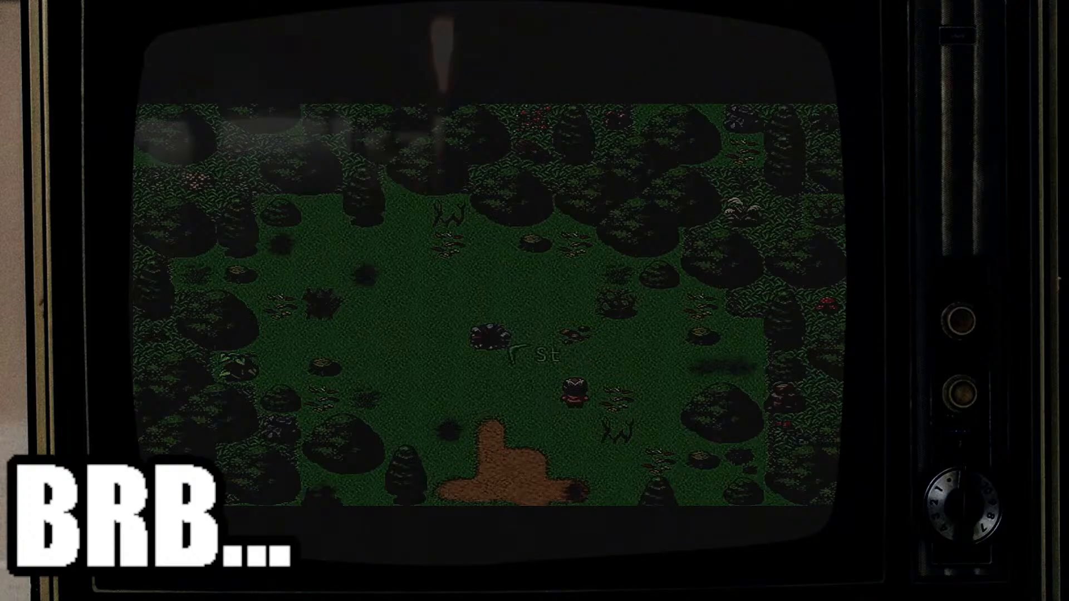
key(Left)
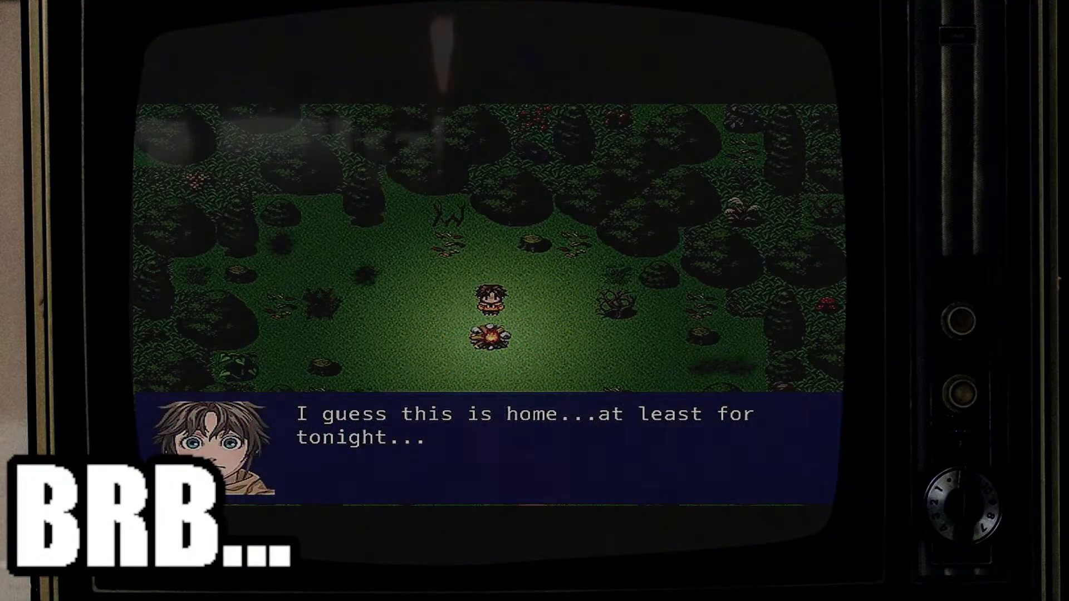
key(Return)
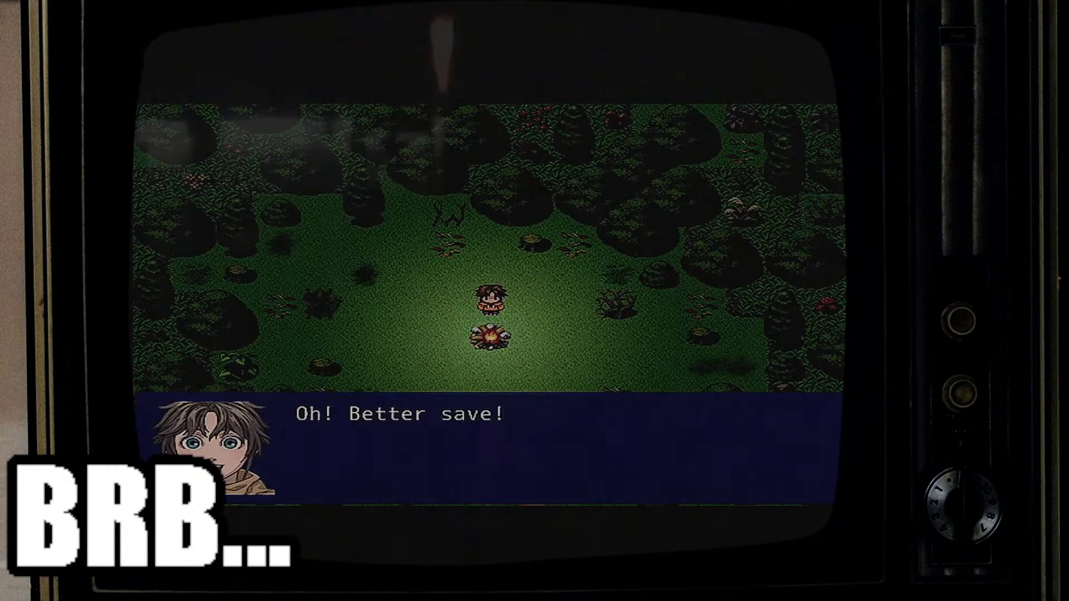
key(Return)
key(Down)
key(Up)
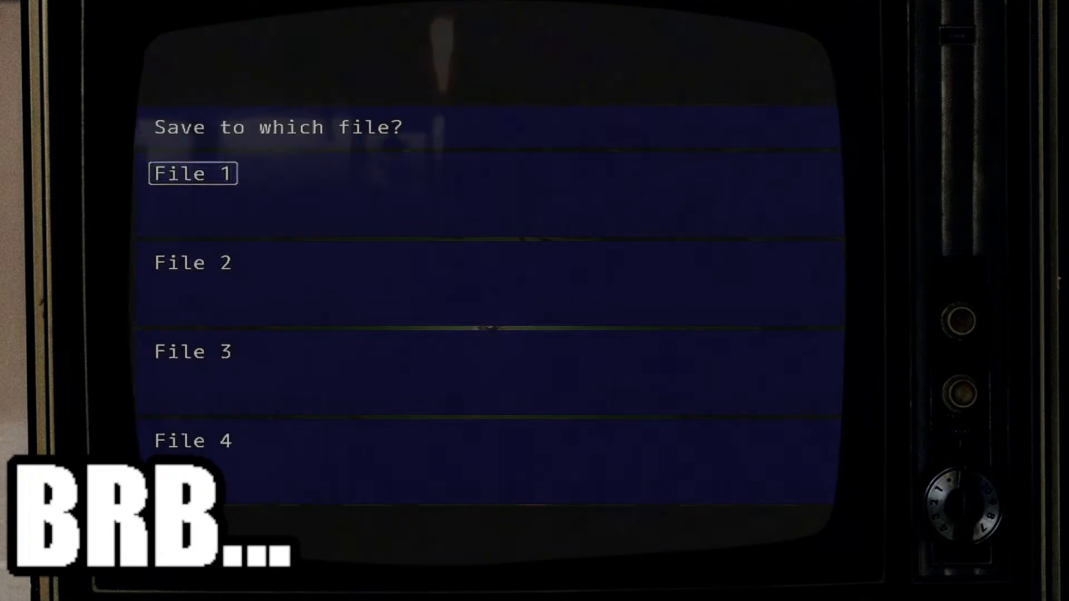
key(Return)
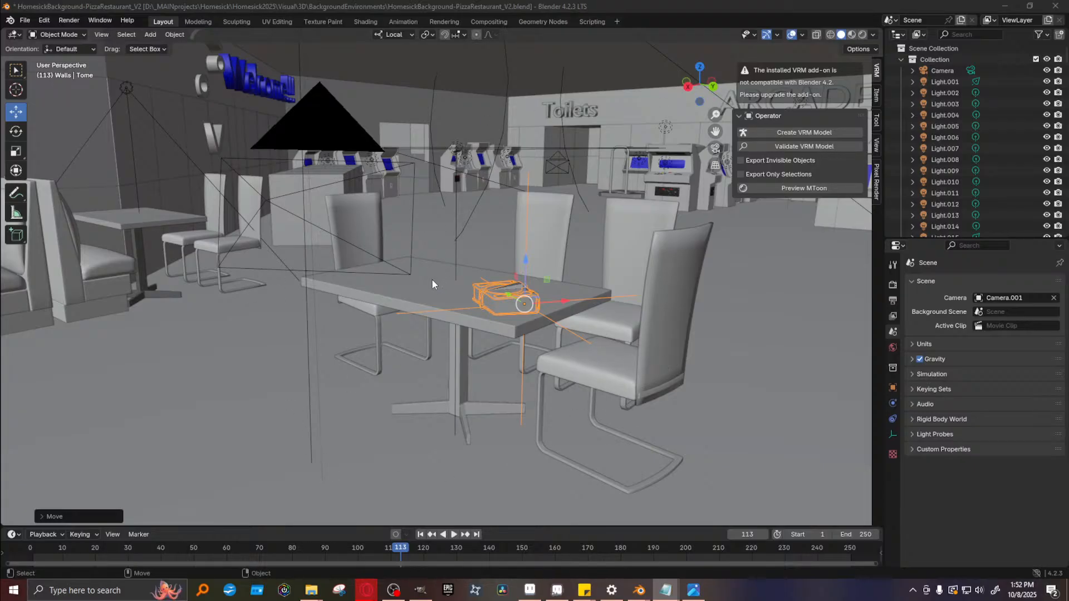
Render frame 113 of the pizza restaurant scene and examine the enlarged result with the book on the table
click(720, 36)
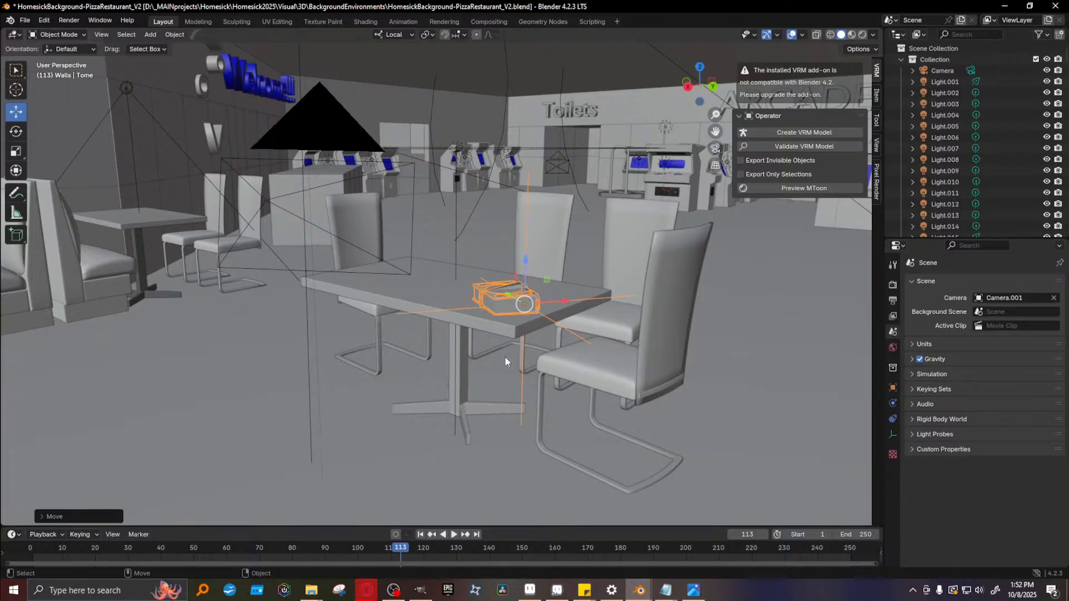
drag(608, 308, 605, 310)
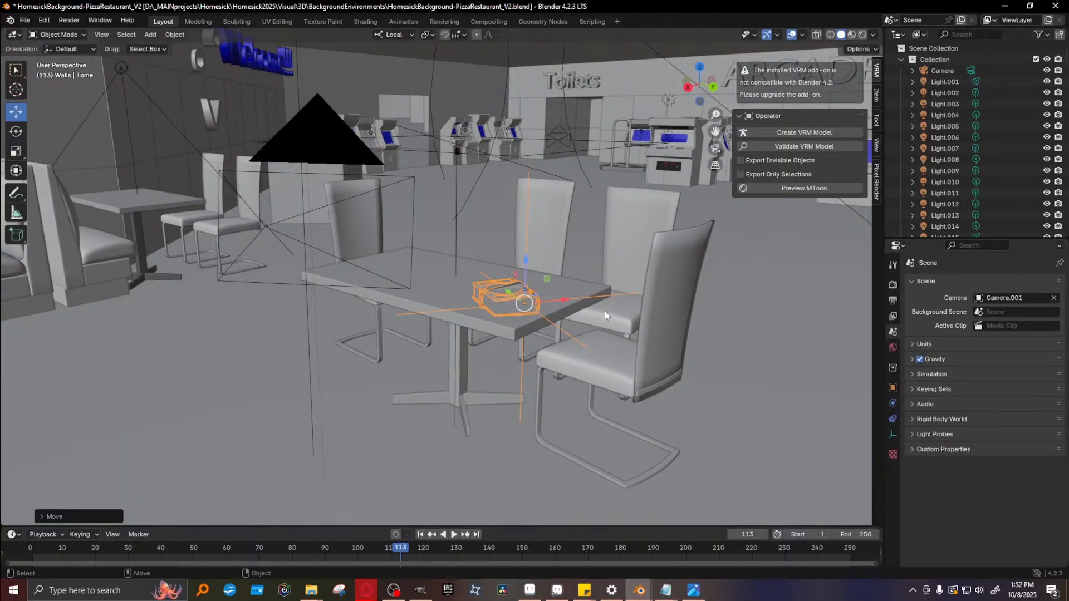
key(F12)
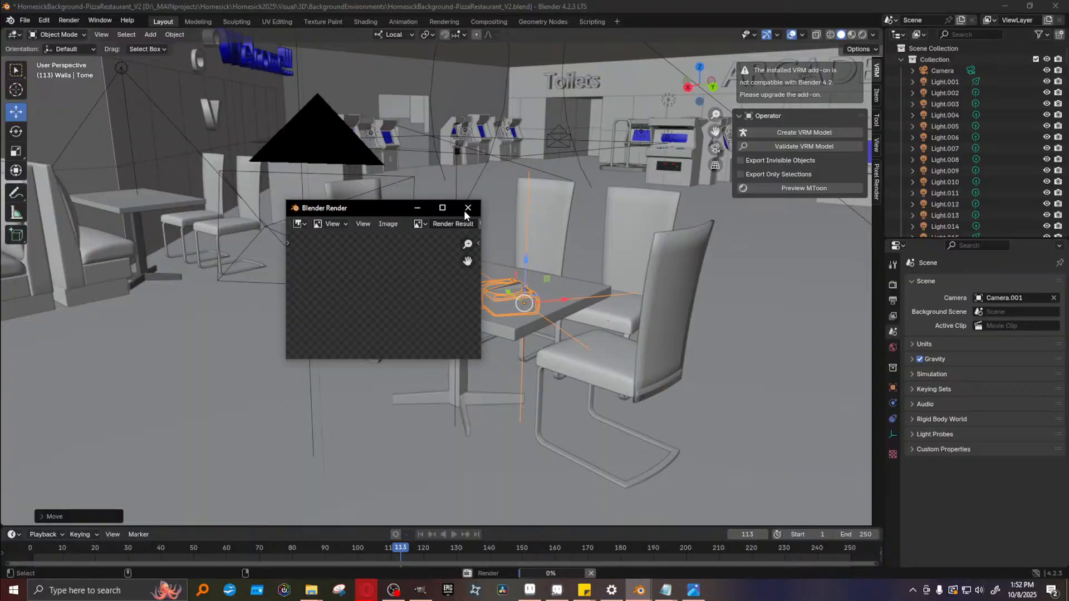
click(443, 208)
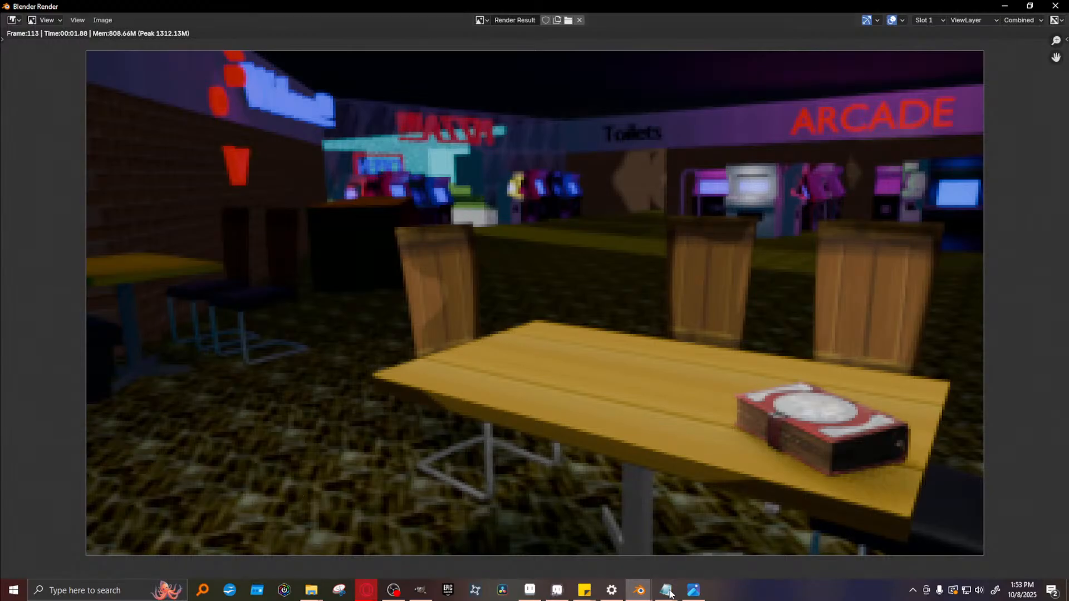
click(1005, 5)
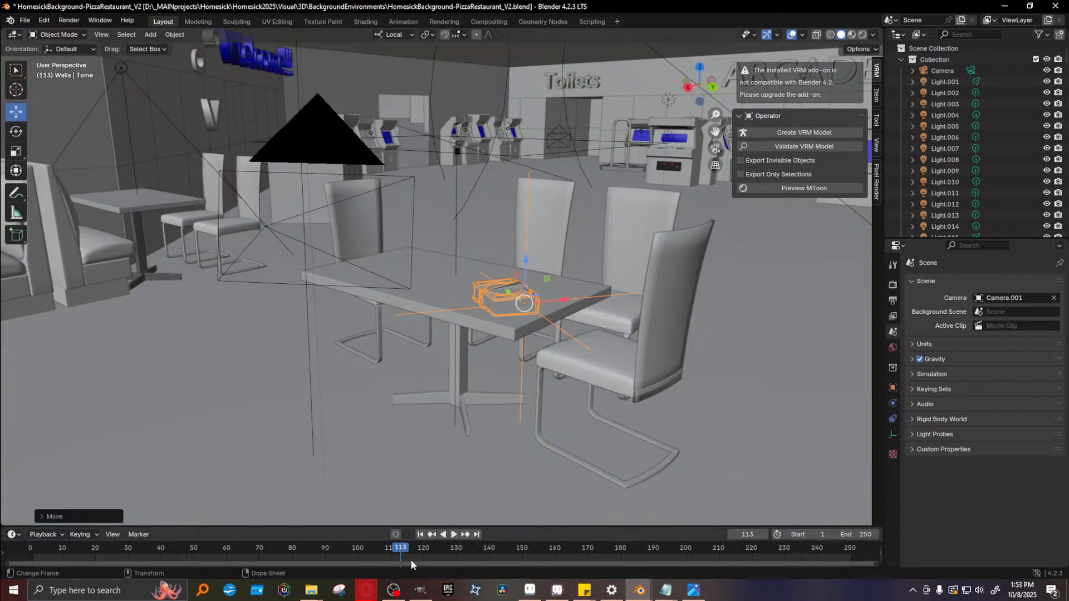
Switch to GIMP to examine the red book cover texture, and view the book image post title.png alongside it
click(425, 590)
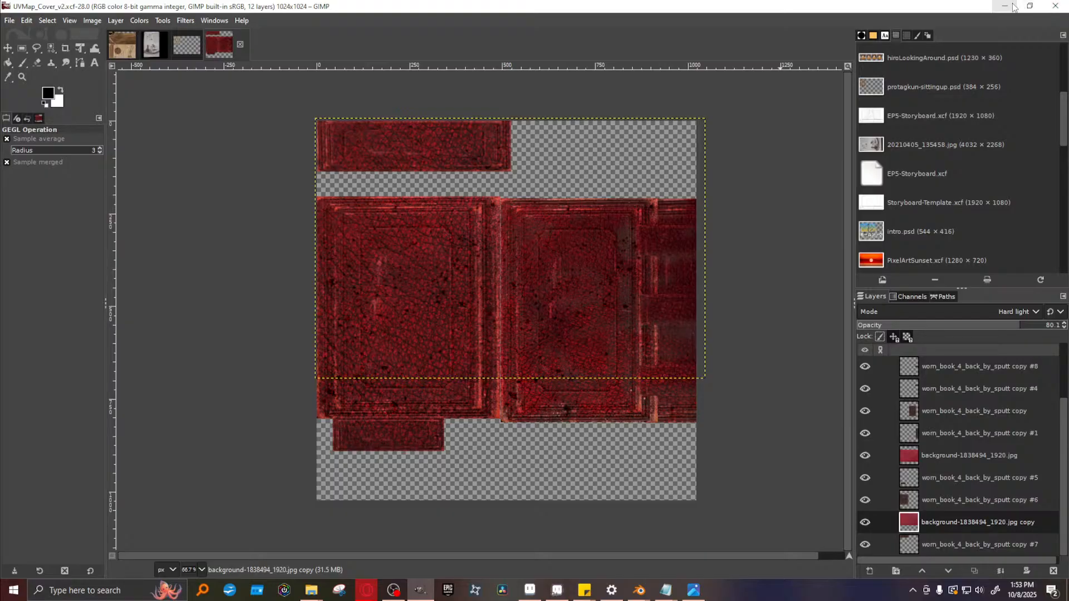
click(693, 590)
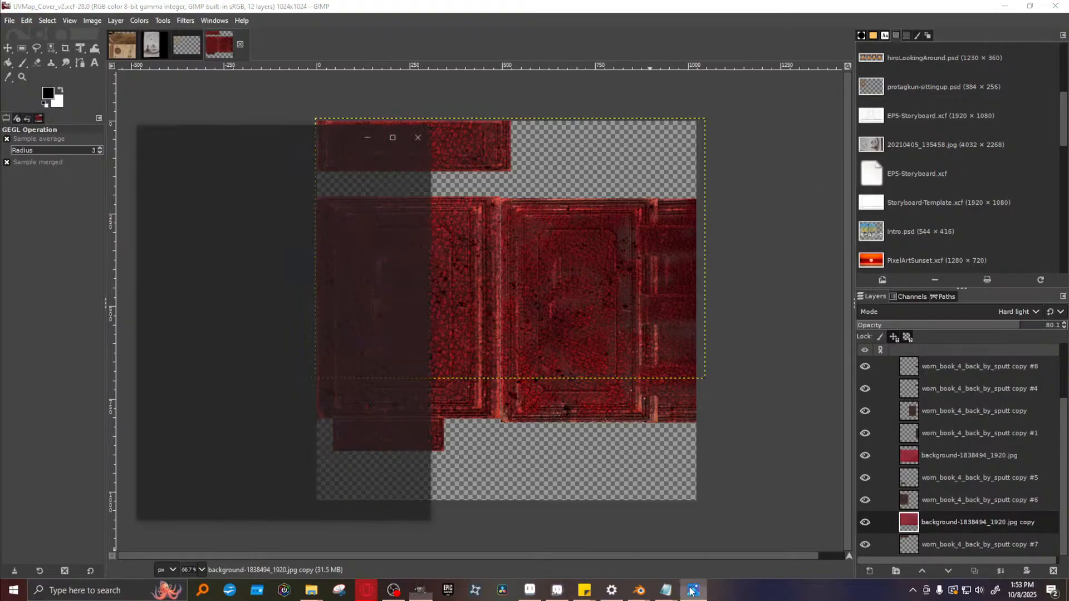
drag(224, 110, 287, 127)
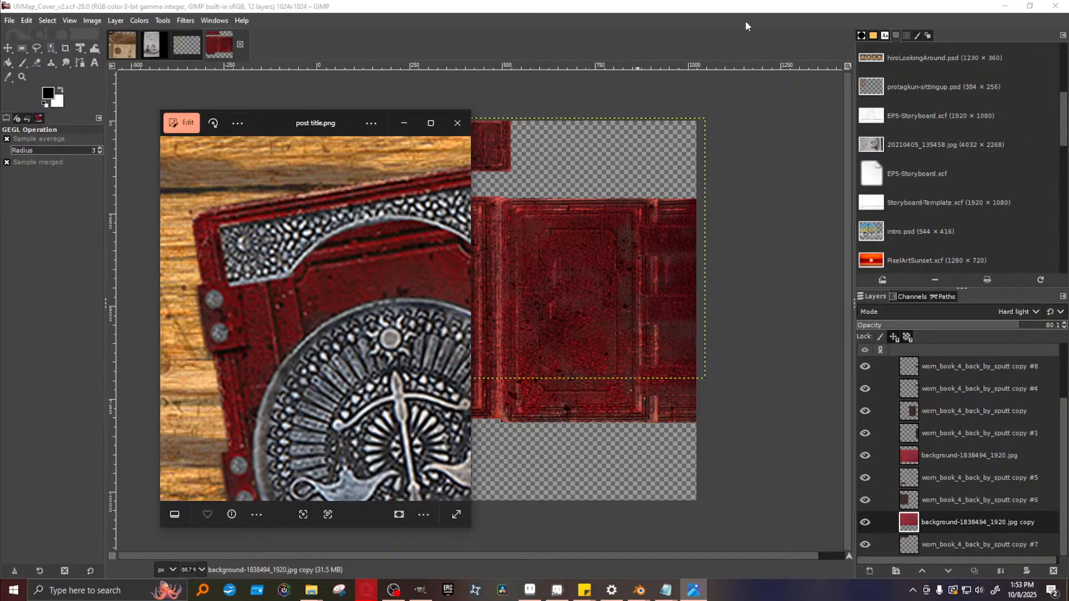
scroll(389, 290, down, 2)
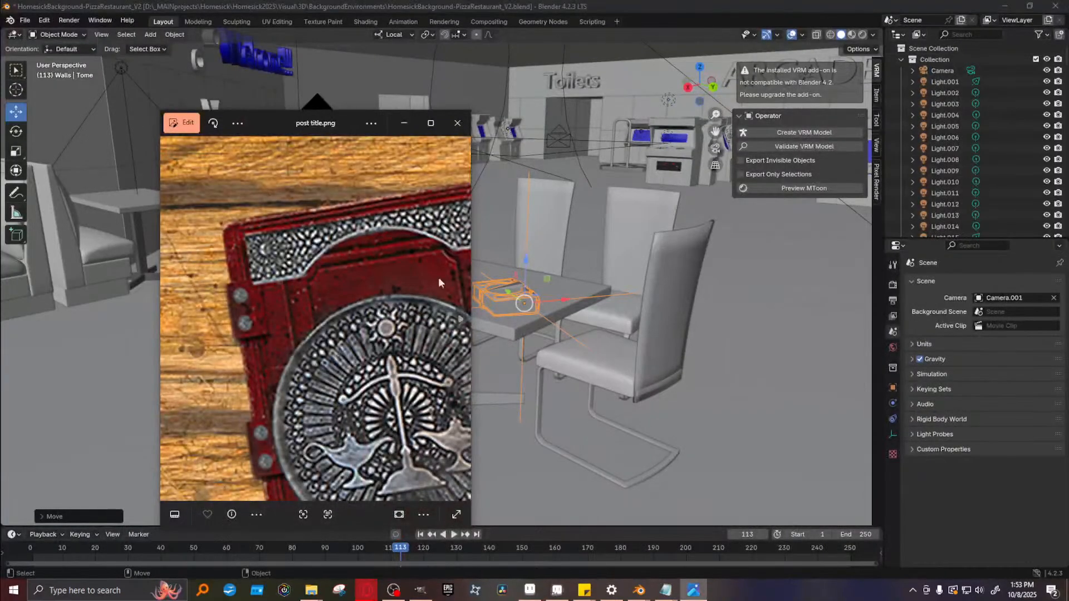
click(685, 8)
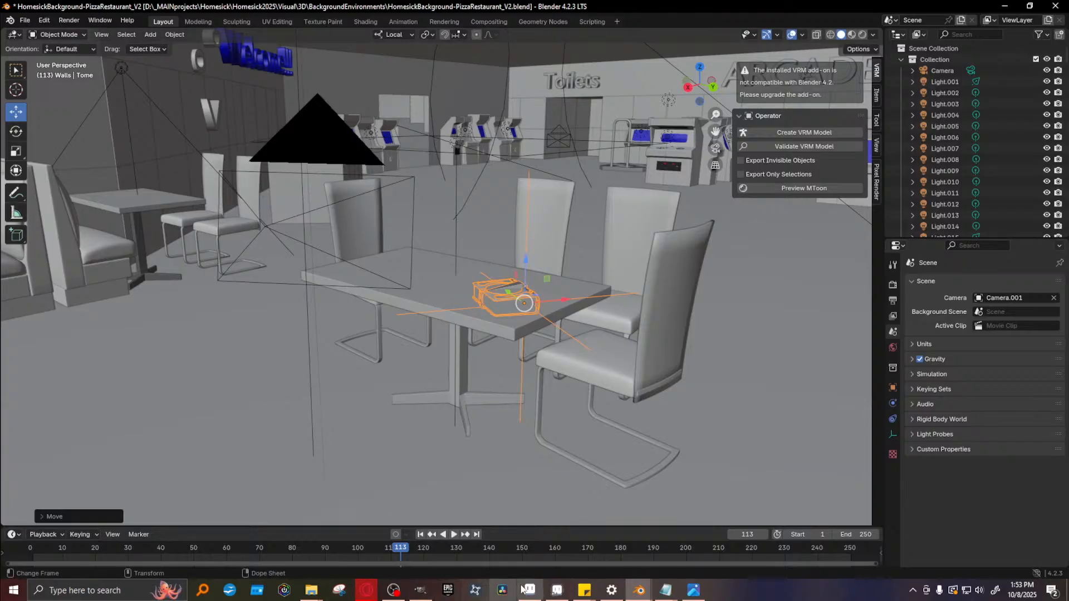
Switch to the EP5-02_V4 scene in Aseprite and compare its background and book with the Blender render
mouse_move(532, 593)
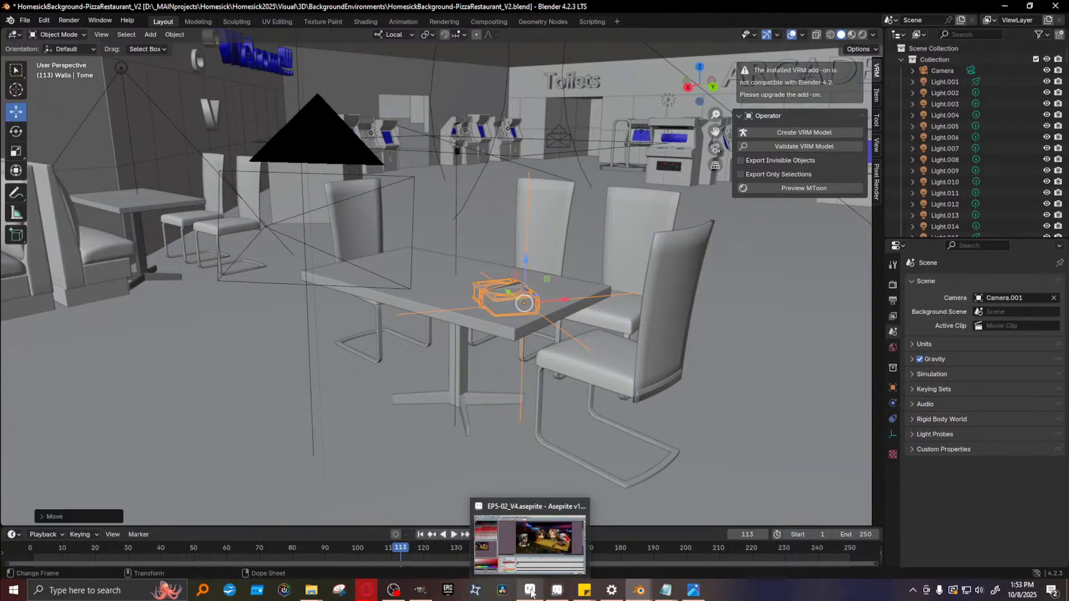
click(543, 549)
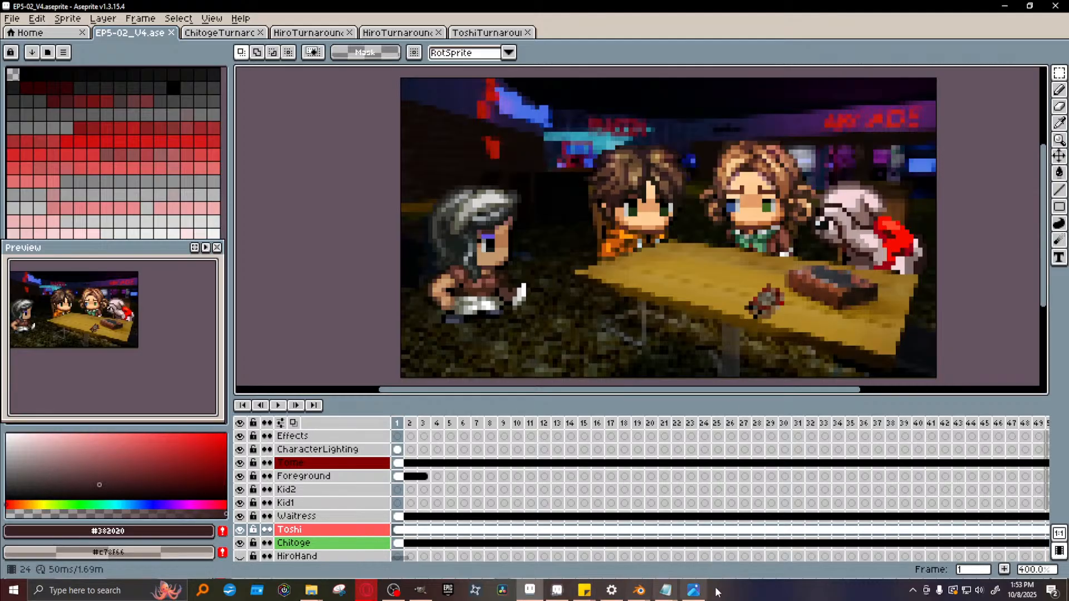
mouse_move(639, 590)
click(581, 550)
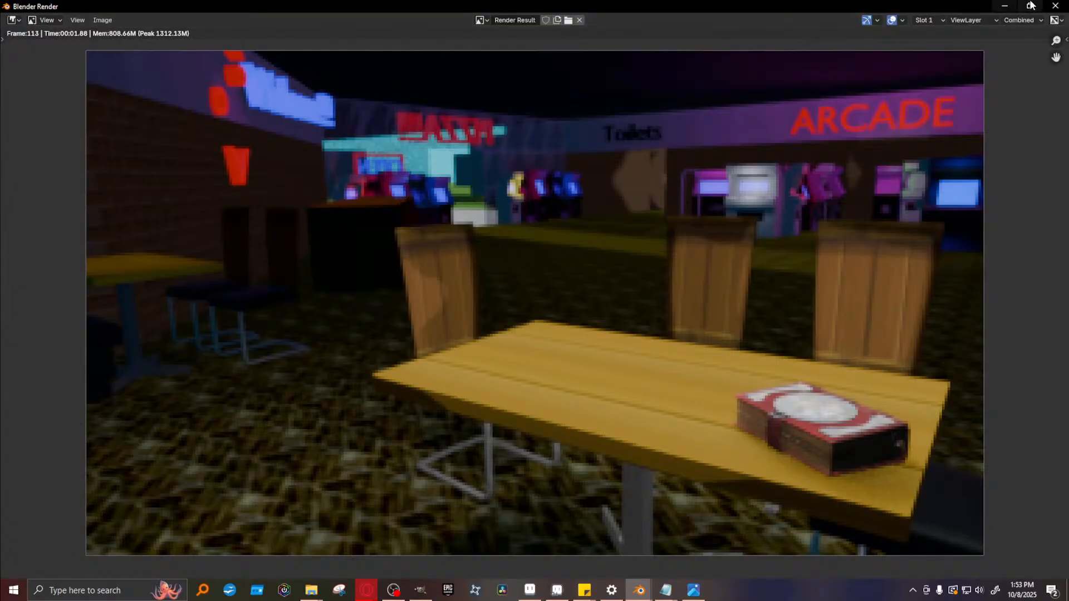
click(1005, 6)
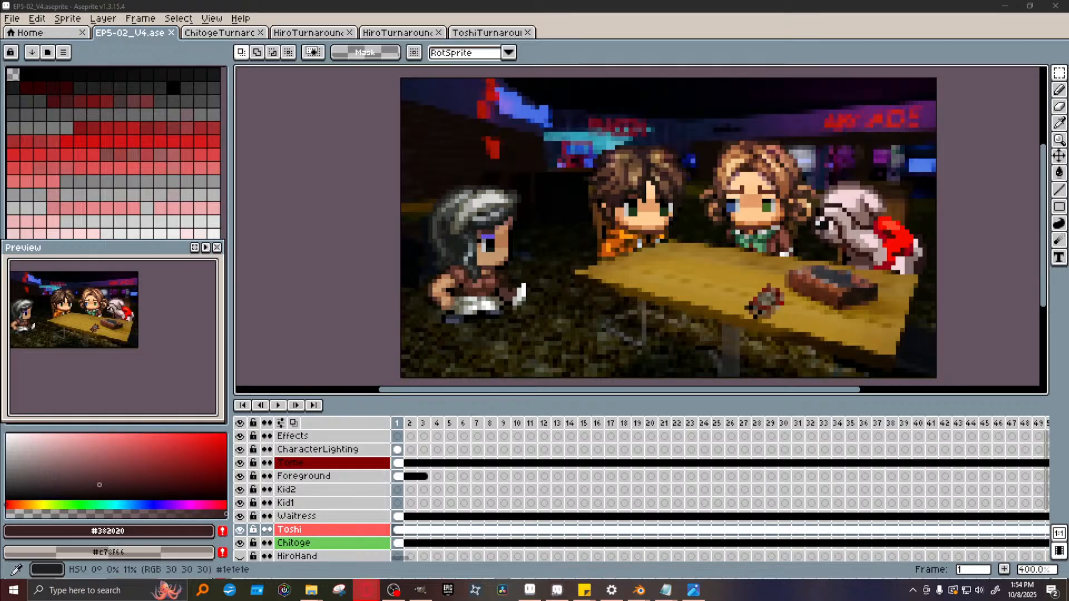
Switch to the web browser, look through the YouTube channel's home page and live streams, and close the browser
click(530, 179)
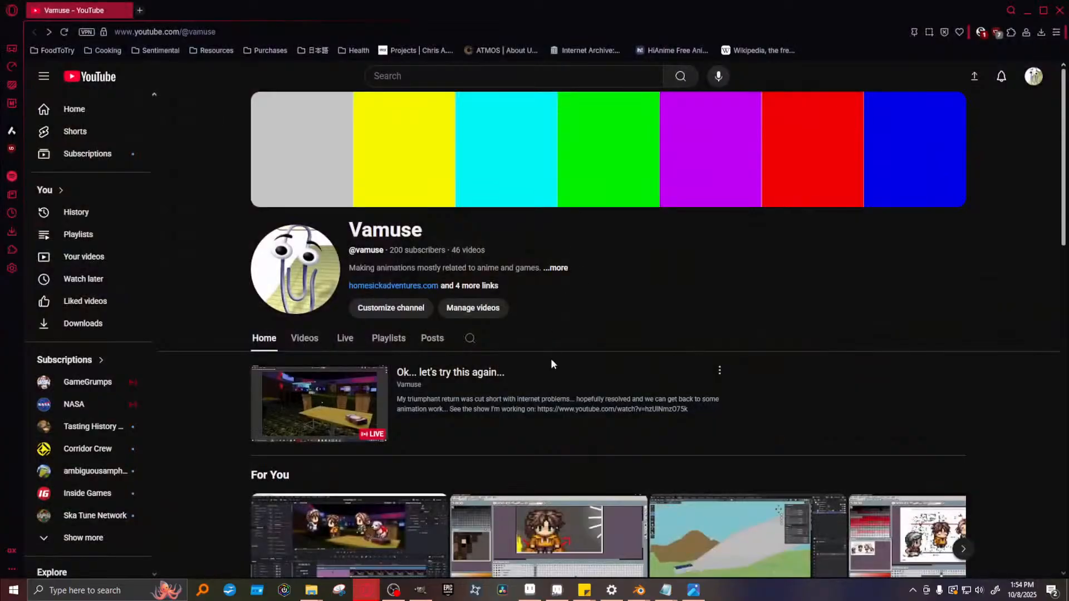
scroll(551, 364, down, 4)
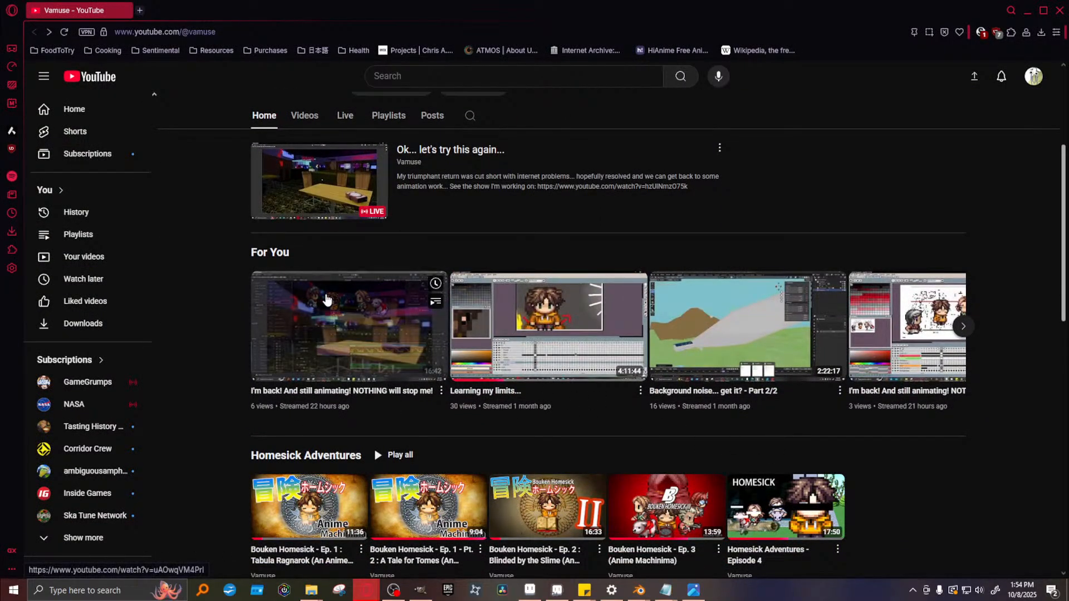
scroll(407, 412, down, 5)
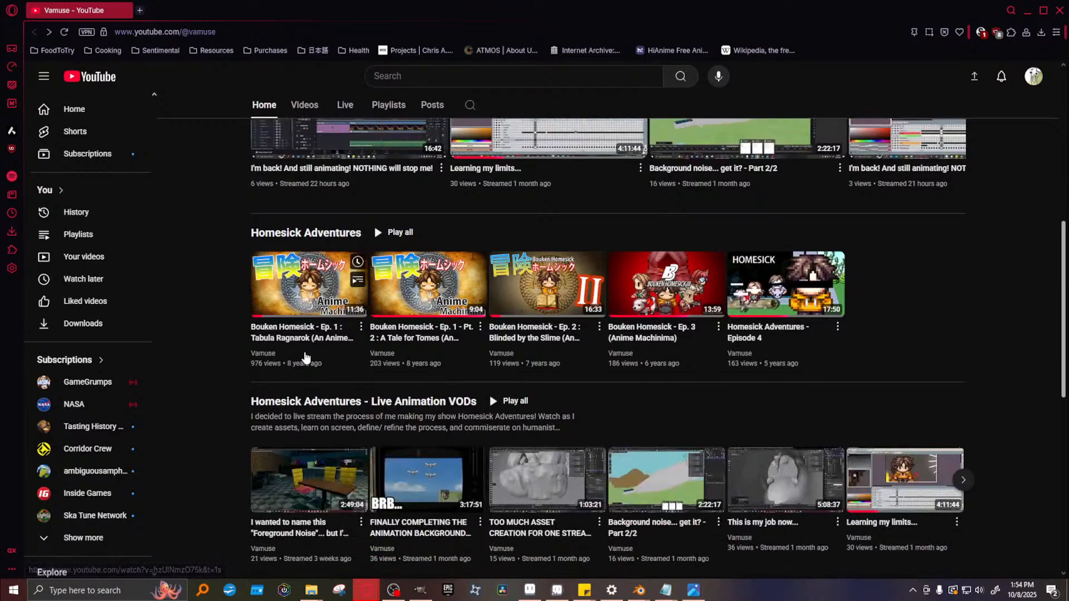
scroll(477, 334, up, 6)
scroll(477, 337, up, 2)
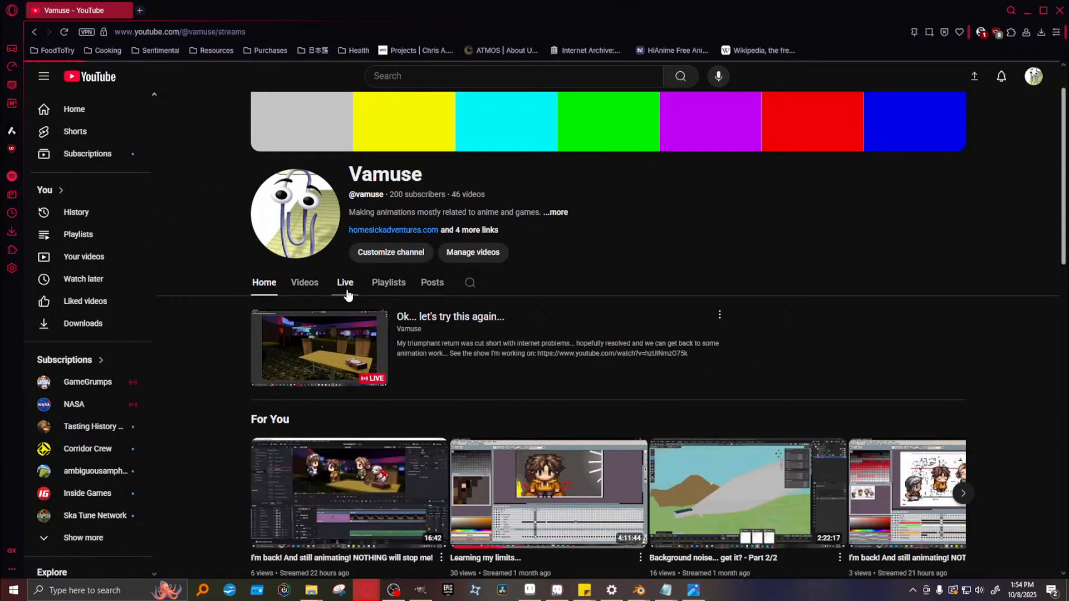
click(346, 284)
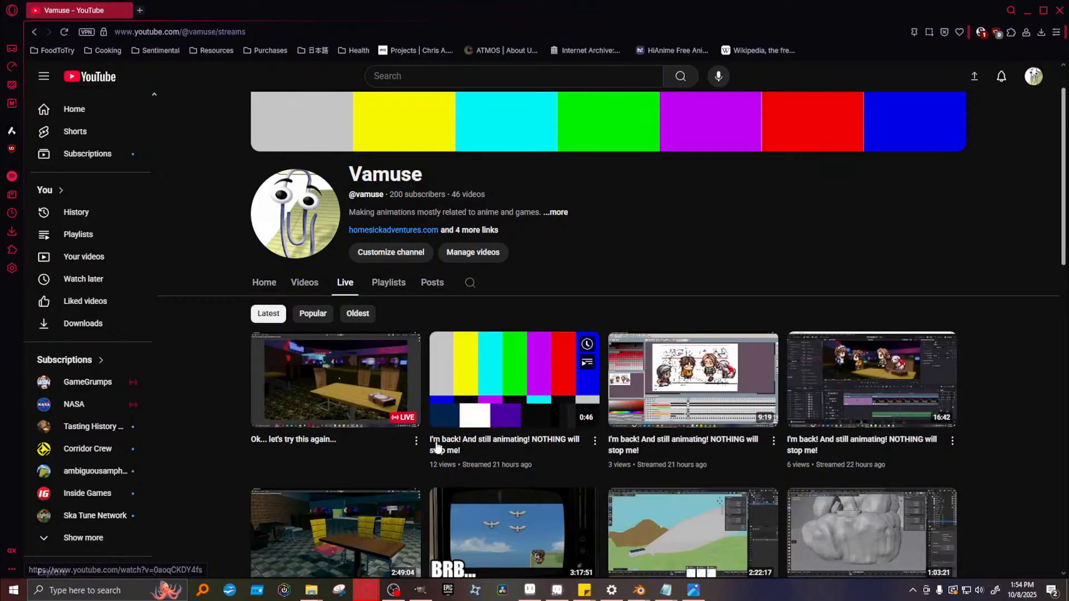
click(1058, 10)
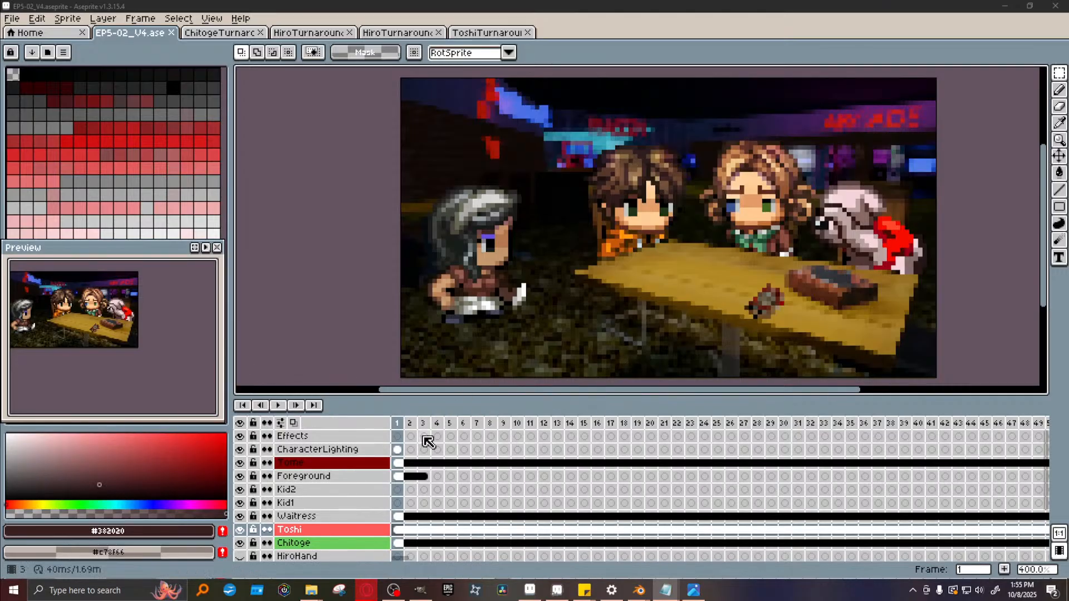
Play back the EP5-02_V4 animation in Aseprite, stop it, and look through the further frames in the timeline
click(279, 406)
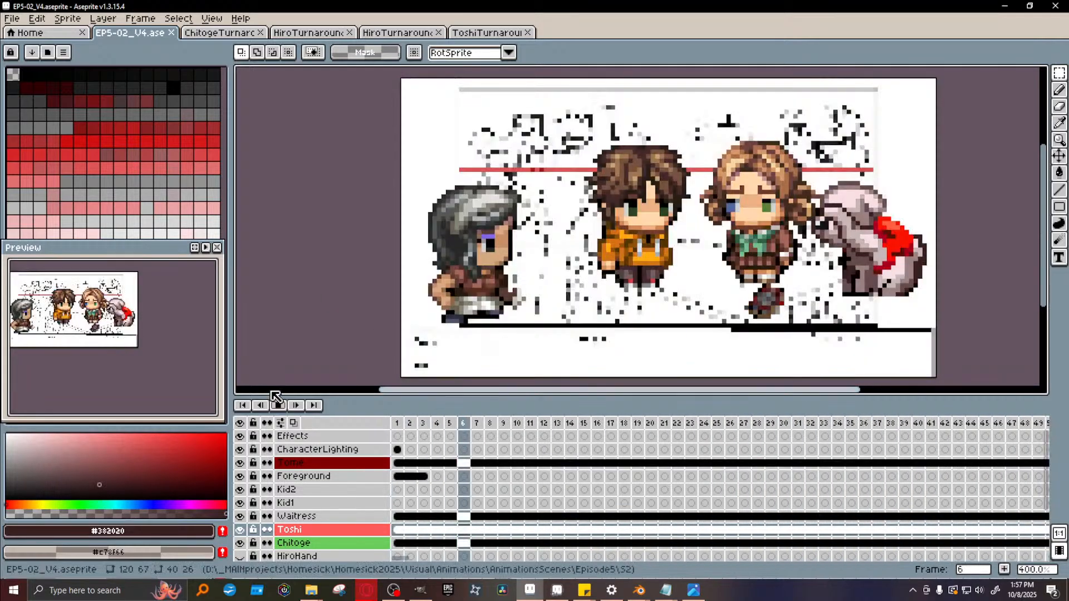
click(282, 404)
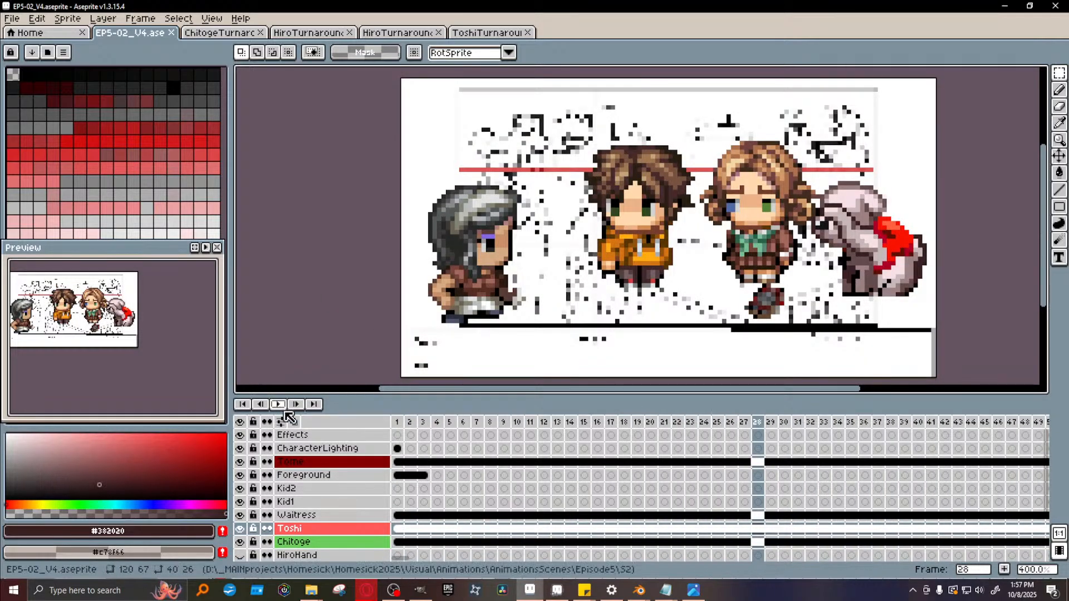
drag(400, 562, 871, 549)
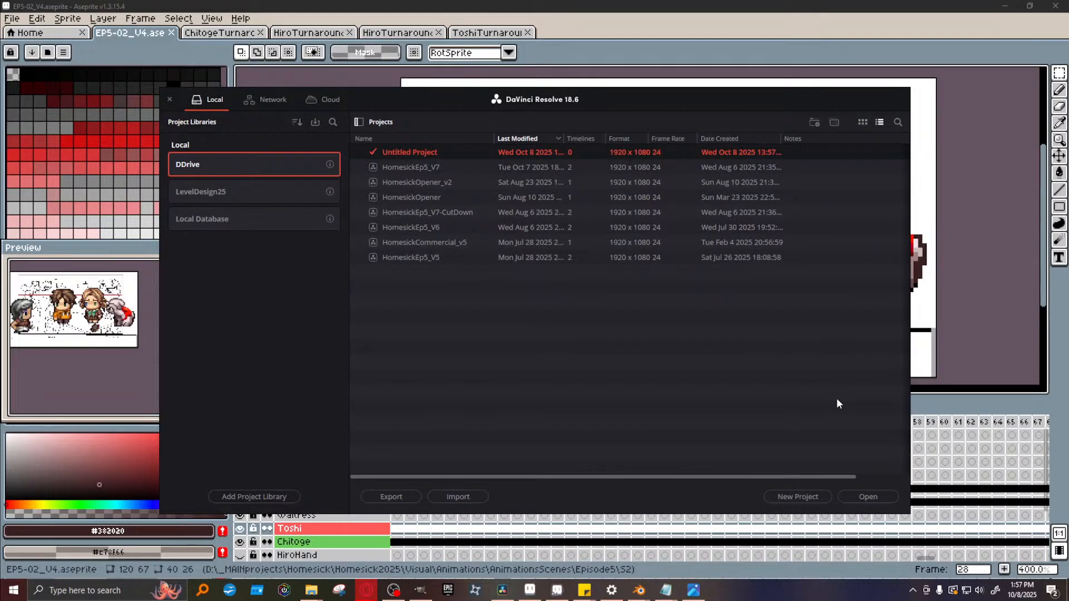
Open the HomesickEp5_V7 project in DaVinci Resolve and show the start of the Episode5 timeline
click(449, 168)
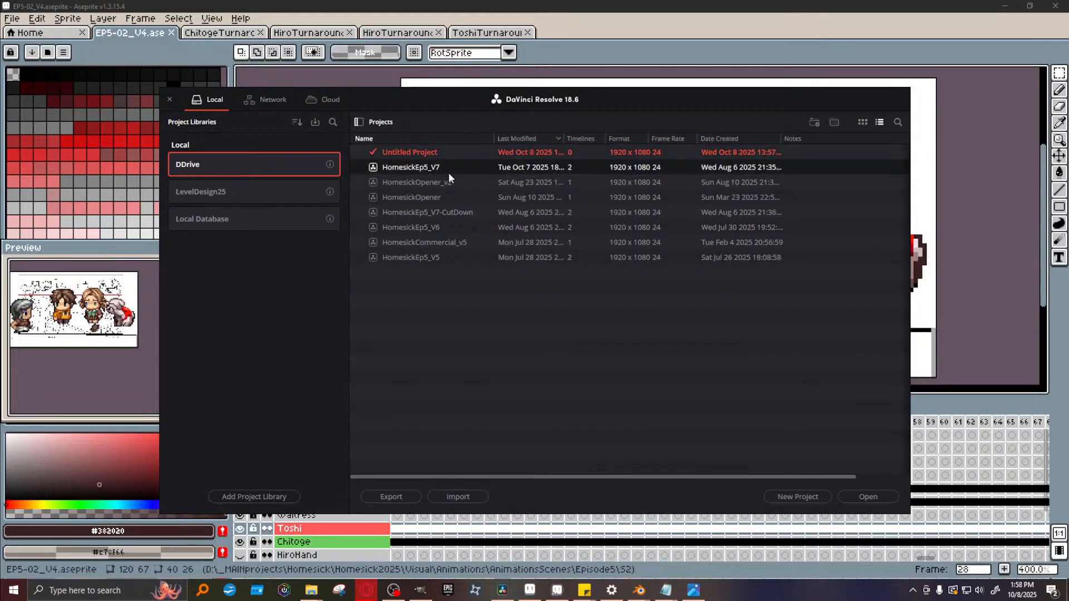
click(885, 497)
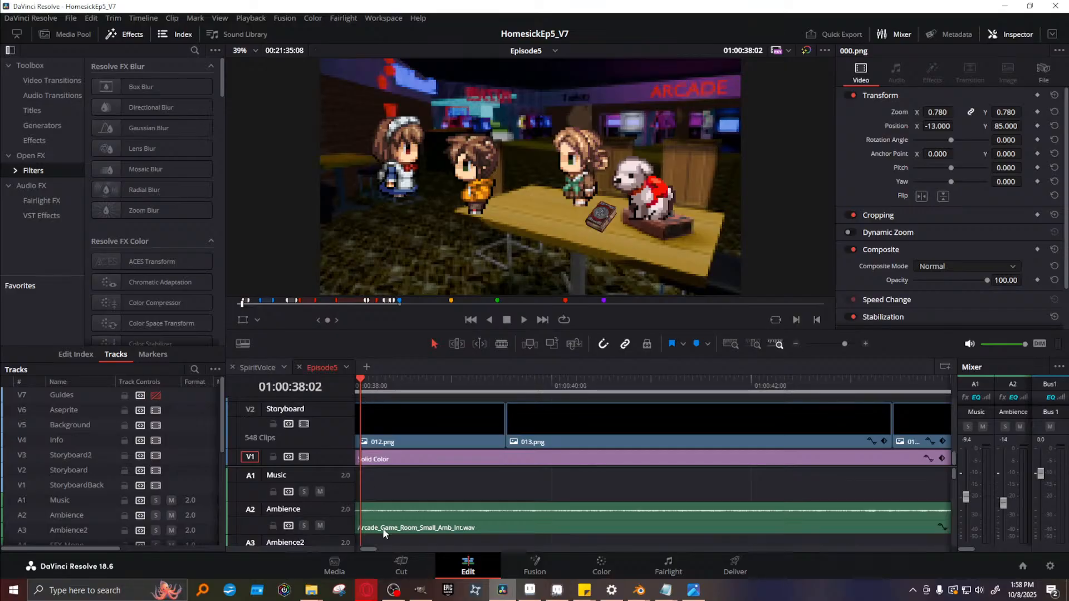
drag(366, 549, 362, 548)
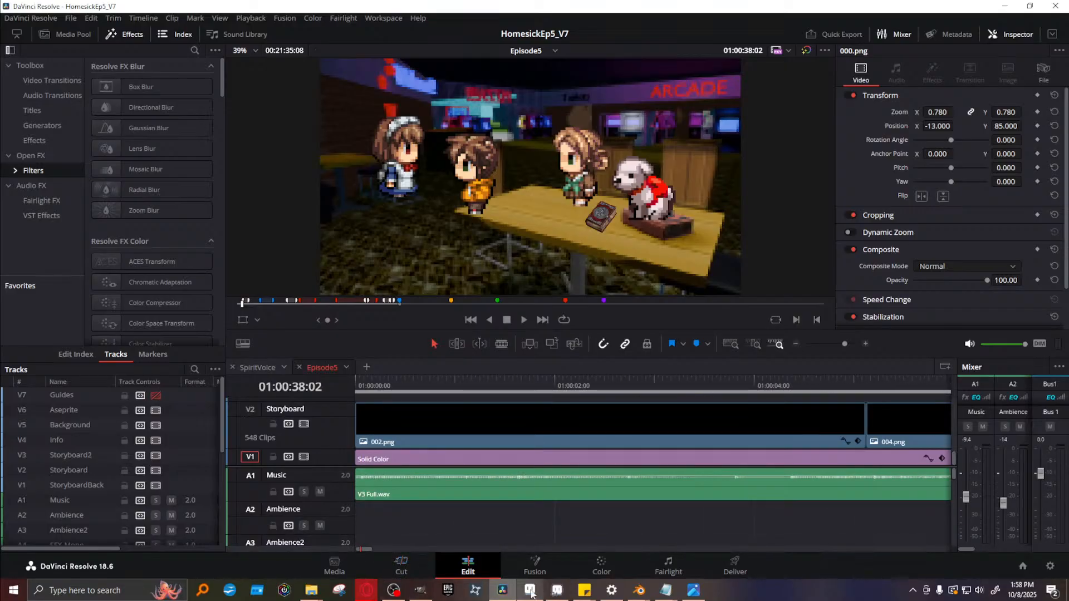
Check the Aseprite scene, return to DaVinci Resolve, and place the Episode5 playhead at 01:00:37:11, over the 012.png storyboard clip
click(531, 591)
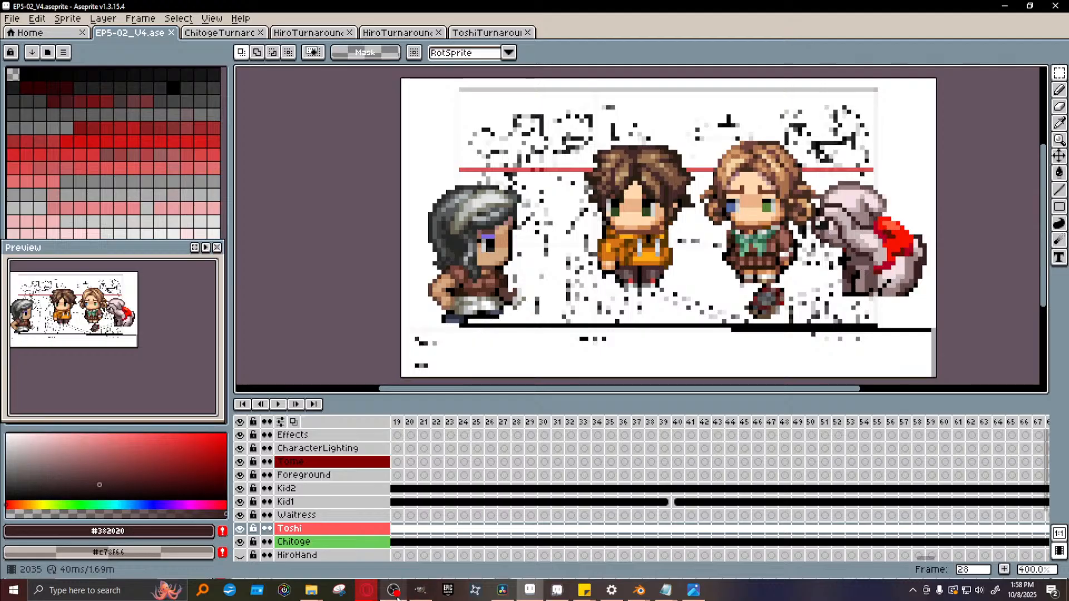
click(503, 591)
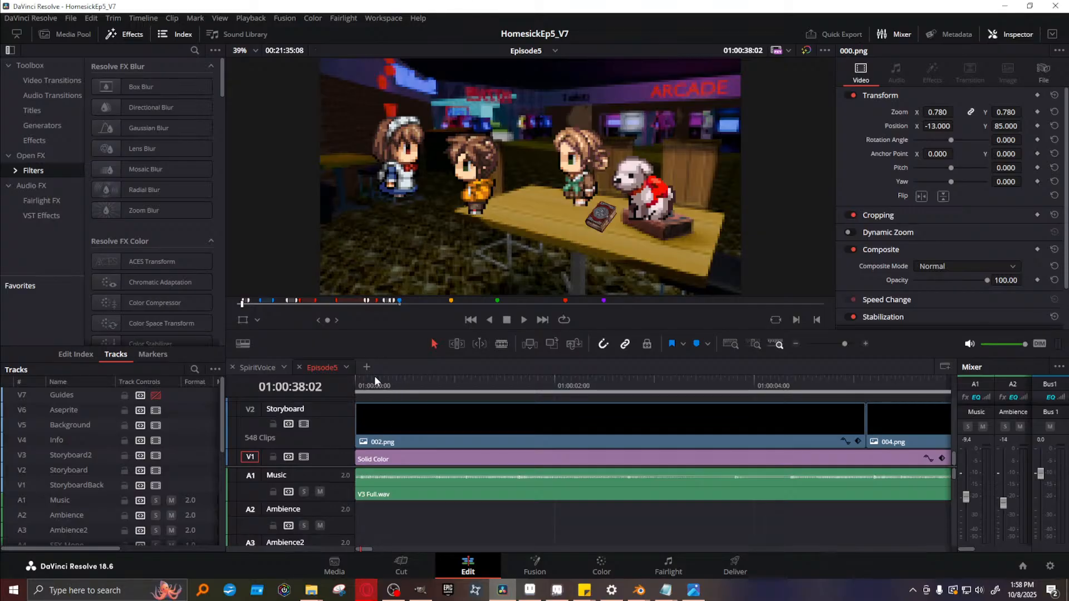
click(375, 390)
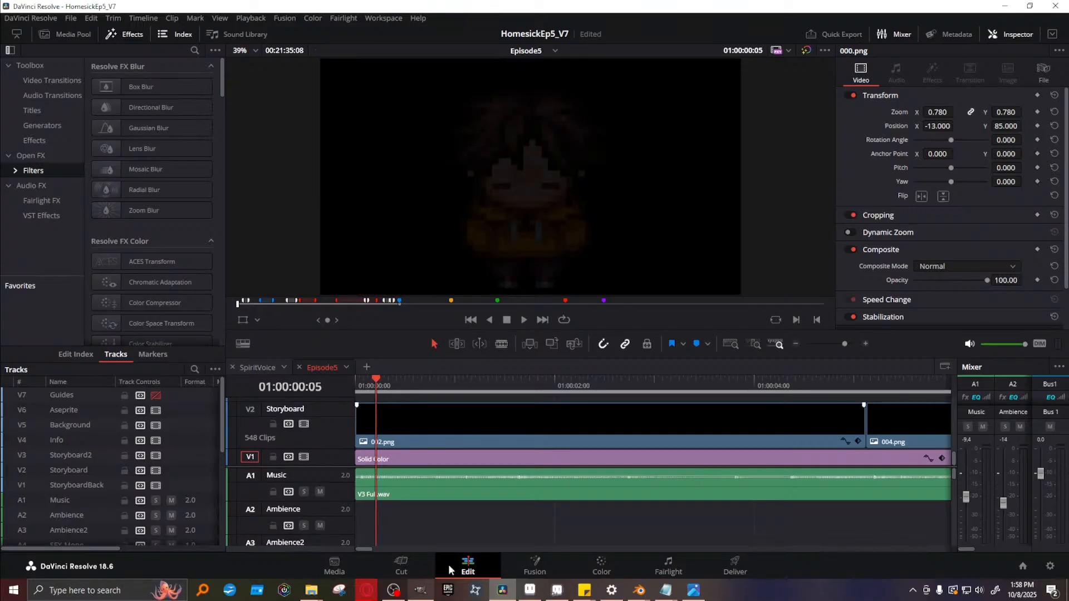
drag(363, 550, 372, 548)
click(649, 384)
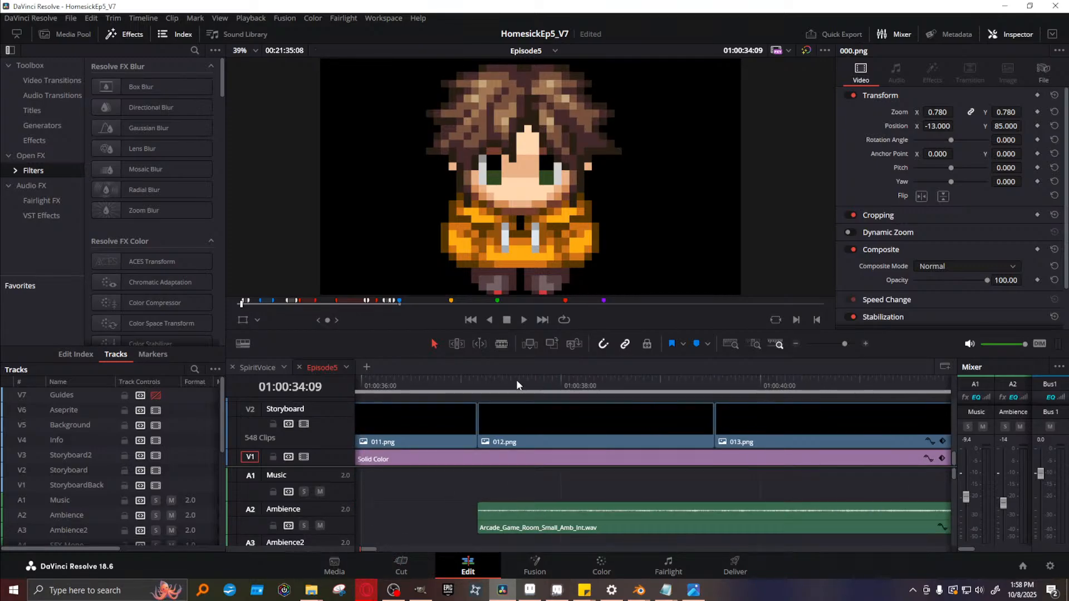
click(507, 379)
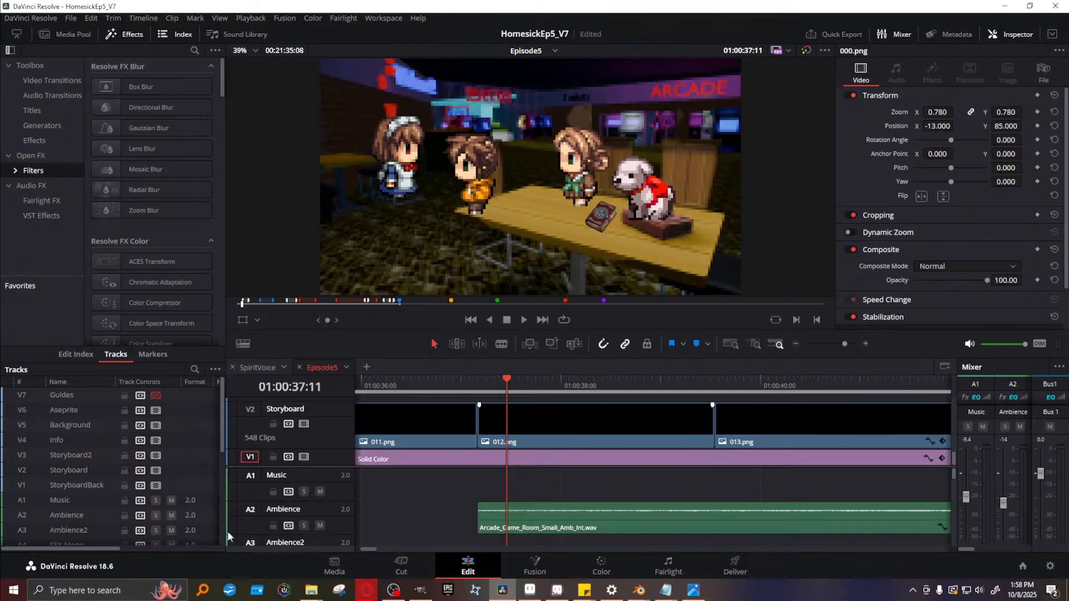
Switch to the EP5-02_V4 scene in Aseprite and hide the Storyboard layer
click(530, 591)
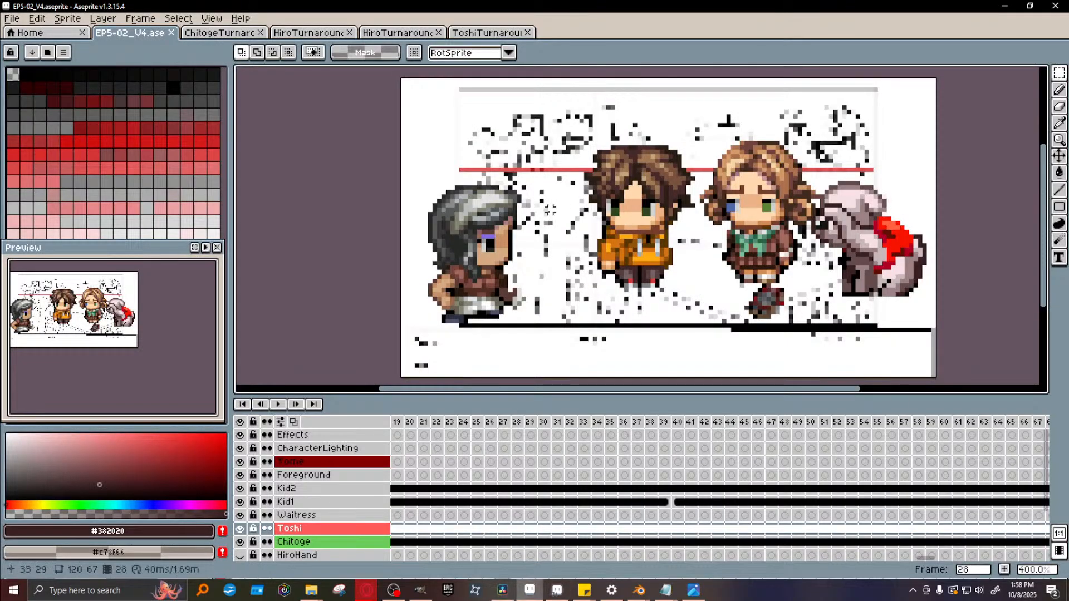
scroll(279, 498, down, 3)
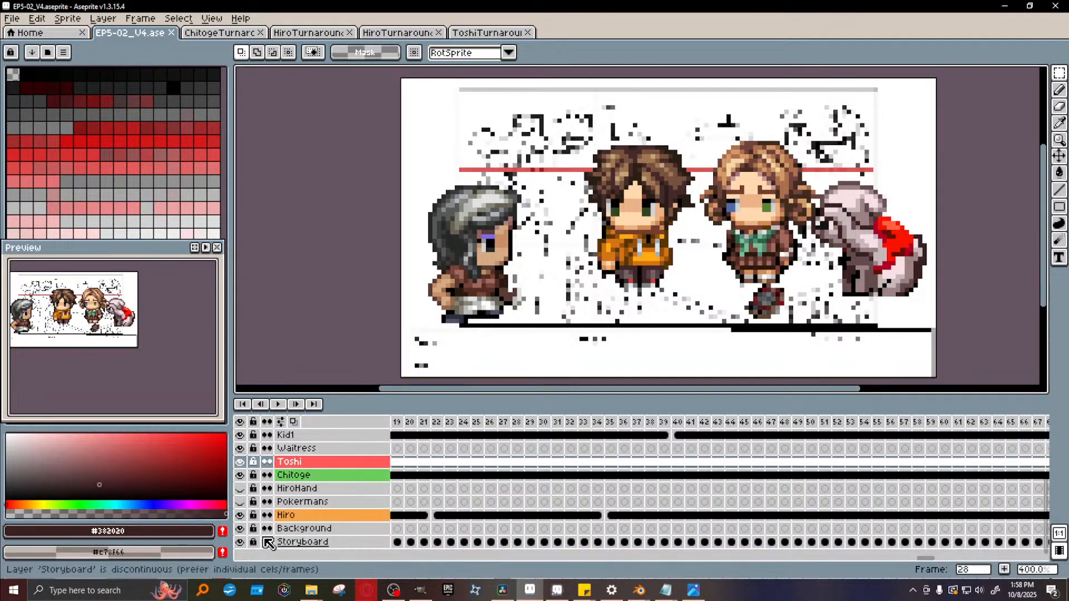
click(240, 541)
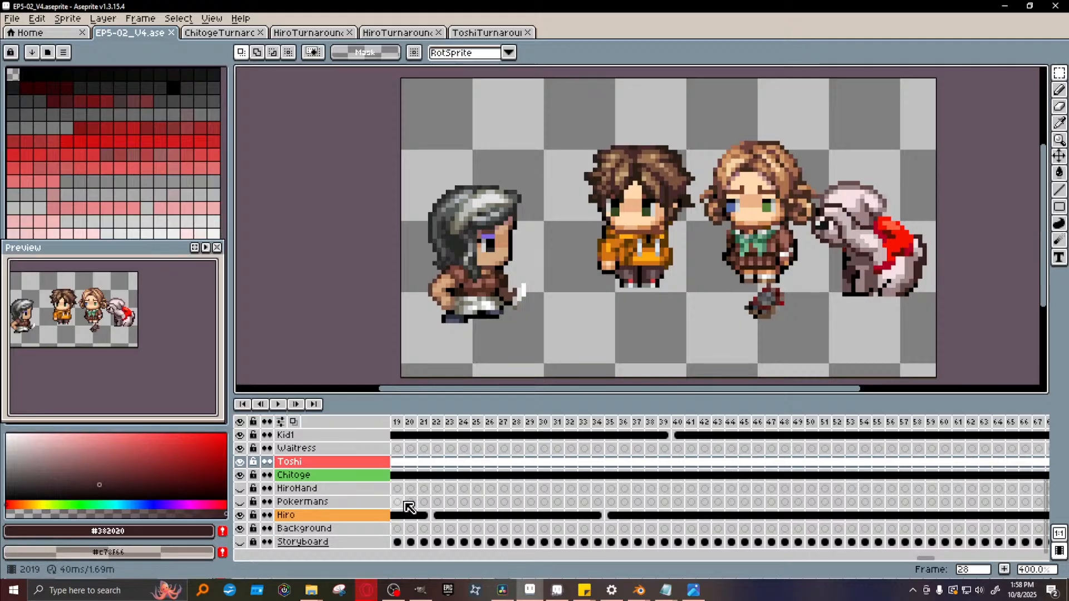
Go back to the start of the animation timeline and compare frames 1, 2, 3 and 5
scroll(470, 499, up, 5)
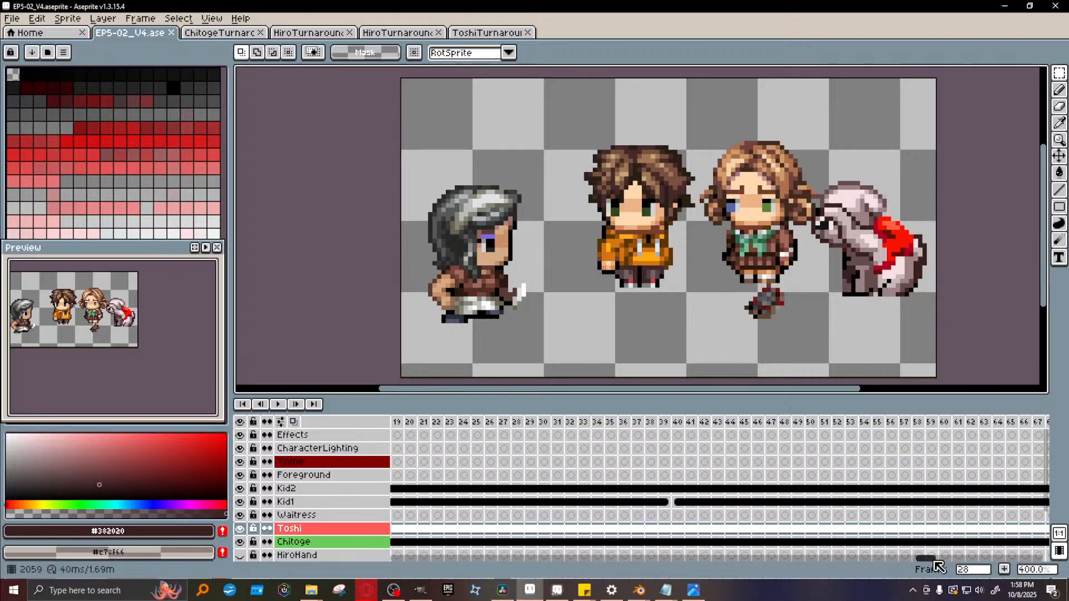
scroll(910, 564, right, 5)
drag(910, 559, 400, 558)
click(398, 423)
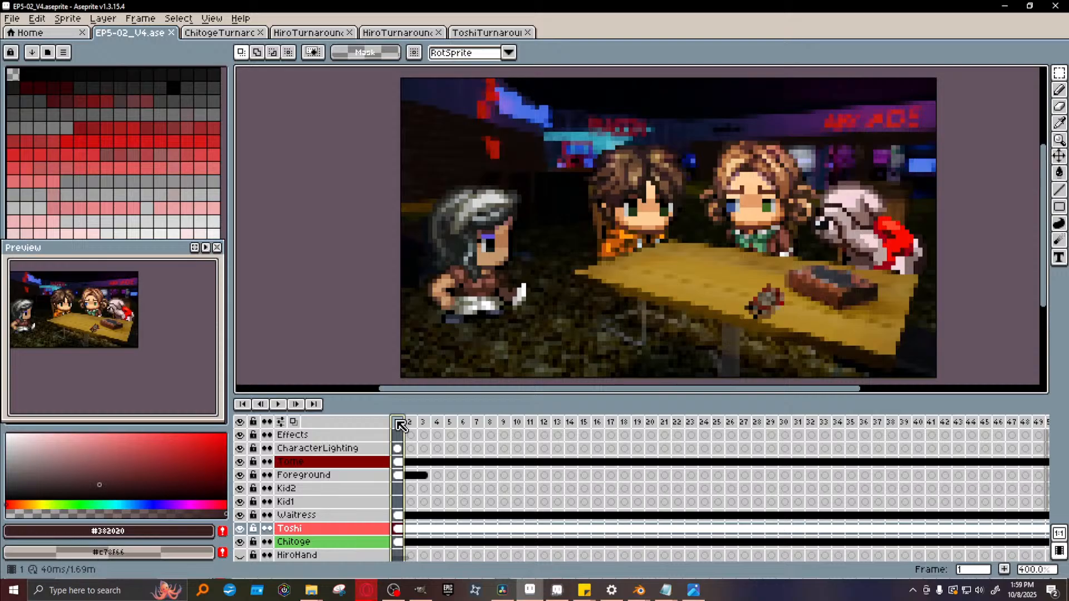
click(410, 423)
click(424, 423)
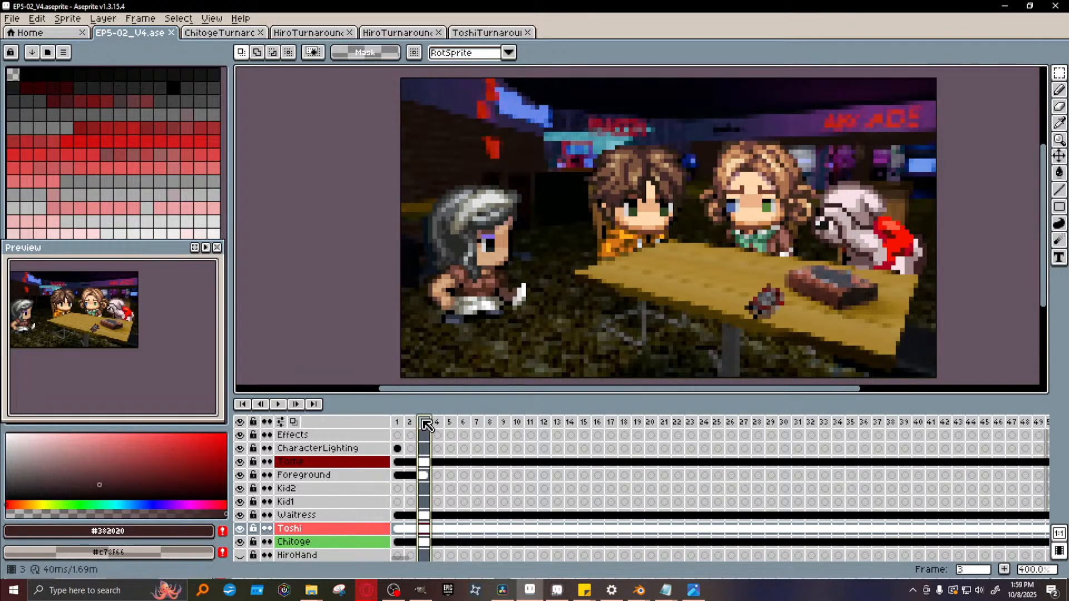
click(449, 423)
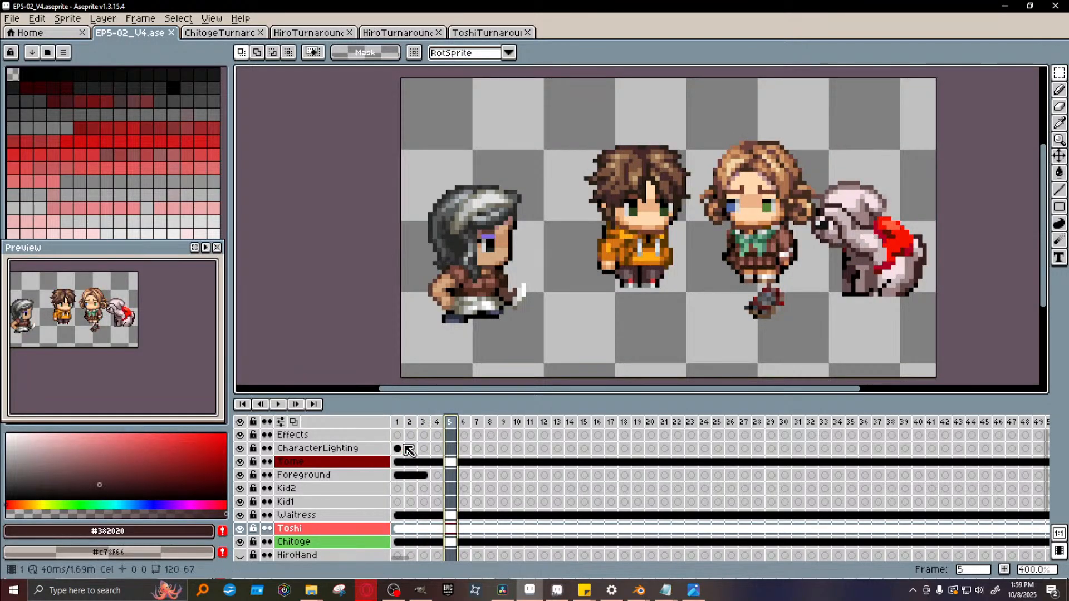
click(397, 423)
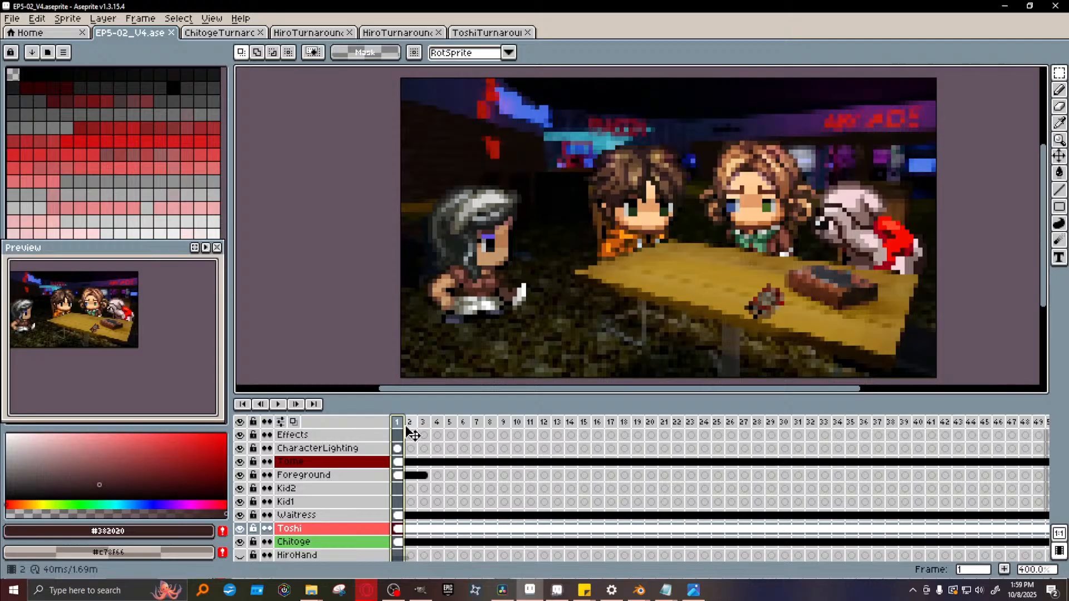
Toggle the CharacterLighting layer to compare the scene with and without it, and leave the layer hidden
click(409, 477)
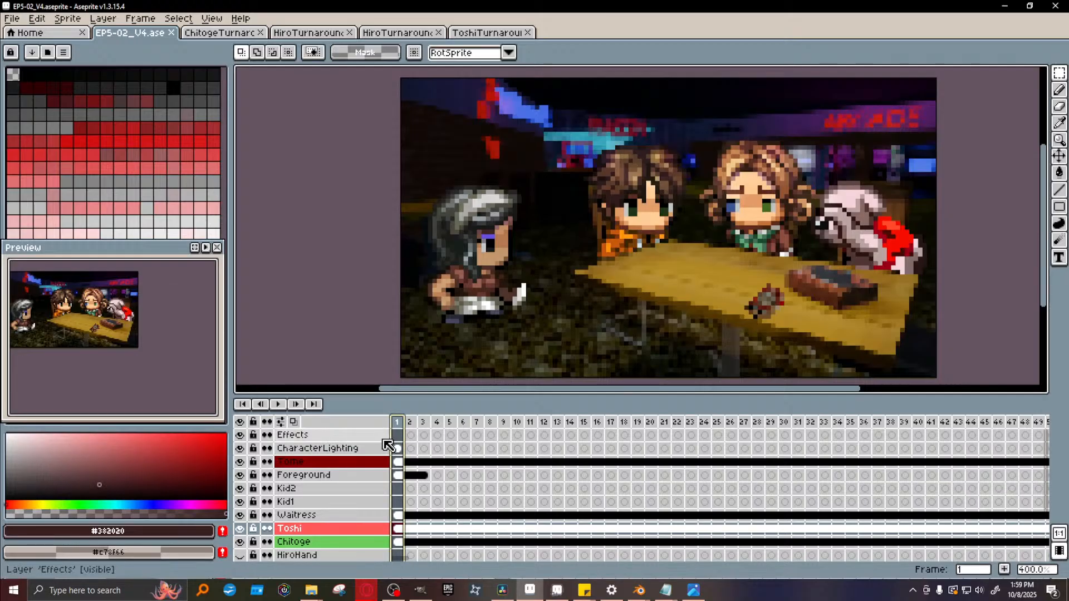
click(240, 449)
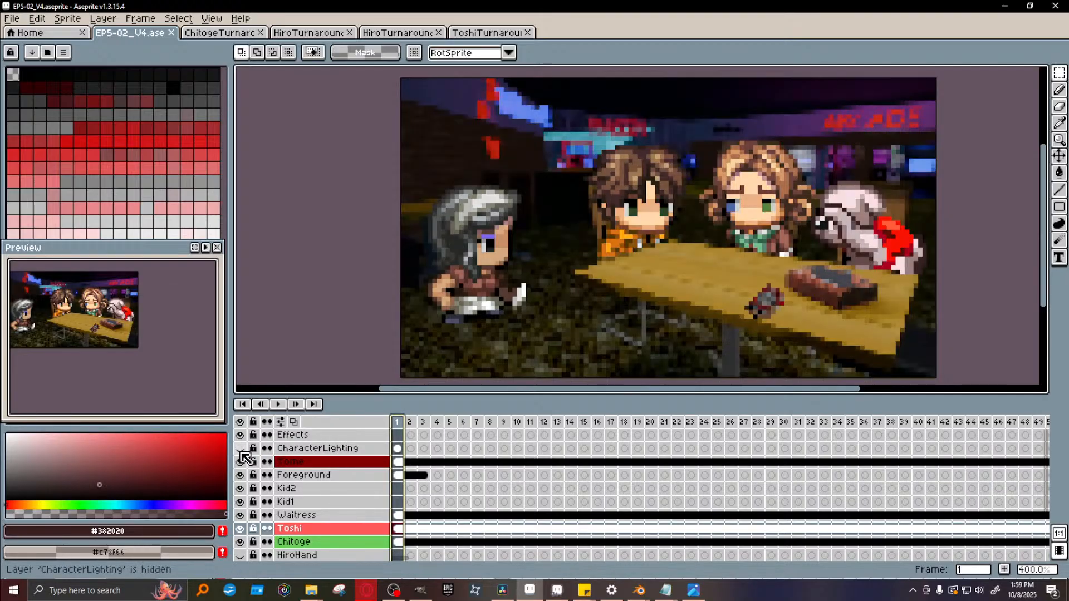
click(240, 448)
double_click(240, 449)
click(240, 449)
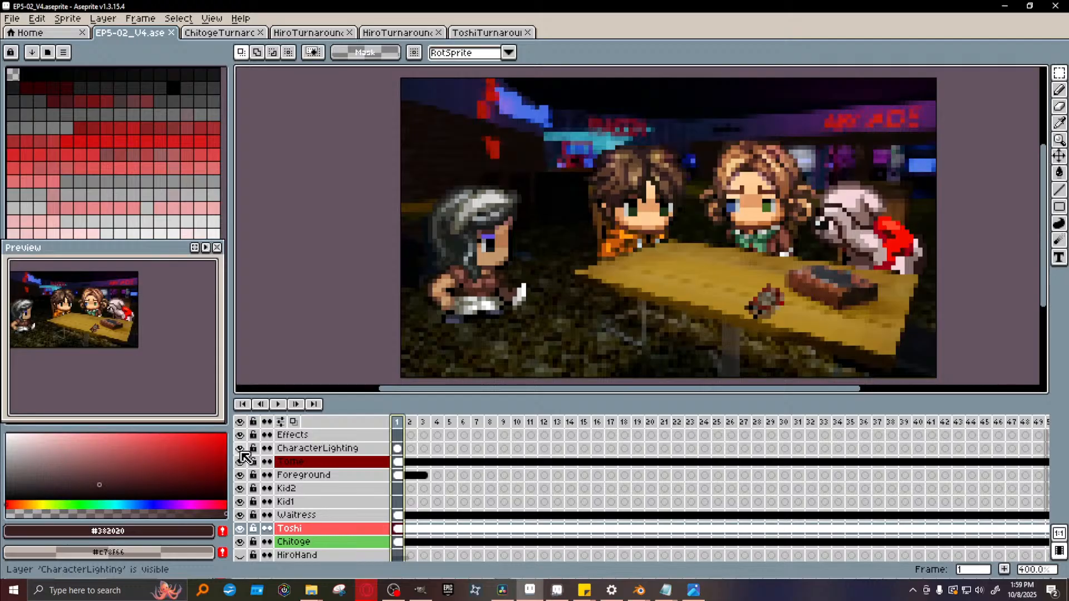
click(240, 449)
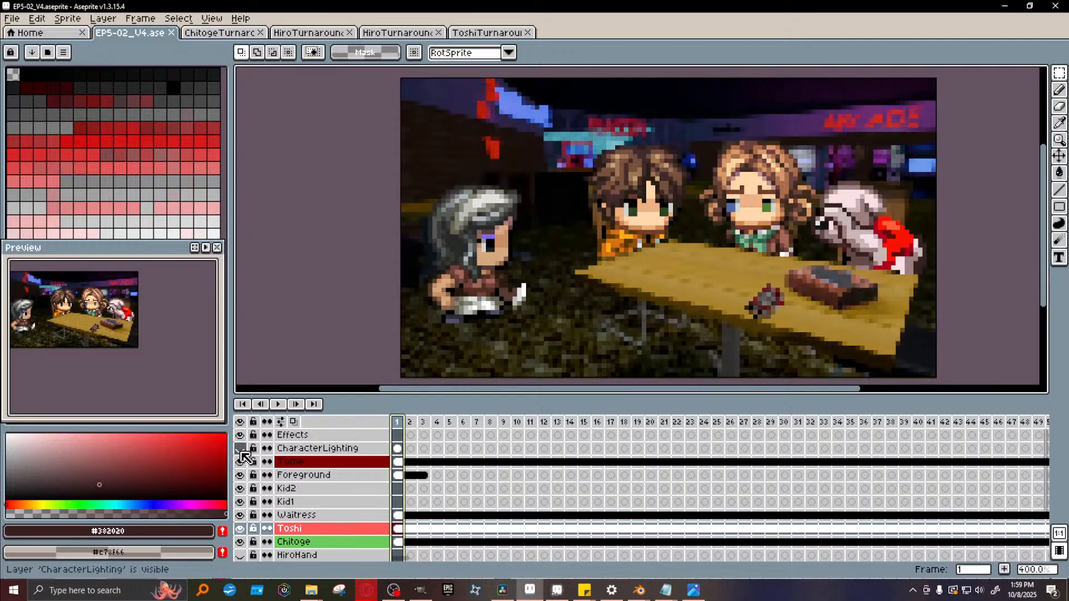
Toggle the Foreground layer's visibility to check what it contains, leaving the layer shown
click(415, 476)
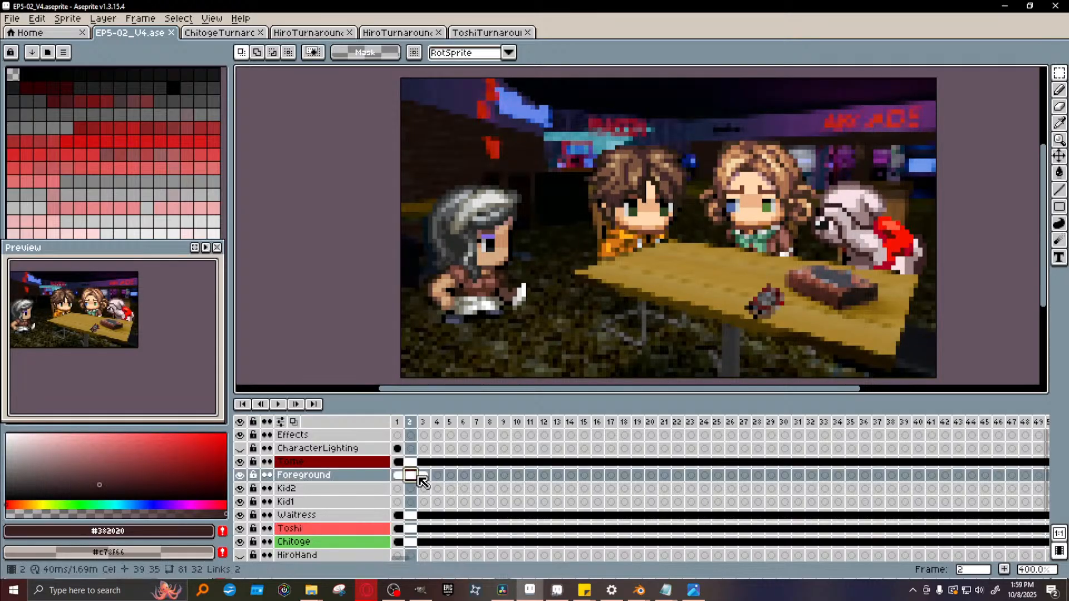
click(240, 476)
click(240, 476)
click(240, 476)
click(240, 476)
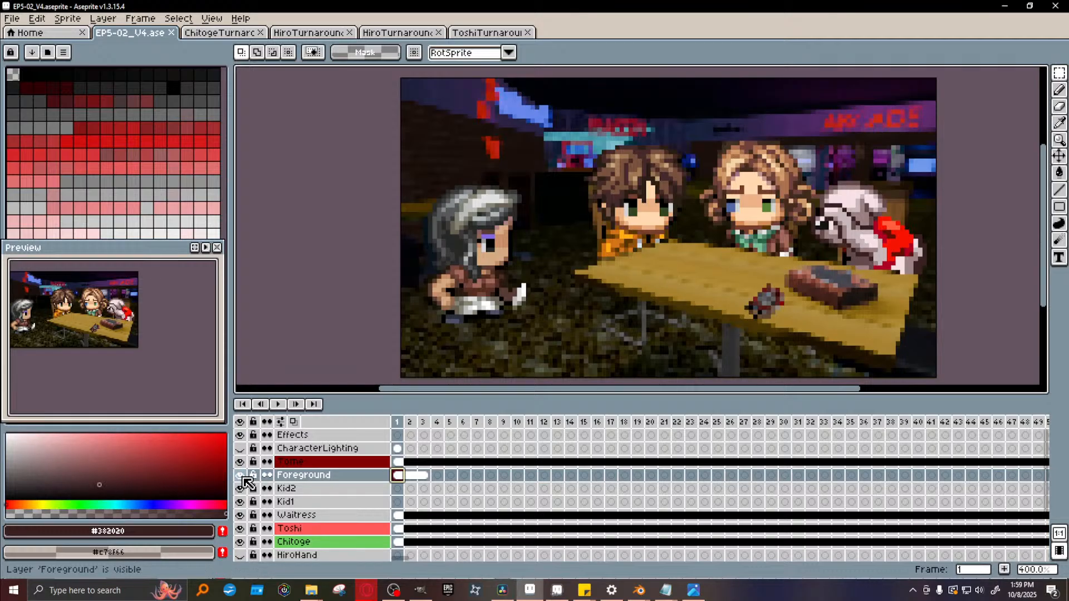
Hide the Background layer so that only the characters and the foreground table show
scroll(279, 501, down, 2)
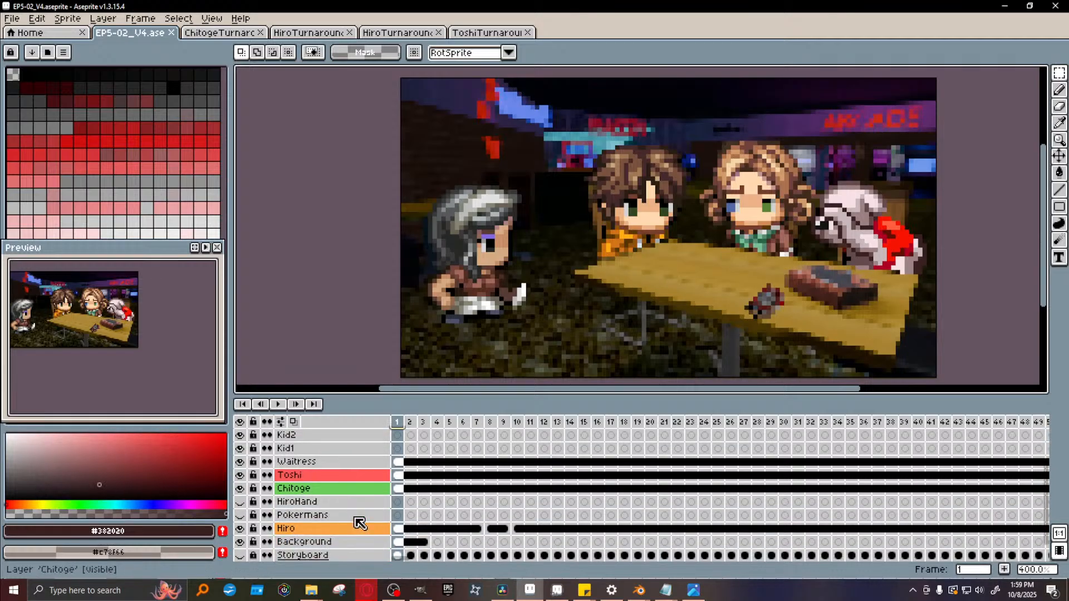
scroll(359, 524, down, 1)
click(240, 528)
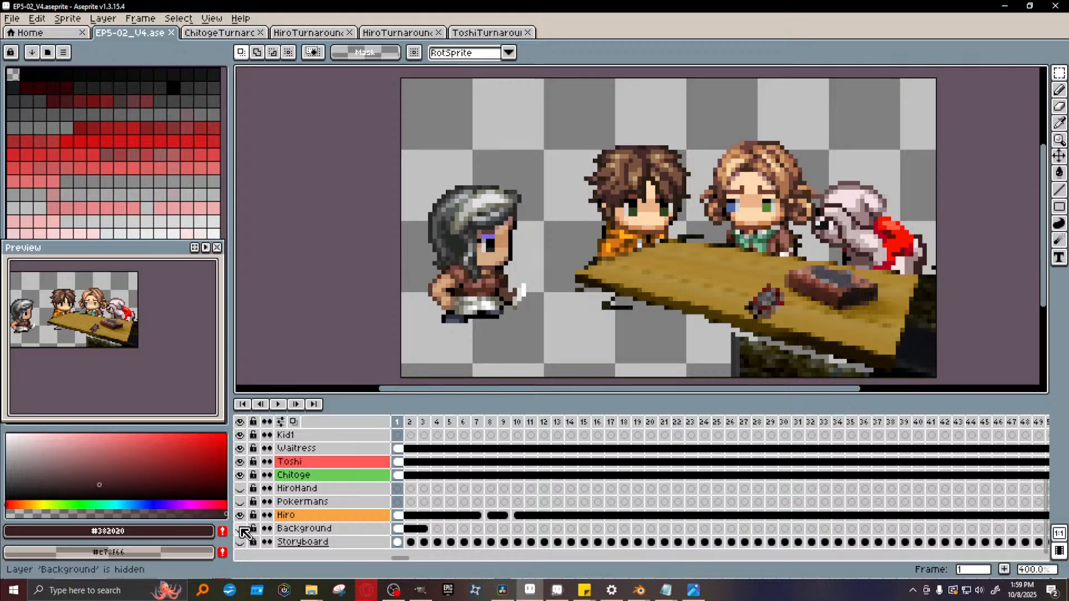
Delete the stray dark pixels beneath the table and behind its far edge on the Foreground layer in frame 1
scroll(453, 503, up, 2)
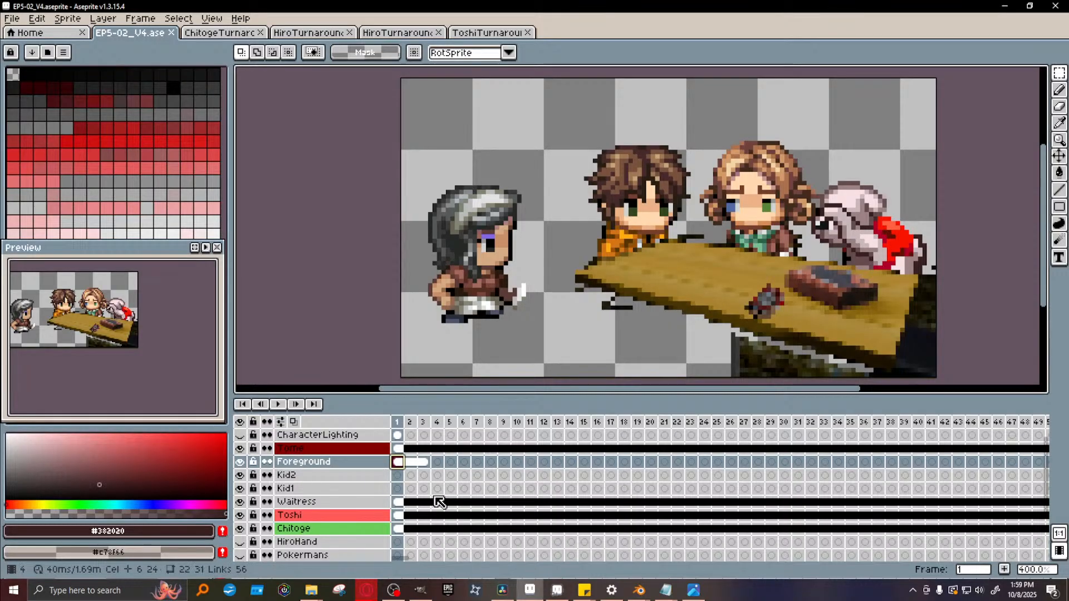
click(421, 462)
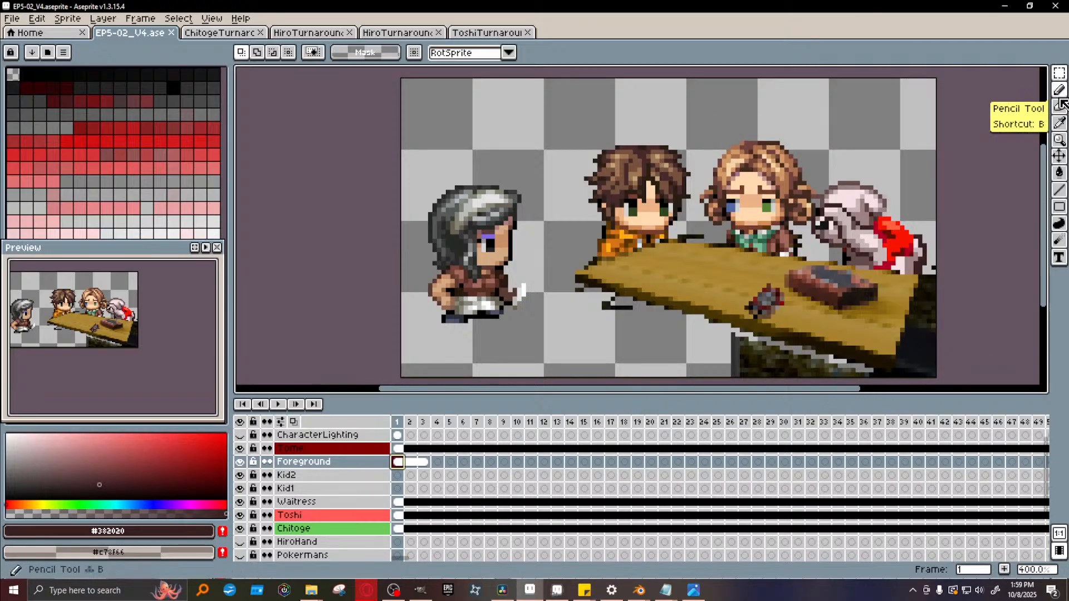
click(1060, 73)
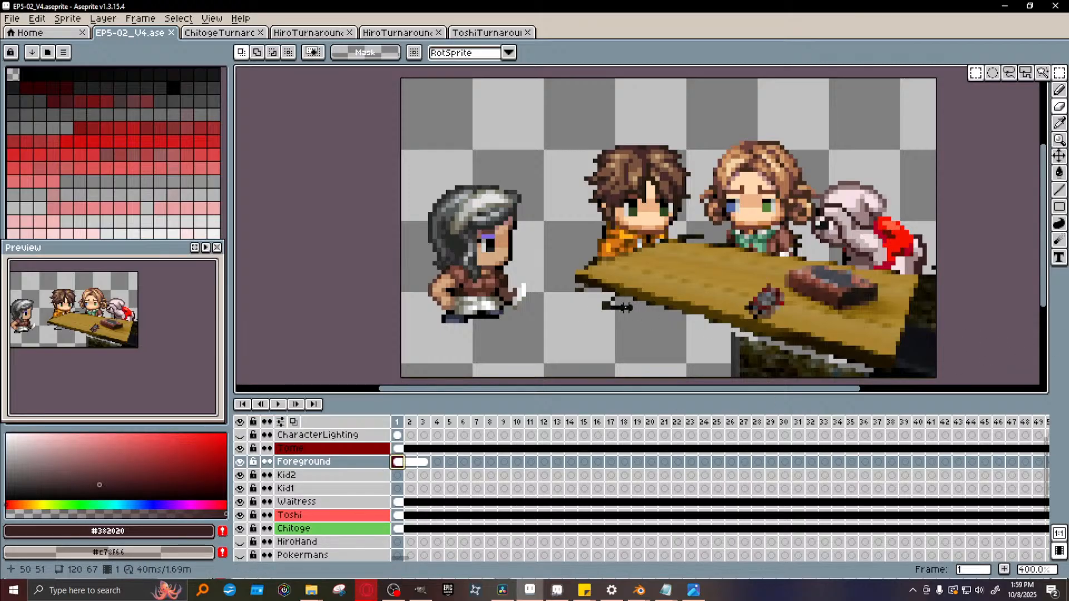
drag(634, 315, 596, 300)
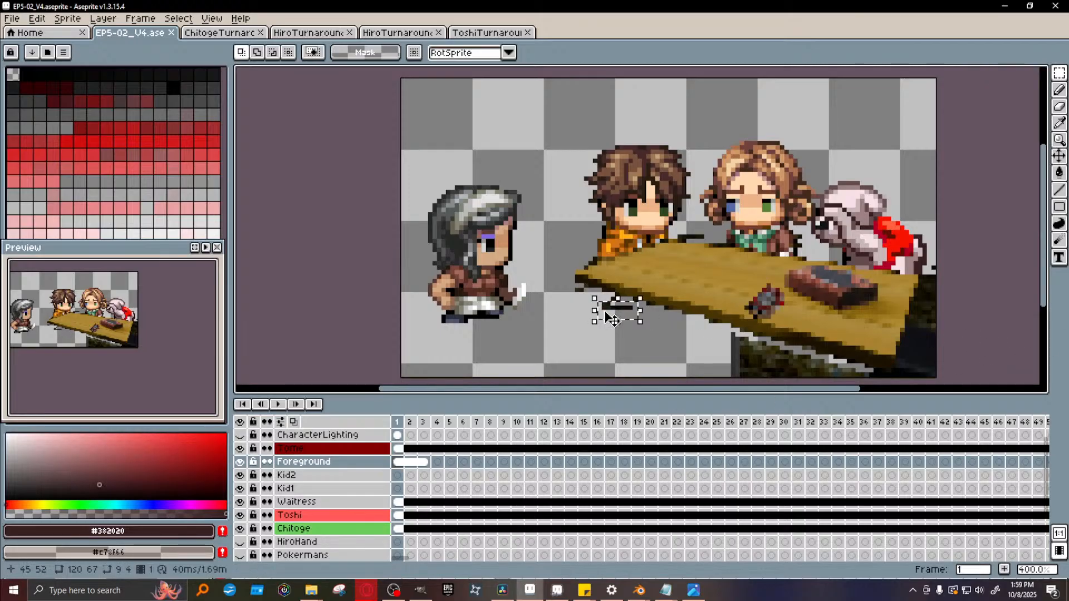
key(Delete)
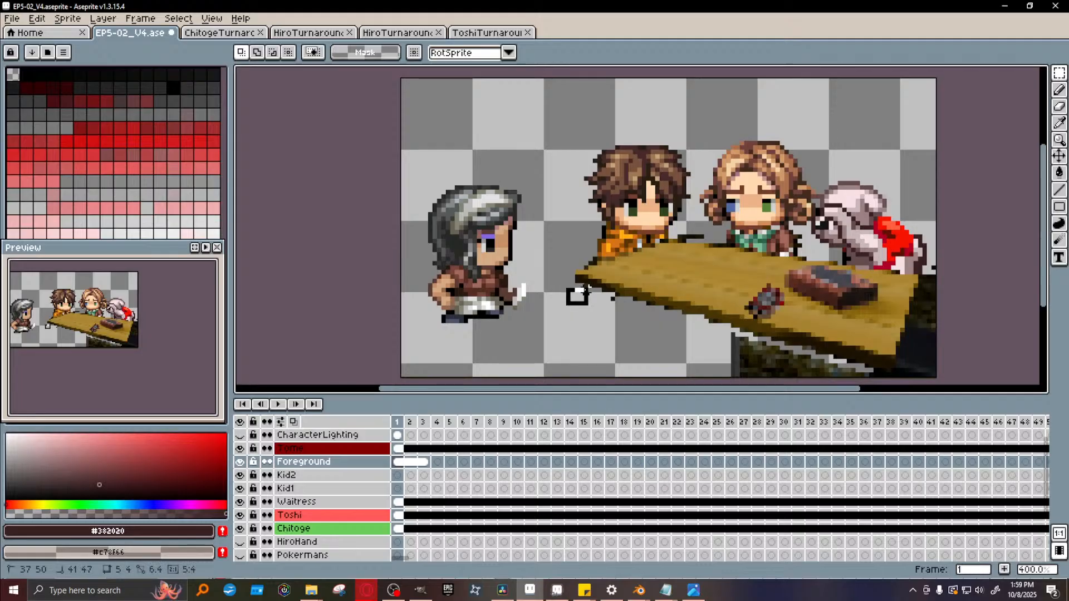
drag(706, 232, 679, 245)
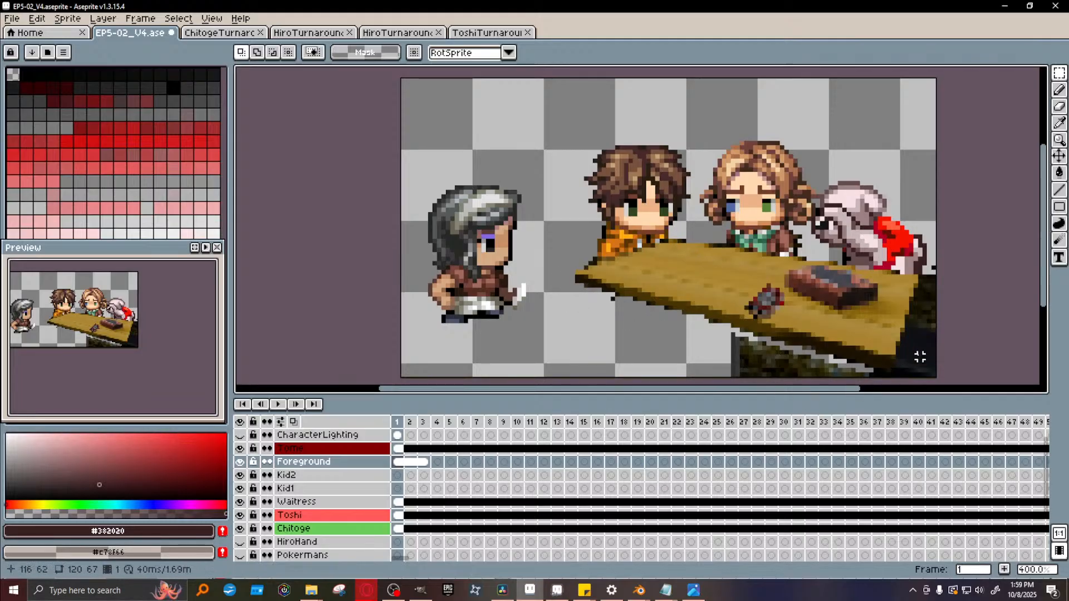
Delete the strips of leftover background along the right and bottom canvas edges of the Foreground layer
drag(999, 244, 934, 374)
drag(924, 380, 924, 380)
key(Delete)
drag(697, 378, 964, 372)
key(Delete)
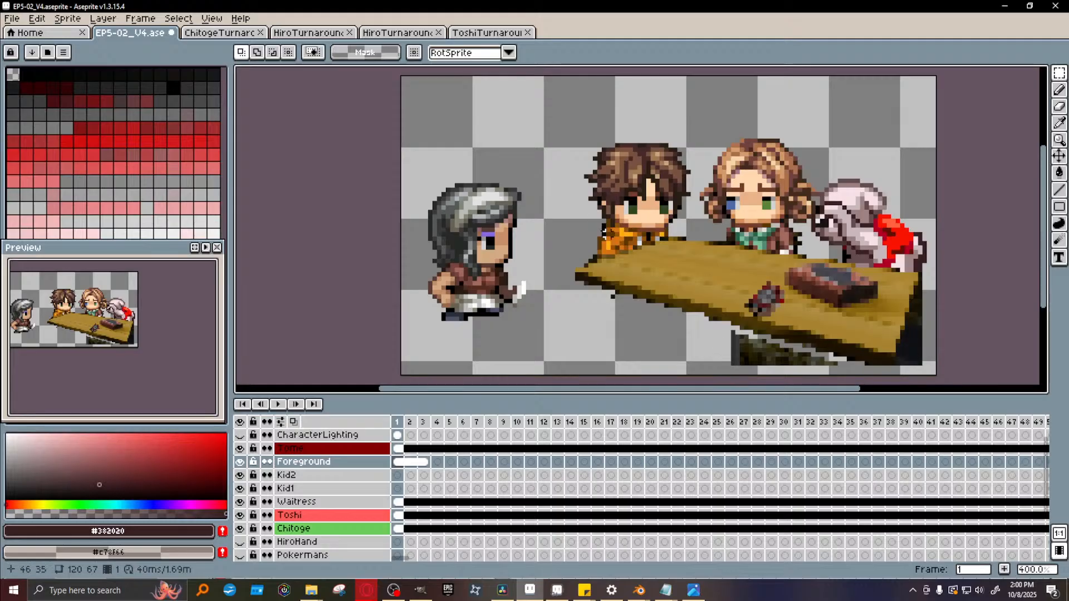
Make the foreground colour fully transparent and cut along the table's right edge with the Line tool
click(1059, 189)
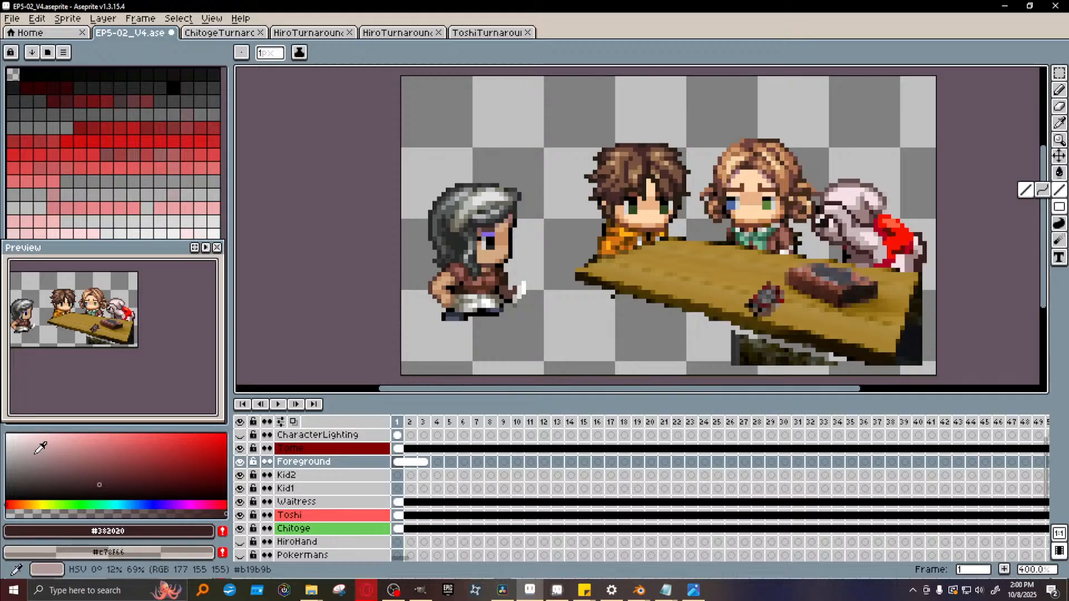
click(66, 513)
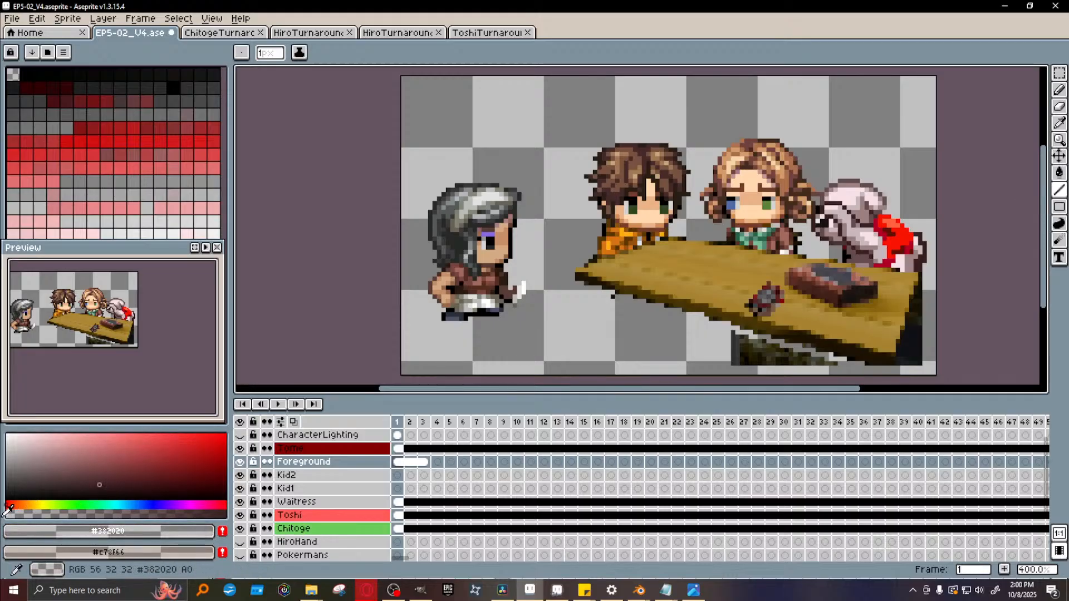
scroll(893, 340, up, 3)
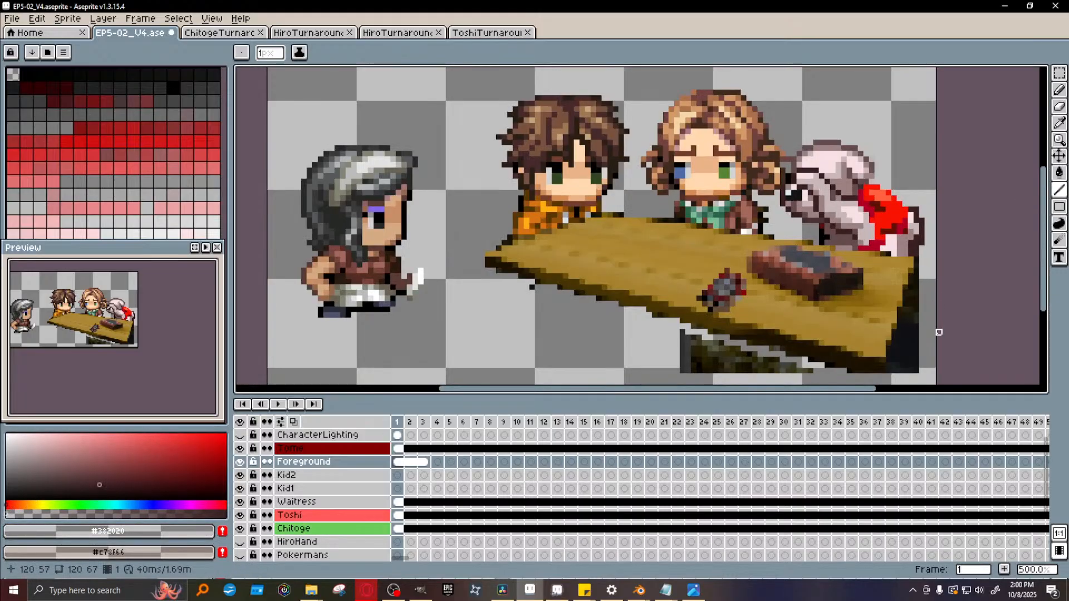
scroll(869, 325, down, 2)
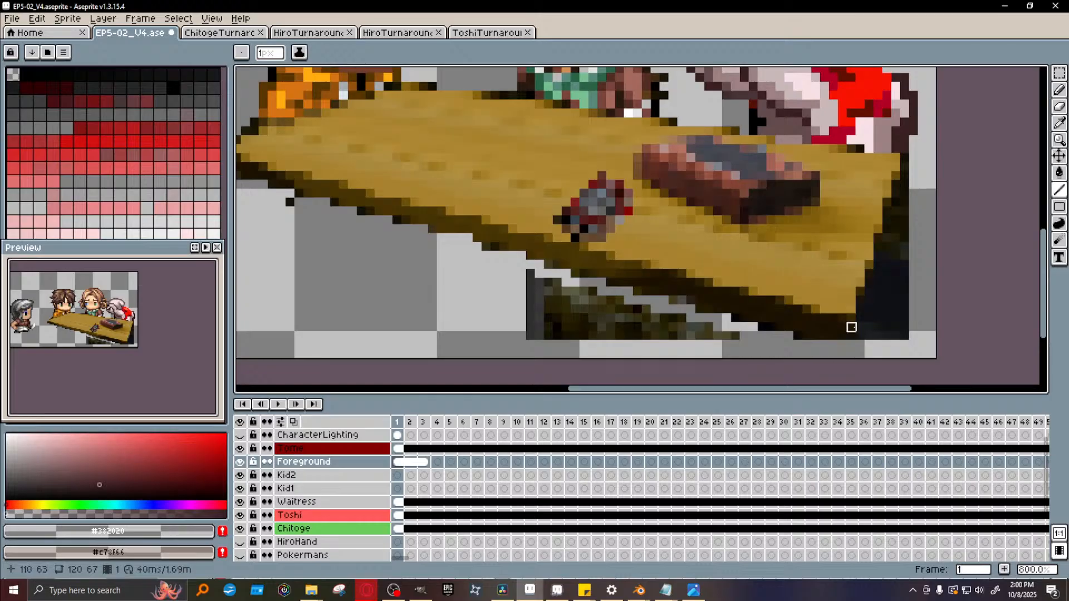
drag(861, 336, 931, 167)
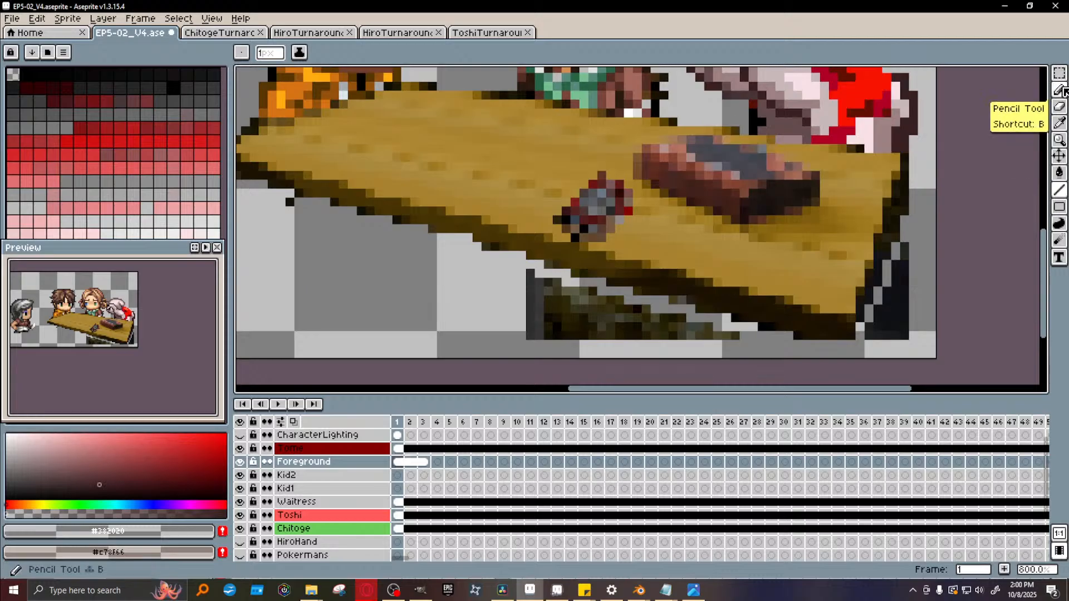
Erase the leftover background patches beside and beneath the table with the Eraser tool
click(1059, 106)
click(905, 248)
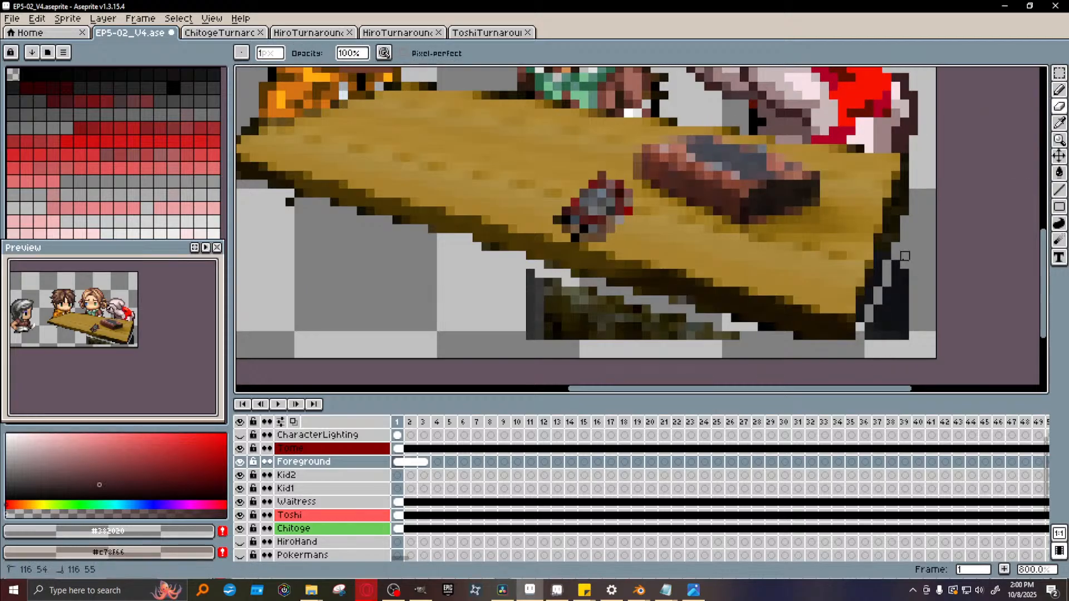
mouse_move(896, 265)
mouse_down()
mouse_move(901, 284)
mouse_move(882, 295)
mouse_move(891, 309)
mouse_move(904, 301)
mouse_move(896, 337)
mouse_move(888, 342)
mouse_move(879, 323)
mouse_move(869, 345)
mouse_up()
mouse_move(520, 270)
mouse_down()
mouse_move(640, 318)
mouse_move(734, 336)
mouse_move(557, 318)
mouse_move(573, 334)
mouse_move(635, 320)
mouse_move(503, 282)
mouse_move(592, 343)
mouse_move(494, 317)
mouse_move(630, 396)
mouse_move(551, 382)
mouse_move(437, 253)
mouse_move(528, 202)
mouse_up()
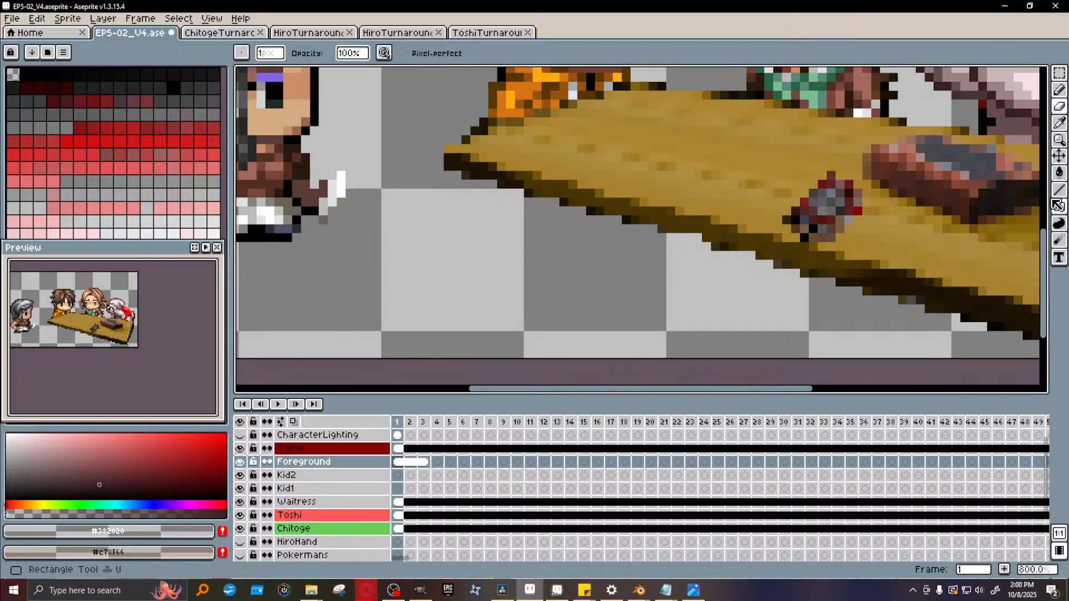
Undo the last edit and trim along the table's lower front edge on the Foreground layer with the Line tool
drag(1045, 247, 1051, 200)
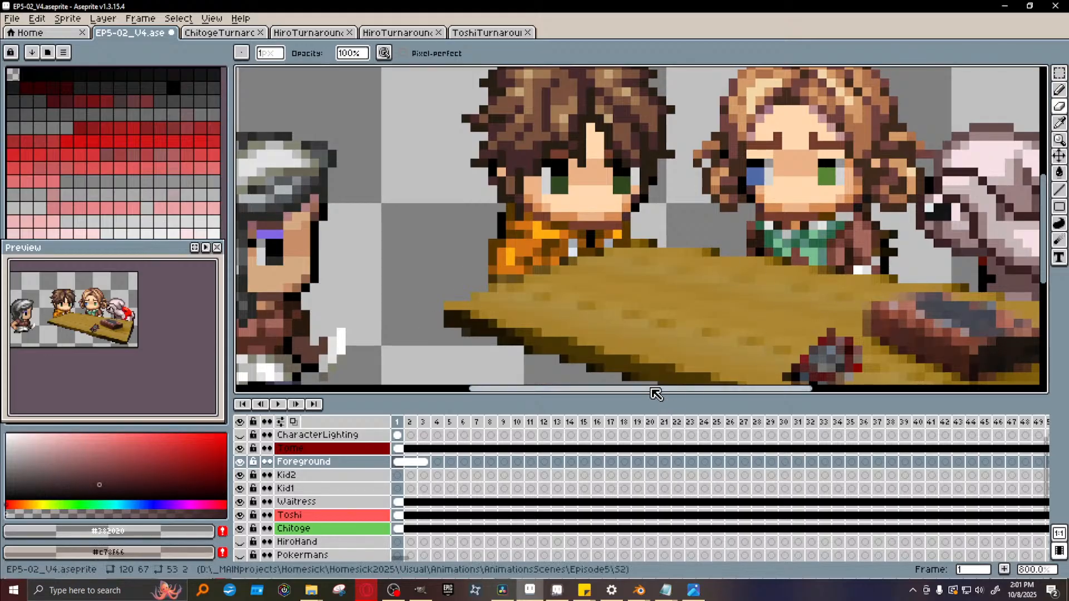
drag(657, 388, 783, 389)
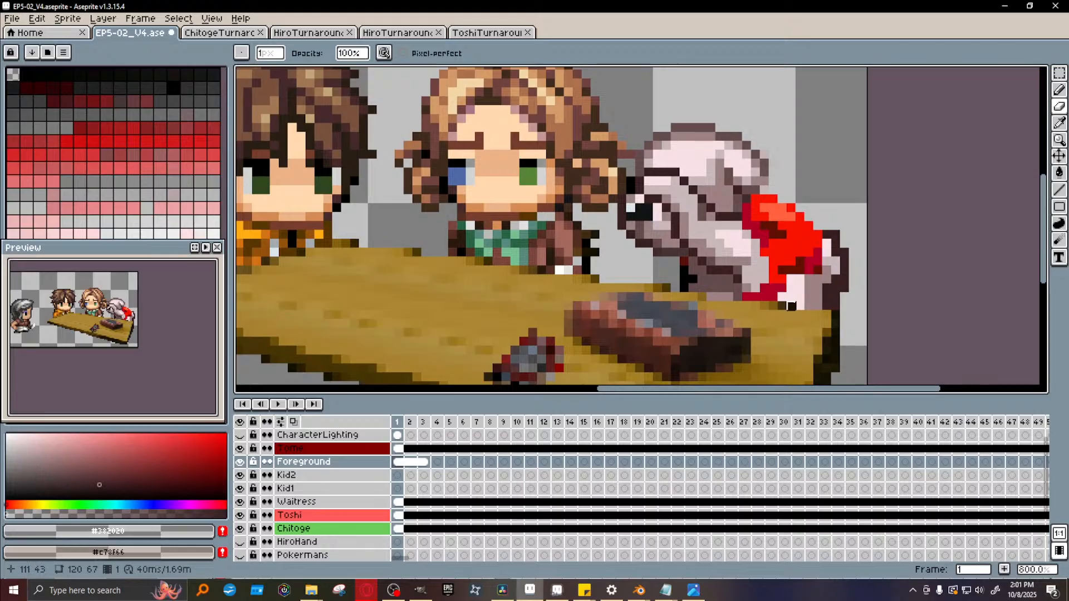
scroll(649, 306, down, 2)
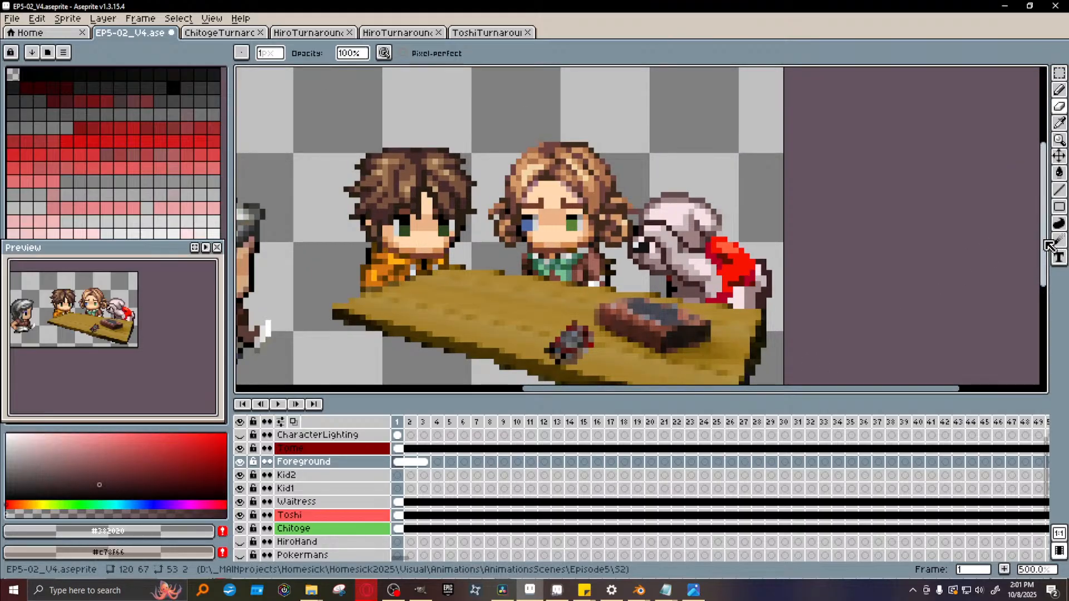
drag(1044, 245, 1044, 281)
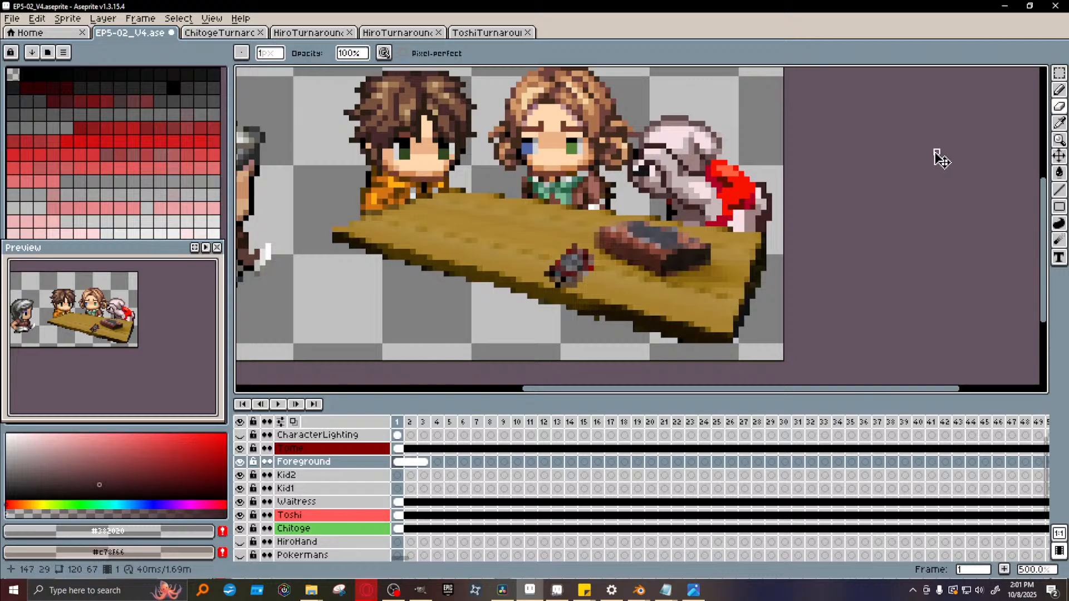
key(ctrl+z)
click(1059, 189)
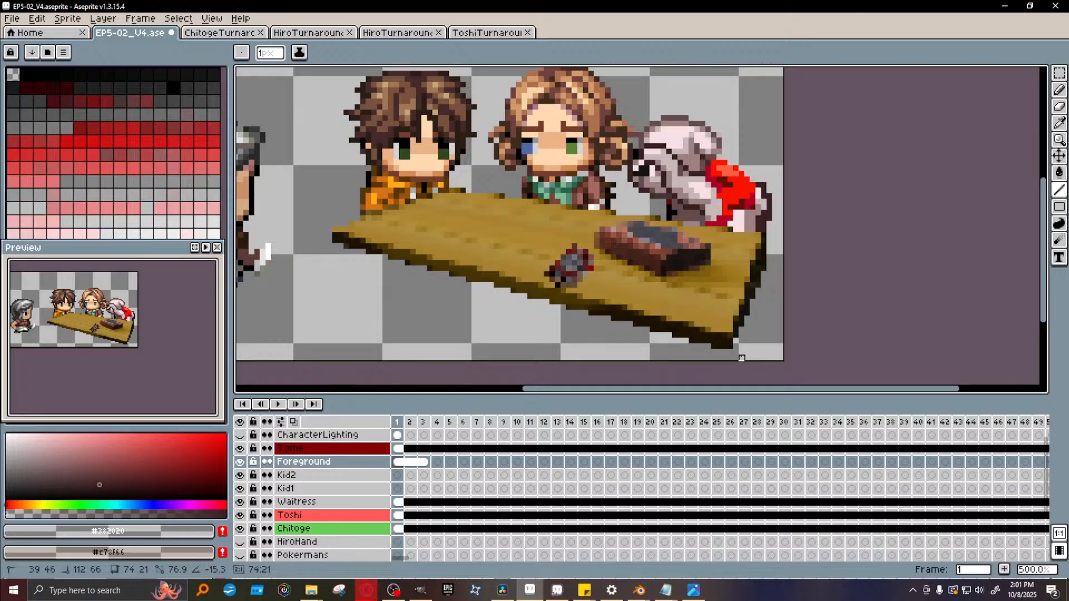
drag(741, 357, 745, 355)
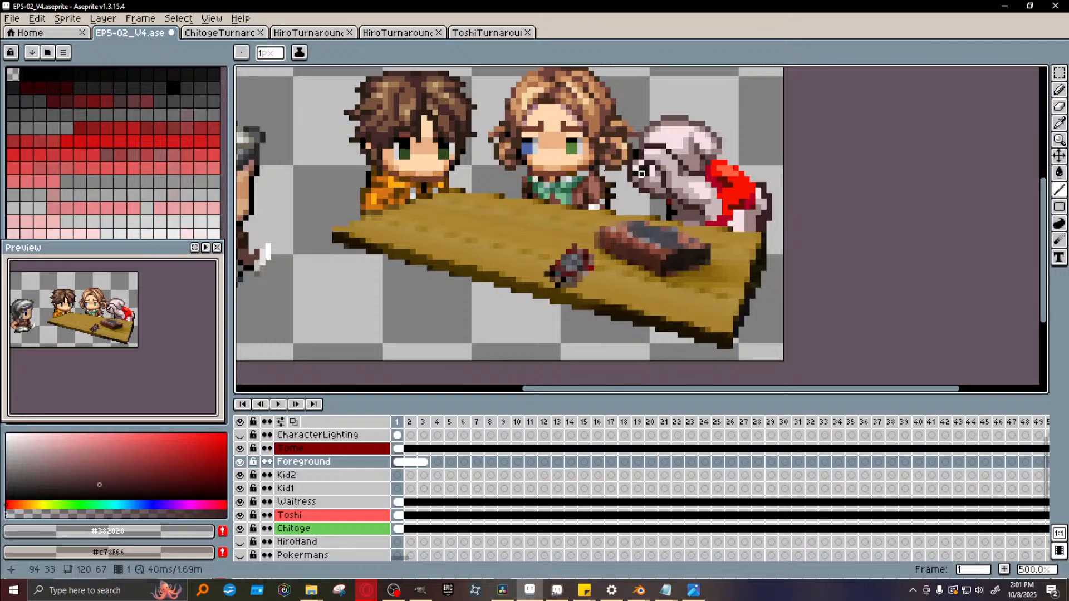
Save the EP5-02_V4 scene with the trimmed table
scroll(526, 262, down, 1)
drag(562, 388, 507, 389)
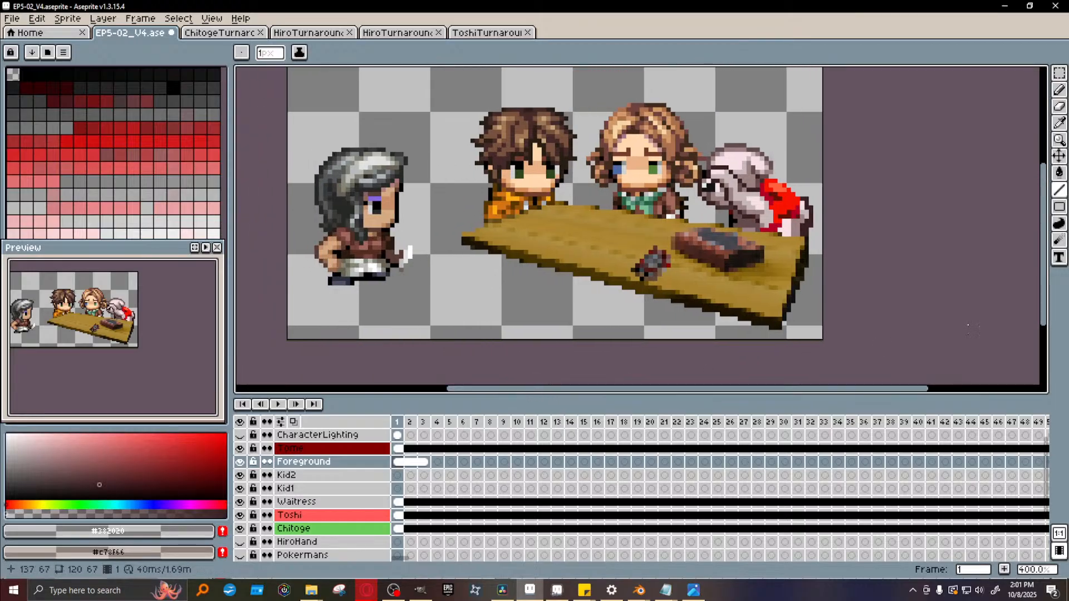
drag(1049, 288, 1045, 309)
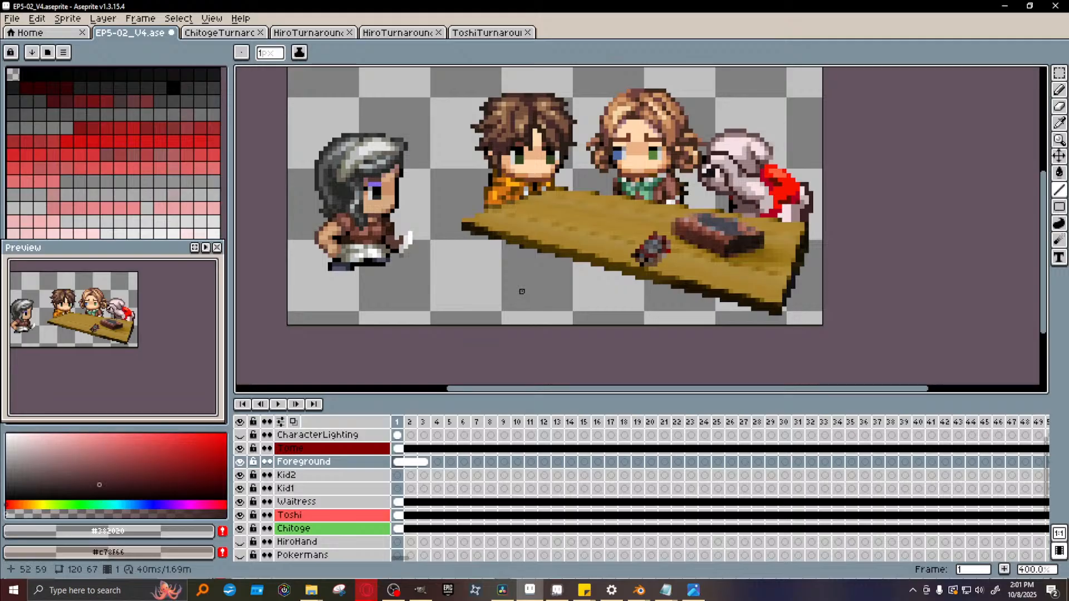
key(ctrl+s)
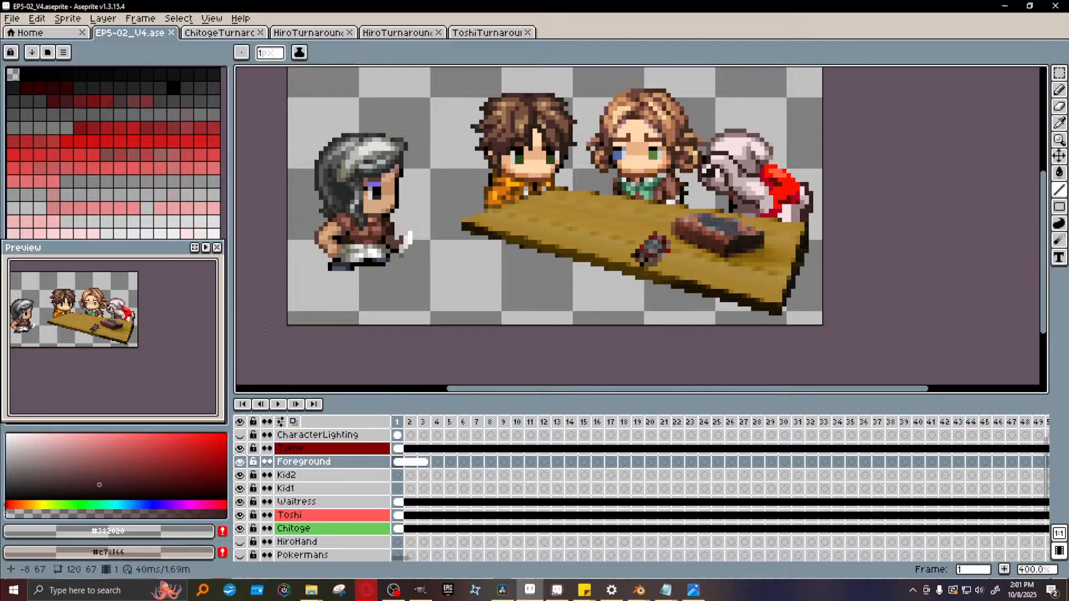
scroll(389, 457, up, 1)
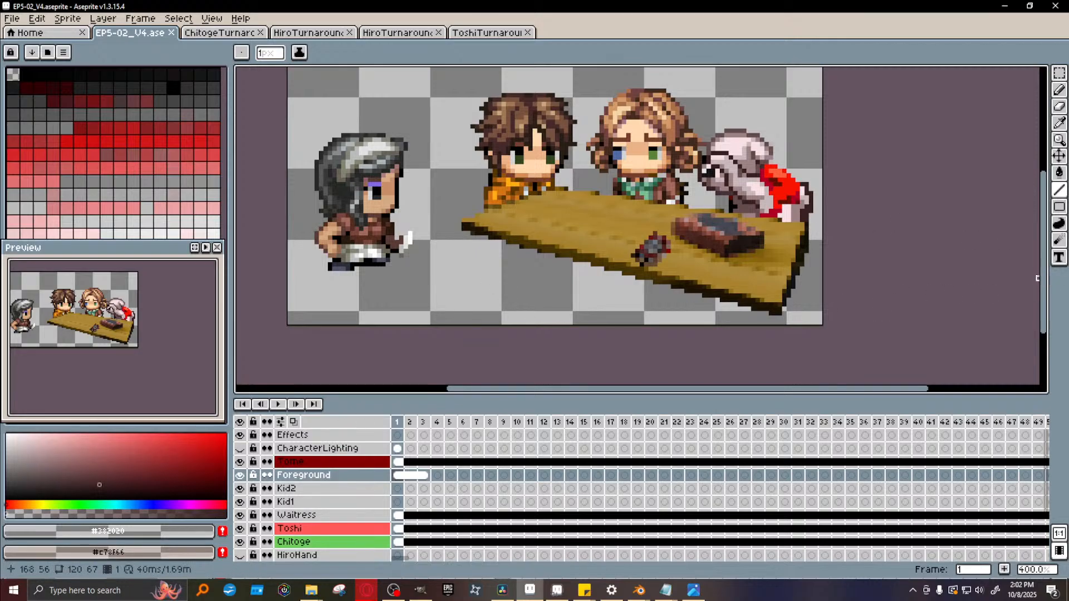
drag(1043, 282, 1049, 256)
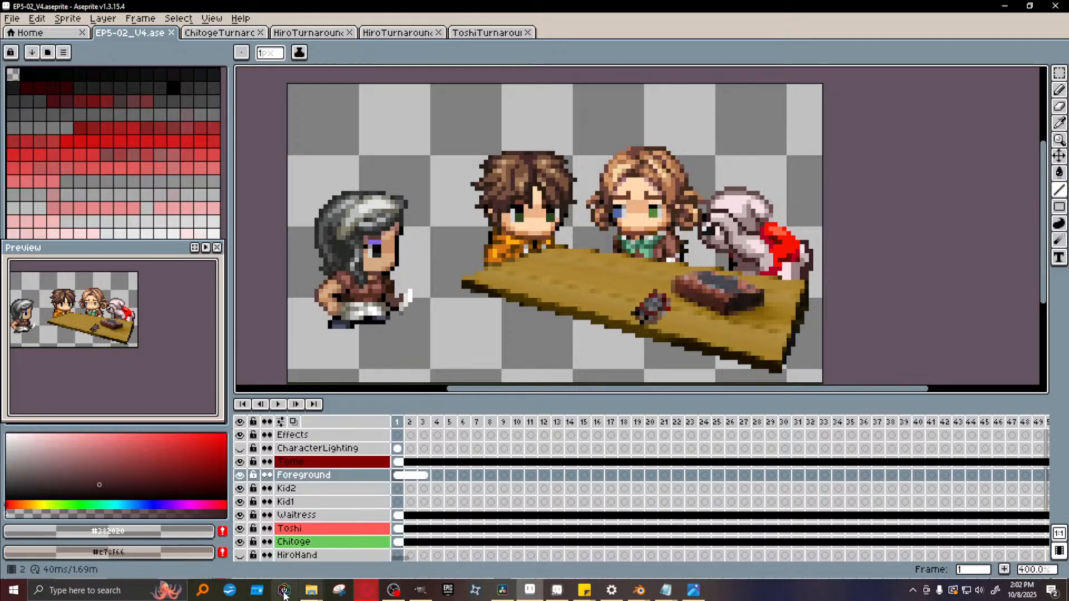
Check the Visual project folder in File Explorer and return to Aseprite
mouse_move(311, 590)
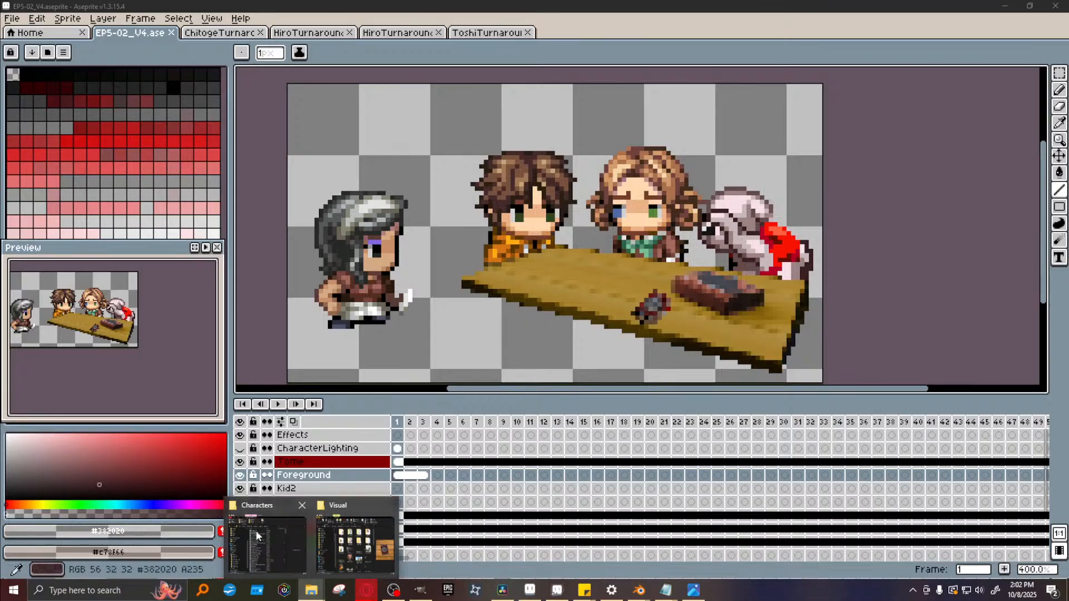
click(355, 543)
key(alt+Tab)
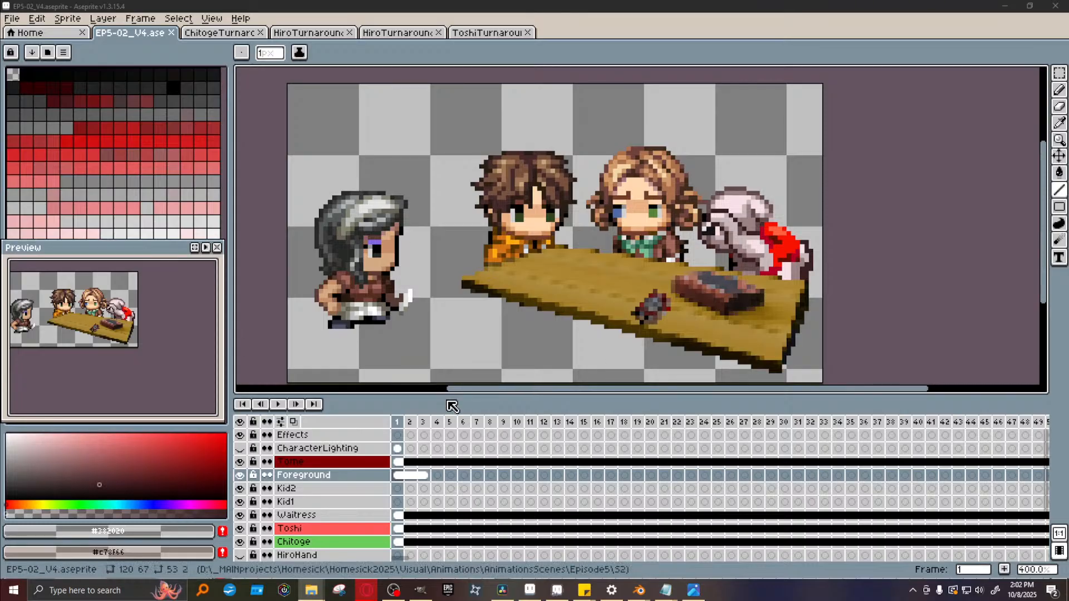
click(623, 11)
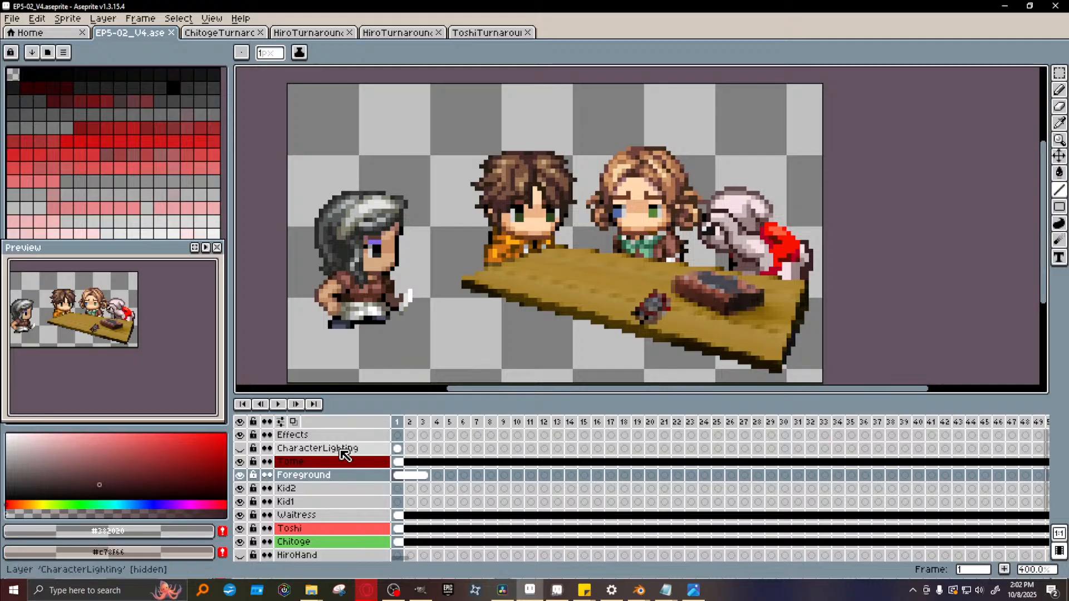
Toggle the CharacterLighting layer on and off to compare it, and hide the Foreground layer
click(240, 448)
click(240, 448)
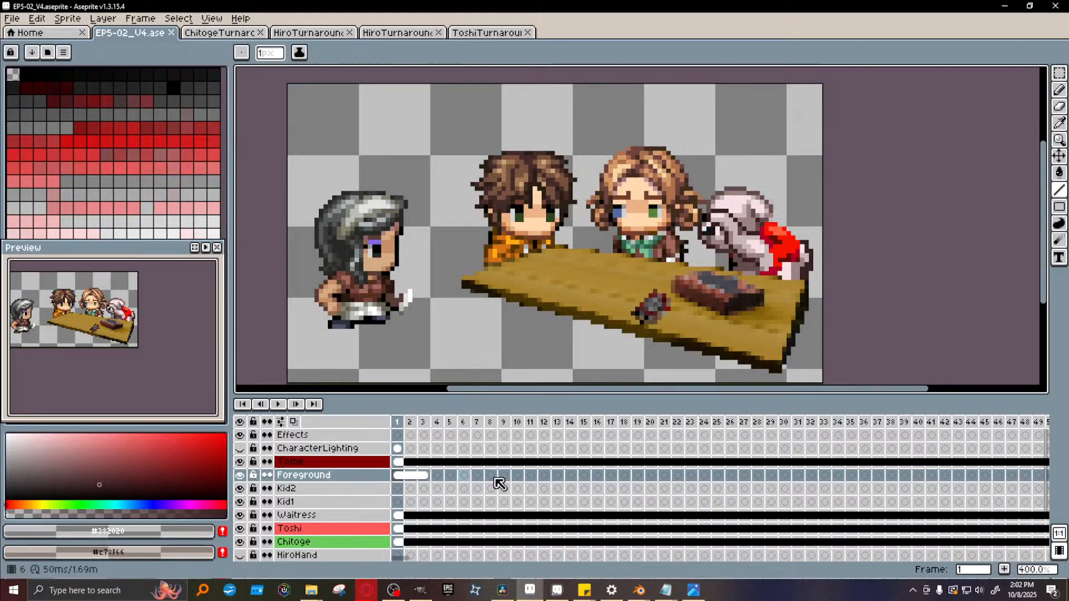
click(239, 475)
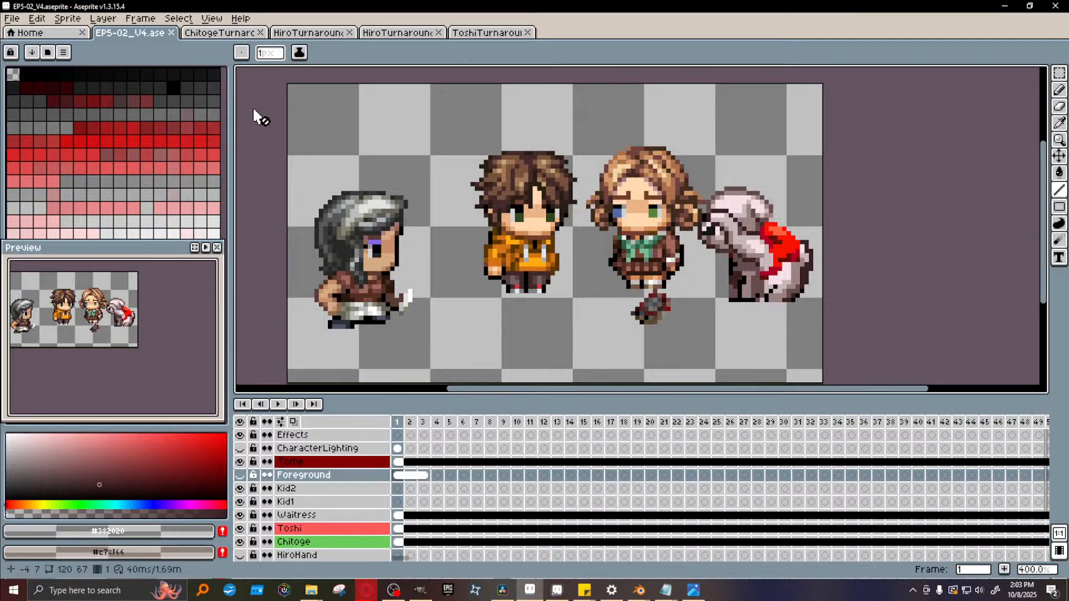
Open the export settings for the scene and look through the available resize percentages
click(12, 19)
mouse_move(116, 157)
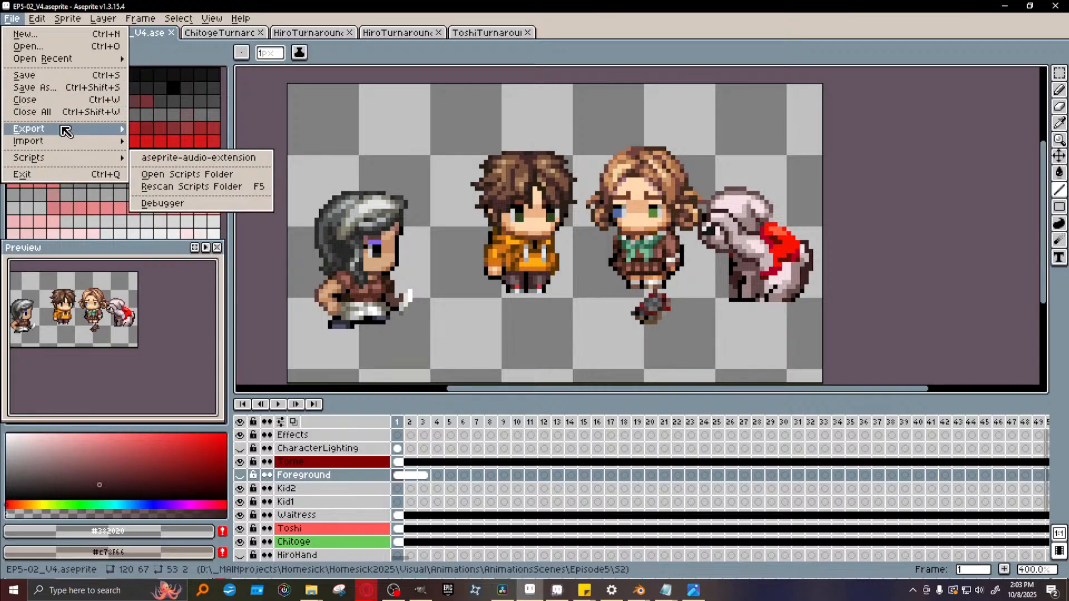
mouse_move(65, 131)
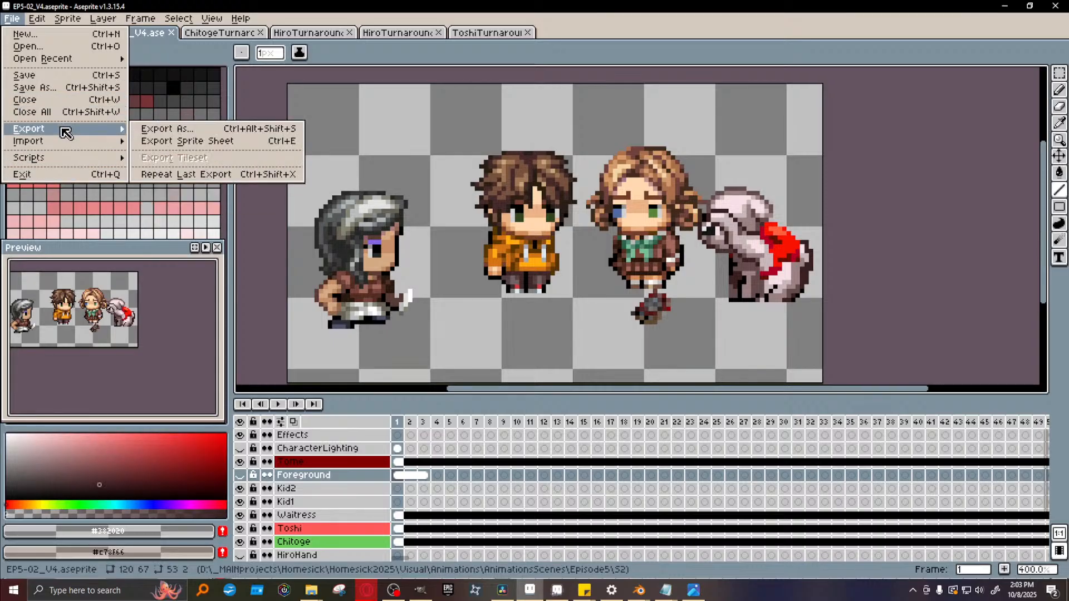
click(215, 132)
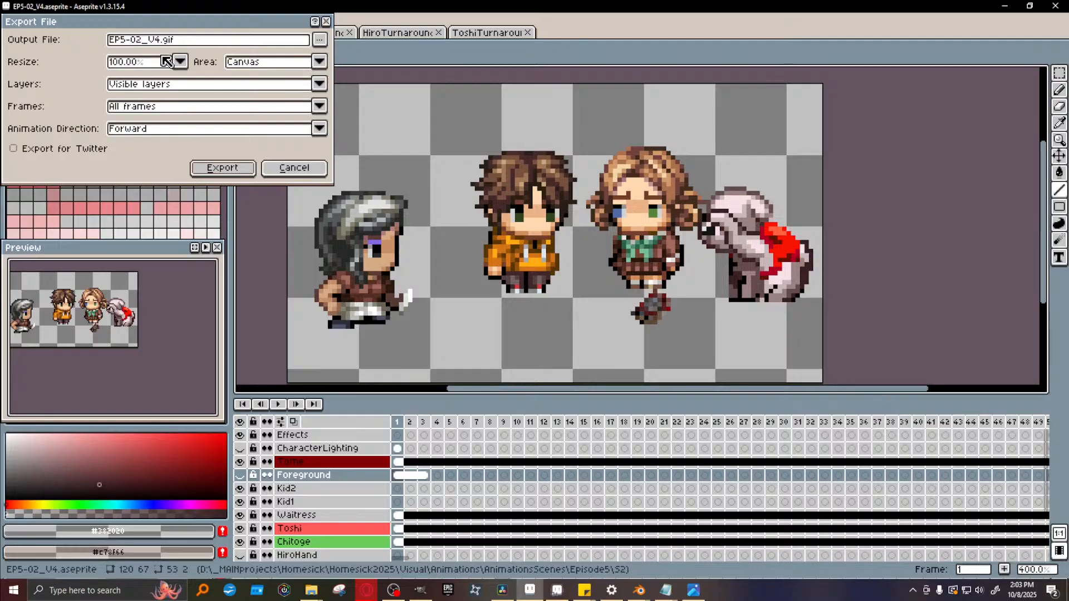
click(180, 62)
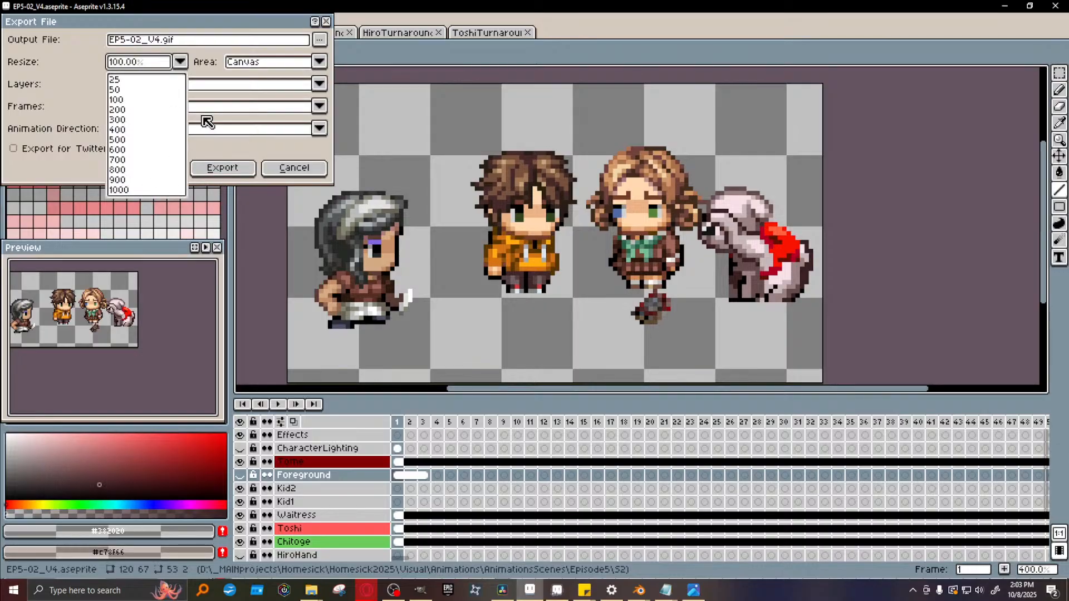
click(246, 33)
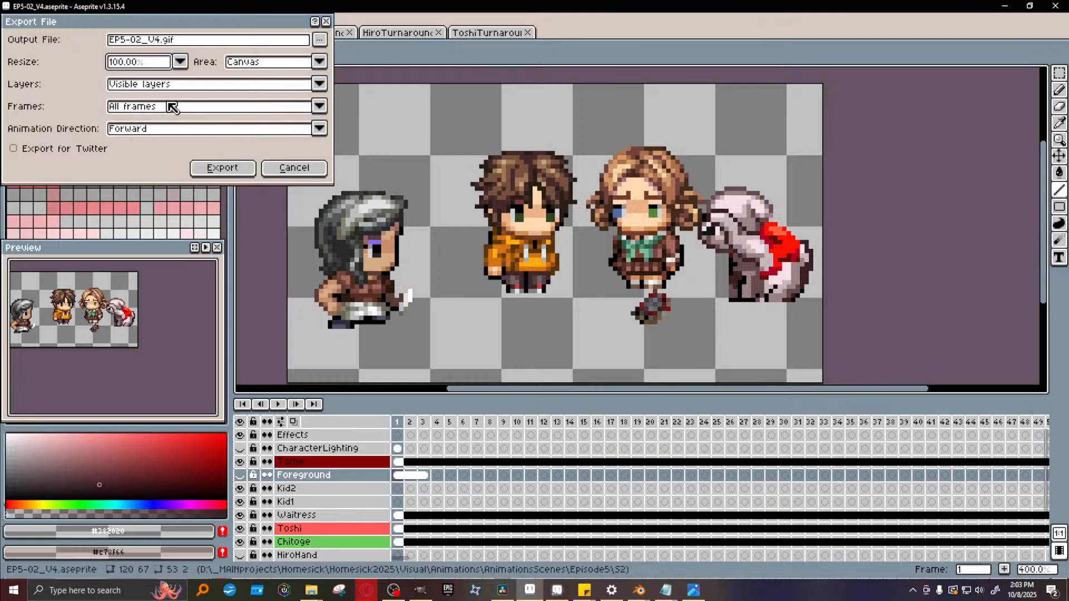
Name the export's output file EP5-02_V4-Characters.gif
click(159, 41)
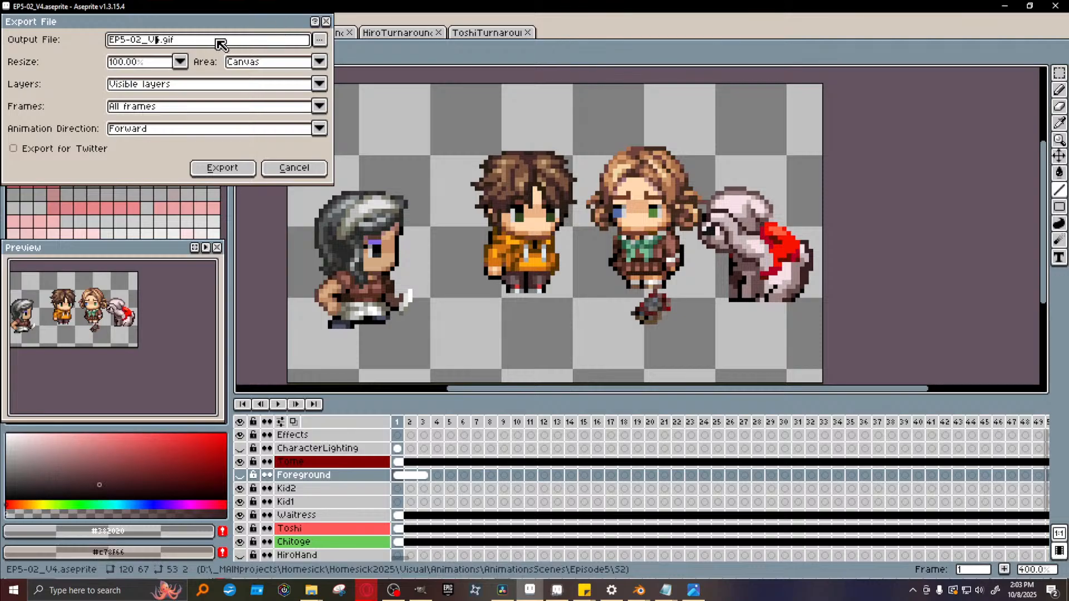
click(320, 42)
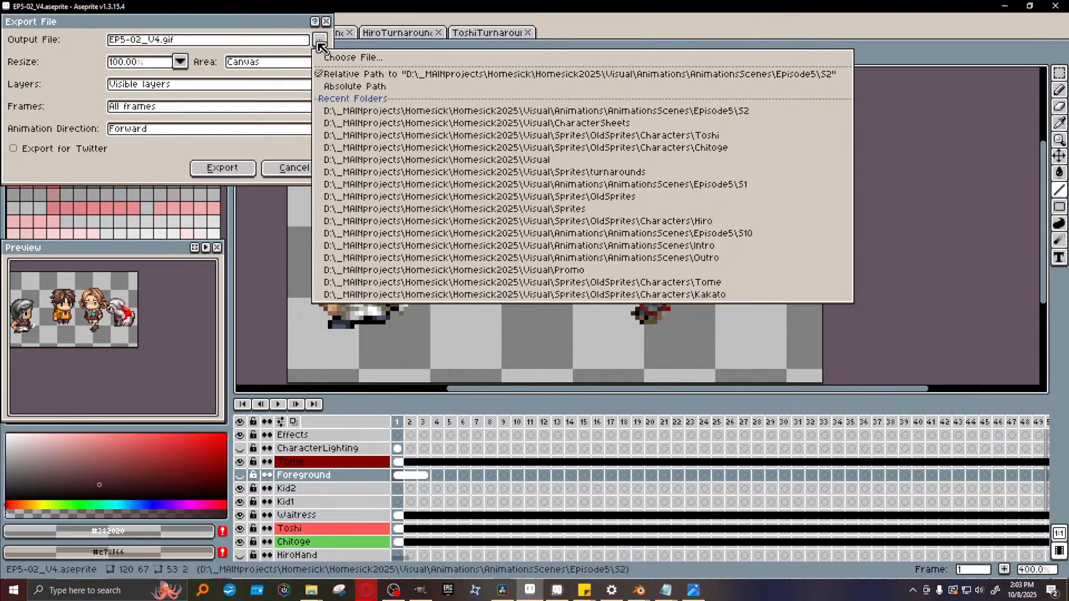
click(196, 42)
click(157, 40)
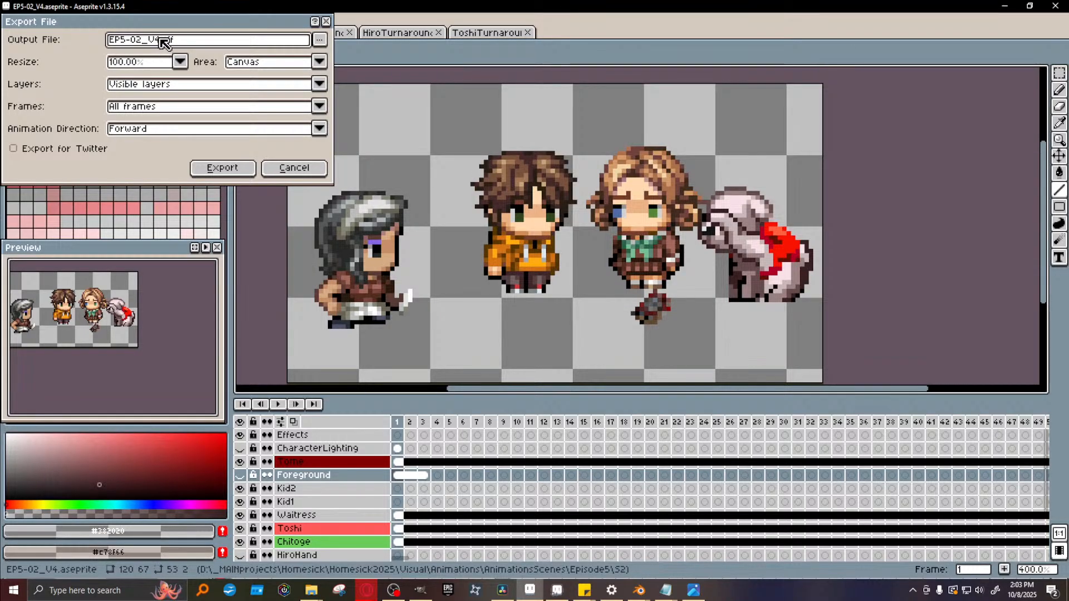
text(4)
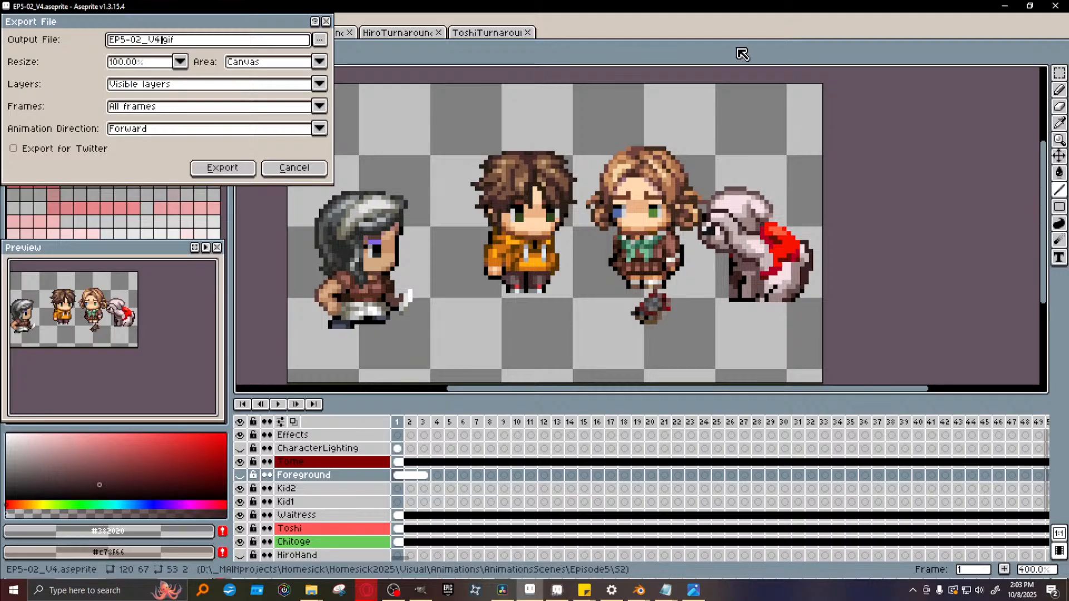
text(-)
key(BackSpace)
text(-Characters)
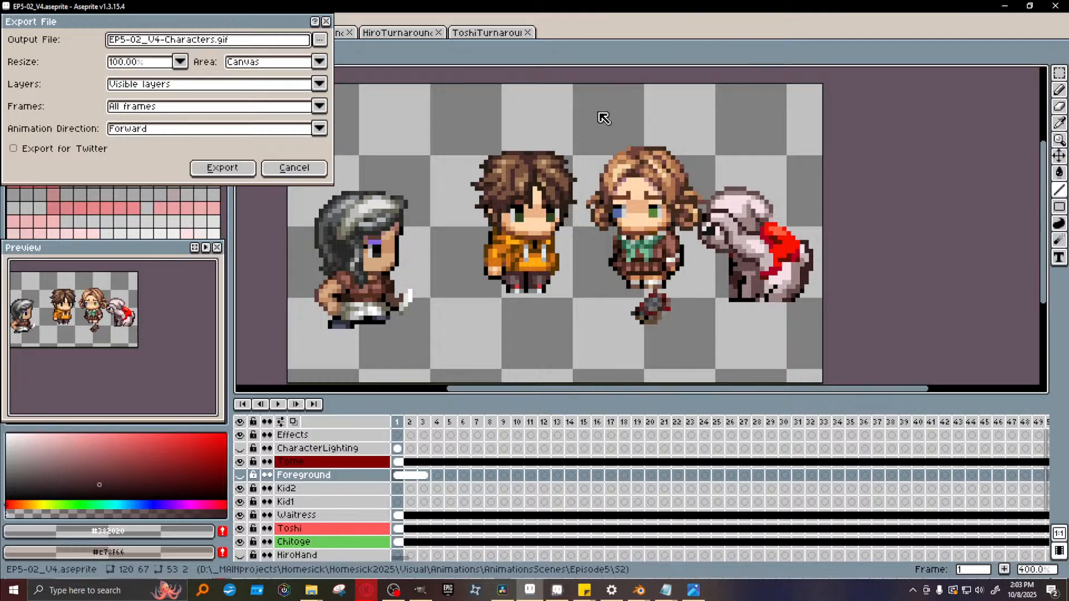
Export the characters as a GIF with Animation Loop turned off, accepting the format's limitations
click(224, 168)
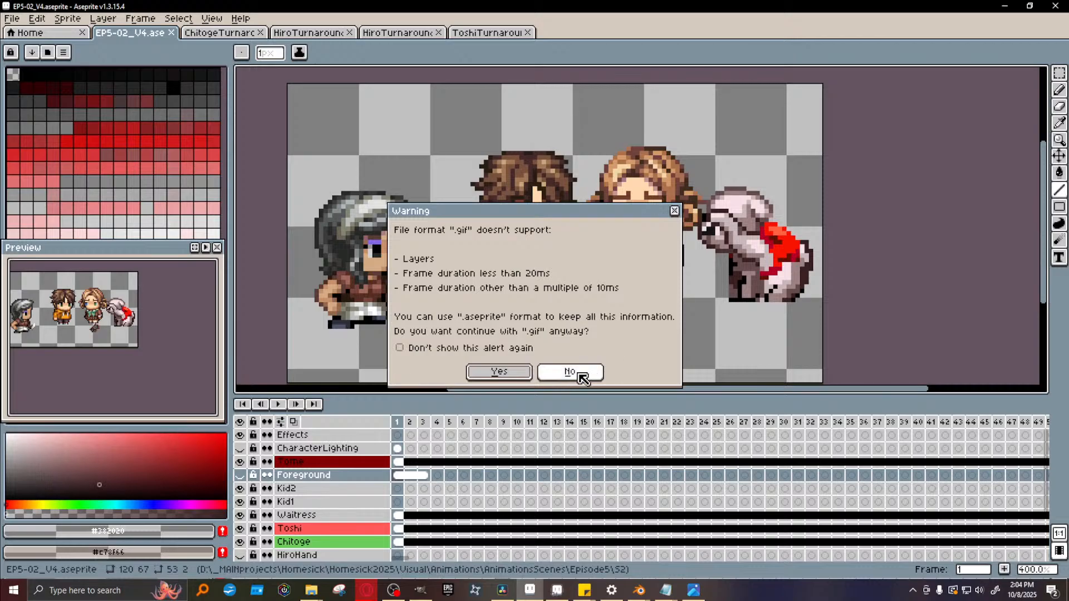
click(490, 373)
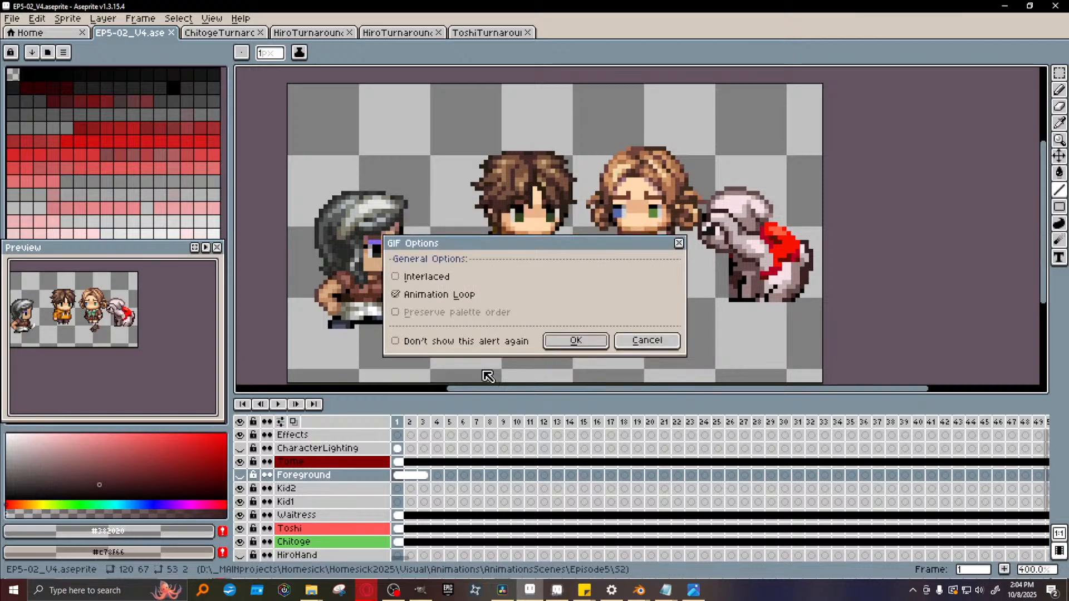
key(alt+l)
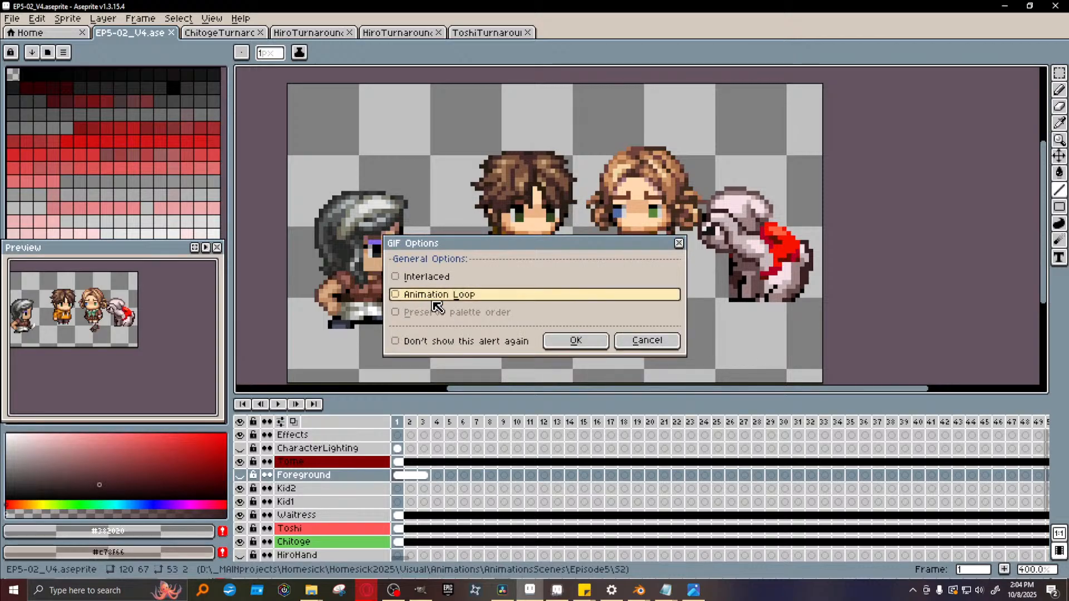
click(565, 346)
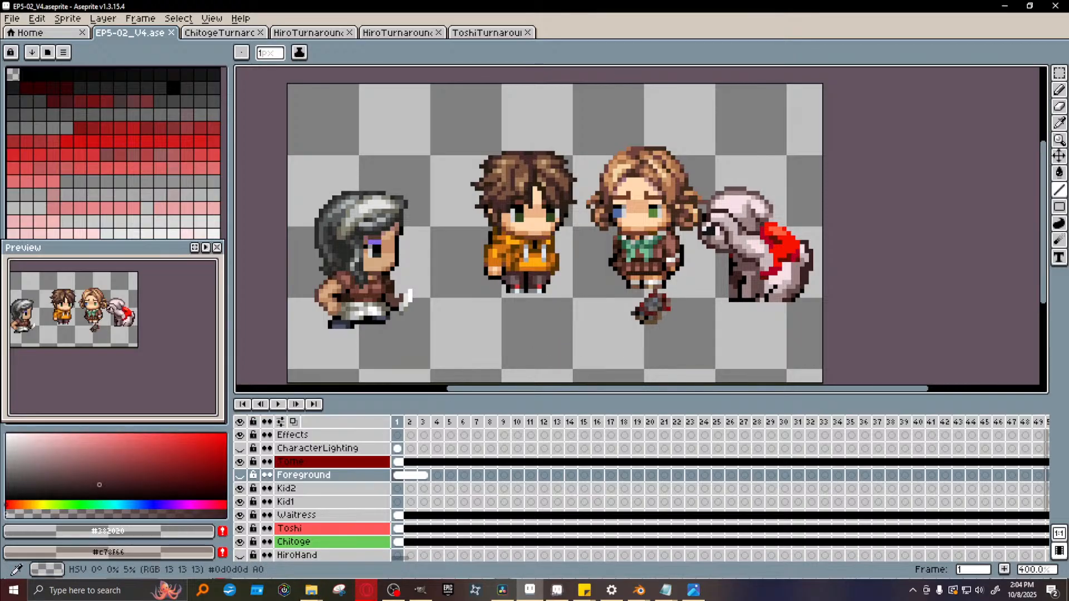
Switch to DaVinci Resolve and select the EP5-02.gif clip on the Aseprite track of the Episode5 timeline
click(501, 590)
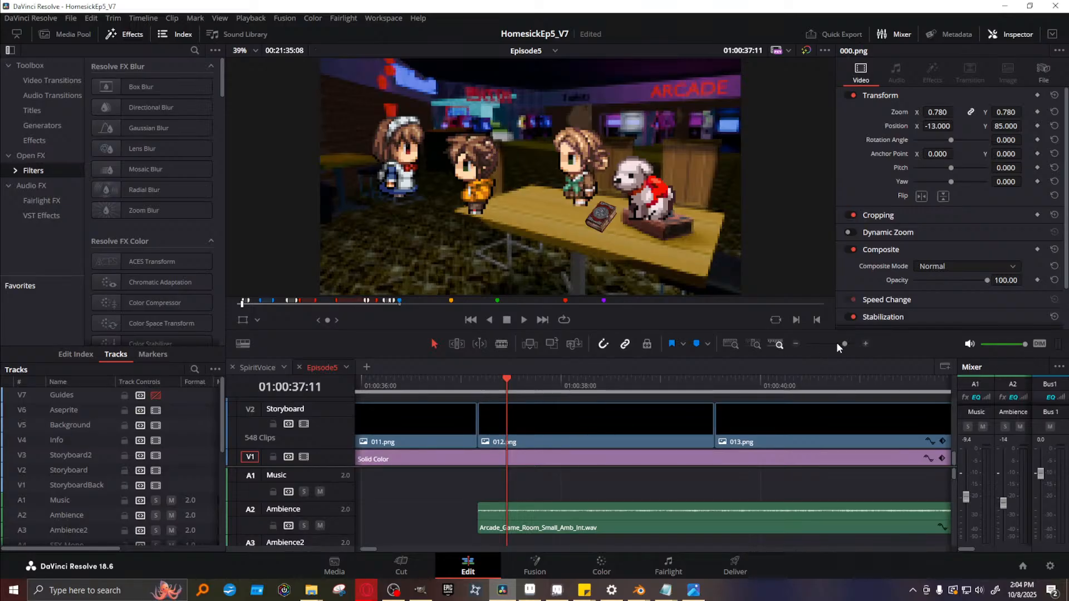
drag(845, 340, 833, 339)
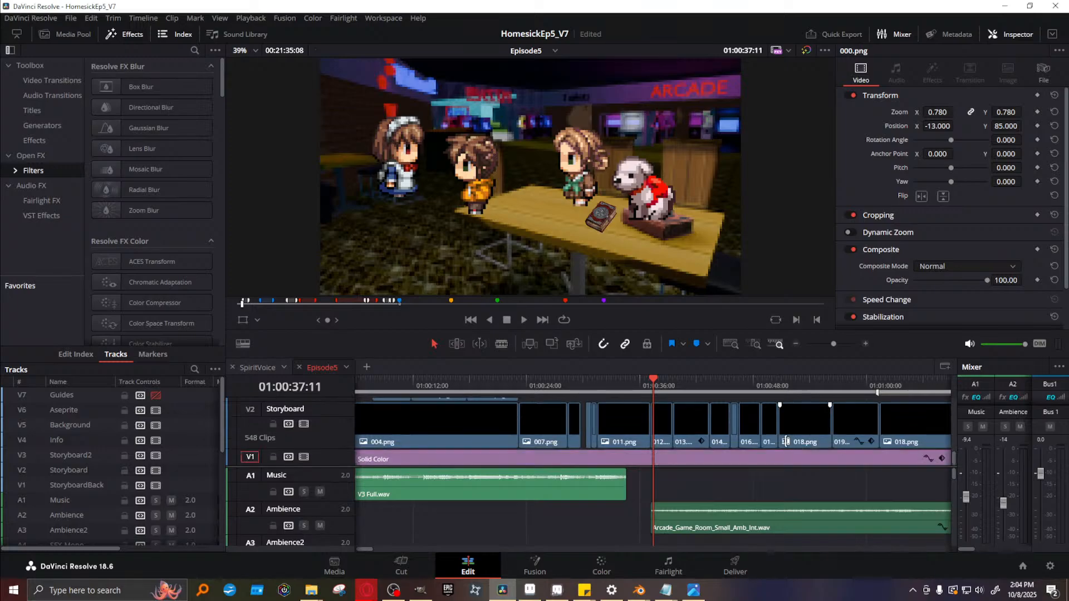
scroll(663, 429, up, 2)
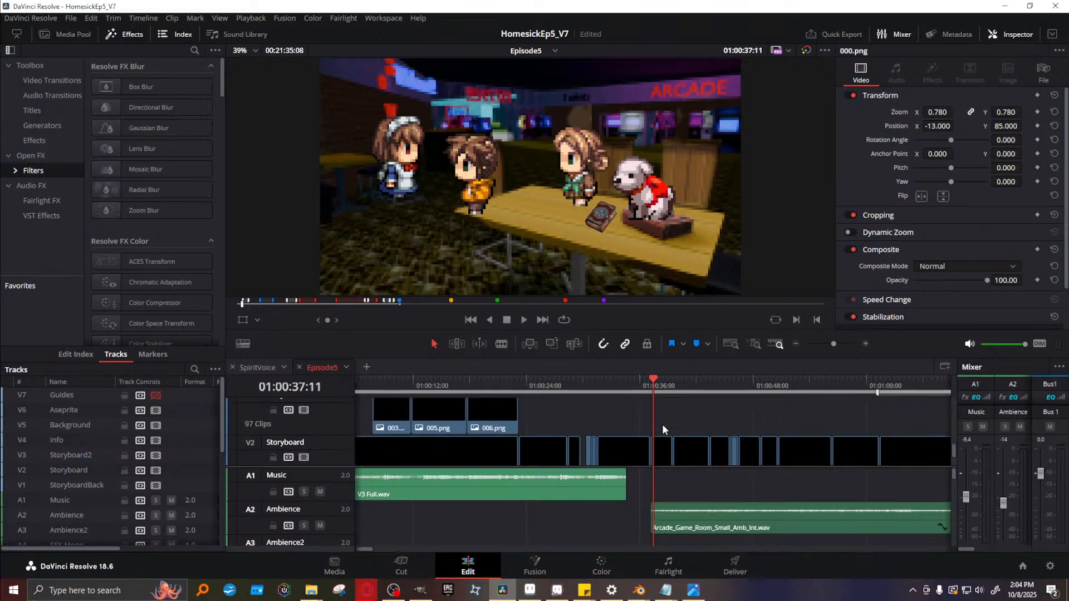
scroll(663, 423, up, 5)
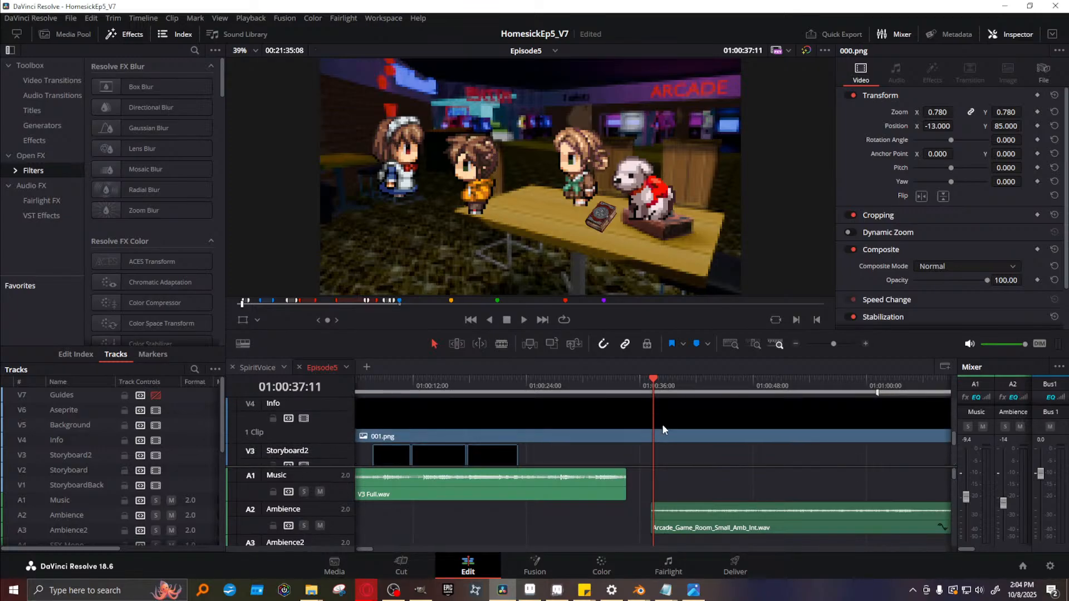
click(713, 427)
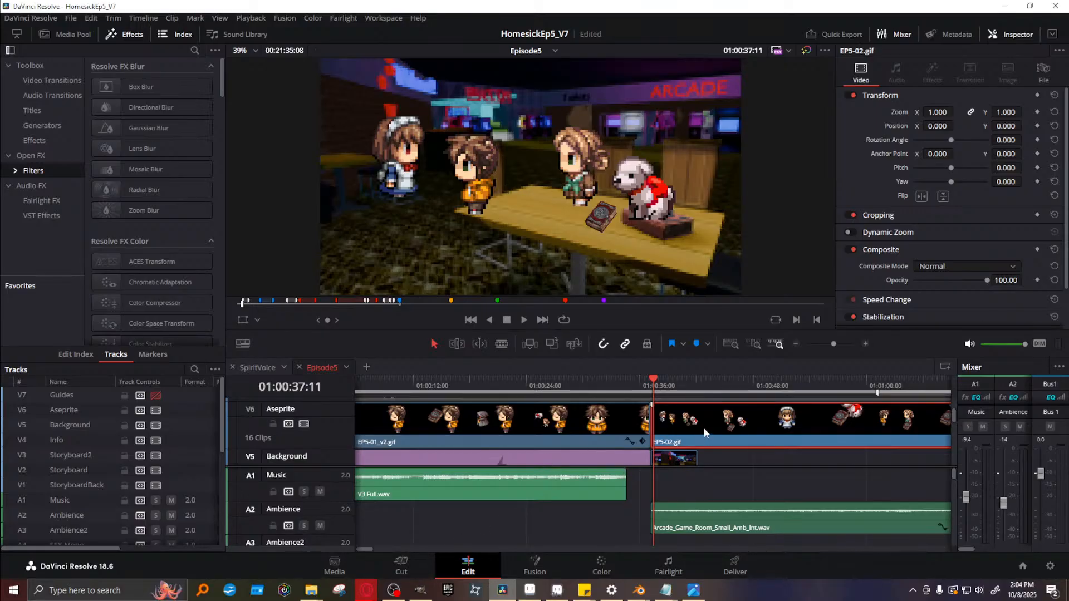
Delete the EP5-02.gif clip from the Aseprite track and import EP5-02_V4-Characters.gif into the Animation Gifs bin
key(Delete)
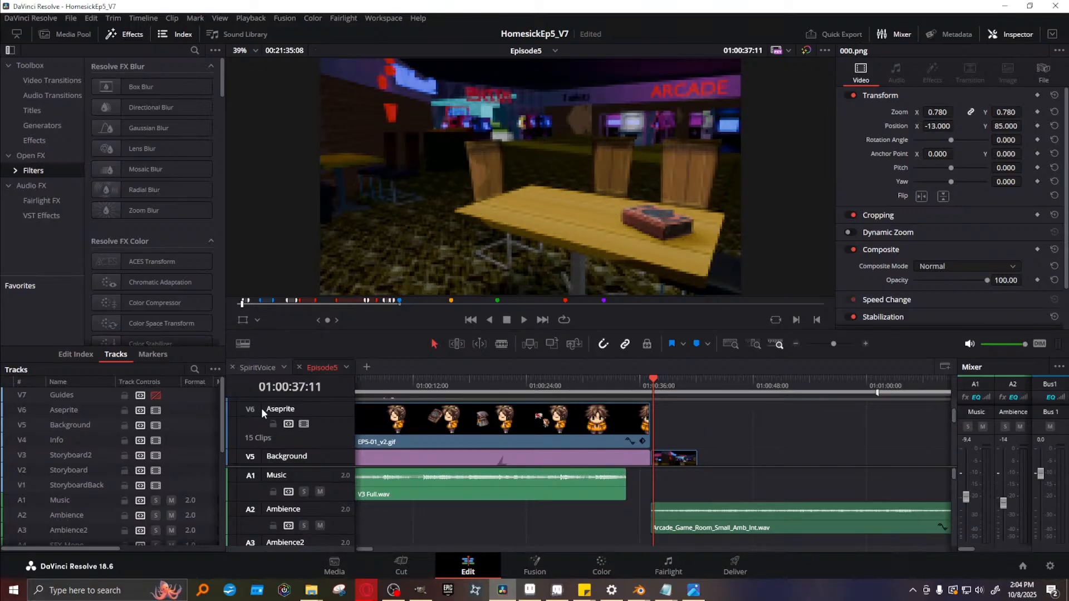
click(68, 34)
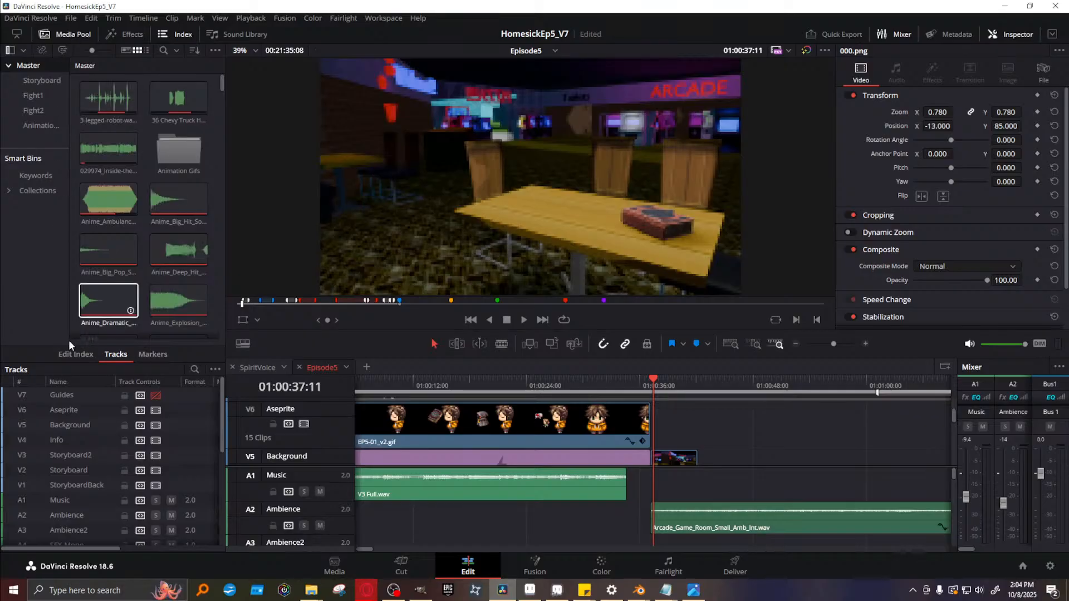
click(45, 127)
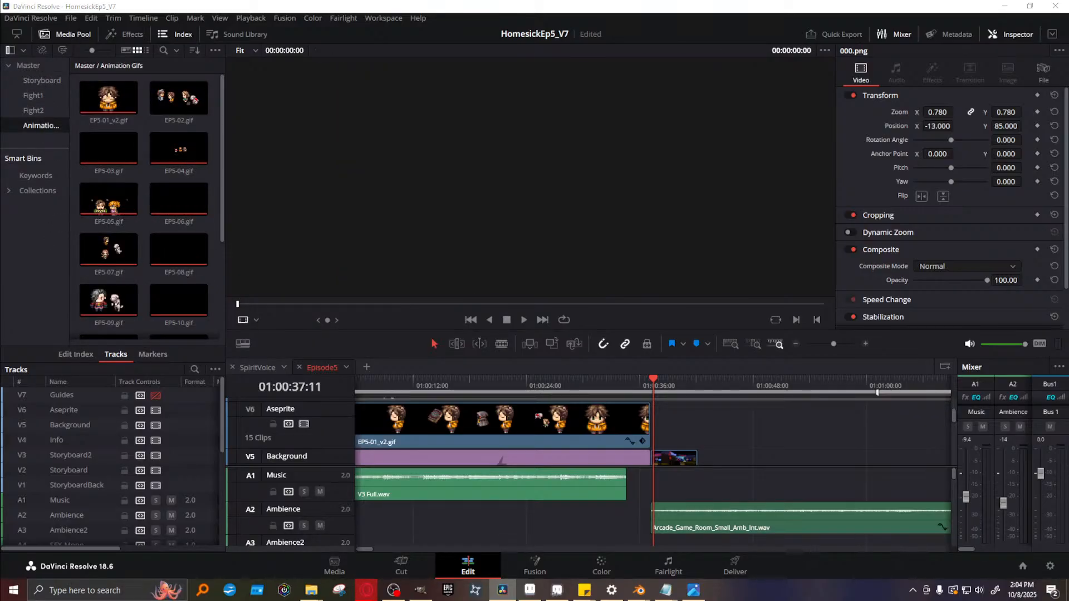
drag(87, 142, 155, 176)
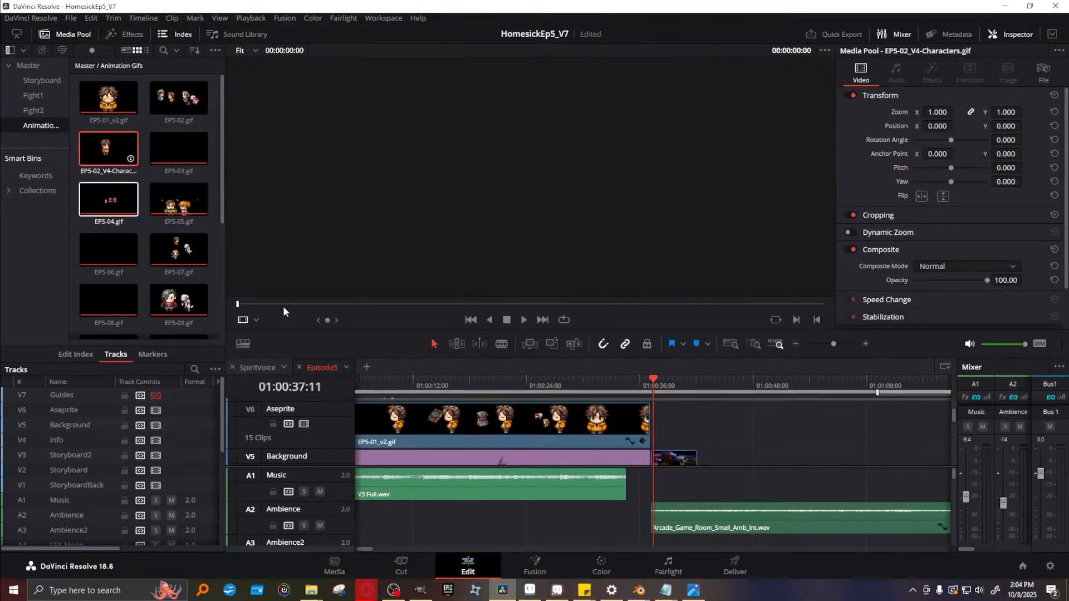
Place EP5-02_V4-Characters.gif on the Aseprite track between EP5-01_v2.gif and EP5-03.gif and inspect the characters against the background
drag(832, 347, 827, 347)
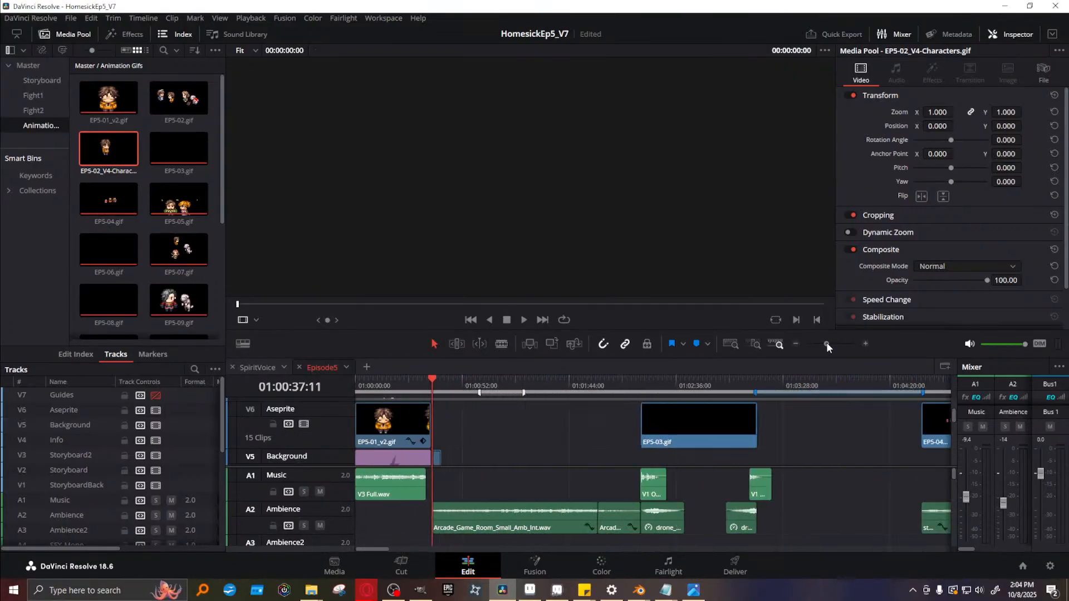
click(676, 382)
drag(676, 382, 680, 382)
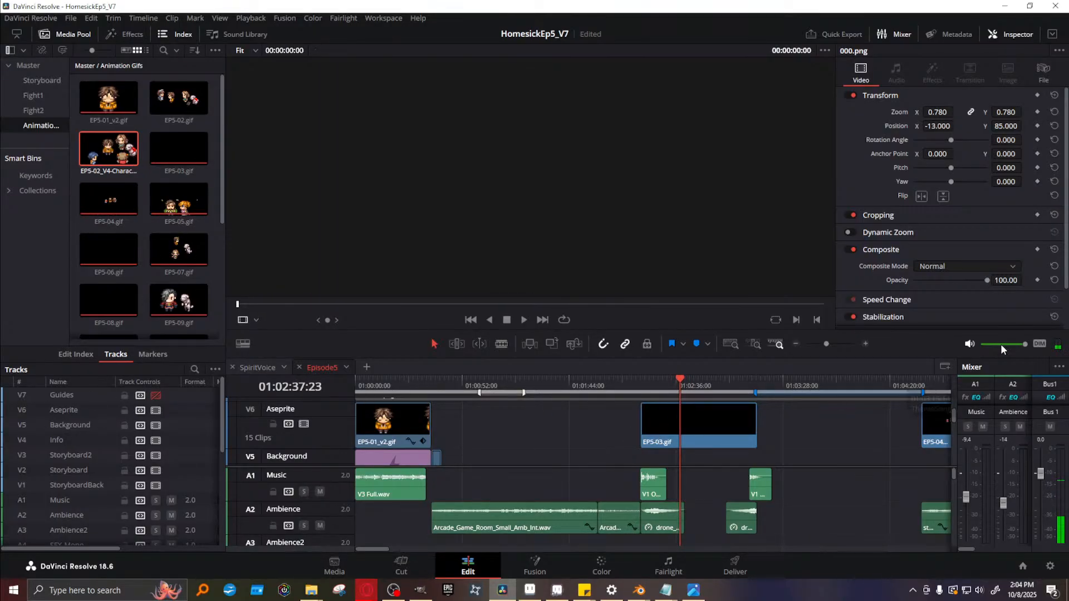
scroll(818, 422, up, 1)
scroll(817, 419, down, 3)
mouse_move(108, 148)
mouse_down()
mouse_move(618, 398)
mouse_move(587, 444)
mouse_move(453, 445)
mouse_move(433, 401)
mouse_move(431, 428)
mouse_up()
click(430, 379)
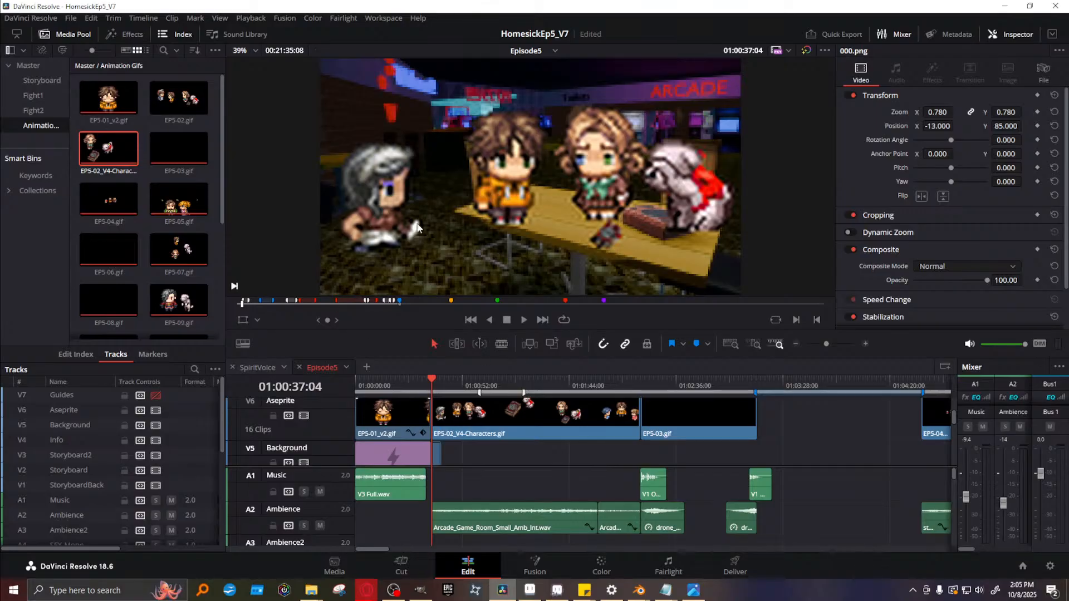
scroll(582, 170, up, 3)
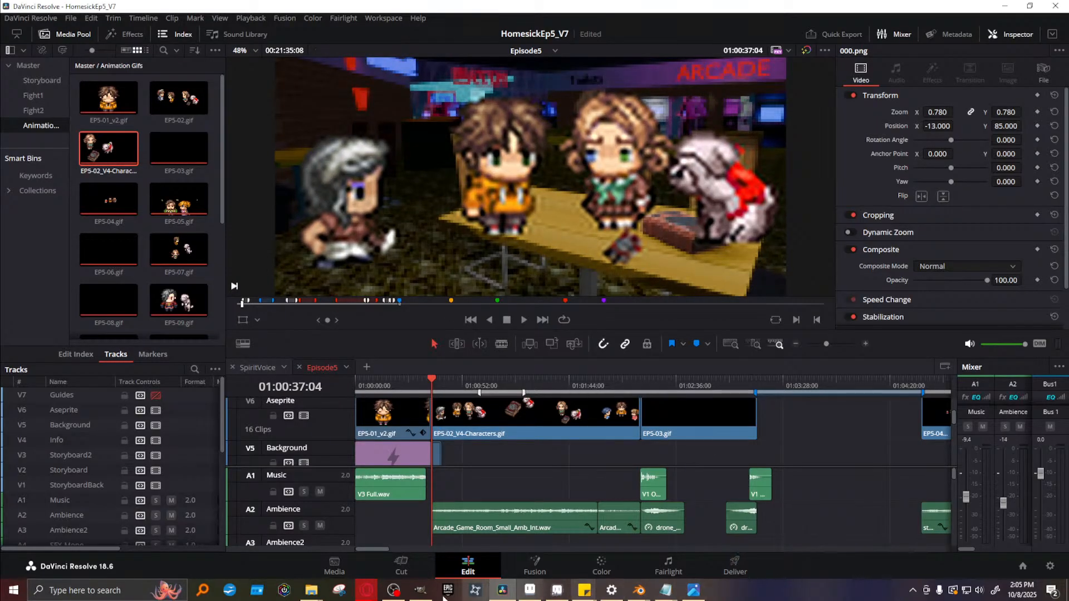
Switch to Aseprite and set the export resize of EP5-02_V4-Characters.gif to 1000%
click(529, 590)
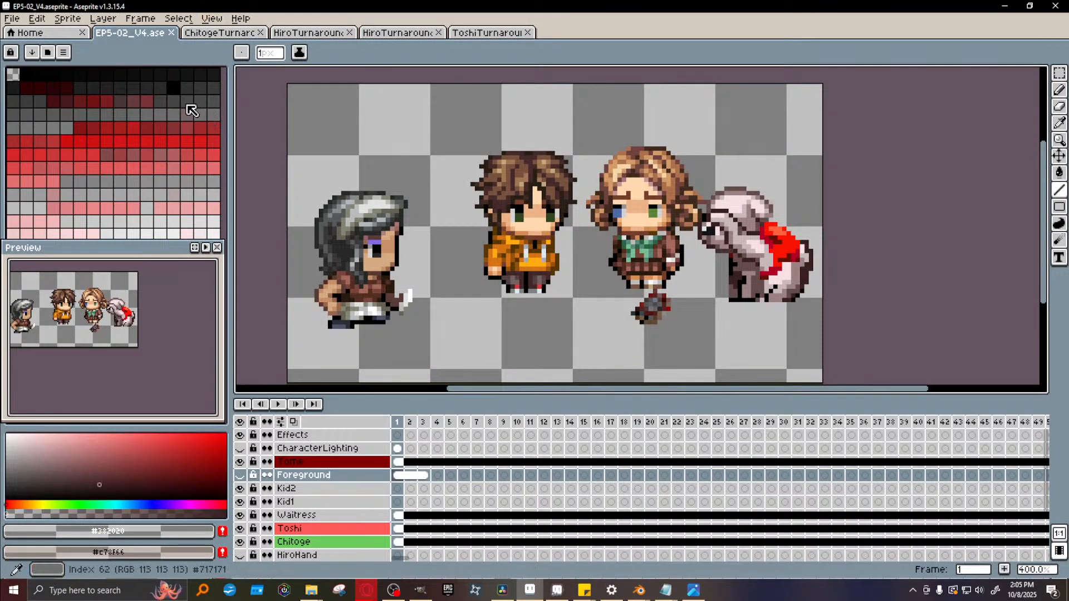
click(17, 19)
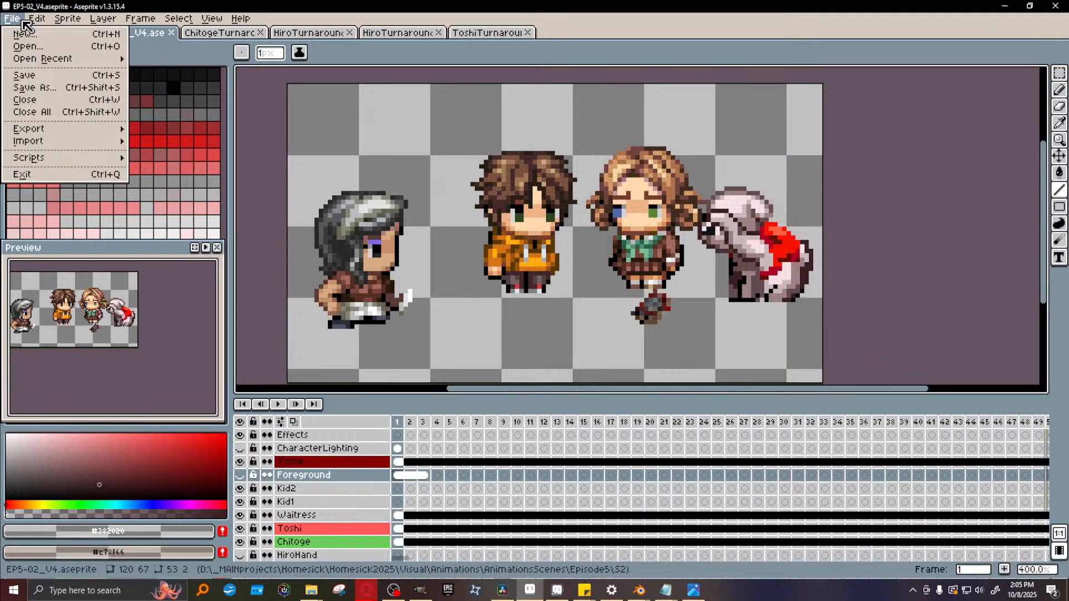
mouse_move(35, 132)
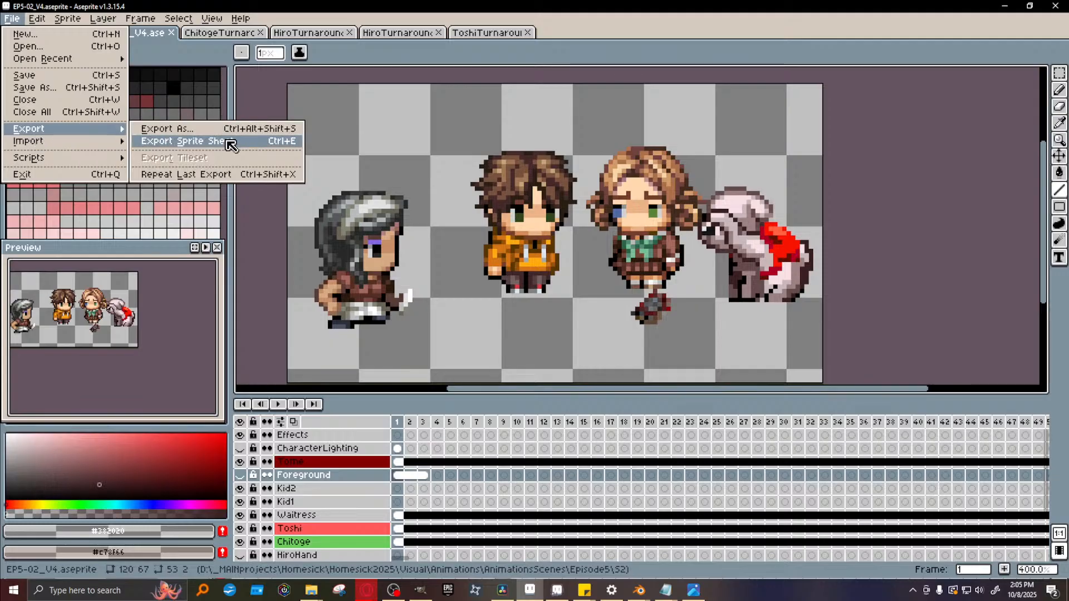
click(186, 130)
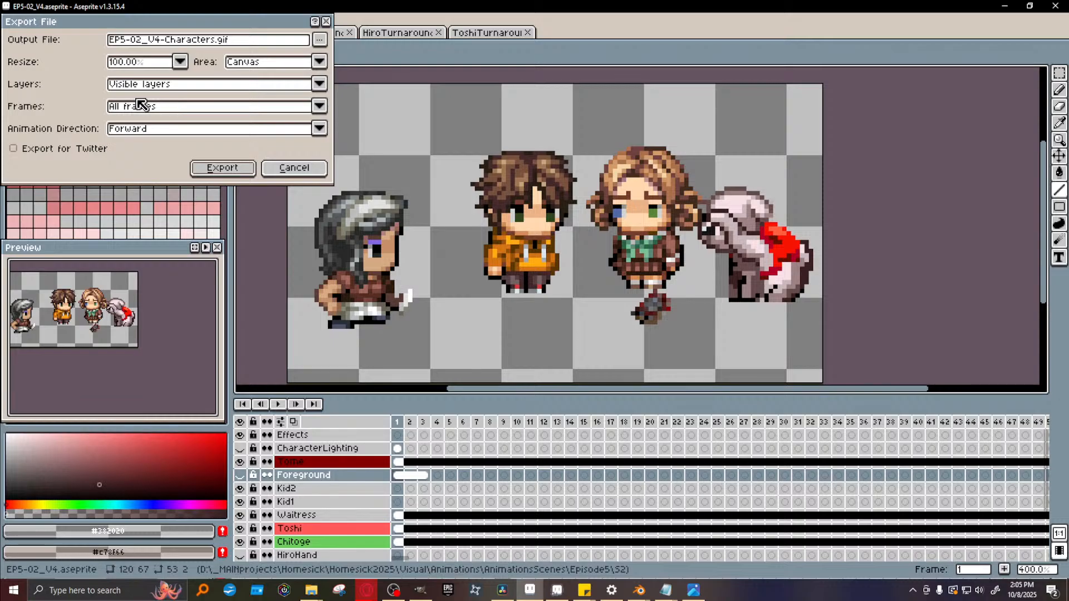
click(179, 62)
click(129, 195)
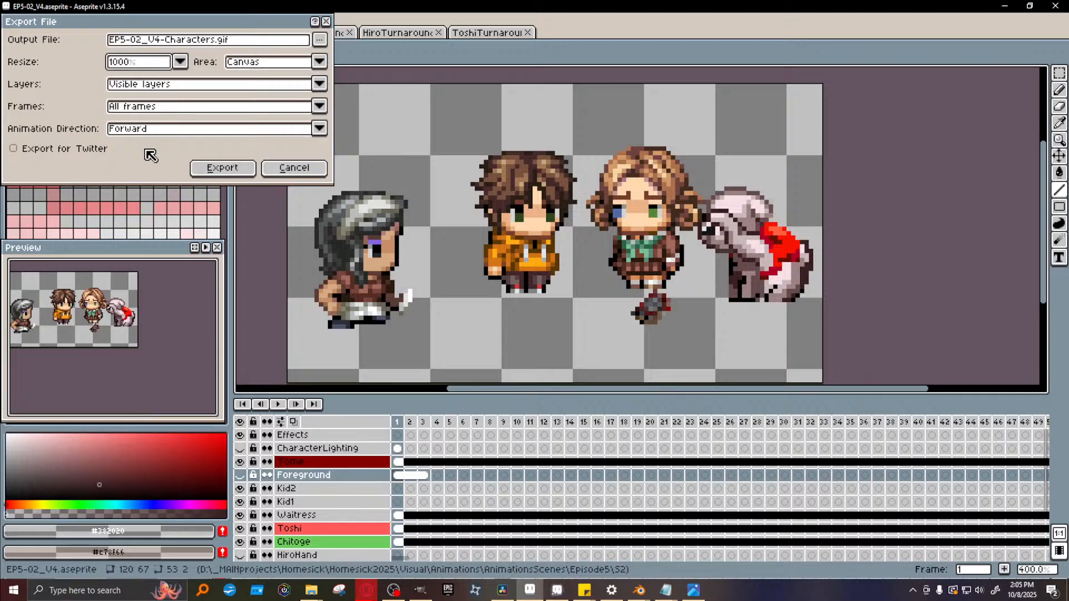
Export the enlarged characters GIF over the existing file with Animation Loop turned off, accepting the format's limitations
click(220, 169)
click(500, 329)
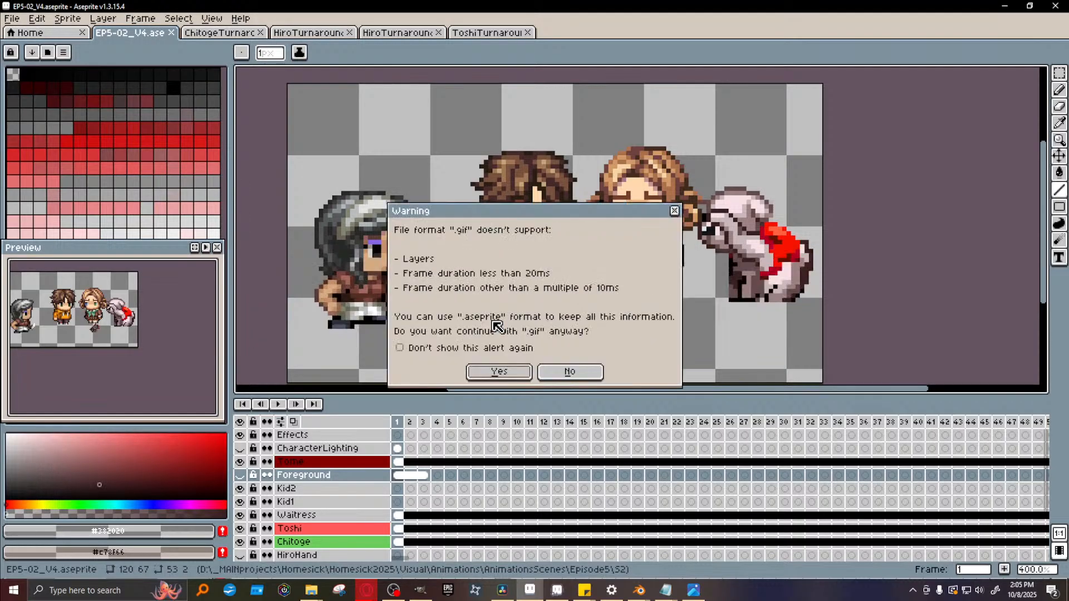
click(499, 373)
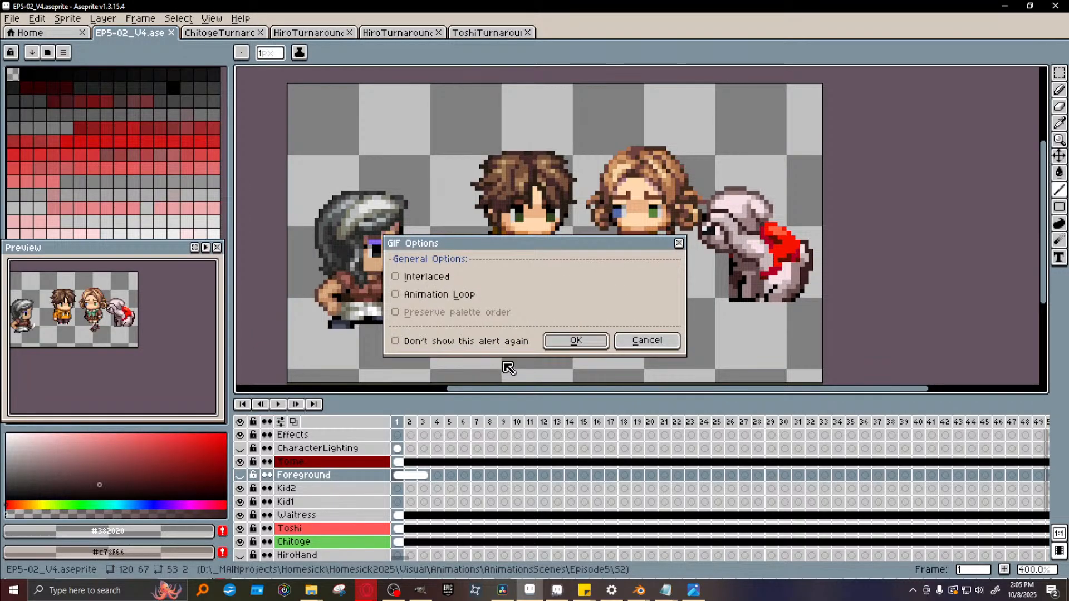
click(575, 341)
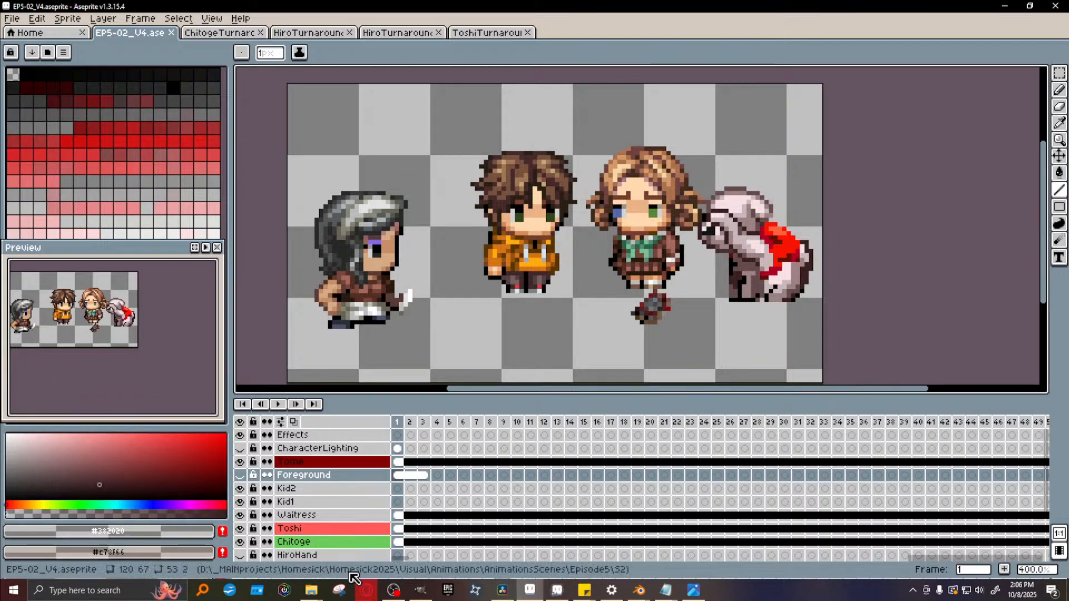
Switch to DaVinci Resolve, check the EP5-02_V4-Characters.gif source clip, and open its file location
mouse_move(503, 593)
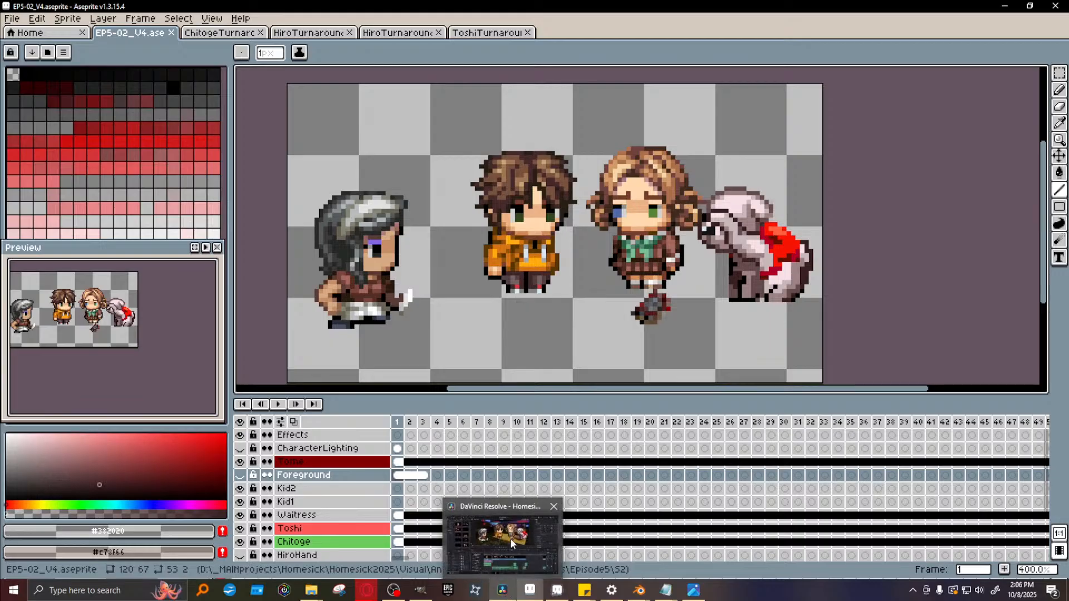
click(510, 537)
click(494, 436)
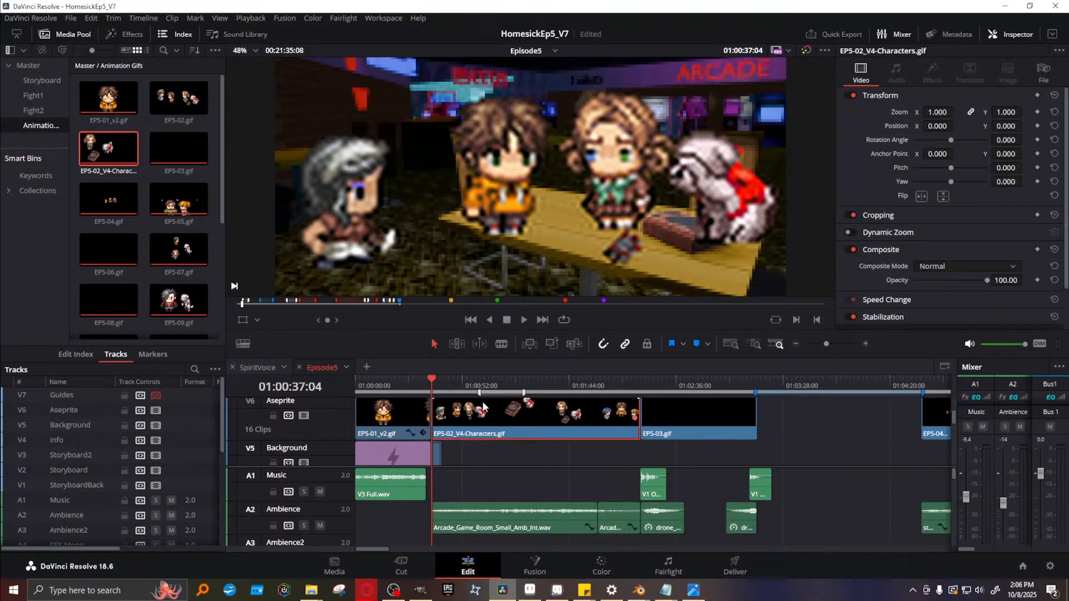
double_click(108, 151)
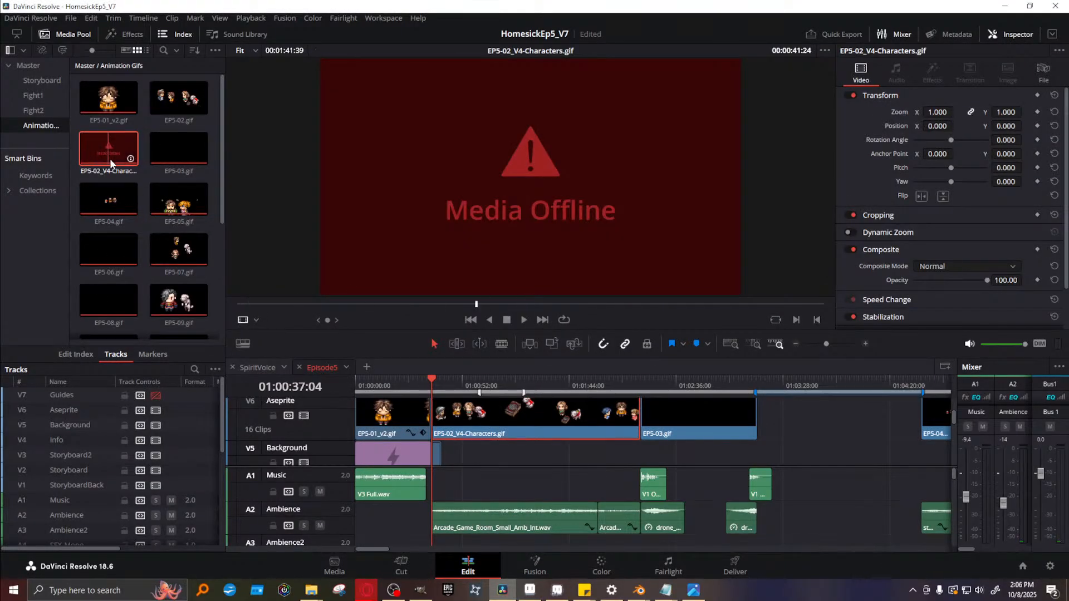
right_click(109, 150)
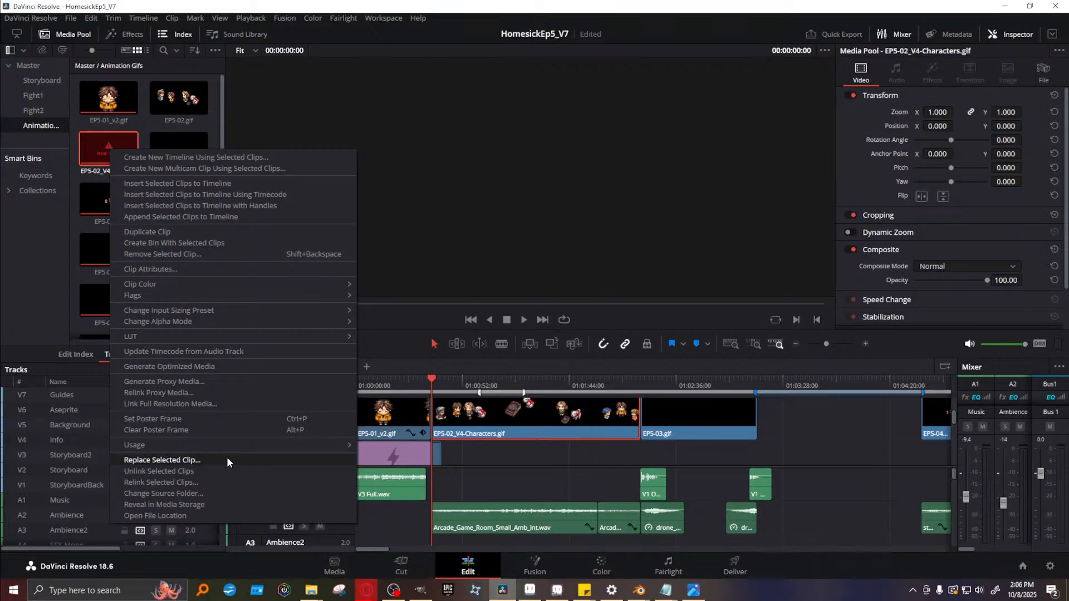
click(201, 515)
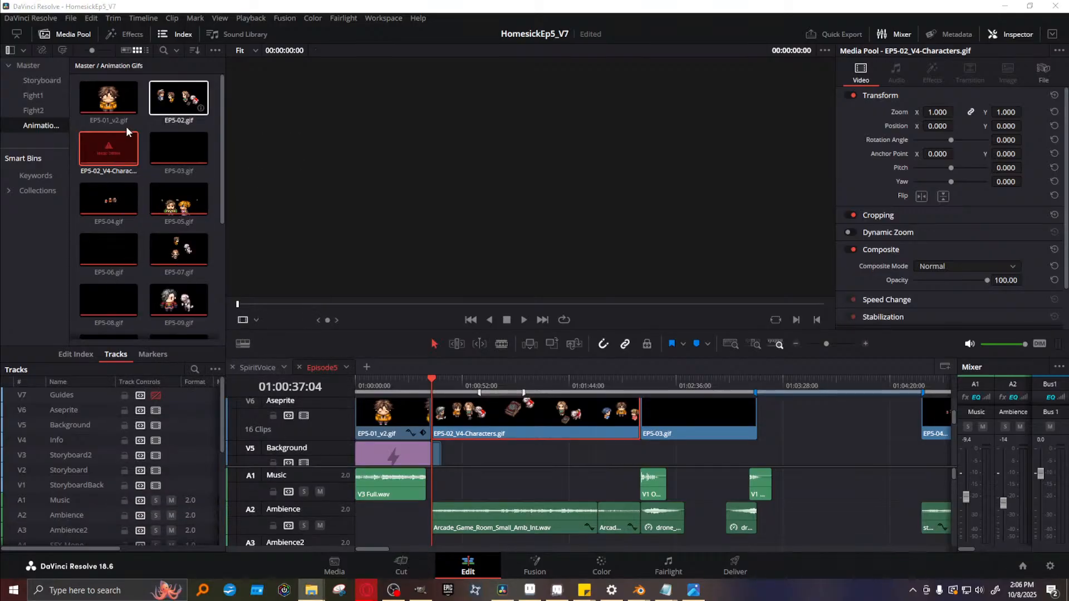
Try to relink the offline EP5-02_V4-Characters.gif clip in the media pool to its source folder
double_click(92, 155)
right_click(102, 158)
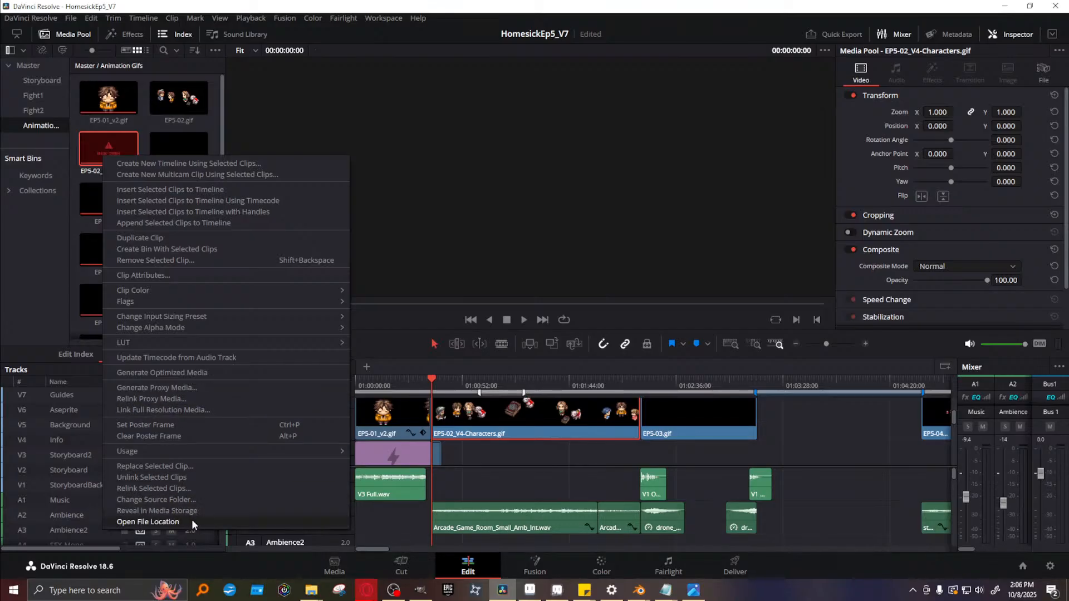
click(189, 490)
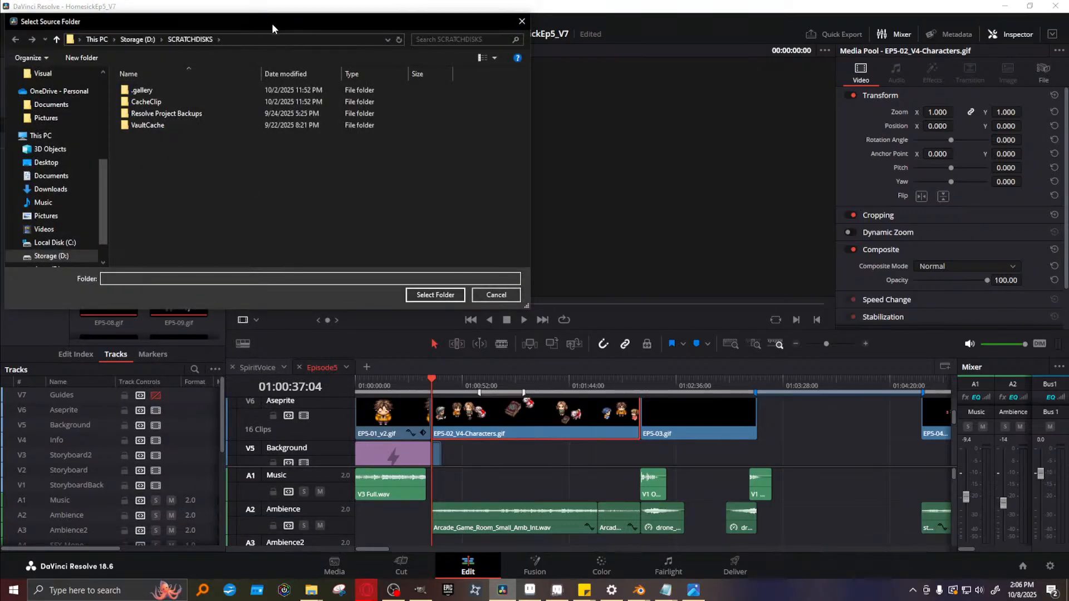
drag(272, 25, 0, 133)
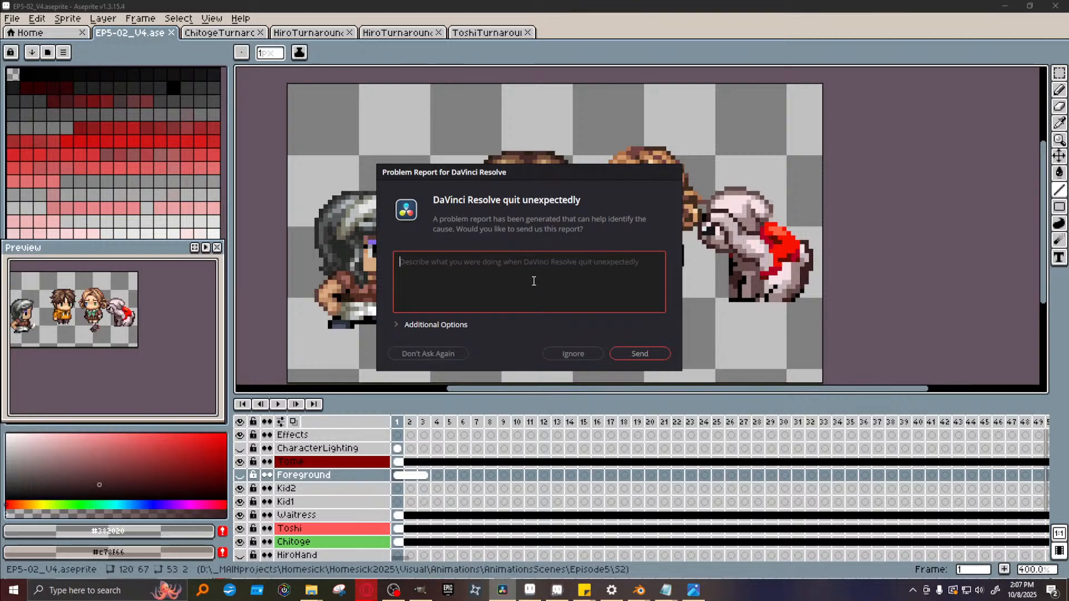
Describe the DaVinci Resolve crash as "bruh.... forreal?" and send the problem report
text(bruh....)
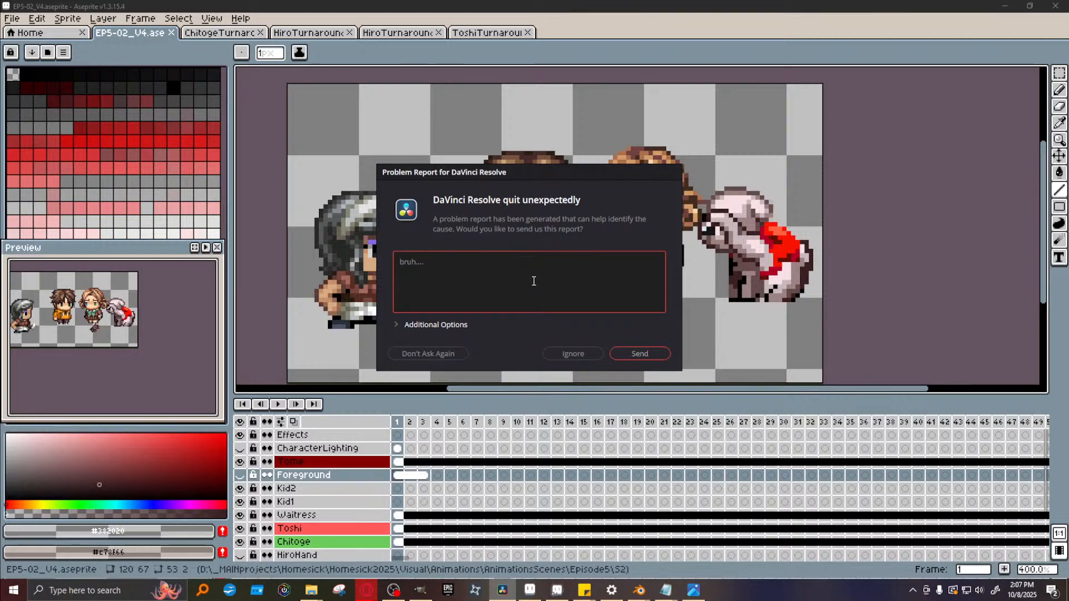
text( forreal?)
click(429, 324)
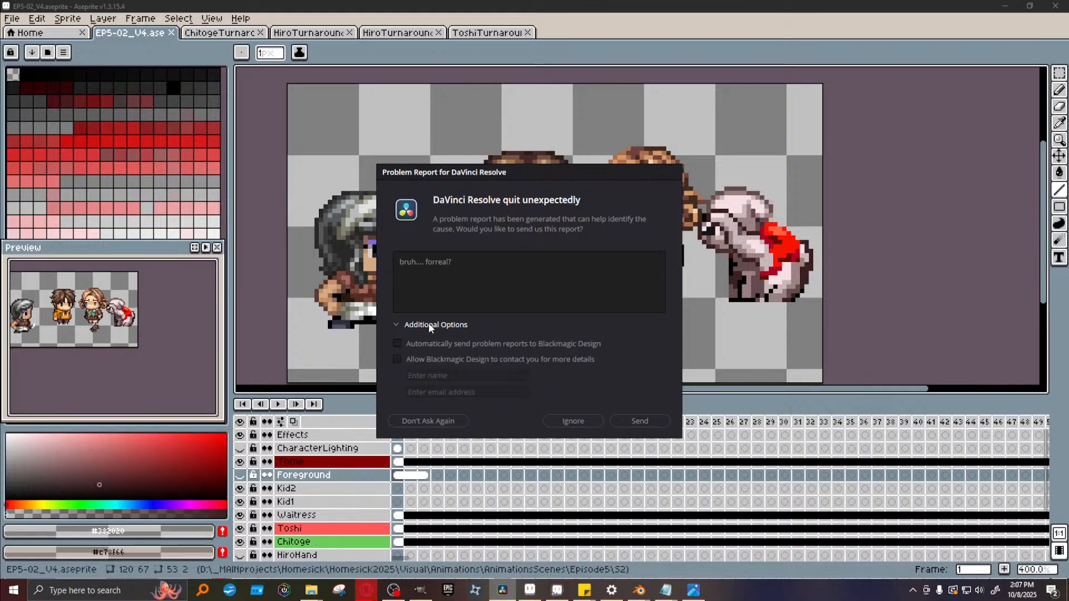
click(429, 323)
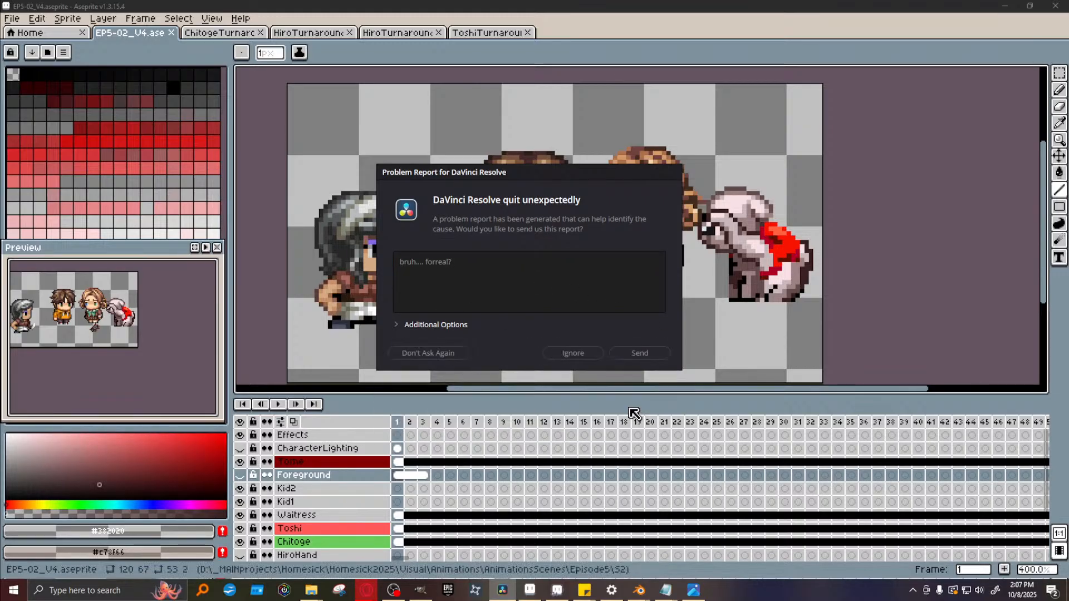
click(654, 352)
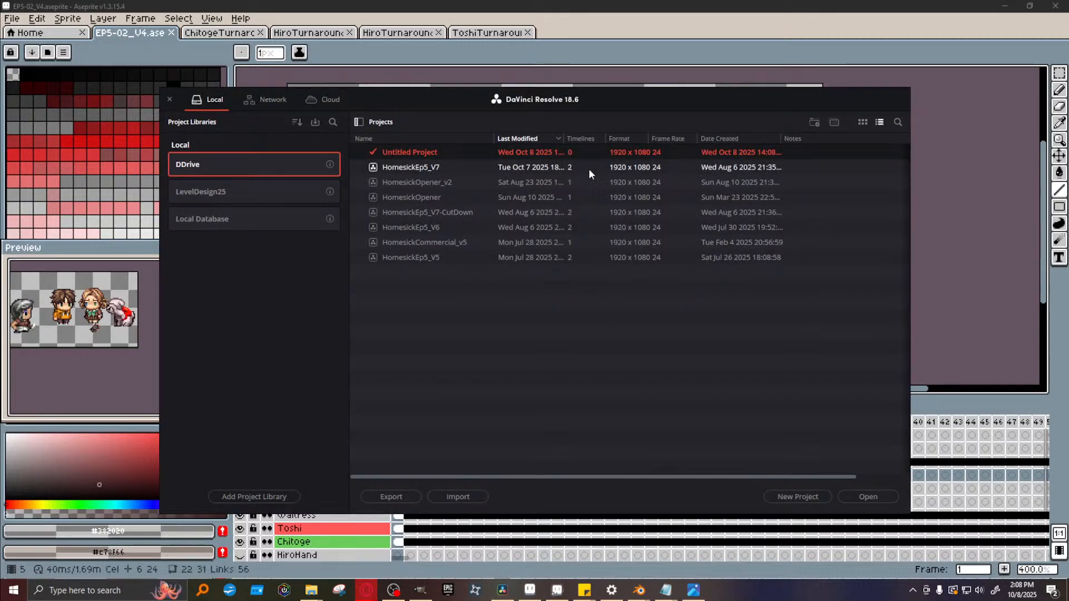
Open the HomesickEp5_V7 project from the DDrive project library
click(416, 172)
click(842, 496)
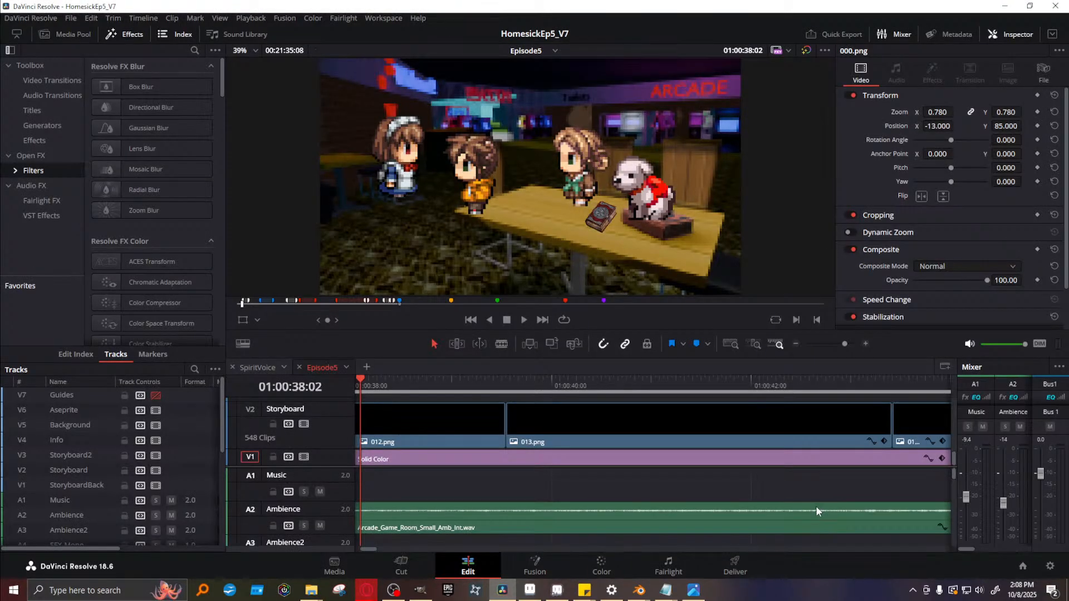
Try to ripple delete the EP5-02.gif clip from the Aseprite track, and undo the deletion
scroll(622, 436, up, 2)
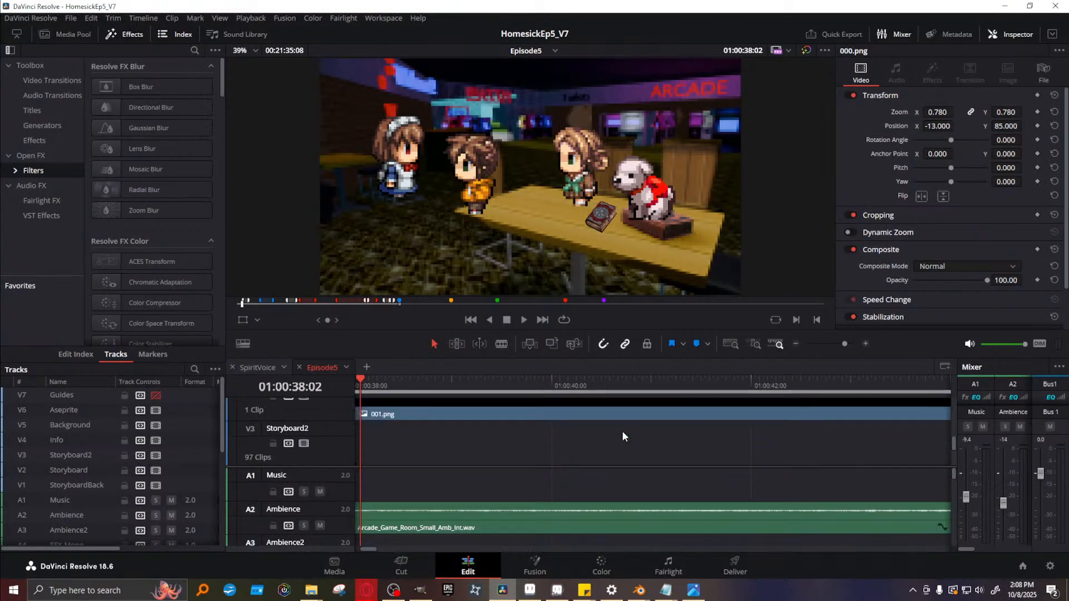
scroll(623, 430, up, 3)
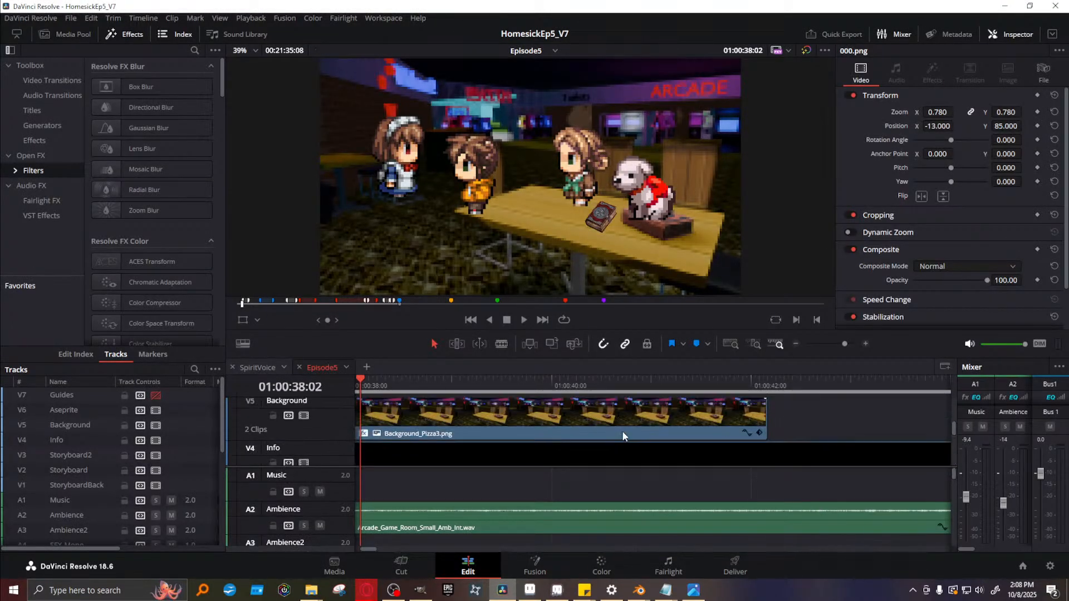
click(578, 438)
key(Delete)
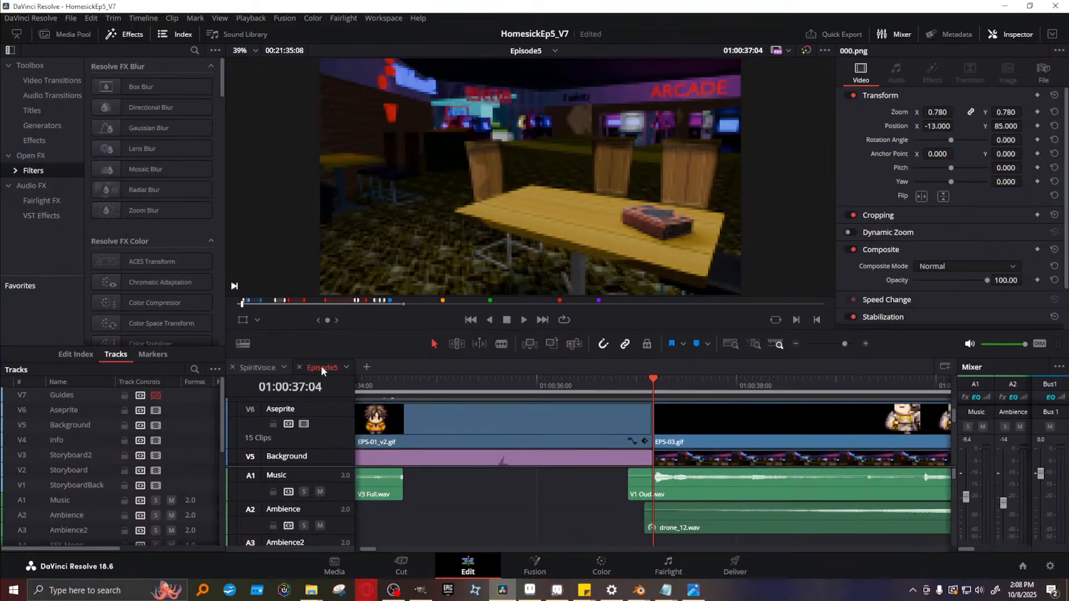
key(ctrl+z)
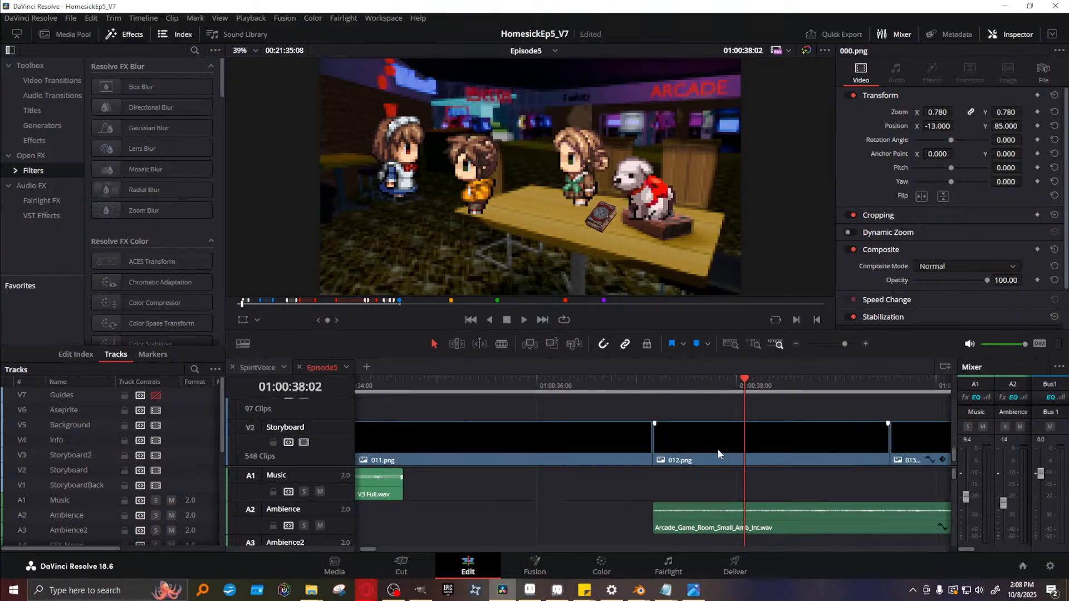
Delete the EP5-02.gif clip from the Aseprite track, leaving its gap open
scroll(700, 433, up, 3)
scroll(702, 430, up, 4)
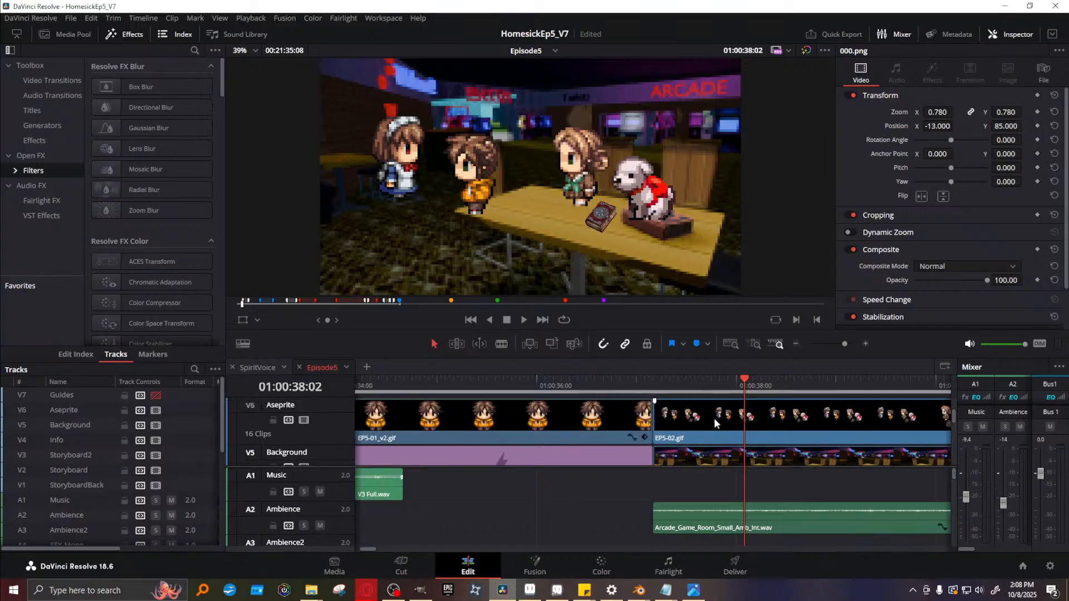
click(714, 435)
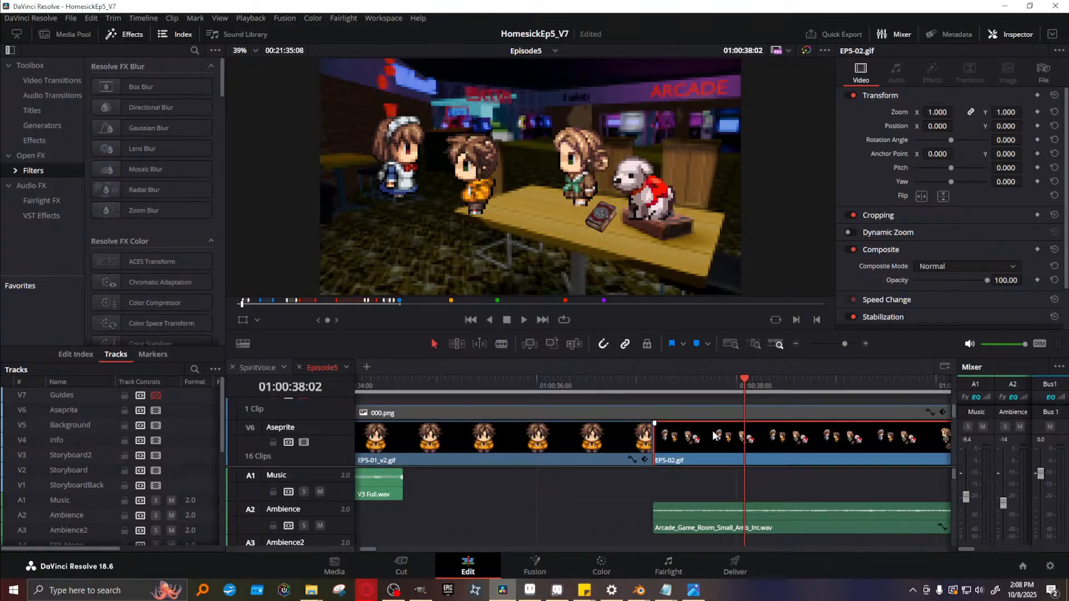
key(BackSpace)
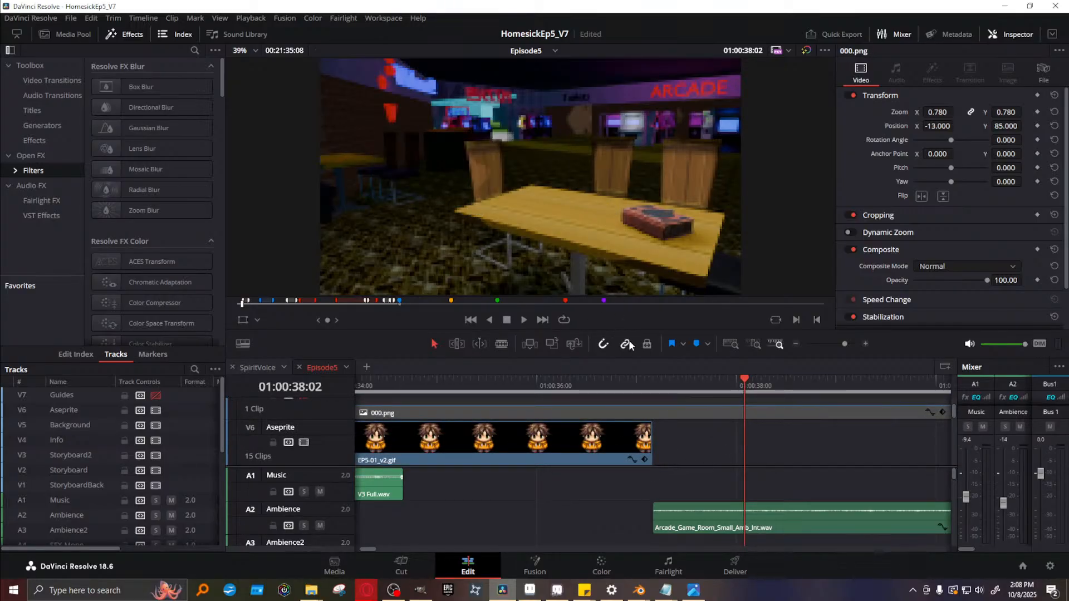
drag(629, 333, 628, 321)
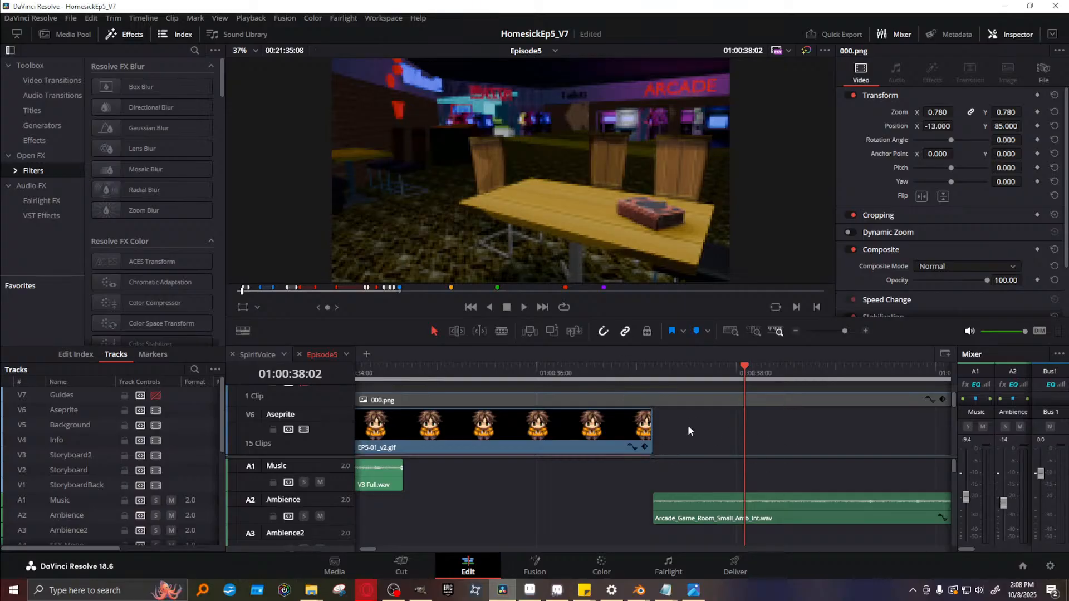
Add EP5-02_V4-Characters.gif to the Animation Gifs bin and place it on the Background track after the Background_Pizza3.png clip
scroll(691, 426, down, 2)
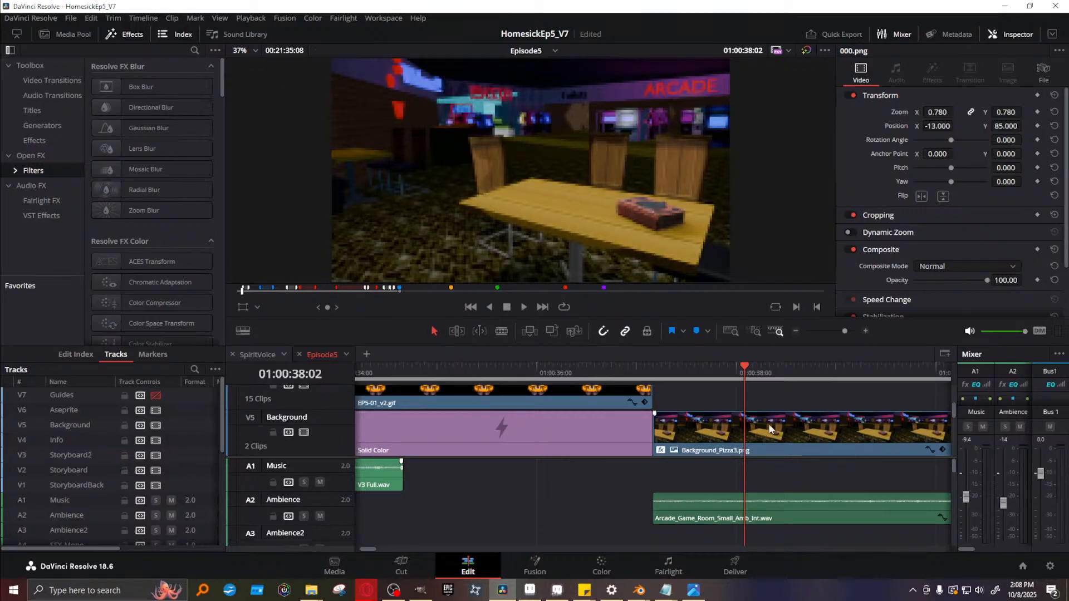
scroll(718, 411, down, 1)
scroll(724, 411, up, 3)
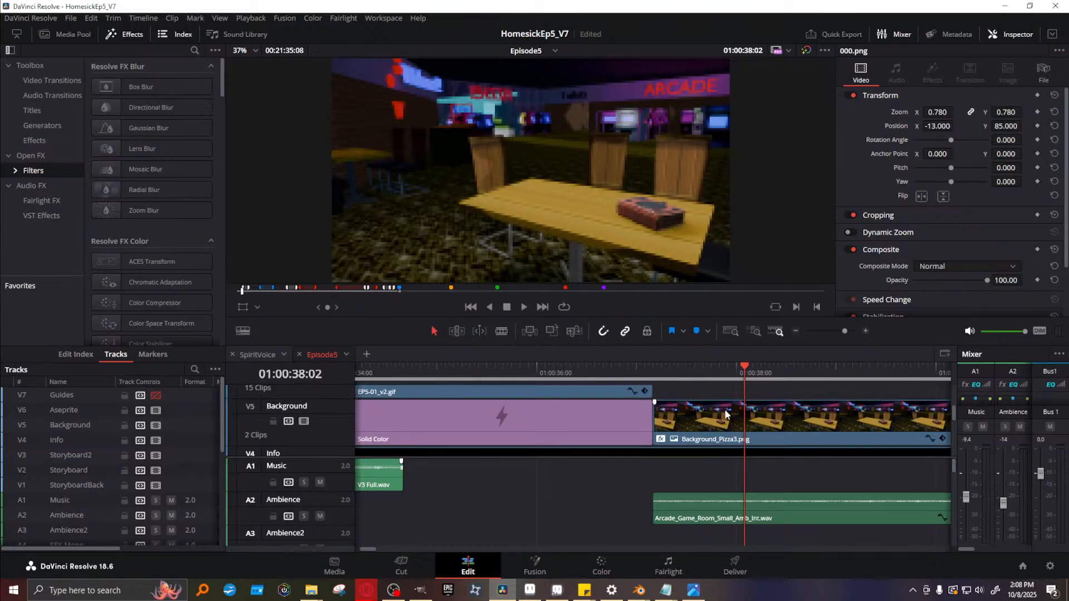
scroll(724, 412, down, 2)
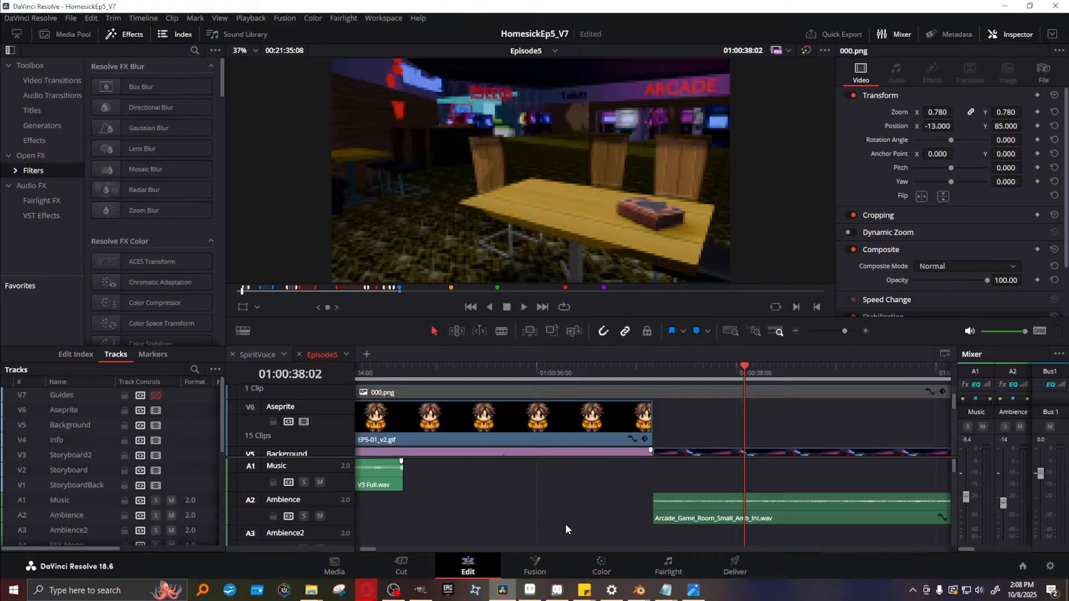
scroll(774, 411, down, 3)
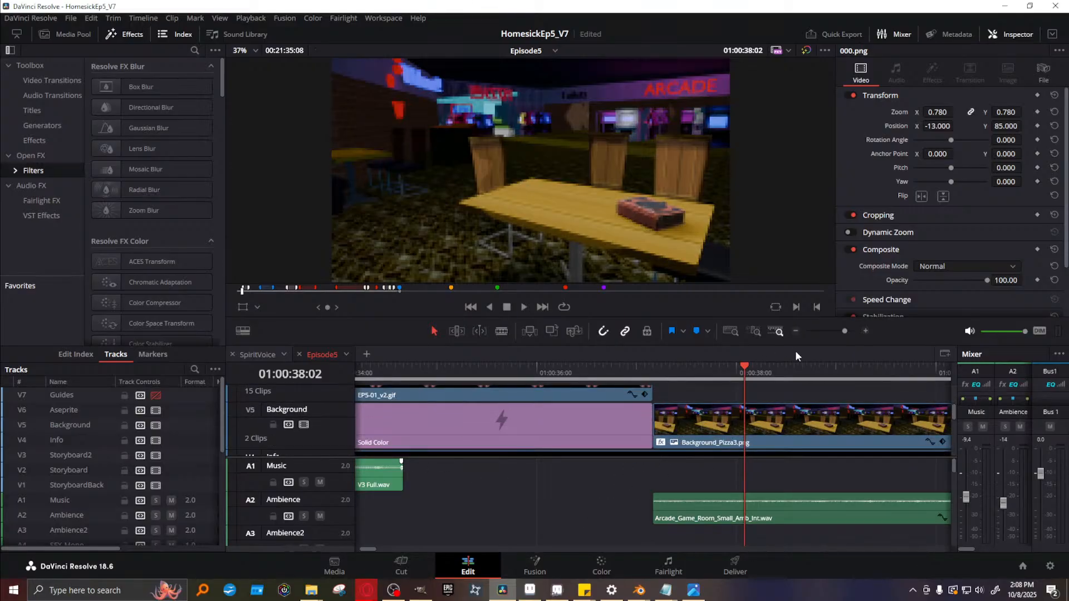
drag(842, 330, 836, 332)
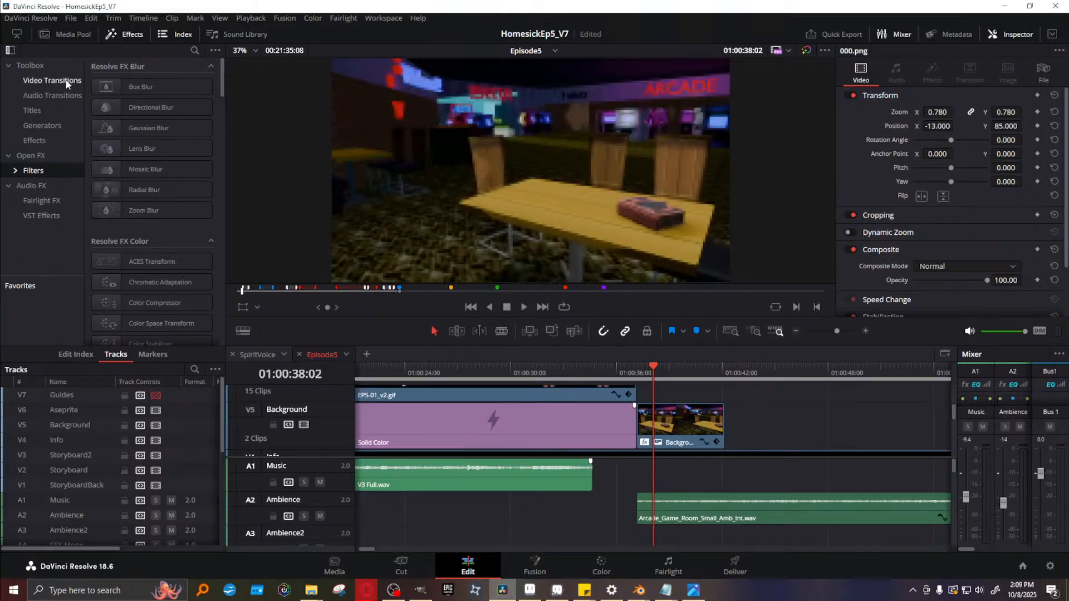
click(75, 34)
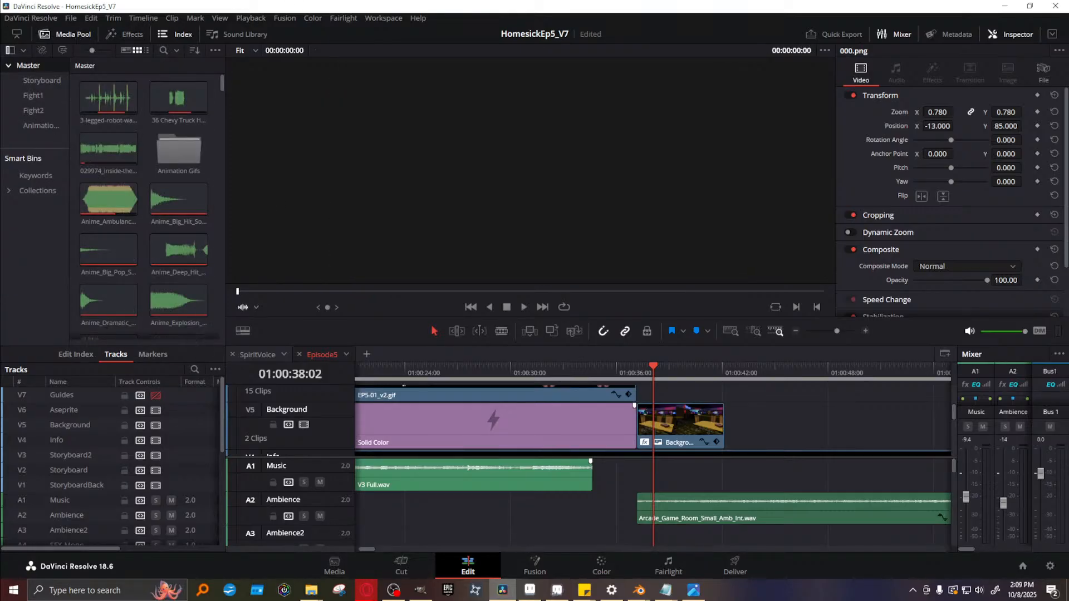
click(44, 127)
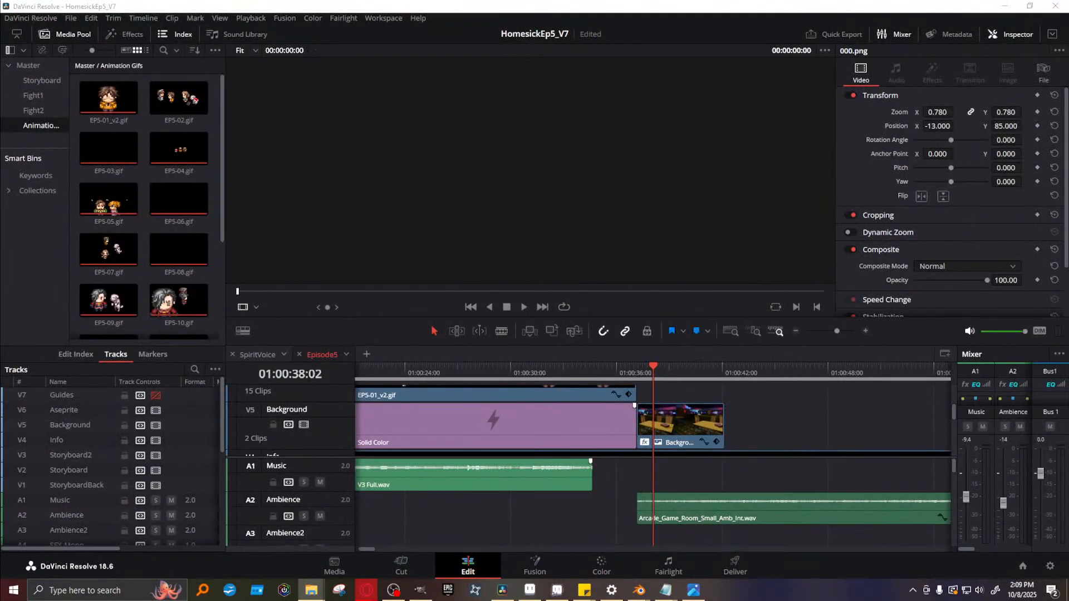
drag(108, 100, 725, 421)
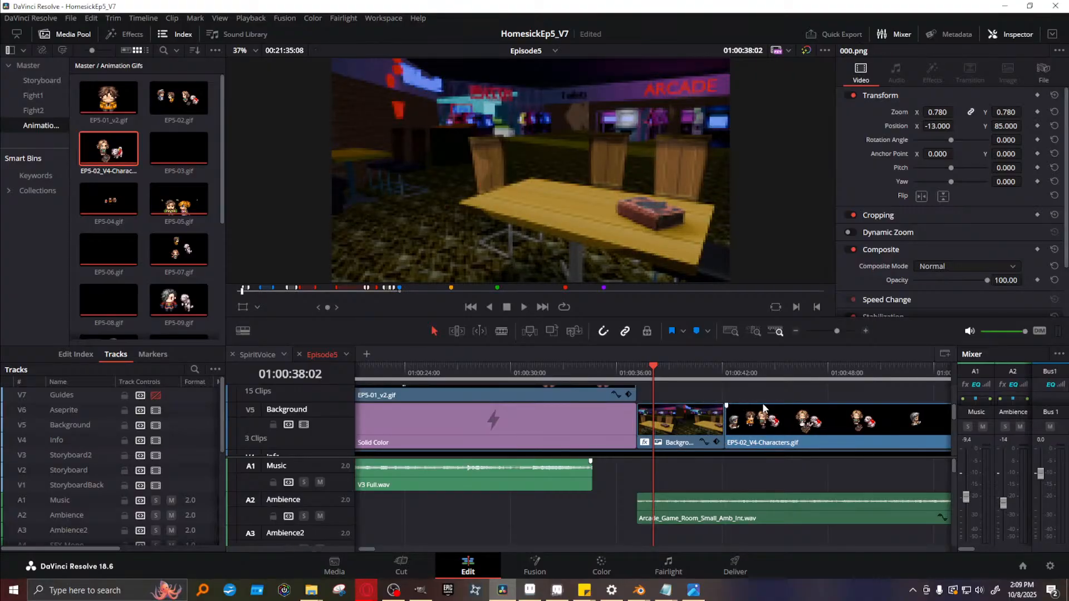
Move the EP5-02_V4-Characters.gif clip up to the Aseprite track, filling the gap between EP5-01_v2.gif and EP5-03.gif
scroll(762, 404, up, 1)
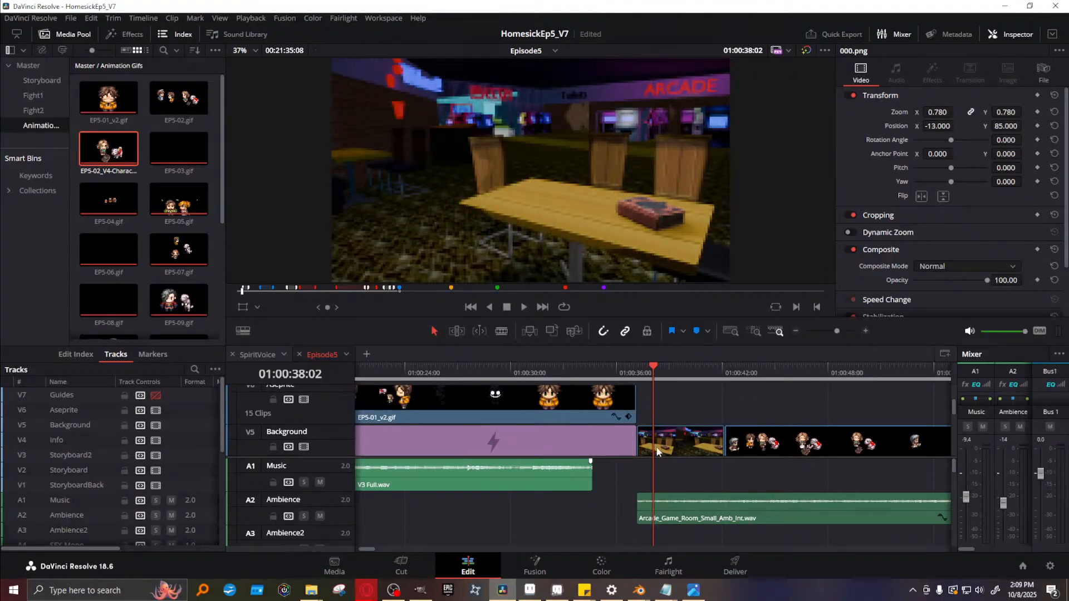
drag(707, 455, 704, 518)
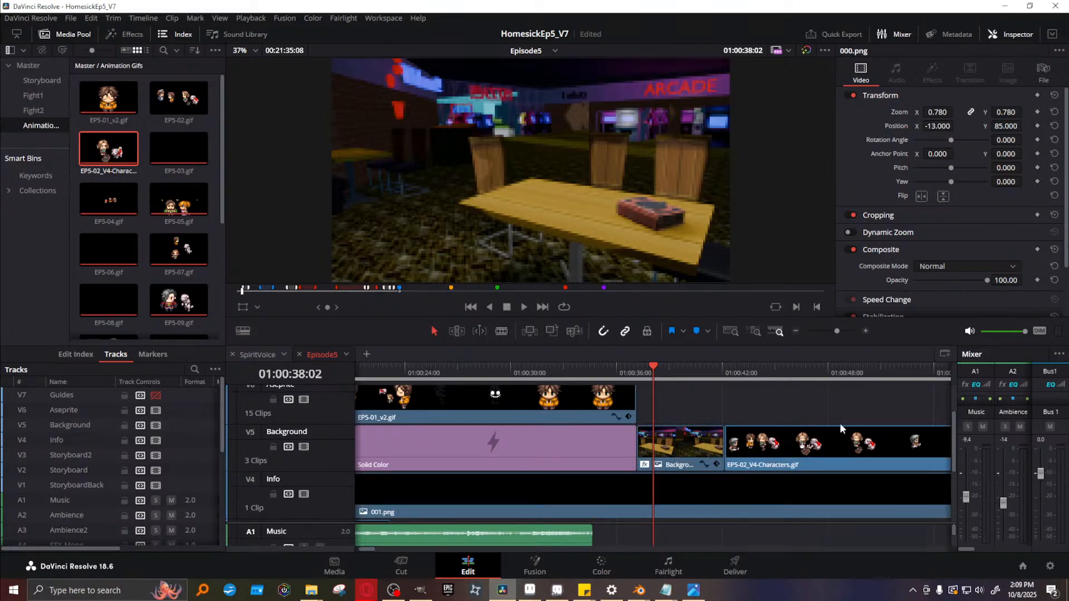
drag(836, 330, 830, 333)
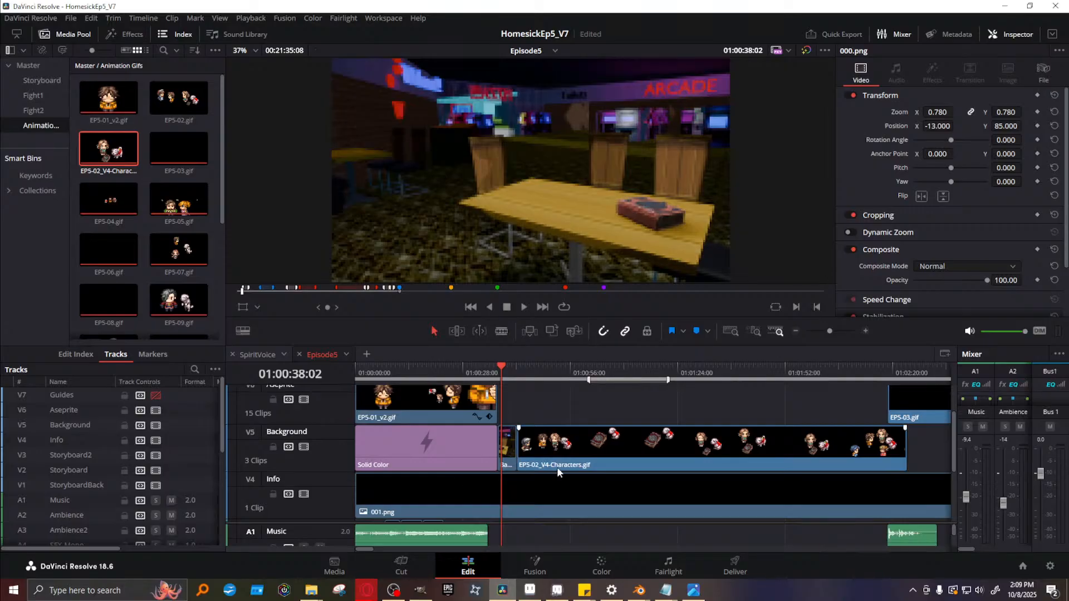
drag(559, 467, 540, 417)
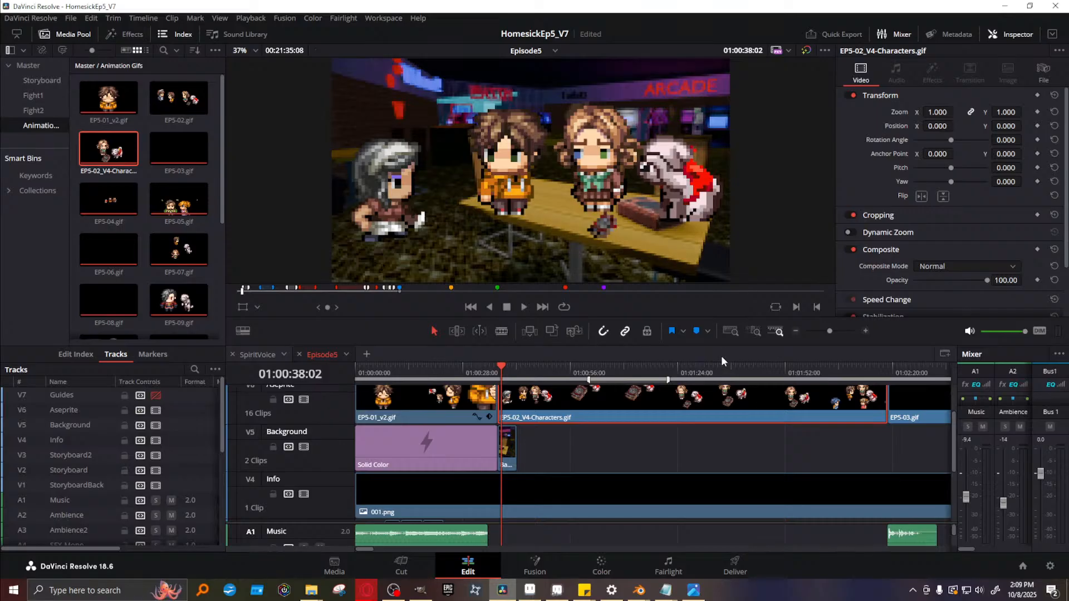
Rename the Aseprite video track to "Aseprite - Characters"
drag(722, 344, 730, 415)
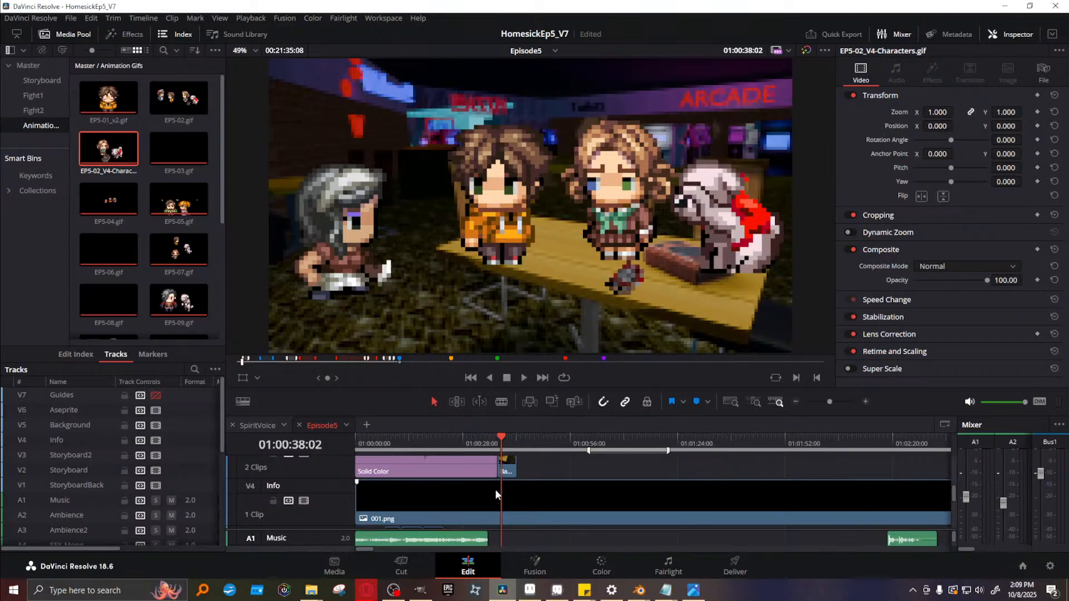
scroll(569, 470, up, 5)
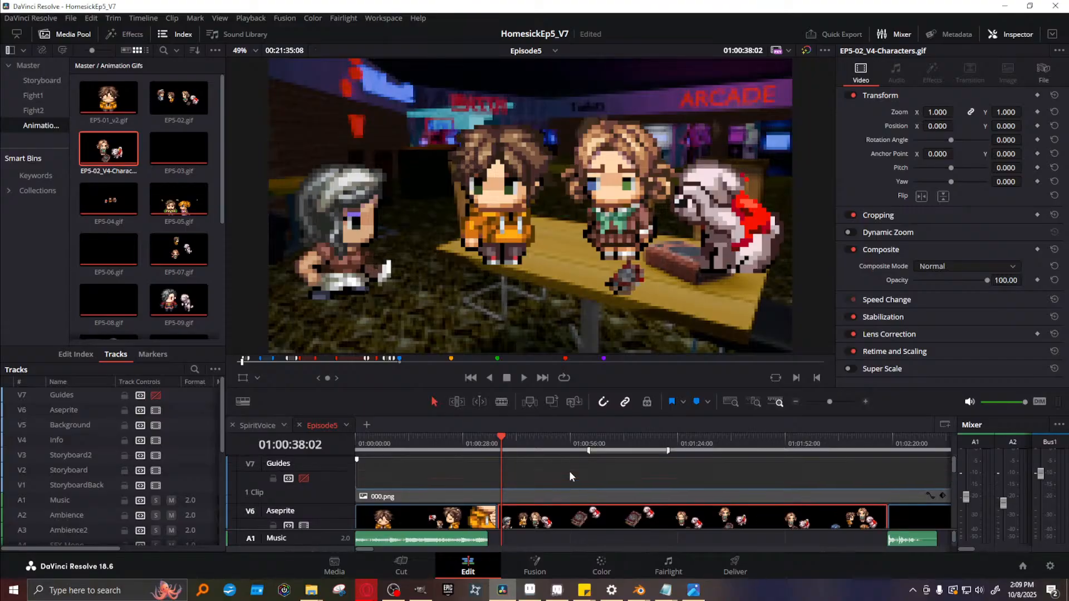
double_click(283, 512)
text(- Chracters)
key(Return)
Delete the 001.png clip from the Info track
drag(379, 413, 378, 260)
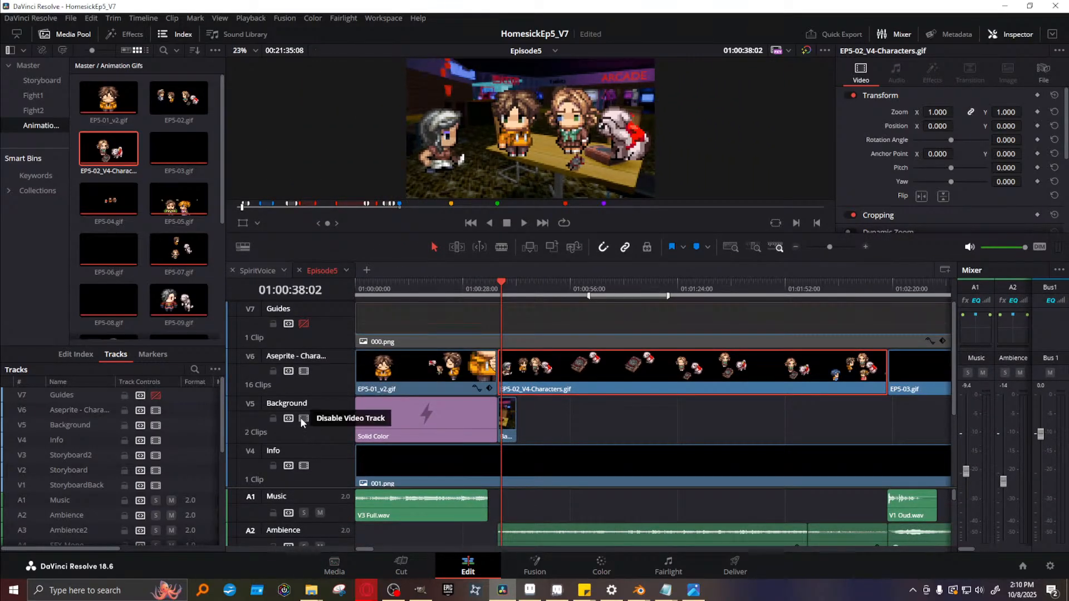
scroll(482, 421, down, 1)
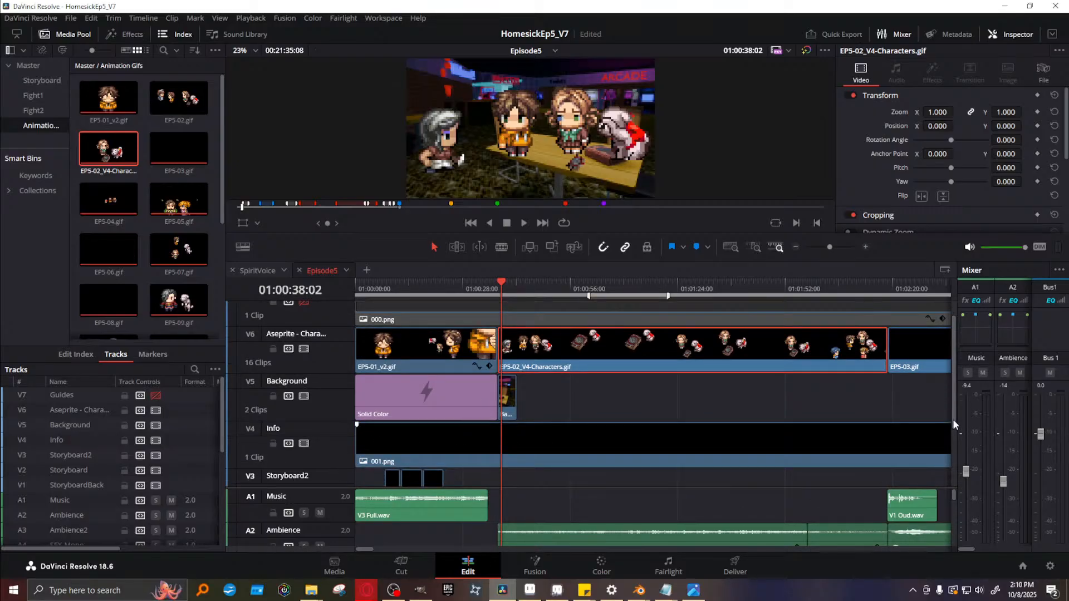
drag(365, 546, 302, 549)
scroll(485, 426, down, 3)
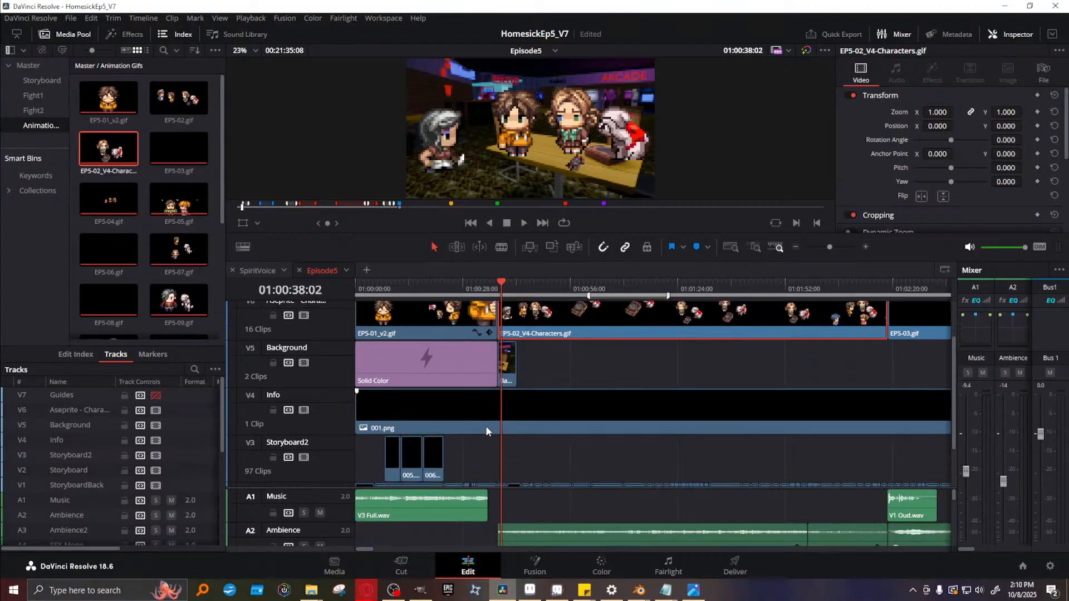
scroll(652, 404, up, 1)
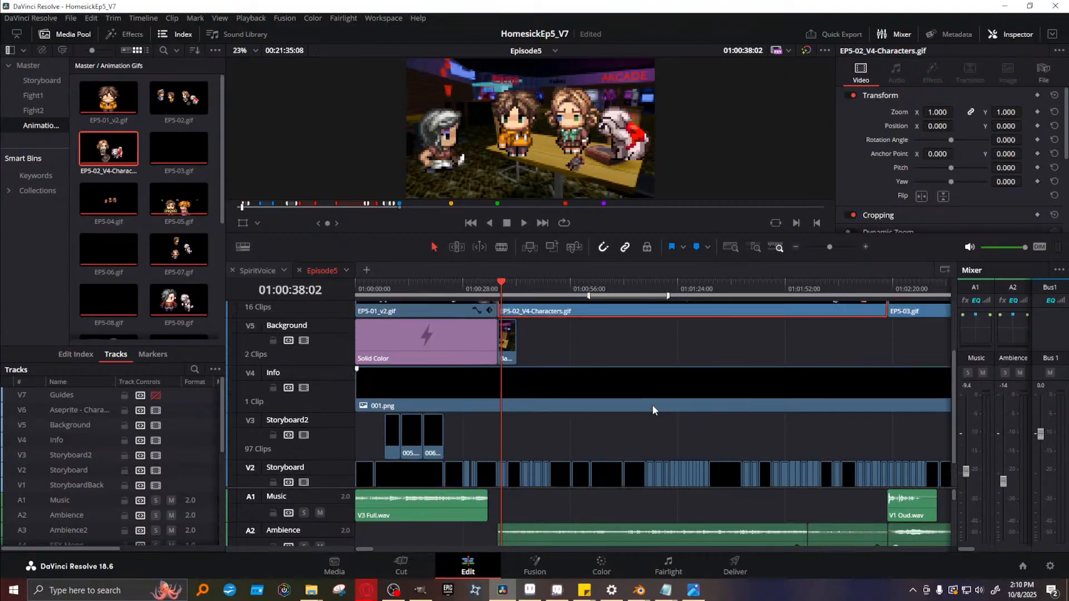
click(385, 380)
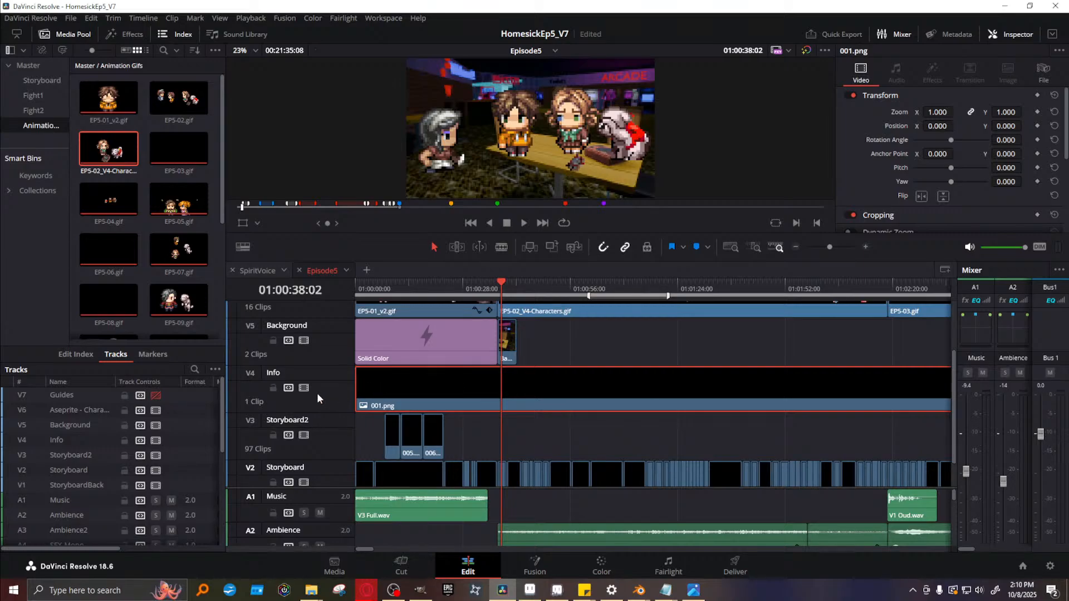
key(ctrl+z)
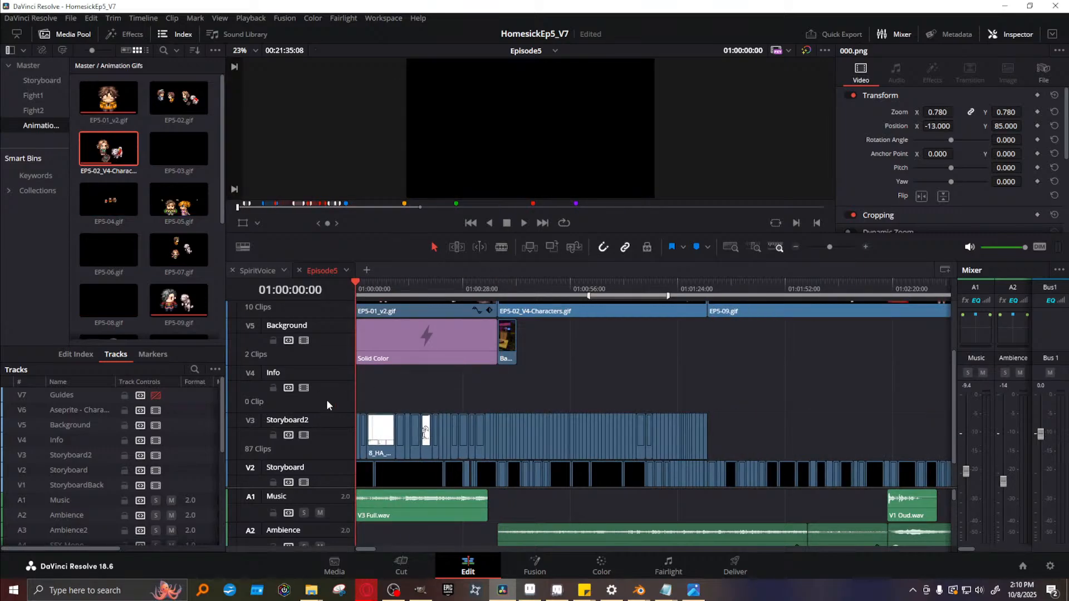
key(ctrl+shift+z)
scroll(626, 417, up, 1)
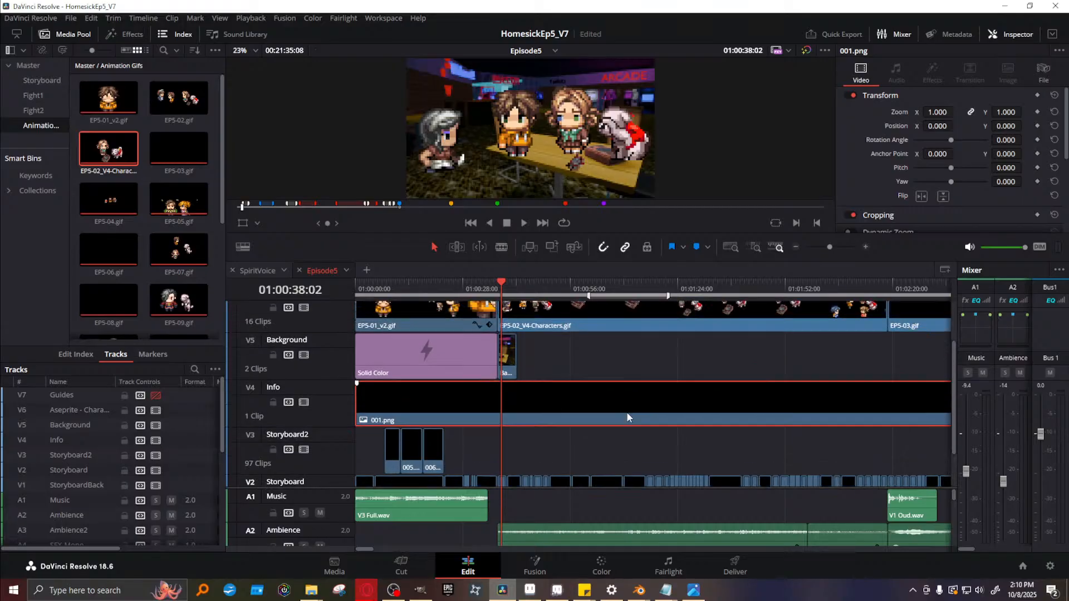
key(Delete)
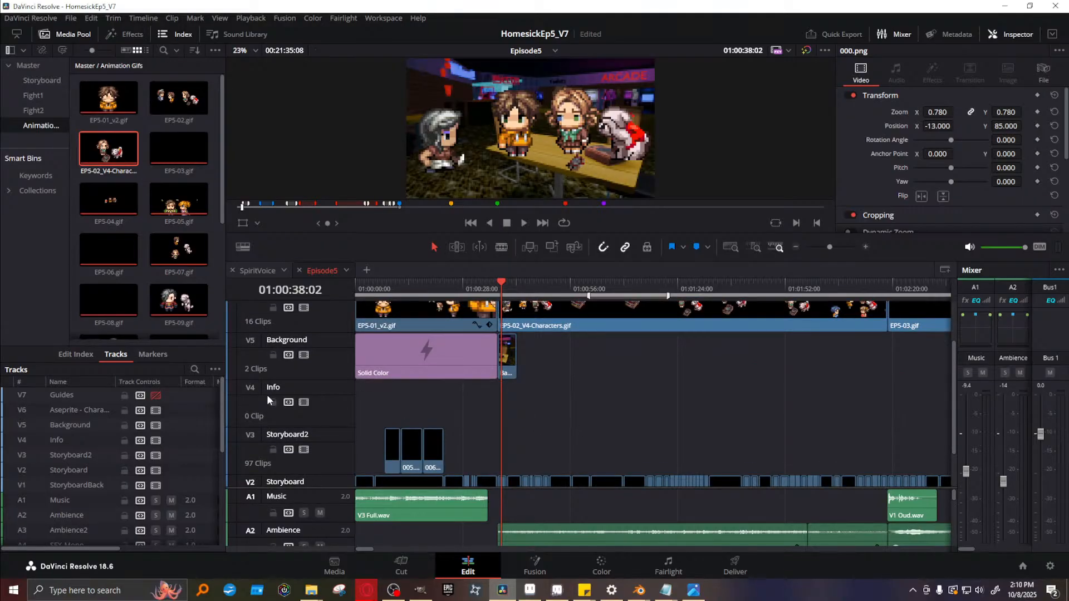
Remove the empty Info track from the timeline
click(328, 413)
right_click(329, 411)
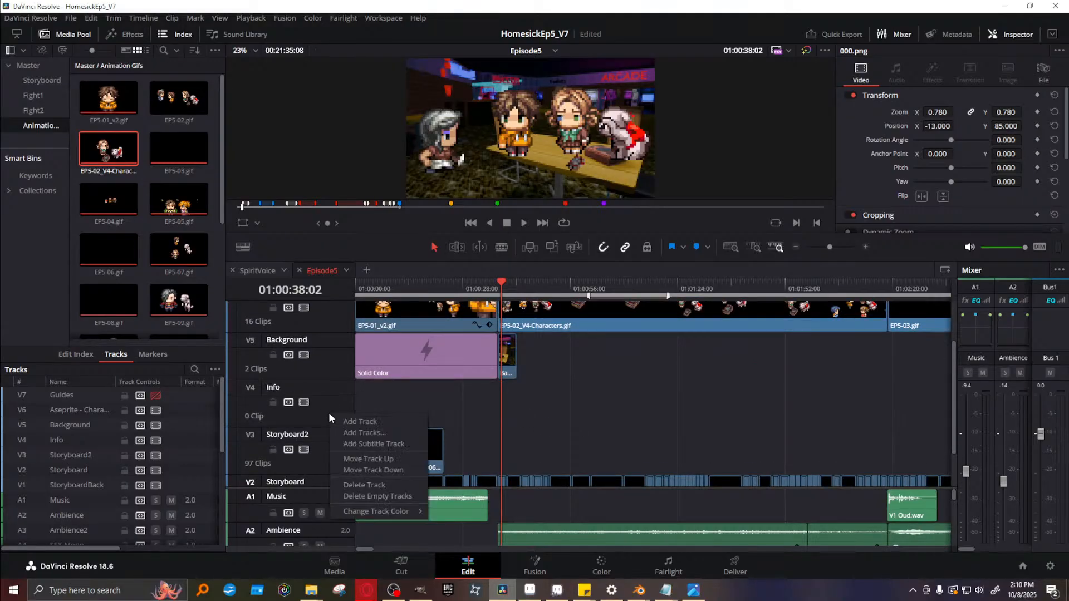
click(395, 486)
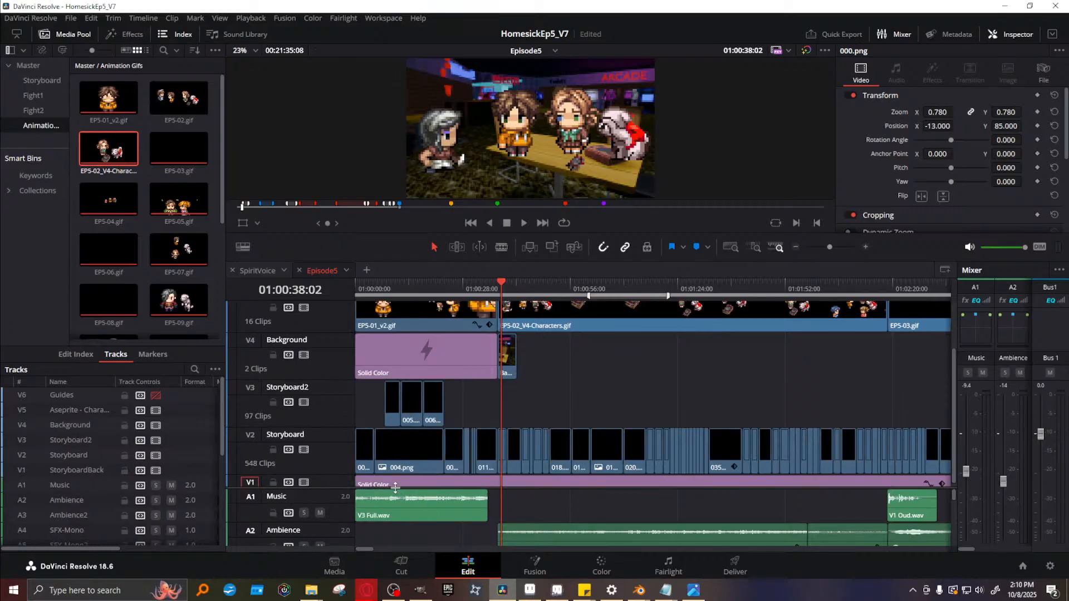
Enable the Guides track and delete its 000.png clip
scroll(490, 412, up, 2)
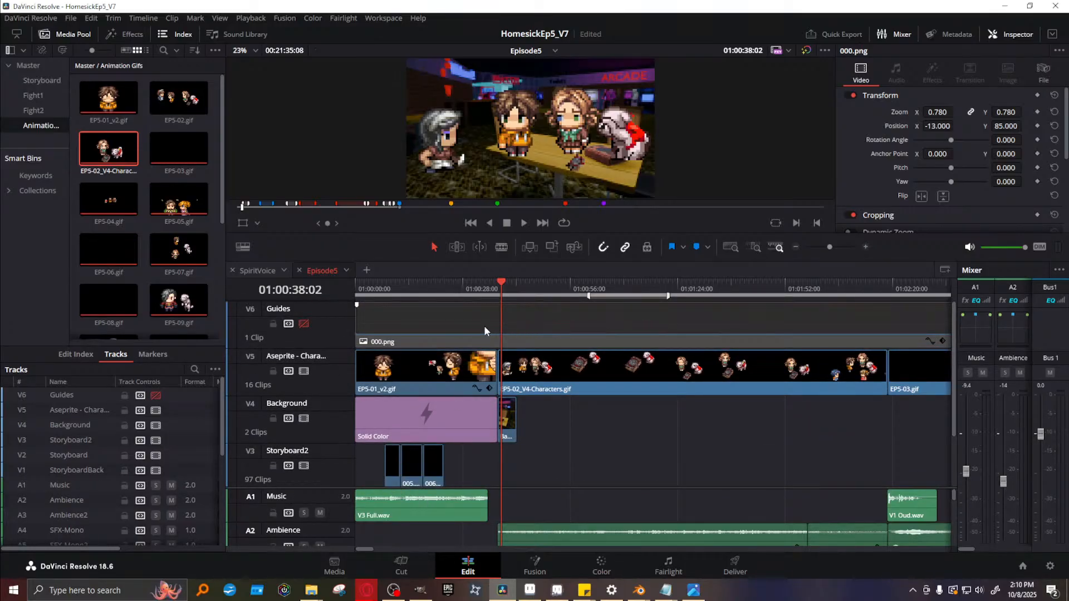
right_click(323, 314)
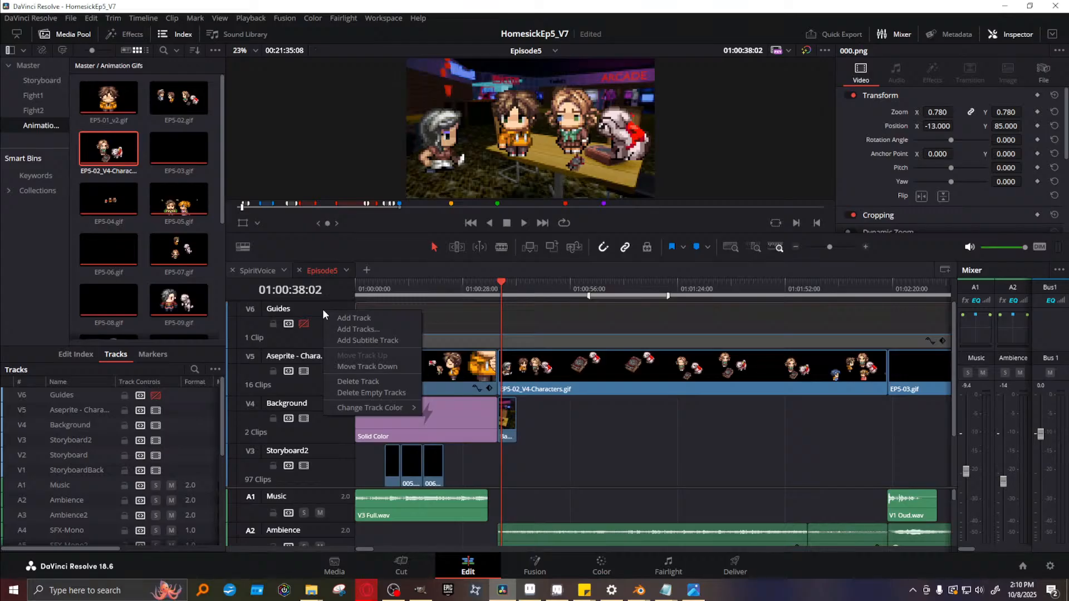
click(303, 324)
click(303, 323)
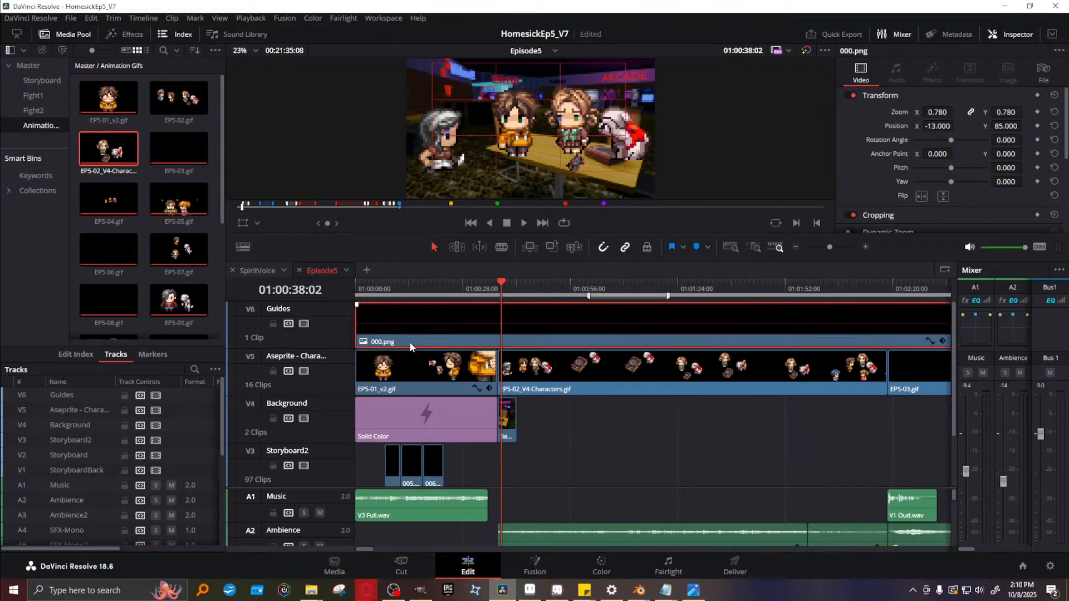
key(Delete)
Rename the emptied Guides track to "Foreground"
double_click(285, 309)
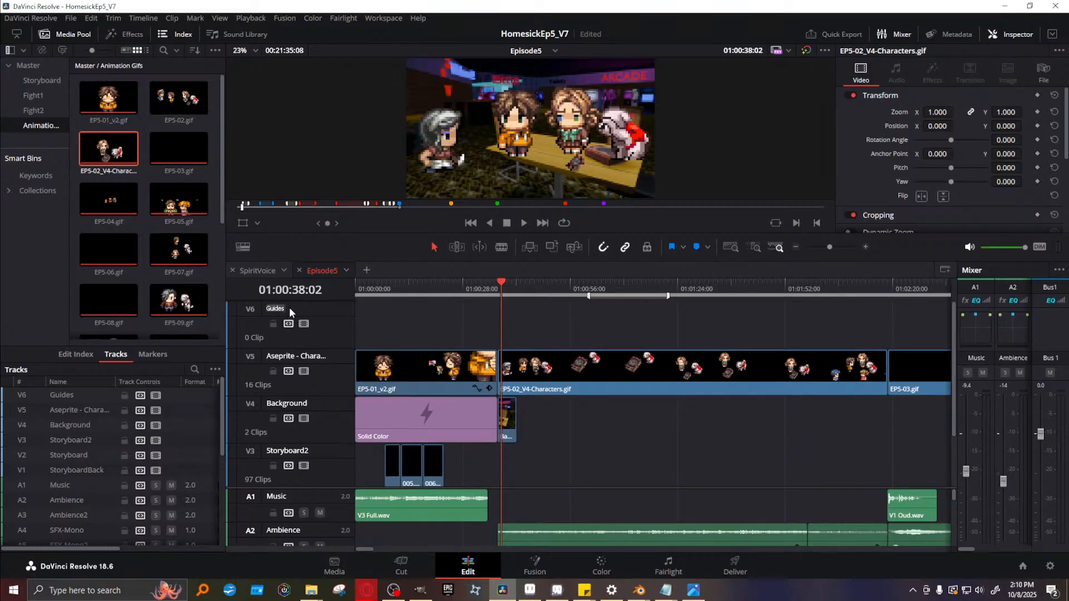
text(Foreground)
key(Return)
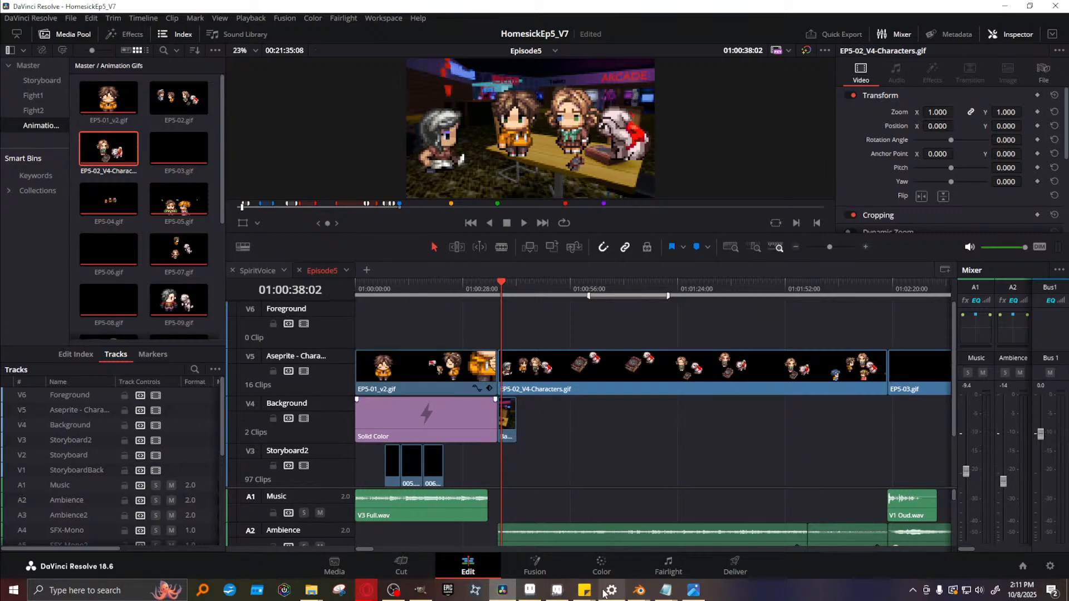
Switch to Aseprite with the EP5-02_V4 animation open
mouse_move(603, 593)
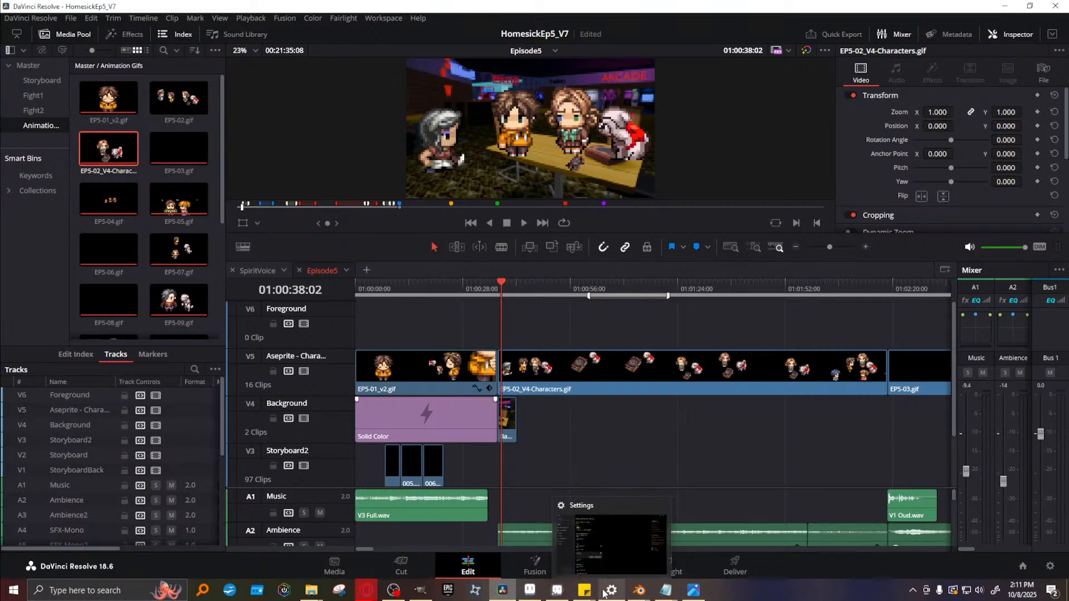
click(530, 590)
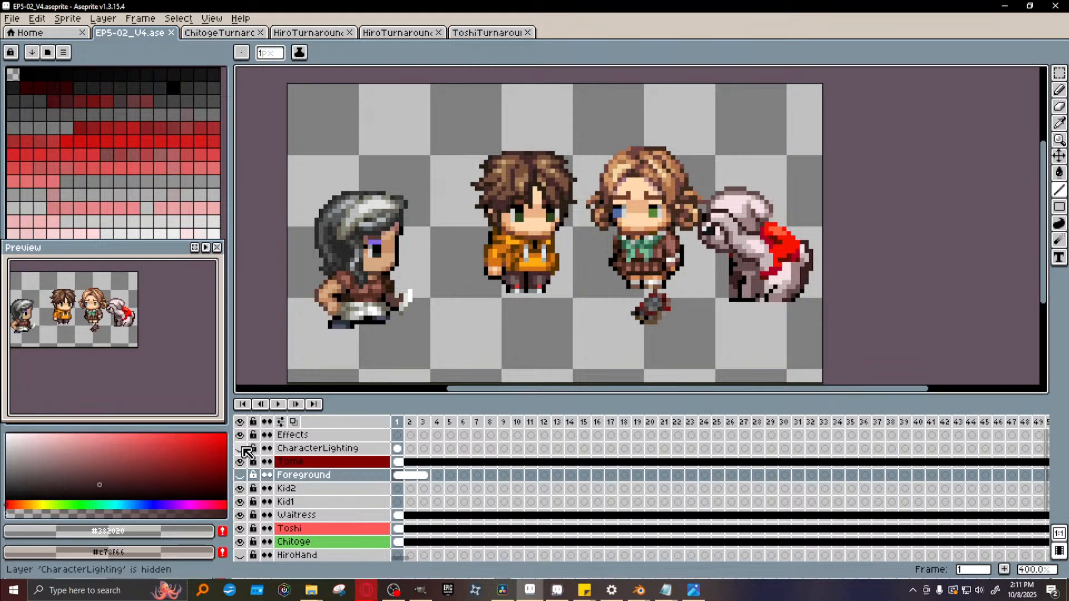
Show the Foreground layer and hide the Hiro, Chitoge, Toshi and Waitress layers
click(240, 475)
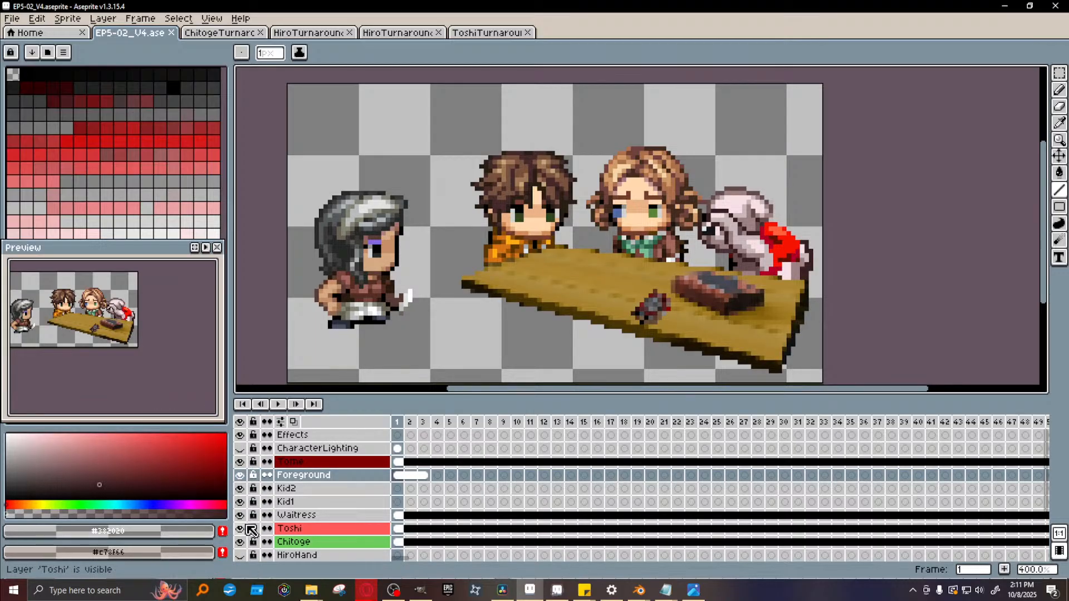
scroll(253, 542, down, 3)
scroll(253, 547, down, 2)
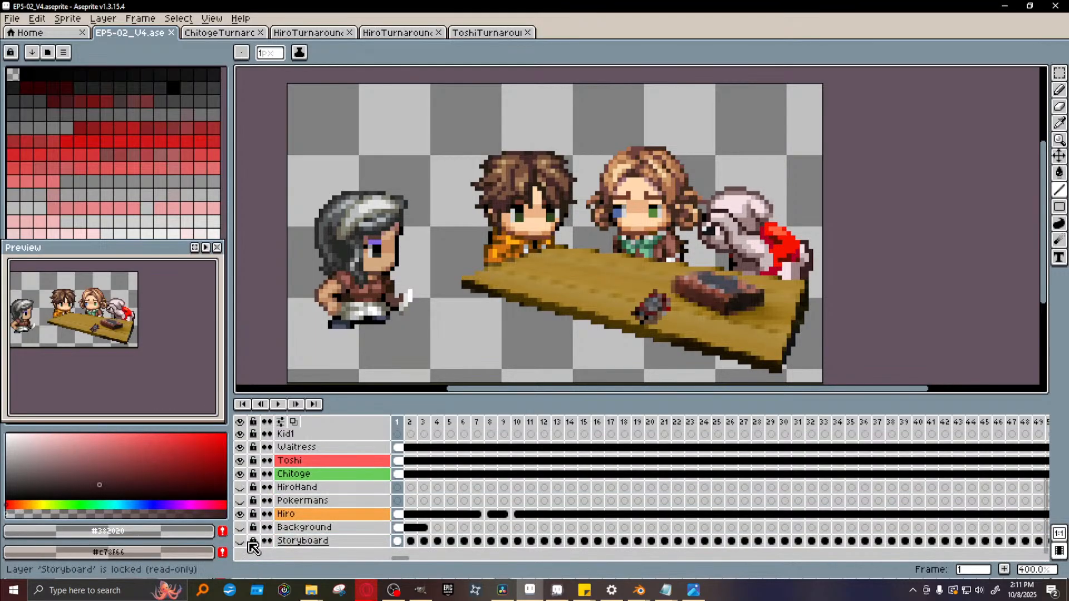
click(240, 514)
click(243, 474)
drag(248, 477, 244, 446)
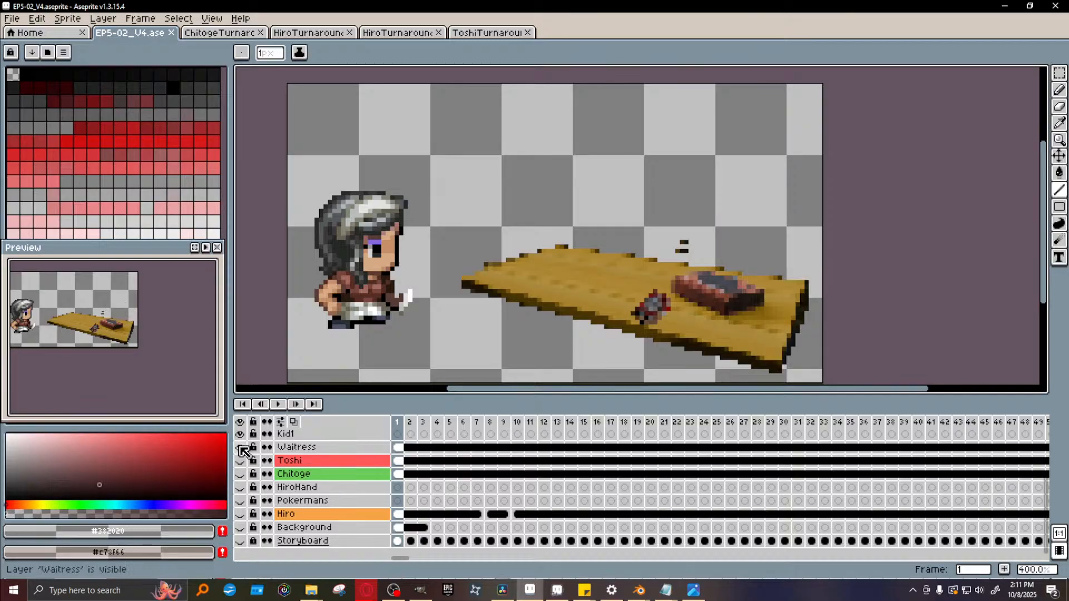
Erase the stray dark pixels above the table on the Foreground layer in frame 1
scroll(293, 477, up, 4)
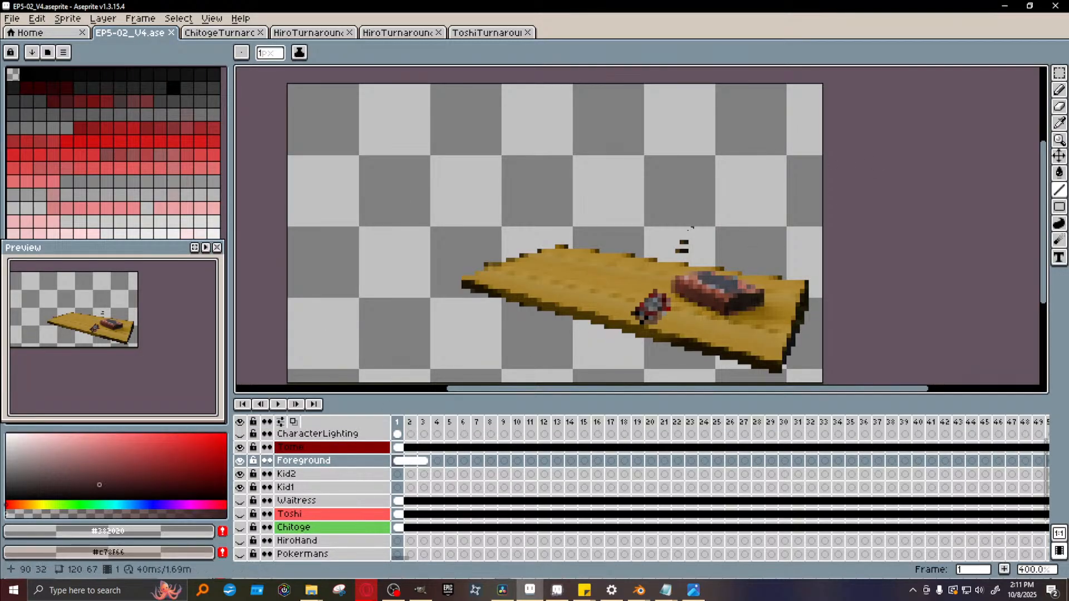
click(1059, 106)
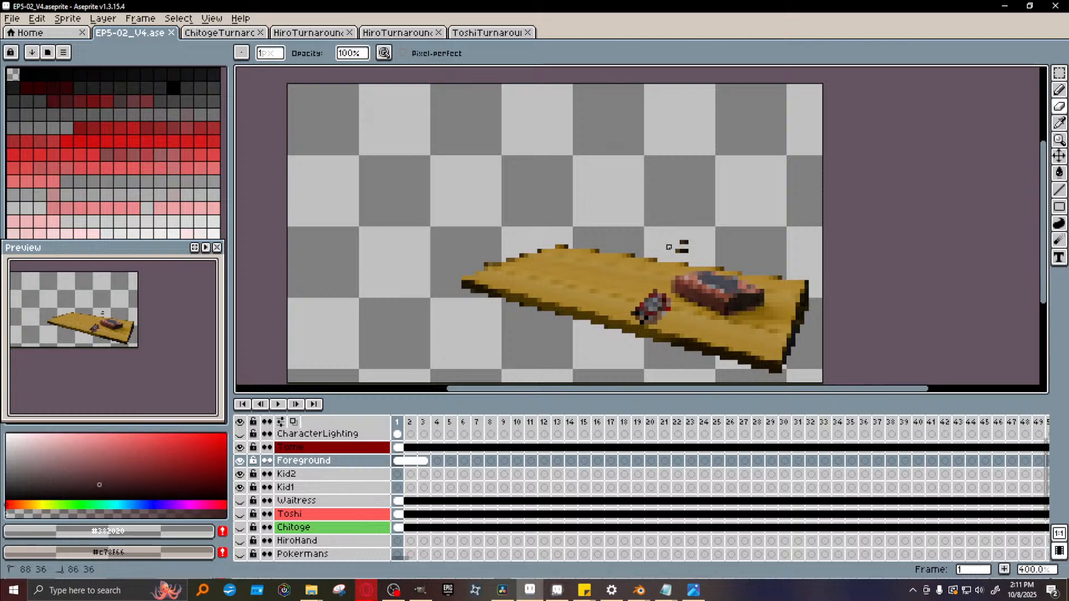
mouse_move(668, 248)
mouse_down()
mouse_move(695, 251)
mouse_move(665, 242)
mouse_move(709, 234)
mouse_move(694, 256)
mouse_up()
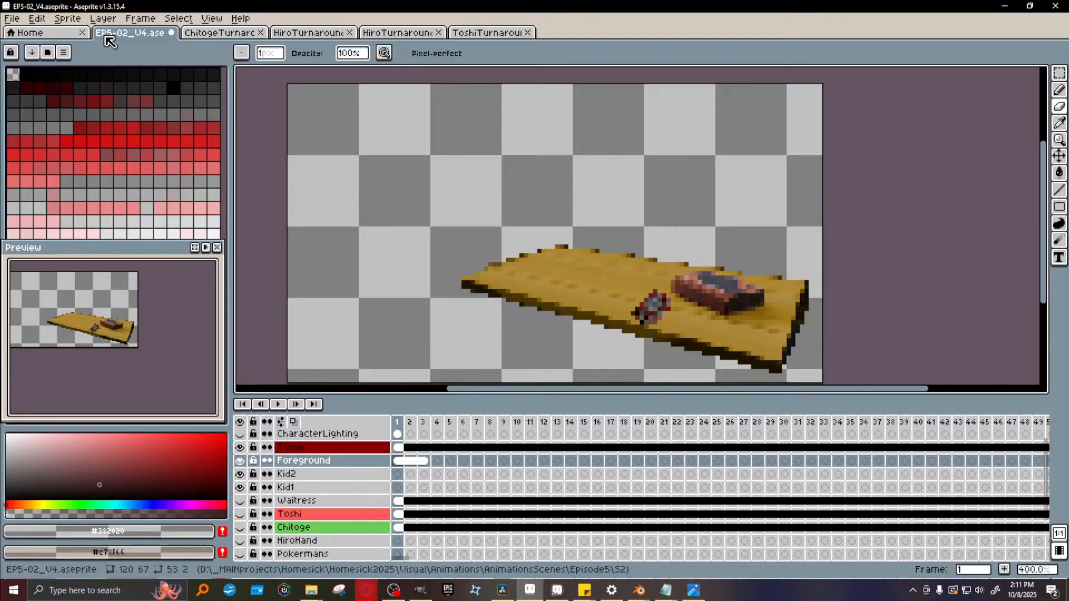
Export only the selected frame of the visible layers as EP5-02_V4-Foreground.gif, accepting the GIF format
click(12, 18)
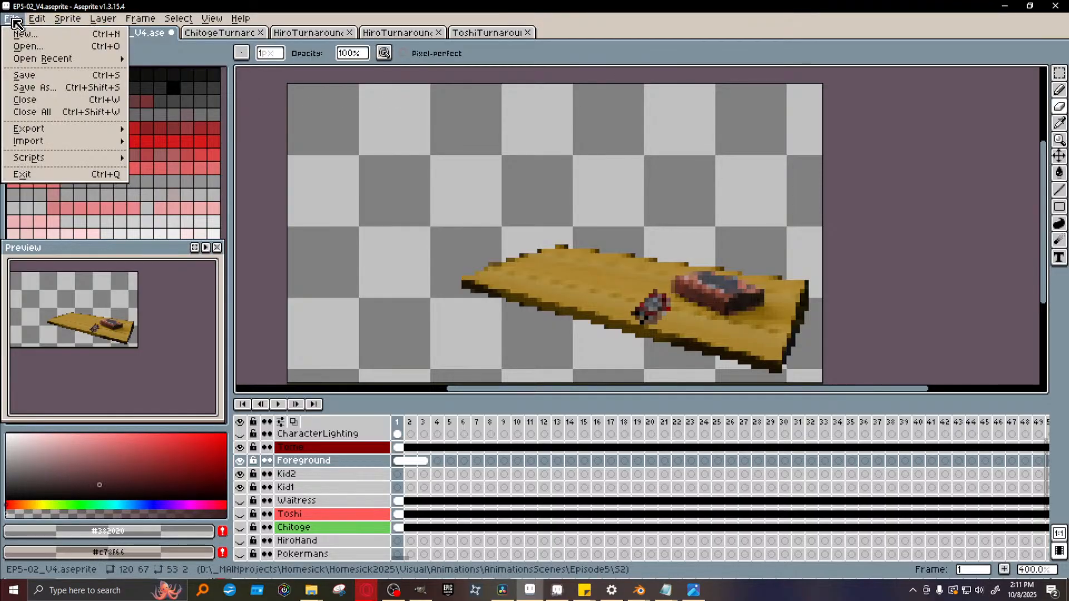
mouse_move(118, 133)
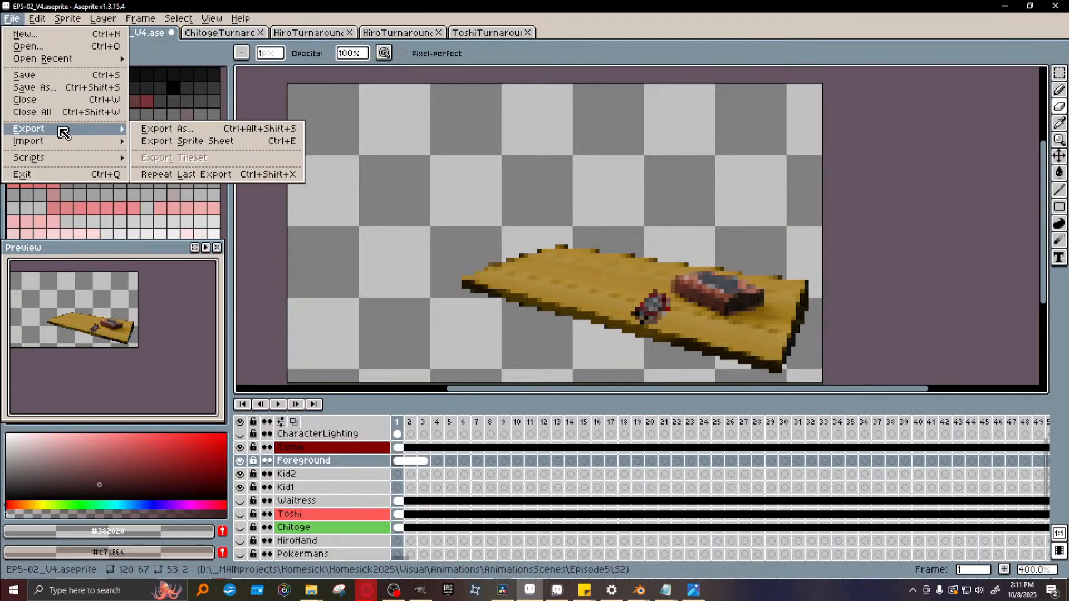
click(174, 130)
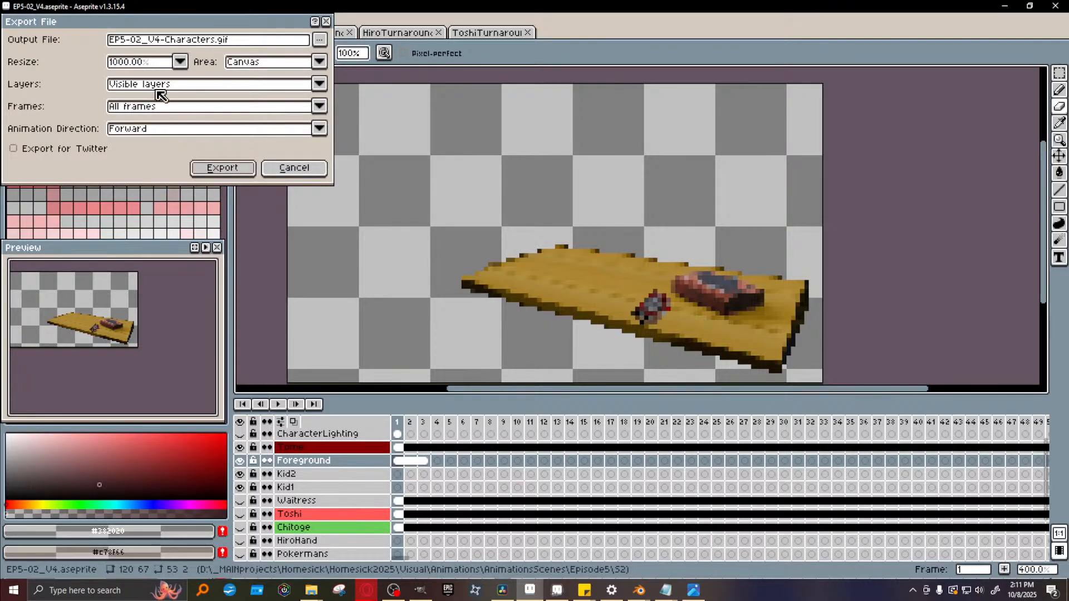
click(189, 105)
click(191, 134)
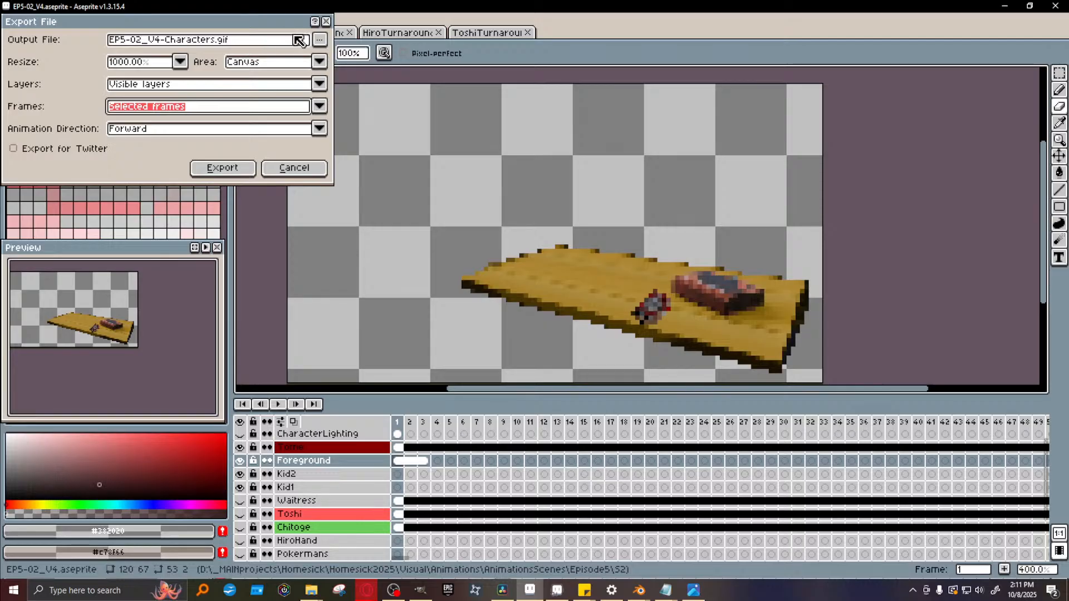
click(187, 42)
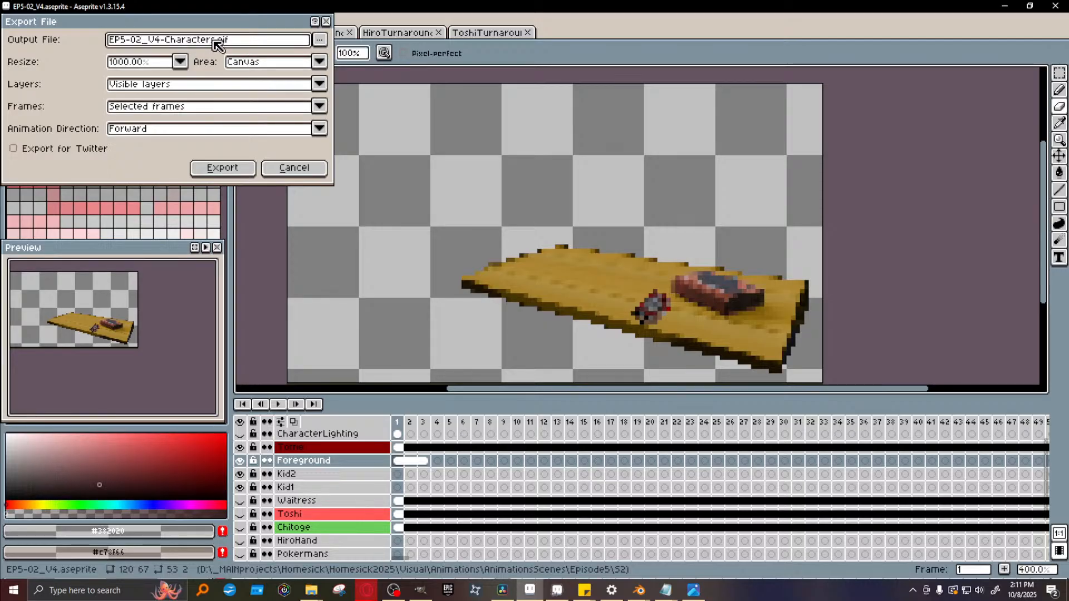
mouse_move(214, 41)
mouse_down()
mouse_move(176, 40)
mouse_move(216, 41)
mouse_up()
text(Foreground)
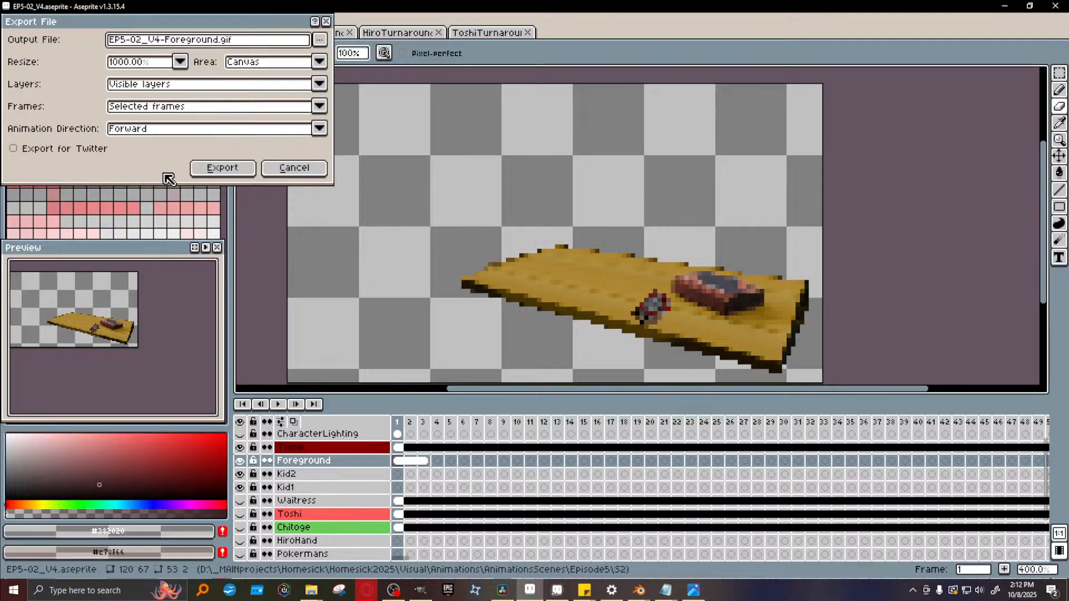
click(226, 169)
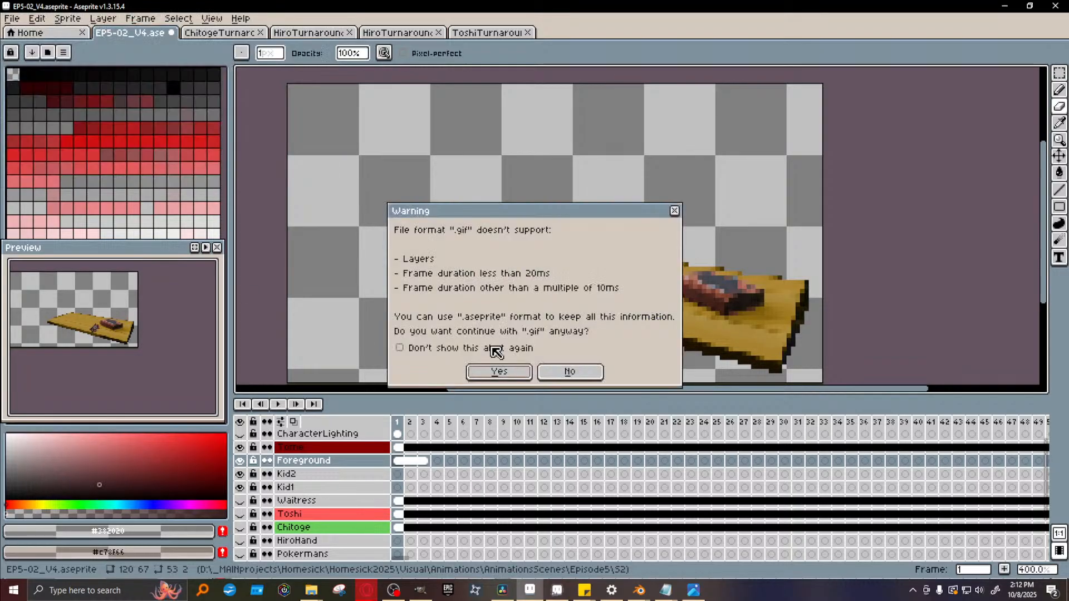
click(504, 373)
click(575, 340)
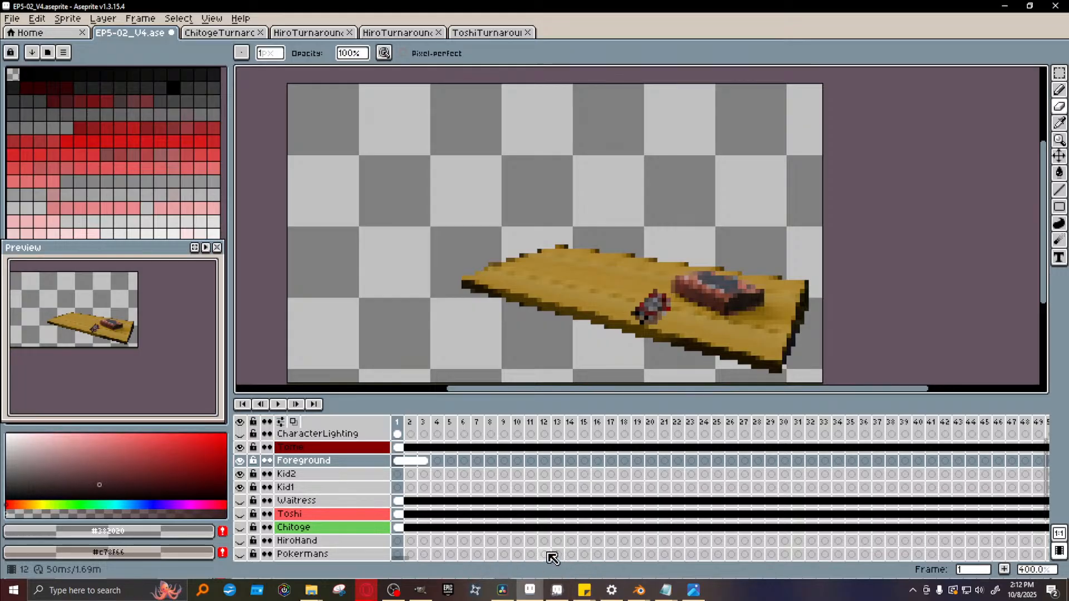
Switch to DaVinci Resolve, enlarge the viewer area, and place EP5-02_V4-Foreground.gif on the Foreground track above the EP5-02_V4 character clip
click(504, 591)
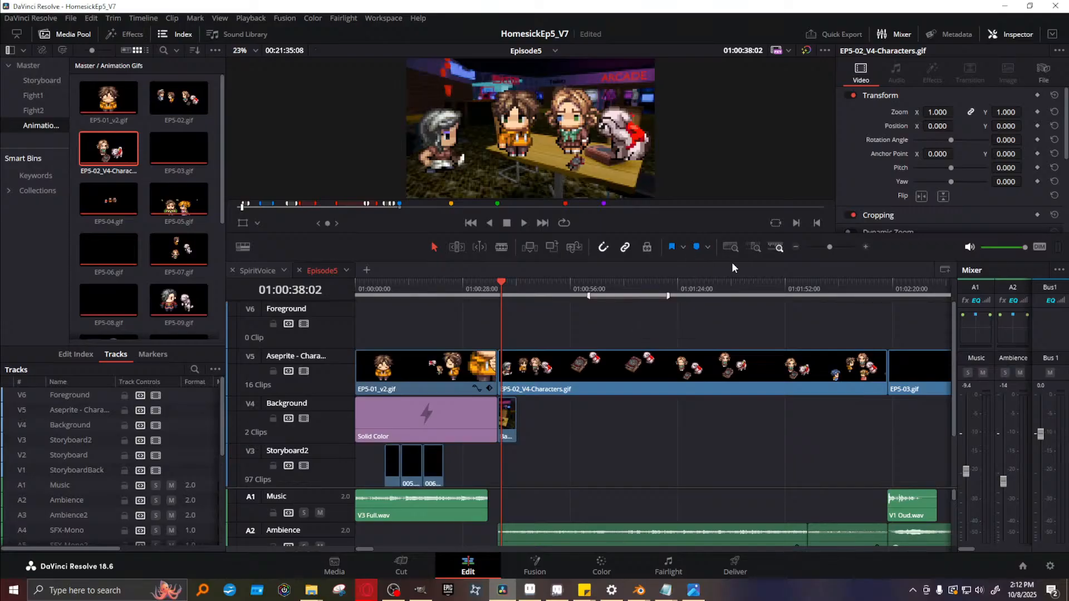
drag(742, 261, 745, 318)
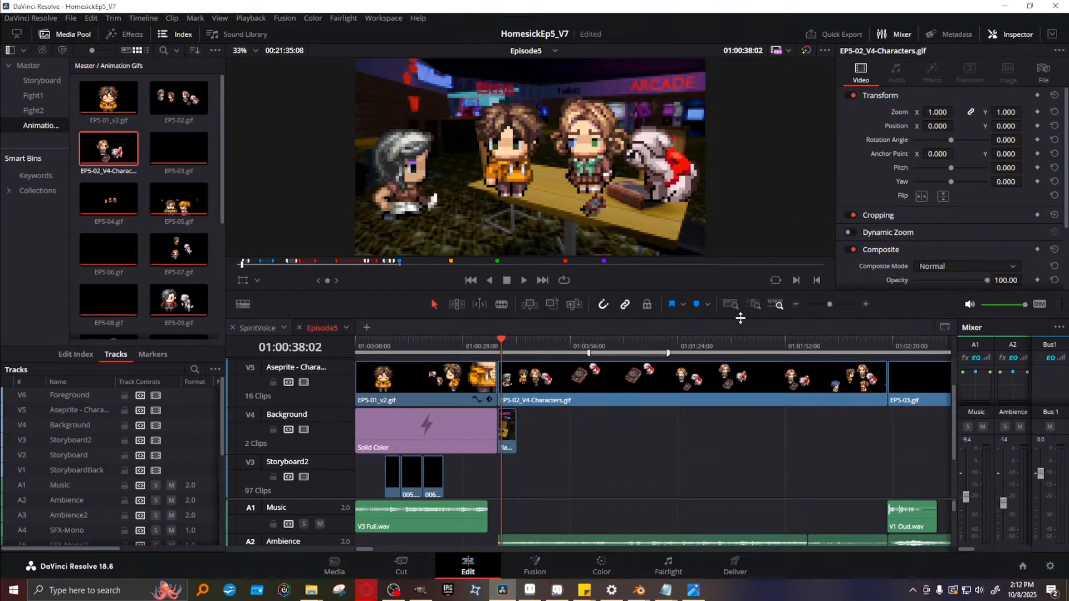
scroll(559, 393, up, 2)
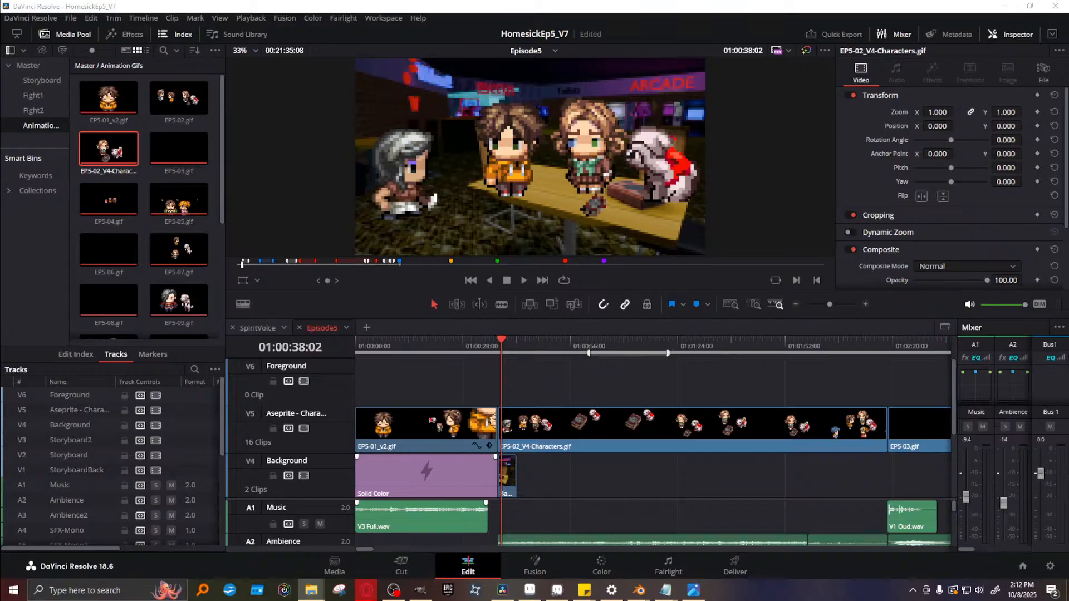
drag(3, 356, 510, 380)
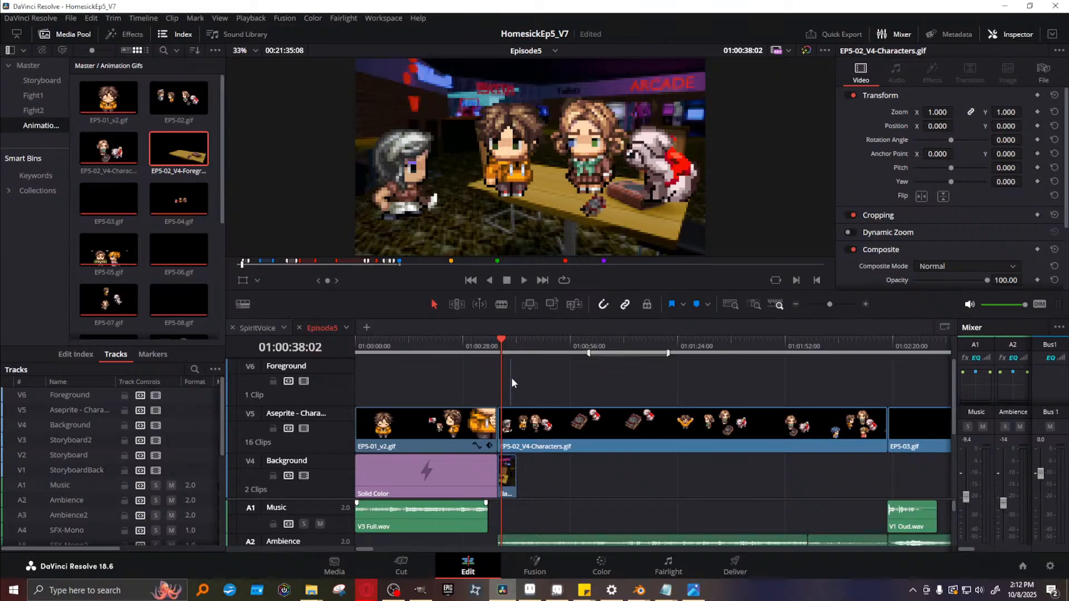
Try to lengthen the new foreground clip, and check the character and table frames just before it in the viewer
drag(511, 379, 508, 378)
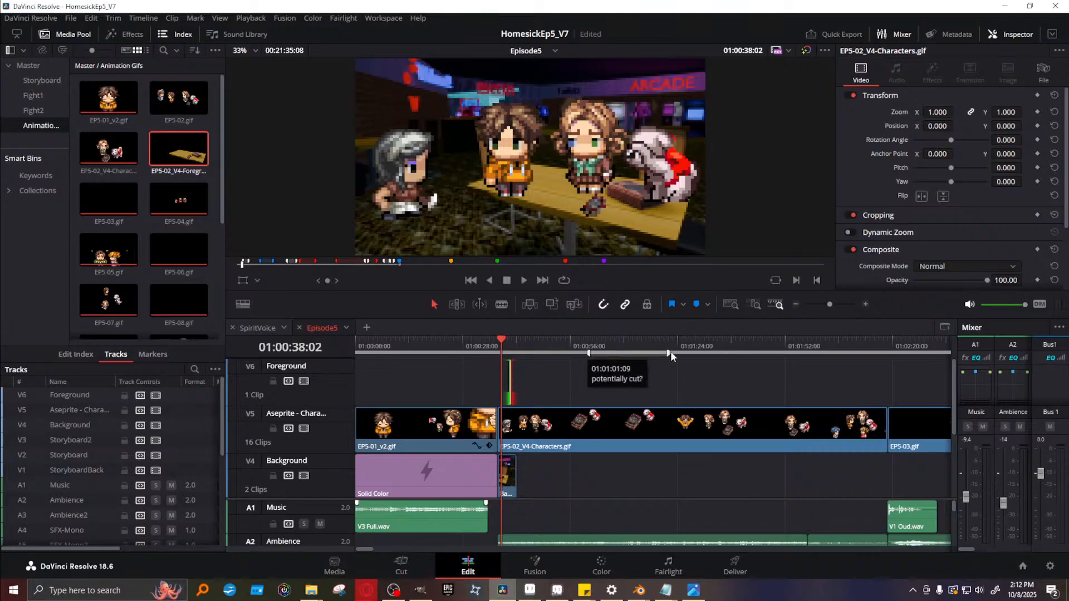
drag(829, 302, 840, 302)
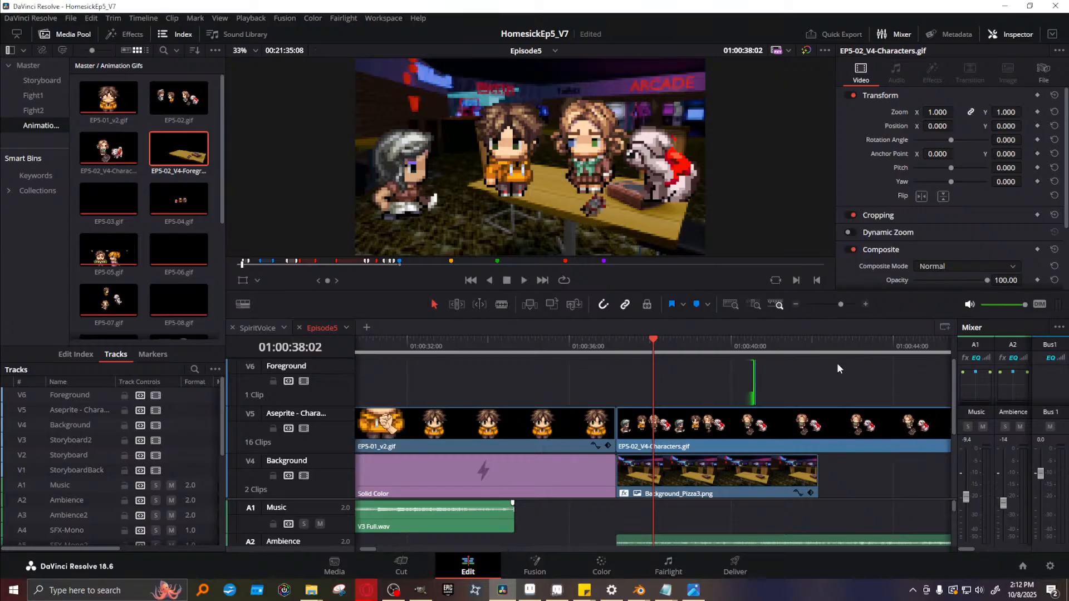
drag(662, 346, 725, 346)
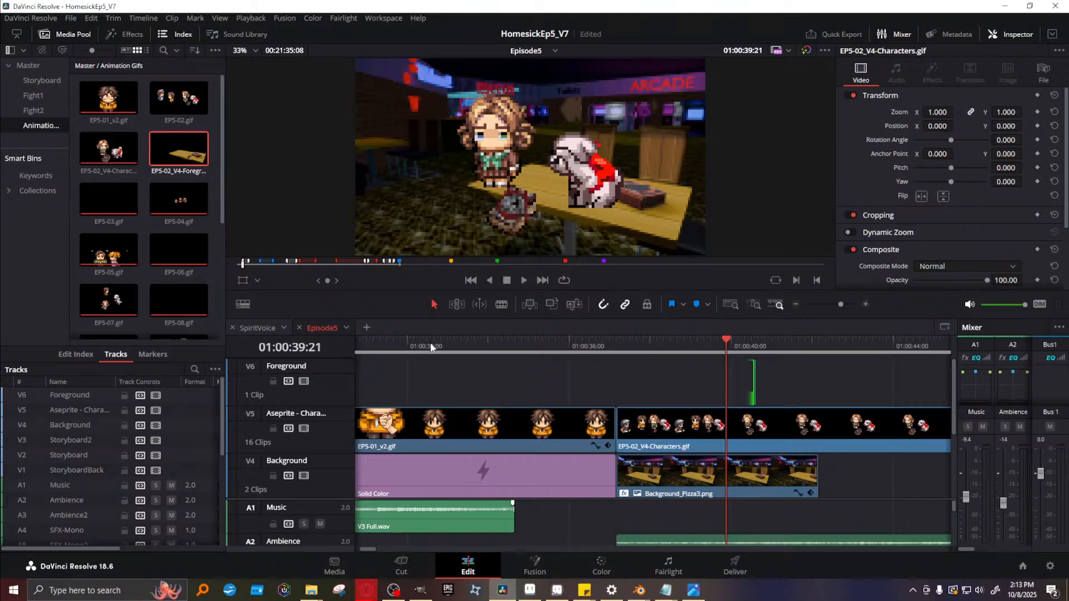
scroll(630, 156, up, 5)
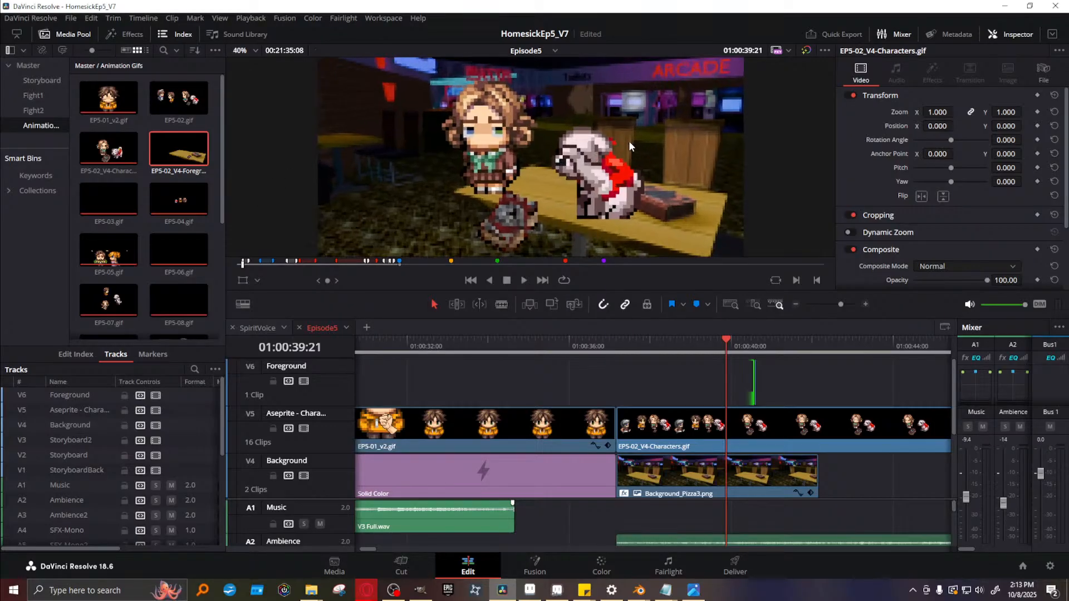
scroll(627, 139, down, 4)
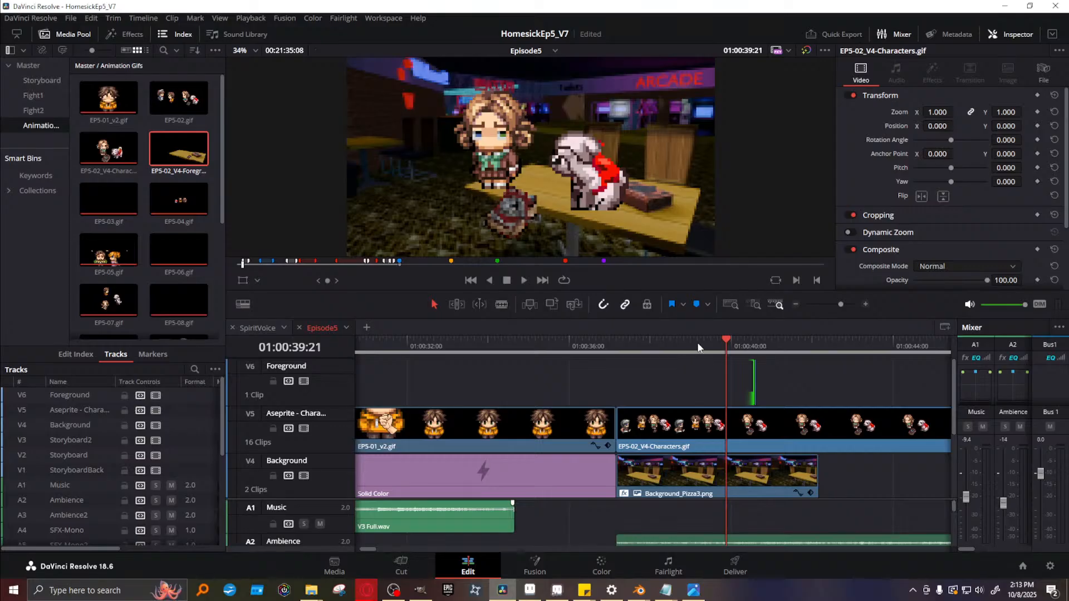
mouse_move(697, 341)
mouse_down()
mouse_move(601, 341)
mouse_move(703, 333)
mouse_up()
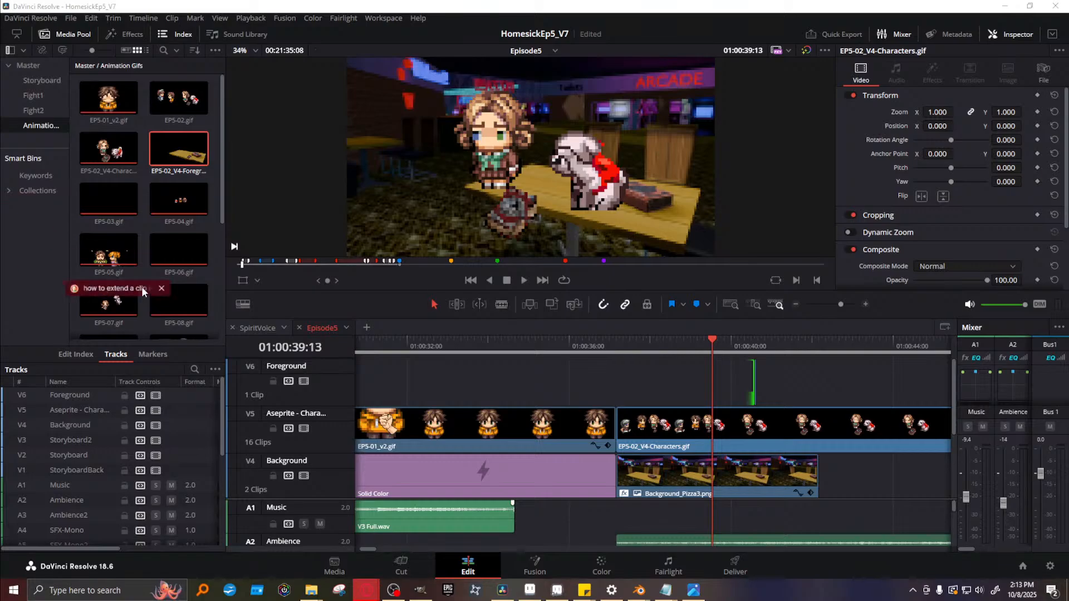
Read the browser search result on extending clips, and try to lengthen the foreground clip in DaVinci Resolve with Trim Edit mode
key(alt+Tab)
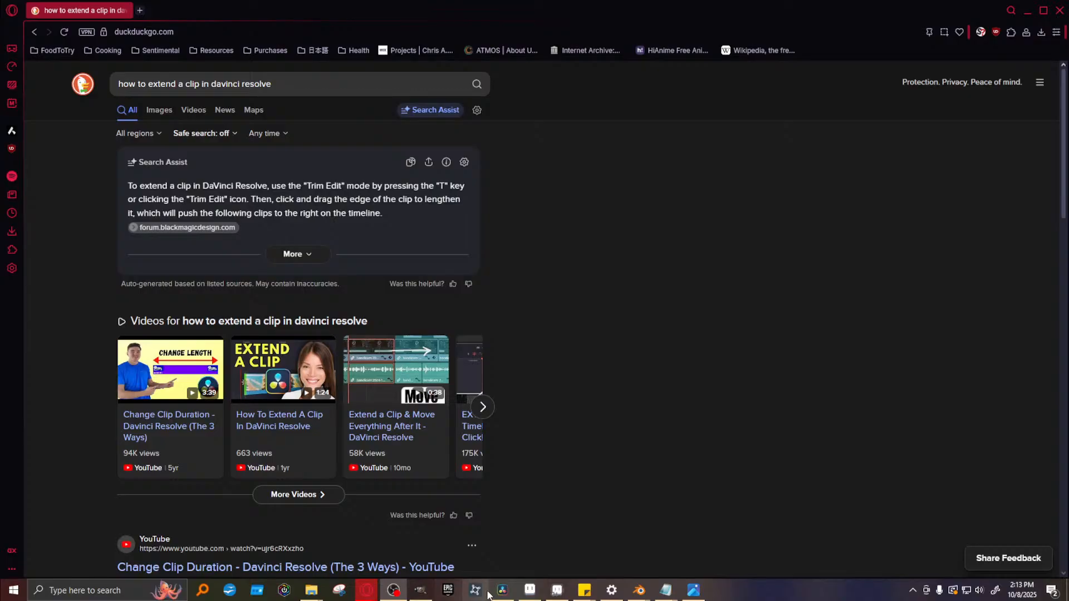
click(504, 590)
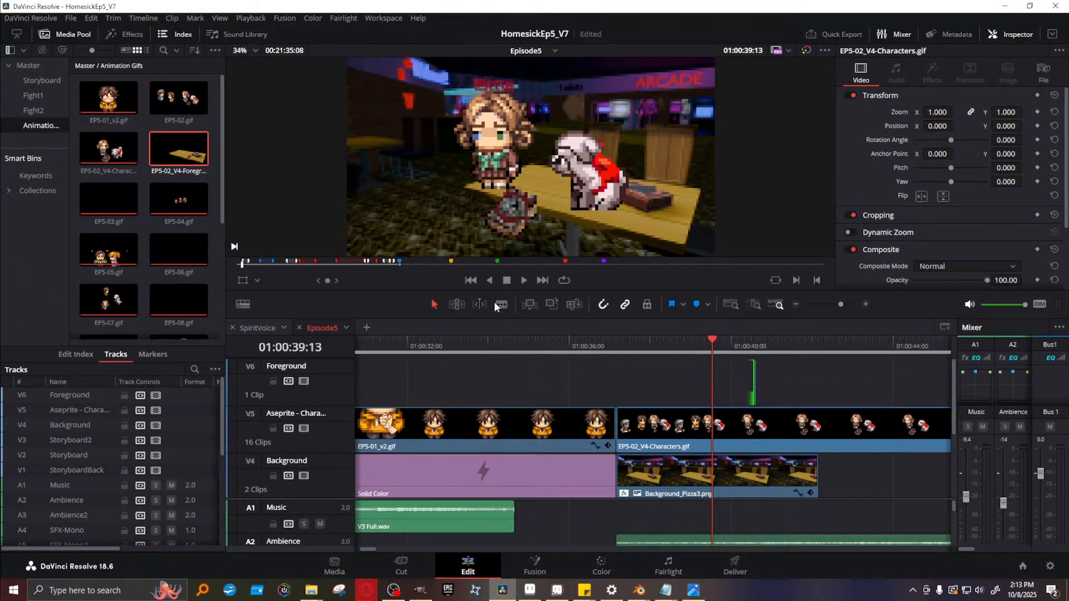
click(464, 308)
drag(750, 381, 789, 384)
Reread the clip-extending instructions in the browser and return to DaVinci Resolve
click(366, 590)
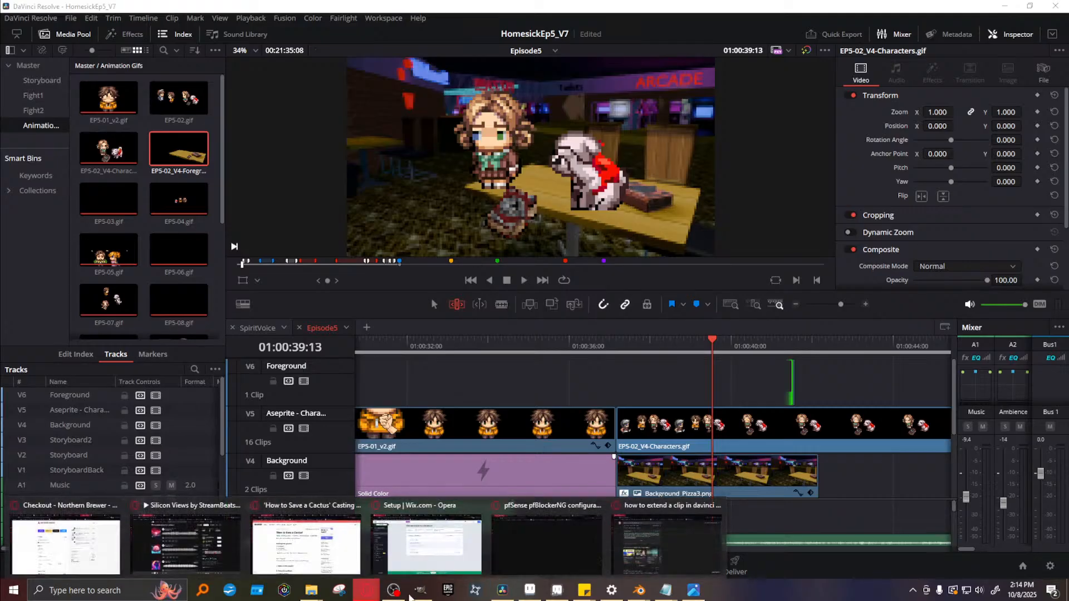
click(660, 546)
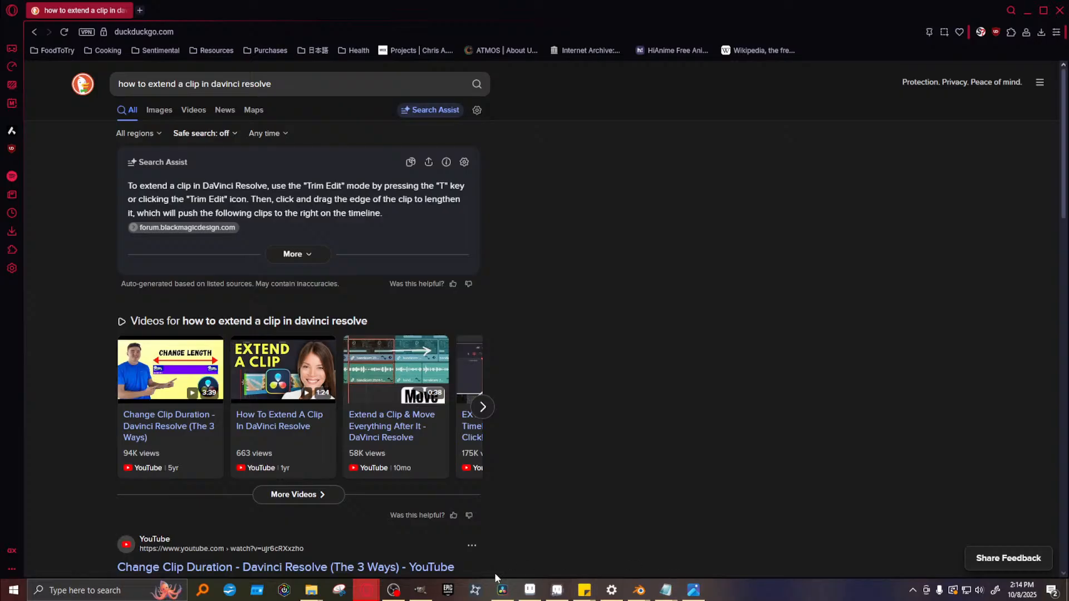
click(502, 590)
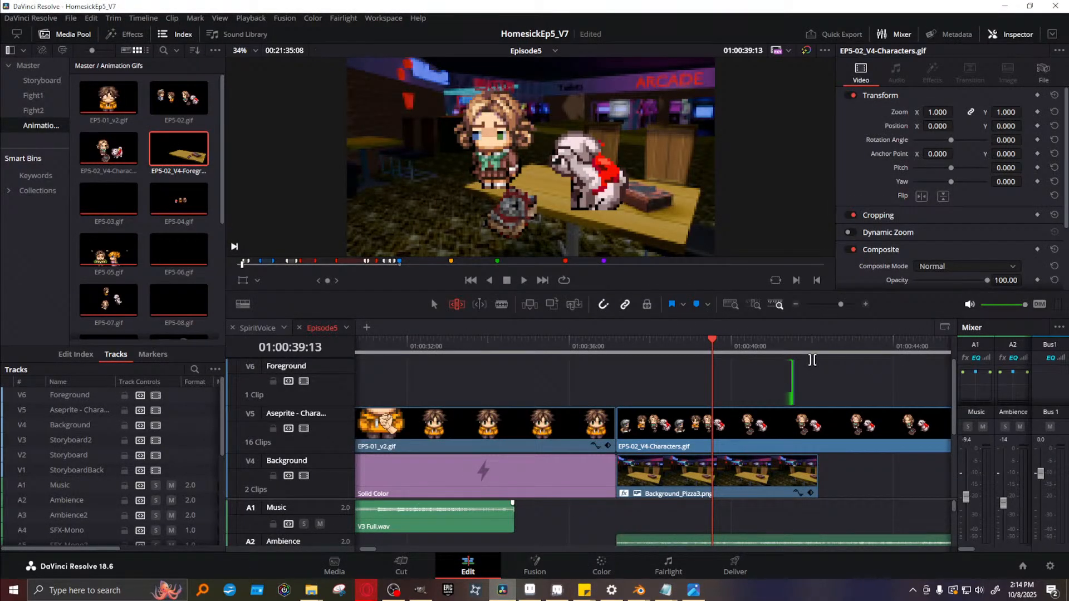
Zoom in on the short foreground clip and try to extend it from its edges in Trim Edit mode
click(786, 346)
drag(787, 343, 780, 345)
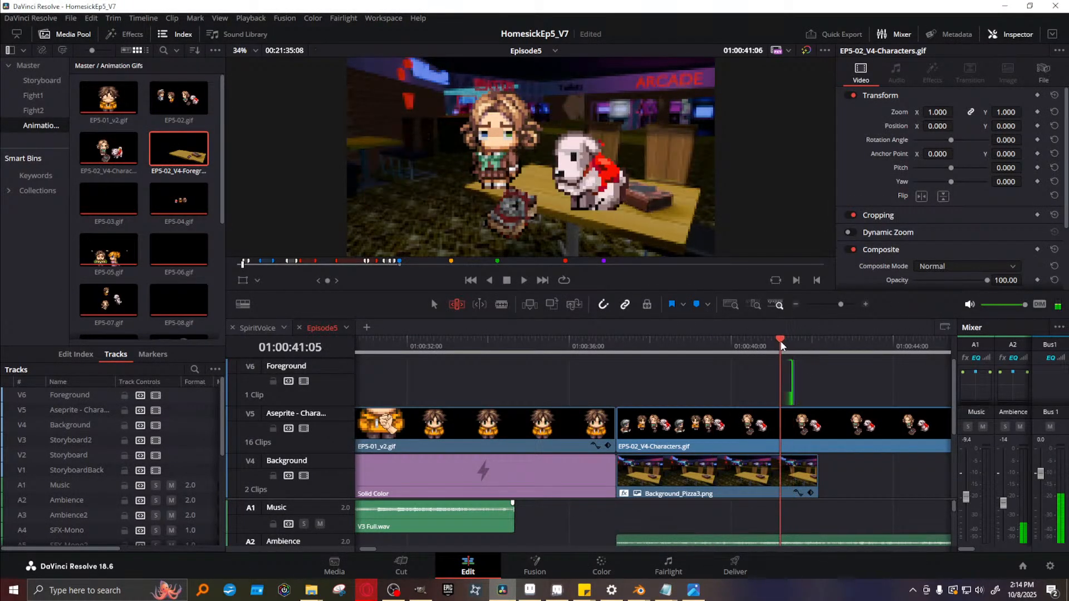
drag(841, 305, 851, 304)
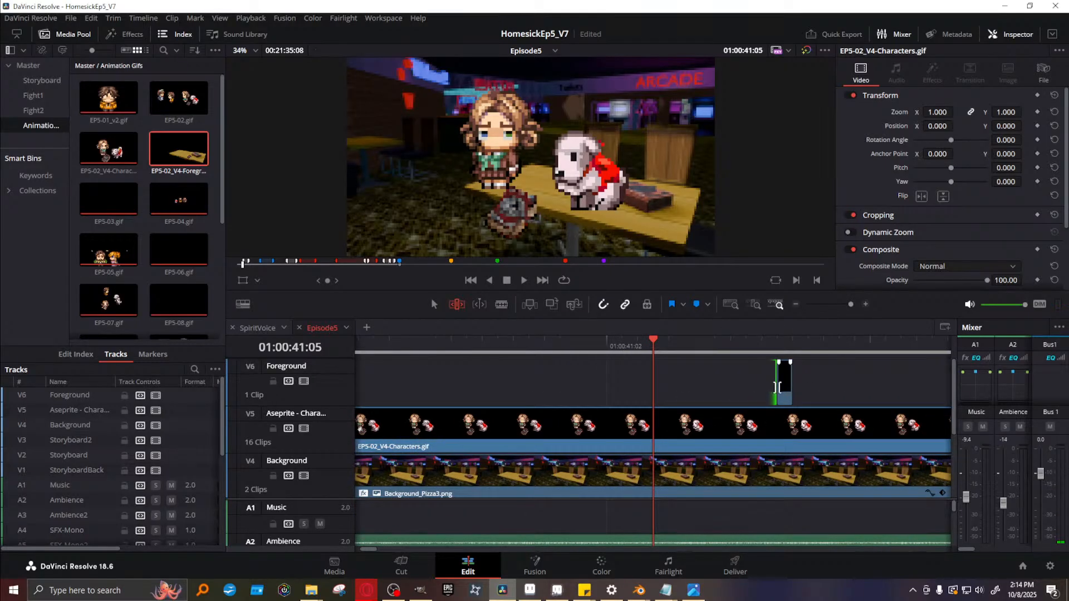
drag(764, 384, 791, 375)
drag(790, 363, 790, 363)
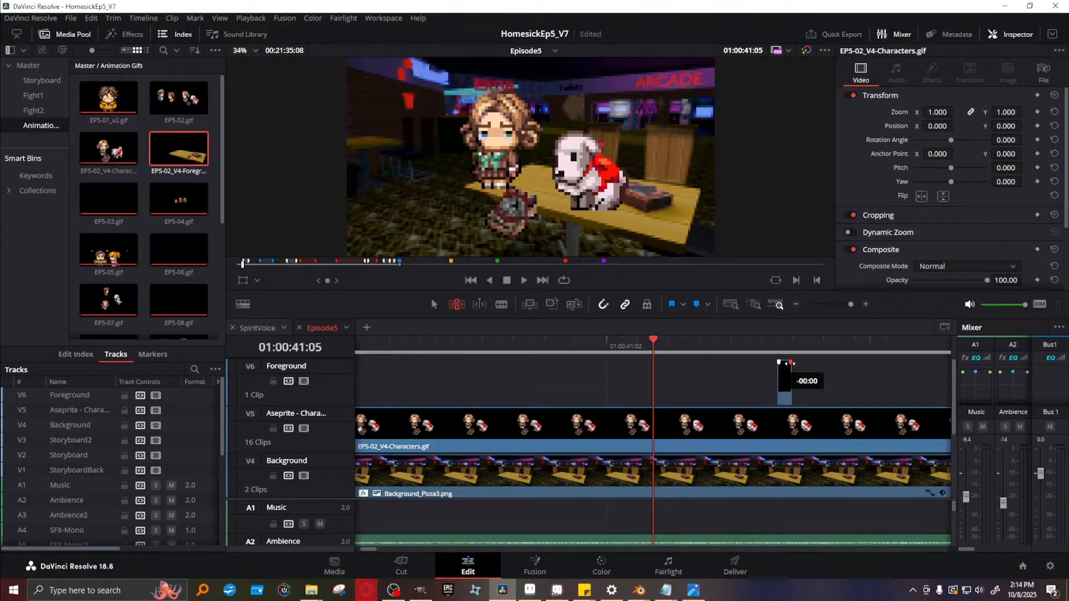
Try to extend the foreground clip frame by frame in Dynamic Trim mode, and turn that mode off
click(479, 304)
key(Down)
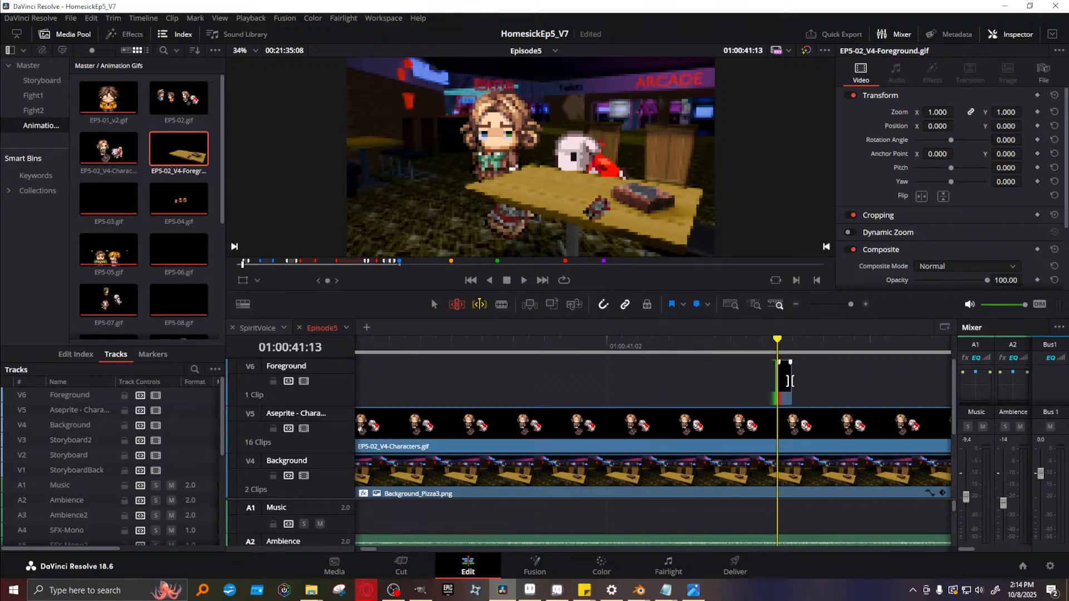
key(Left)
key(Left)
key(Left)
key(Left)
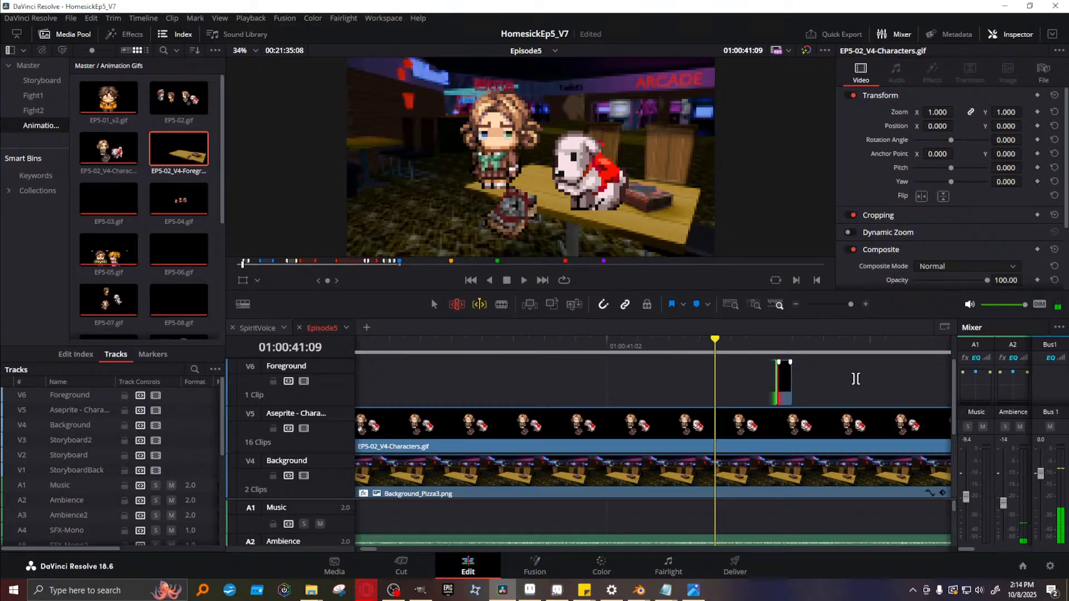
click(484, 305)
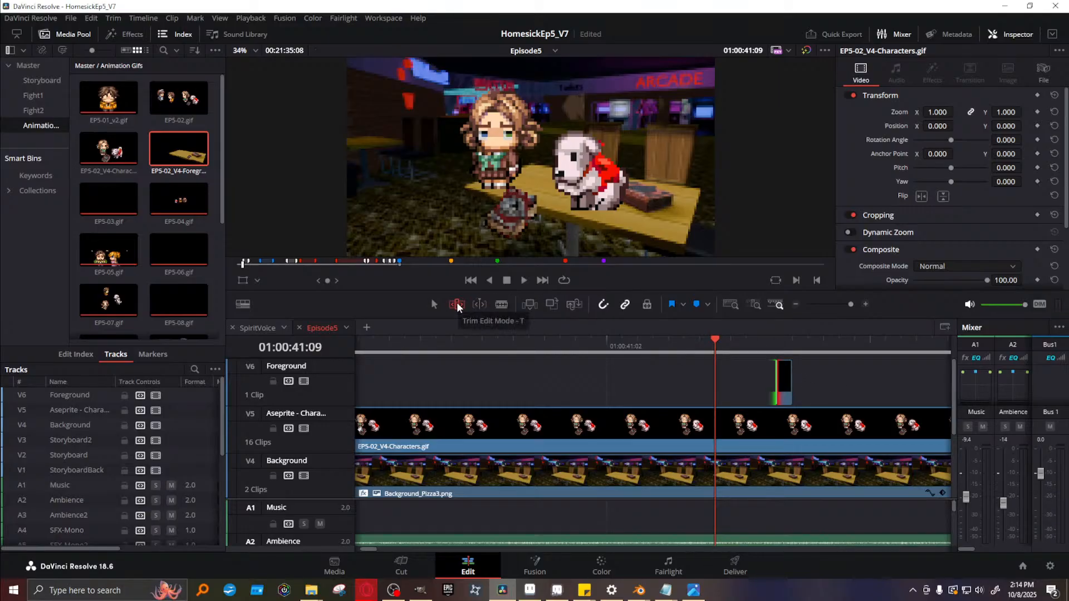
Move the short foreground clip earlier on its track and try to extend its end in Trim Edit mode
click(432, 300)
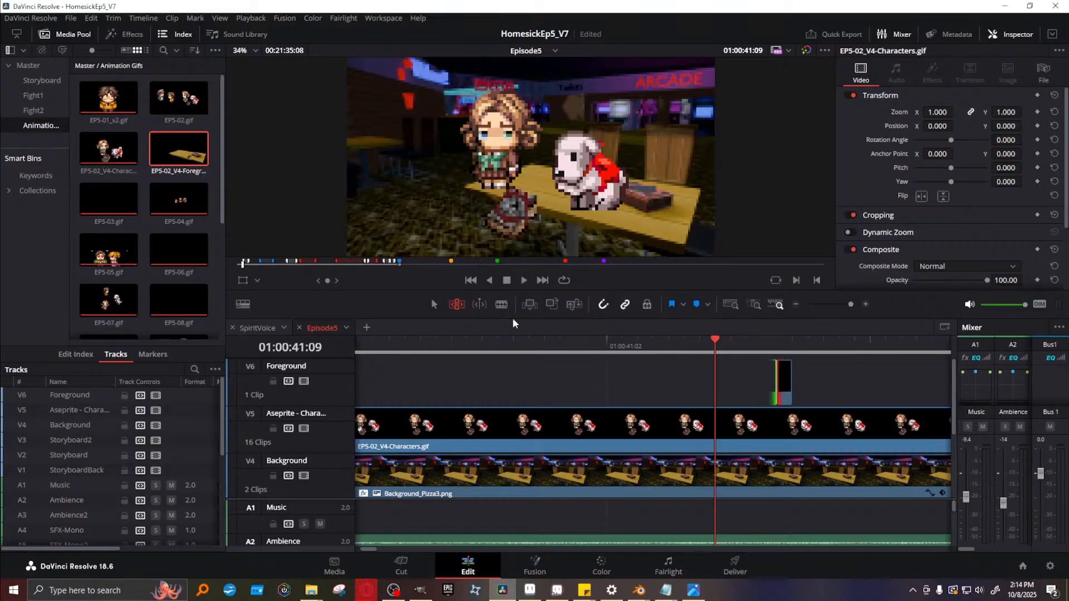
drag(784, 379, 503, 384)
click(458, 309)
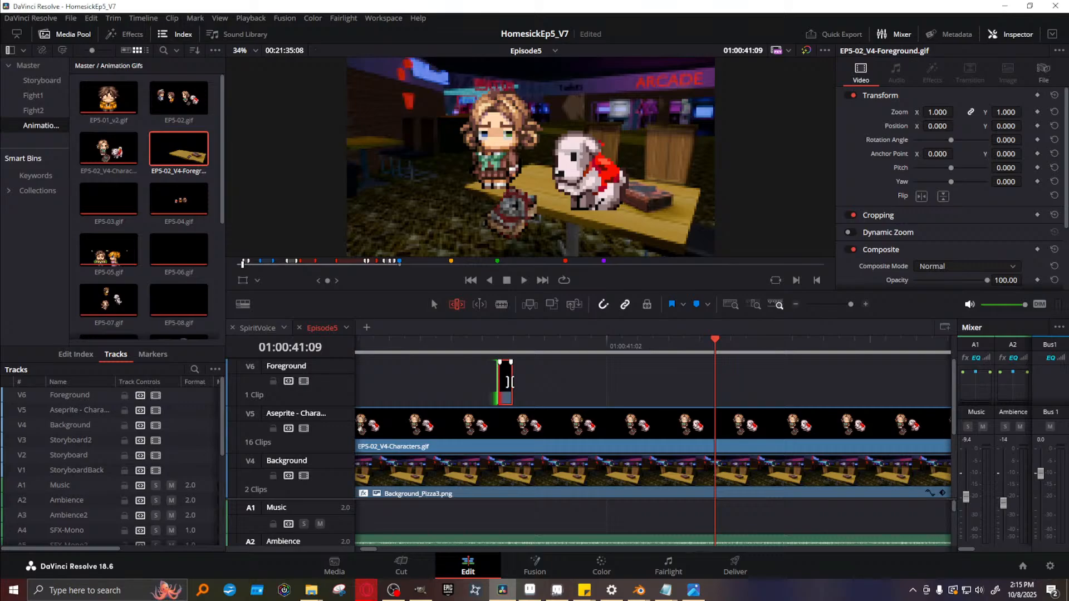
click(513, 382)
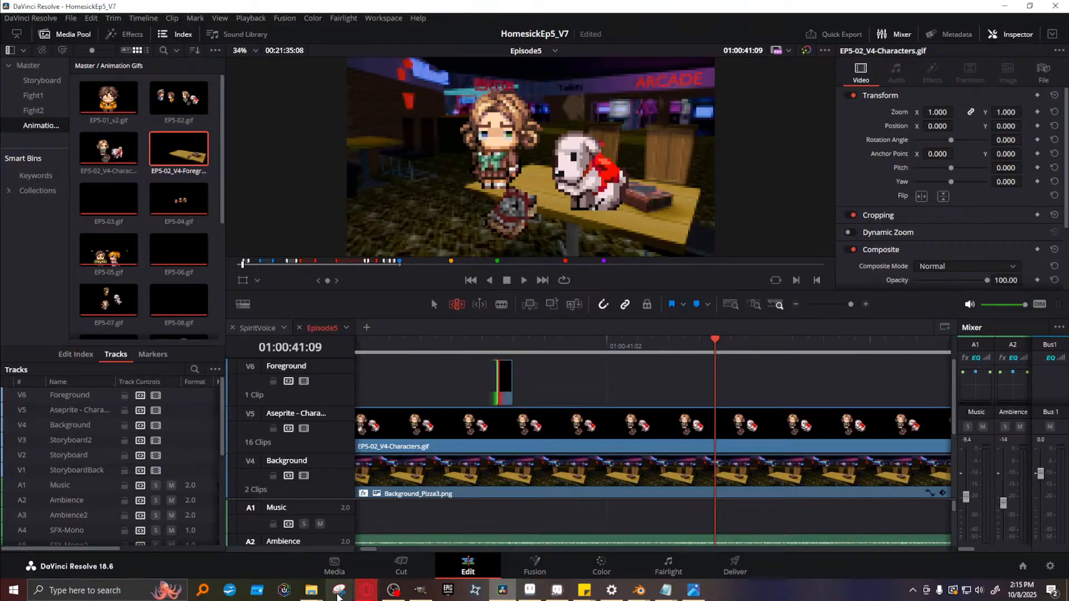
Switch to the browser and open the YouTube tutorial "How To Extend A Clip In DaVinci Resolve" from the search results
mouse_move(370, 594)
click(685, 549)
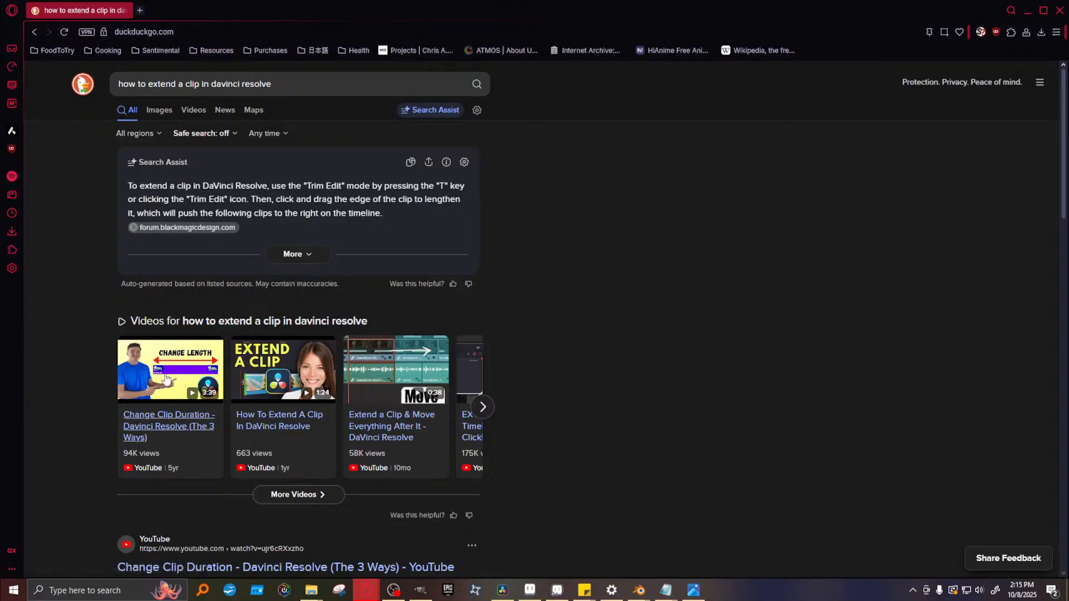
click(279, 373)
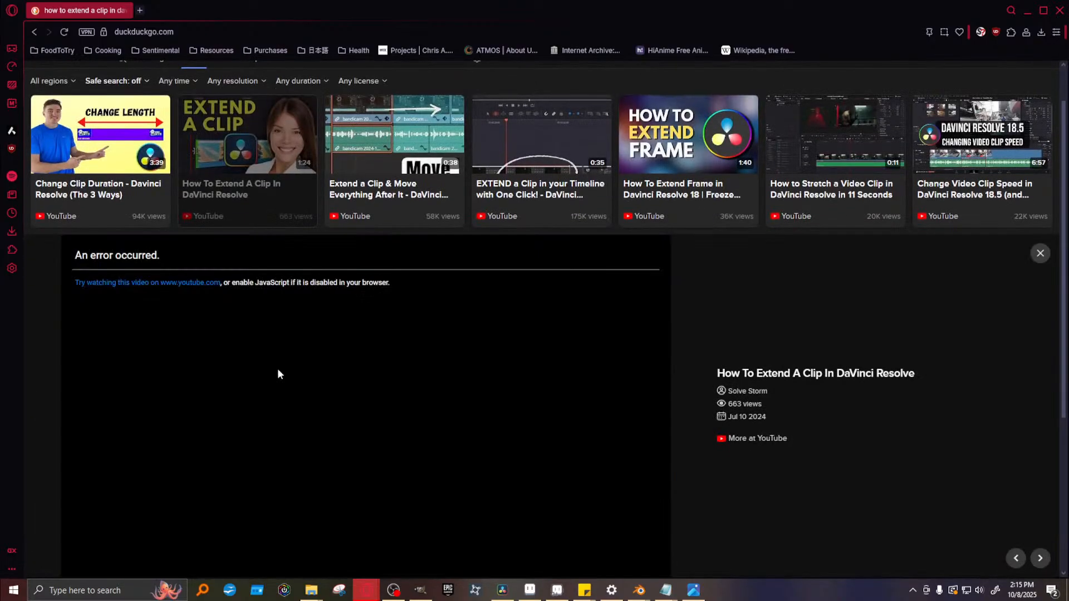
click(763, 374)
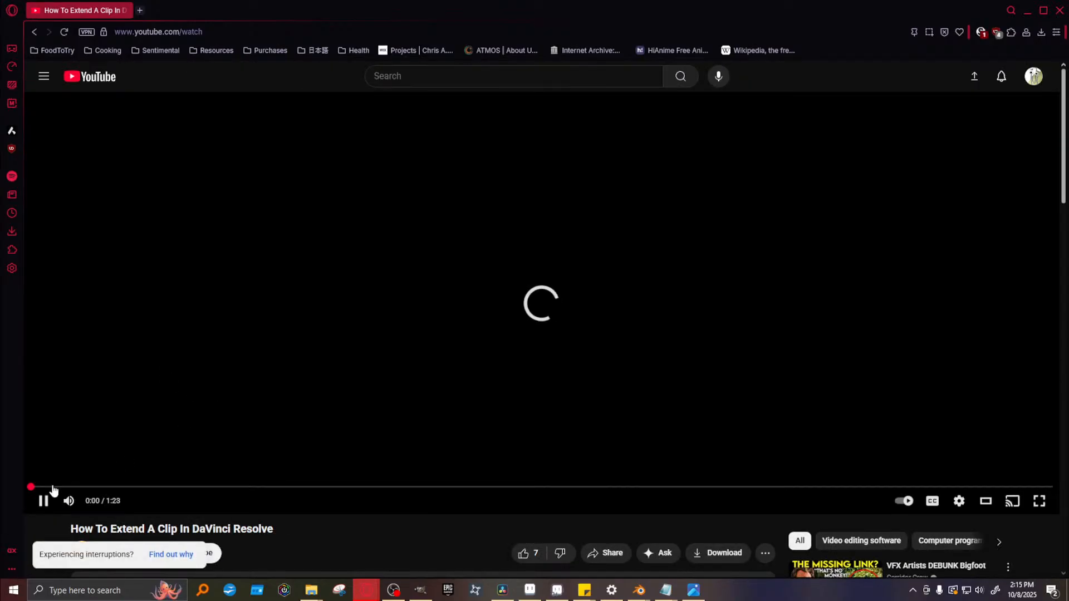
click(43, 500)
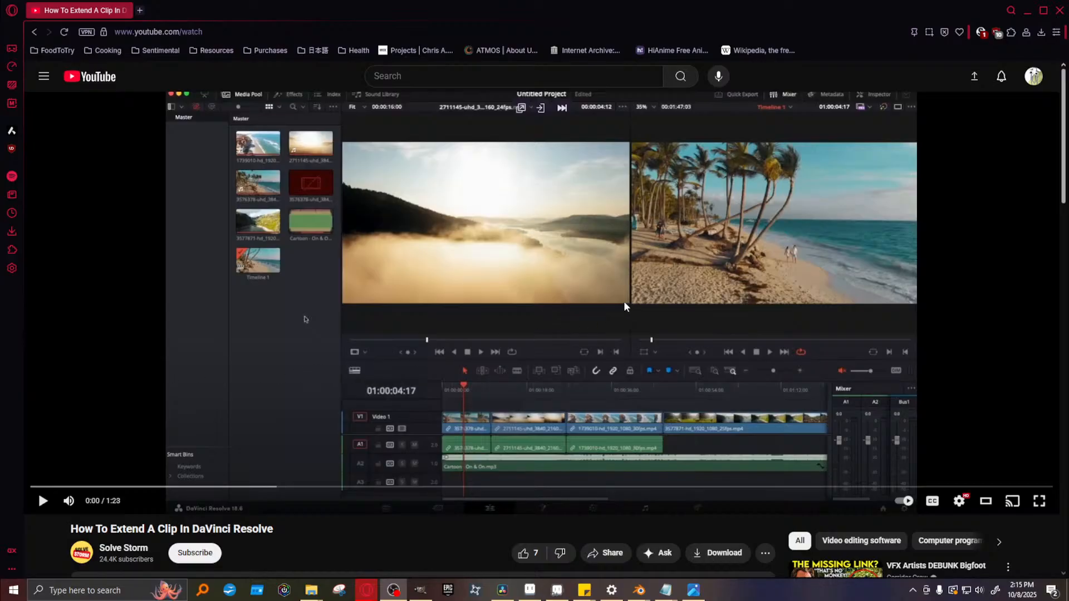
Watch the clip-extending tutorial and replay its closing trim demonstration
scroll(624, 312, down, 2)
scroll(575, 348, up, 2)
click(489, 316)
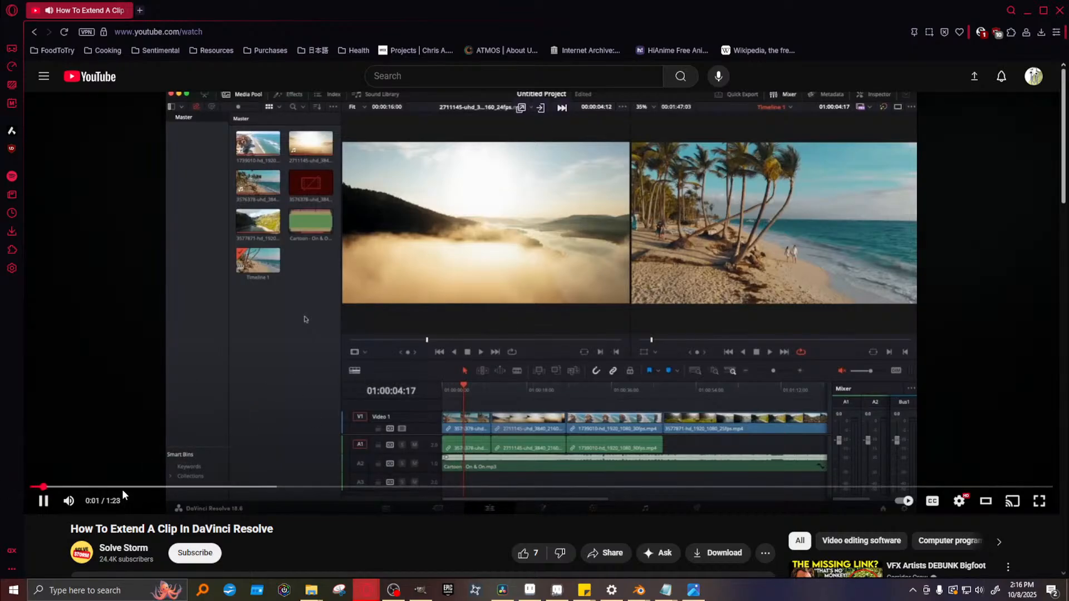
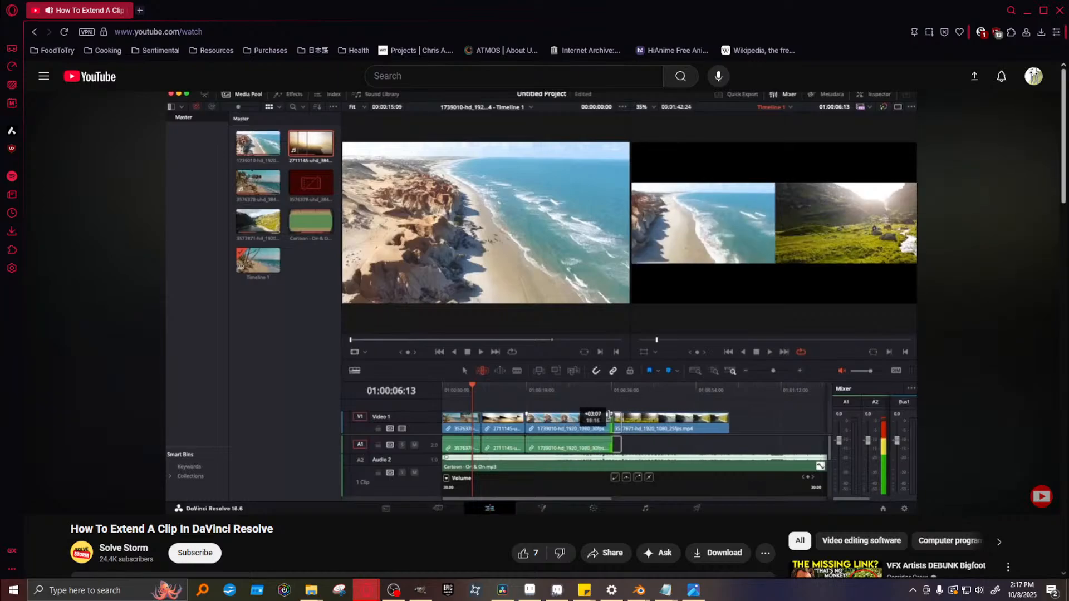
mouse_move(285, 366)
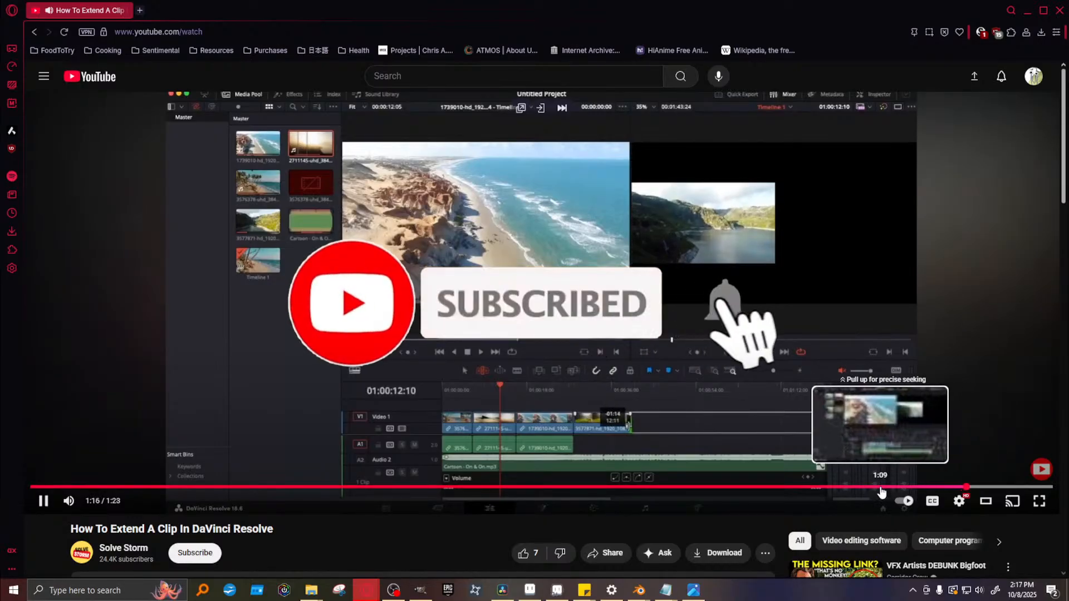
click(886, 488)
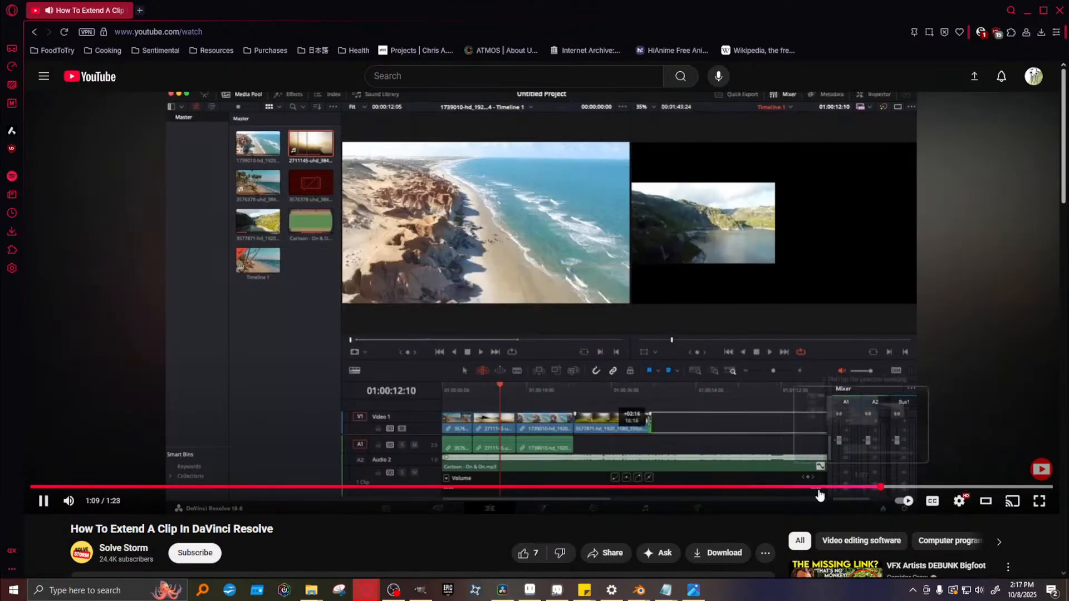
click(779, 487)
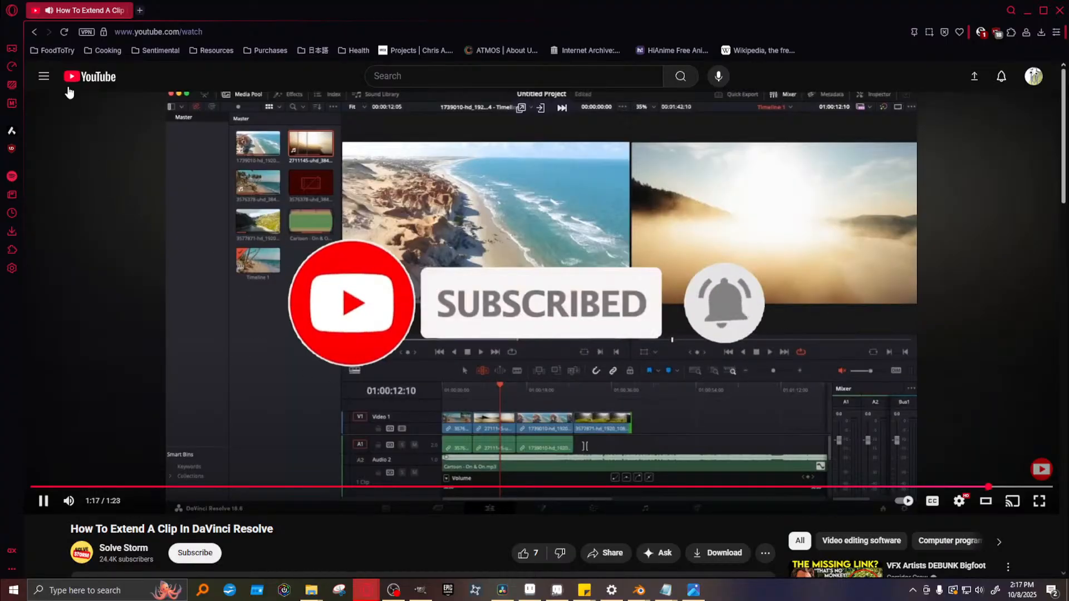
Go back to the search results and briefly open the video "Change Clip Duration - Davinci Resolve (The 3 Ways)"
click(34, 33)
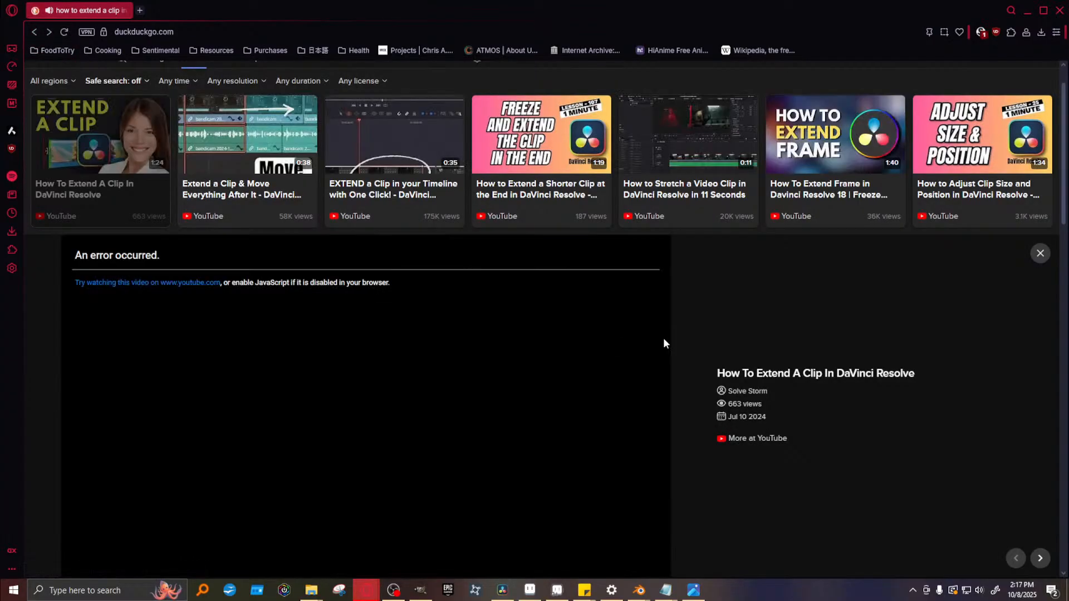
click(34, 33)
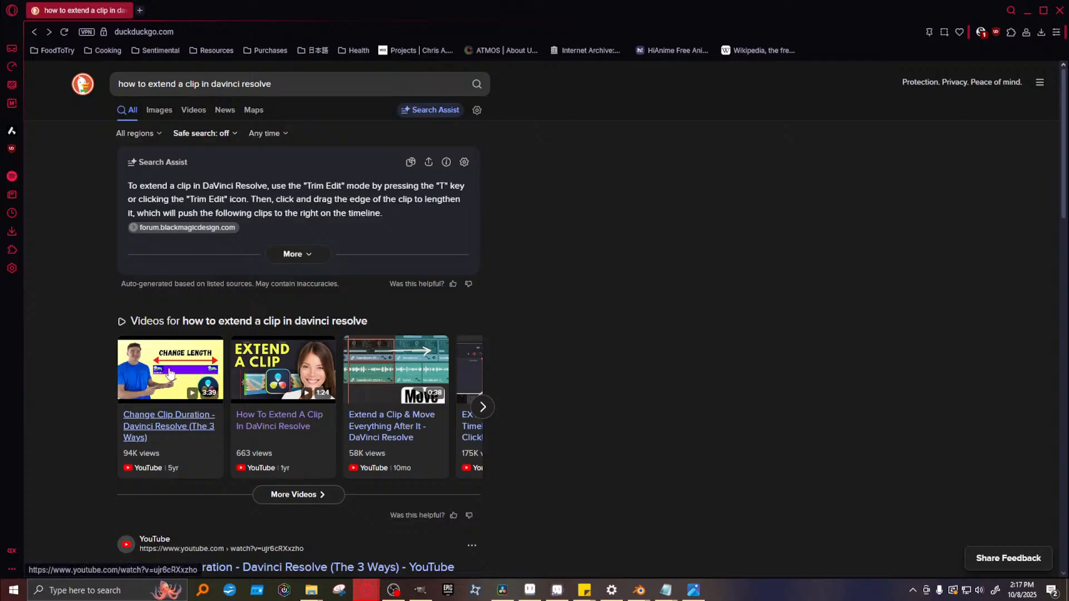
click(132, 394)
click(825, 376)
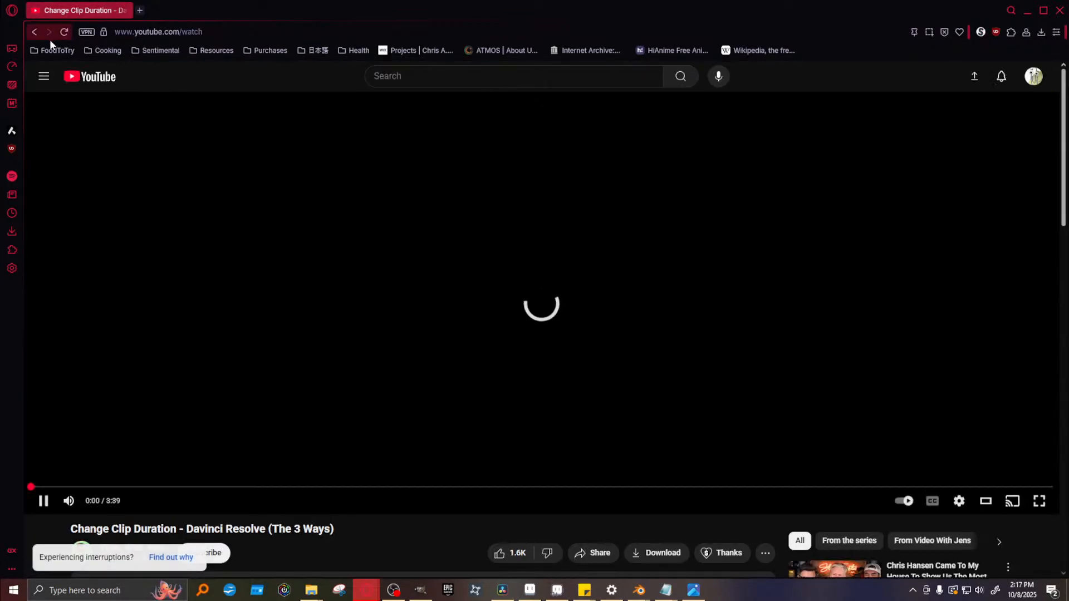
click(31, 33)
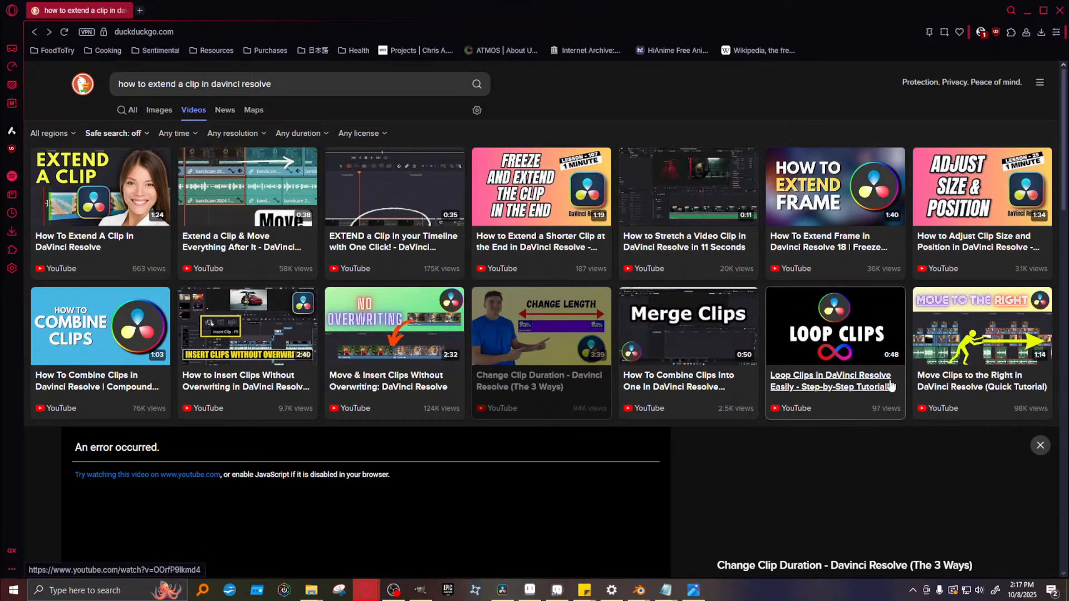
Open the tutorial "How To Extend Frame in Davinci Resolve 18 | Freeze Frame" and watch it through the Change Clip Speed freeze-frame part
click(850, 215)
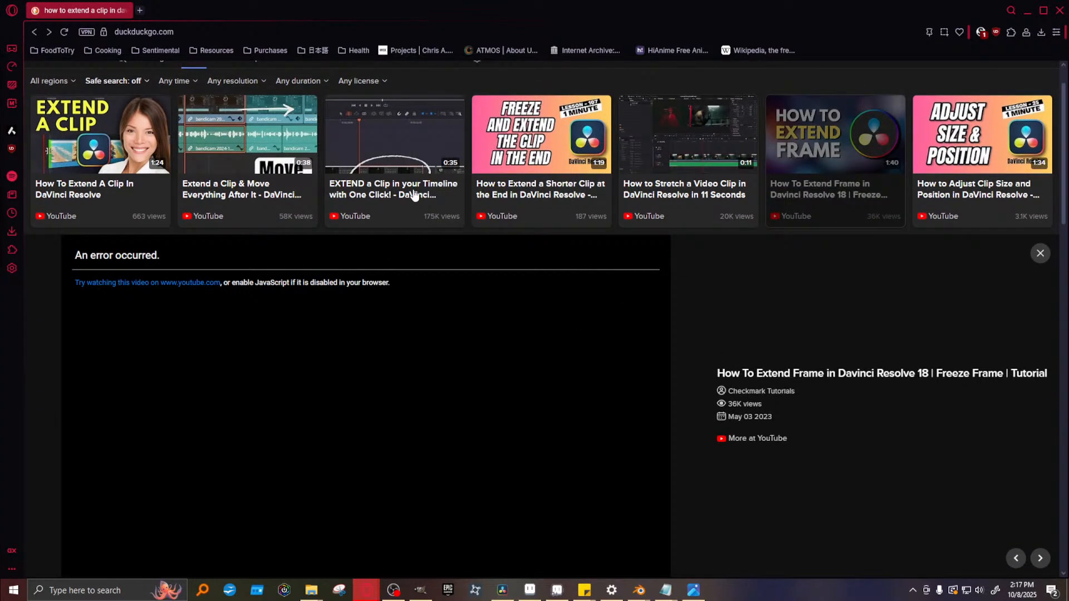
click(837, 373)
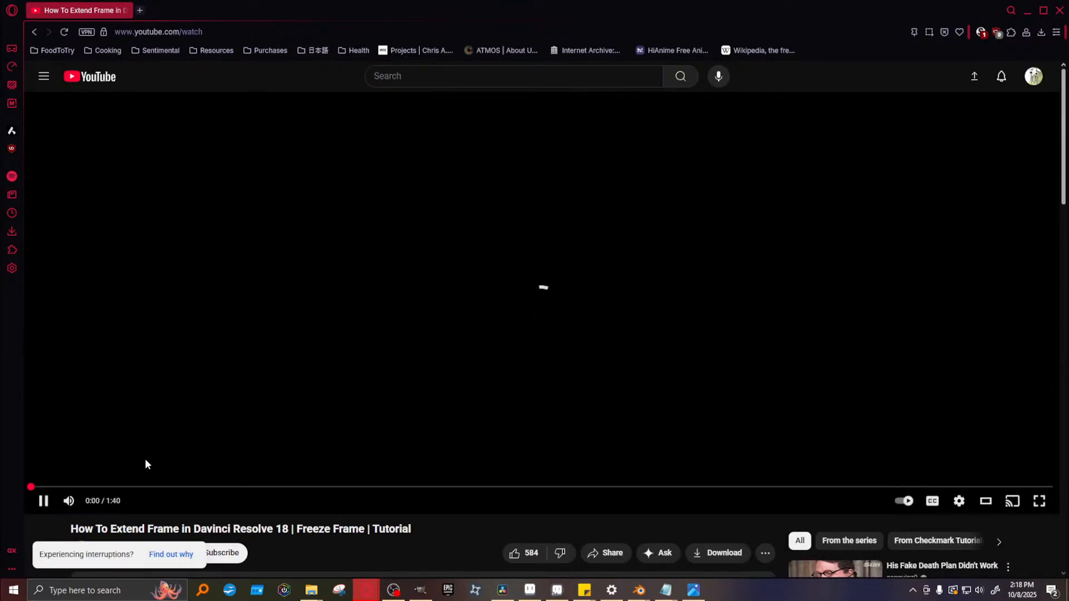
click(42, 499)
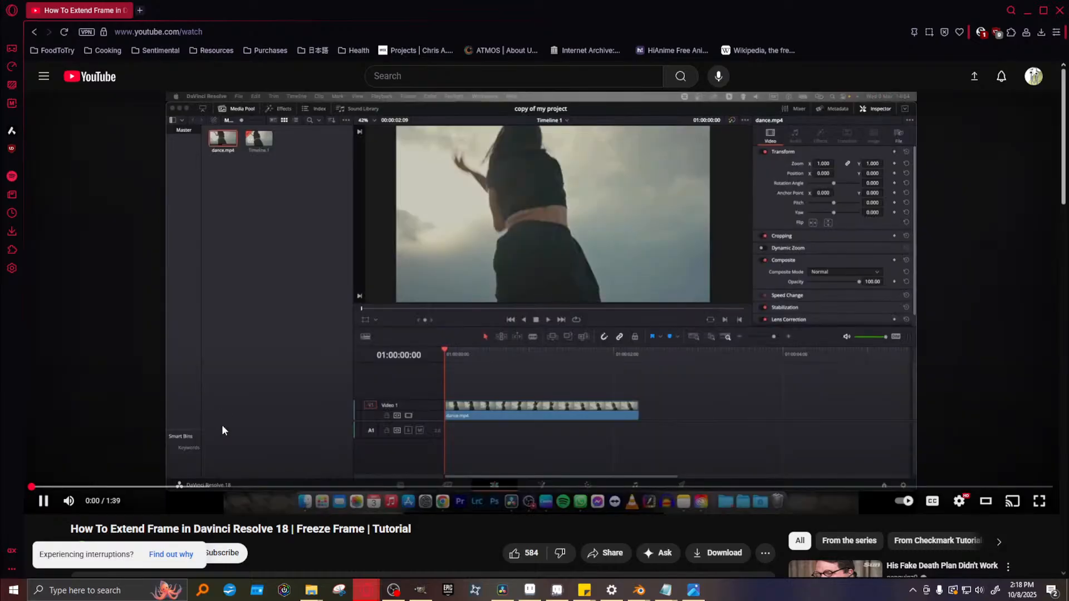
click(464, 315)
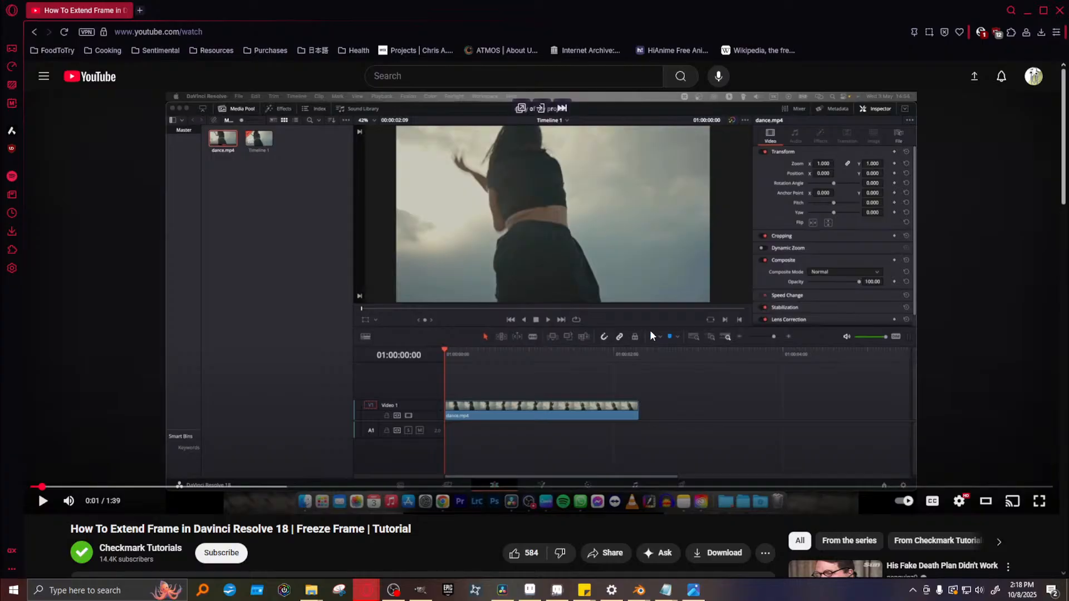
click(615, 327)
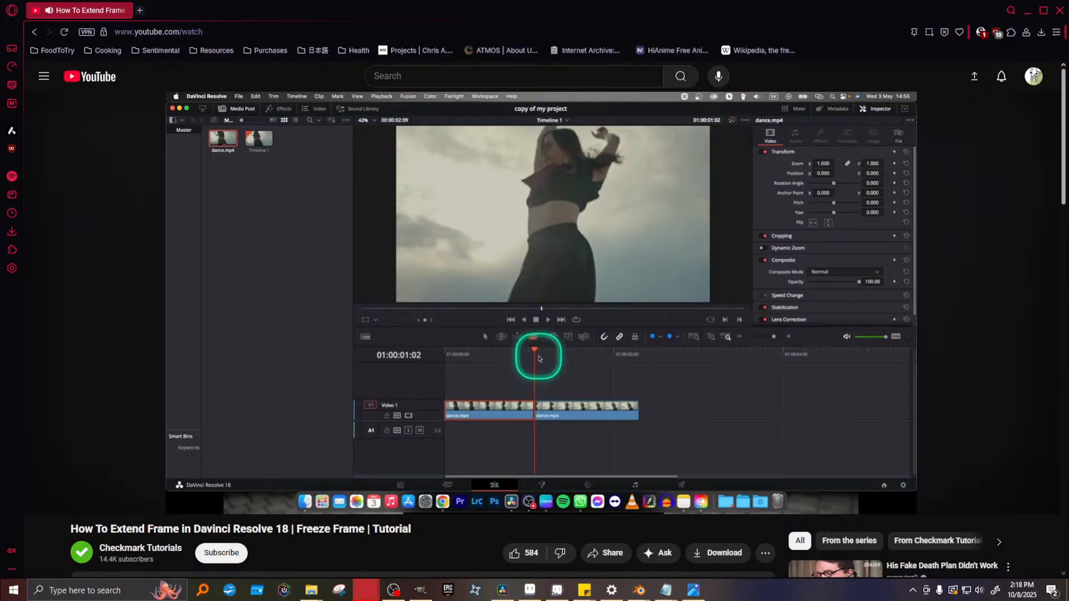
mouse_move(663, 277)
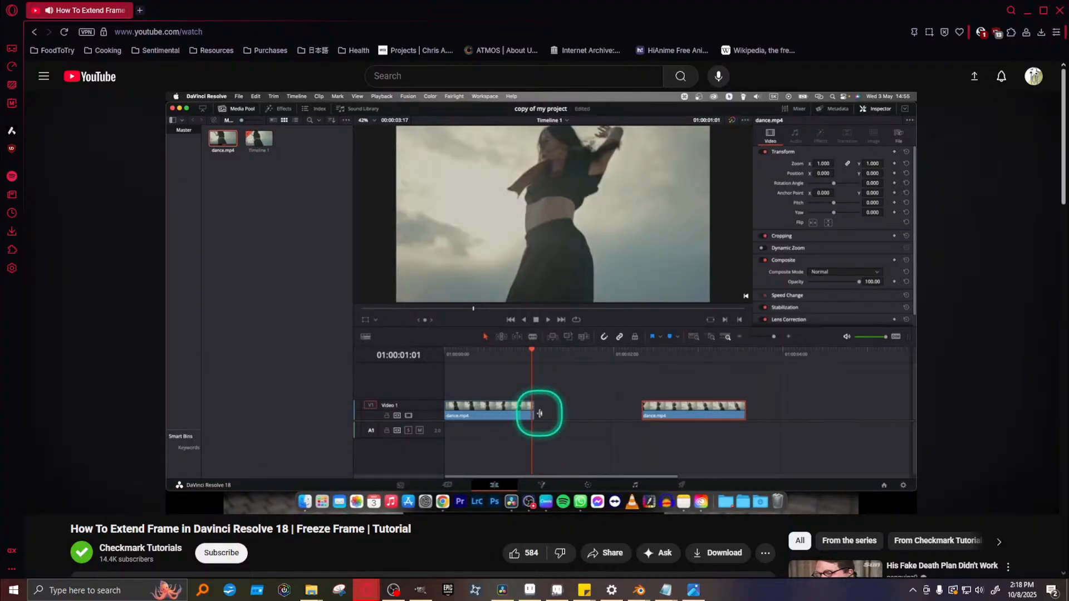
mouse_move(962, 382)
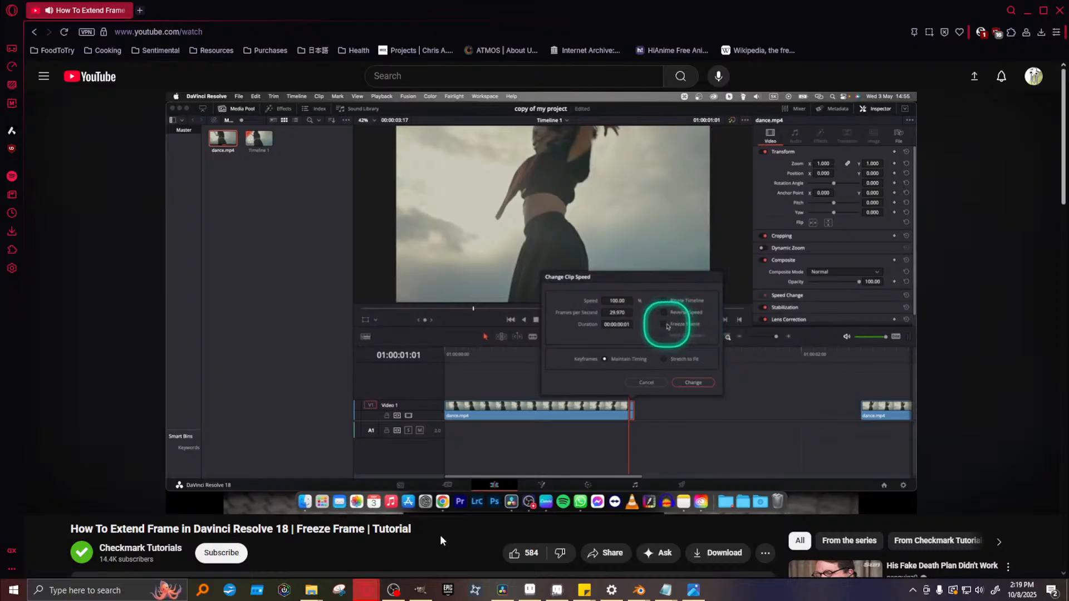
click(610, 347)
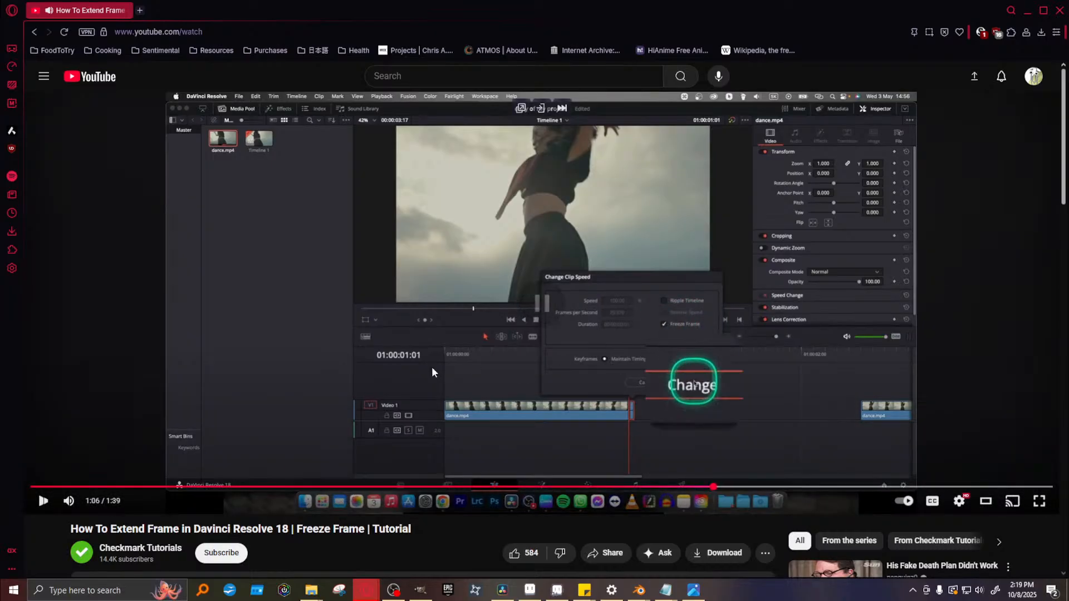
Return to DaVinci Resolve and inspect the foreground clip's Clip Attributes, leaving them without changes
key(alt+Tab)
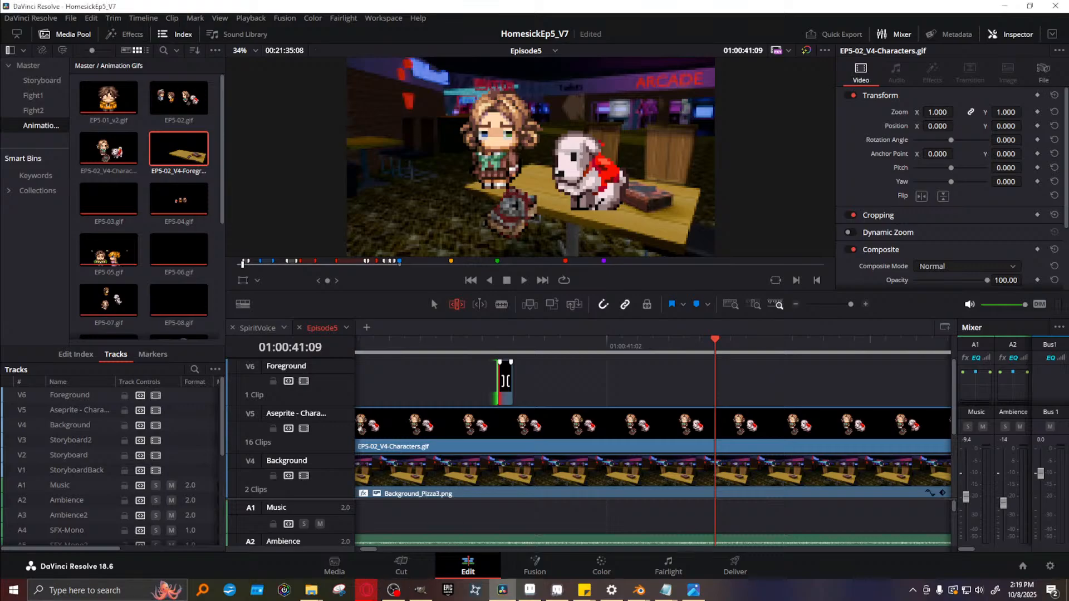
click(510, 385)
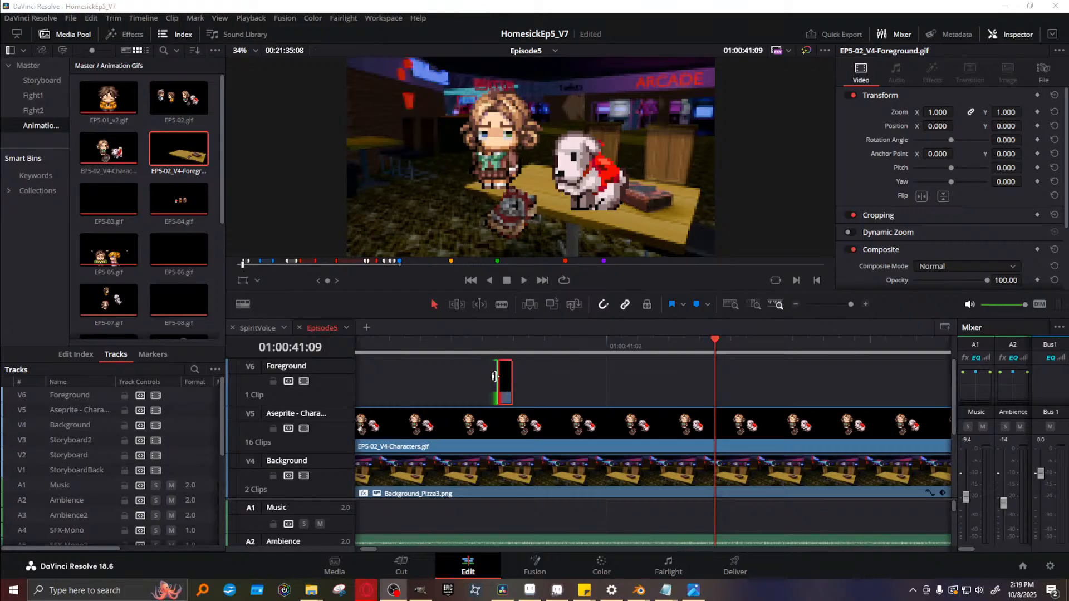
right_click(504, 383)
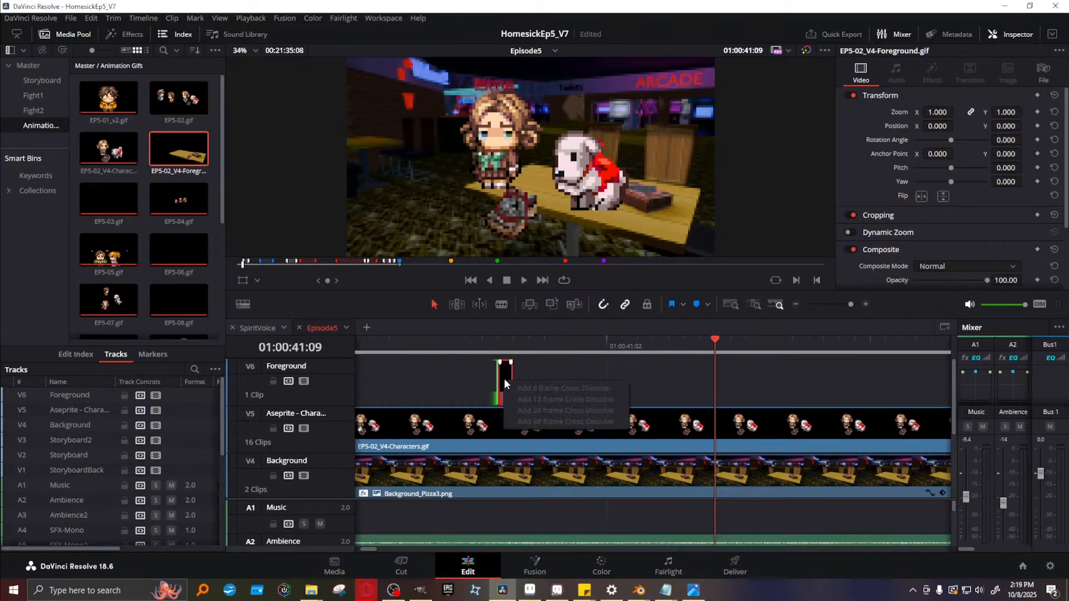
click(509, 366)
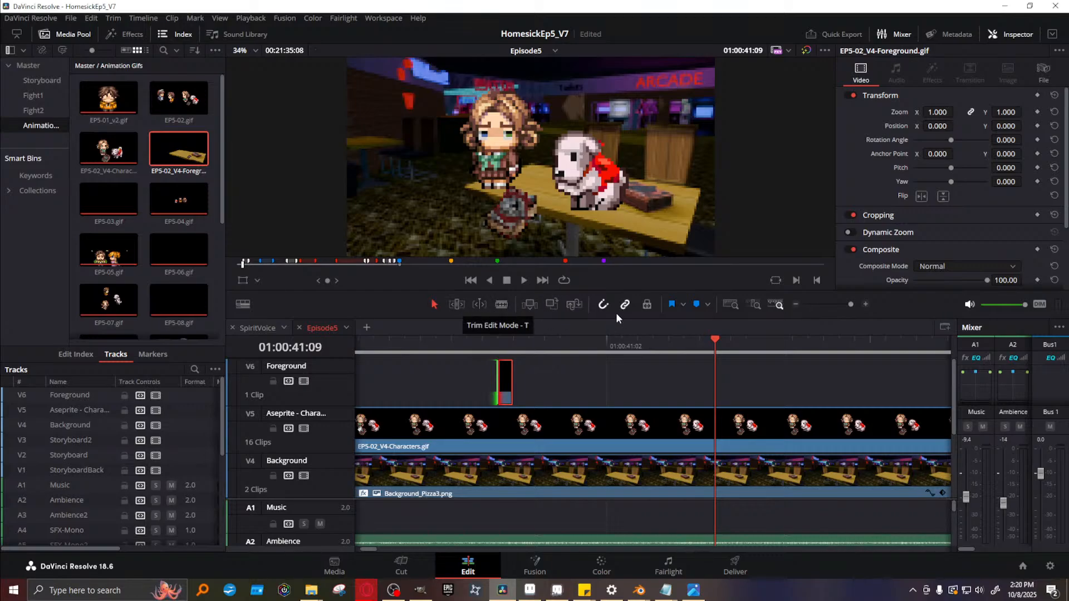
right_click(507, 380)
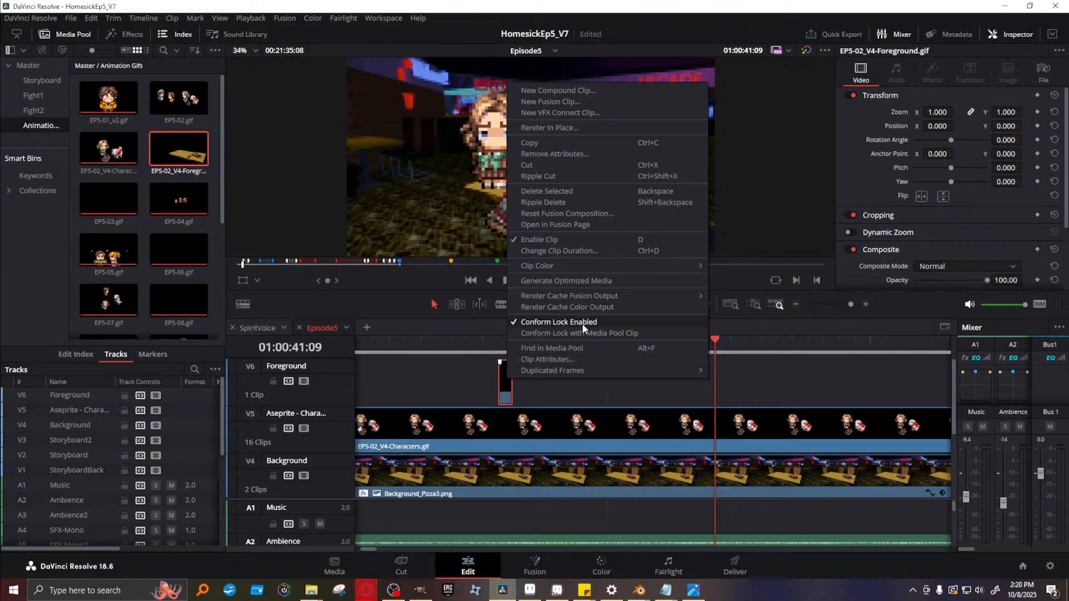
click(566, 359)
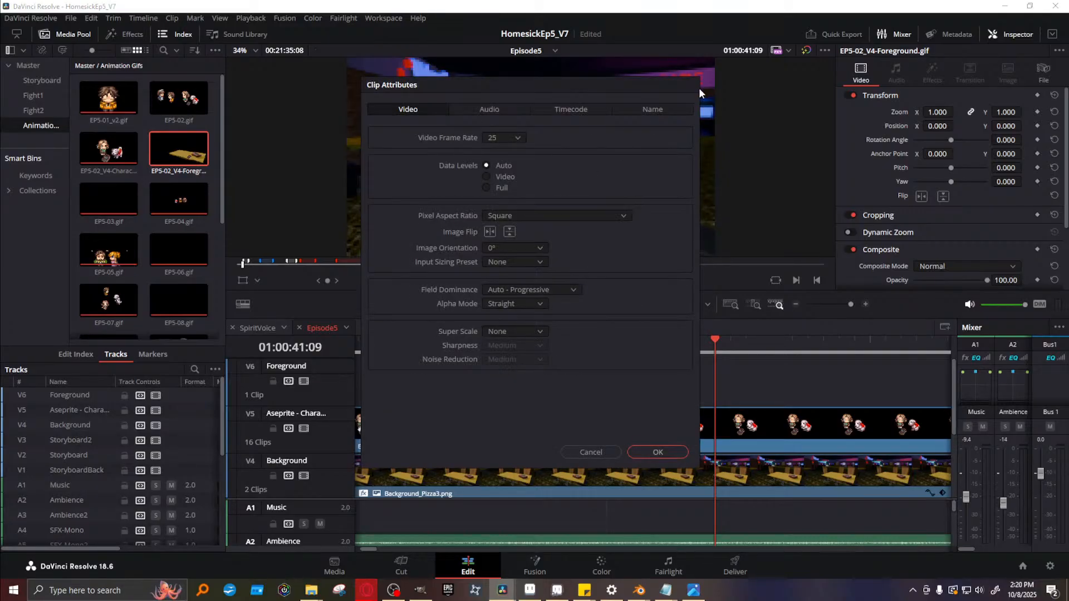
click(565, 451)
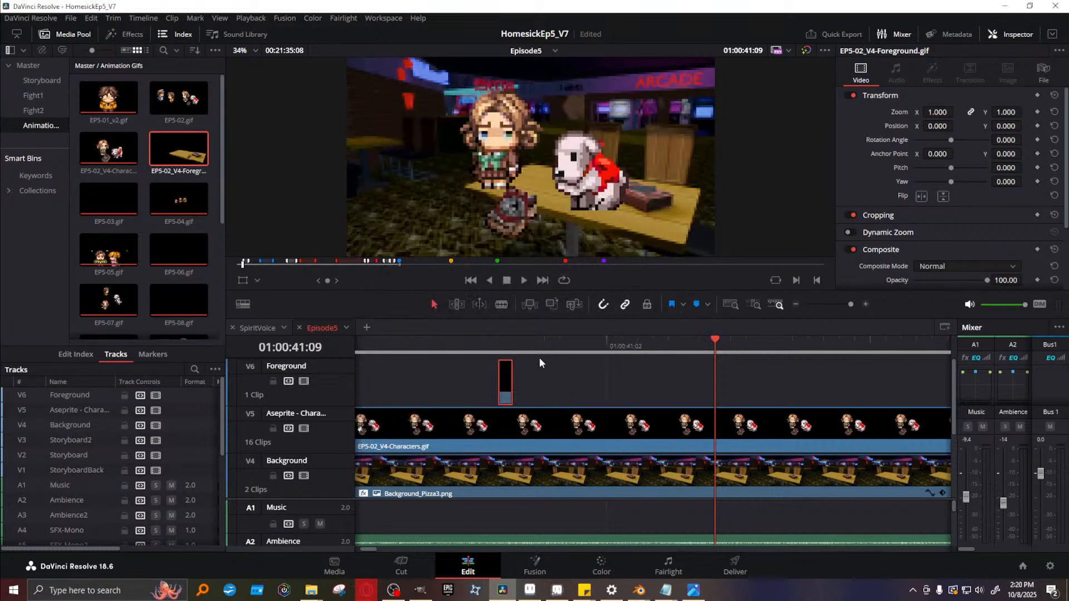
Change the foreground clip's duration to 24 frames, using the Frames format
right_click(505, 375)
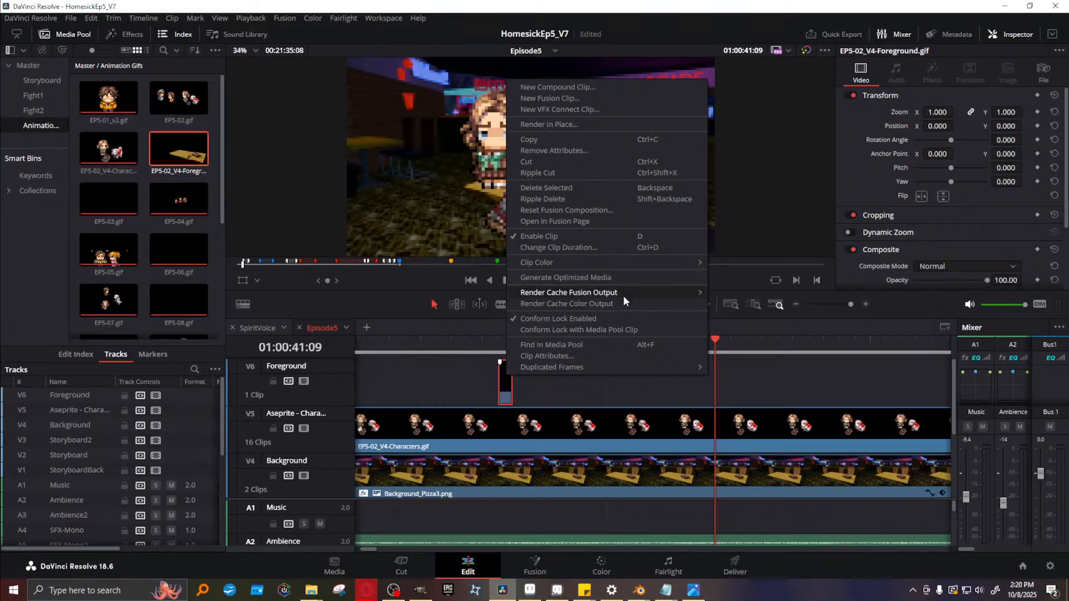
click(586, 247)
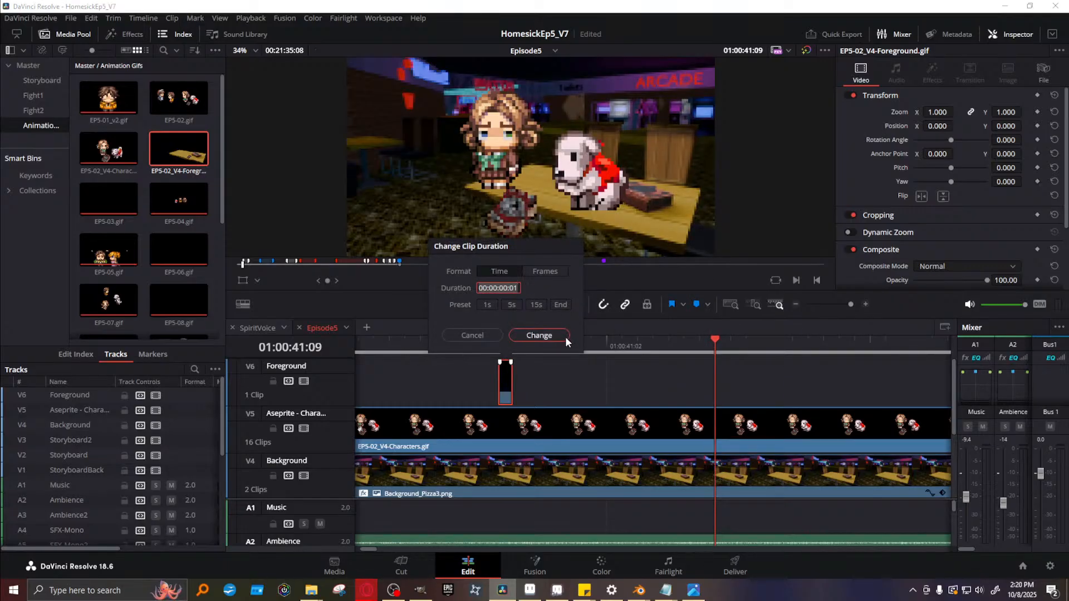
click(549, 271)
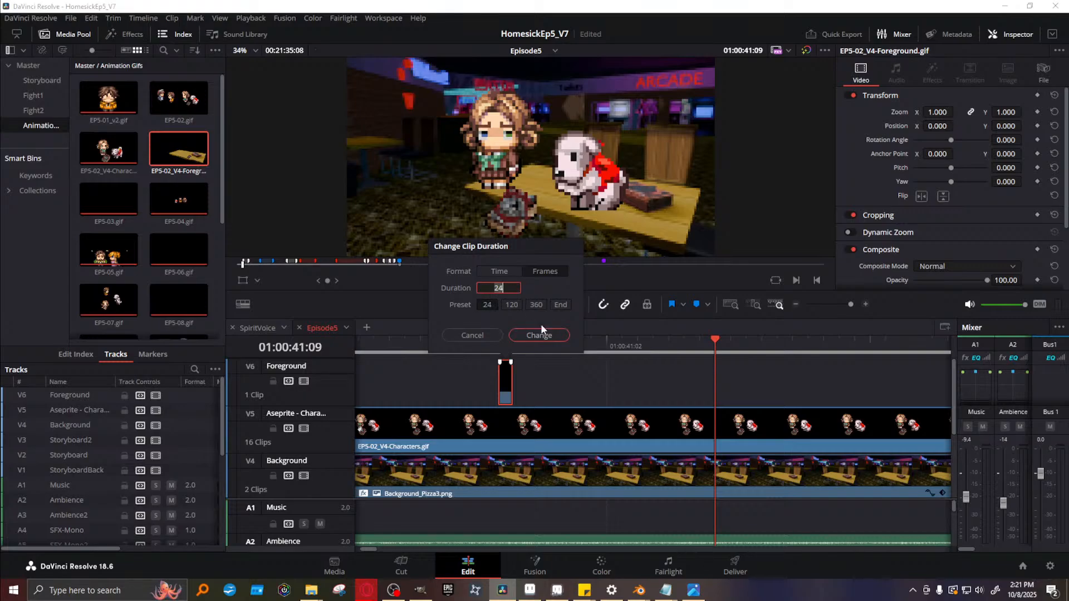
click(557, 333)
scroll(656, 371, down, 1)
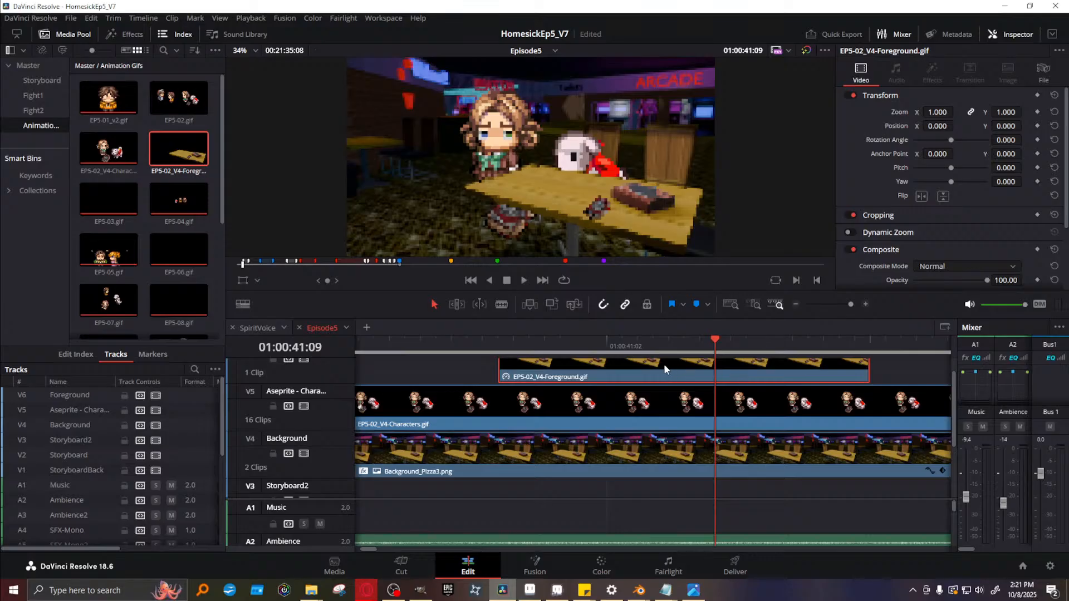
Change the foreground clip's duration to 120 frames
right_click(643, 373)
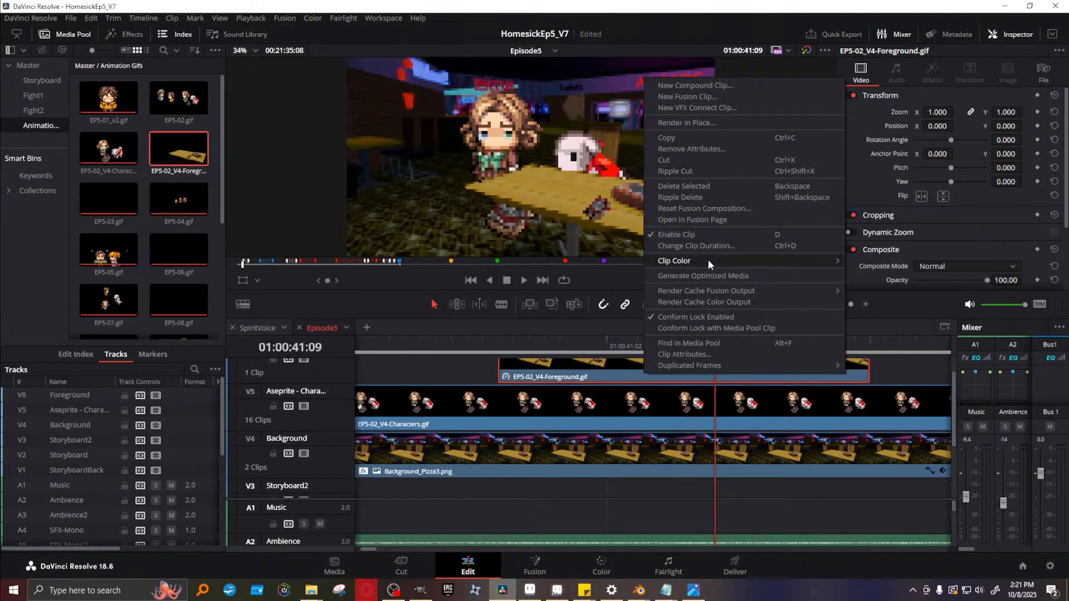
click(710, 243)
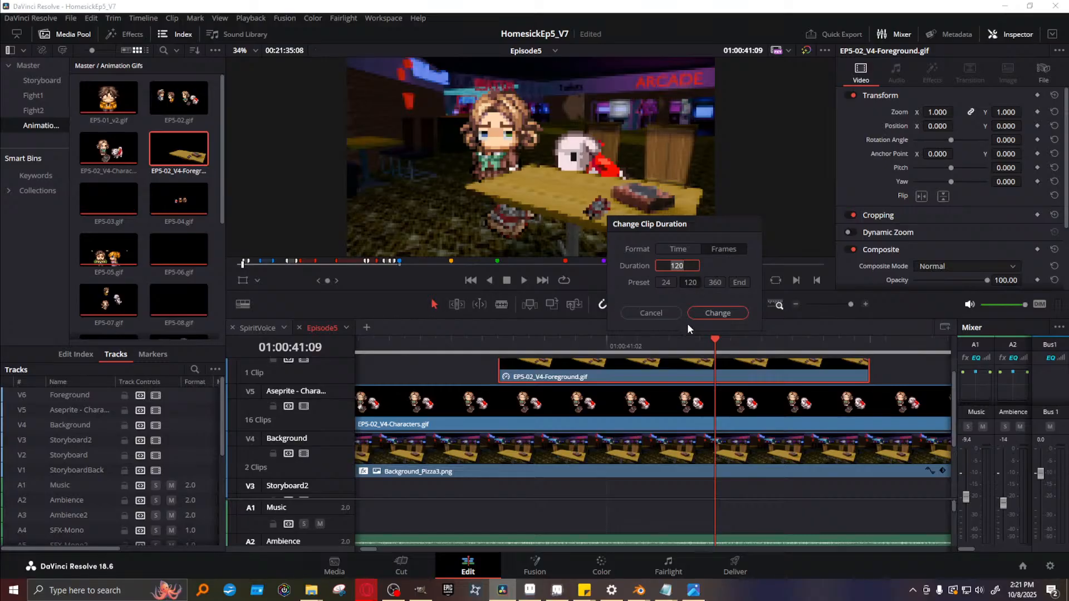
click(717, 313)
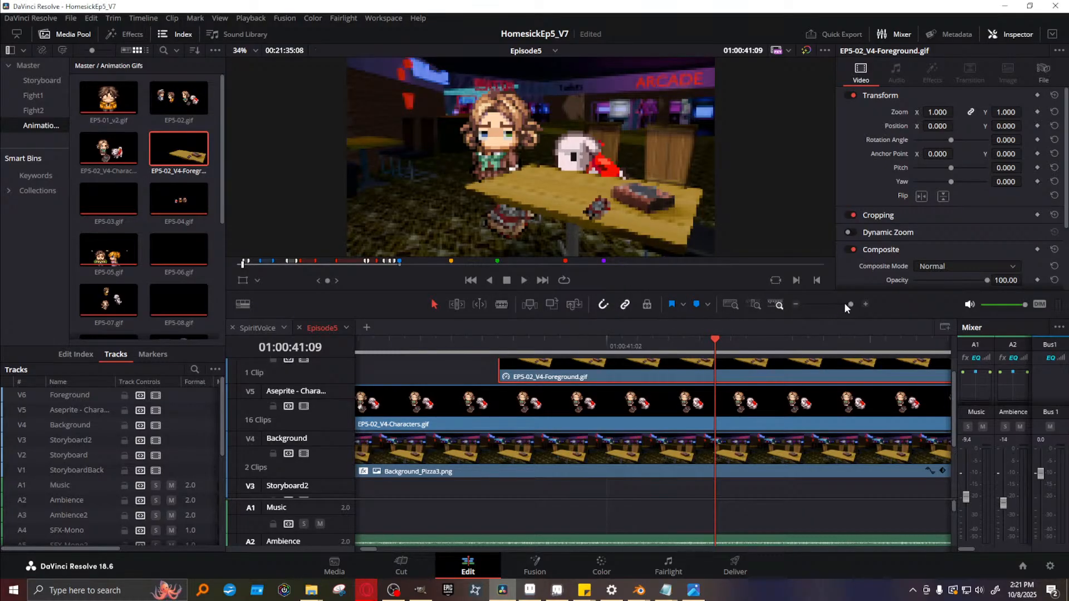
Move the foreground clip earlier on its track so it starts together with the EP5-02_V4-Characters.gif and Background_Pizza3 clips
drag(844, 303, 837, 303)
click(590, 339)
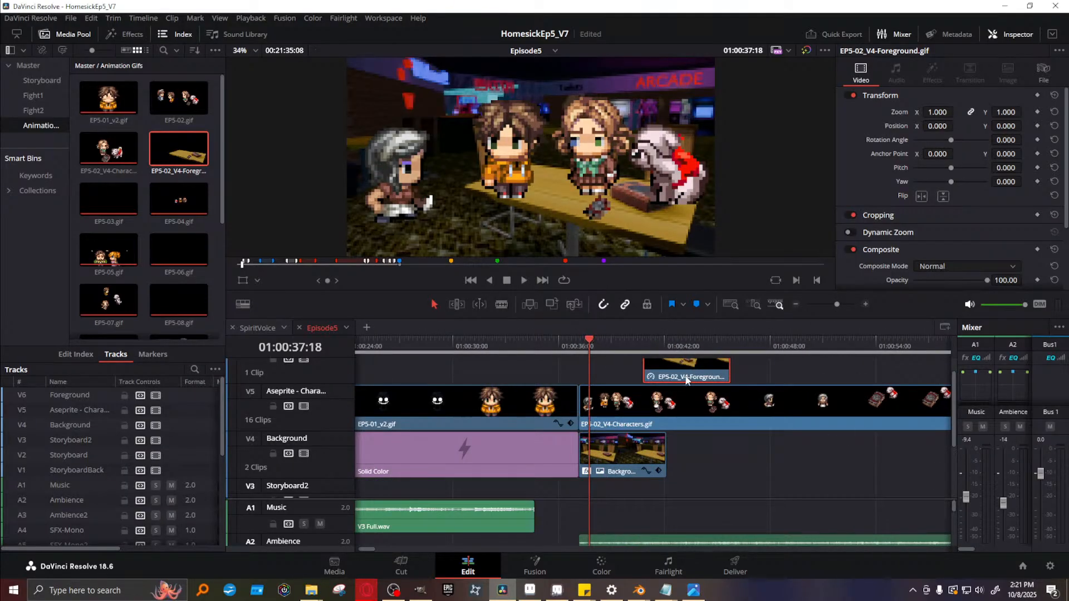
drag(678, 379, 615, 381)
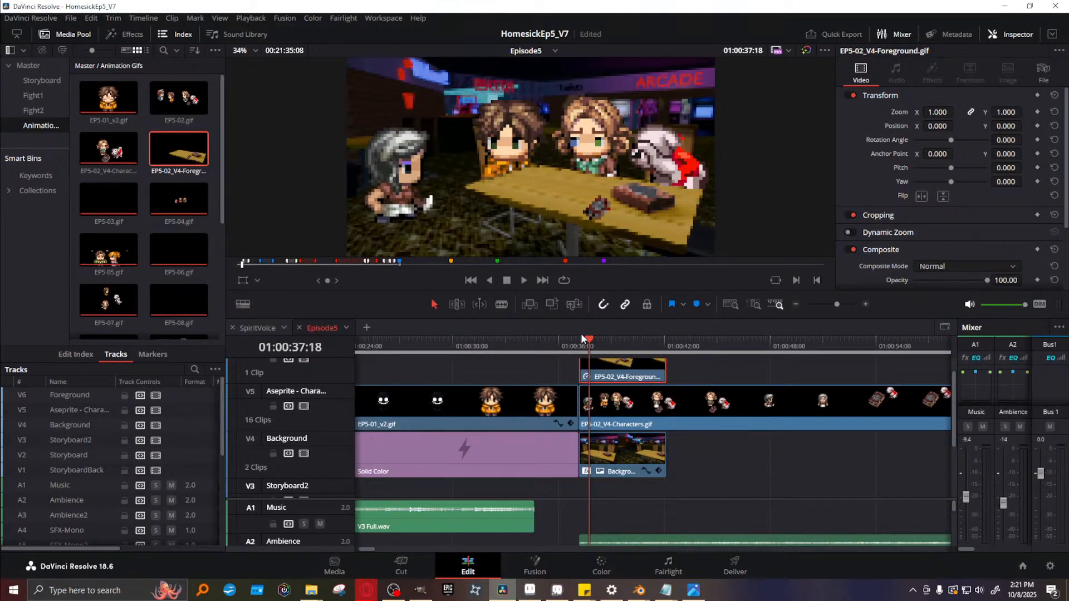
Locate the change of shot and trim the foreground clip's end back to it, at about 01:00:39:12
drag(597, 335, 616, 334)
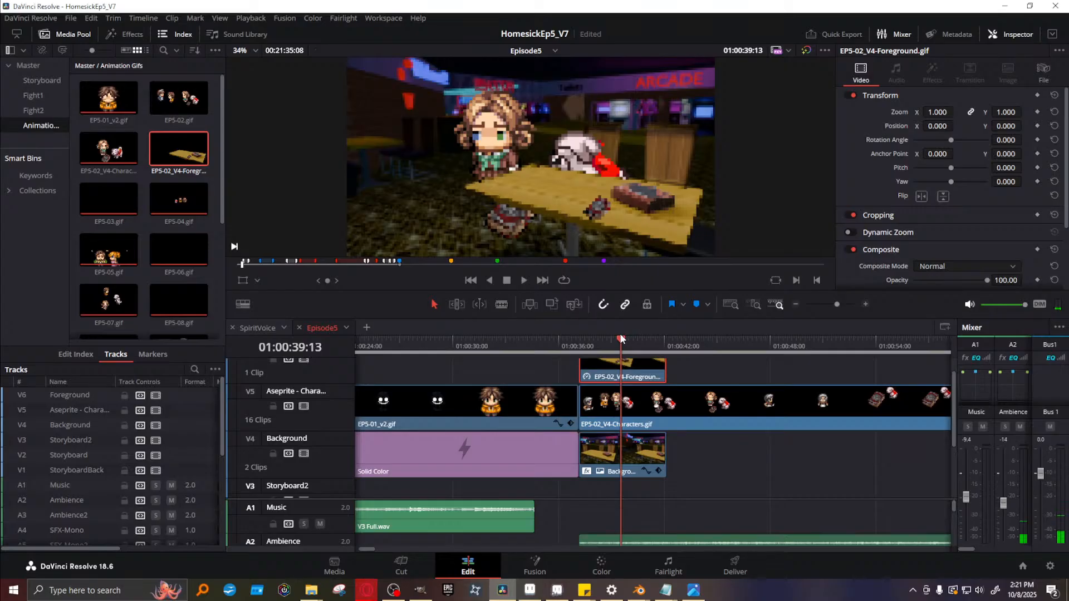
click(611, 332)
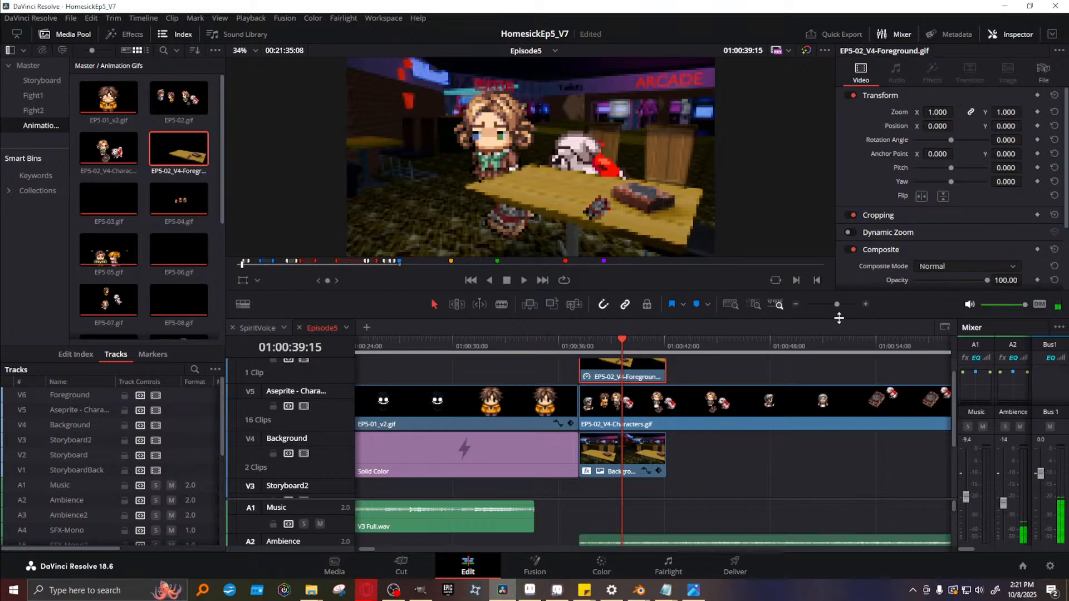
key(space)
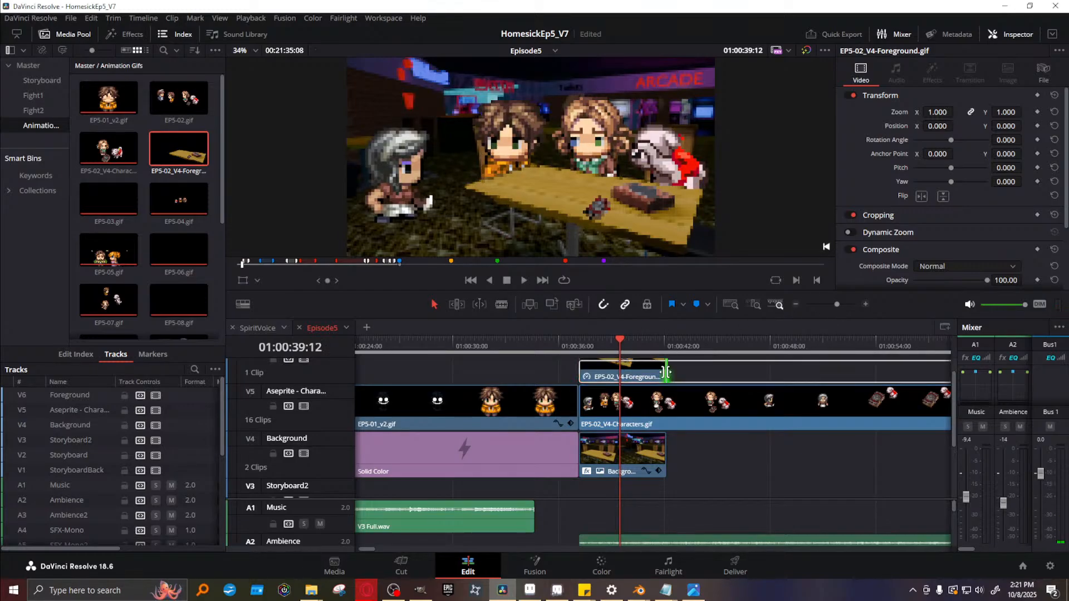
drag(664, 375, 622, 375)
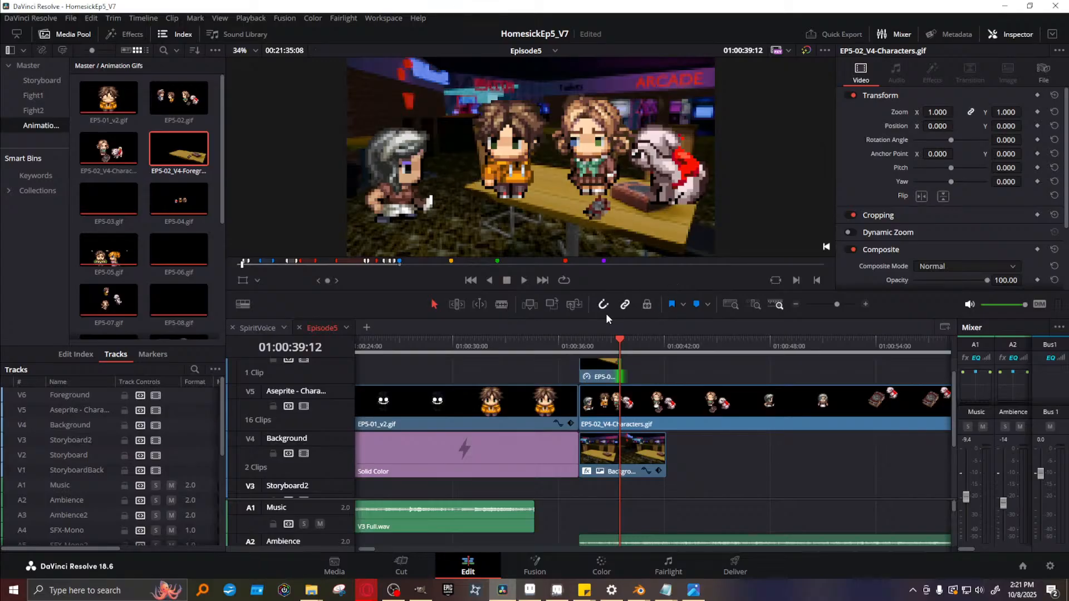
key(Right)
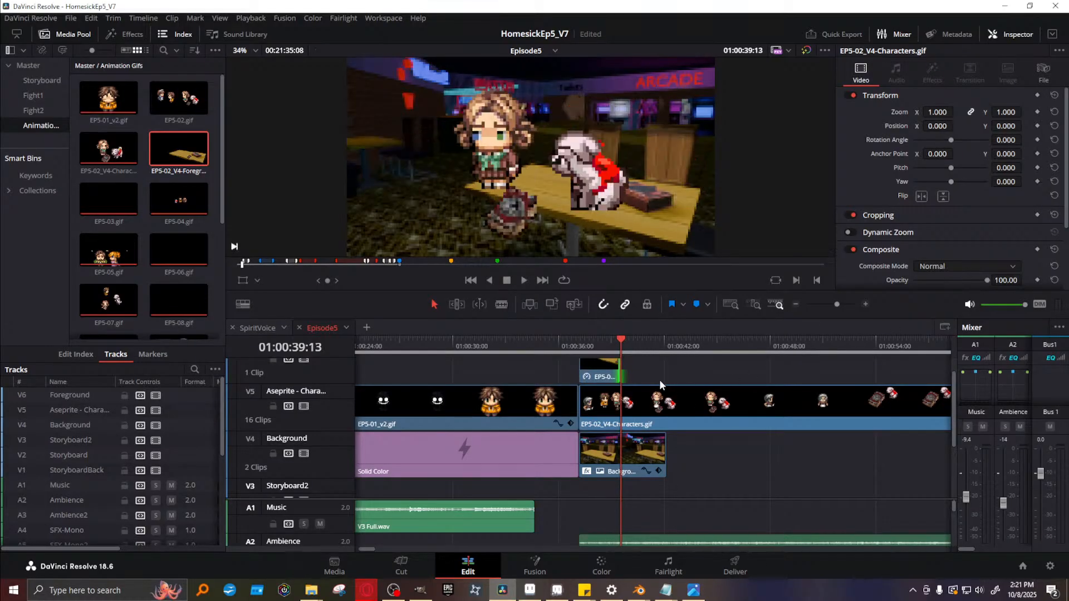
drag(835, 302, 838, 302)
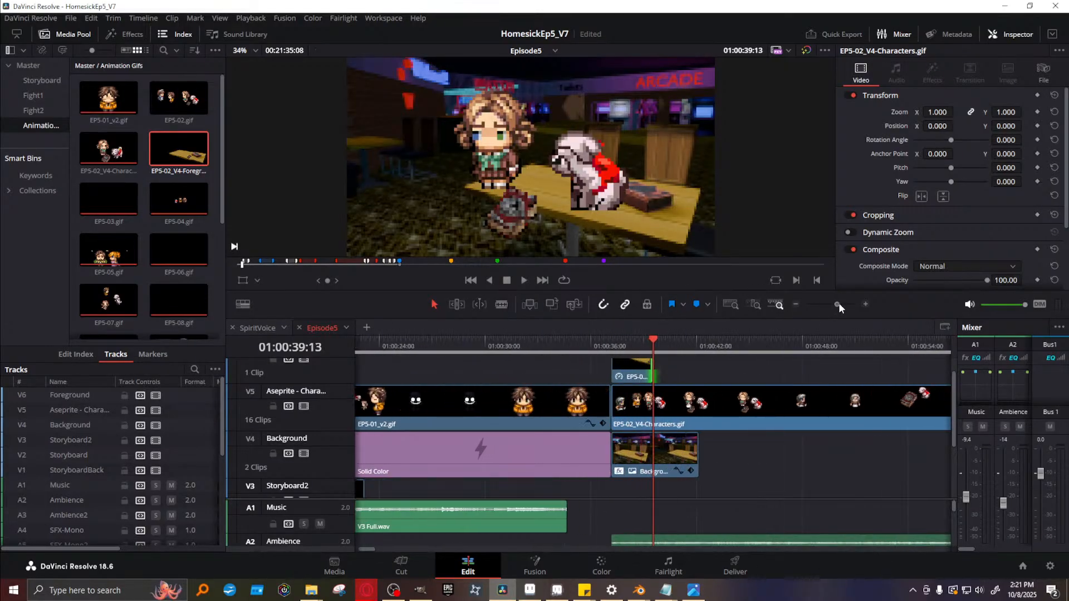
click(654, 377)
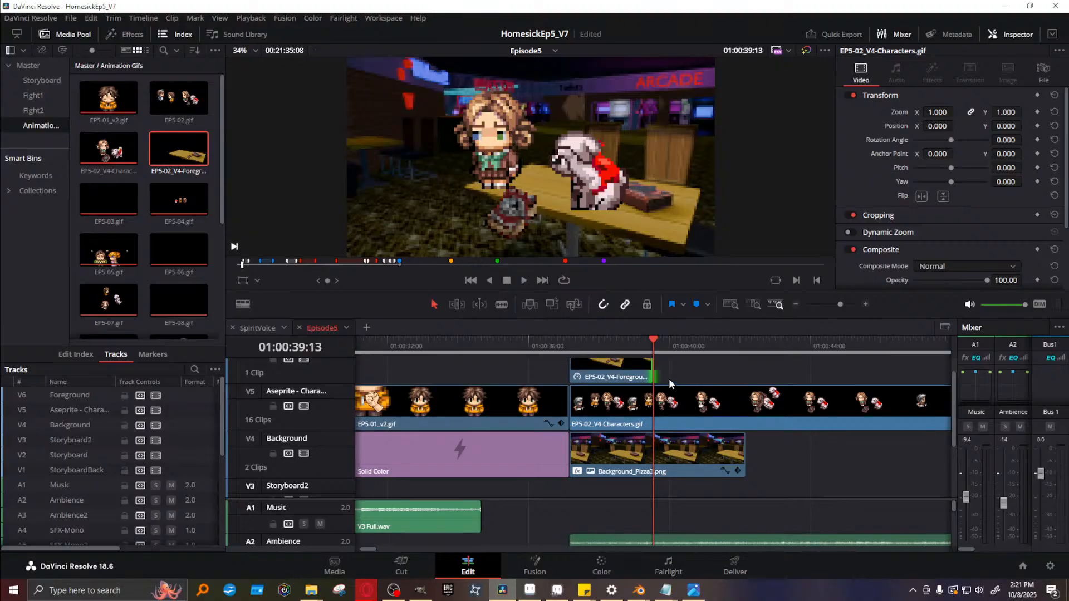
Scrub through the trimmed foreground clip to check how the table covers the seated characters
drag(628, 337, 615, 340)
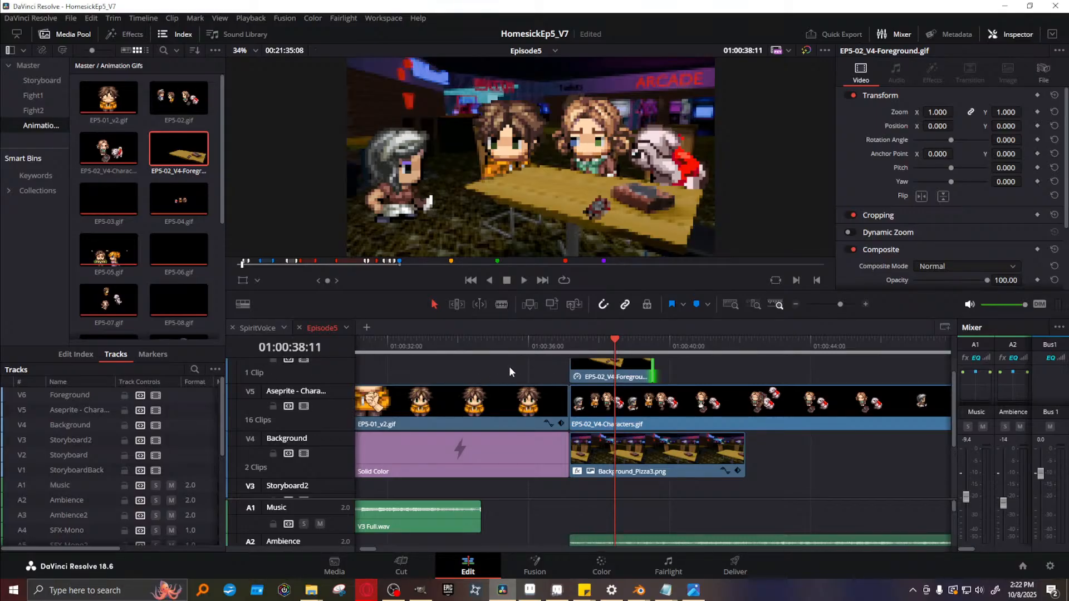
click(571, 335)
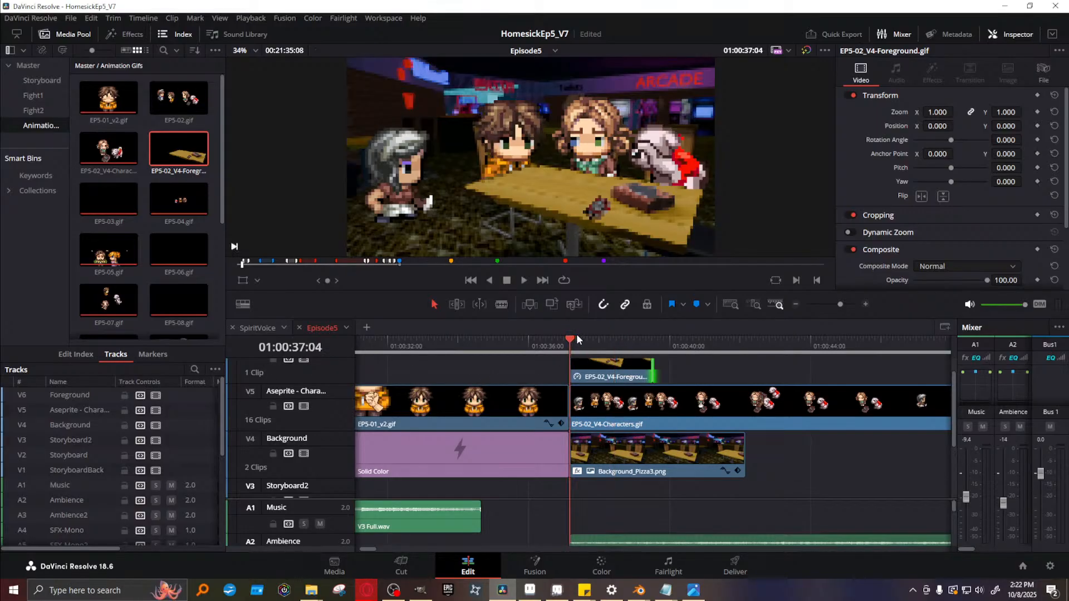
click(637, 336)
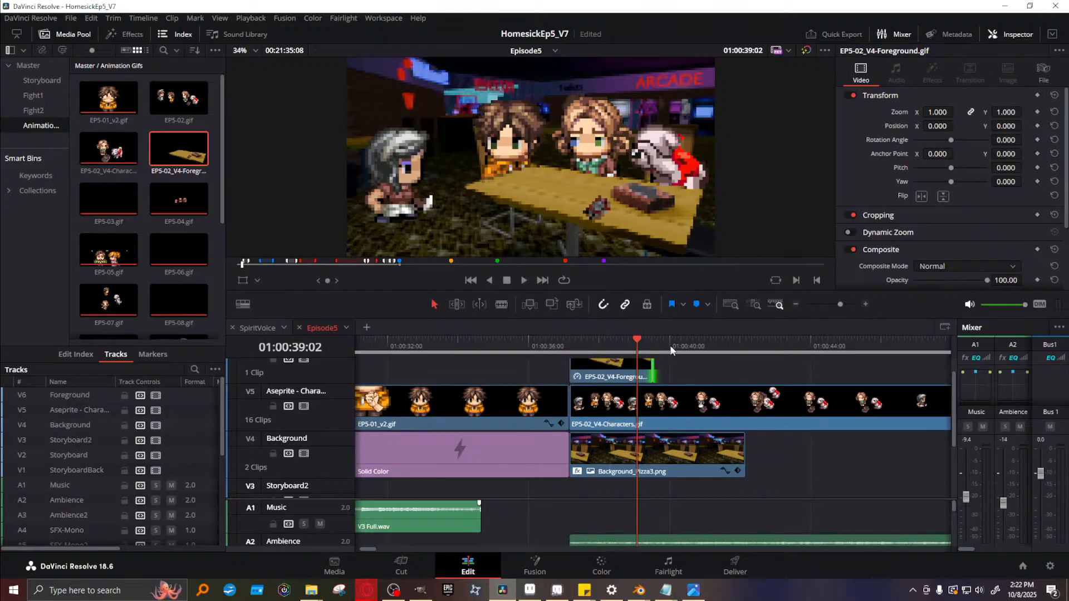
scroll(741, 379, up, 1)
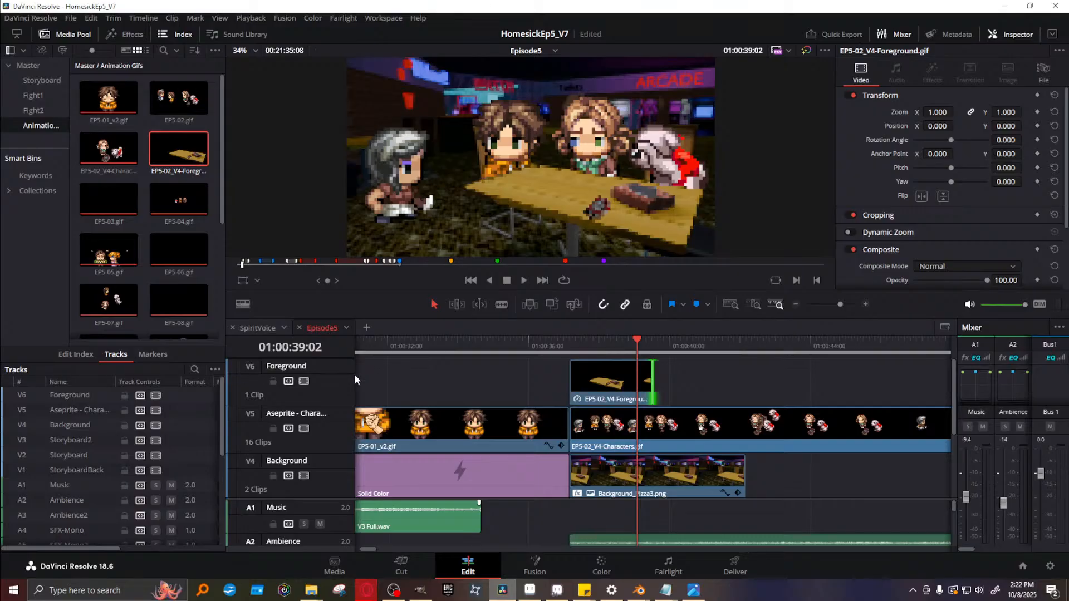
double_click(322, 363)
click(207, 225)
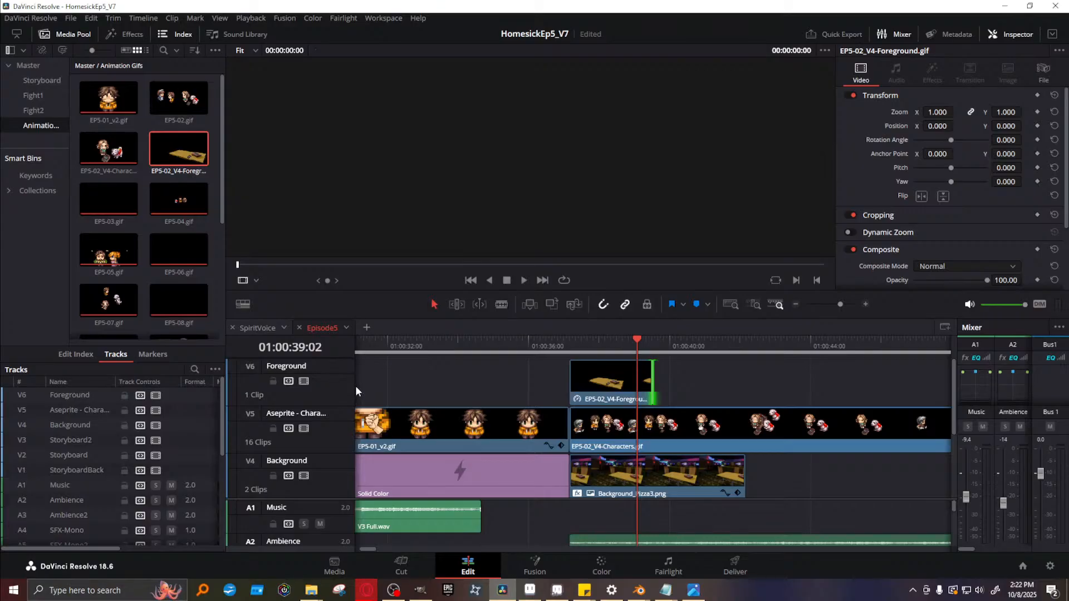
Play the scene from 01:00:37:04 and again from 01:00:39:04 to check the foreground's cut-off at the shot change
click(652, 340)
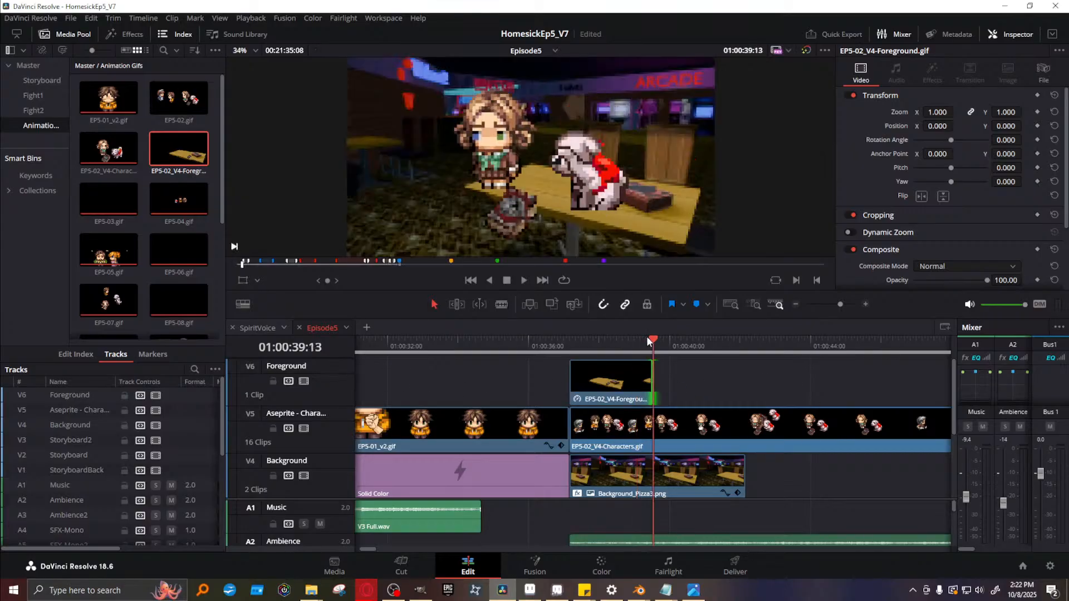
drag(653, 340, 570, 338)
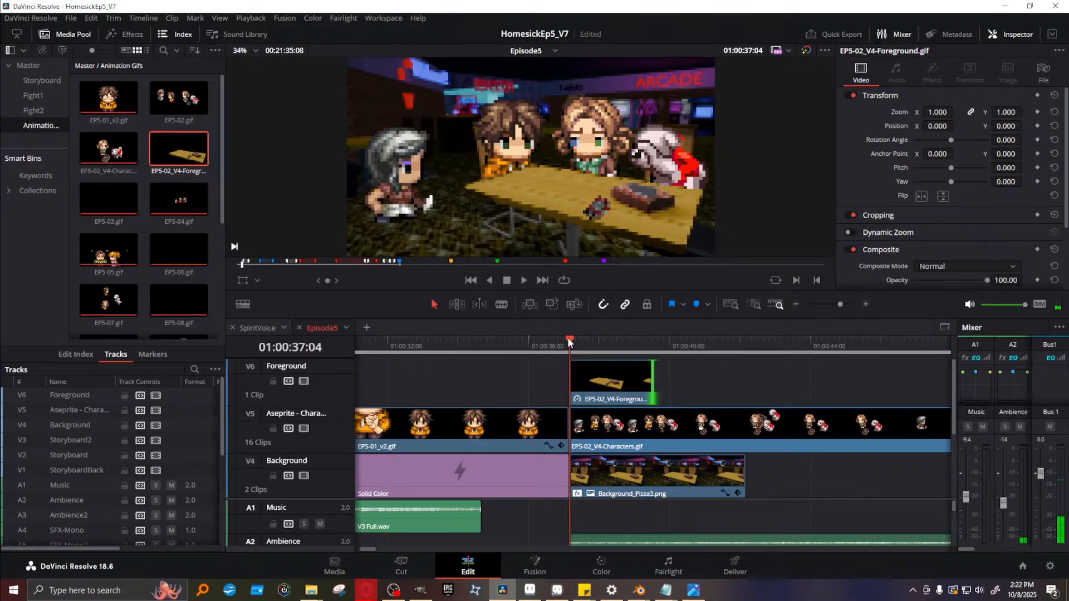
click(522, 281)
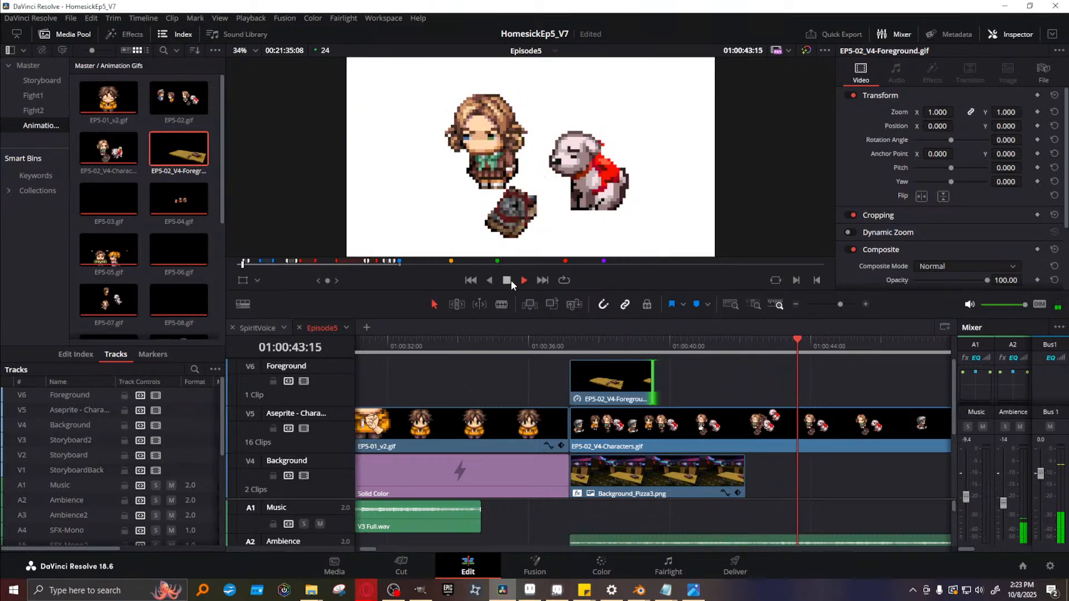
click(510, 279)
click(633, 341)
drag(633, 341, 639, 341)
click(619, 363)
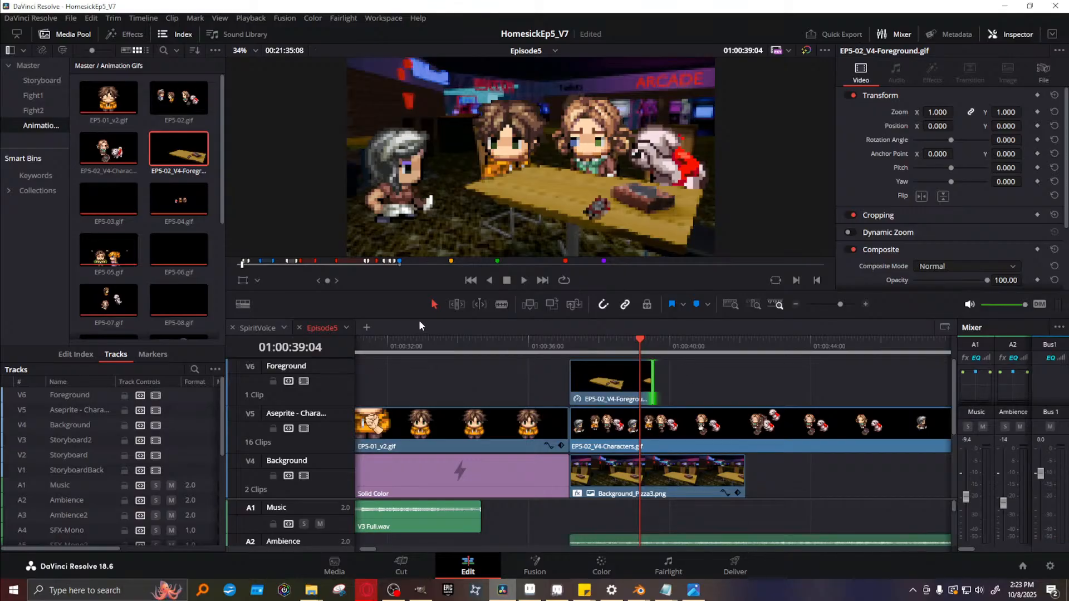
click(522, 281)
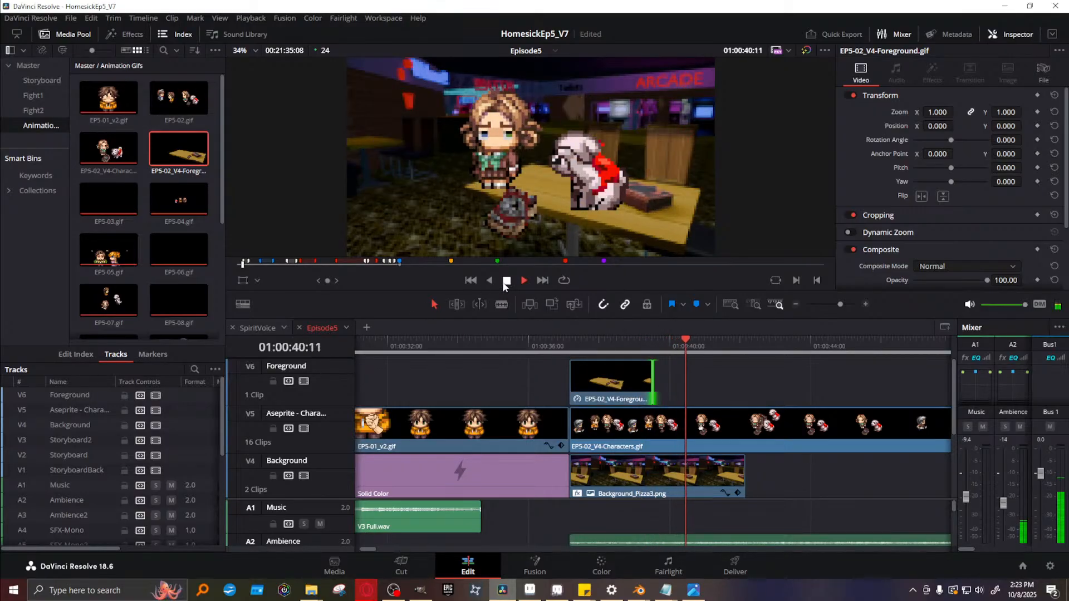
click(504, 283)
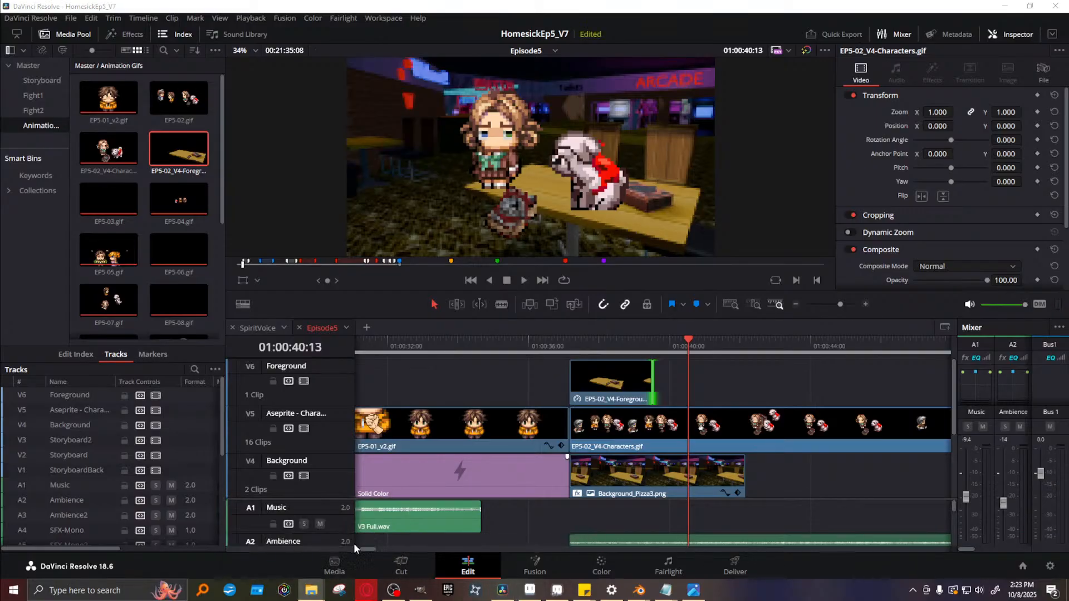
View EP5-02_V4-Characters.gif in the image viewer and check its frames around the shot change in the timeline
key(q)
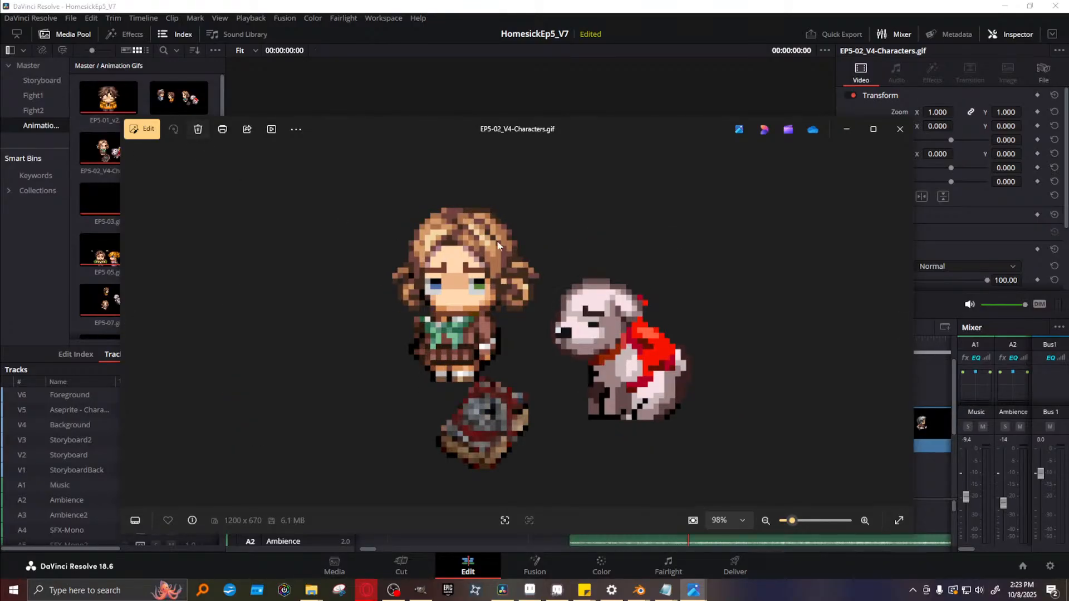
click(900, 129)
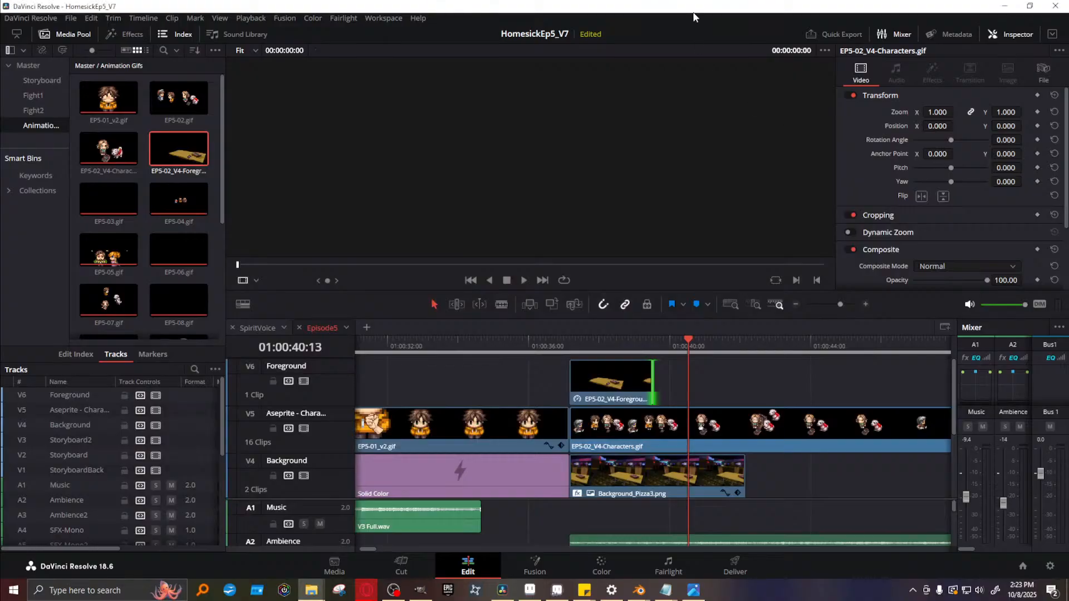
click(588, 339)
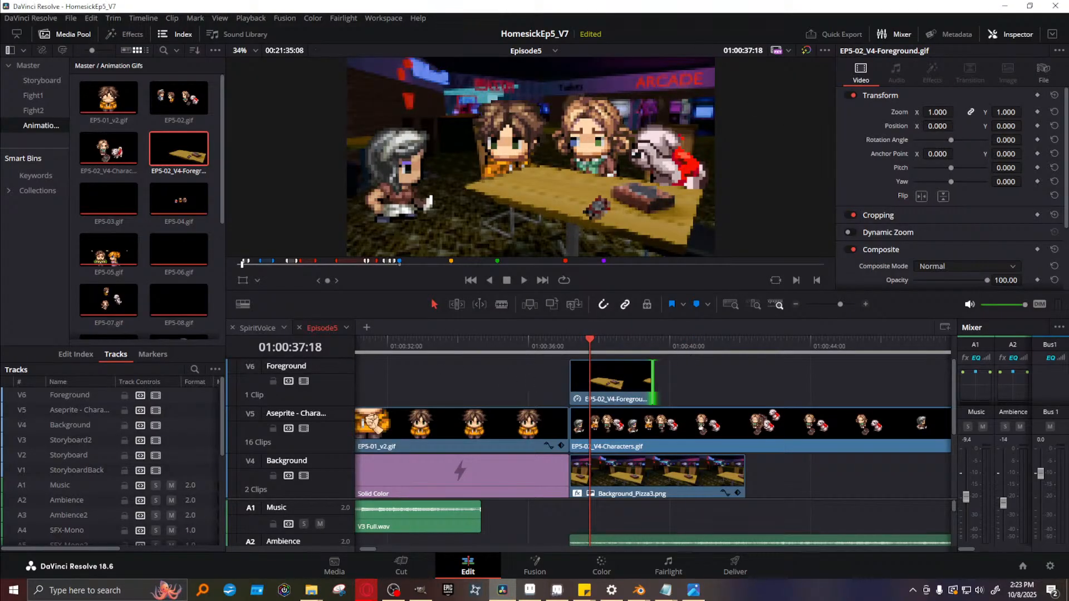
double_click(763, 426)
drag(634, 349, 678, 341)
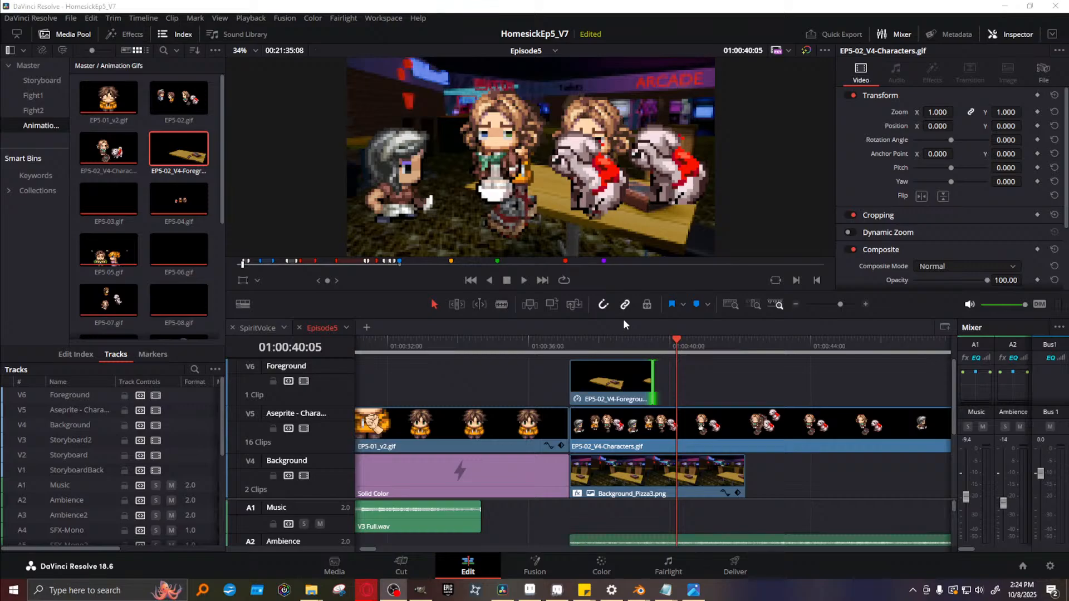
click(605, 341)
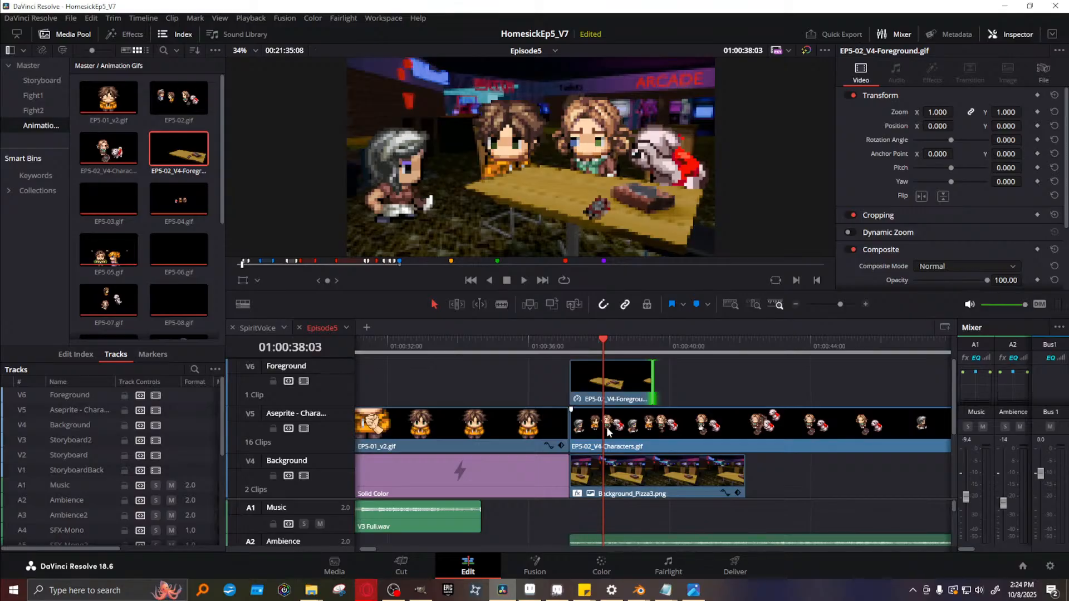
Switch to Aseprite, make the Waitress, Toshi, Chitoge, Hiro and Background layers of EP5-02_V4 visible, and return to DaVinci Resolve
click(531, 591)
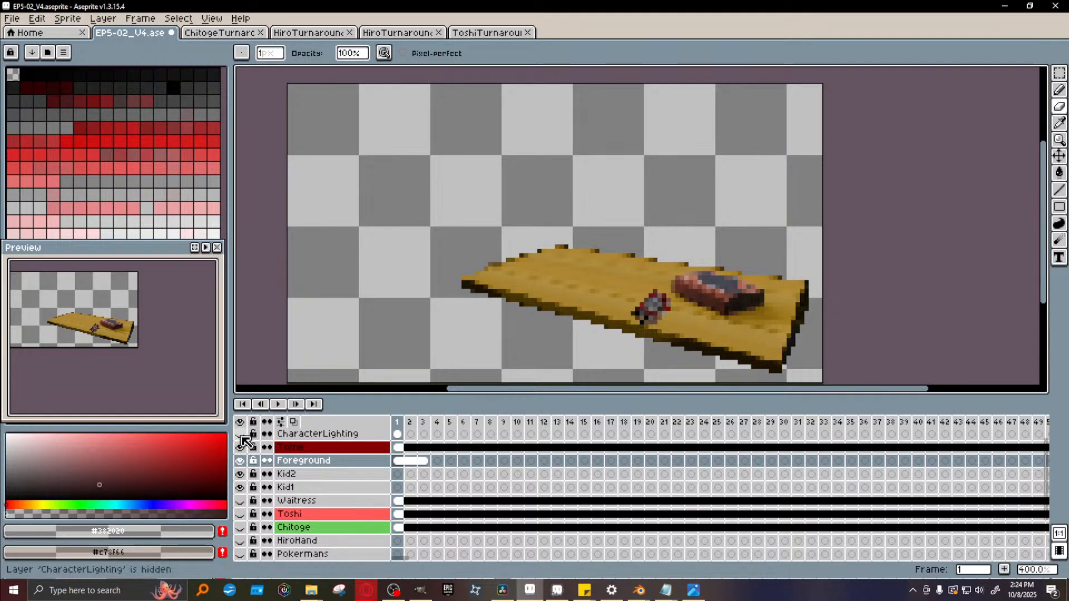
scroll(241, 475, up, 1)
scroll(245, 478, down, 1)
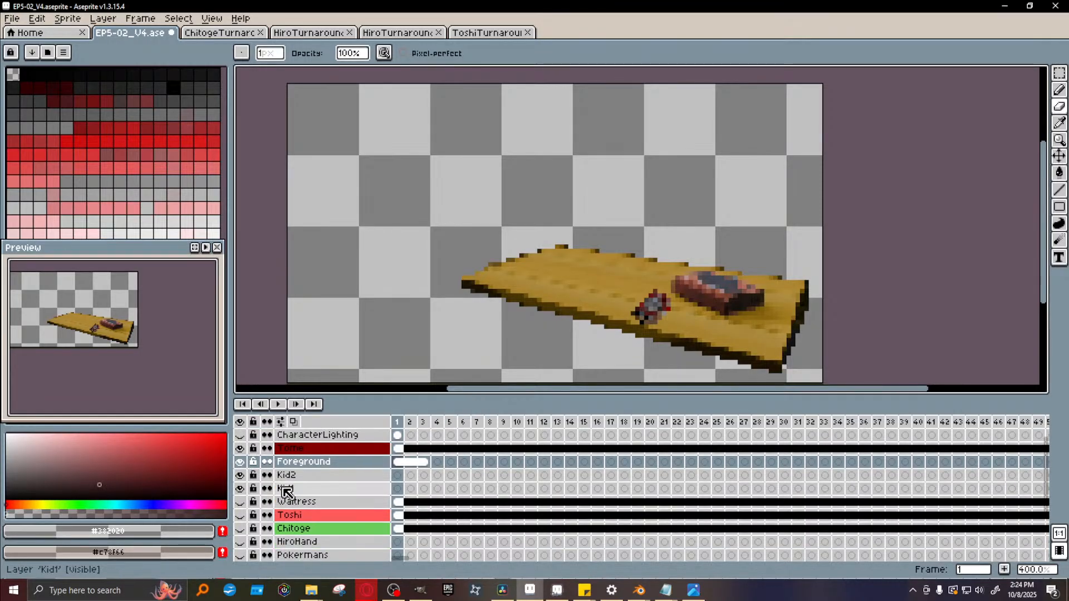
click(239, 502)
click(239, 515)
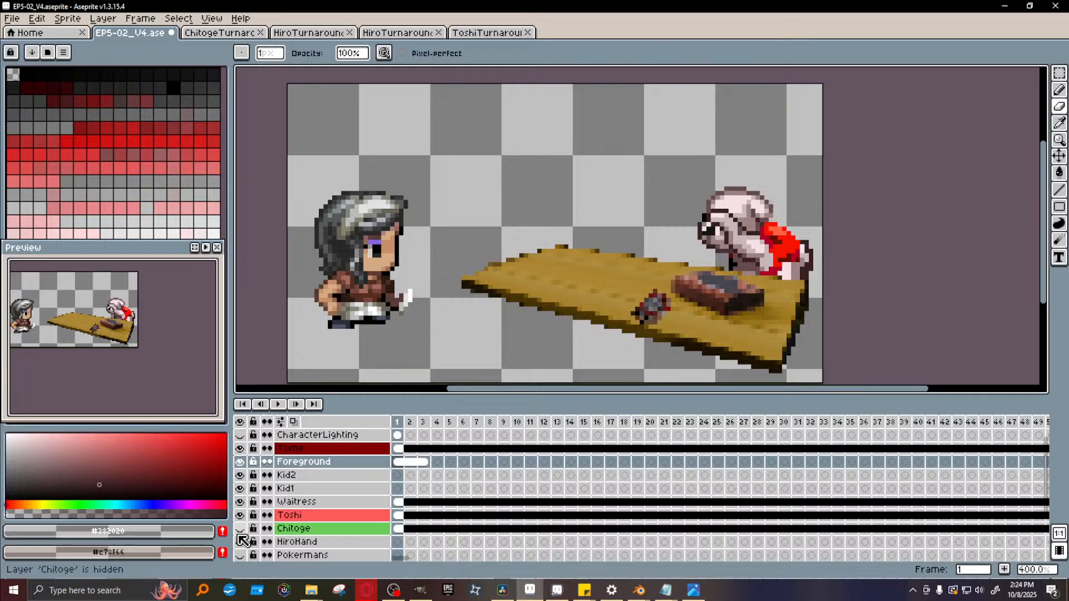
click(242, 528)
scroll(247, 551, down, 4)
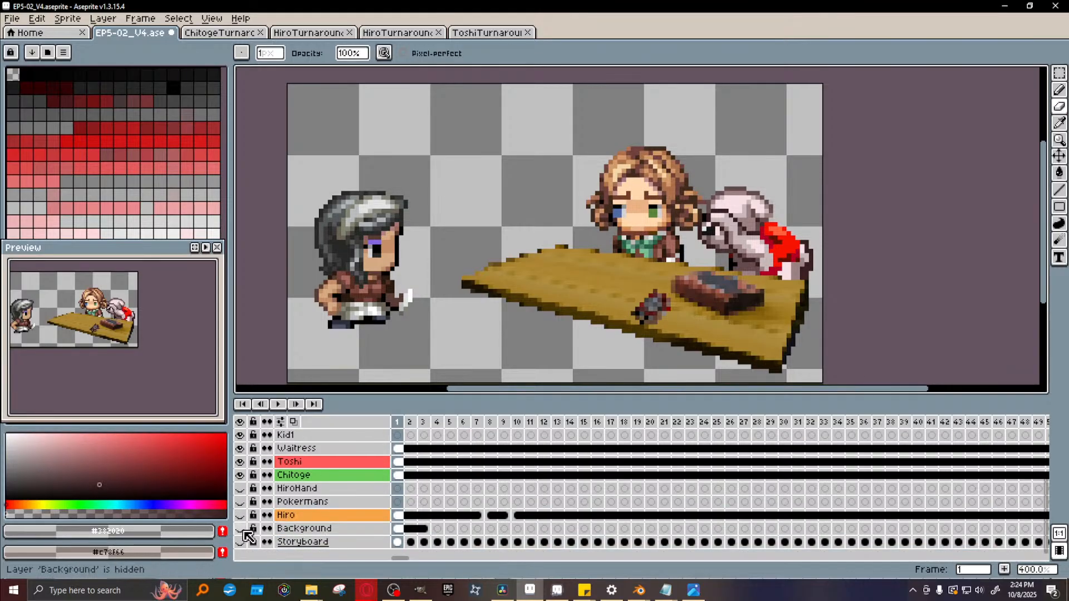
click(239, 515)
click(239, 528)
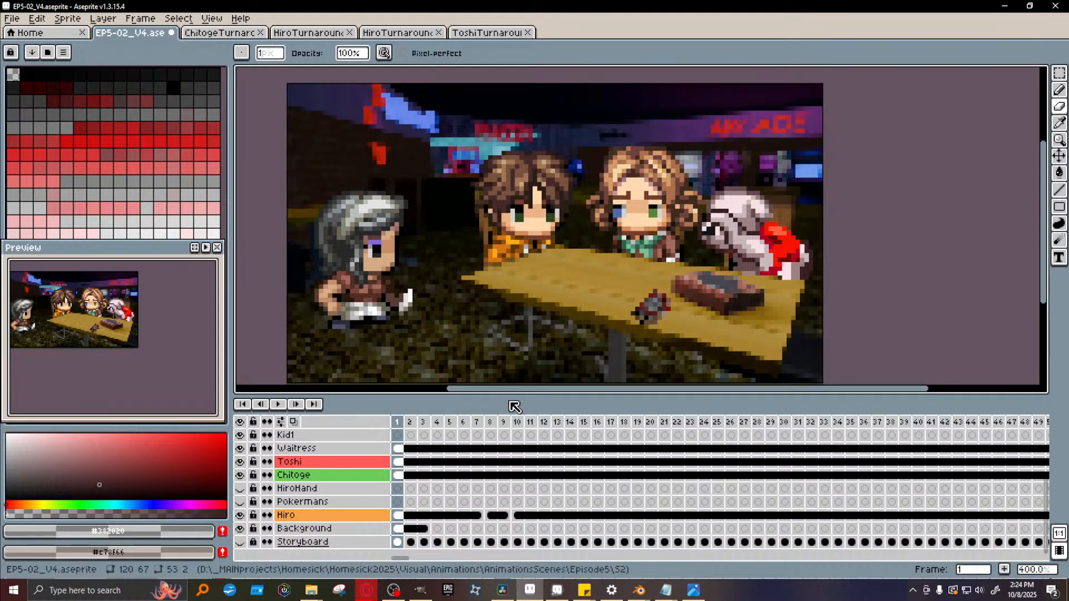
scroll(1050, 278, up, 2)
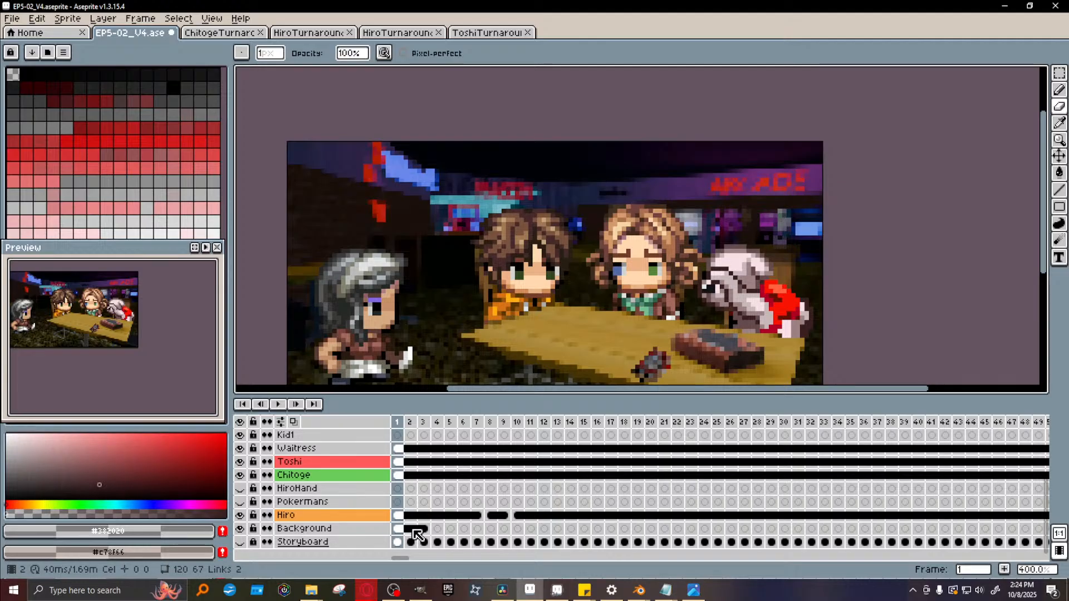
key(alt+Tab)
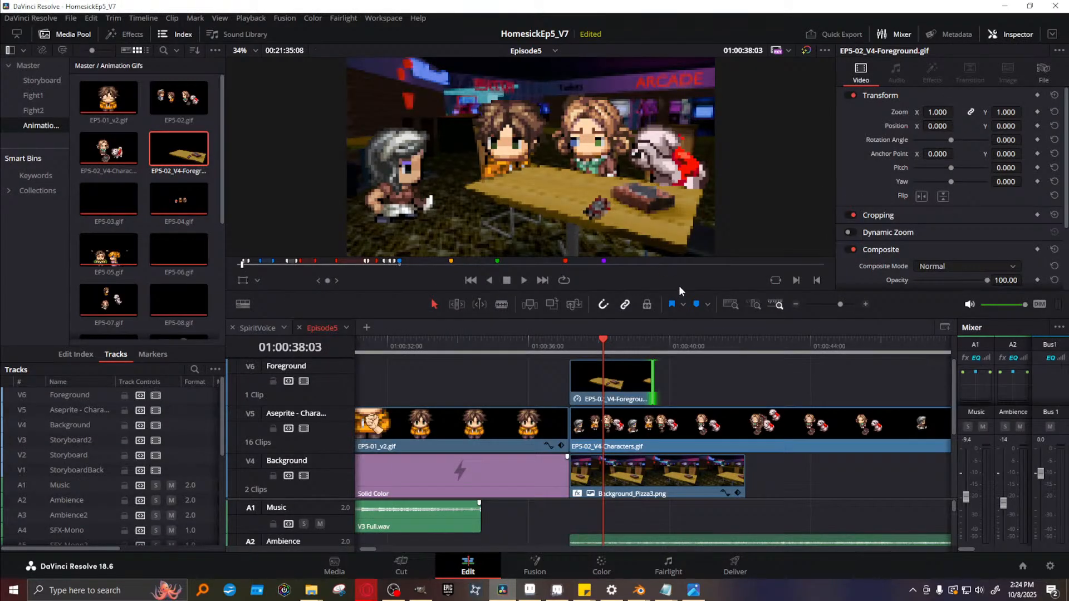
Enlarge the viewer above the timeline and bring the Foreground track with its clip back into view
drag(685, 289, 685, 376)
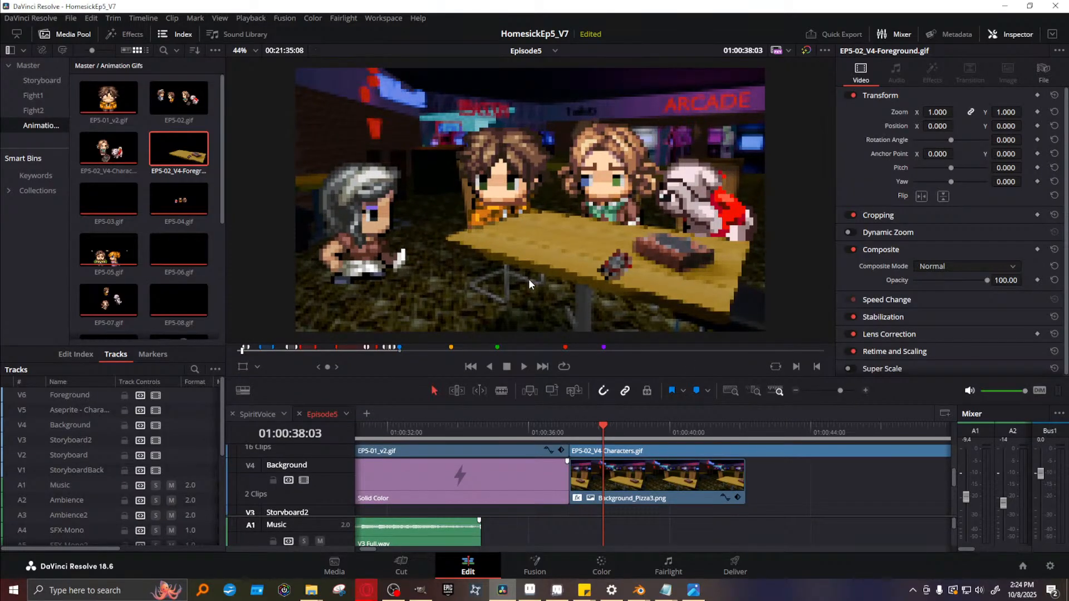
scroll(737, 446, up, 2)
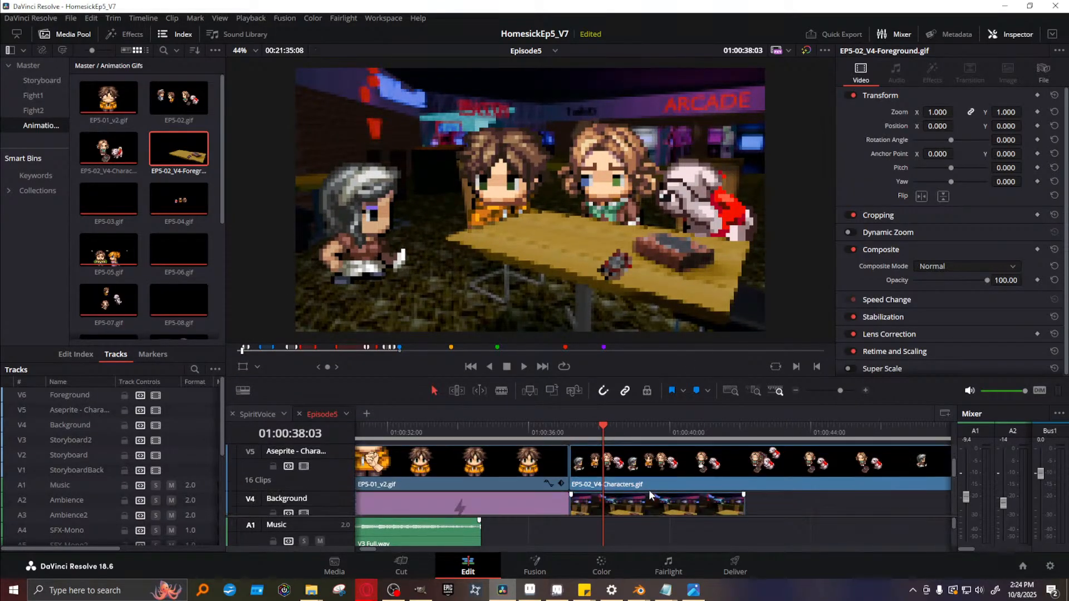
scroll(649, 490, up, 2)
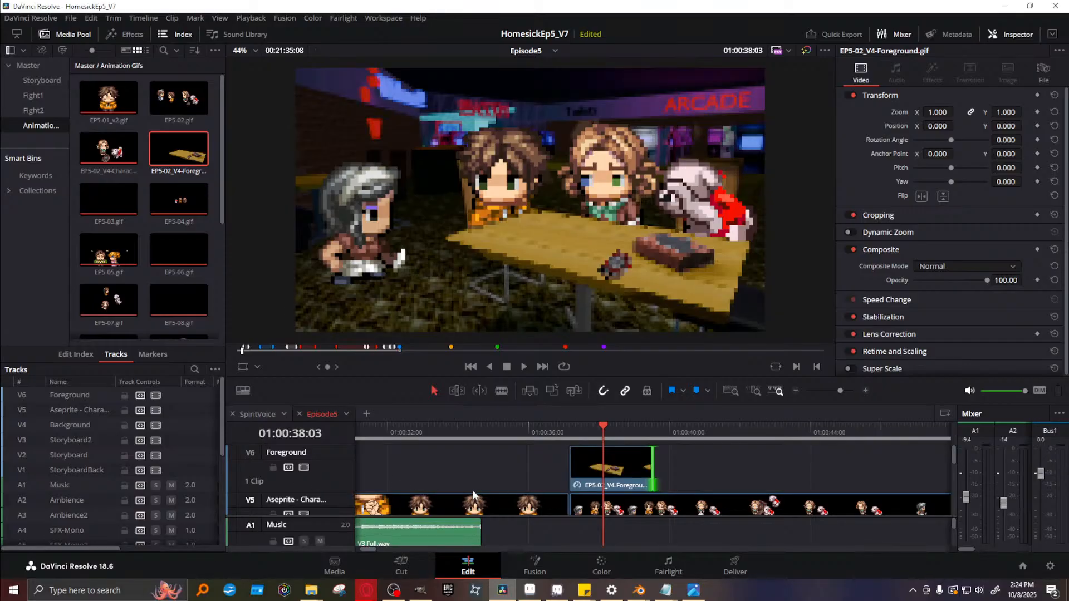
Switch to Aseprite, look through the layers of EP5-02_V4 and bring the whole pizza-table scene into view
key(alt+Tab)
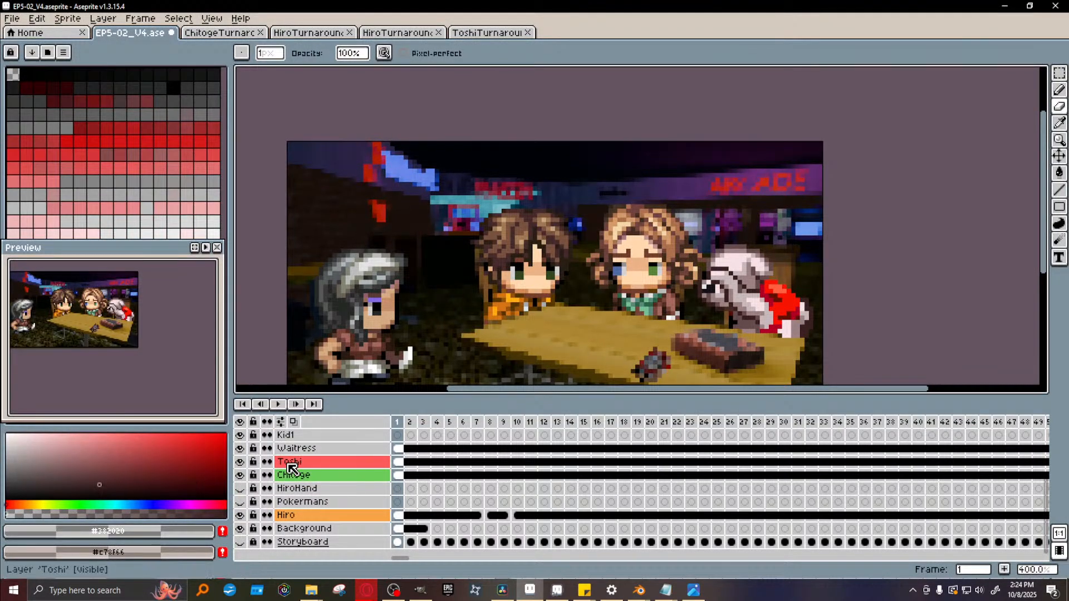
scroll(312, 468, up, 3)
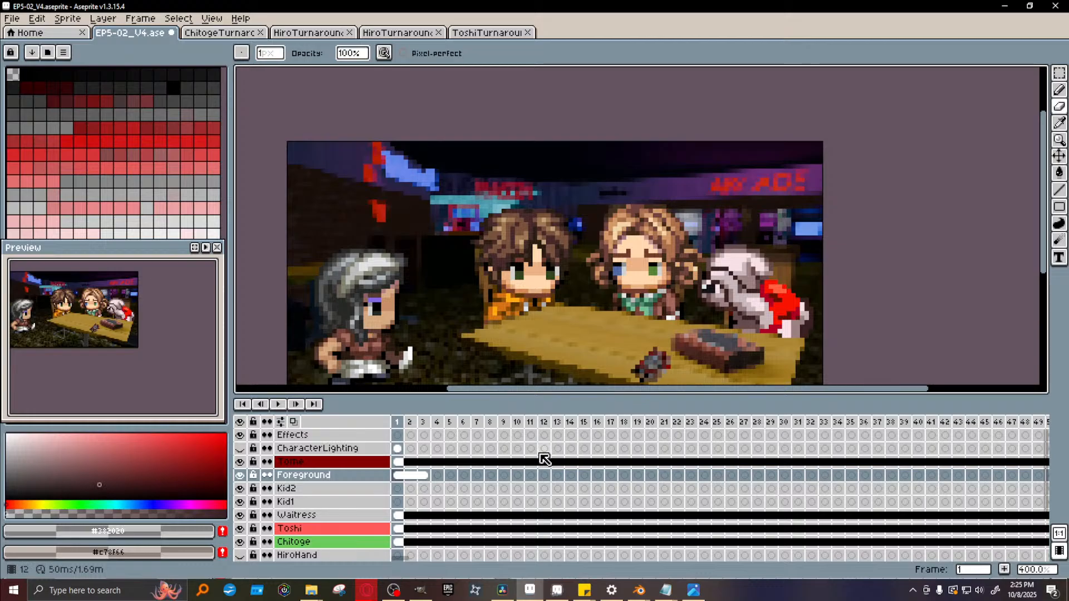
scroll(457, 465, down, 1)
scroll(434, 464, down, 4)
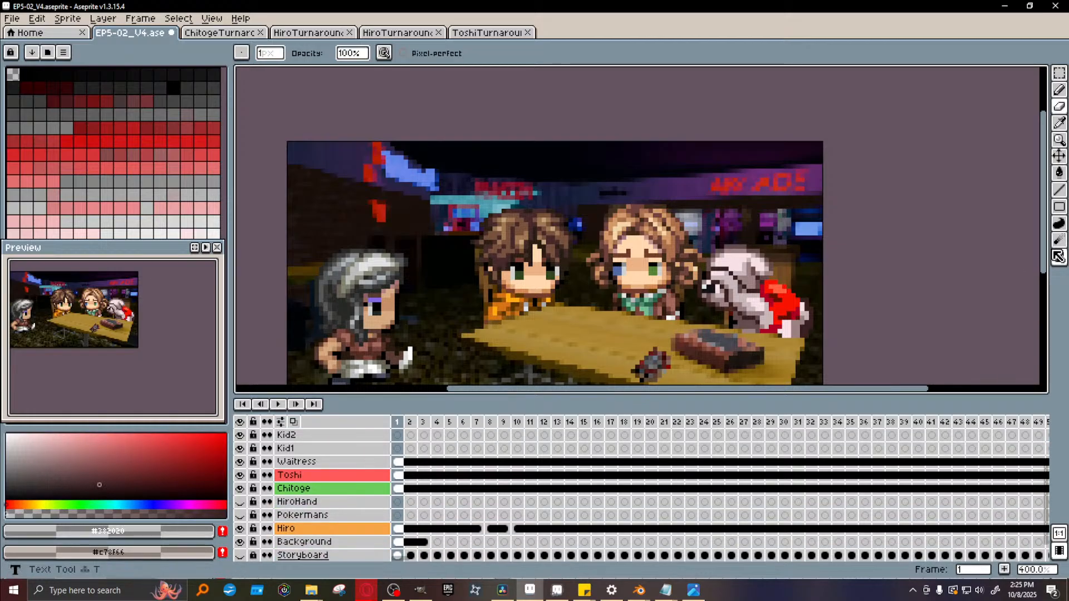
drag(1045, 255, 1046, 288)
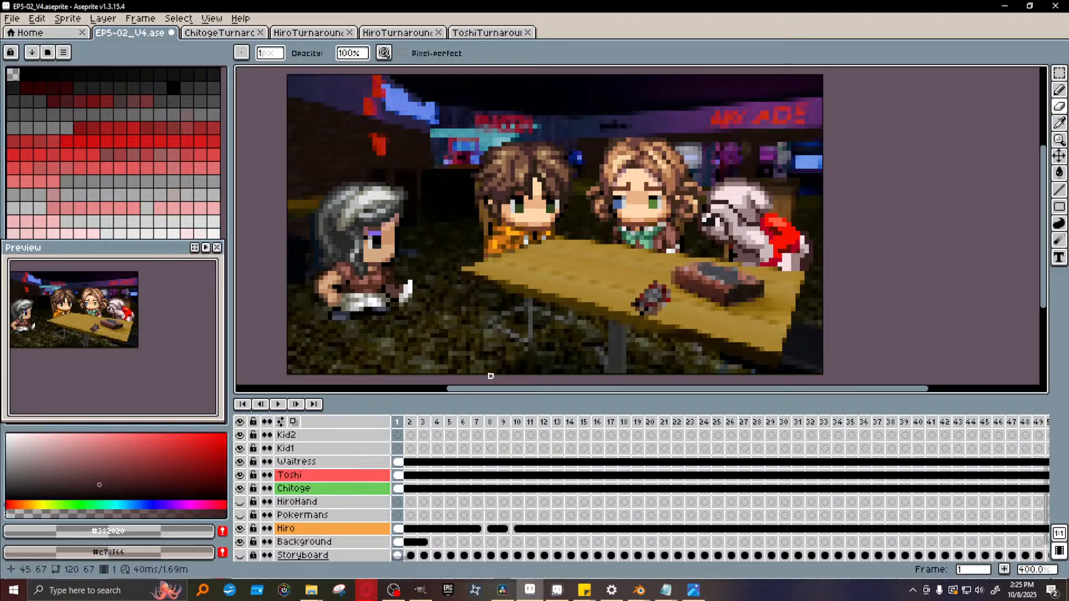
Copy the table cel on the Foreground layer onto every frame from 4 to 57, undoing the copies made beyond that
scroll(467, 501, up, 4)
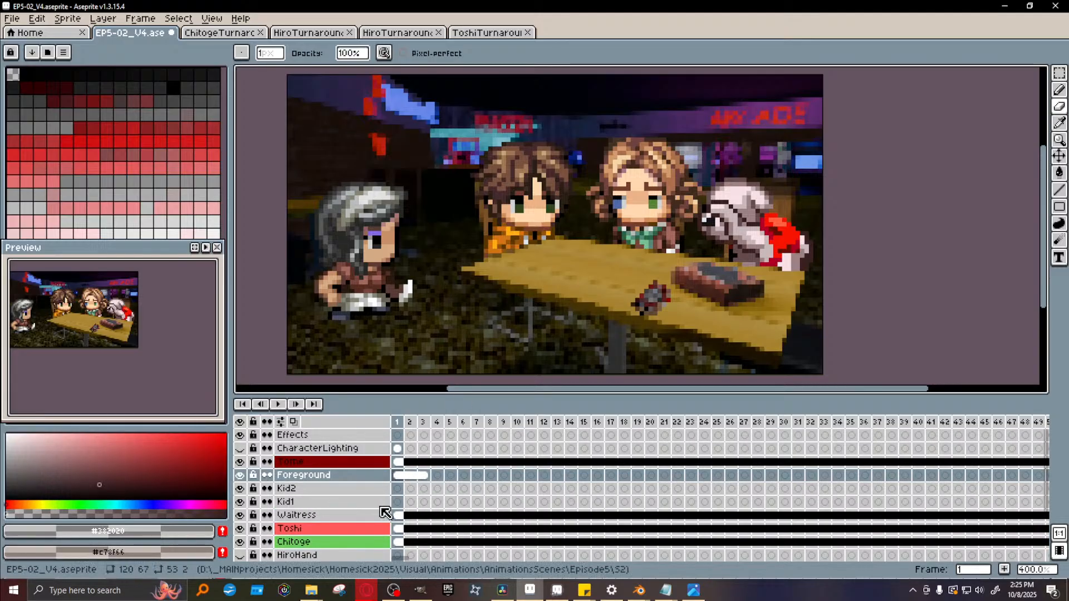
click(424, 477)
click(397, 477)
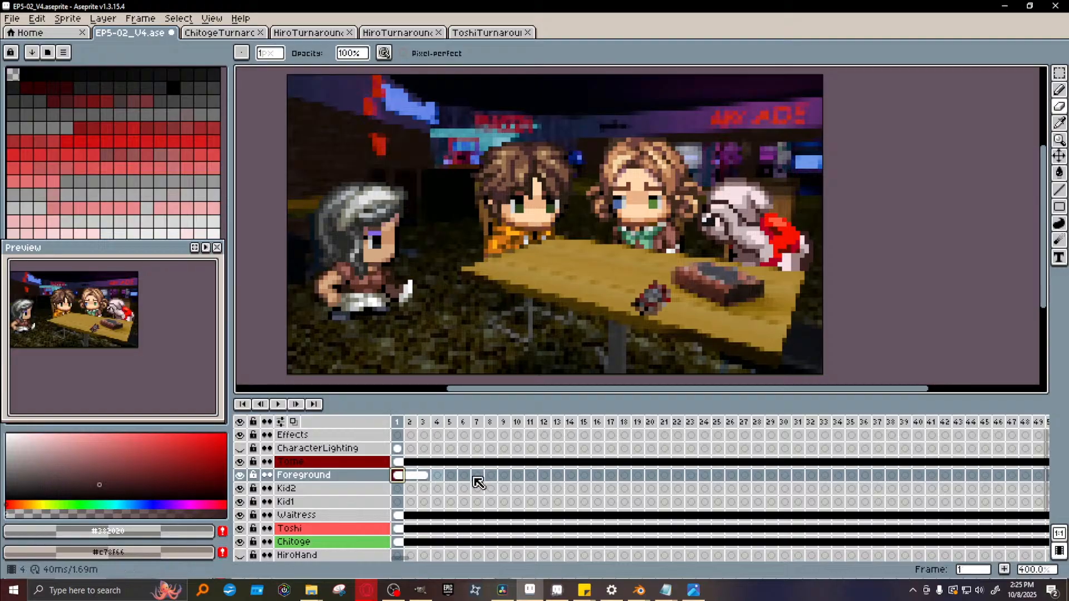
key(alt+n)
key(alt+n)
key(alt+n)
key(alt+n)
key(alt+n)
key(alt+n)
key(alt+n)
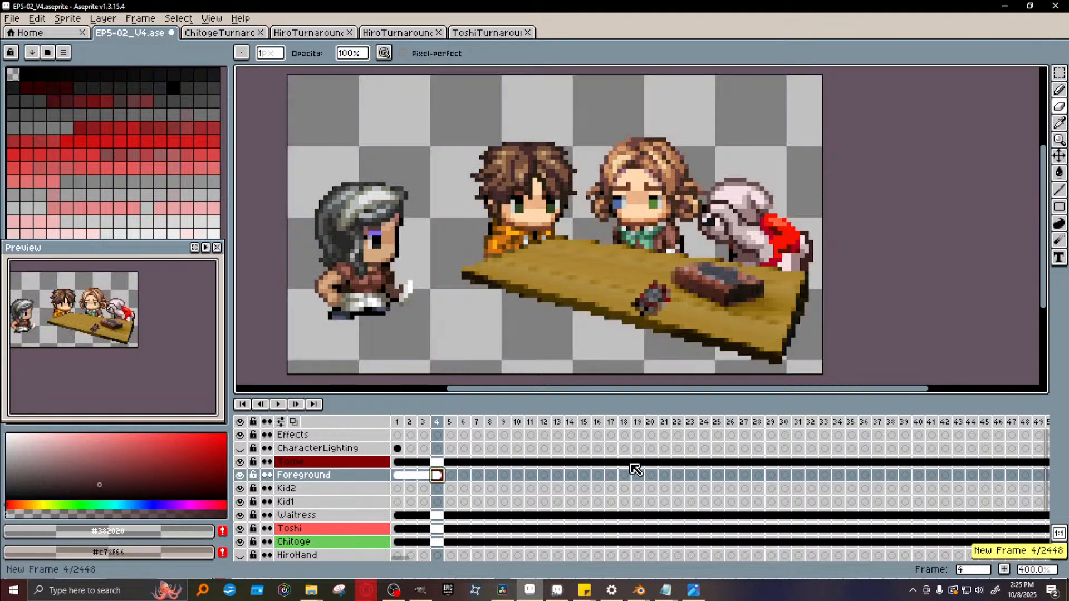
key(alt+n)
key(alt+n)
key(alt+n)
key(alt+n)
key(alt+n)
key(alt+n)
key(alt+n)
key(alt+n)
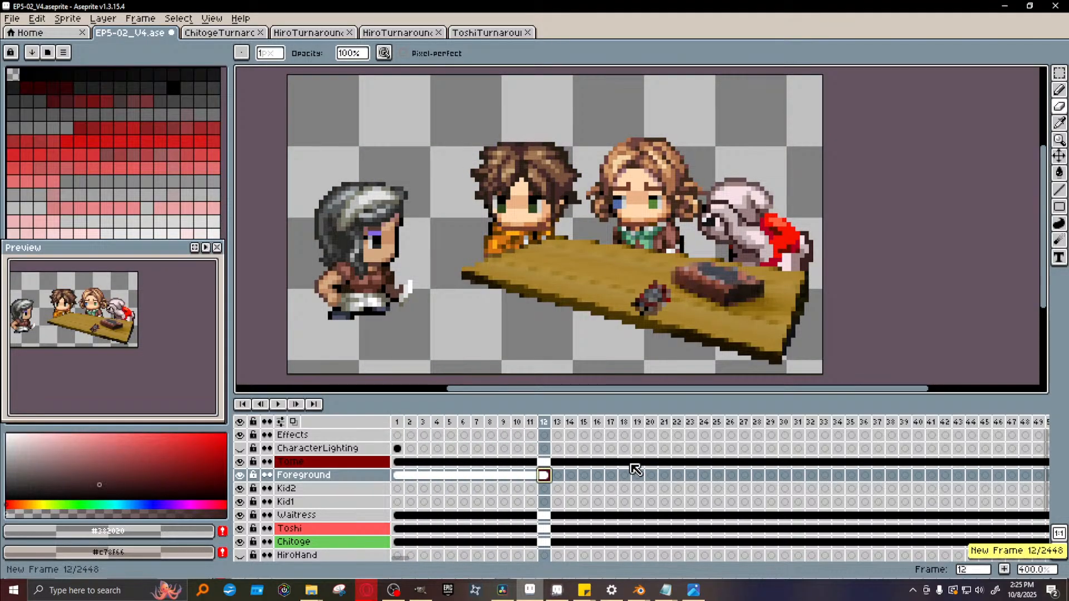
key(alt+n)
key(alt+n)
key(alt+n)
key(alt+n)
key(alt+n)
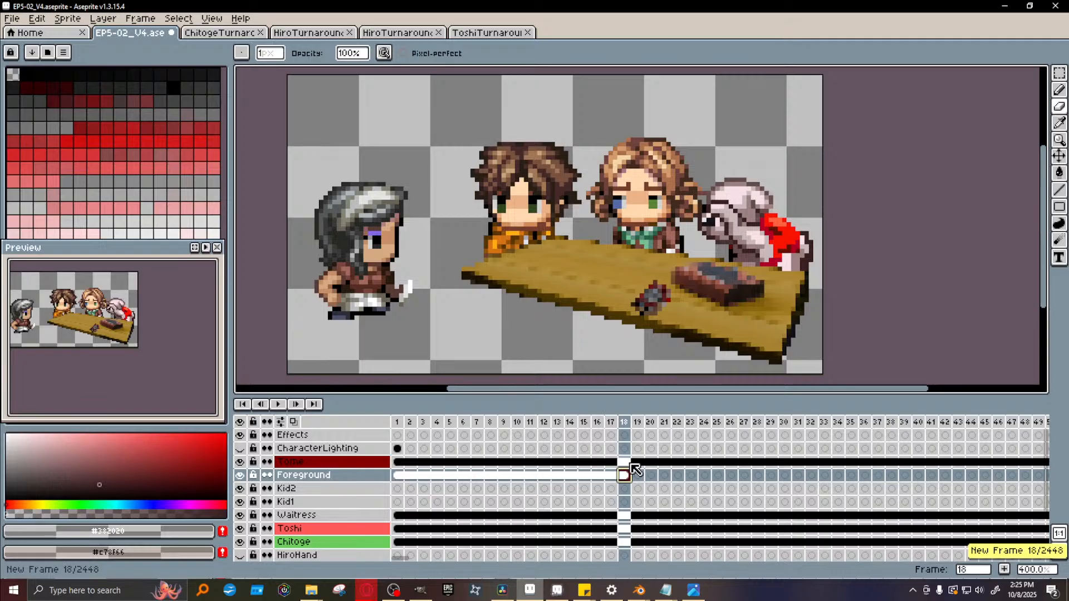
key(alt+n)
key(alt+n)
key(alt+n)
key(alt+n)
key(alt+n)
key(alt+n)
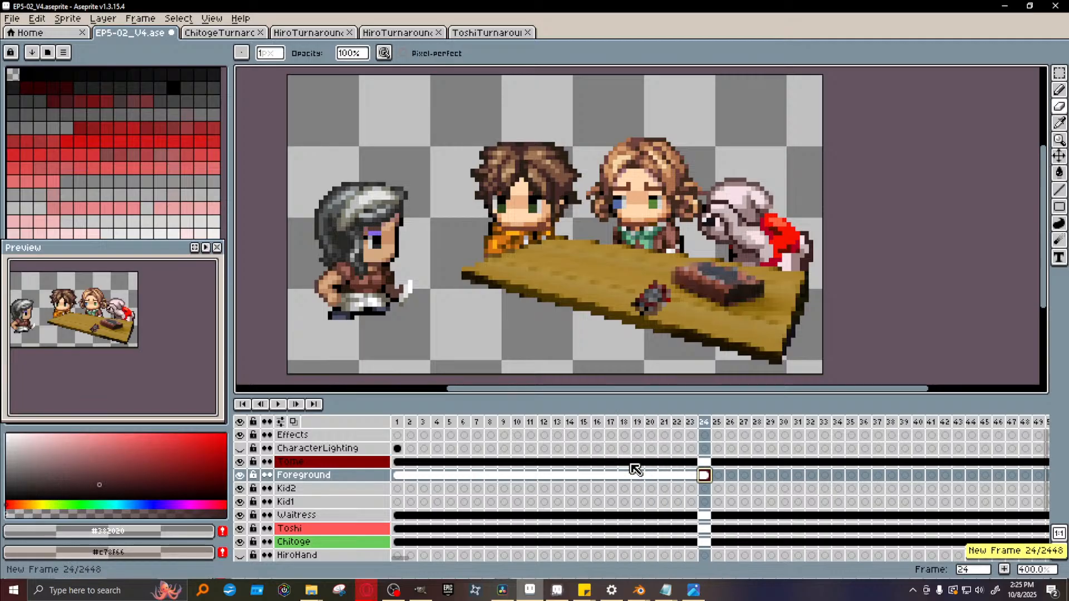
key(alt+n)
key(alt+n)
key(alt+n)
key(alt+n)
key(alt+n)
key(alt+n)
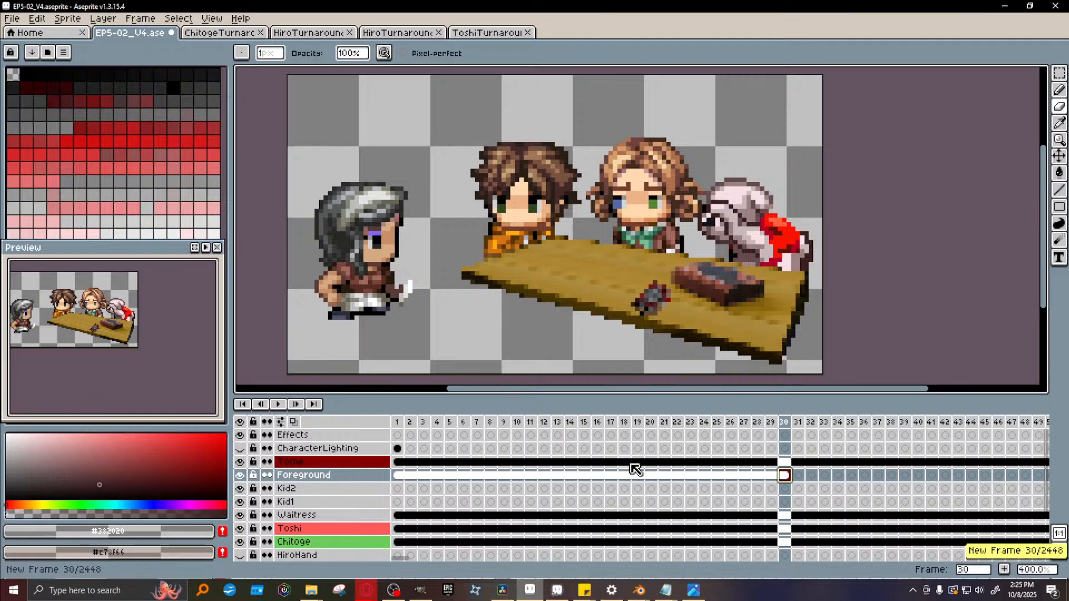
key(alt+n)
key(alt+n)
key(alt+n)
key(alt+n)
key(alt+n)
key(alt+n)
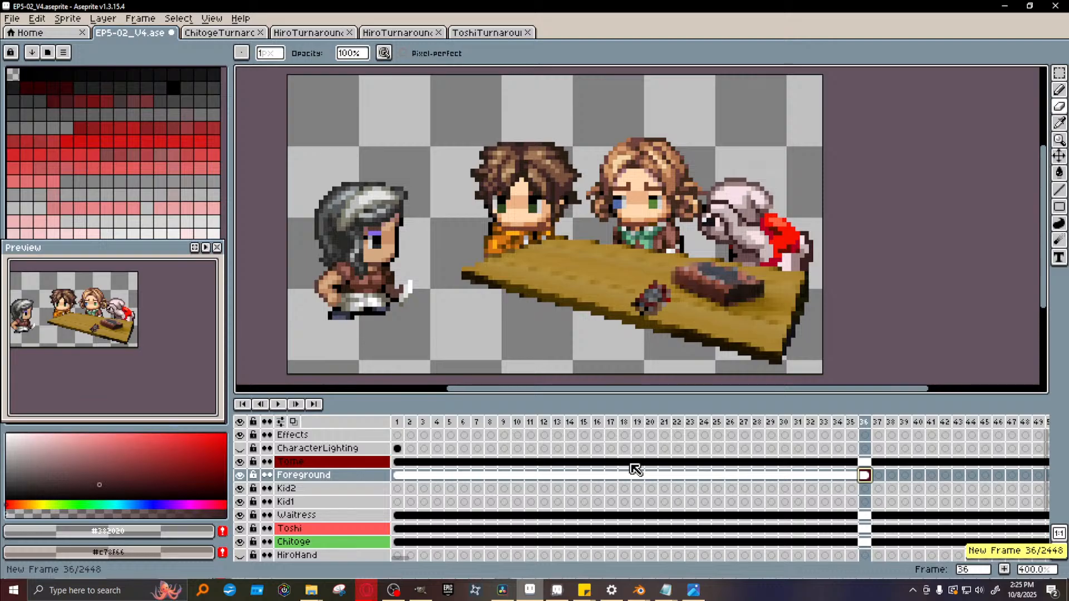
key(alt+n)
key(alt+n)
key(alt+n)
key(alt+n)
key(alt+n)
key(alt+n)
key(alt+n)
key(alt+n)
key(alt+n)
key(alt+n)
key(alt+n)
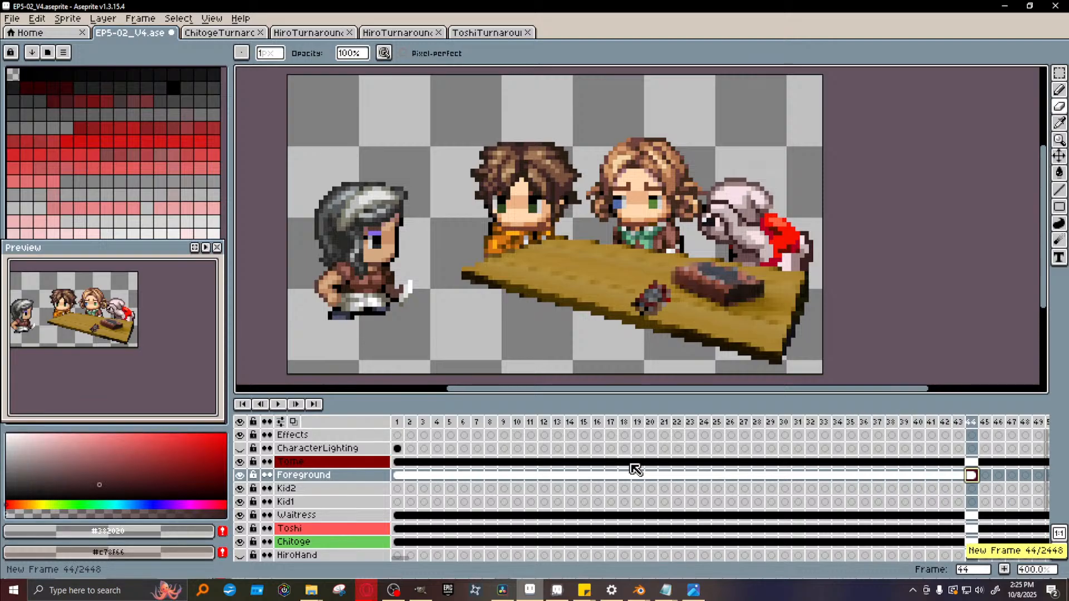
key(alt+n)
key(alt+n)
key(alt+n)
key(alt+n)
key(alt+n)
key(alt+n)
key(alt+n)
key(alt+n)
key(alt+n)
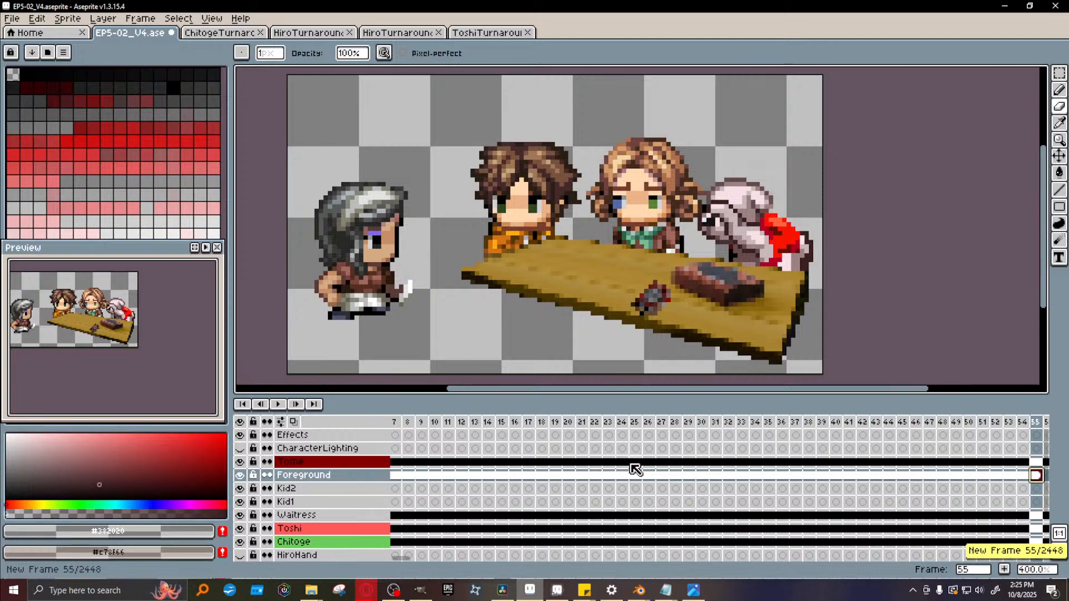
key(ctrl+z)
key(ctrl+z)
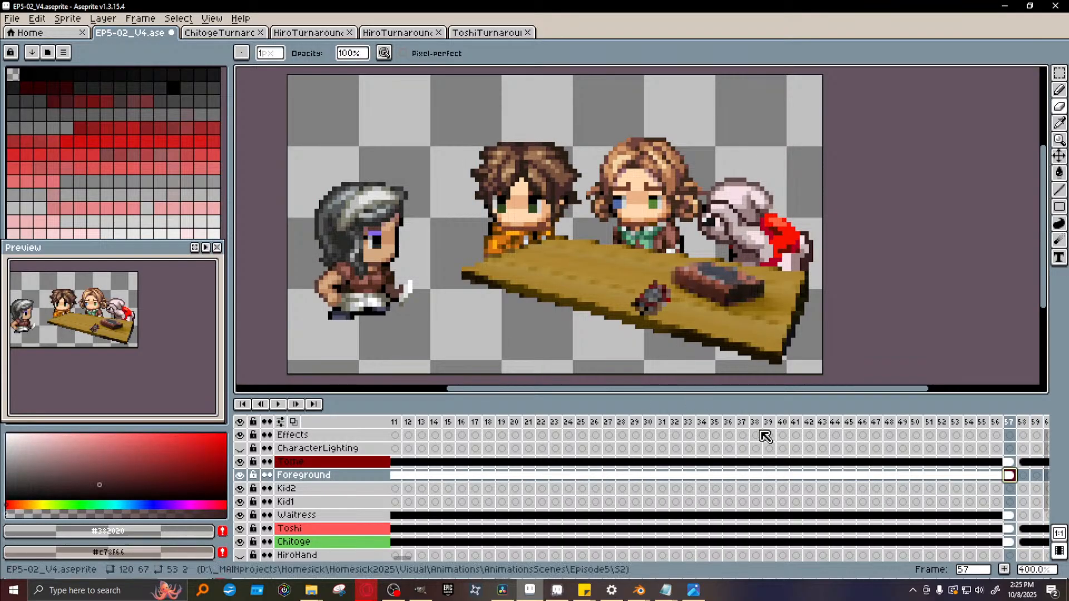
Check frame 58, where the next shot starts, and return to frame 1
scroll(407, 564, right, 1)
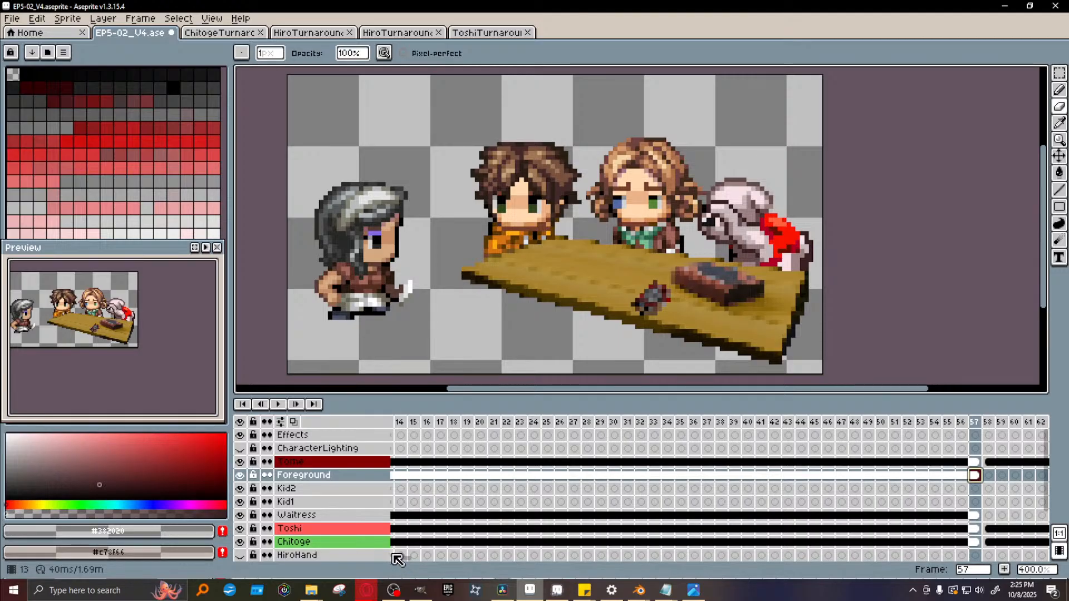
click(988, 423)
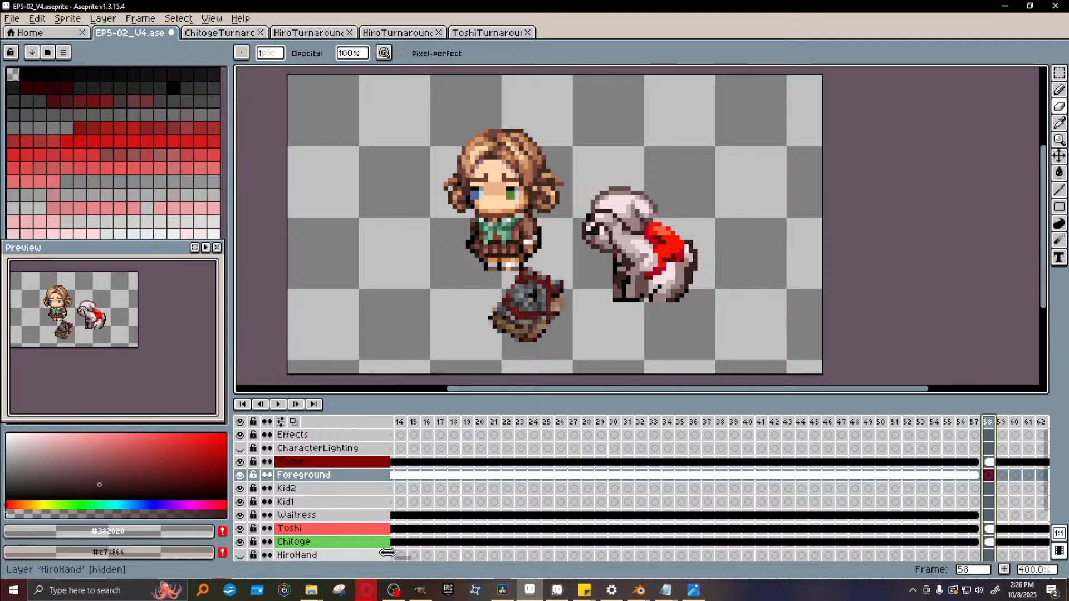
drag(403, 559, 398, 558)
click(397, 422)
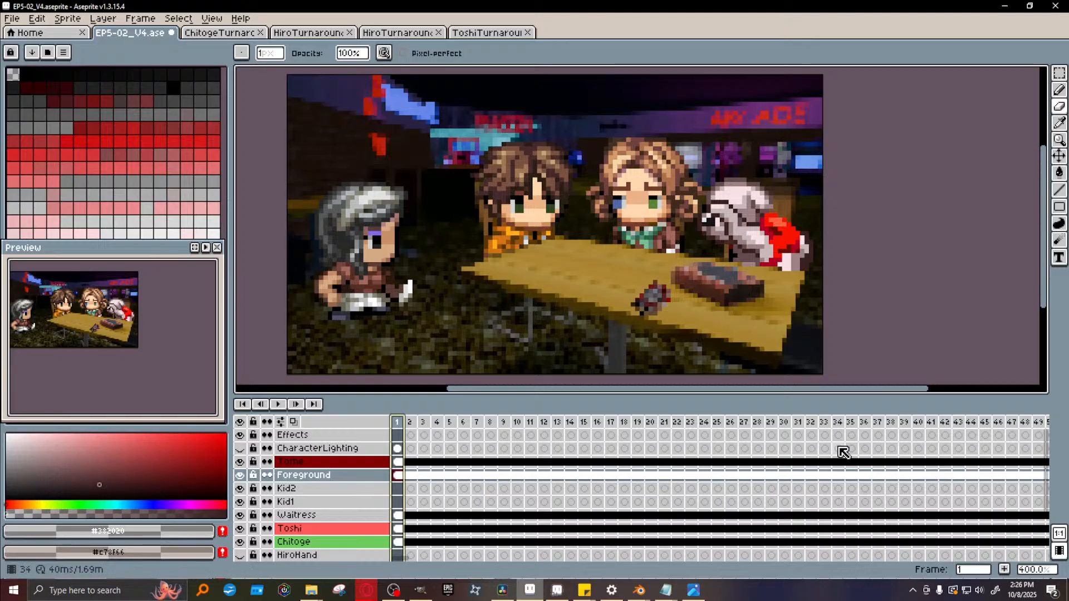
Compare the Background layer's cels on frames 2, 3 and 4, ending on frame 3
drag(1047, 463, 1046, 508)
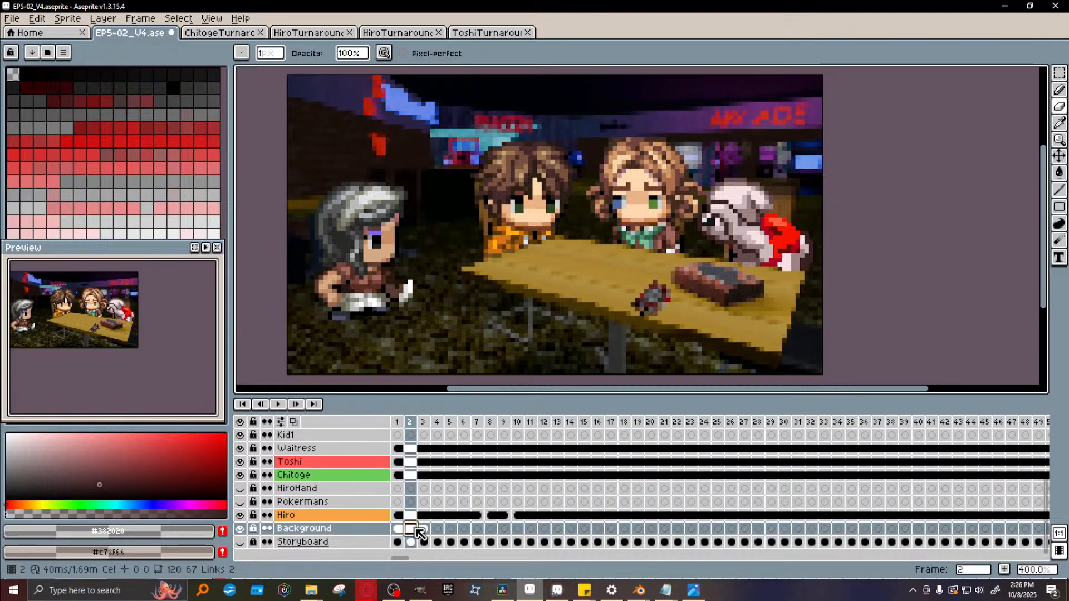
click(424, 529)
click(437, 529)
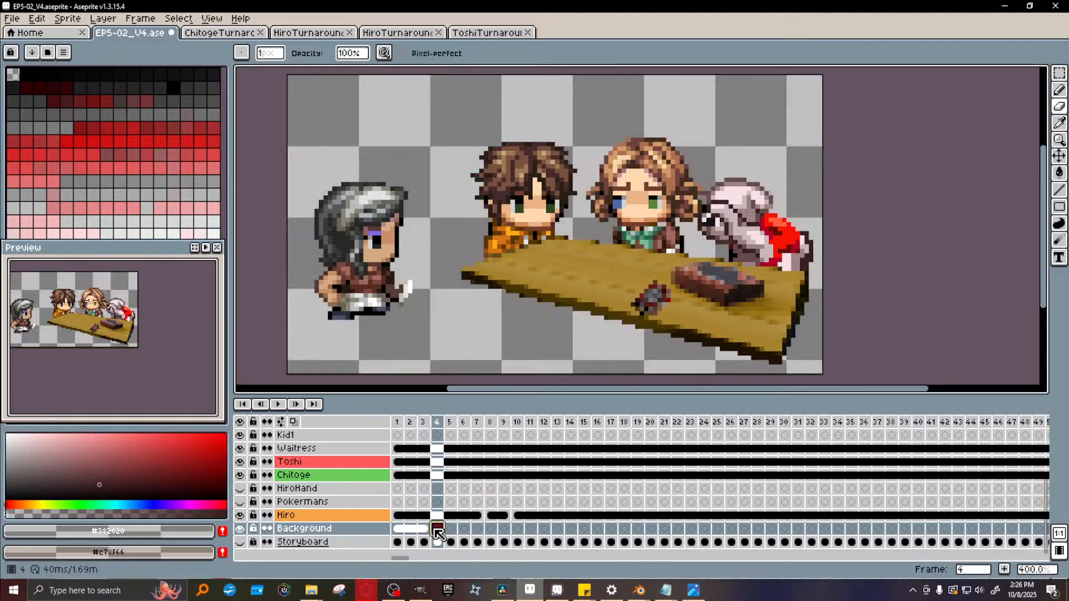
click(425, 529)
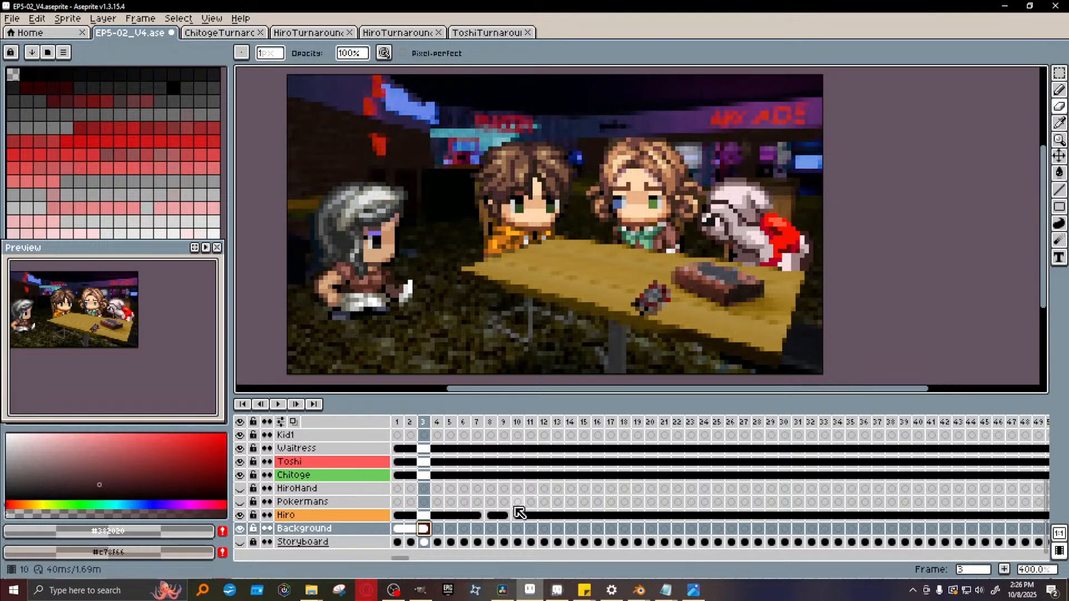
drag(1043, 256, 1047, 263)
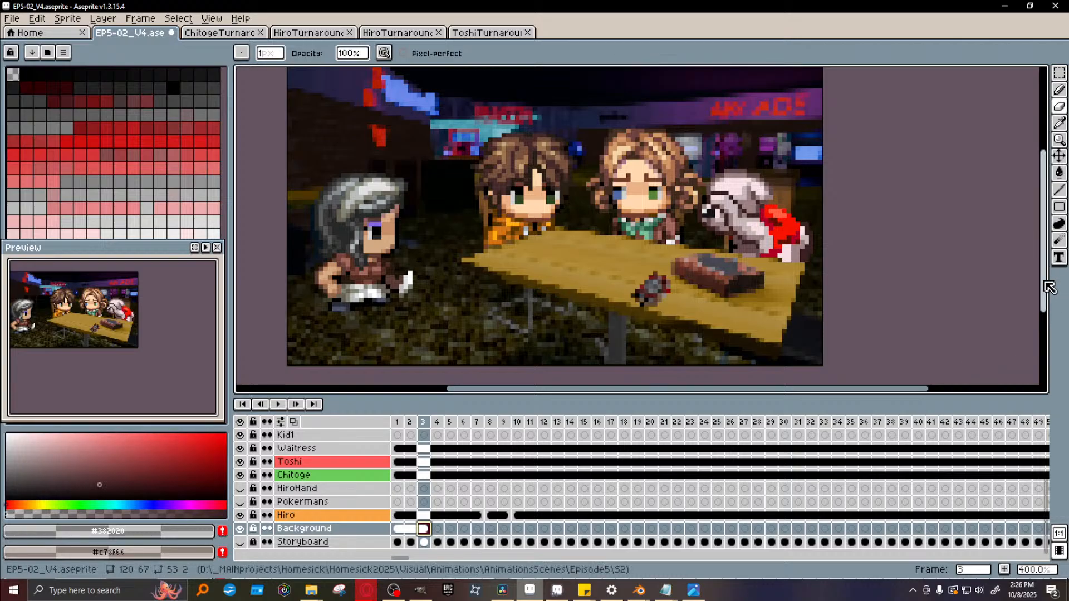
scroll(1050, 286, up, 1)
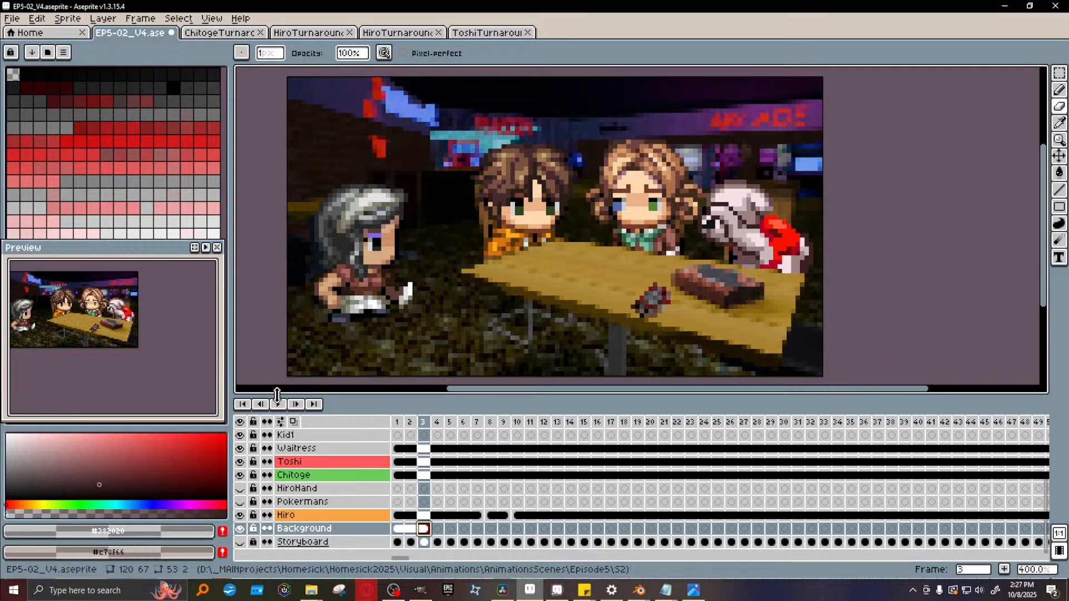
drag(497, 390, 456, 390)
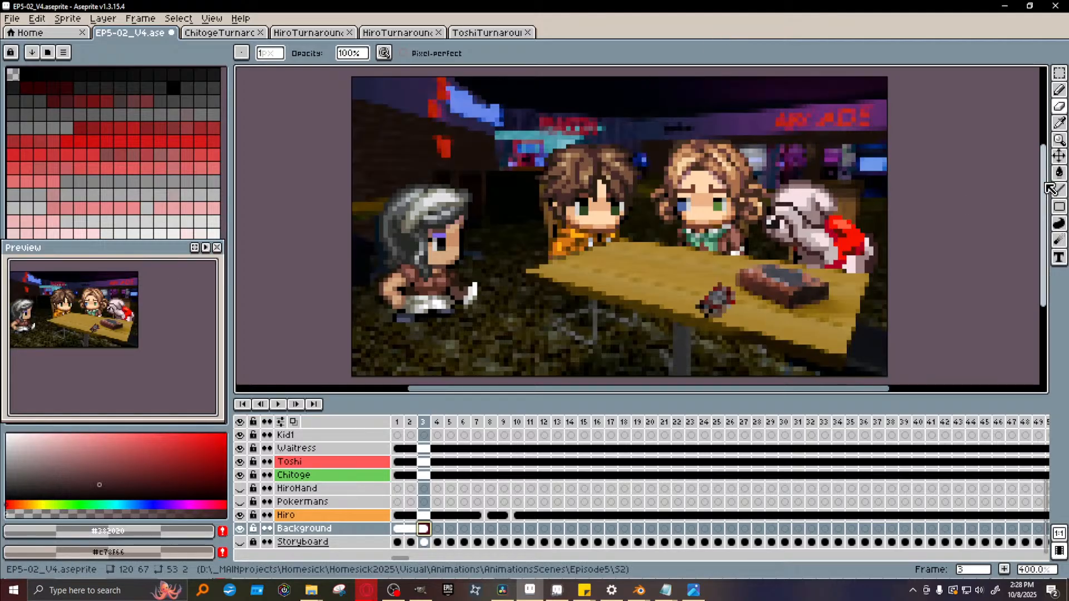
drag(1044, 185, 1043, 188)
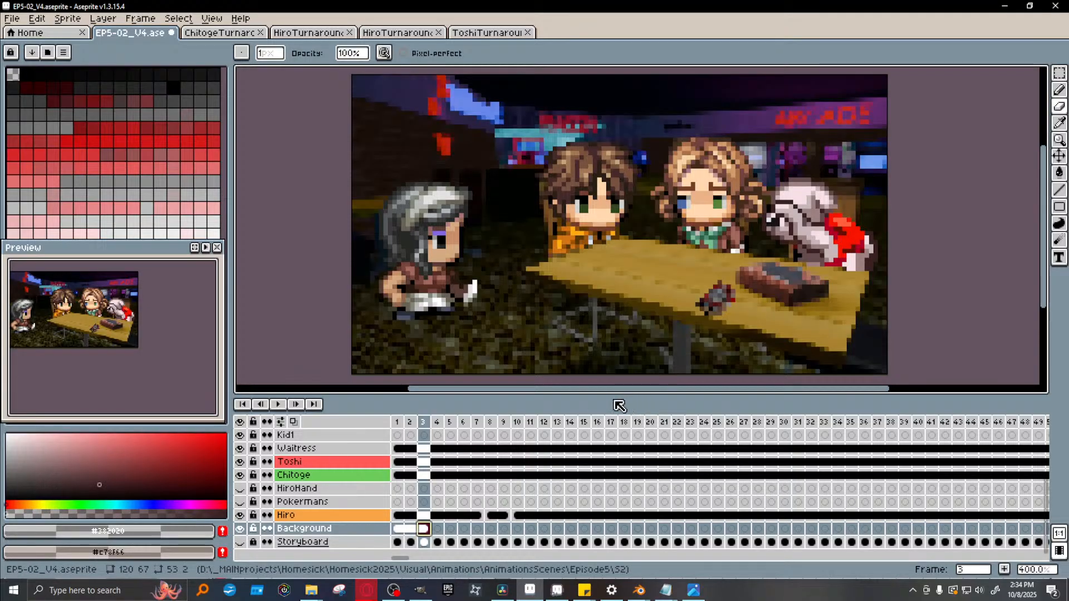
drag(1045, 310, 1043, 303)
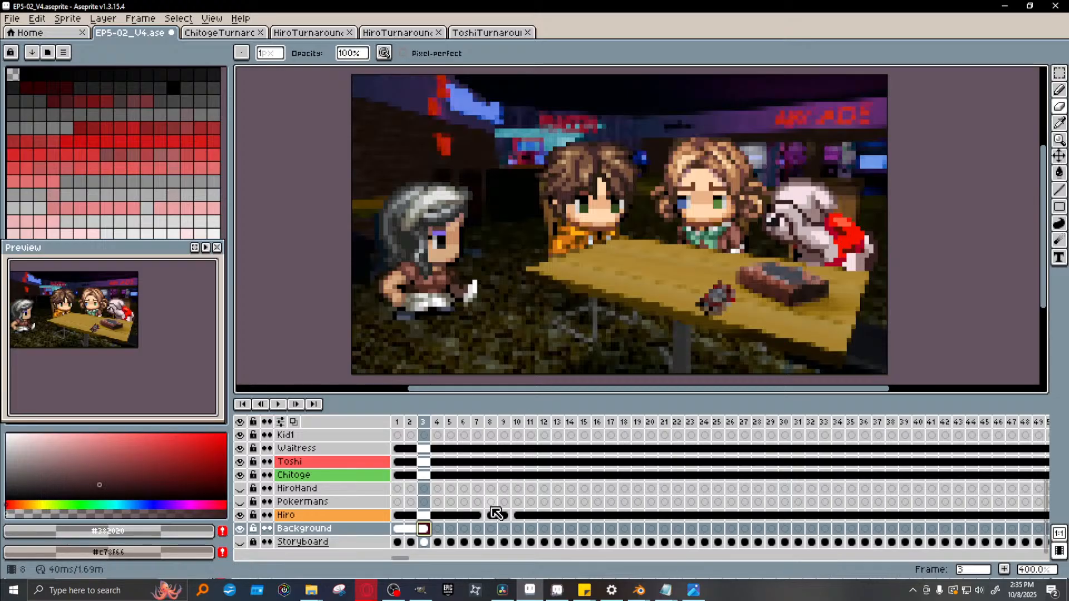
Return to frame 1, switch to DaVinci Resolve and move the playhead to 01:00:40:08 over the characters clip
click(397, 421)
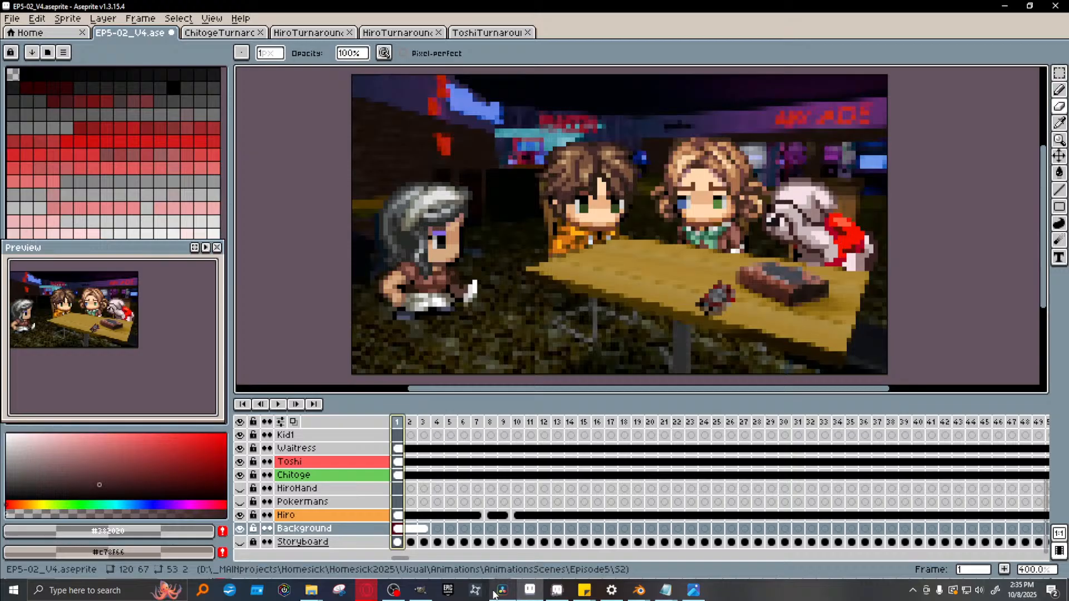
mouse_move(493, 594)
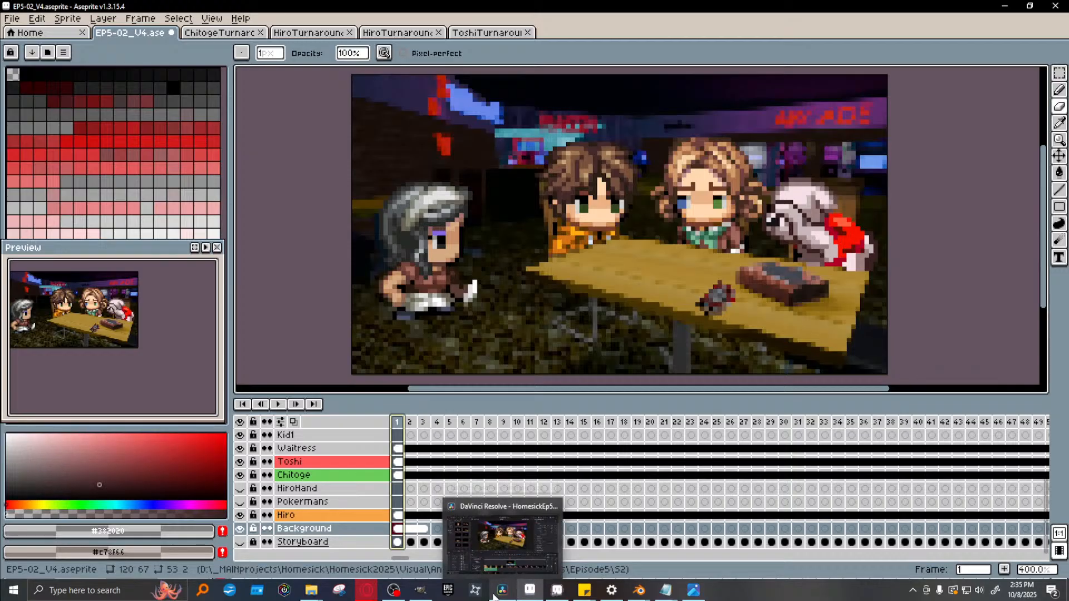
click(503, 593)
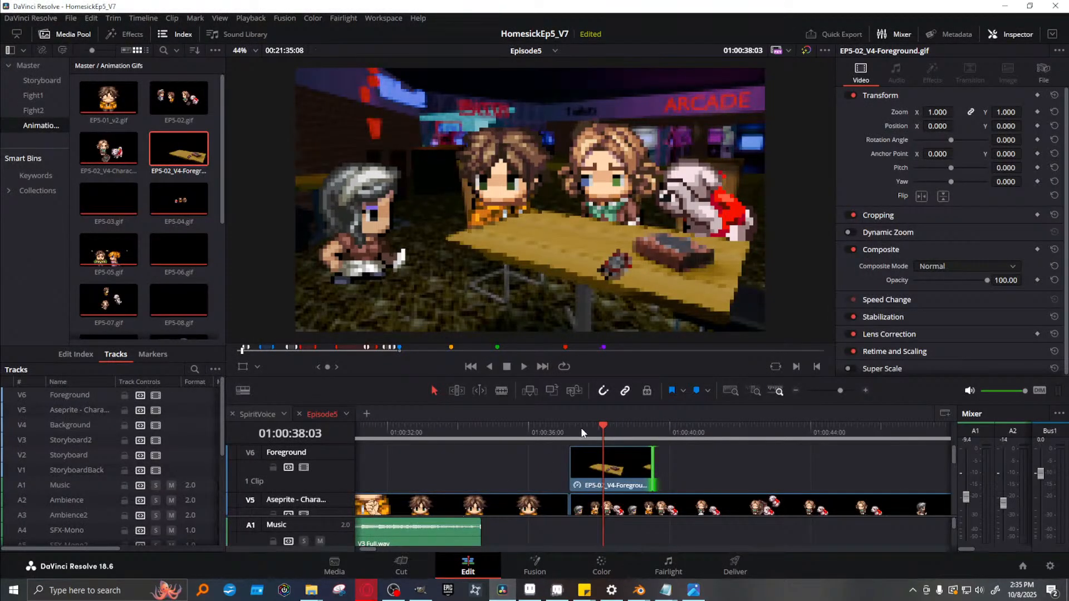
drag(577, 423, 682, 423)
scroll(803, 460, down, 1)
scroll(802, 460, down, 1)
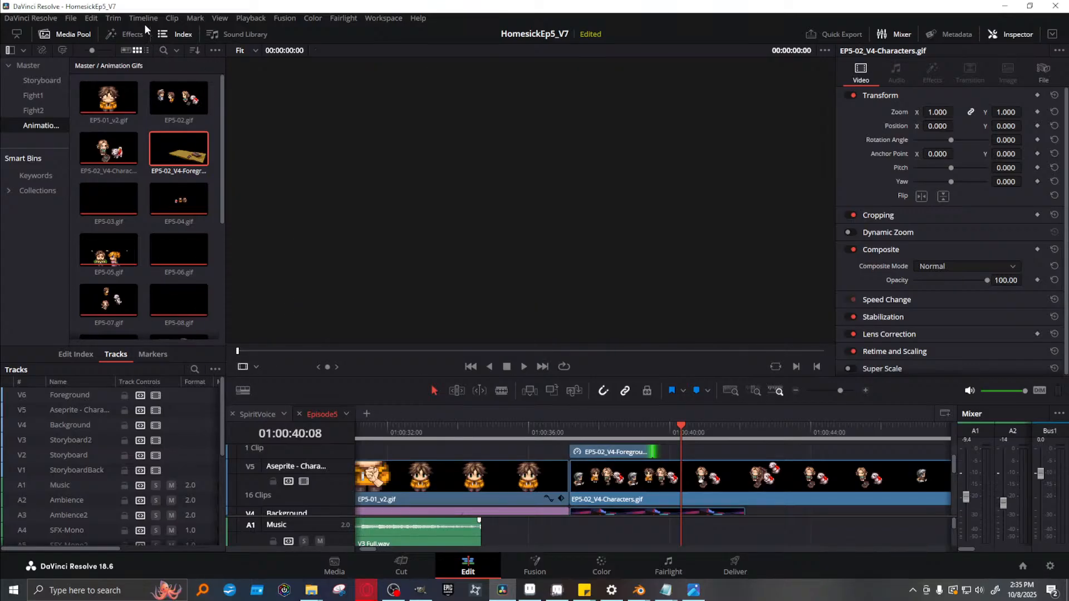
click(88, 18)
mouse_move(69, 21)
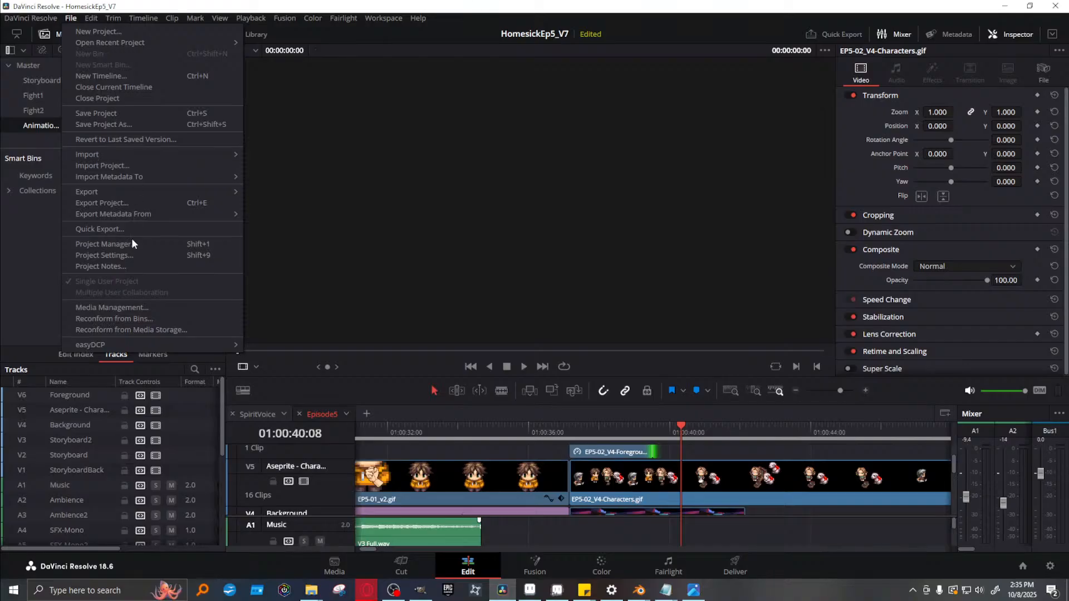
click(530, 6)
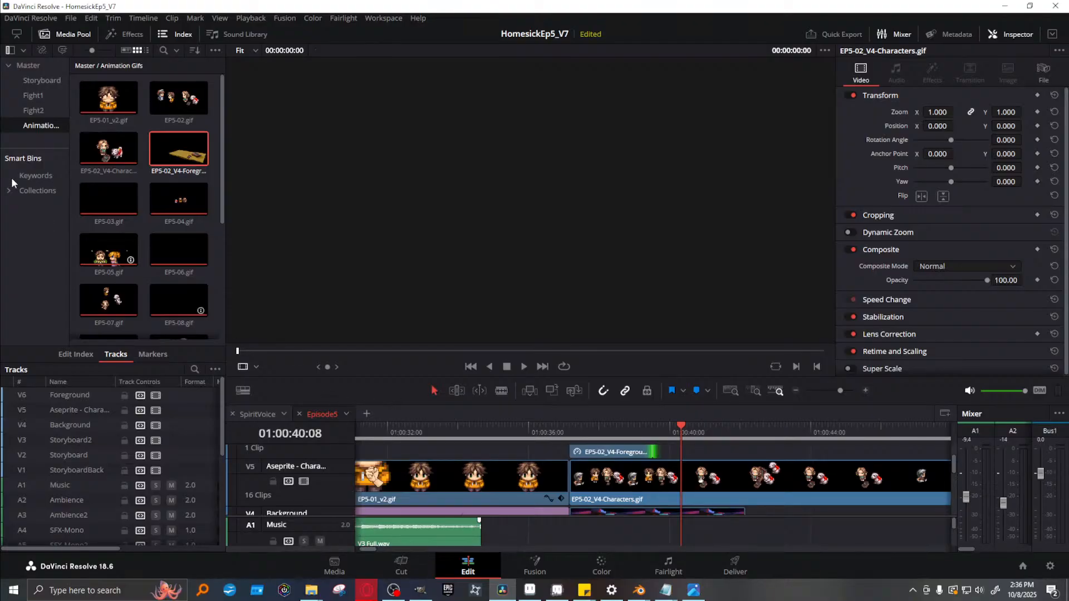
Look through the timeline and editing commands, check the media storage preferences and close them
click(119, 20)
mouse_move(144, 20)
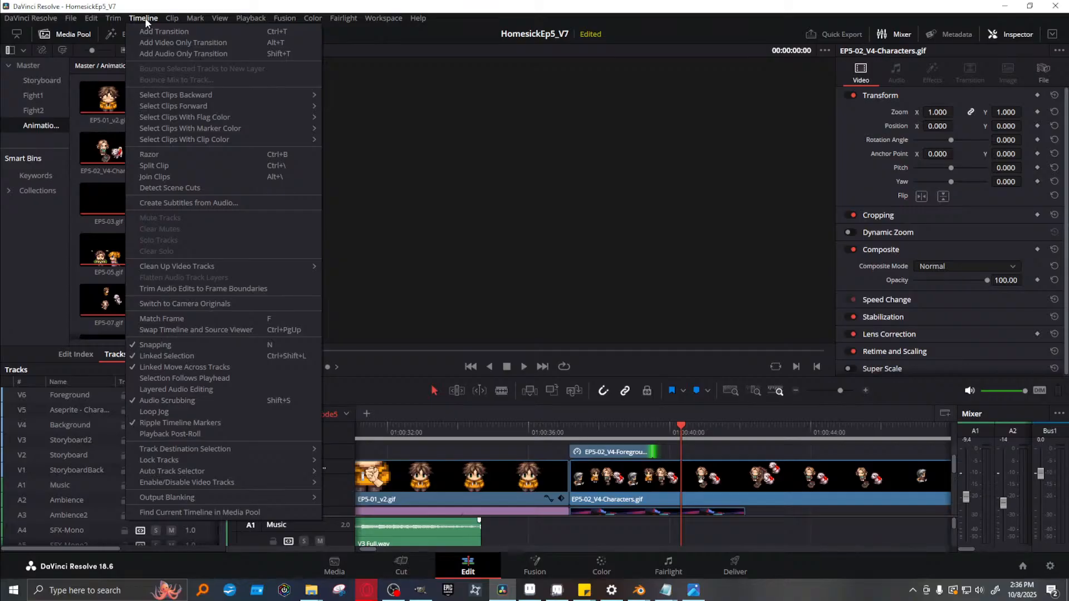
mouse_move(97, 20)
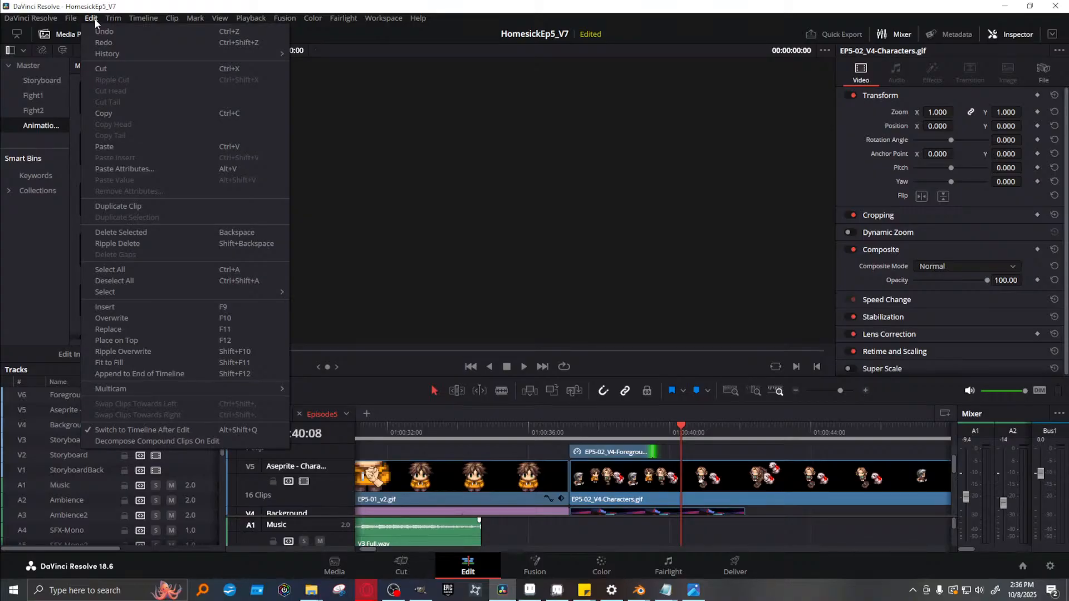
mouse_move(221, 22)
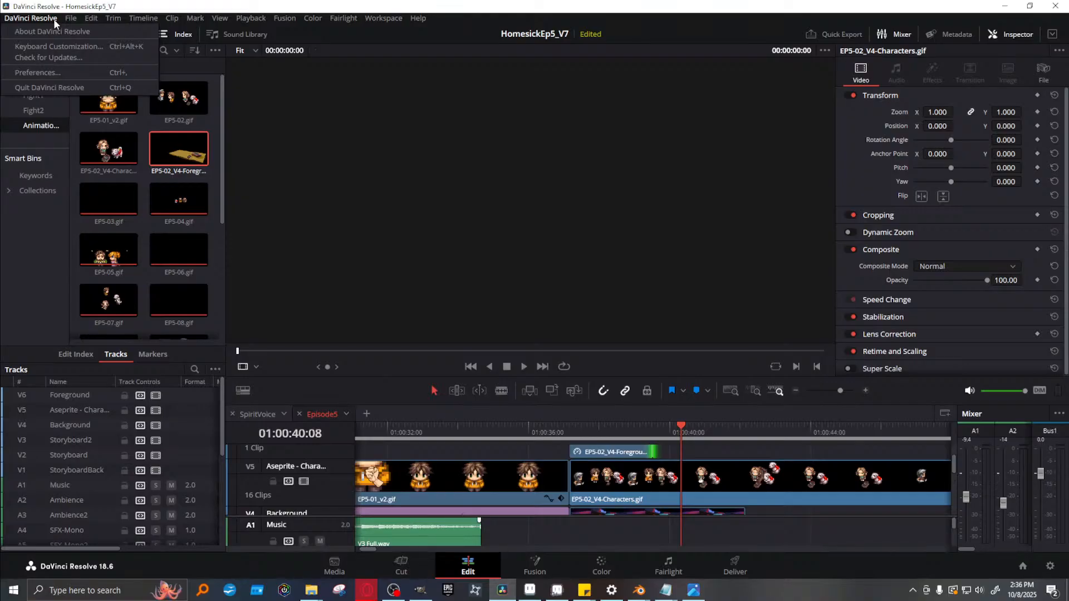
click(45, 73)
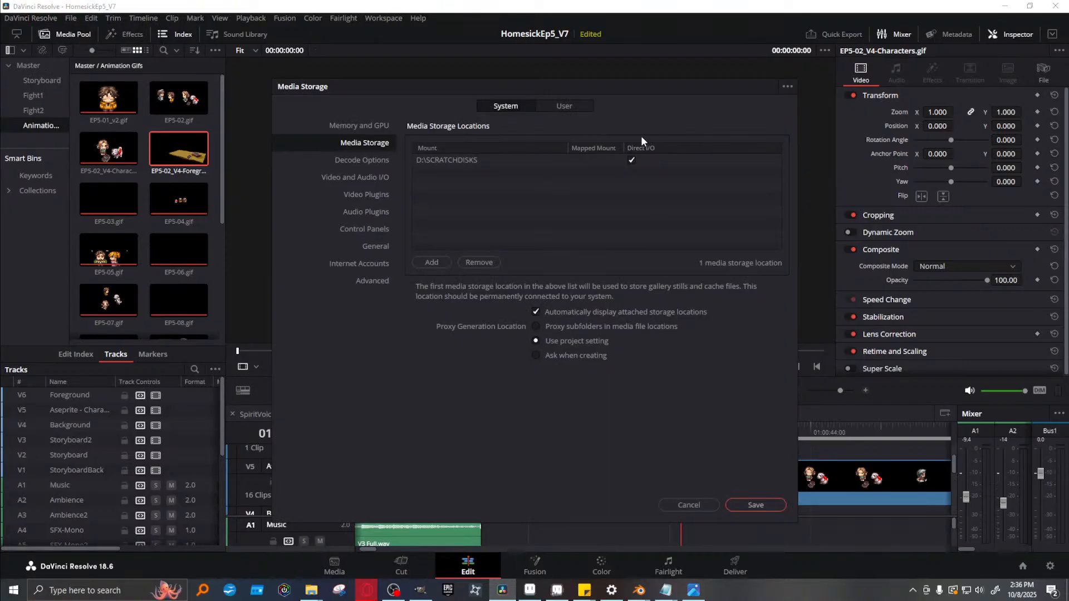
click(689, 505)
Select EP5-02_V4-Foreground.gif in the media pool and look through the available editing, marking, clip, timeline and view commands
click(193, 153)
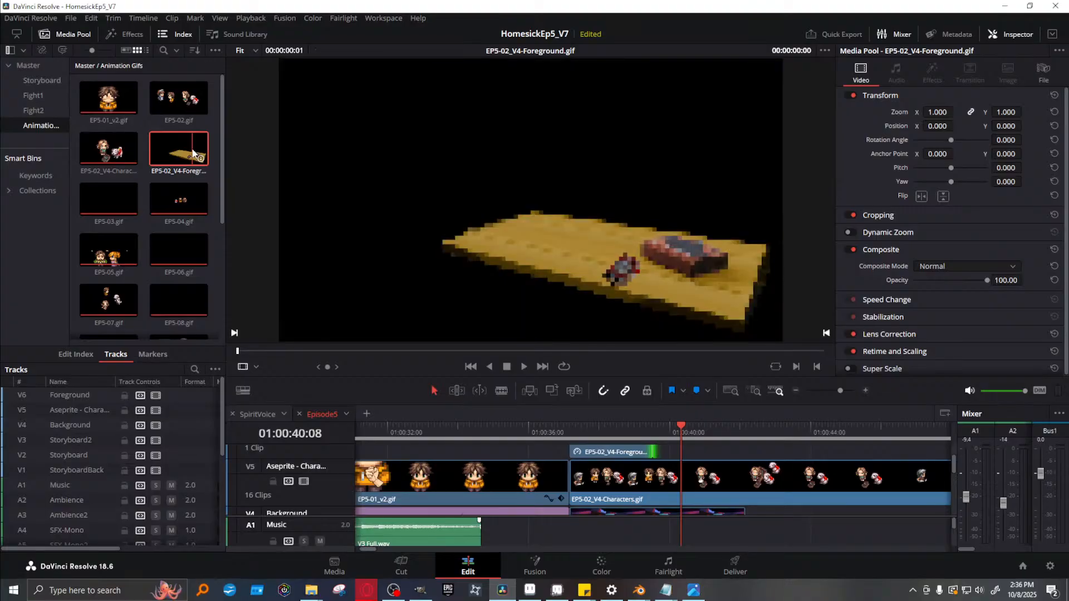
click(114, 18)
mouse_move(89, 19)
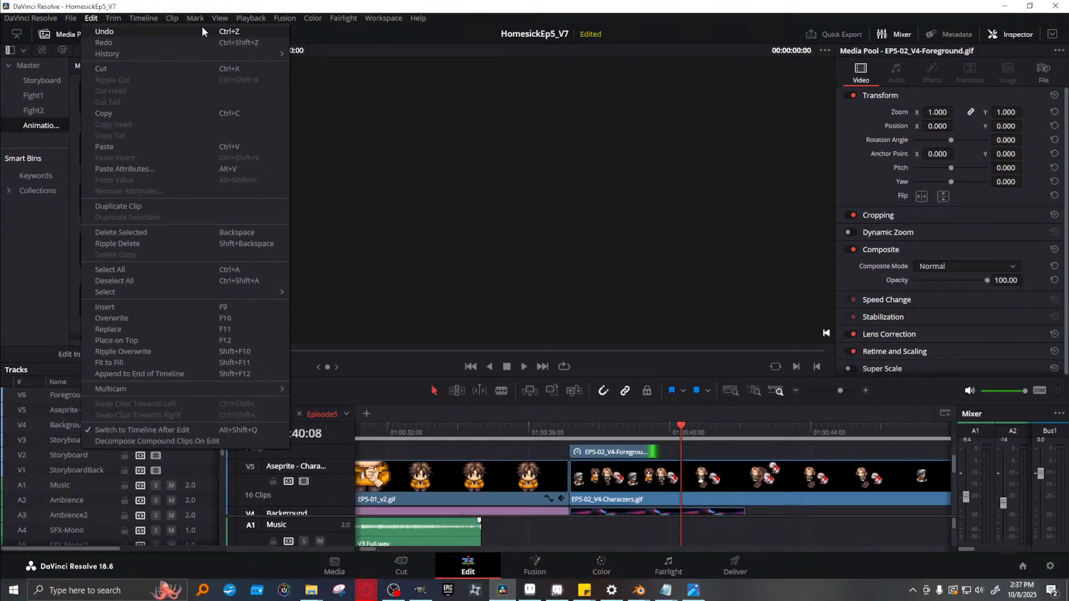
click(306, 18)
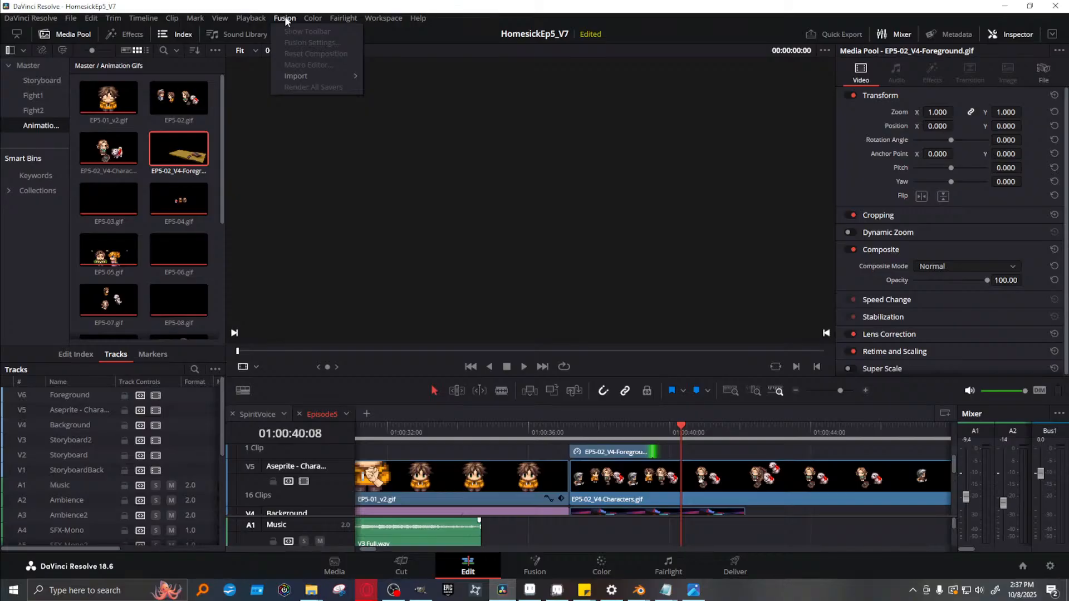
mouse_move(231, 16)
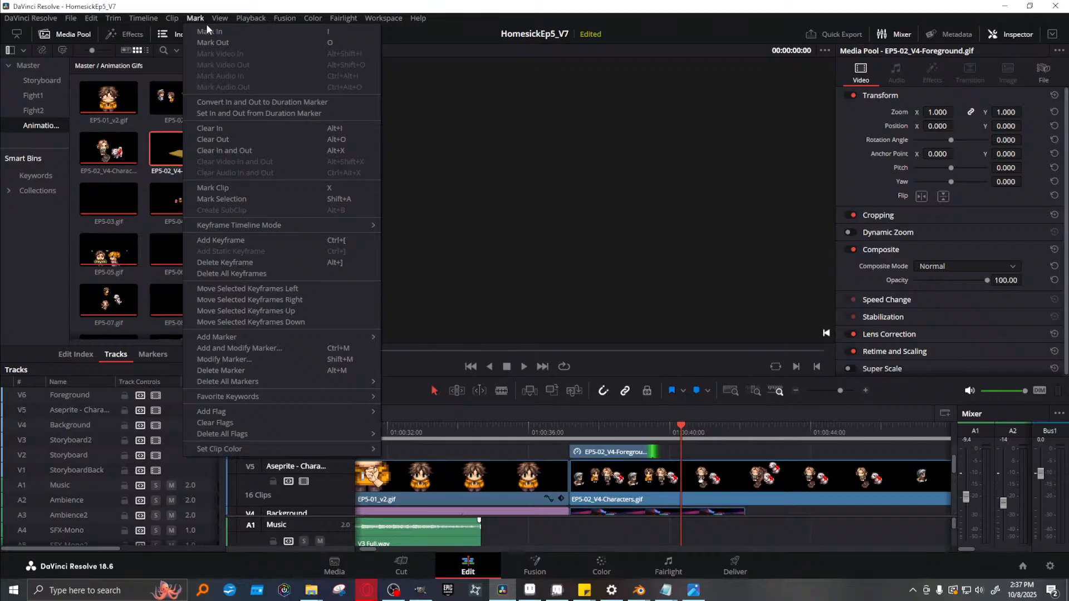
mouse_move(172, 19)
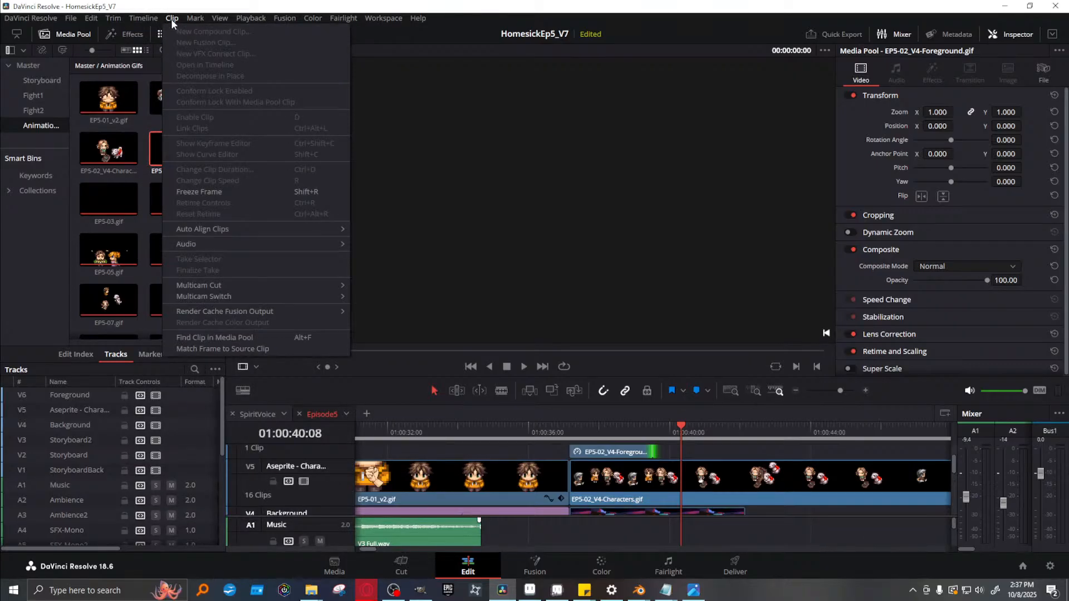
mouse_move(139, 18)
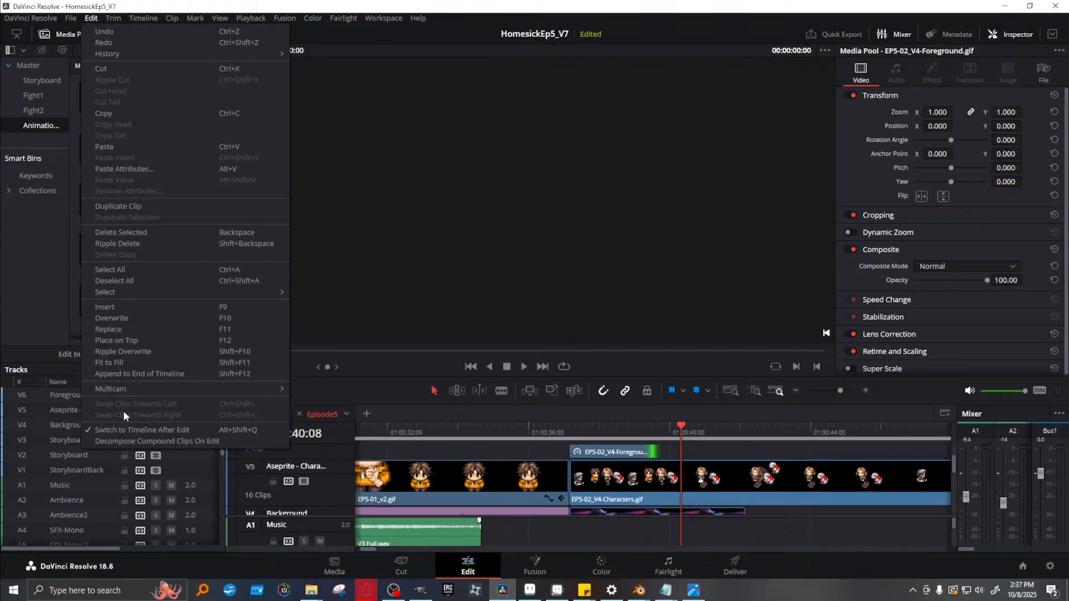
click(149, 17)
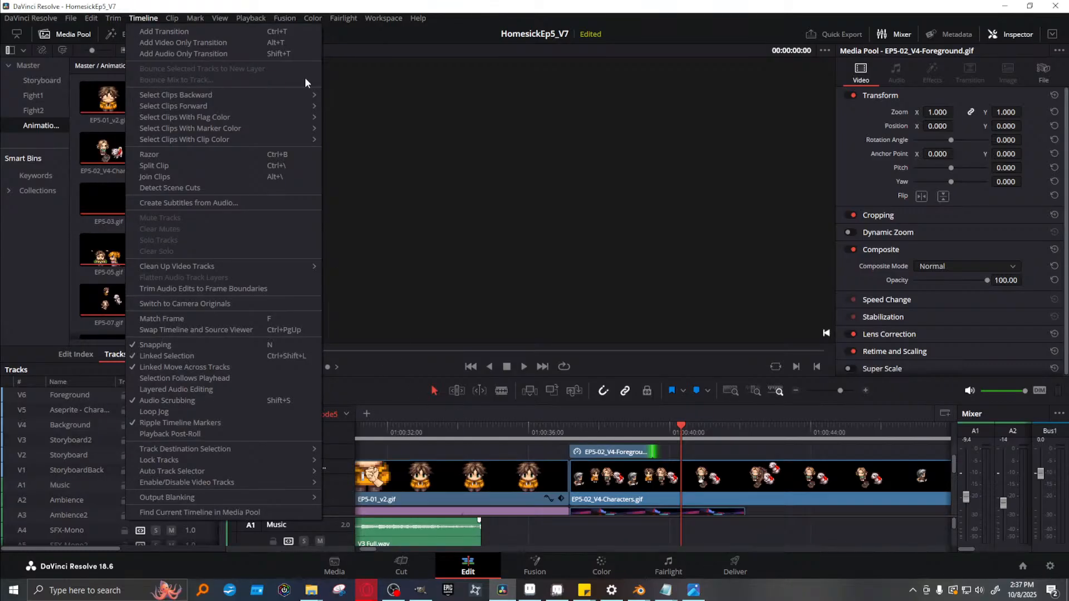
click(170, 17)
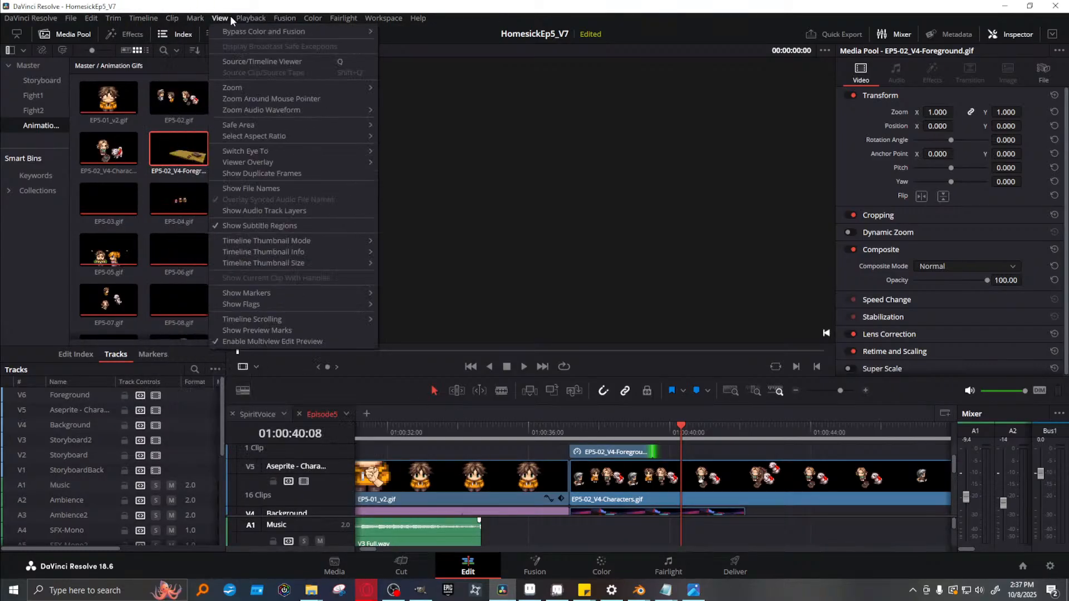
mouse_move(289, 20)
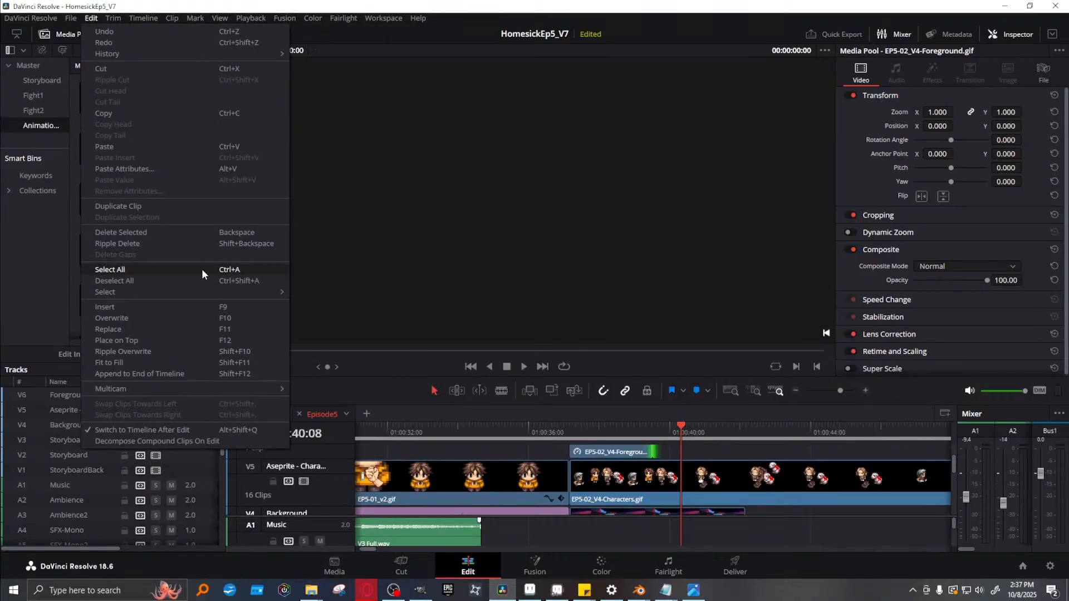
Check the timeline format and frame rate in the project's master settings and close them
mouse_move(185, 388)
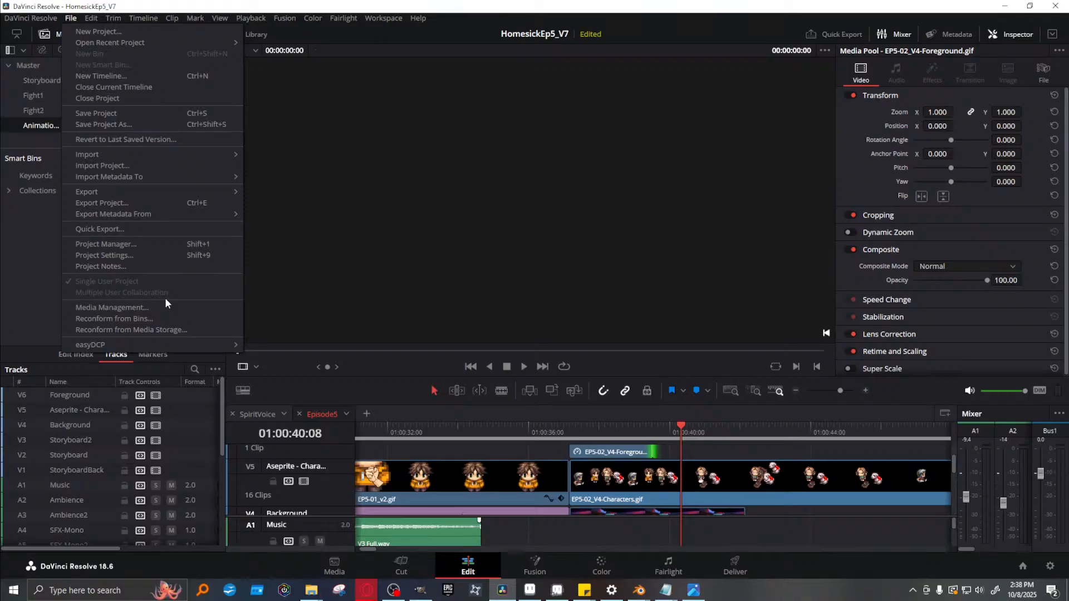
click(138, 260)
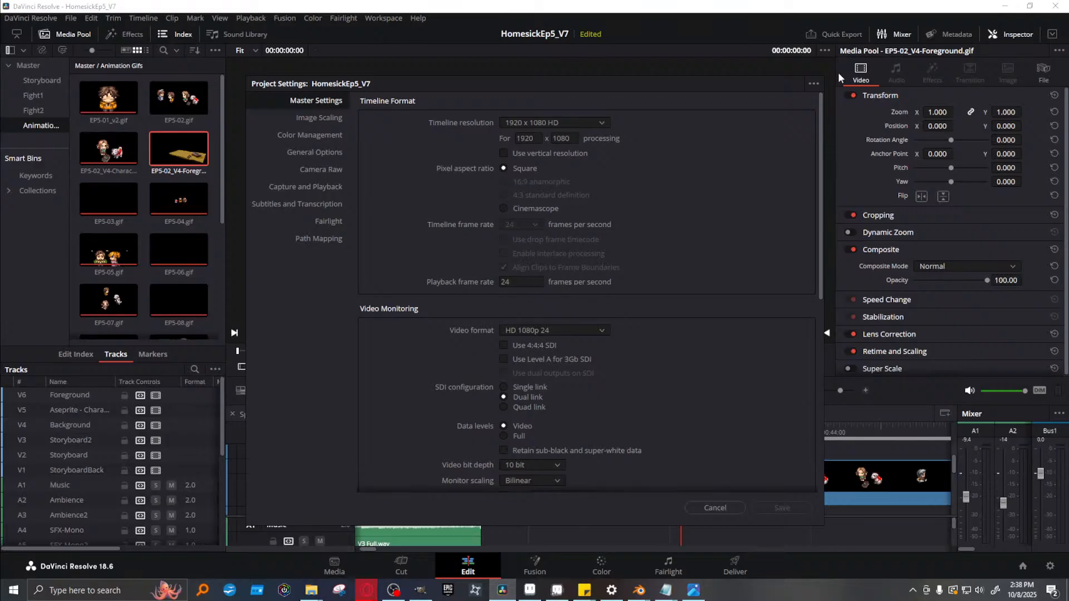
click(720, 509)
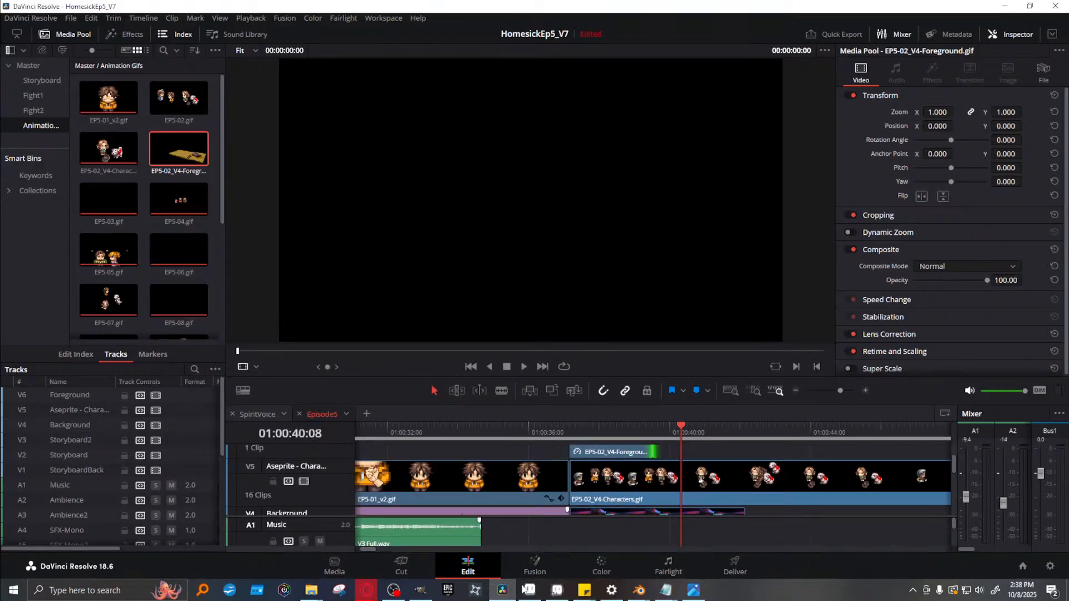
Switch to Aseprite and open the file export settings for the EP5-02_V4 sprite
click(529, 589)
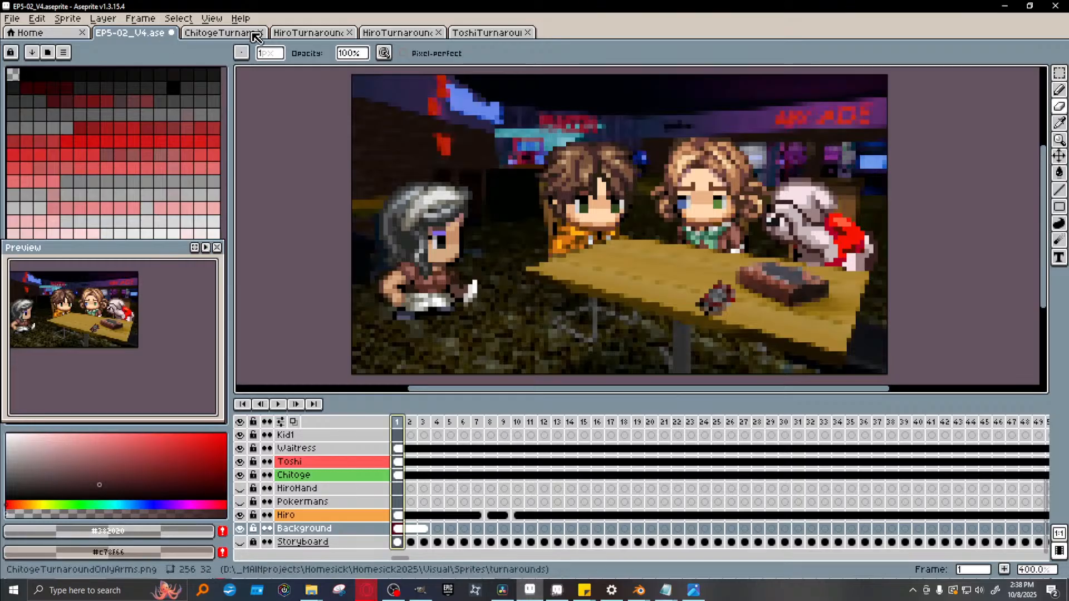
click(17, 23)
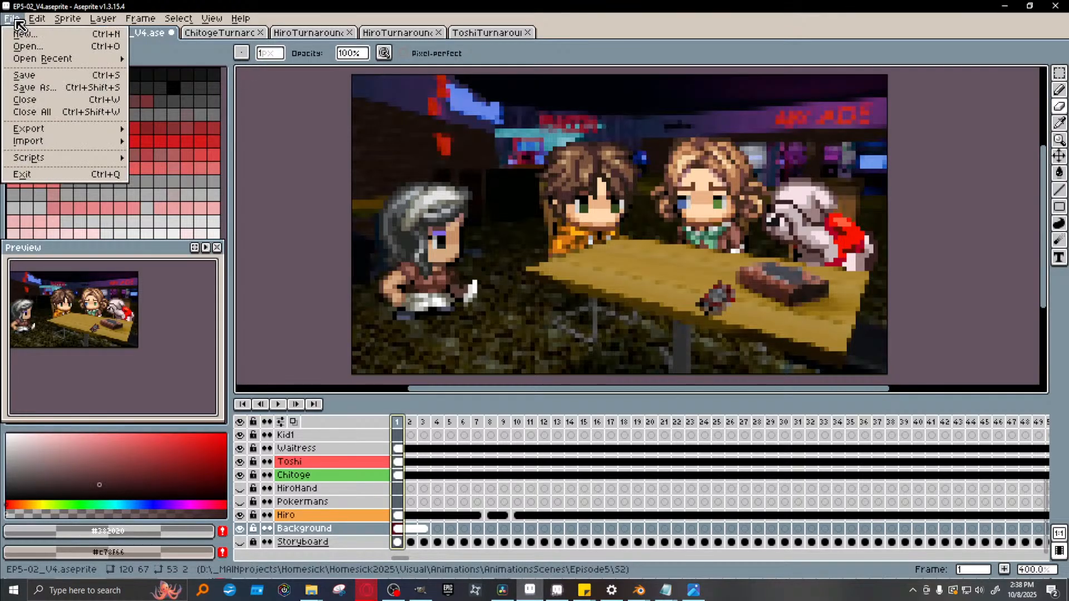
mouse_move(29, 133)
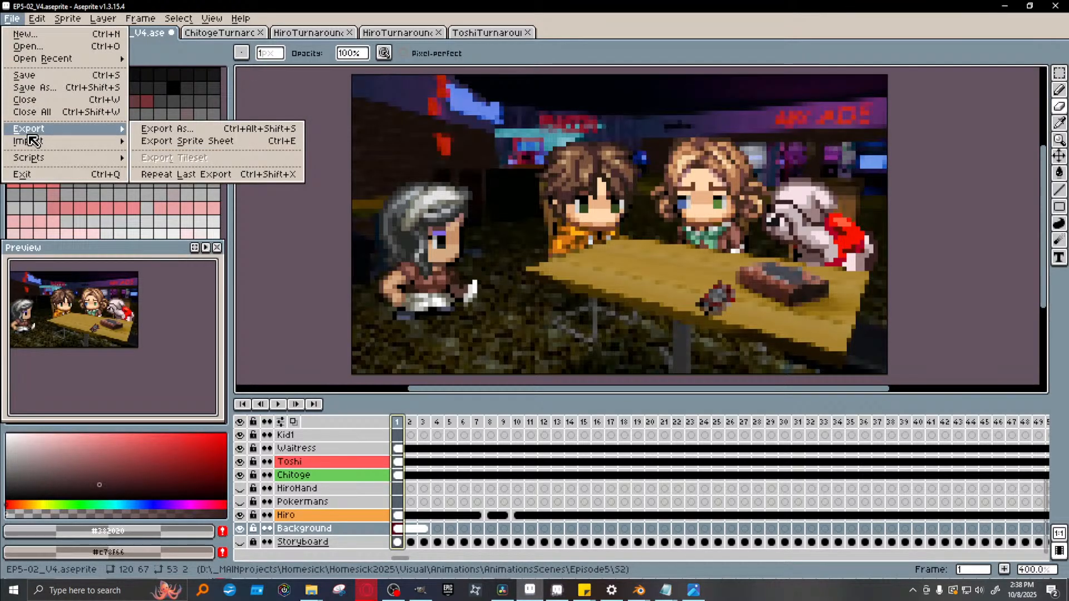
click(167, 131)
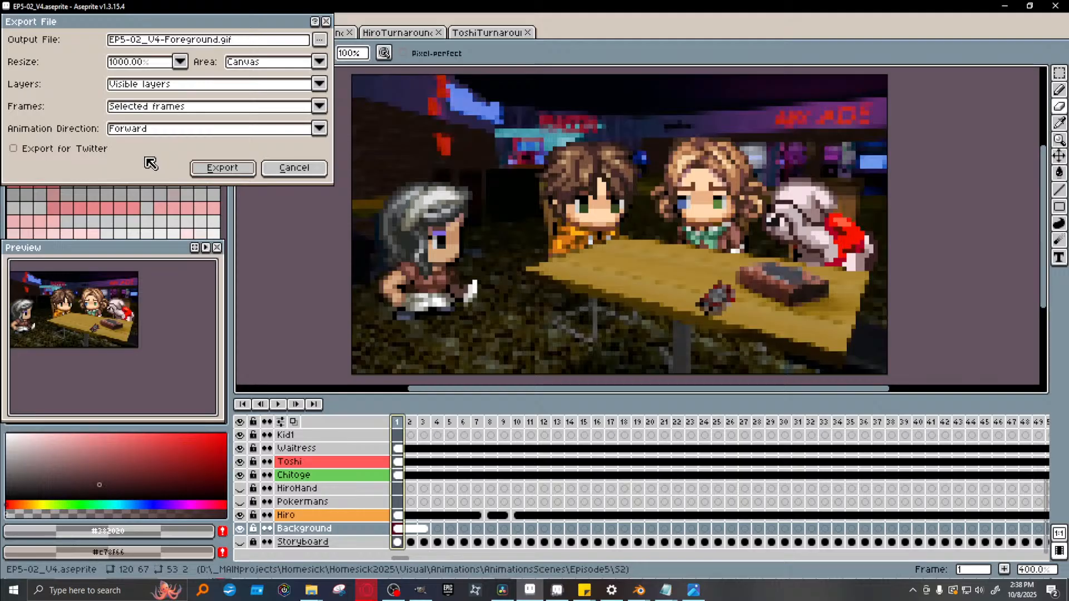
click(132, 107)
click(132, 108)
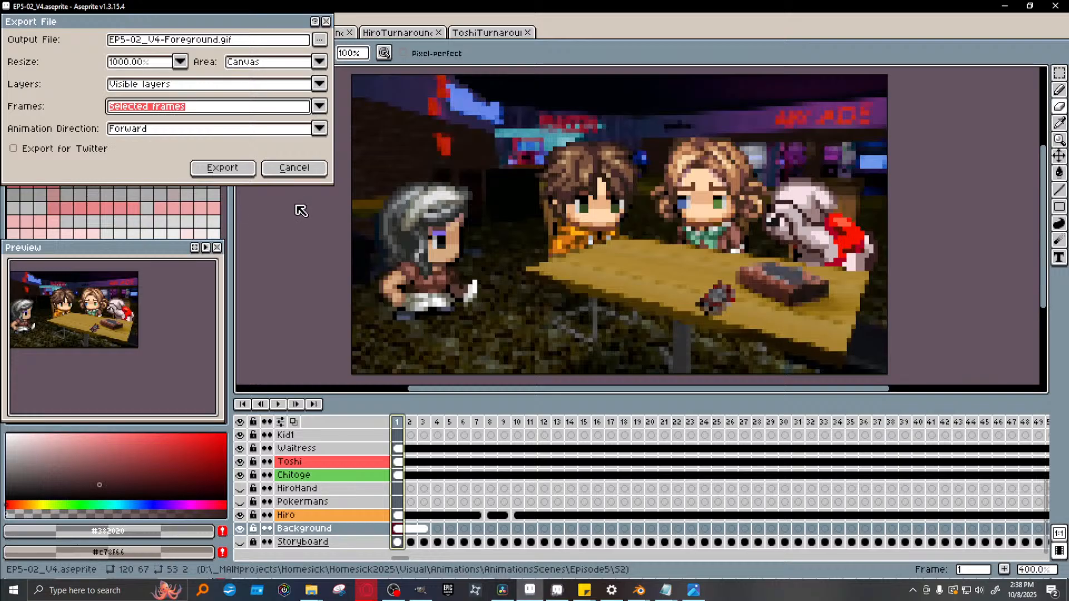
click(303, 171)
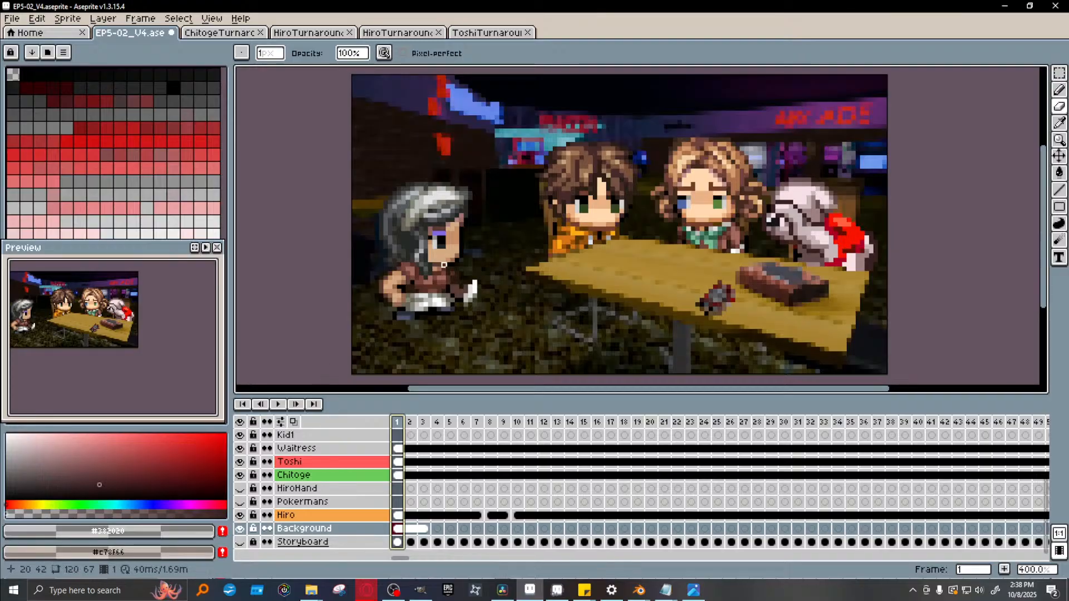
Play the EP5-02_V4 animation to check its frames, stop it and return to the first frame
click(277, 403)
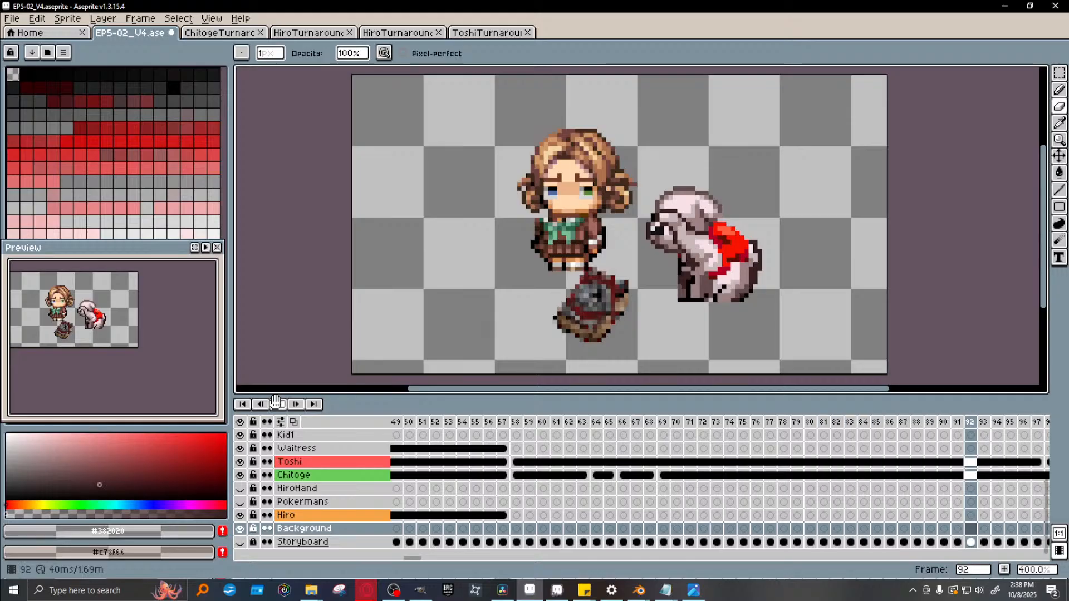
click(276, 403)
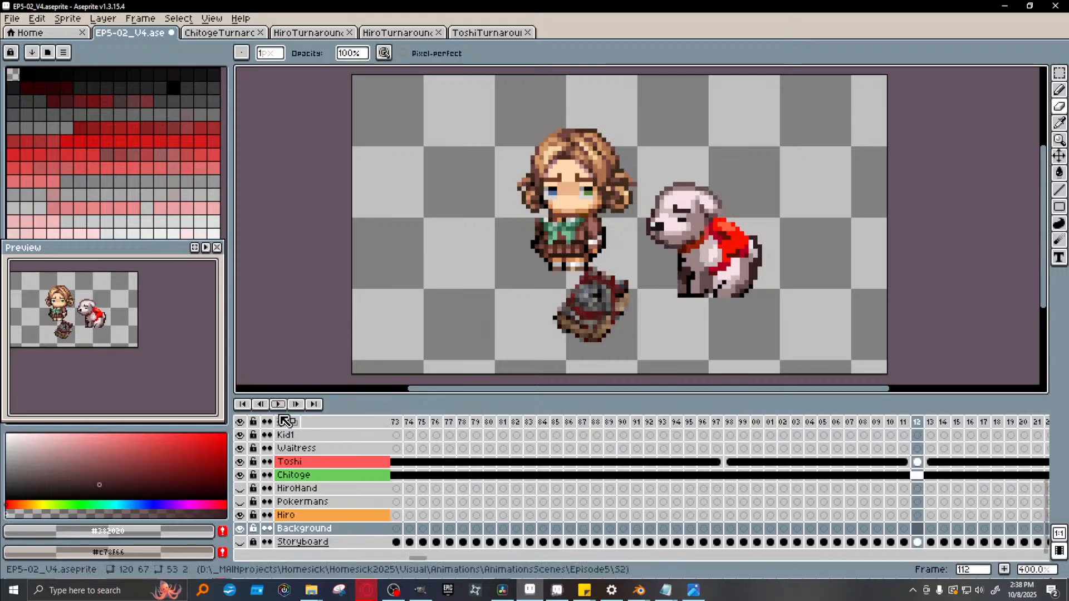
click(242, 404)
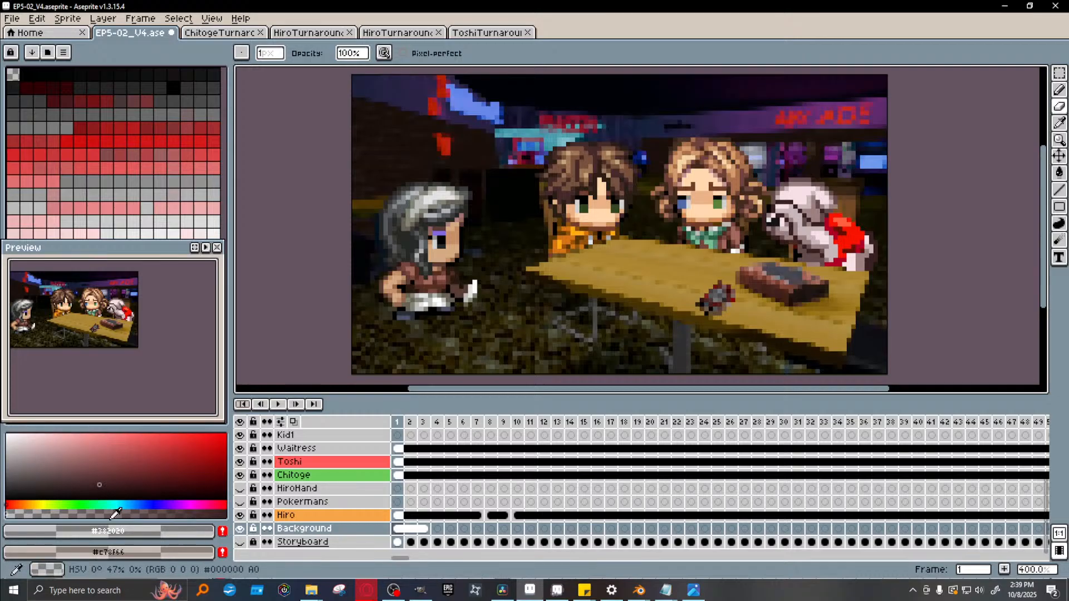
Switch to DaVinci Resolve and play the EP5-02_V4 scene on the Episode5 timeline from about 01:00:38
click(500, 589)
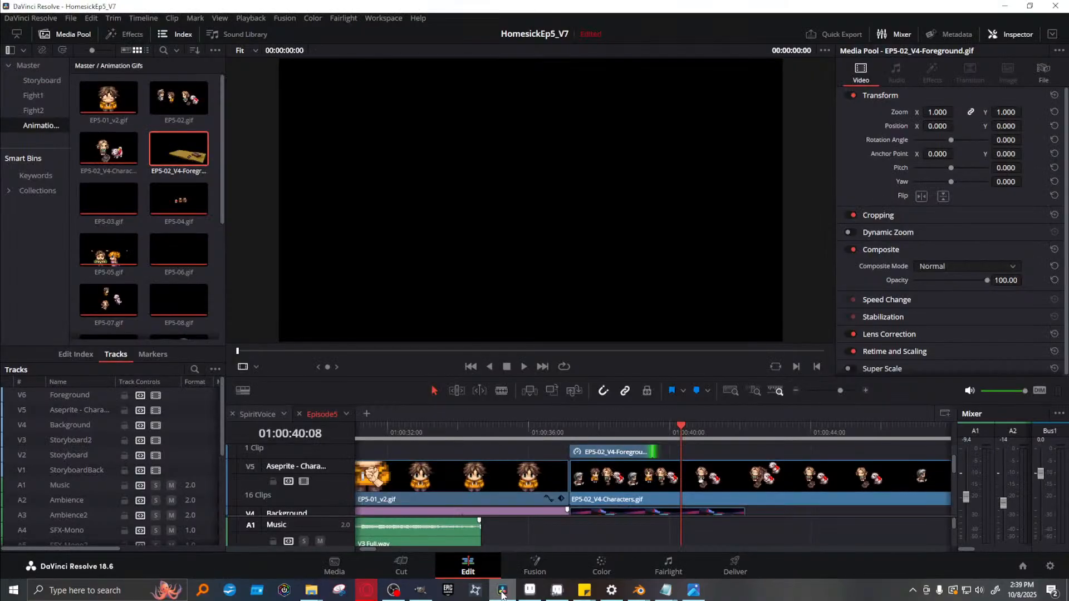
click(593, 425)
key(space)
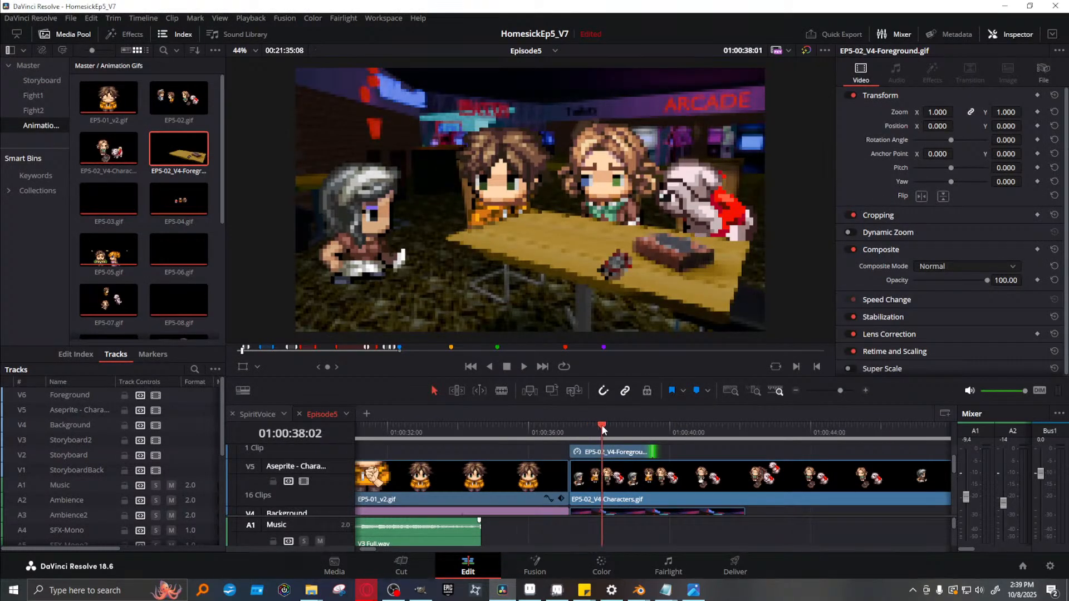
key(space)
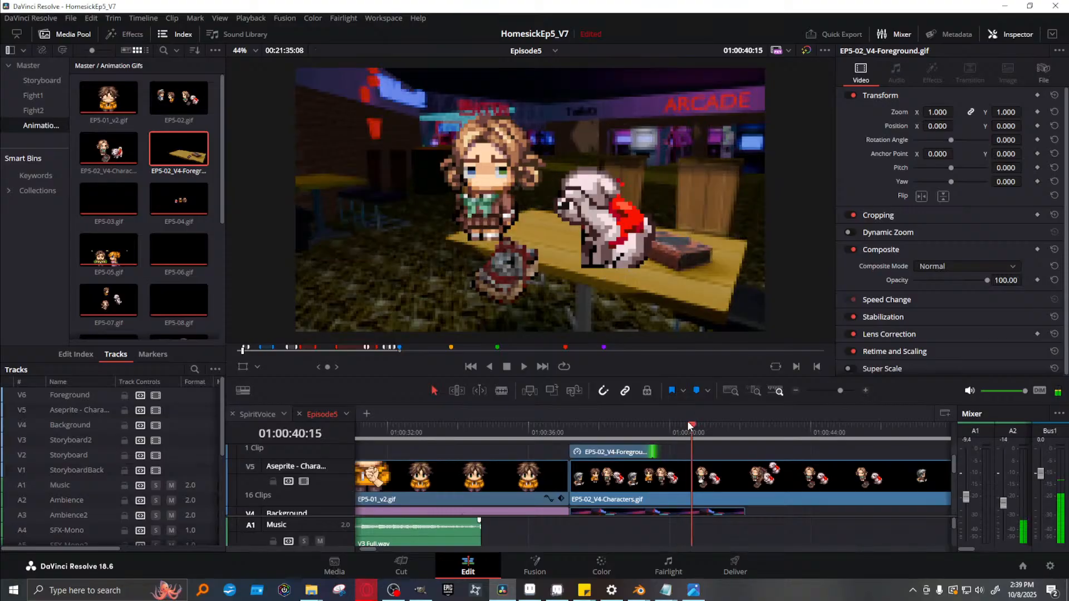
Mark an in point at 01:00:37:04 and an out point at 01:00:43:10 on the Episode5 timeline
click(549, 426)
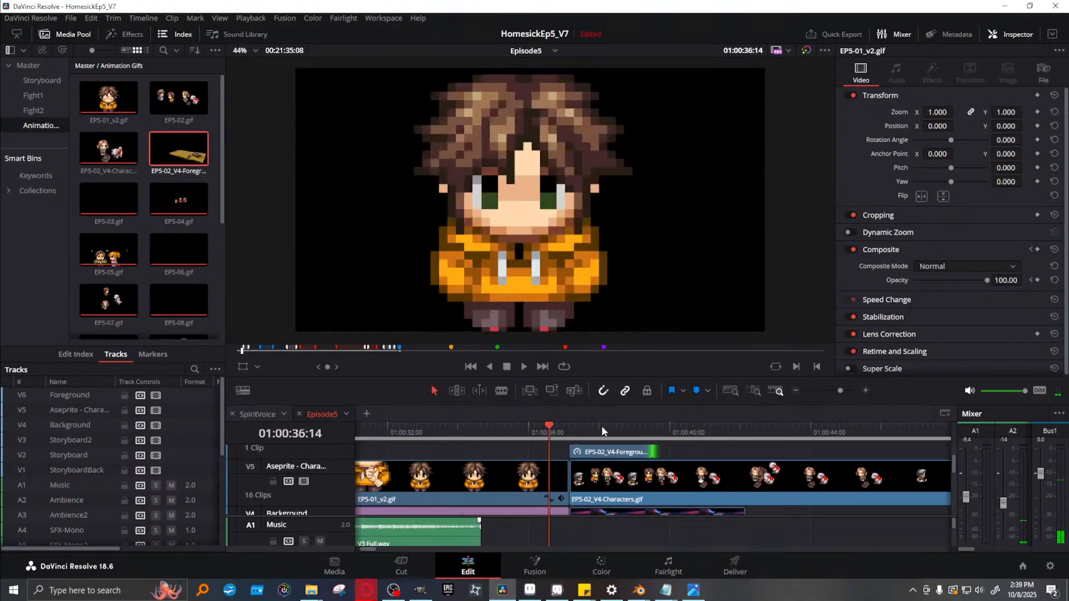
right_click(574, 434)
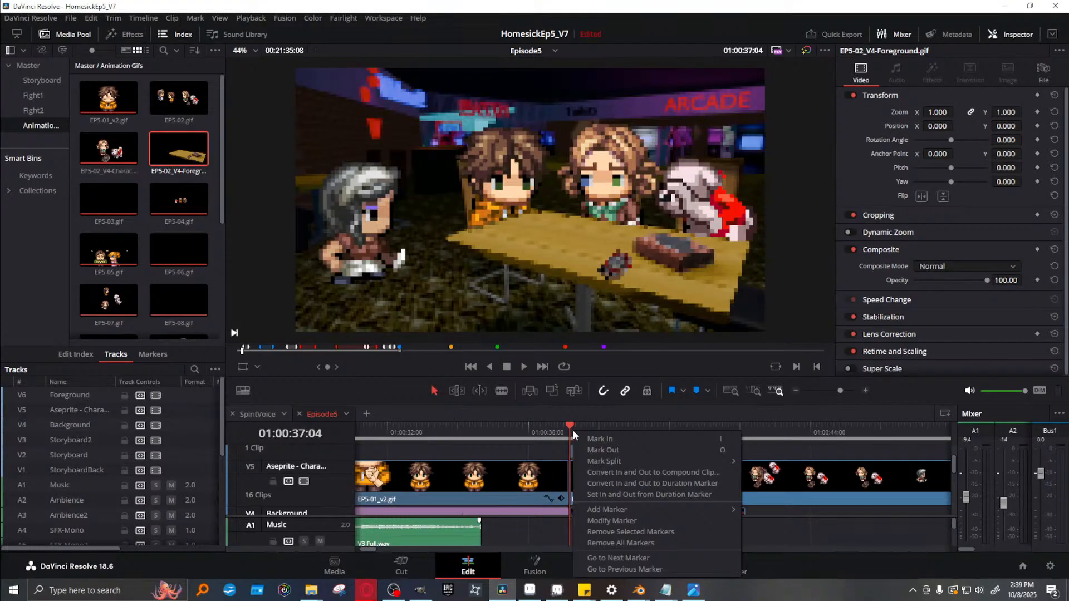
click(632, 441)
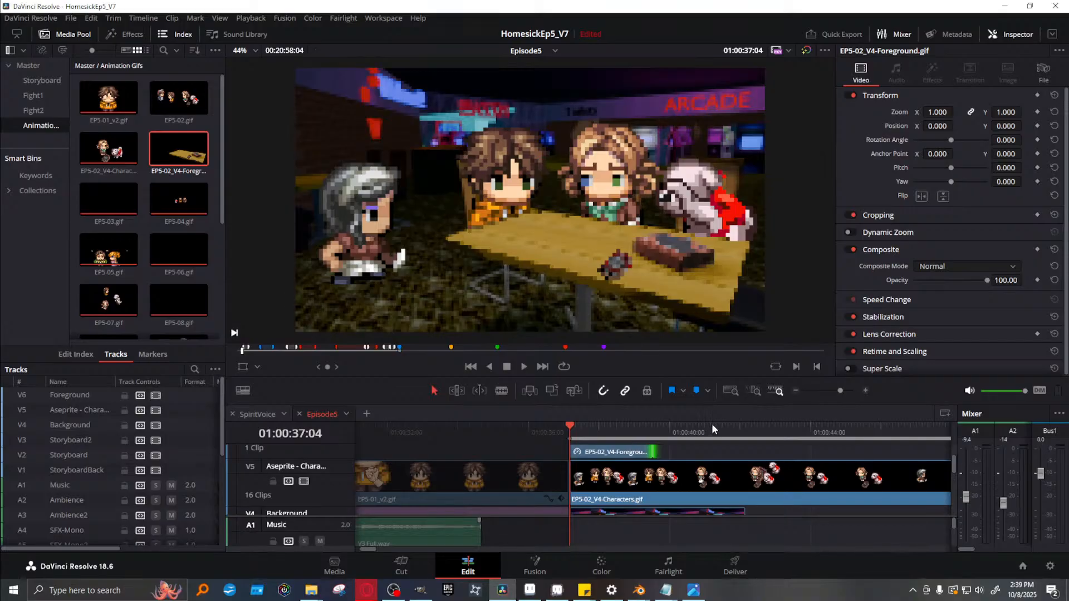
click(790, 426)
right_click(780, 427)
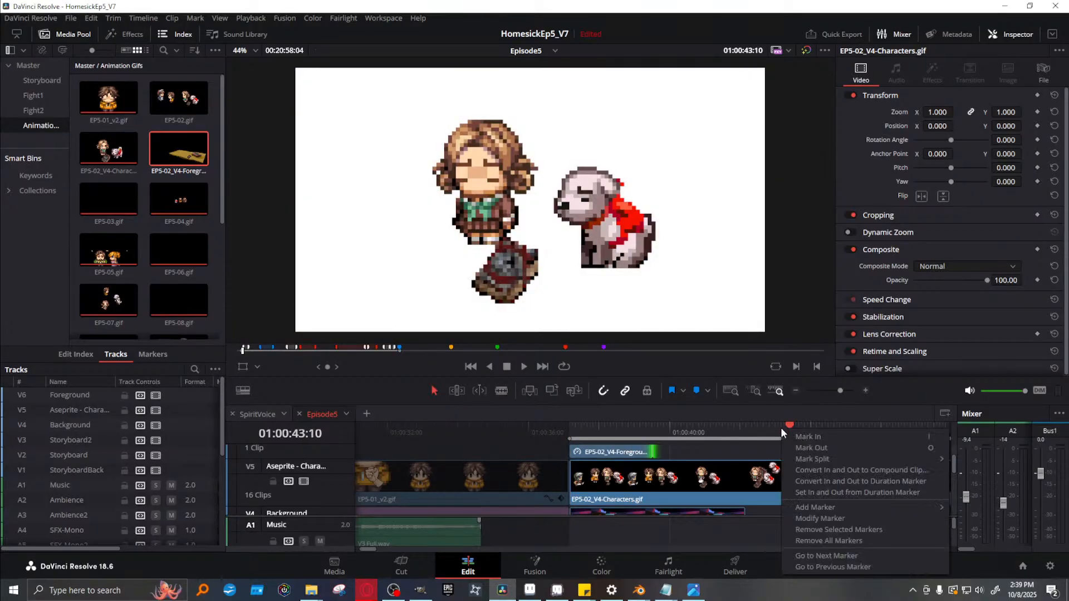
click(818, 450)
key(q)
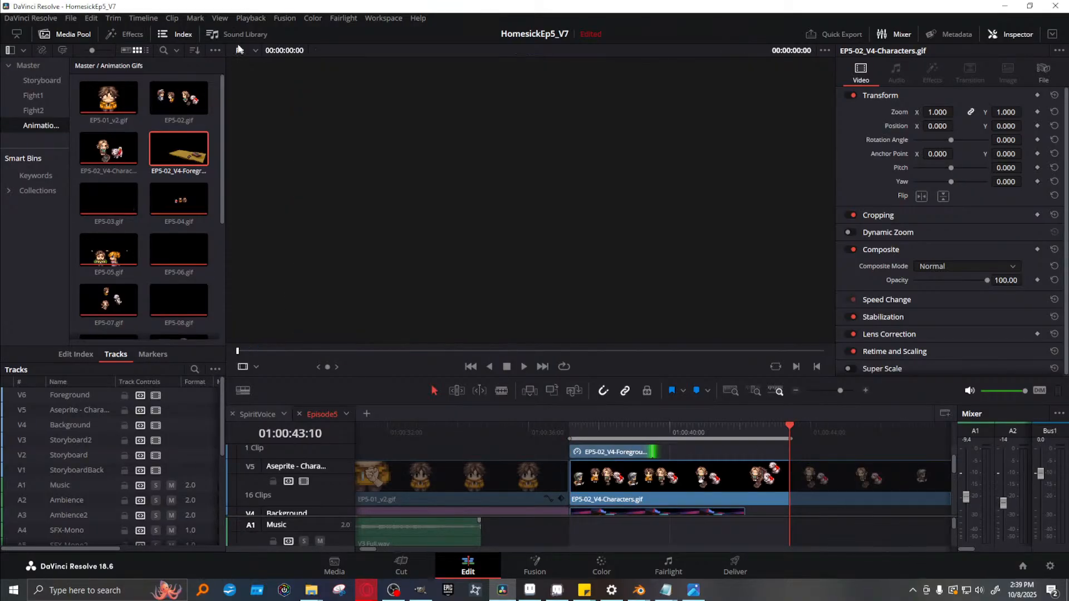
Queue the marked range for rendering under the file name HSSpriteTest10825 and render that job
click(735, 567)
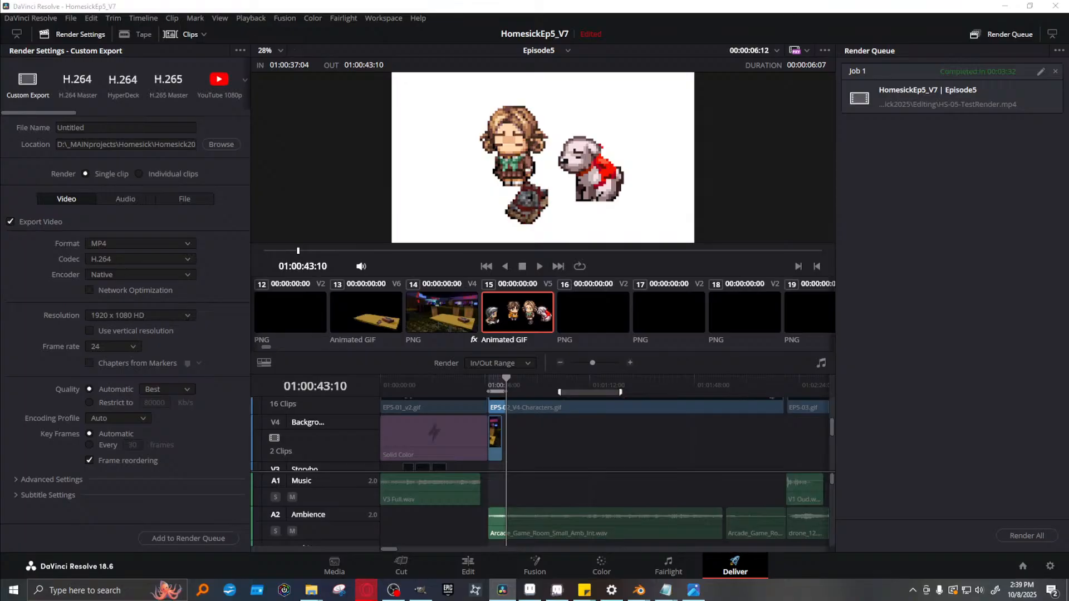
text(HSSpriteTest10825)
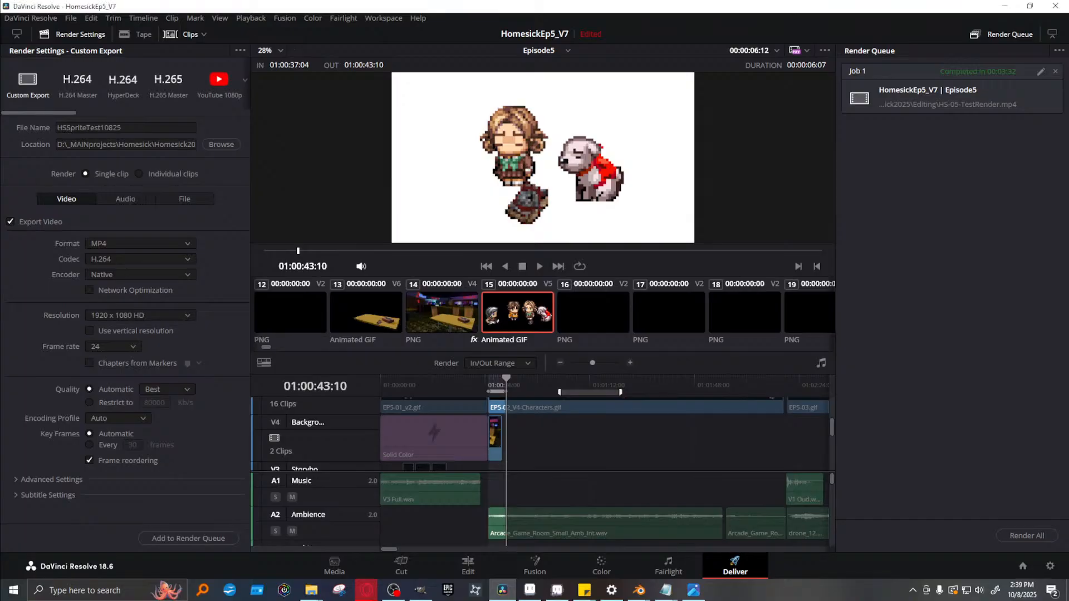
click(188, 537)
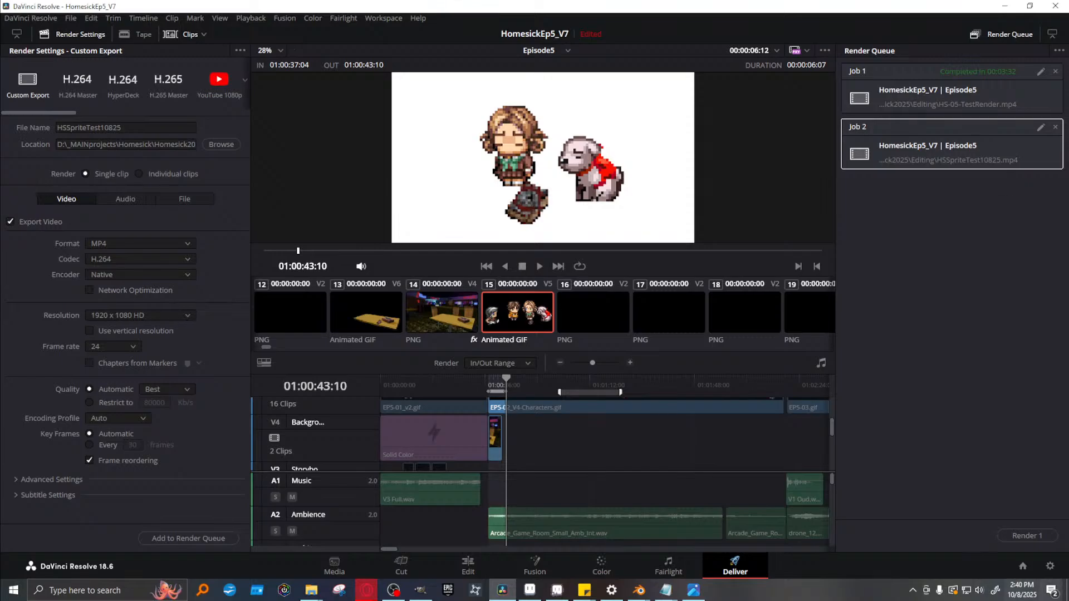
click(1033, 536)
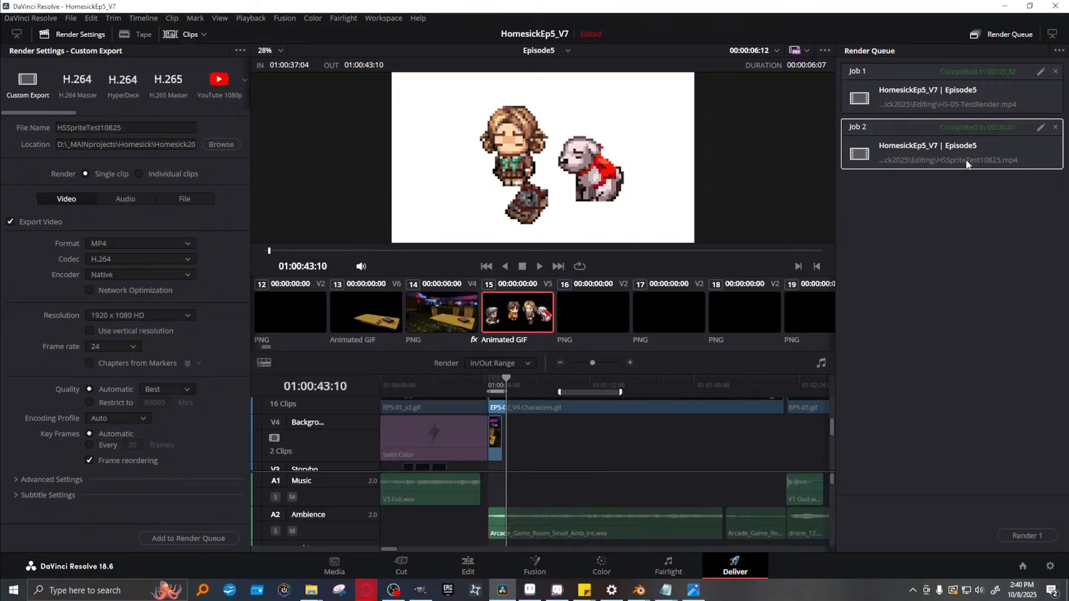
Check the rendered clip in VLC, then return to Resolve's Edit page and scrub the scene to 01:00:40:04
mouse_move(319, 588)
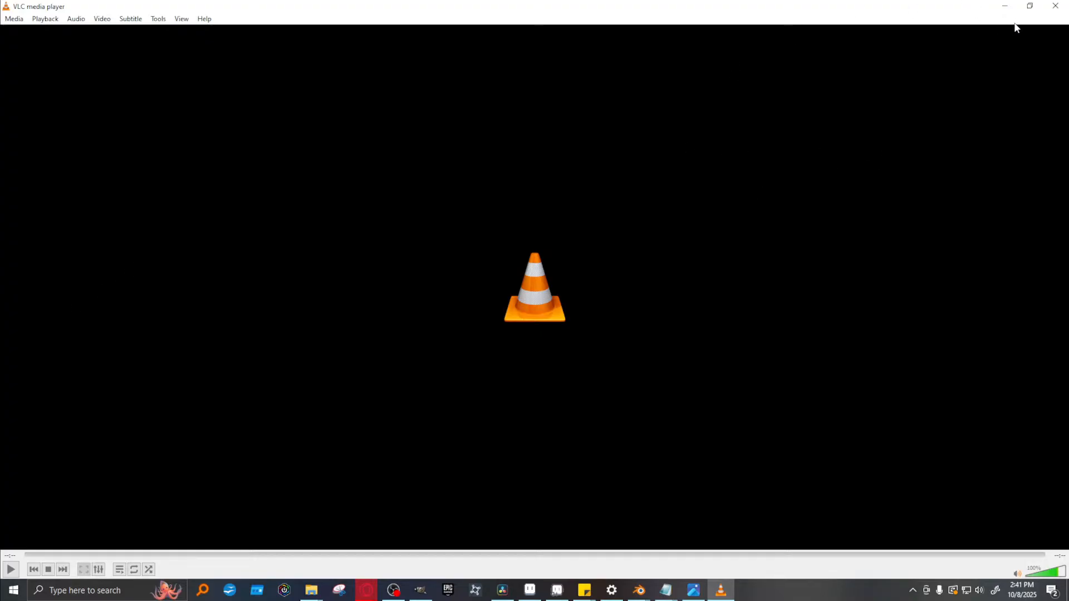
click(1004, 6)
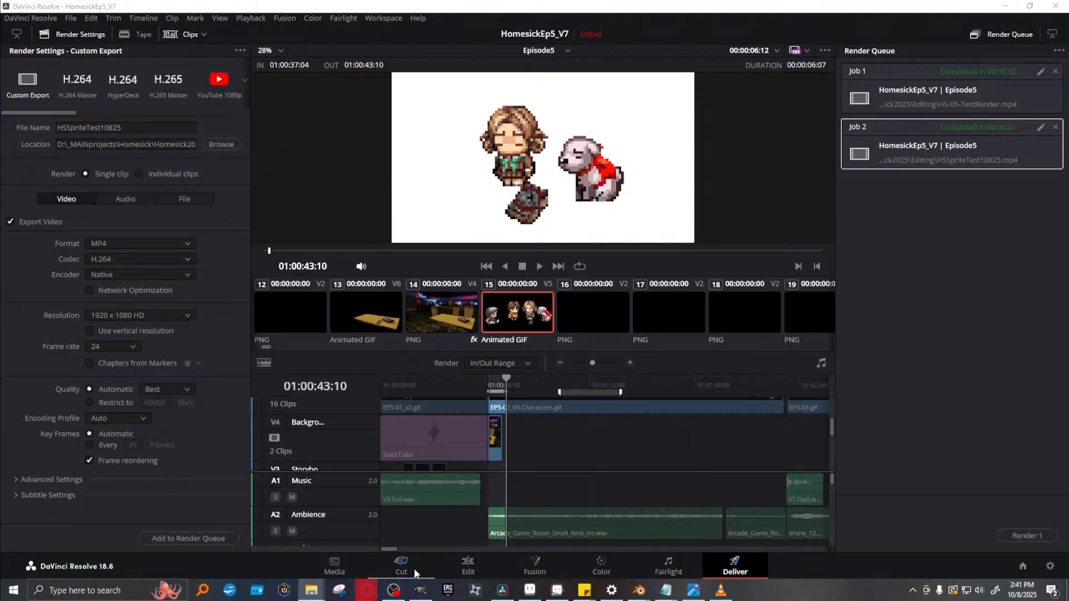
click(456, 570)
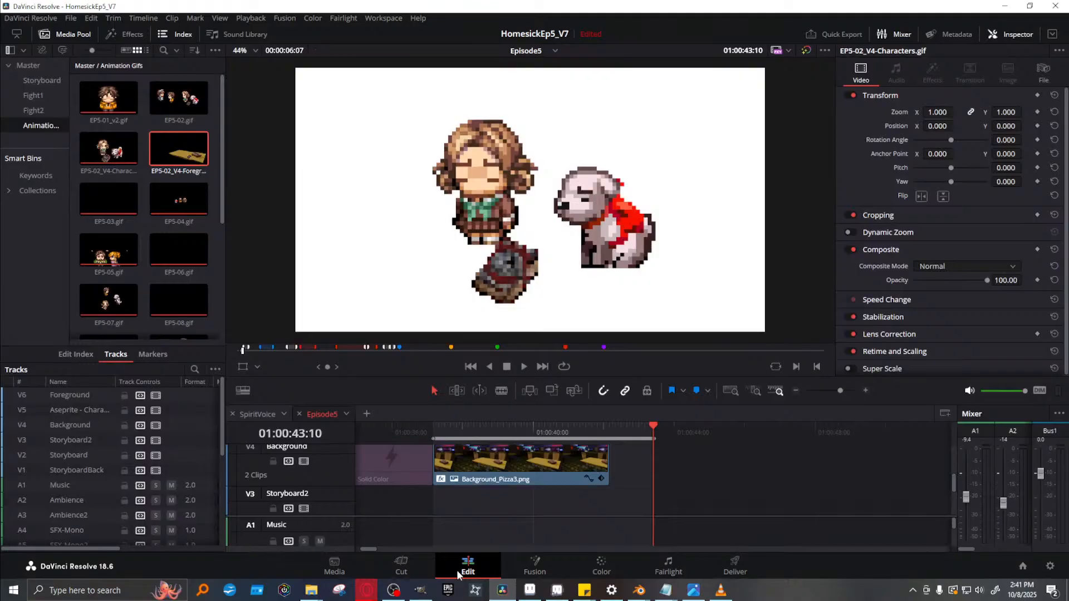
drag(483, 437, 524, 422)
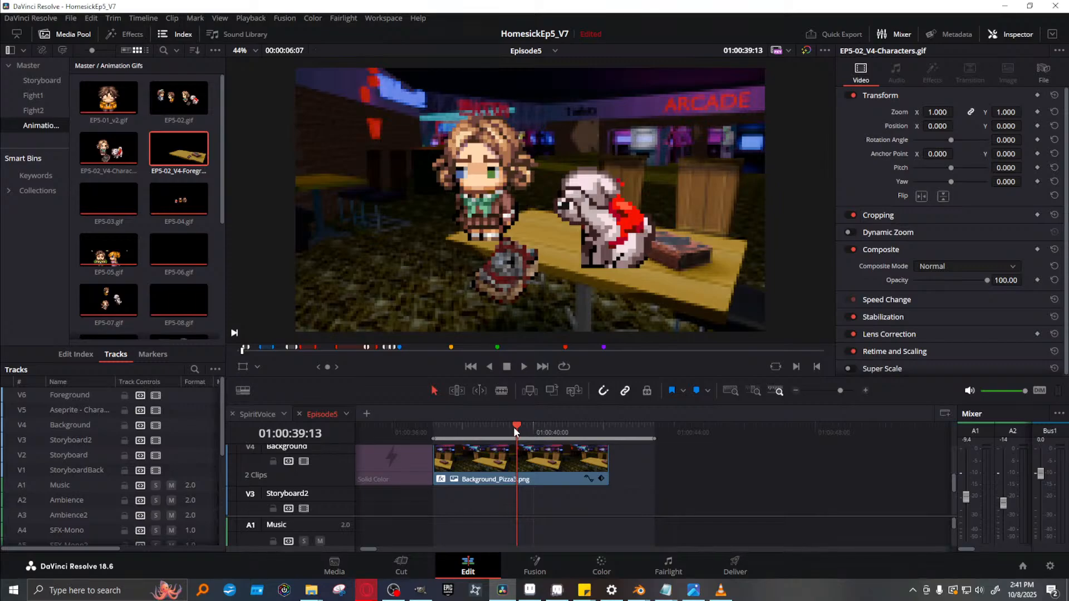
click(534, 426)
drag(534, 422, 538, 419)
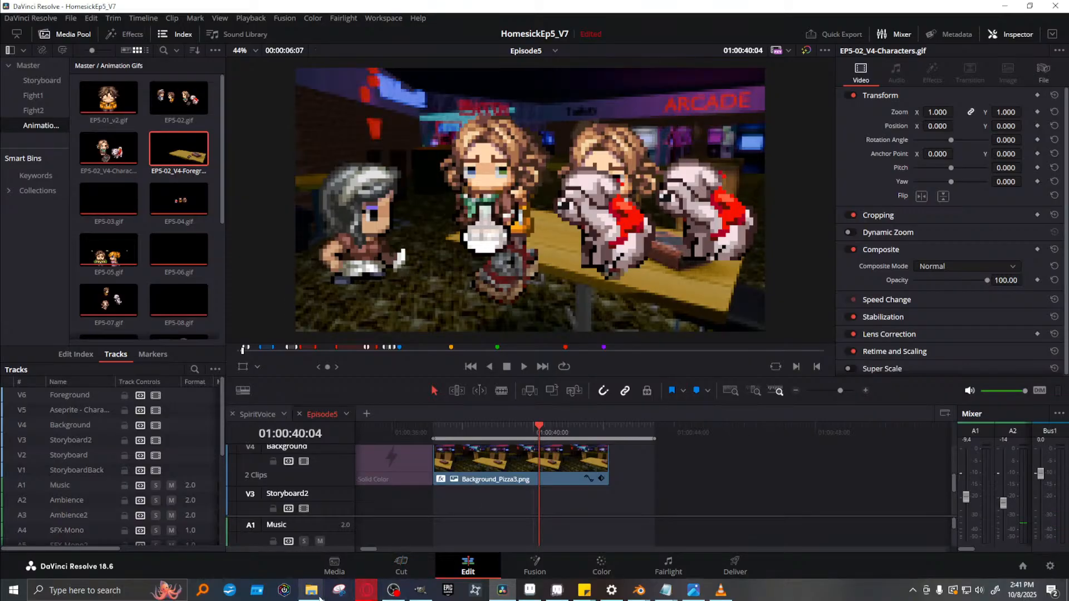
View the exported EP5-02_V4-Characters.gif in the image viewer and close it
mouse_move(312, 589)
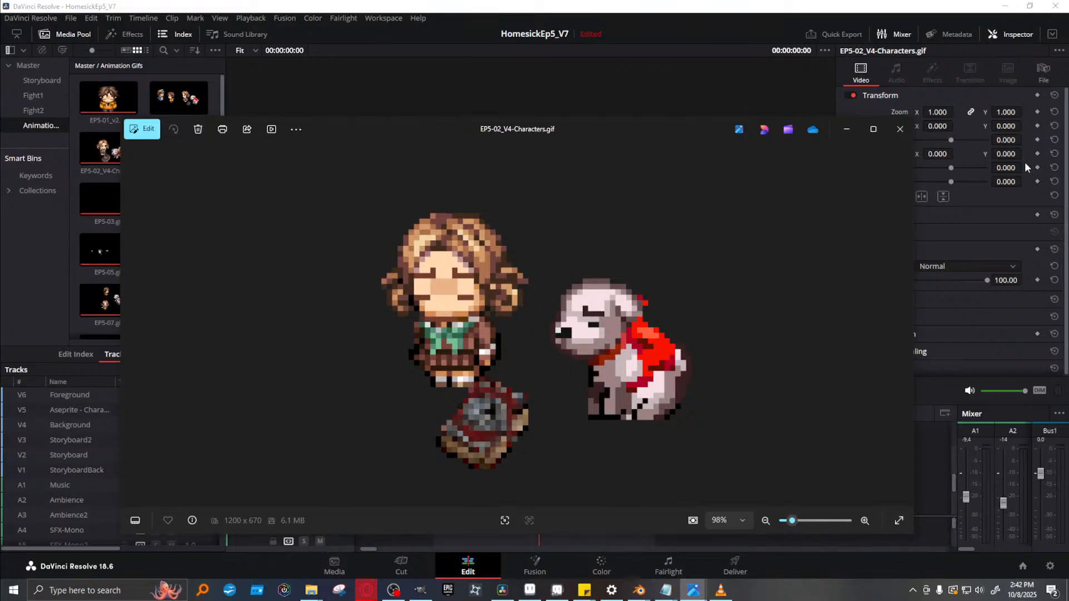
click(901, 132)
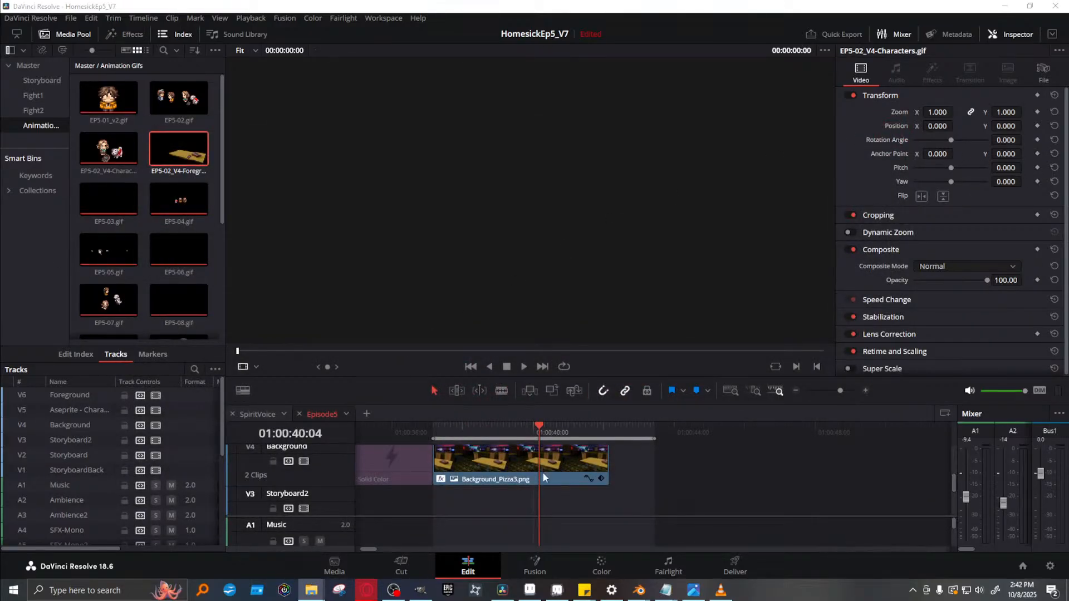
Clear the timeline's in and out range and scrub the EP5-02_V4-Characters.gif clip to 01:00:39:13
scroll(638, 448, up, 3)
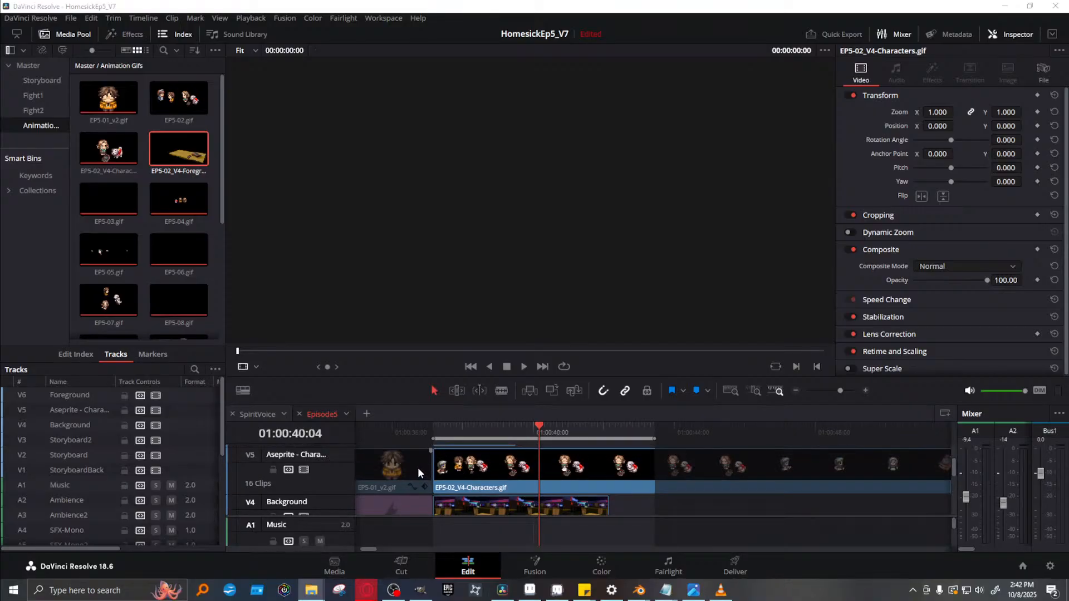
click(644, 425)
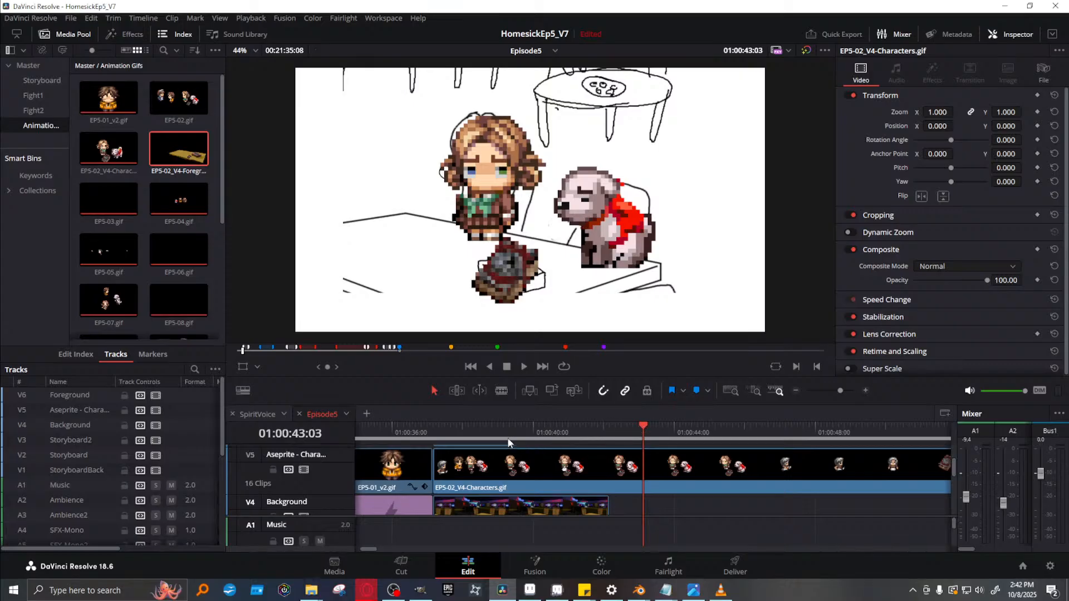
mouse_move(442, 434)
mouse_down()
mouse_move(687, 433)
mouse_move(462, 422)
mouse_move(609, 426)
mouse_move(517, 425)
mouse_up()
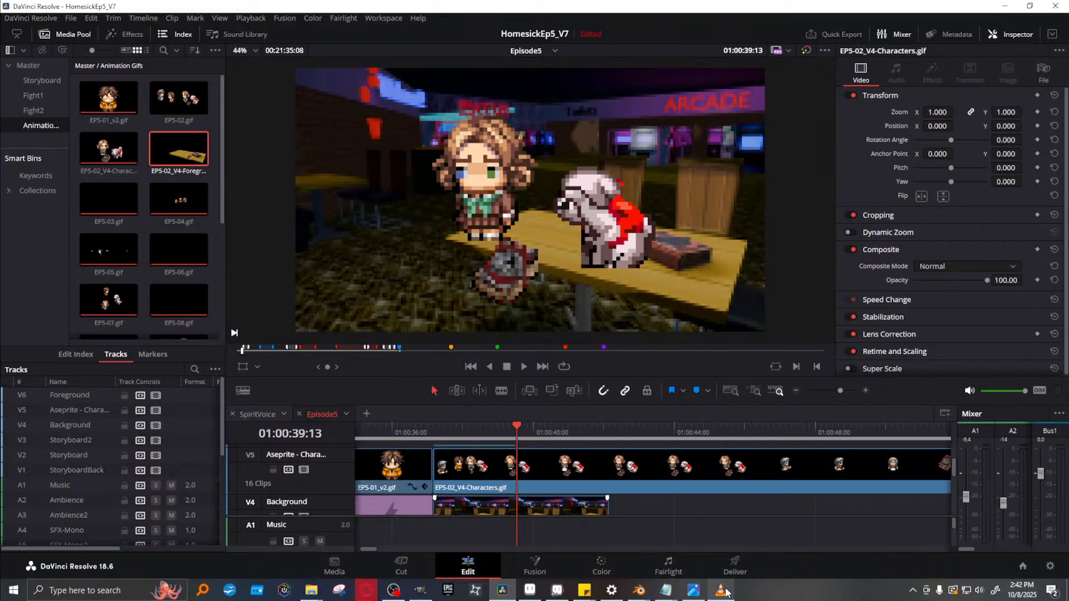
Close the VLC media player window
mouse_move(725, 593)
click(773, 483)
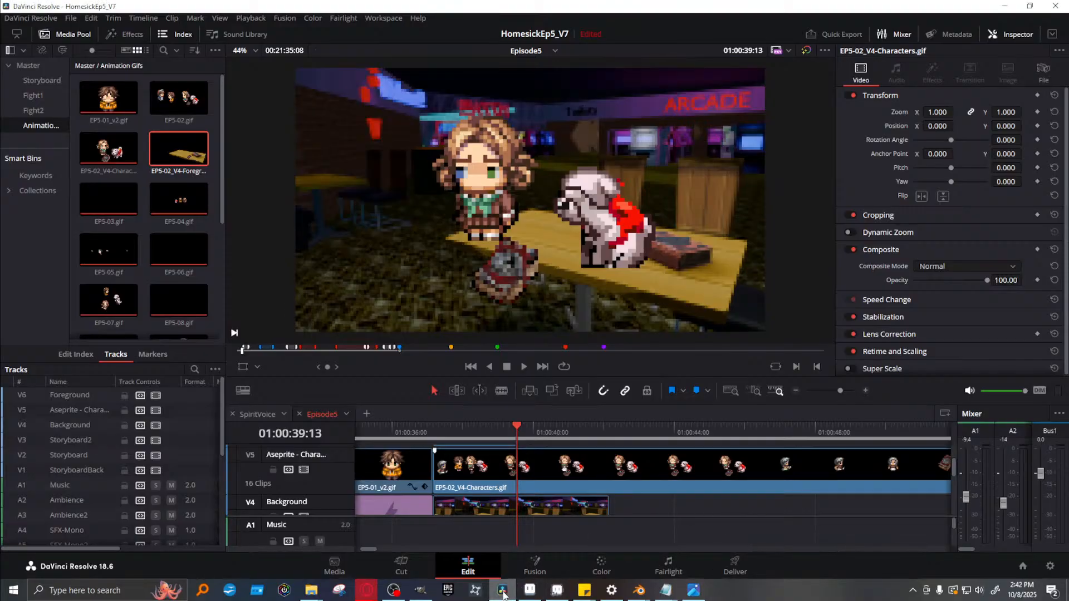
Switch to Aseprite, inspect individual frames of EP5-02_V4 between 6 and 23, and play the animation from frame 23
click(530, 590)
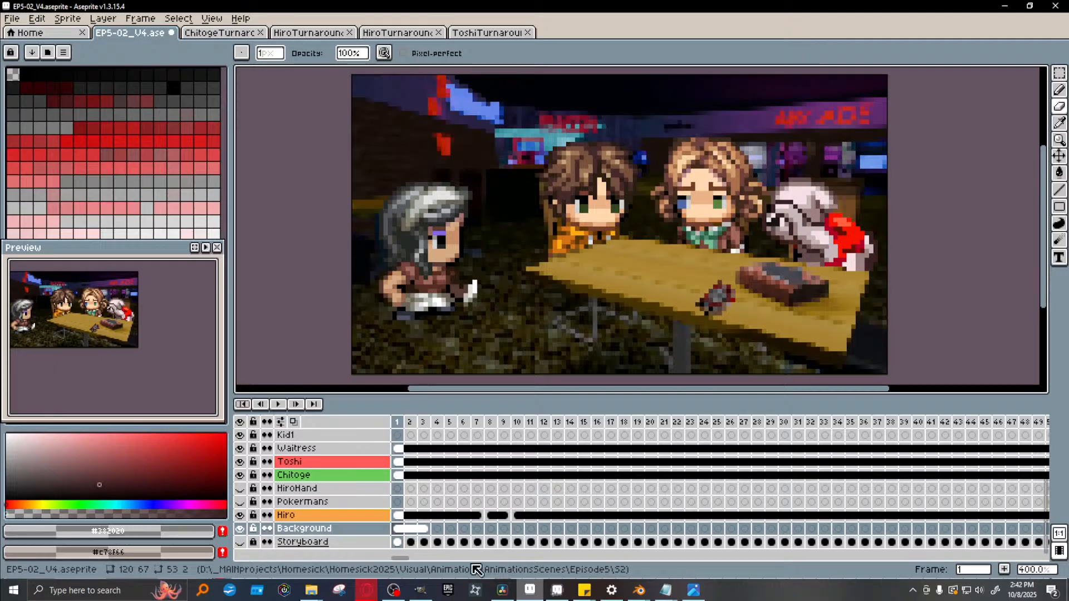
click(464, 421)
click(517, 423)
click(544, 423)
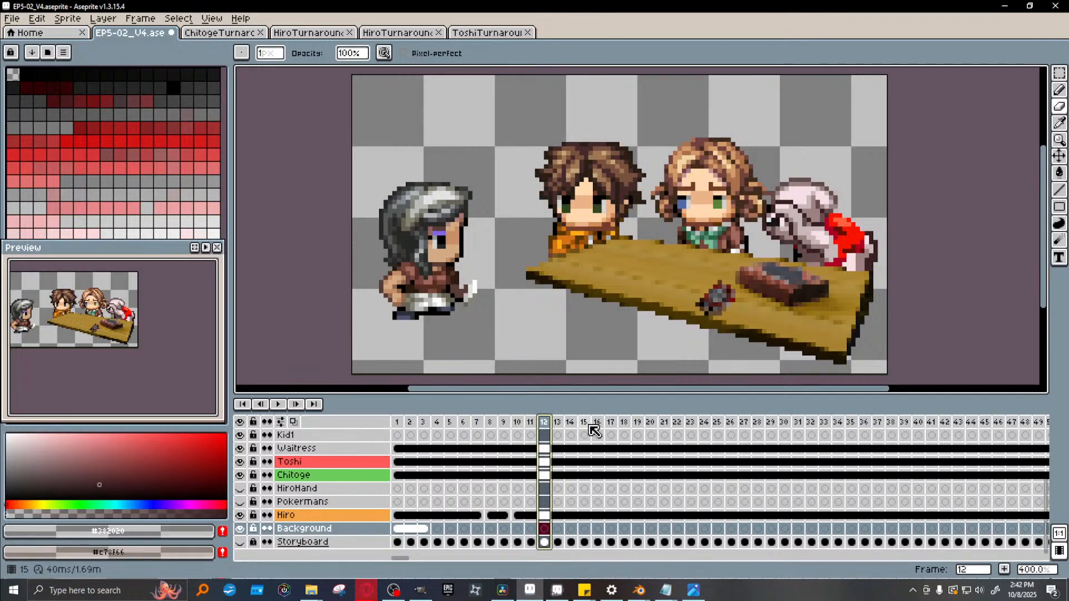
click(597, 423)
click(624, 425)
click(664, 423)
click(691, 423)
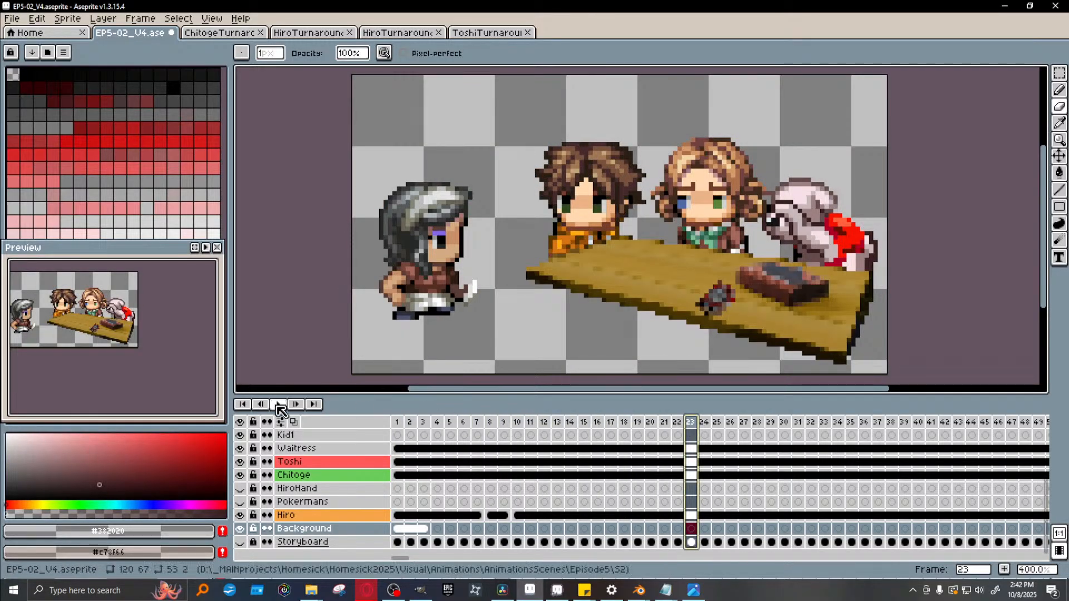
click(278, 404)
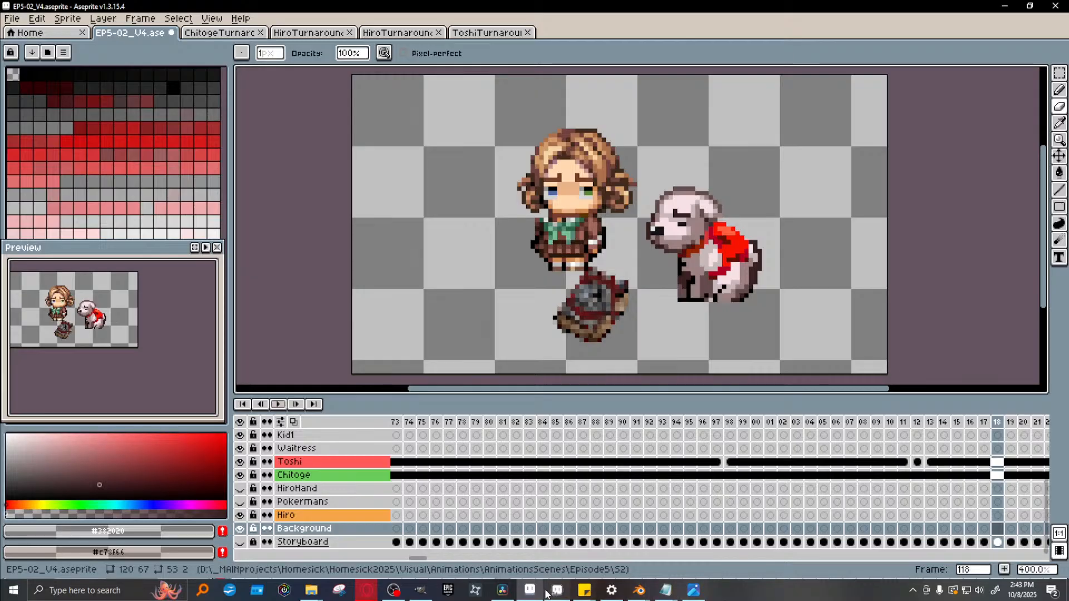
Switch to DaVinci Resolve and load EP5-02_V4-Characters.gif from the media pool into the source viewer to examine its frames
click(507, 593)
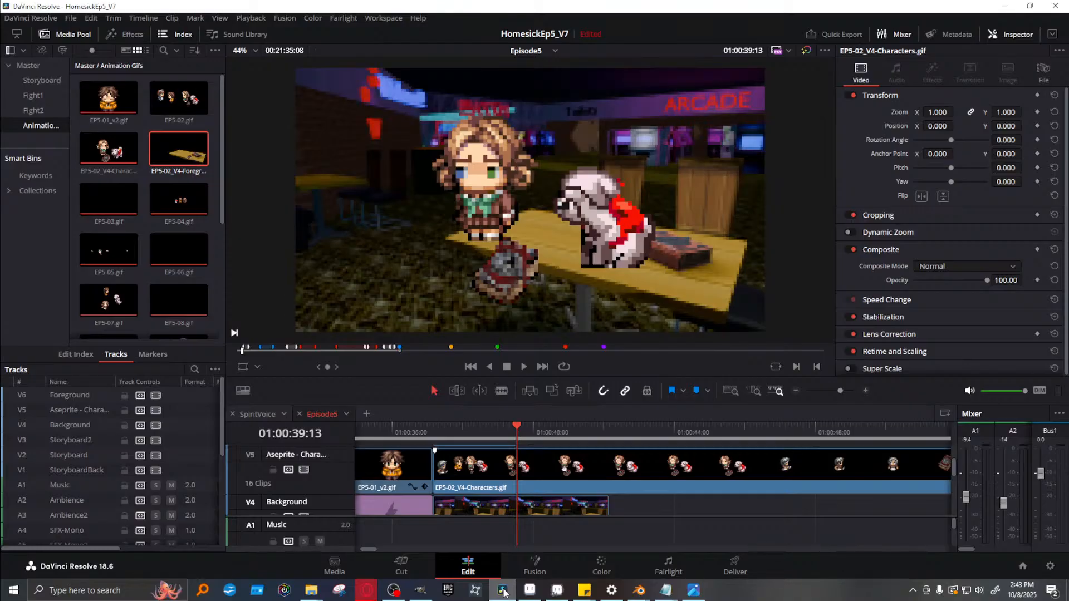
click(121, 157)
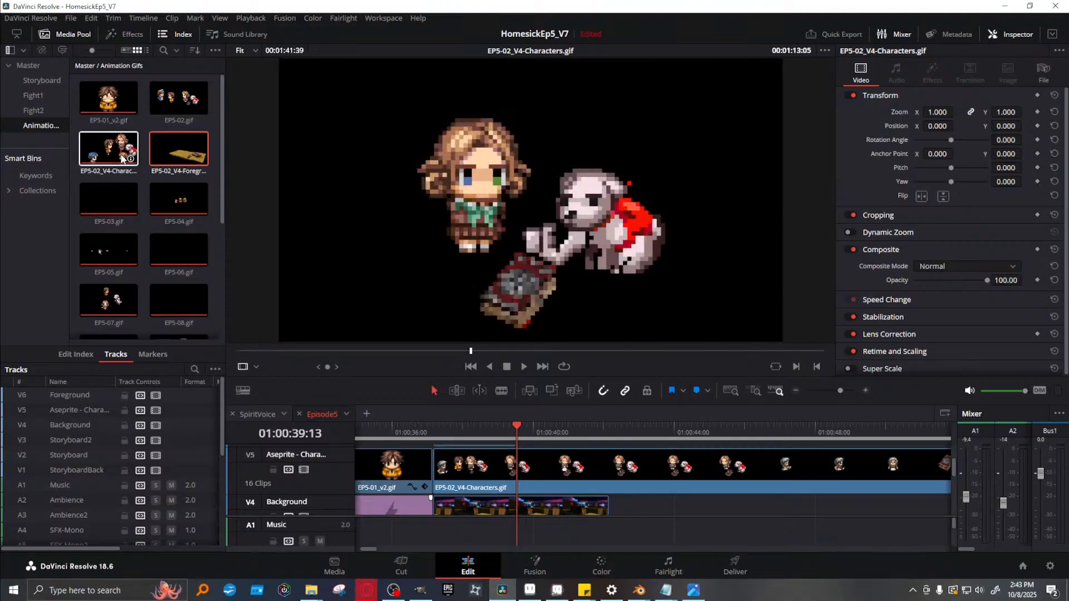
click(93, 151)
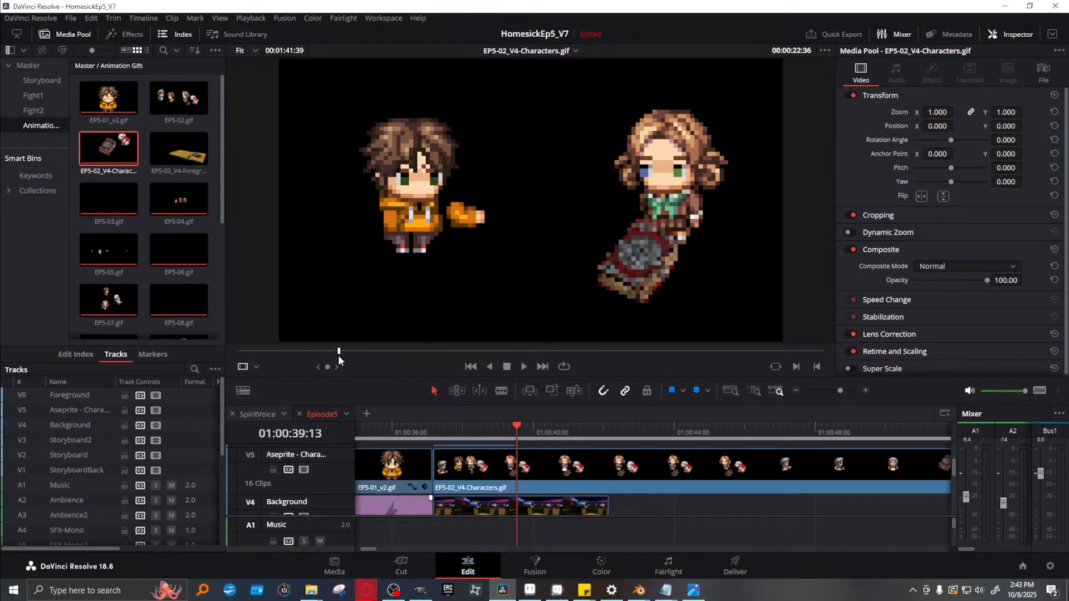
Play EP5-02_V4-Characters.gif from its first frame in the source viewer
drag(338, 353, 239, 352)
click(523, 366)
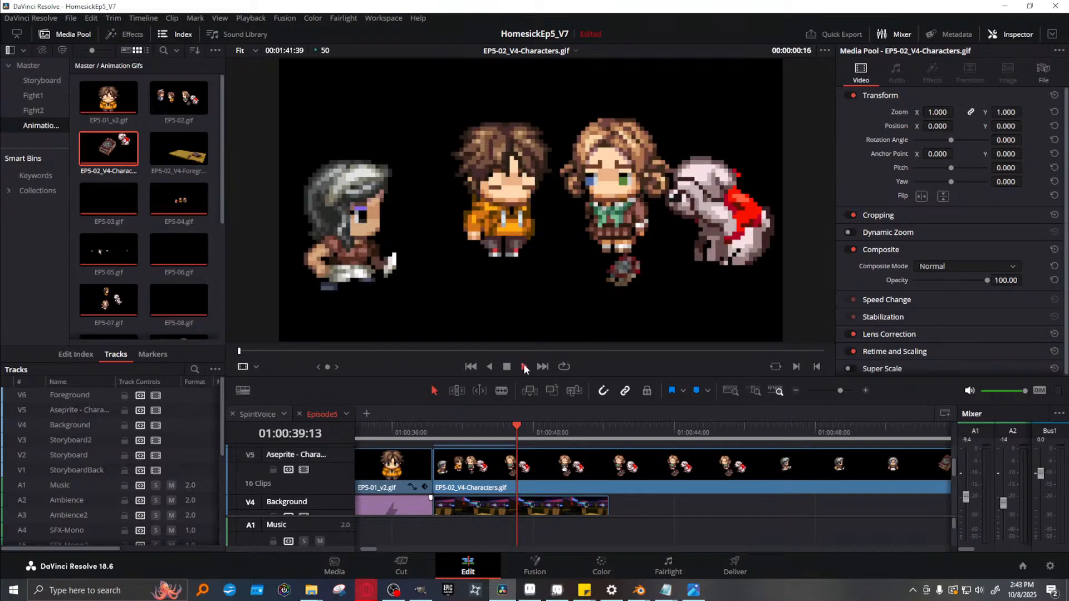
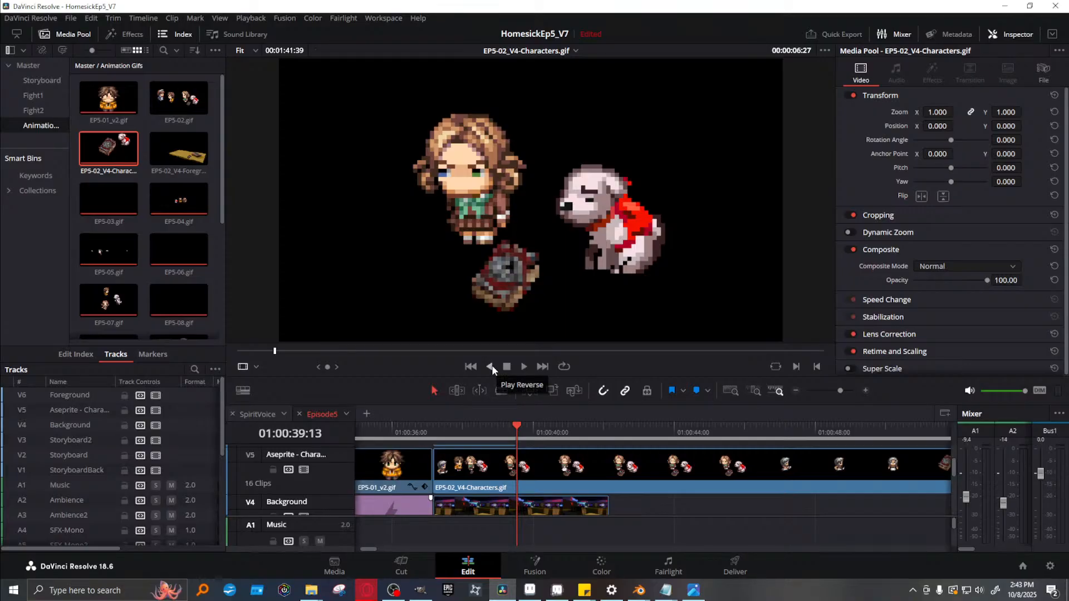
Turn off Stabilization on the EP5-02_V4-Characters.gif timeline clip and expand its Speed Change settings
click(453, 425)
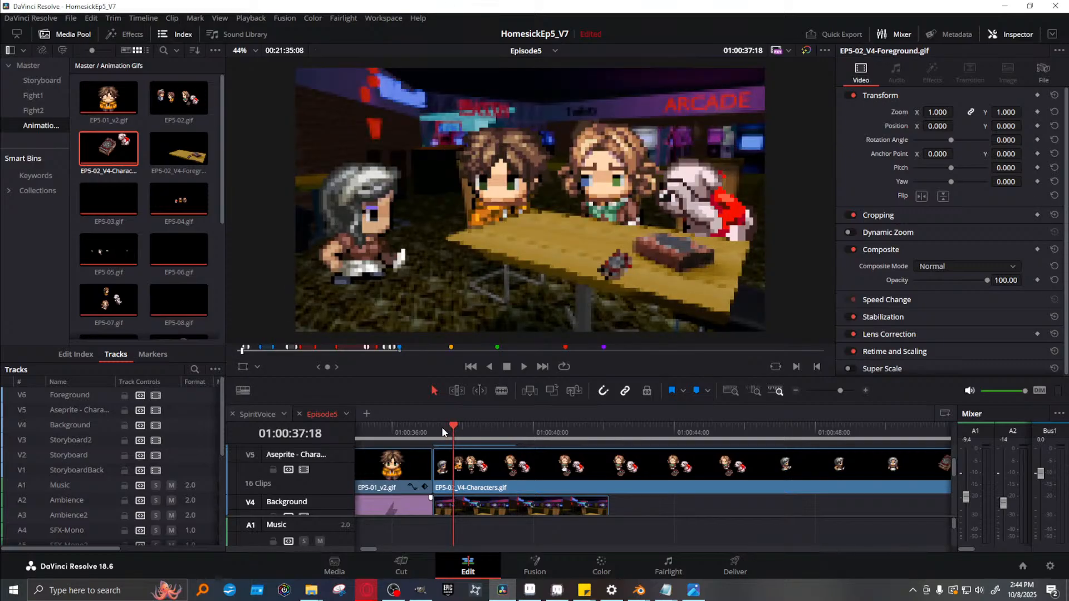
click(562, 473)
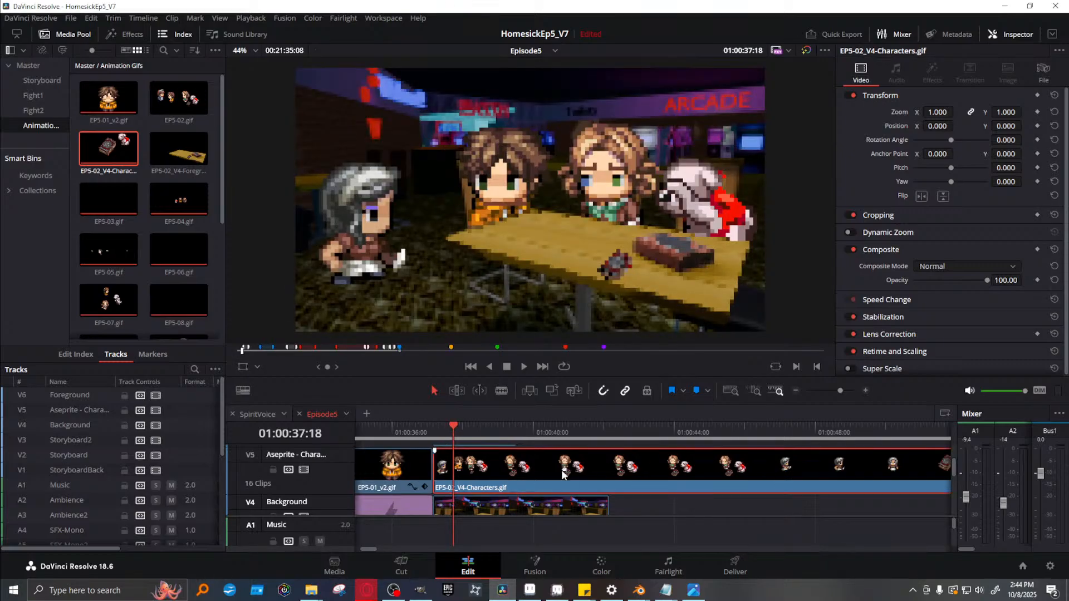
scroll(908, 305, down, 1)
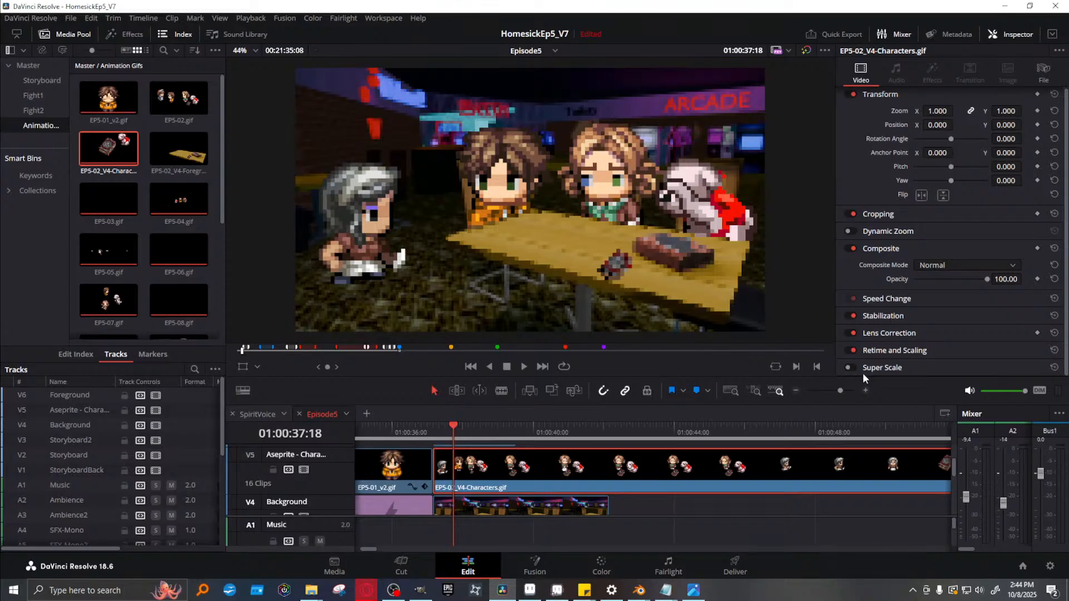
click(850, 351)
click(853, 316)
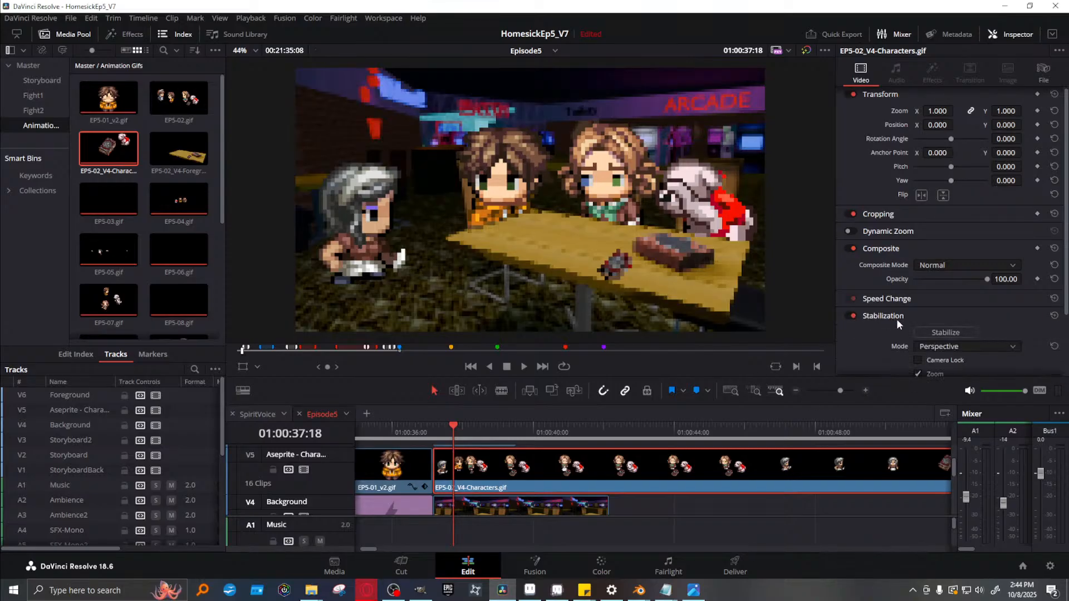
click(854, 315)
click(851, 300)
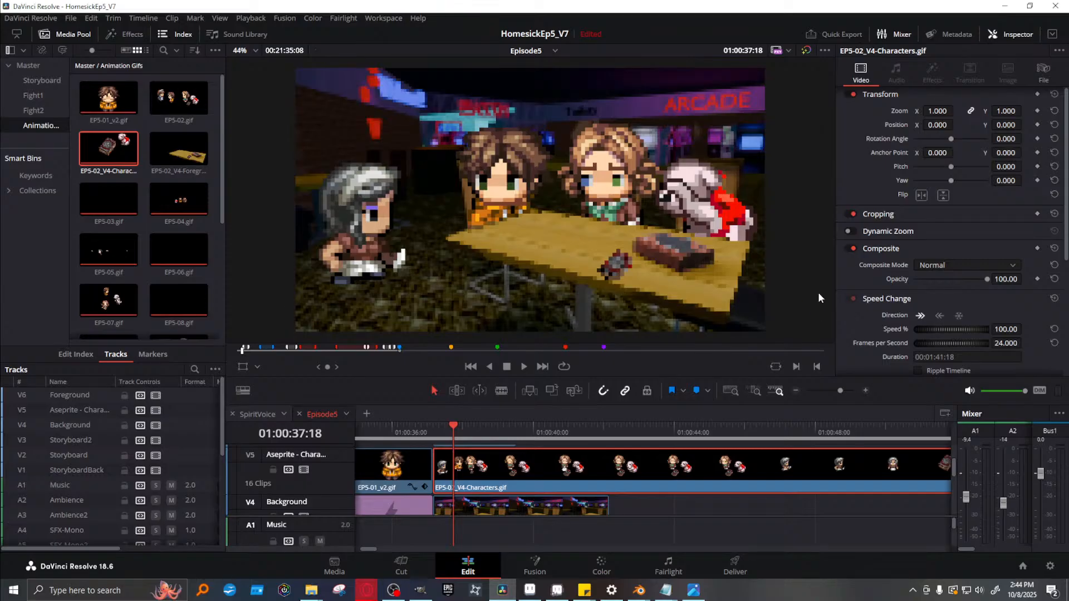
Try turning off the clip's Composite, Cropping and Transform settings, scrubbing the timeline to 01:00:39:23 to check the playback
click(851, 248)
click(852, 216)
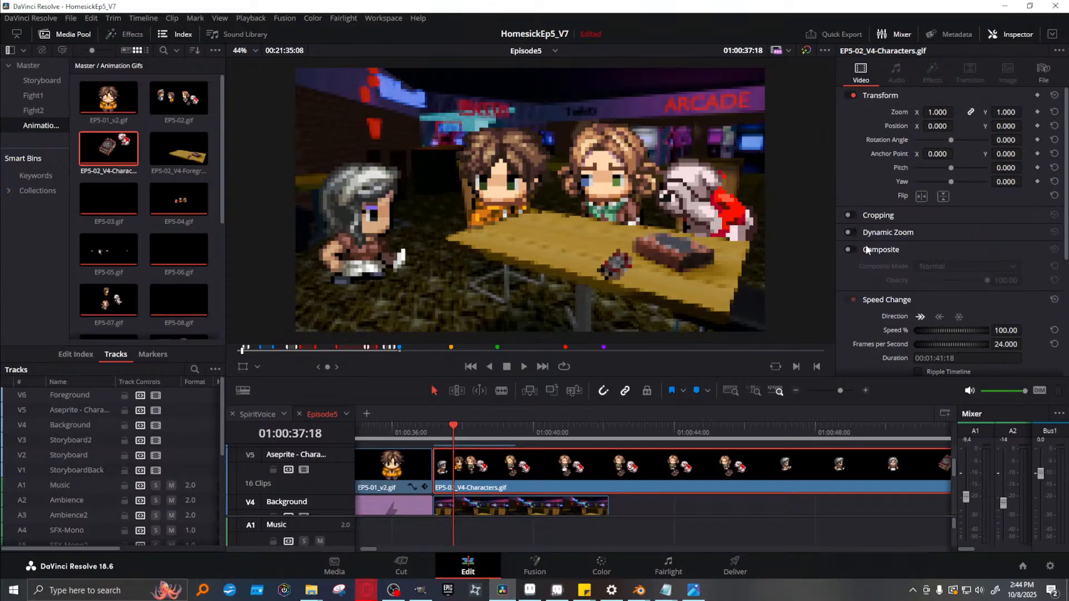
click(851, 96)
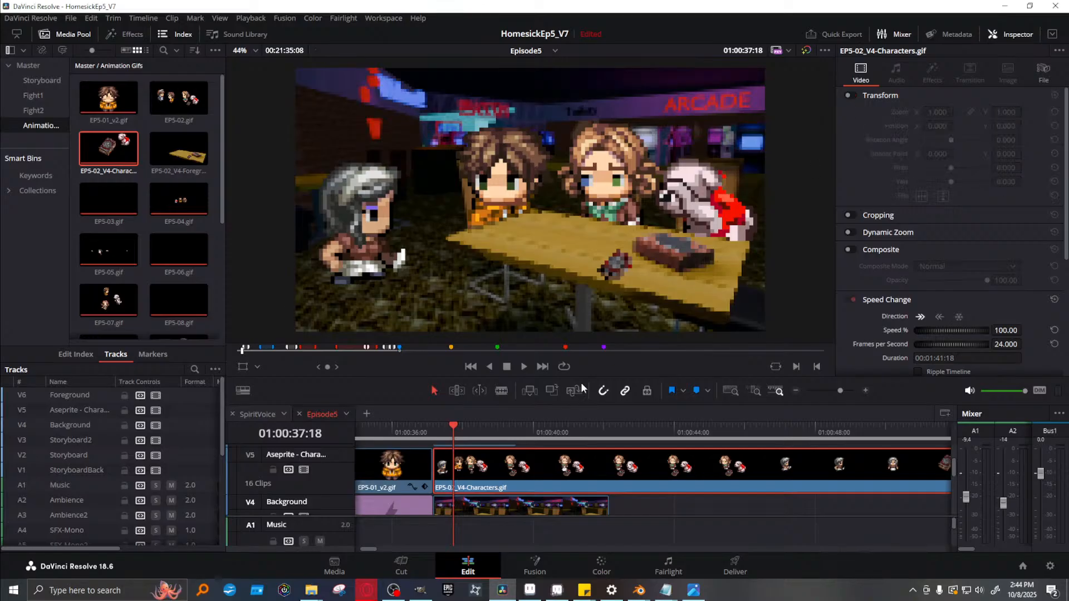
drag(441, 425, 532, 427)
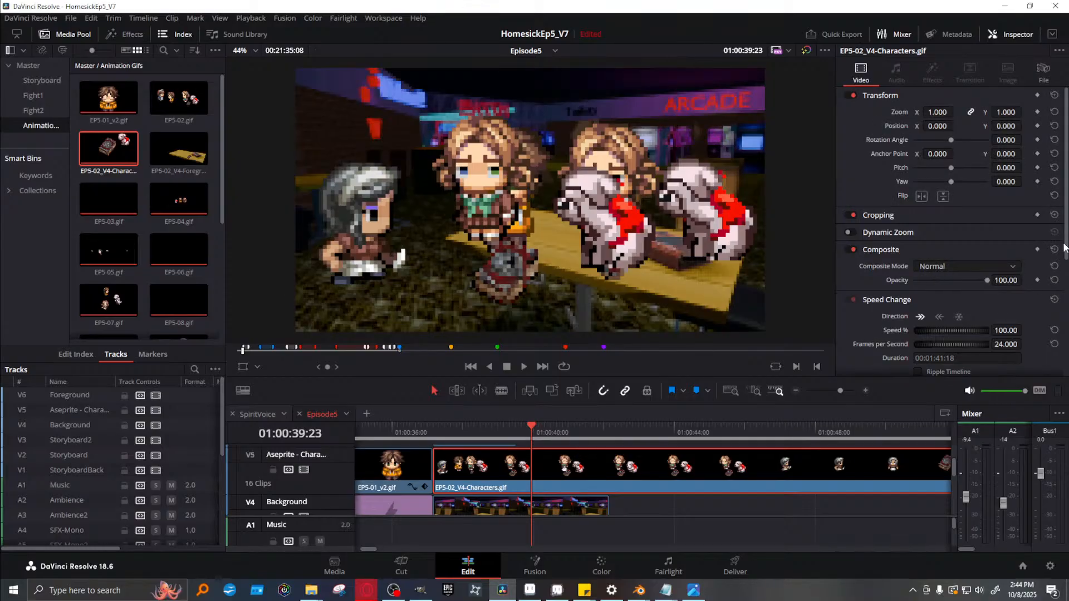
Review the clip's remaining Inspector settings, check the timeline up to 01:00:41:05 and bring up the source viewer
drag(1064, 247, 1064, 362)
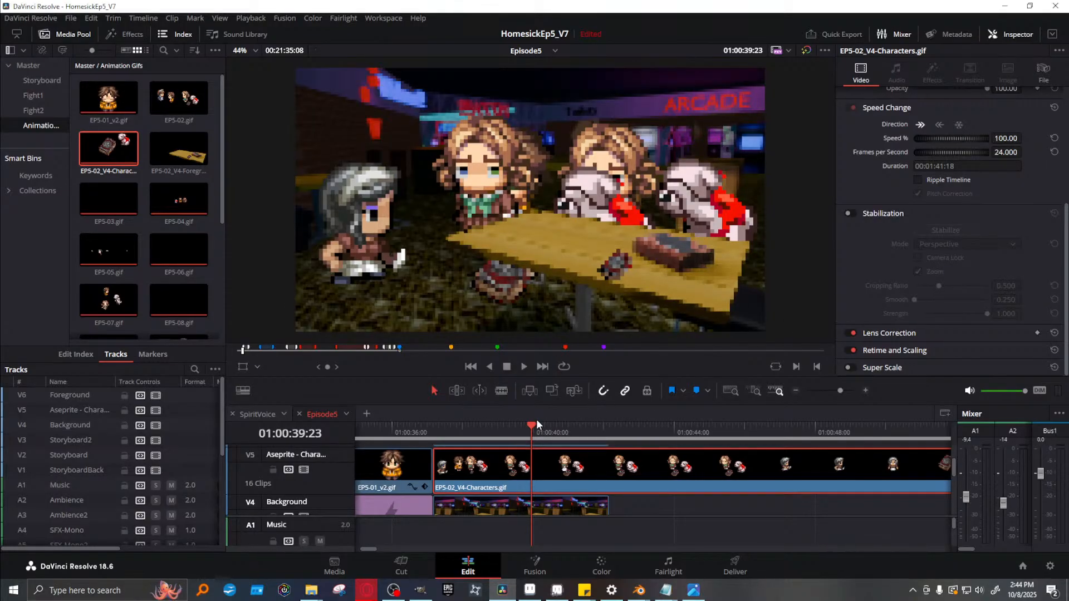
mouse_move(574, 422)
mouse_down()
mouse_move(598, 424)
mouse_move(574, 421)
mouse_up()
key(f)
click(71, 18)
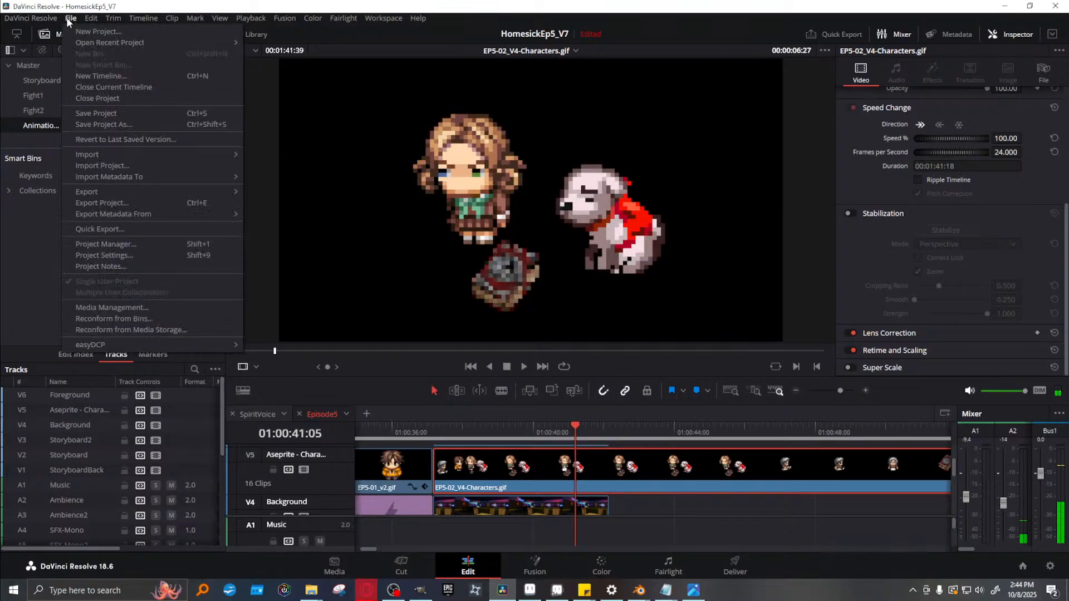
mouse_move(98, 16)
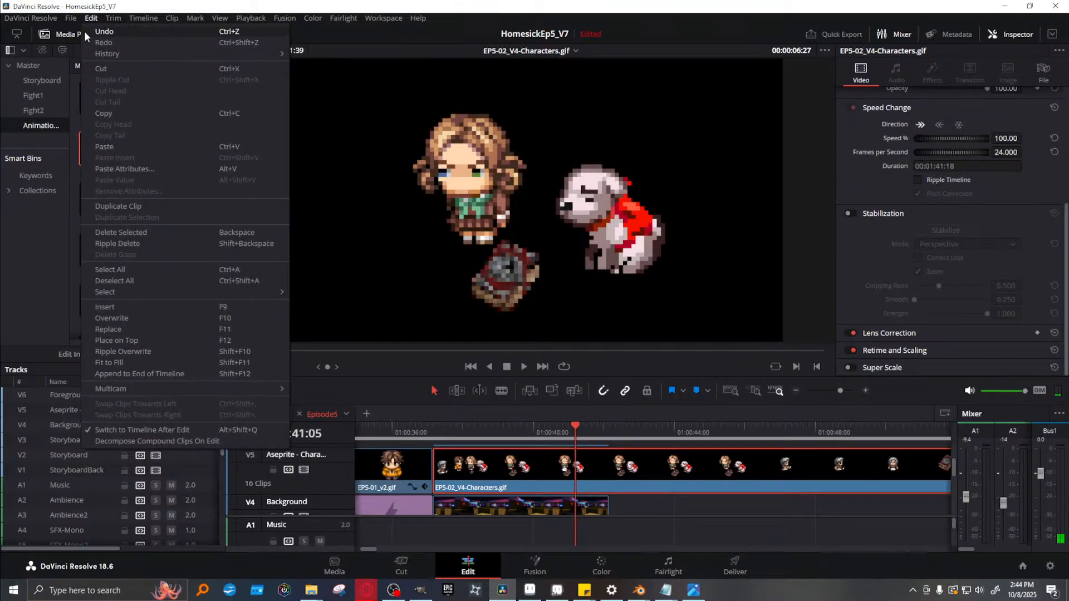
click(109, 43)
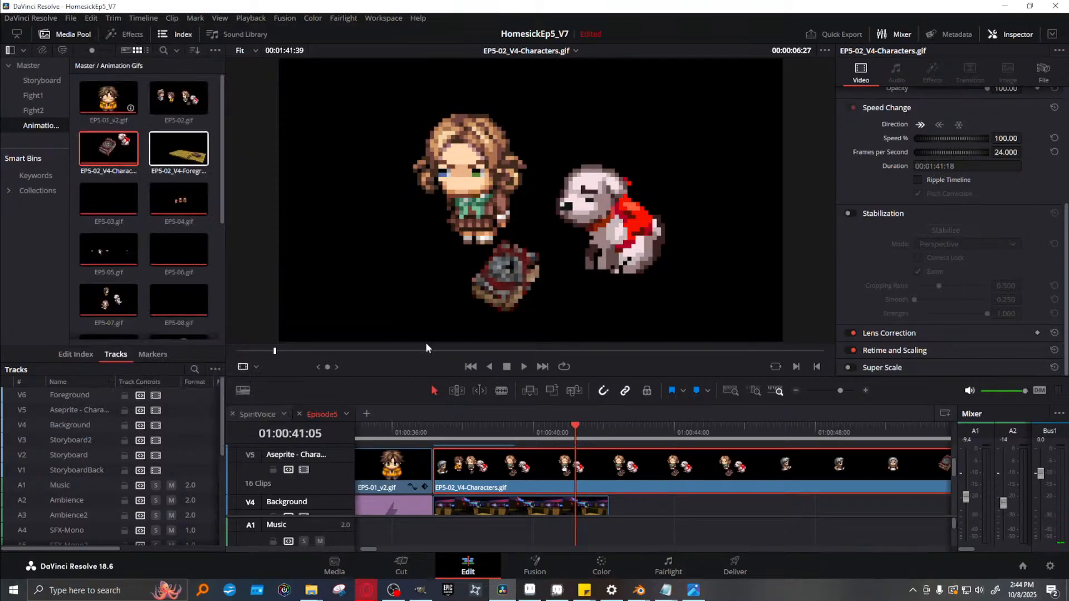
Move the playhead to 01:00:39:12 and toggle the V5 Aseprite track off and on to compare the frame
click(504, 423)
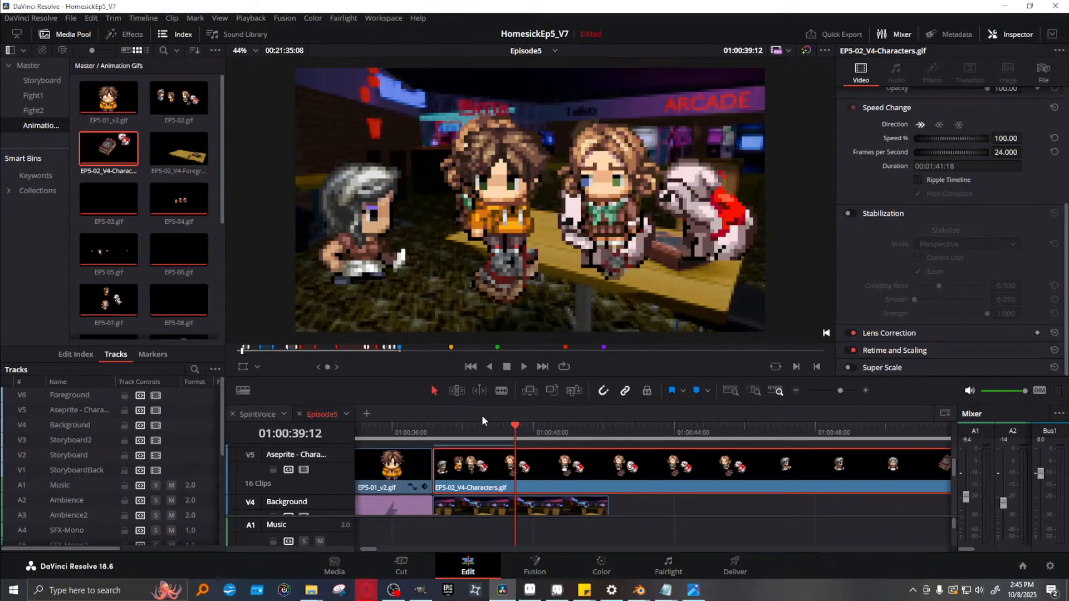
click(303, 469)
click(304, 469)
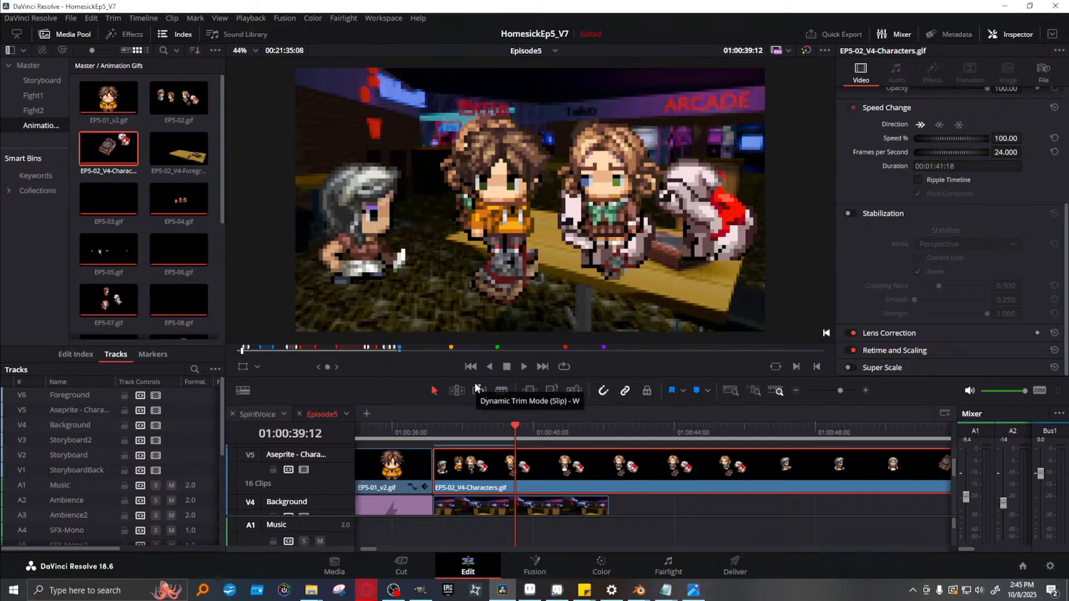
Set the Render Cache mode to User
key(q)
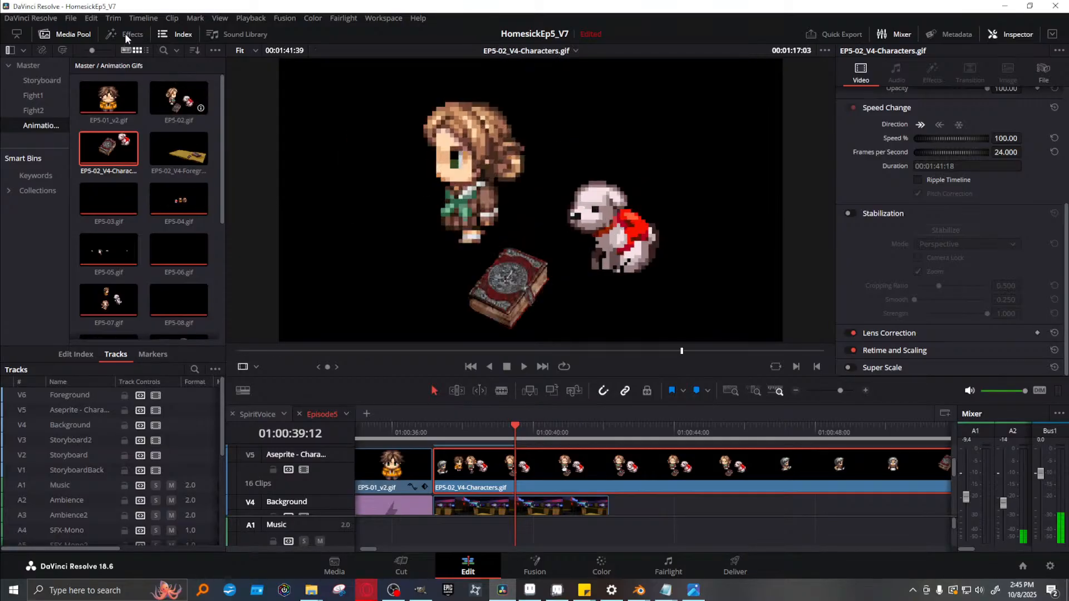
click(261, 19)
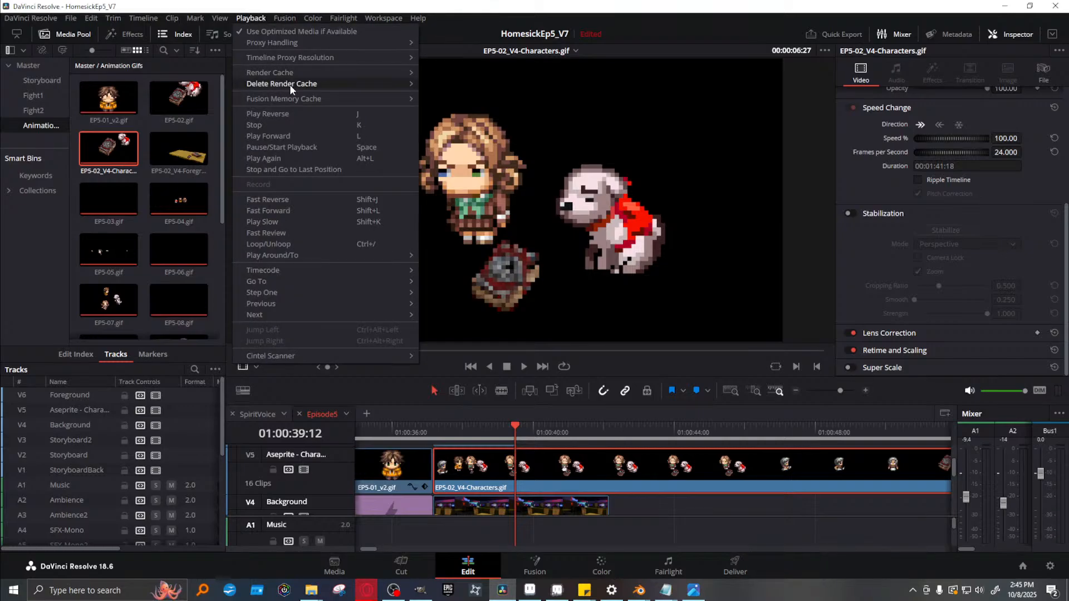
mouse_move(291, 74)
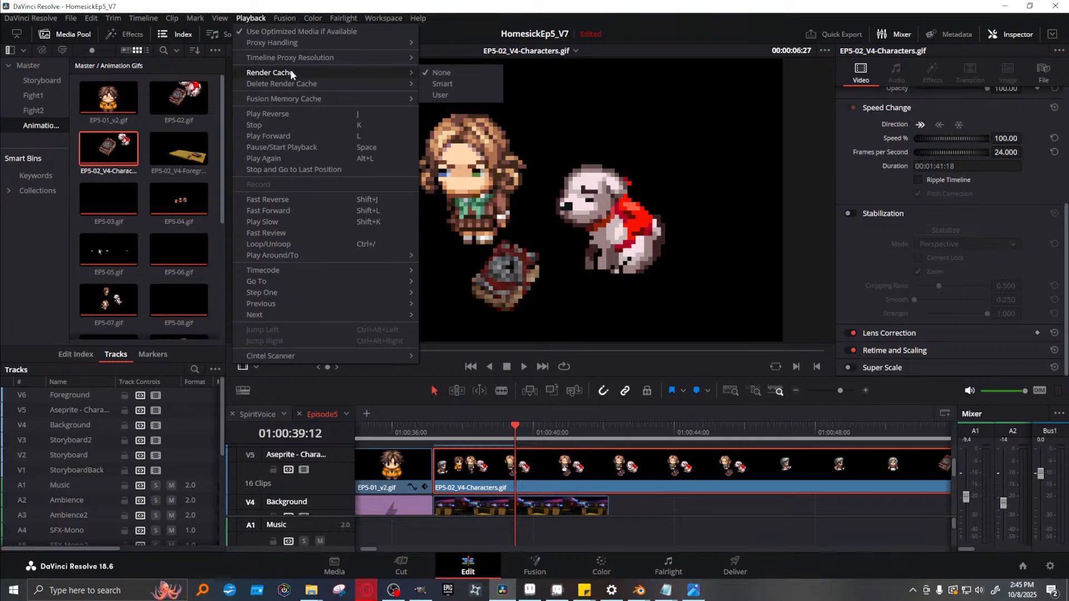
click(440, 95)
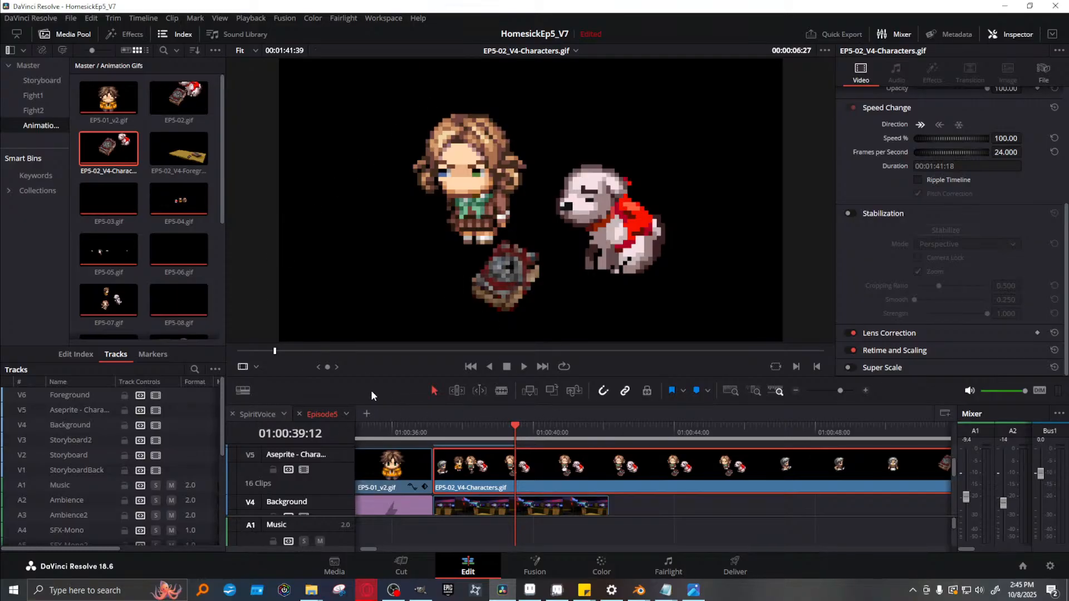
Choose MP4 as the Render in Place format for EP5-02_V4-Characters.gif, leave without rendering, and save the project
right_click(460, 428)
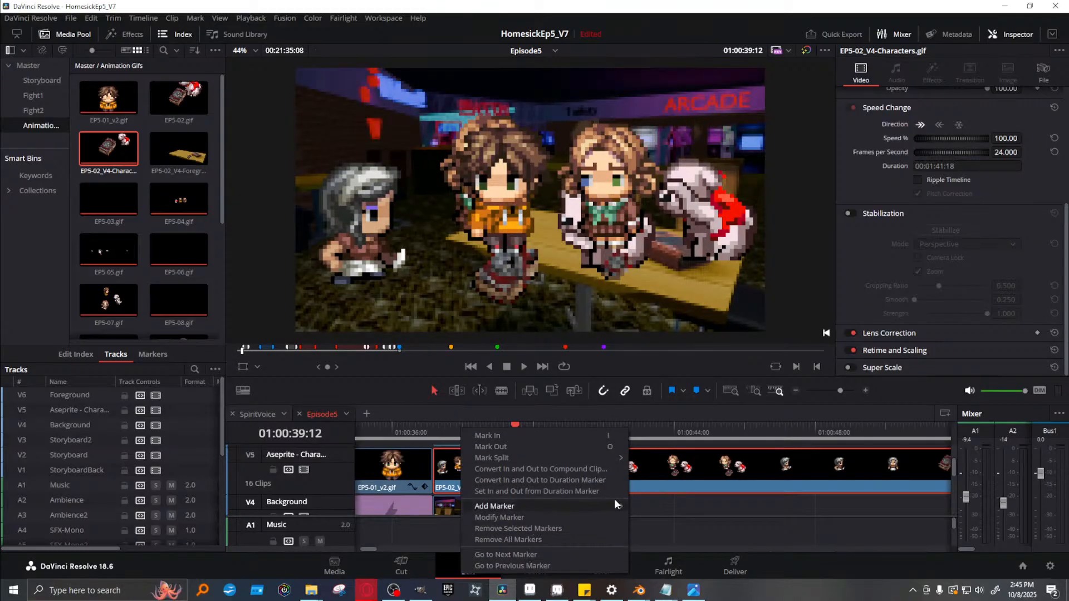
click(690, 471)
right_click(691, 471)
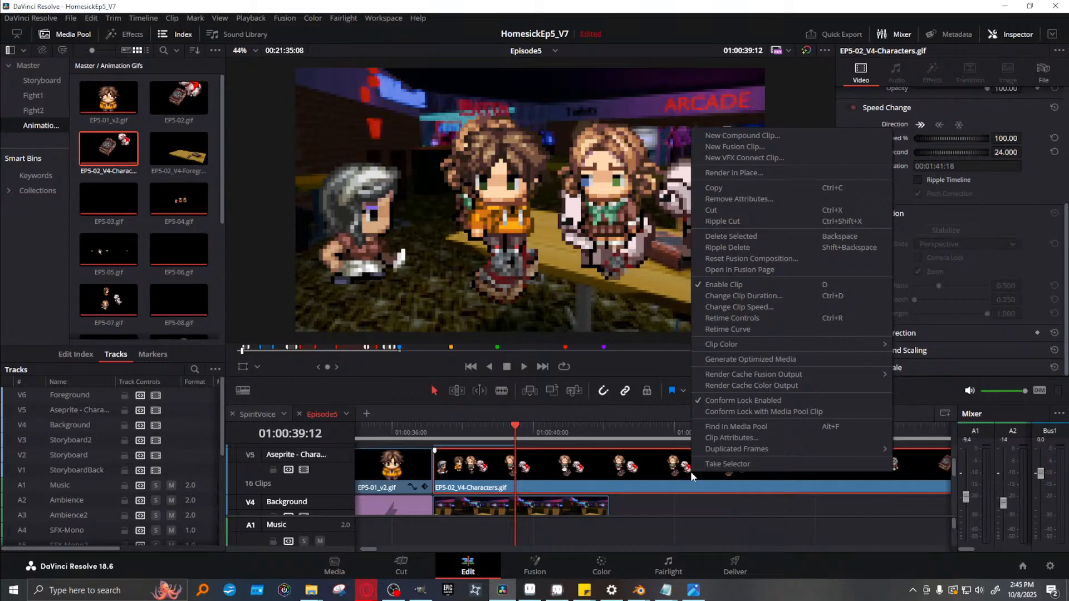
mouse_move(831, 375)
click(738, 174)
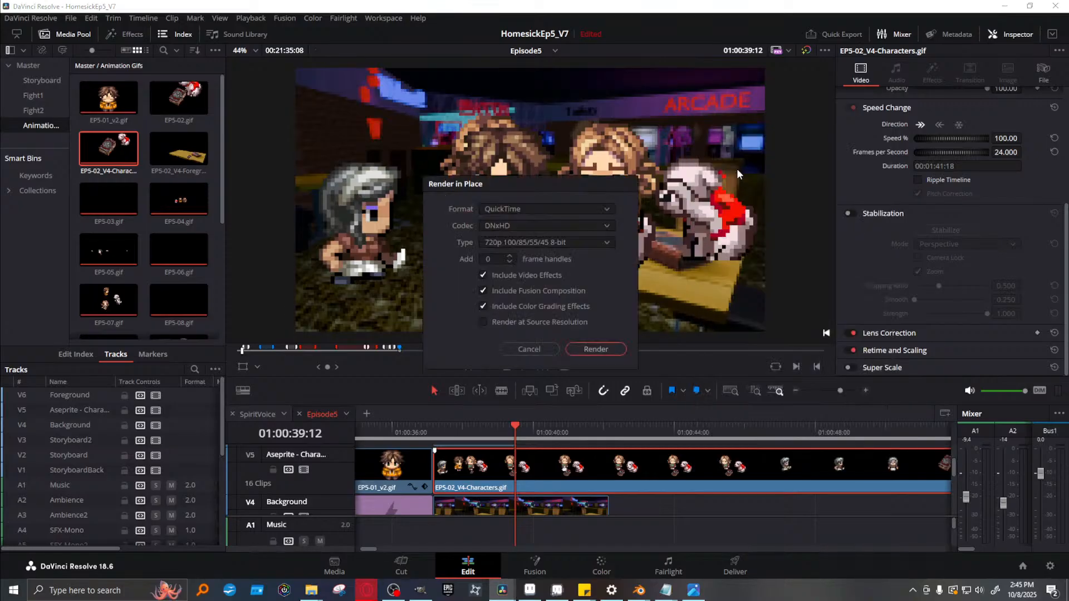
click(570, 209)
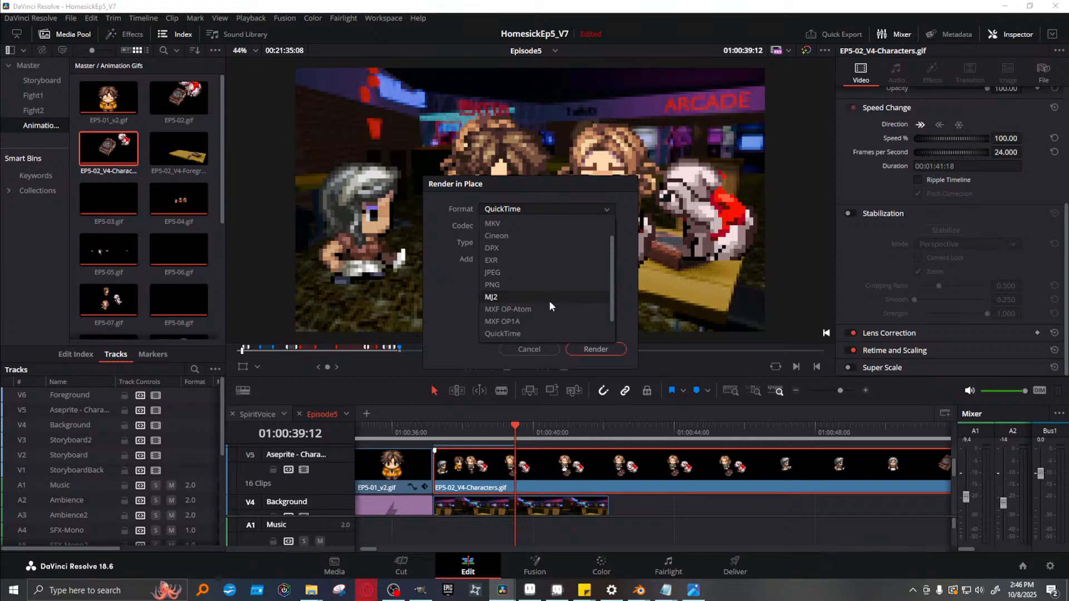
scroll(549, 300, up, 2)
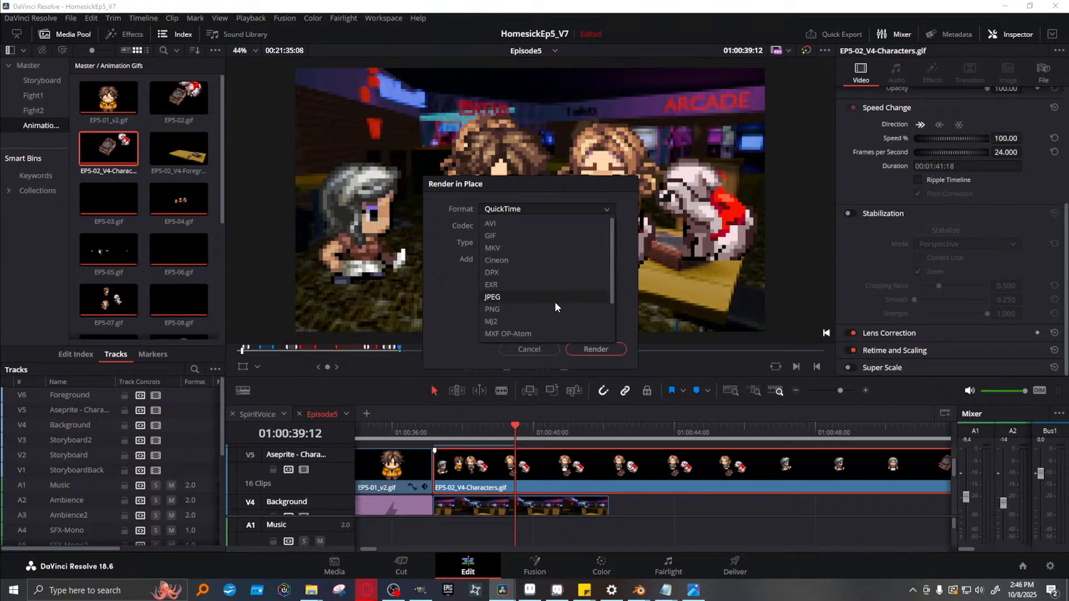
scroll(555, 306, down, 2)
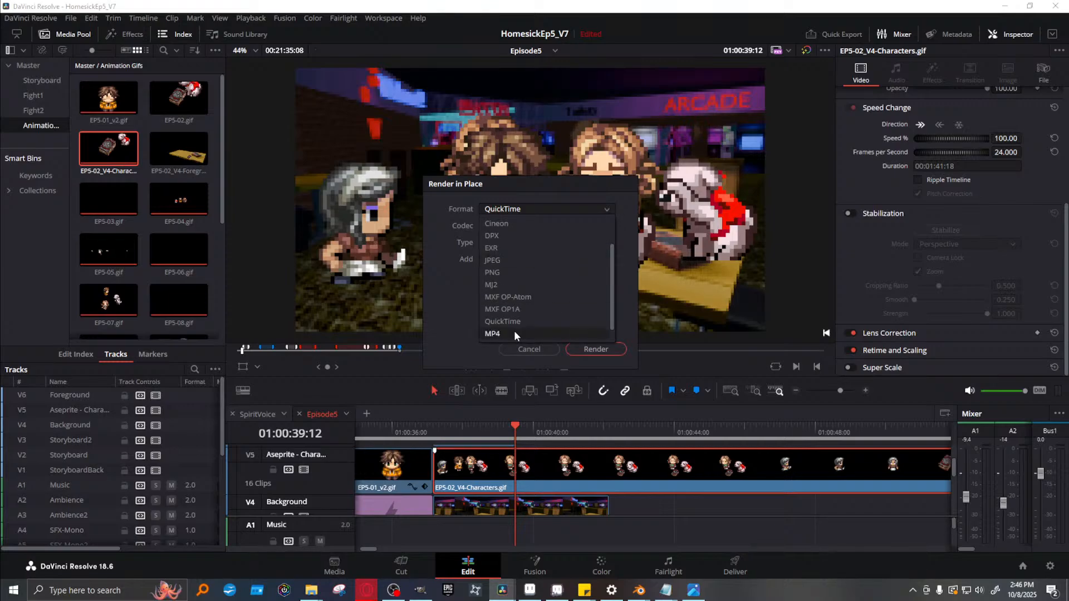
click(513, 330)
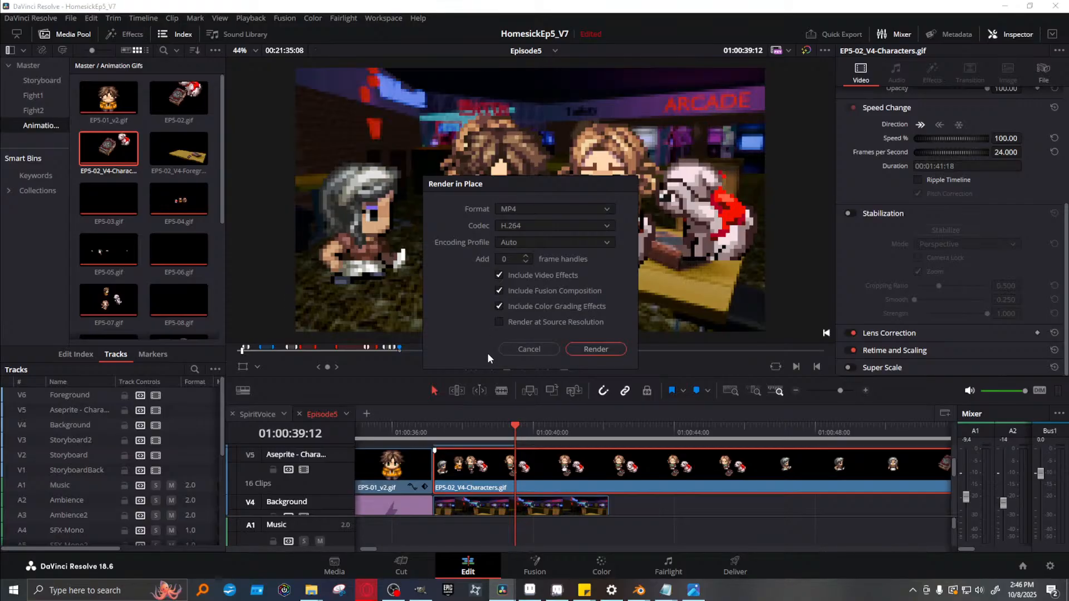
click(529, 350)
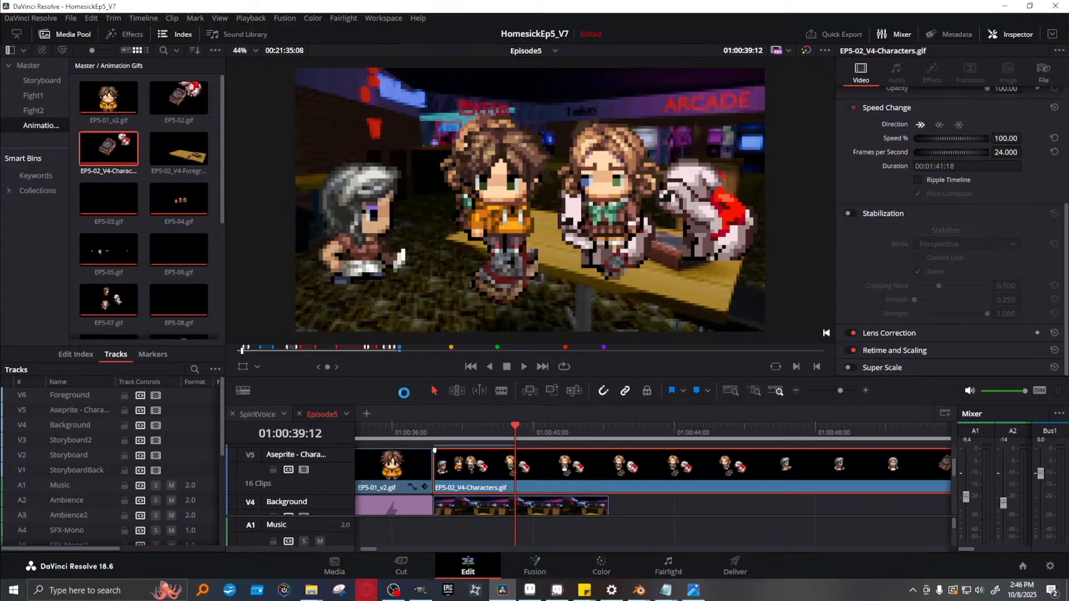
key(ctrl+s)
Render the EP5-02_V4-Characters.gif timeline clip in place as an MP4
right_click(461, 433)
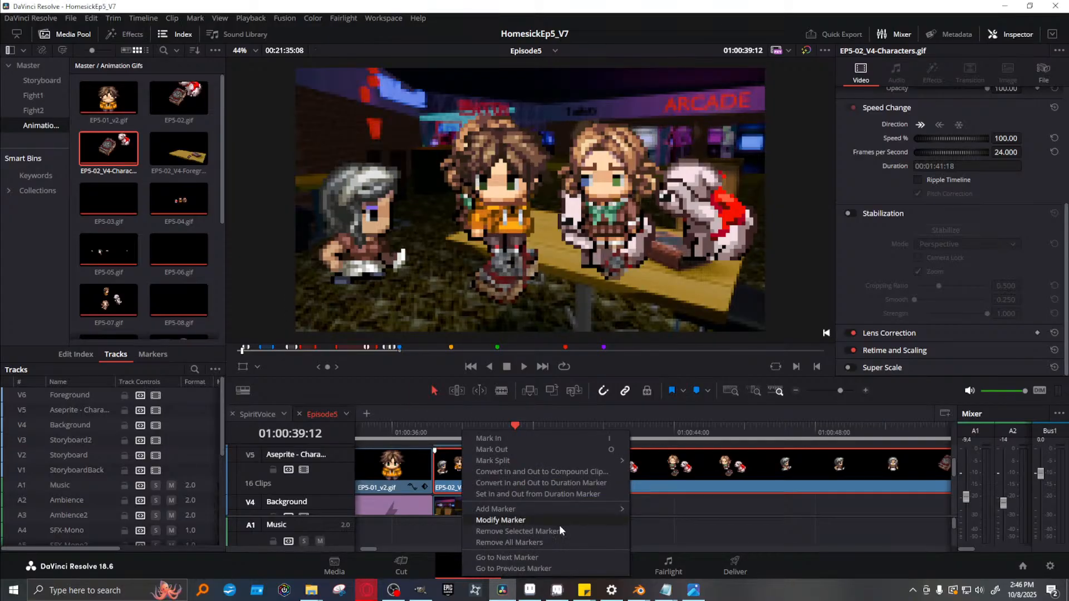
right_click(820, 460)
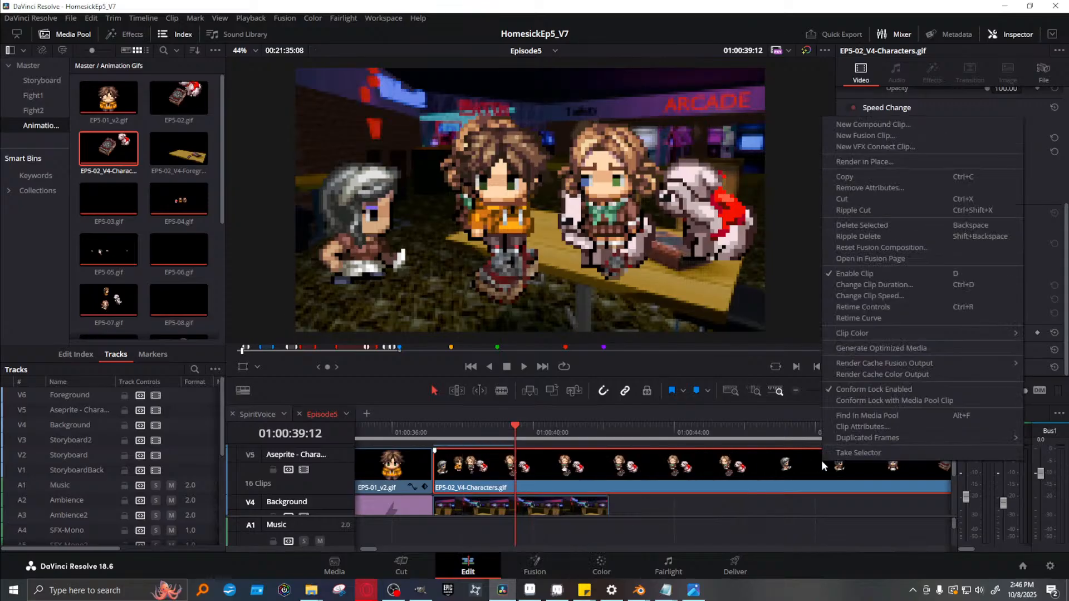
click(908, 160)
click(606, 349)
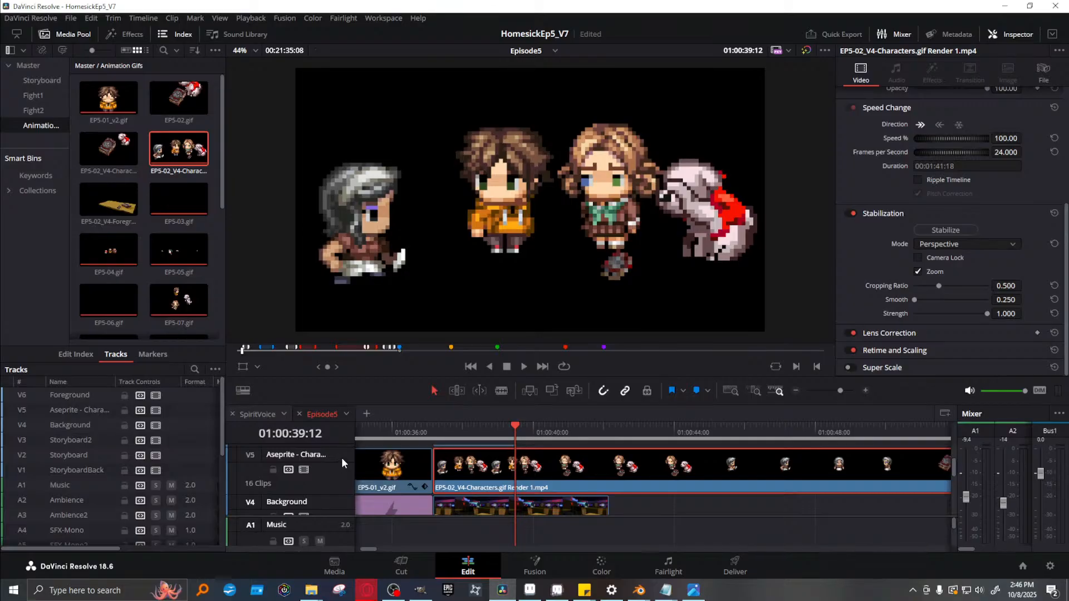
Check the rendered clip around 01:00:39:12 and undo the in-place render
mouse_move(503, 422)
mouse_down()
mouse_move(477, 422)
mouse_move(543, 422)
mouse_move(502, 426)
mouse_move(512, 425)
mouse_up()
key(Left)
key(ctrl+z)
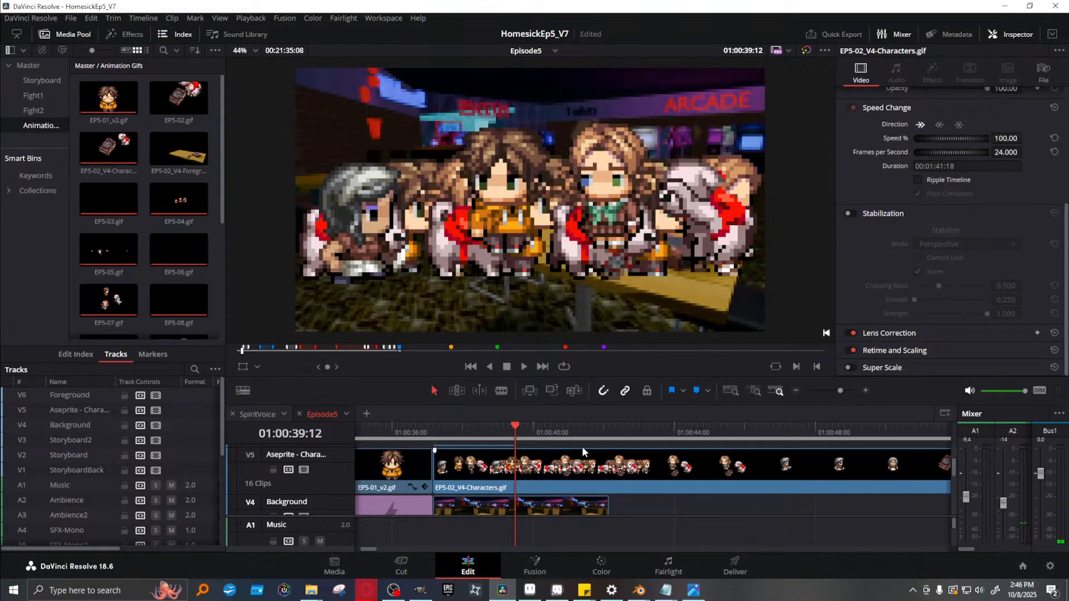
Render the EP5-02_V4-Characters.gif timeline clip in place as an H.264 MP4 with the High encoding profile
drag(516, 426, 557, 423)
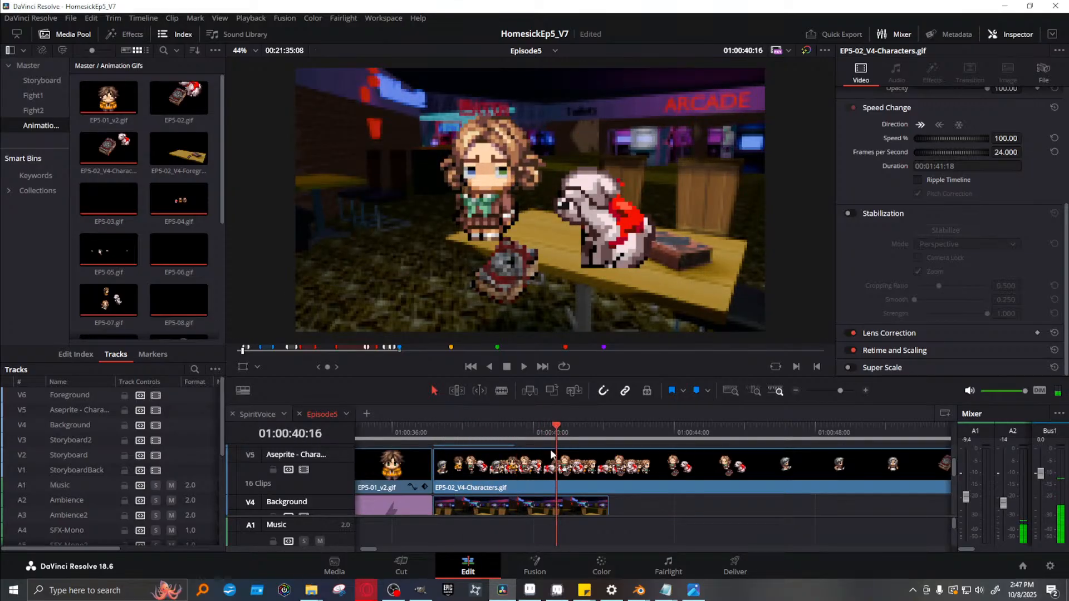
right_click(508, 474)
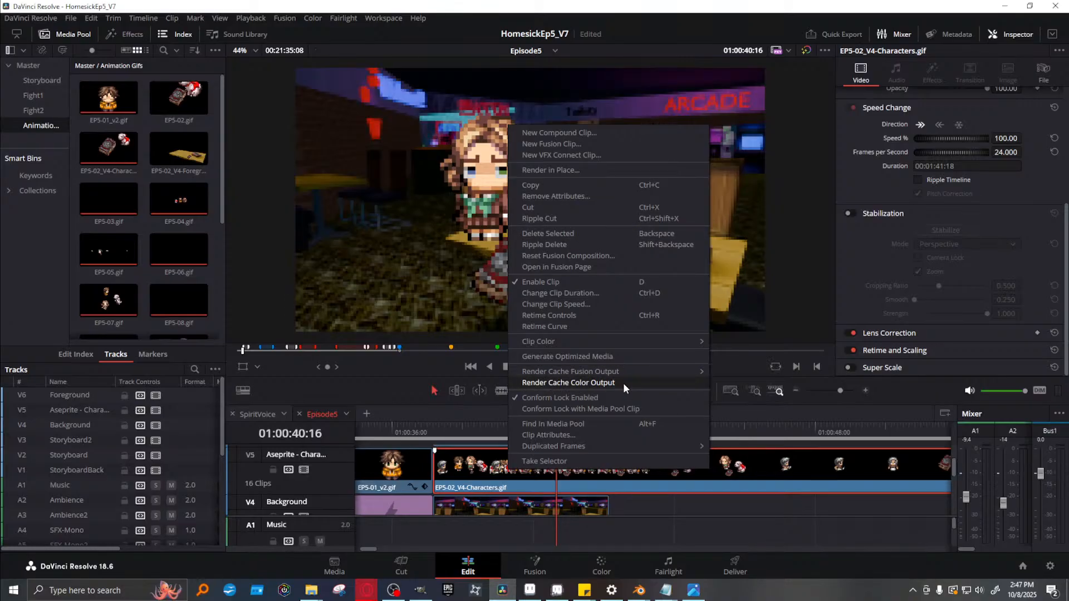
mouse_move(618, 375)
click(596, 170)
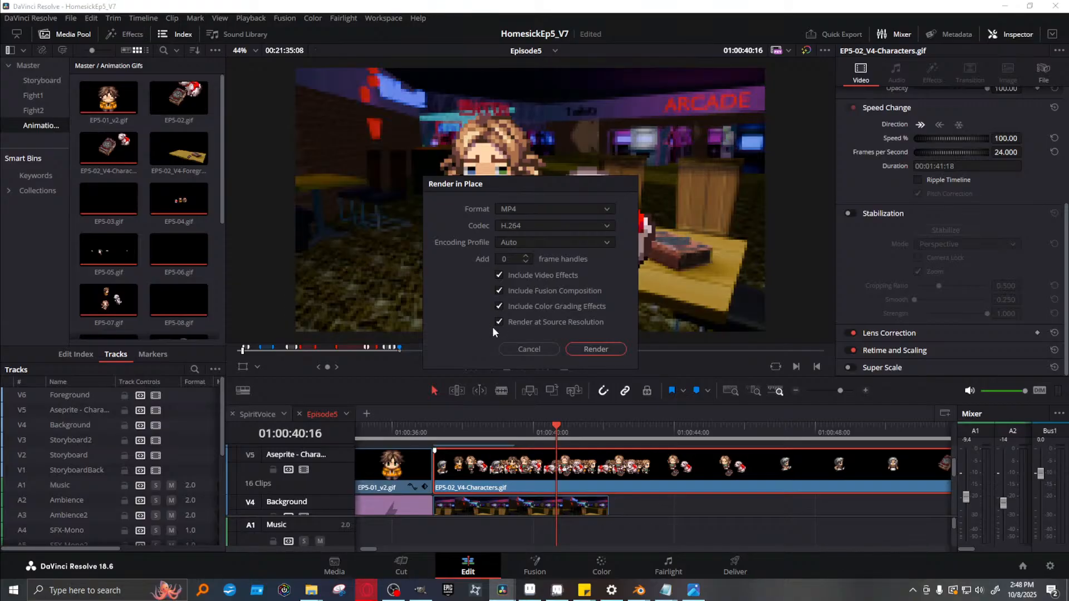
click(562, 210)
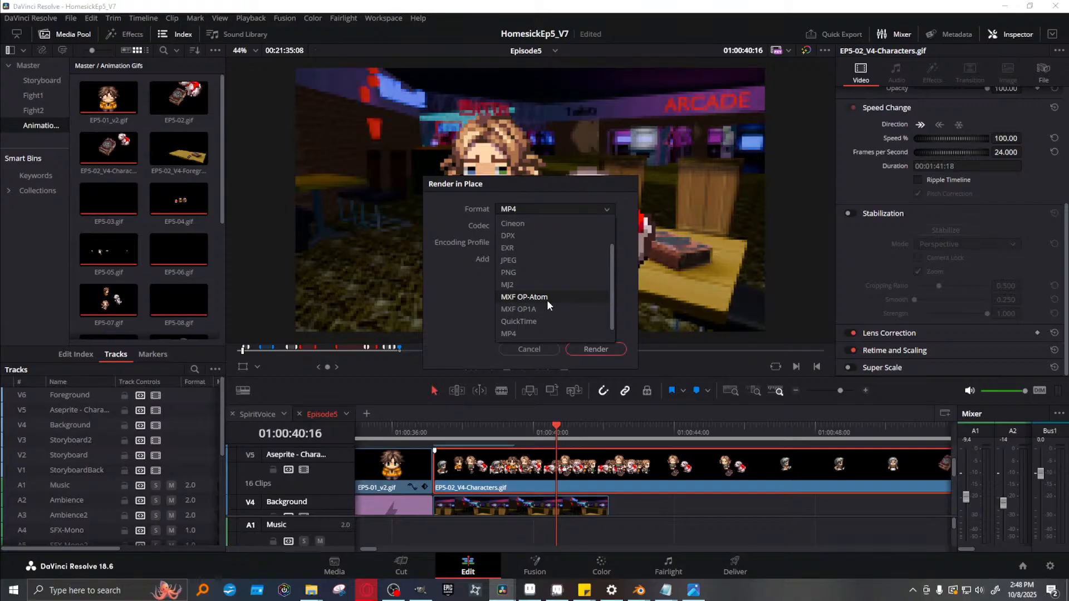
click(436, 280)
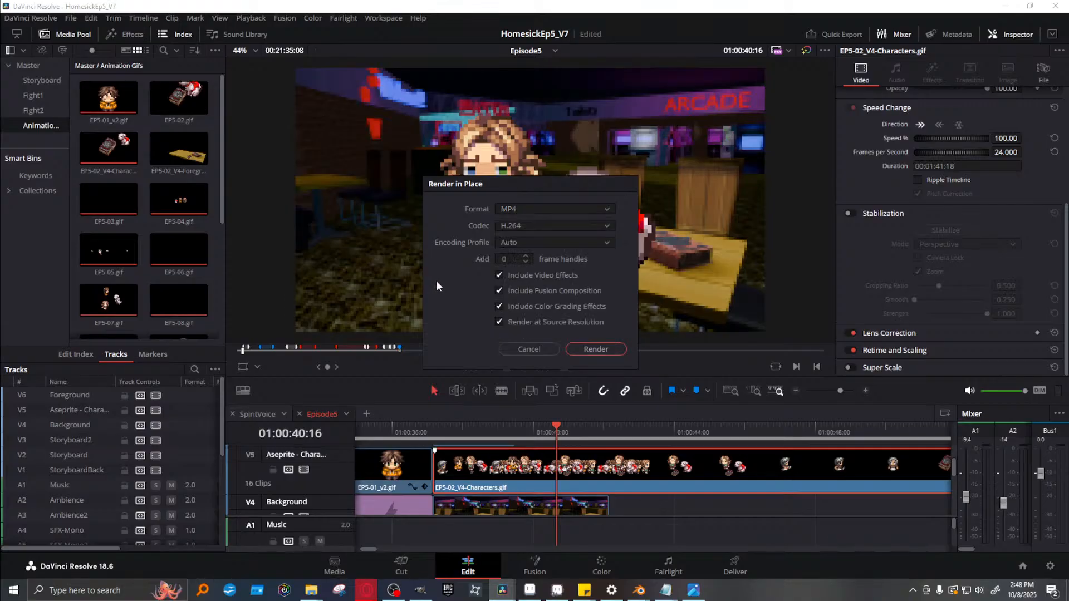
click(533, 244)
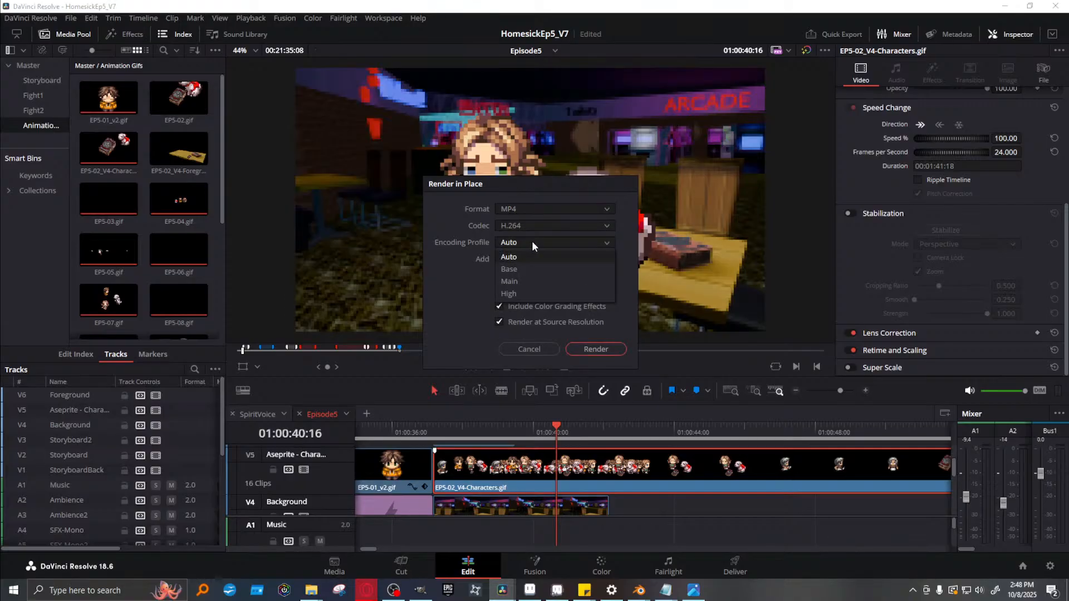
click(529, 293)
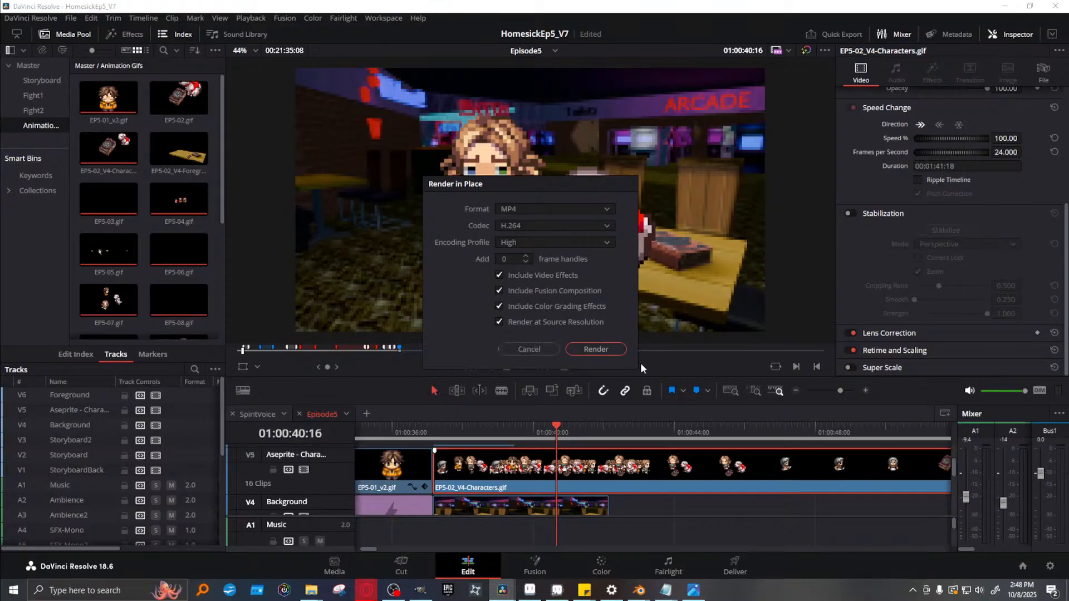
click(606, 352)
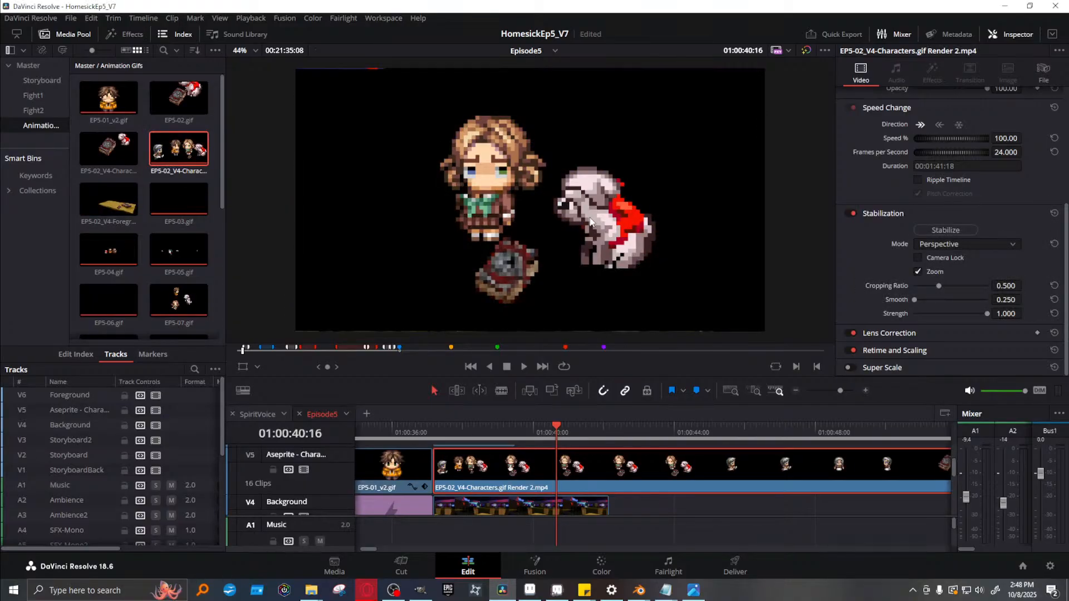
Check the rendered clip around 01:00:40:15, undo the in-place render, and match the current frame to its source clip
click(554, 431)
mouse_move(552, 427)
mouse_down()
mouse_move(600, 427)
mouse_move(503, 423)
mouse_move(555, 424)
mouse_up()
key(ctrl+z)
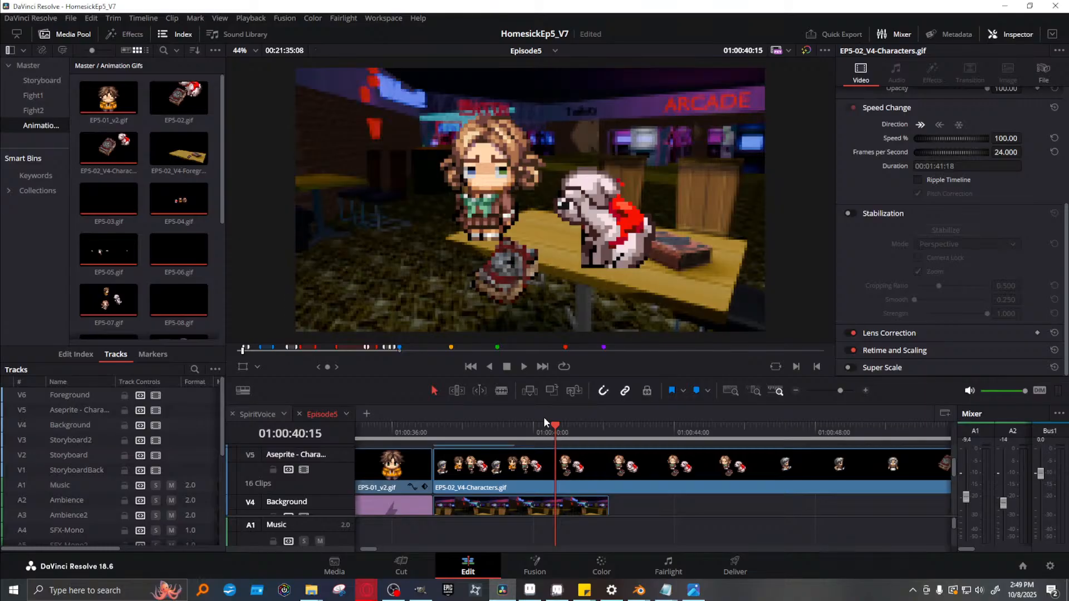
key(f)
Set the playback frame rate to 60 frames per second in the project's master settings
click(114, 19)
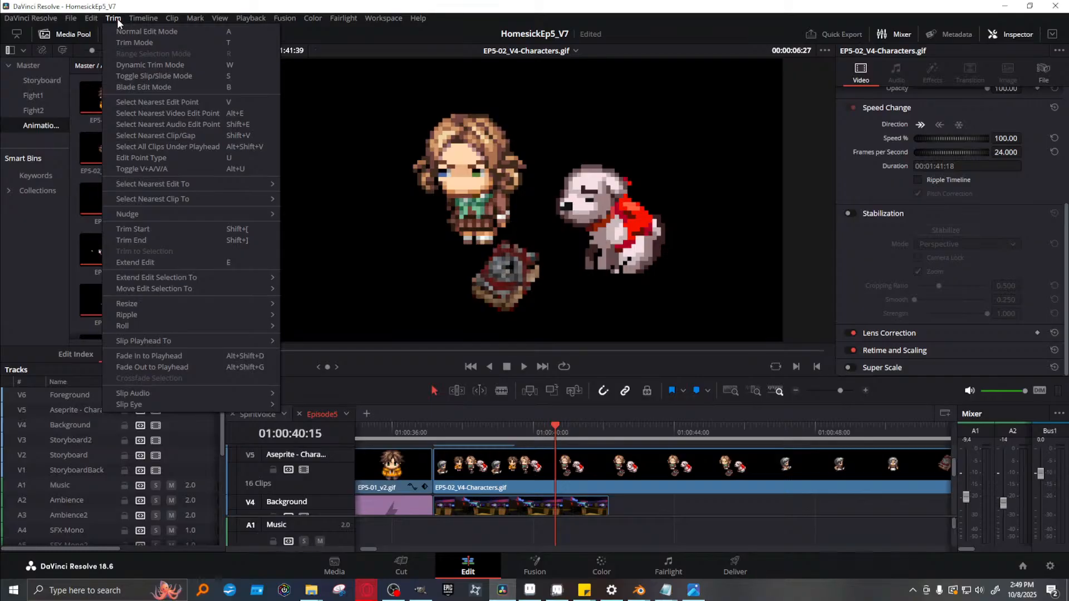
mouse_move(92, 19)
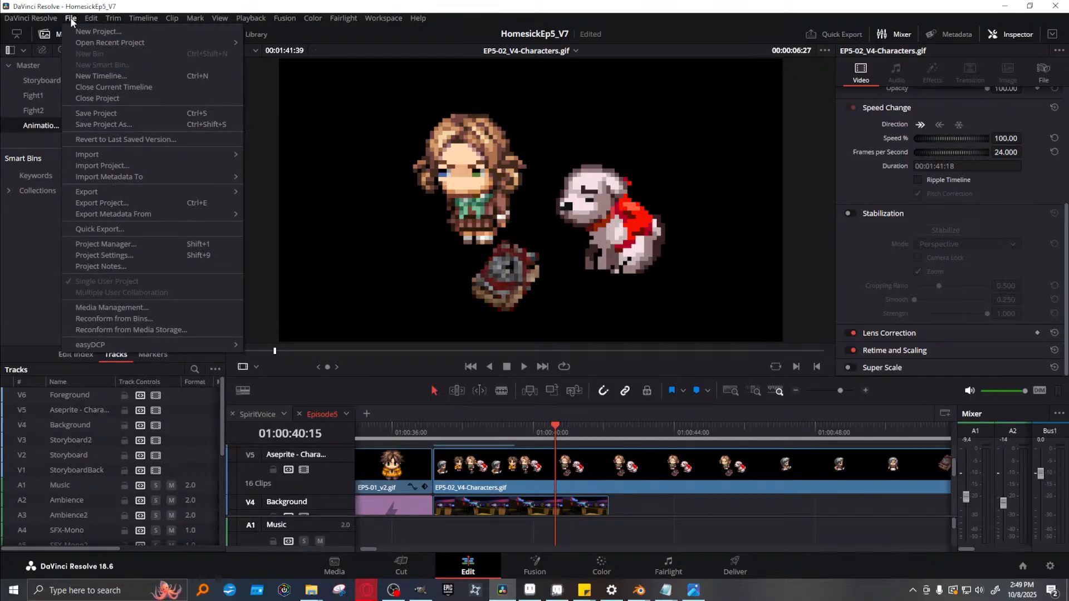
click(141, 256)
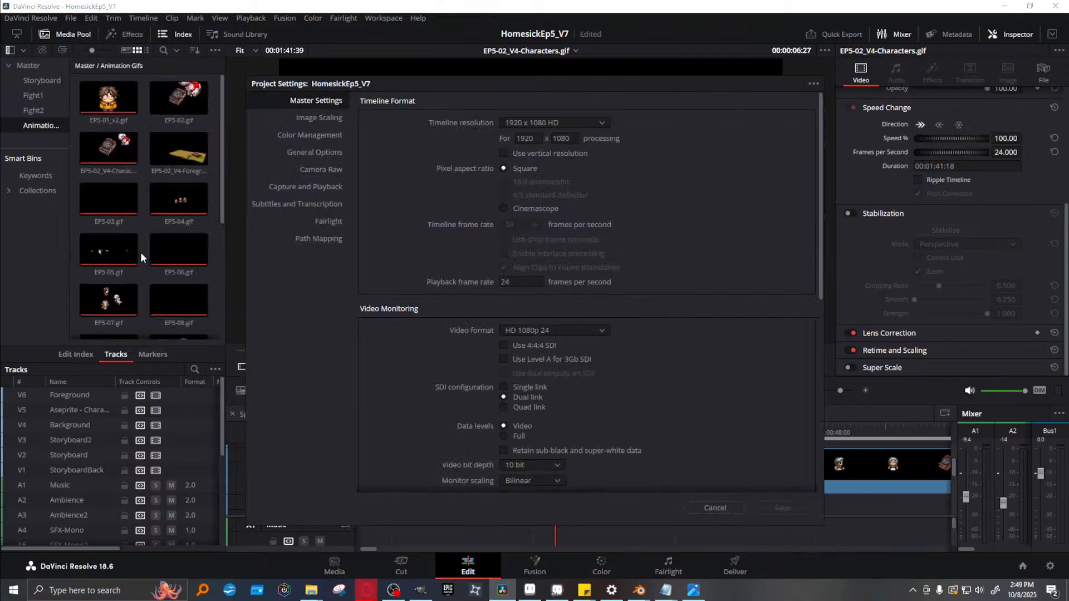
click(526, 281)
text(60)
click(699, 299)
Review the project's frame interpolation options for retime process, motion estimation mode and motion range
scroll(594, 419, down, 5)
scroll(772, 416, down, 6)
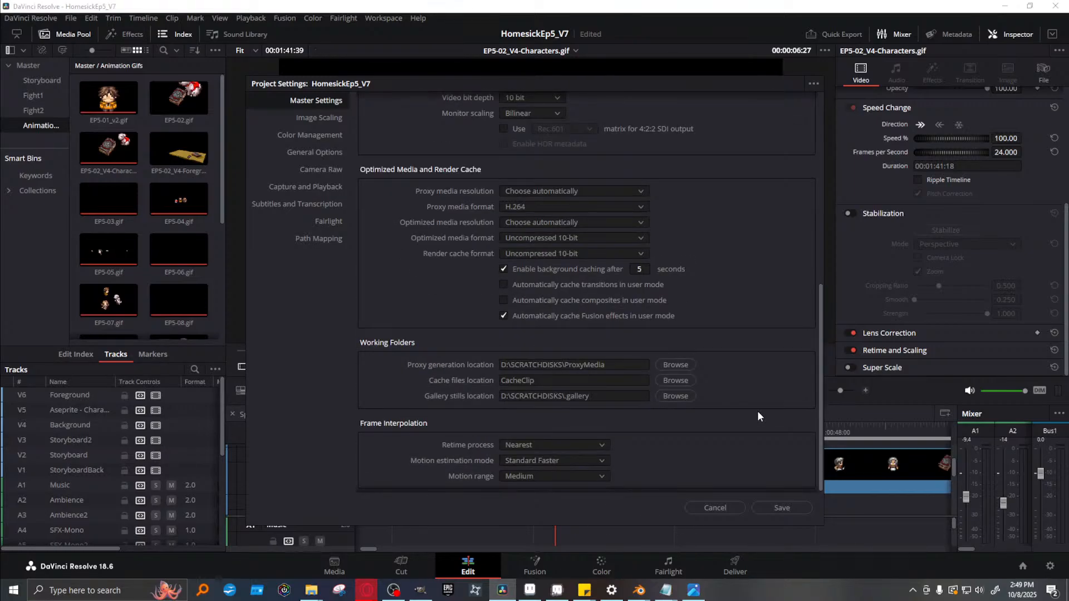
scroll(757, 411, down, 1)
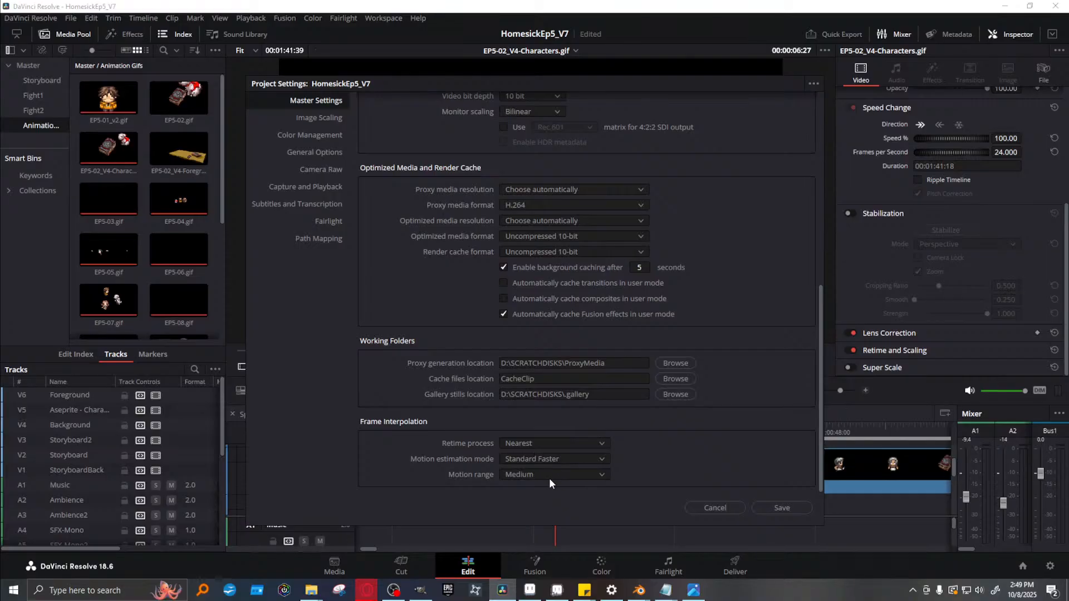
click(539, 444)
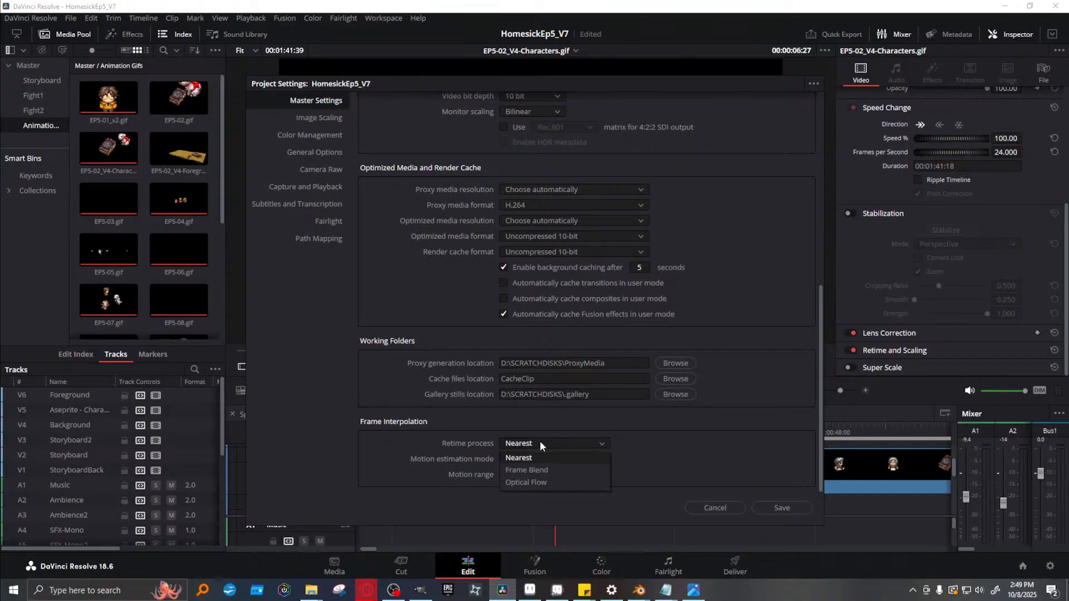
click(368, 448)
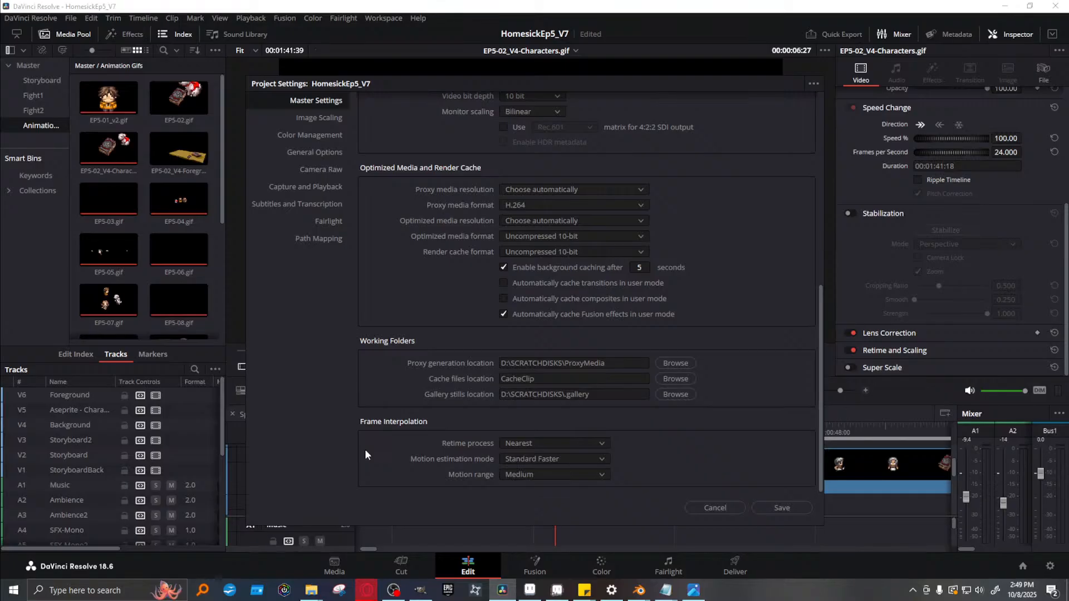
click(551, 459)
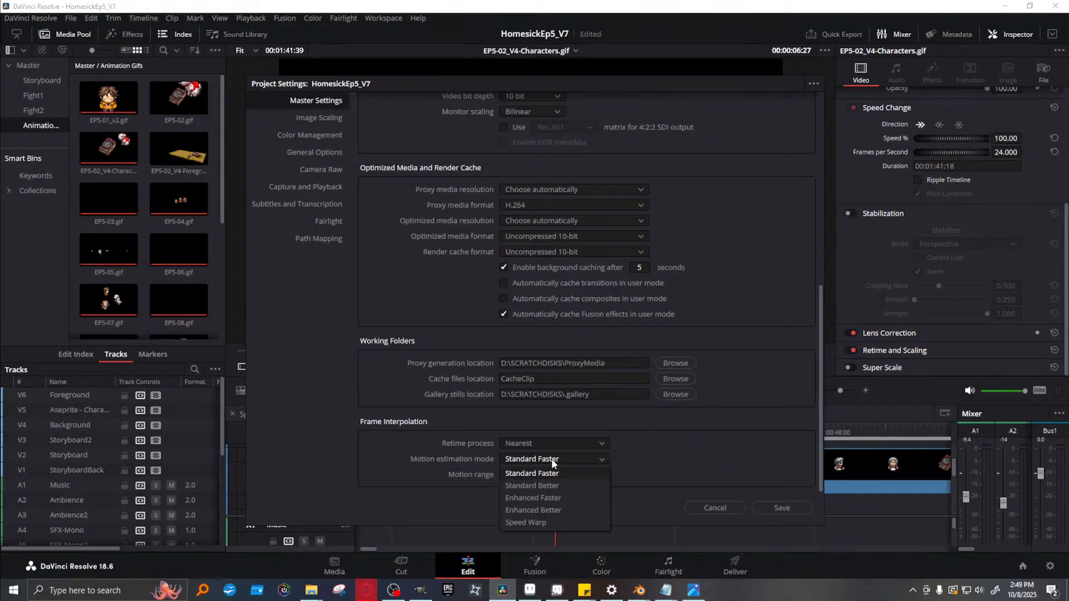
click(404, 459)
click(516, 478)
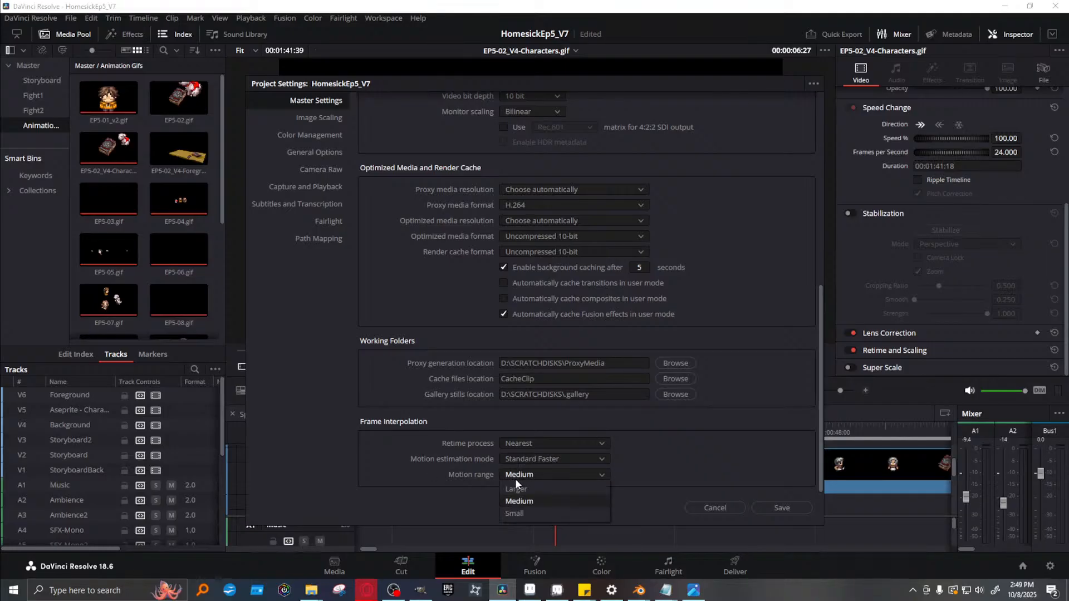
click(366, 479)
Save the project settings and play the Episode5 timeline from near the start of EP5-02_V4-Characters.gif
click(787, 507)
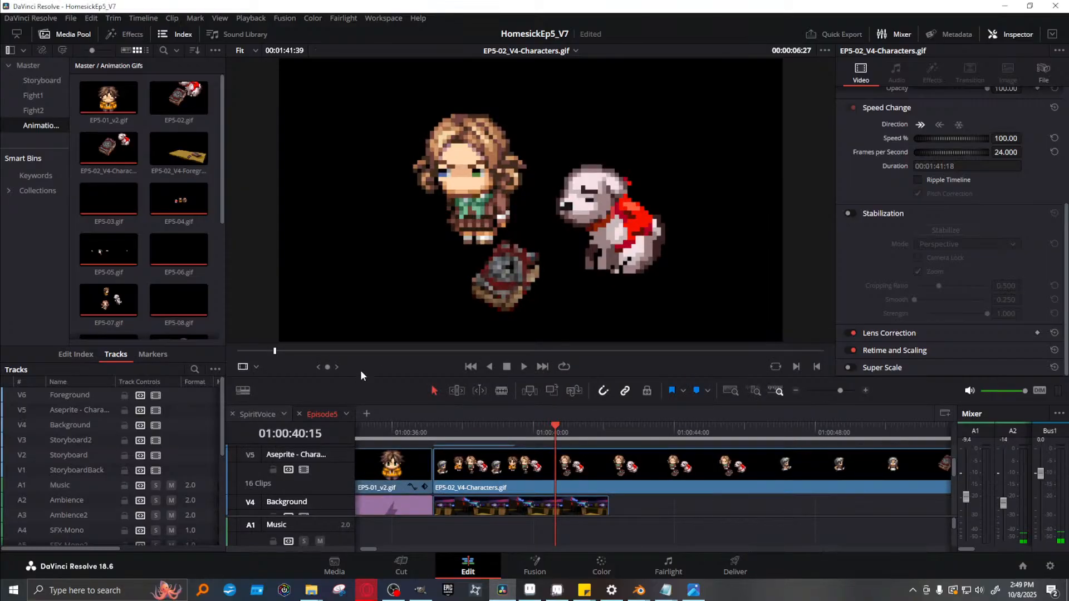
click(471, 434)
click(519, 367)
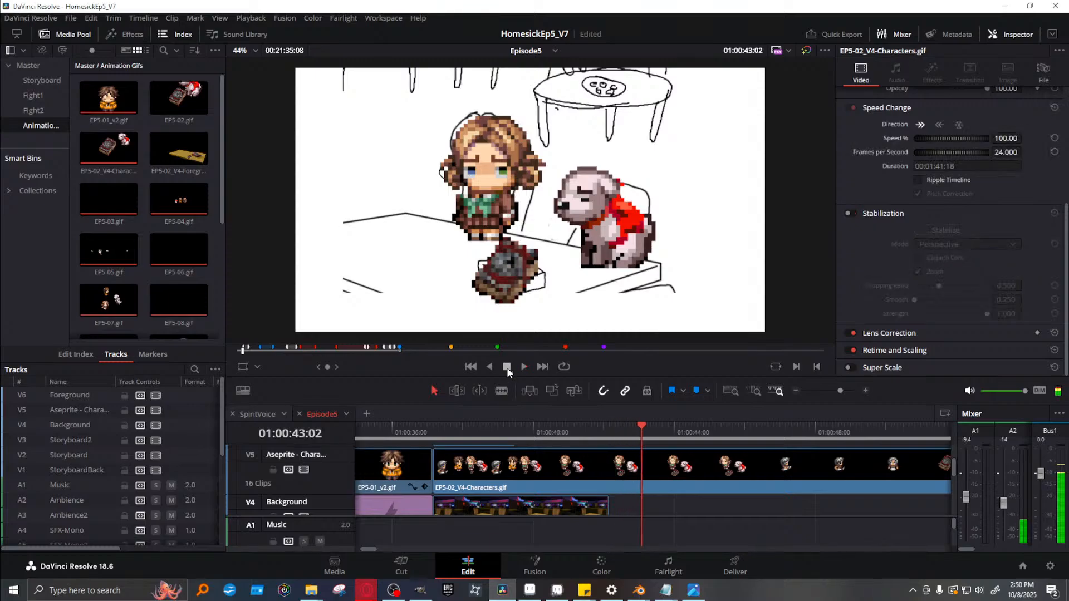
Set the project's playback frame rate back to 24 frames per second and save the settings
click(70, 18)
click(132, 257)
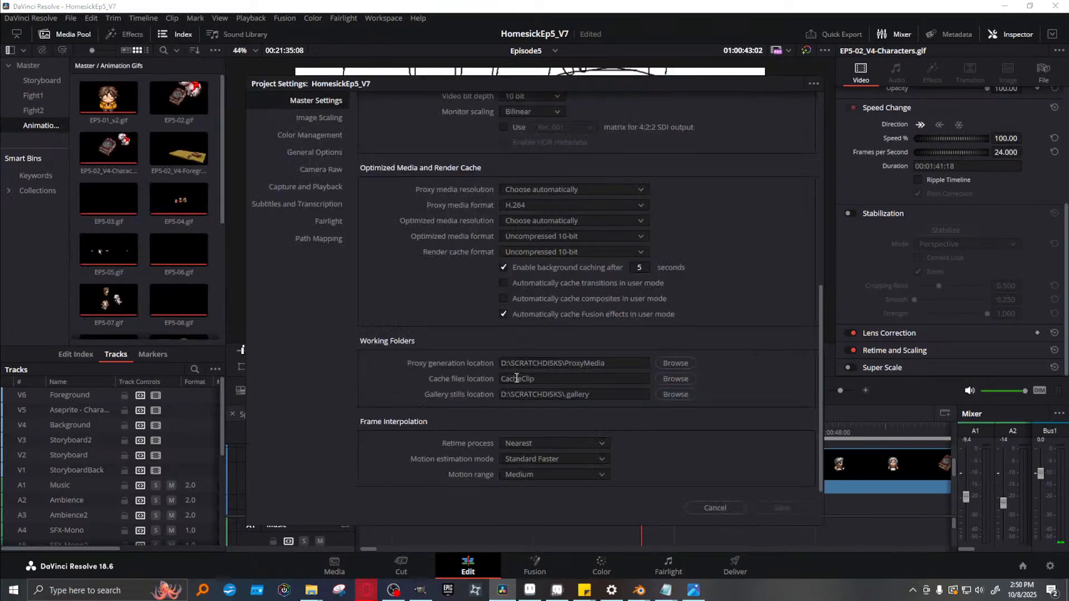
scroll(640, 313, up, 10)
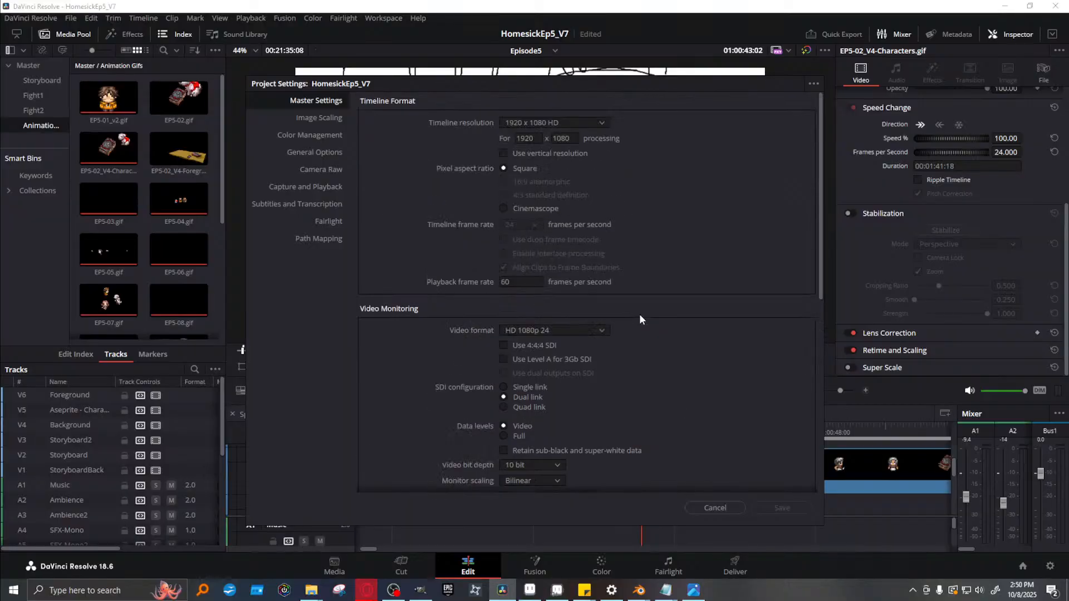
double_click(517, 281)
text(24)
click(790, 507)
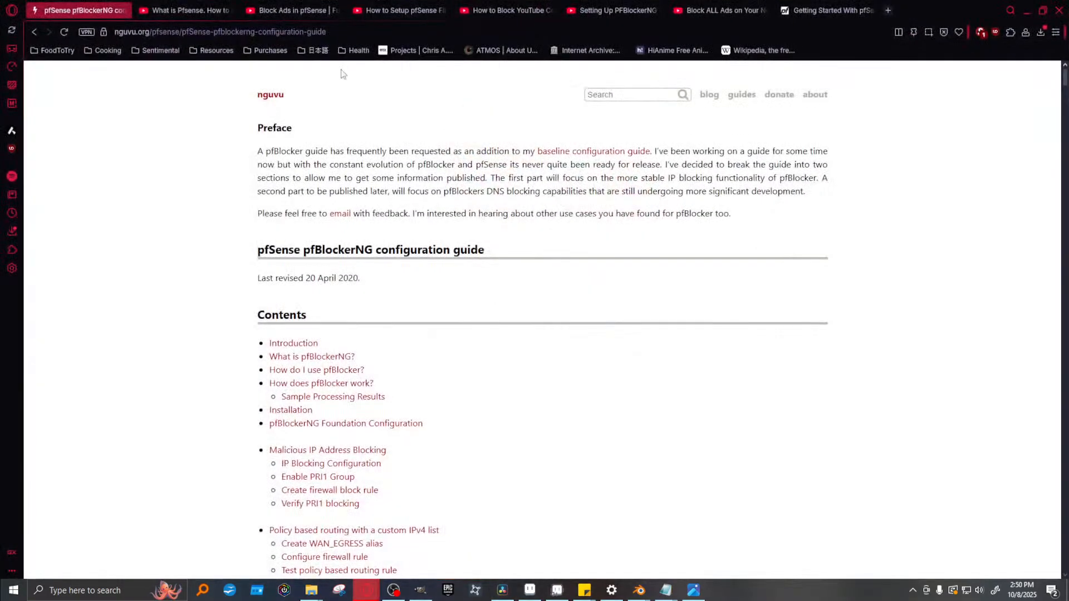
Switch to the web browser and search for "davinci resolve gifs skipping" from an empty start page
drag(957, 9, 0, 329)
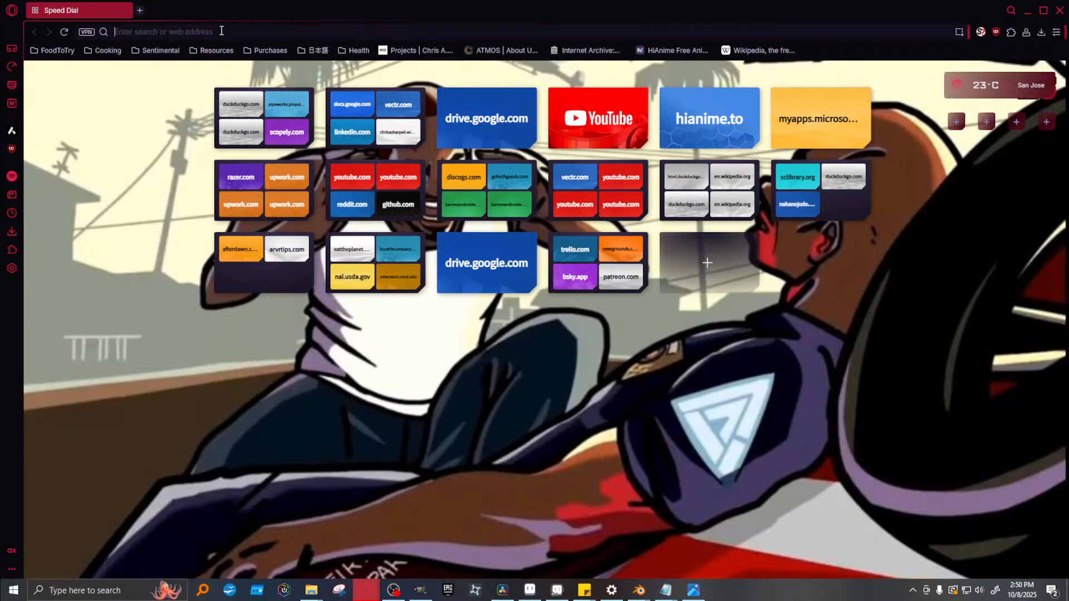
text(davin)
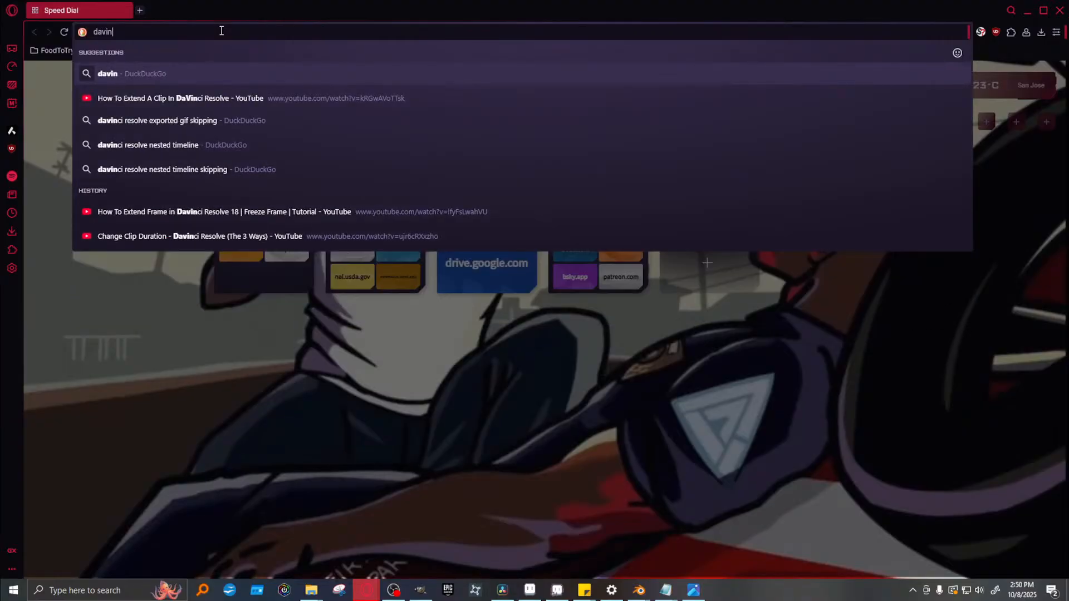
text(ci resolve)
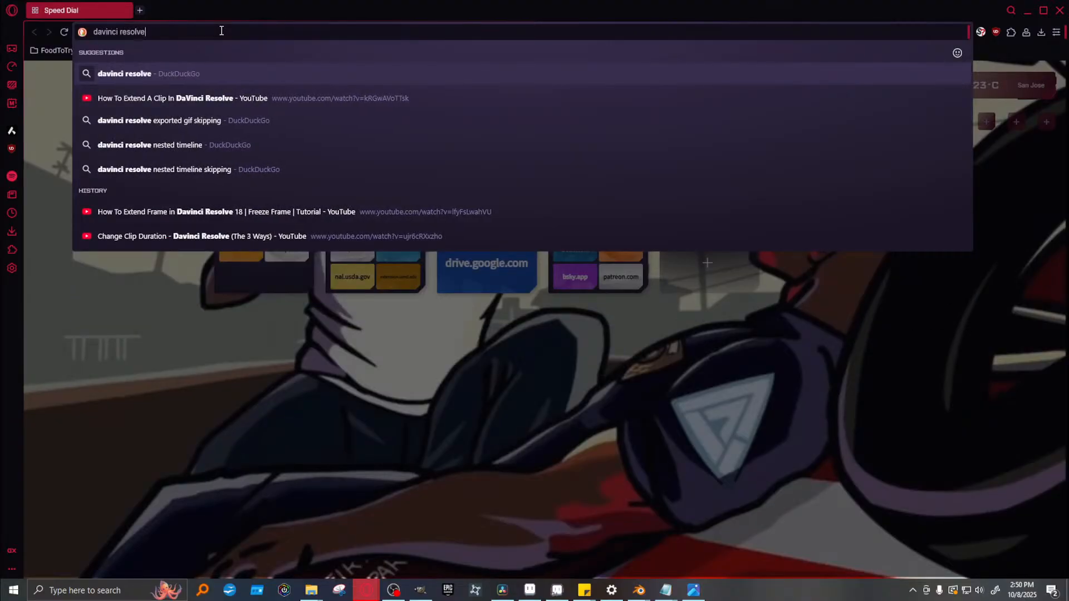
text( skipping)
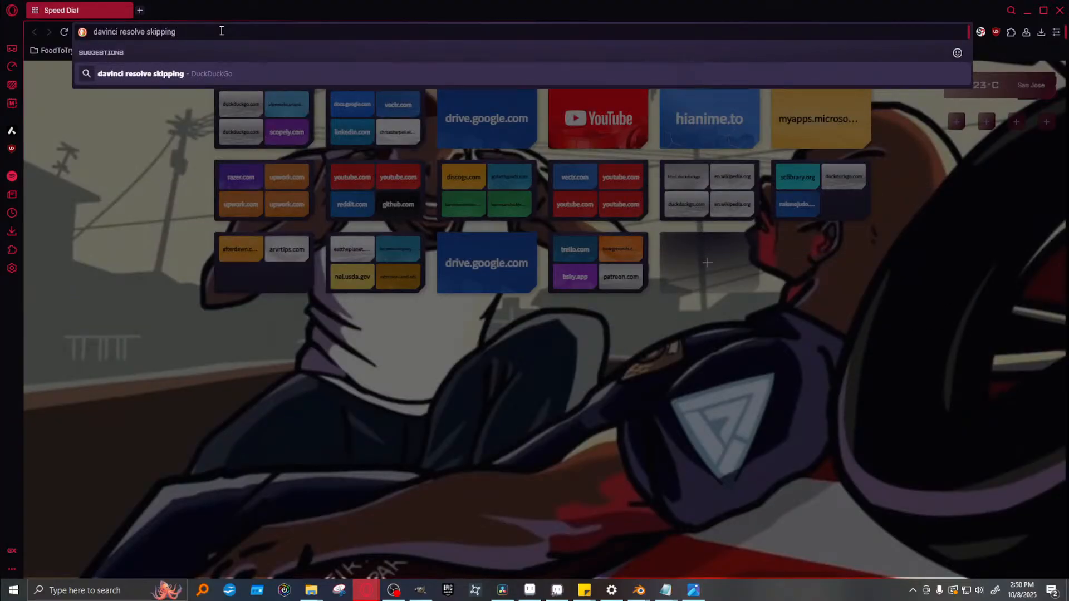
key(BackSpace)
key(BackSpace)
key(BackSpace)
key(BackSpace)
key(BackSpace)
key(BackSpace)
key(BackSpace)
key(BackSpace)
text(gifs skipping f)
key(BackSpace)
key(BackSpace)
key(BackSpace)
key(BackSpace)
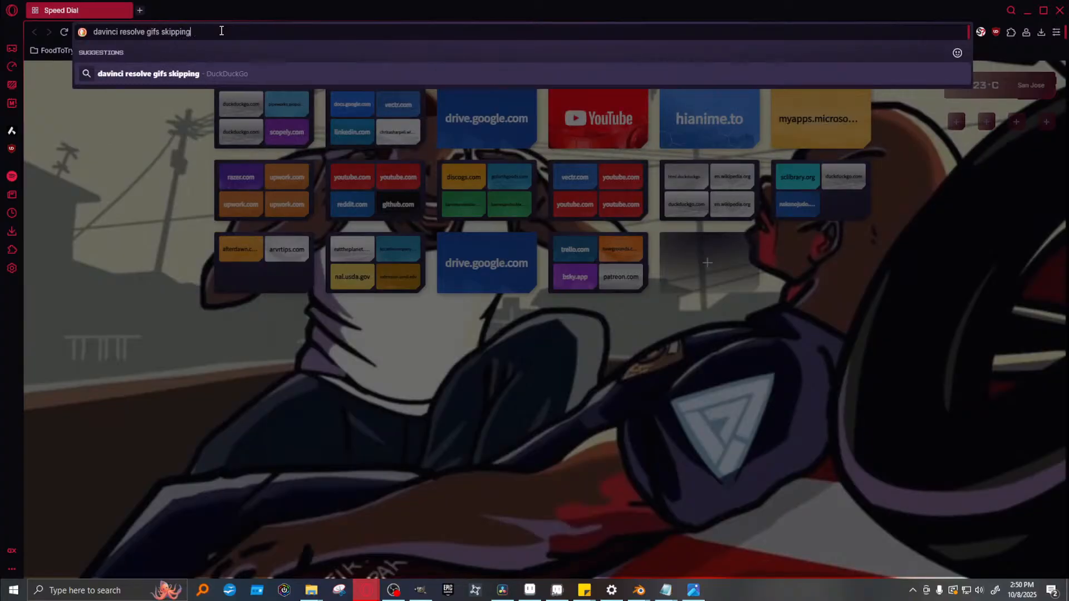
key(BackSpace)
key(BackSpace)
key(BackSpace)
key(BackSpace)
key(BackSpace)
key(BackSpace)
text(skipping)
key(Return)
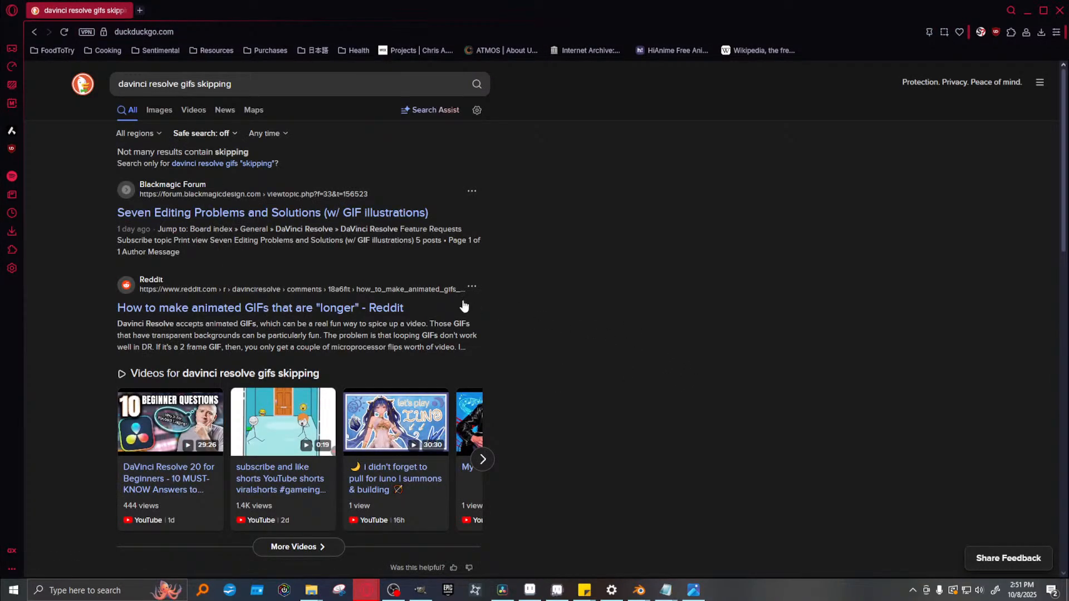
Open the Blackmagic Forum result "Seven Editing Problems and Solutions (w/ GIF illustrations)" and skim the thread
click(245, 214)
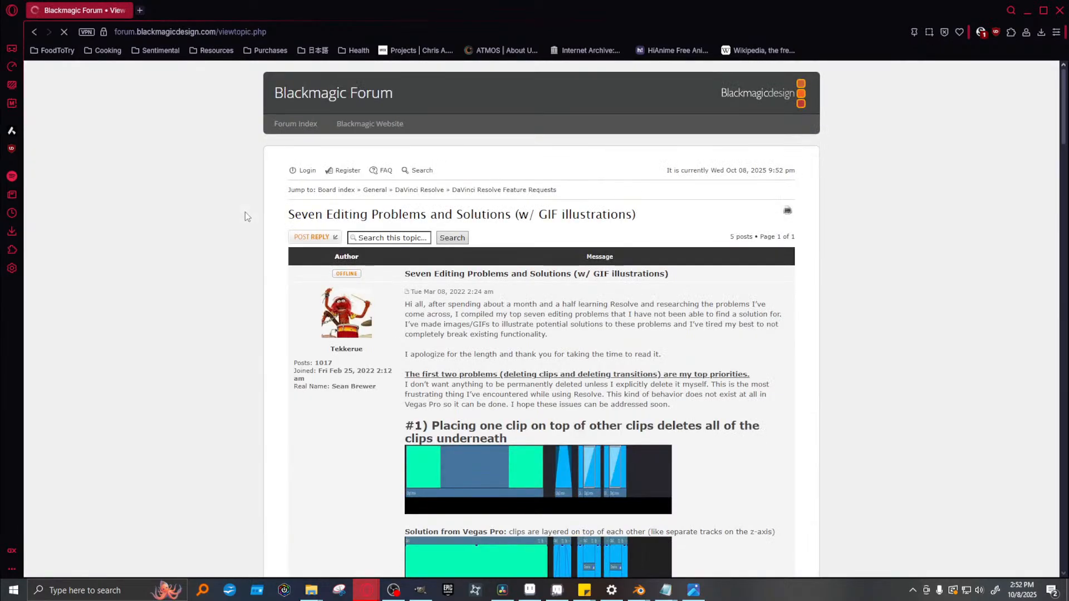
scroll(608, 284, down, 4)
scroll(663, 270, down, 15)
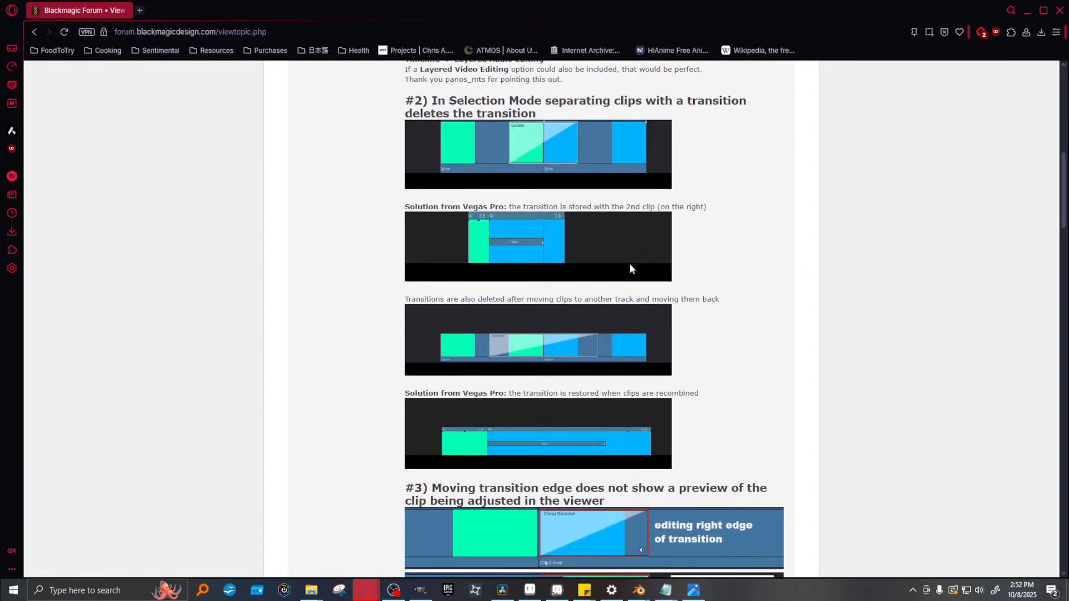
scroll(356, 272, down, 10)
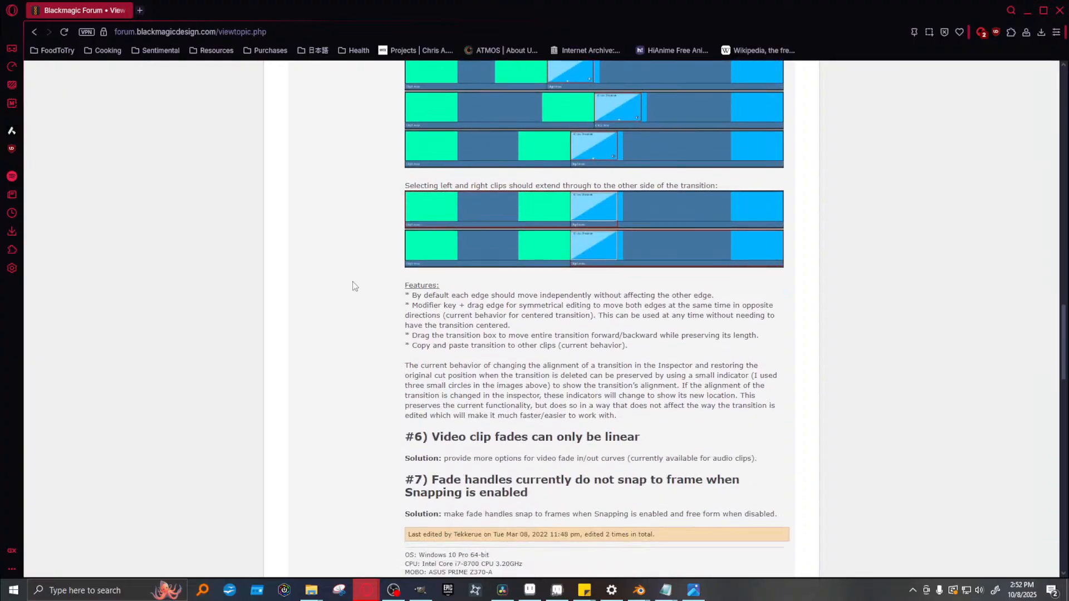
Return to the search results and read the Blackmagic Forum thread "Looping GIFS not working in Resolve"
click(38, 32)
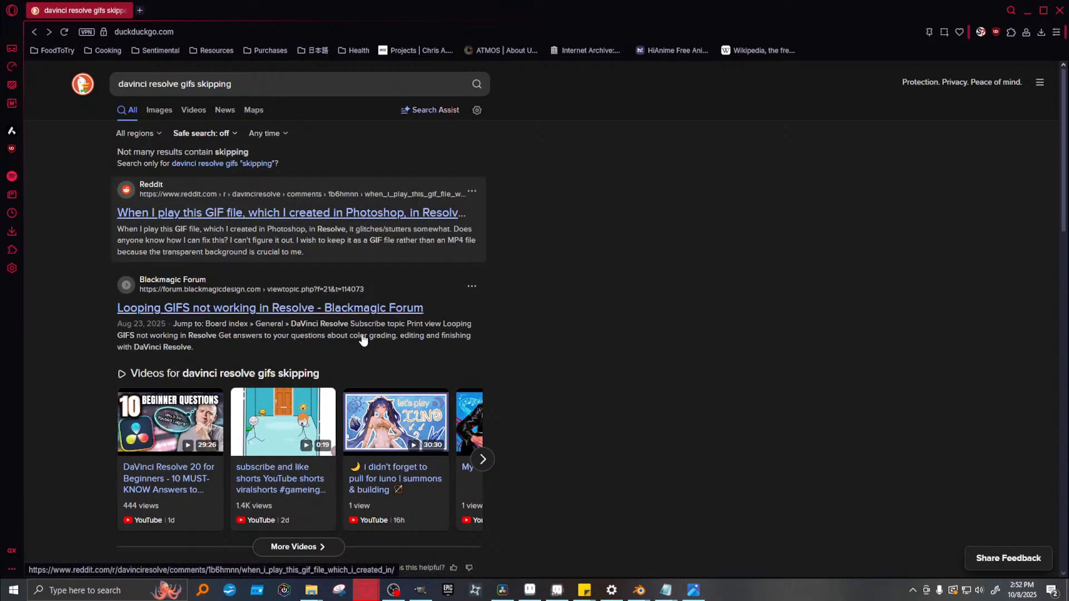
click(243, 311)
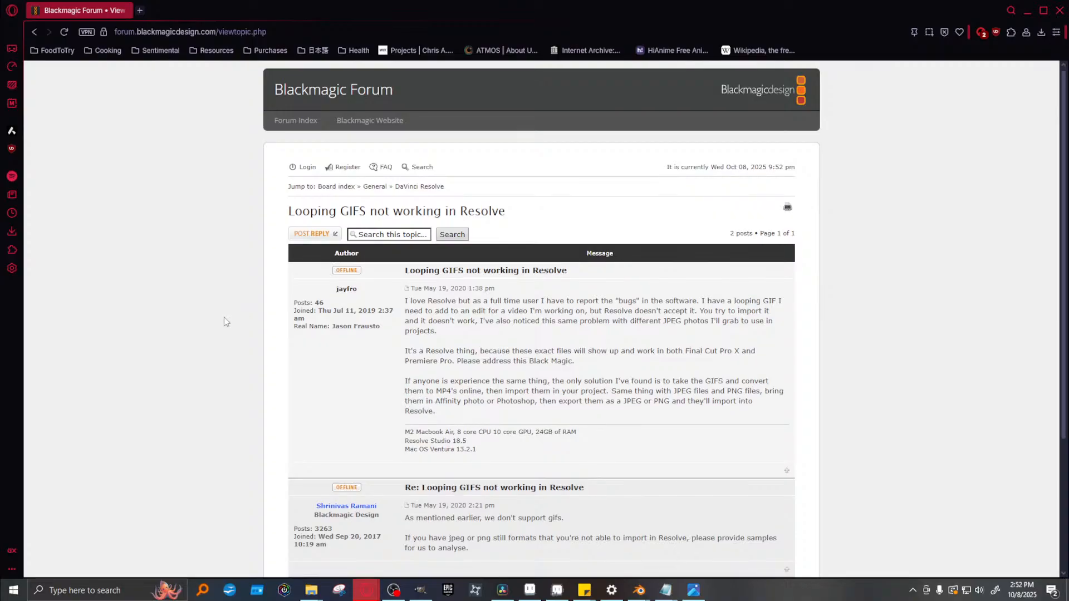
scroll(224, 322, down, 5)
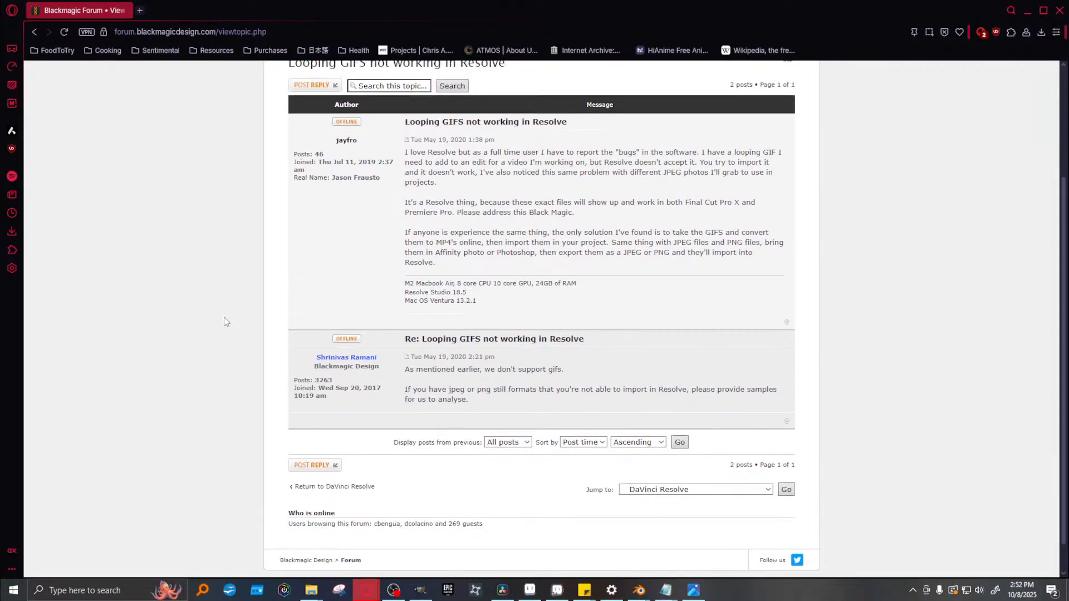
Reread the "Looping GIFS not working in Resolve" thread, checking the original poster's join date and the date of the first post
scroll(224, 322, up, 2)
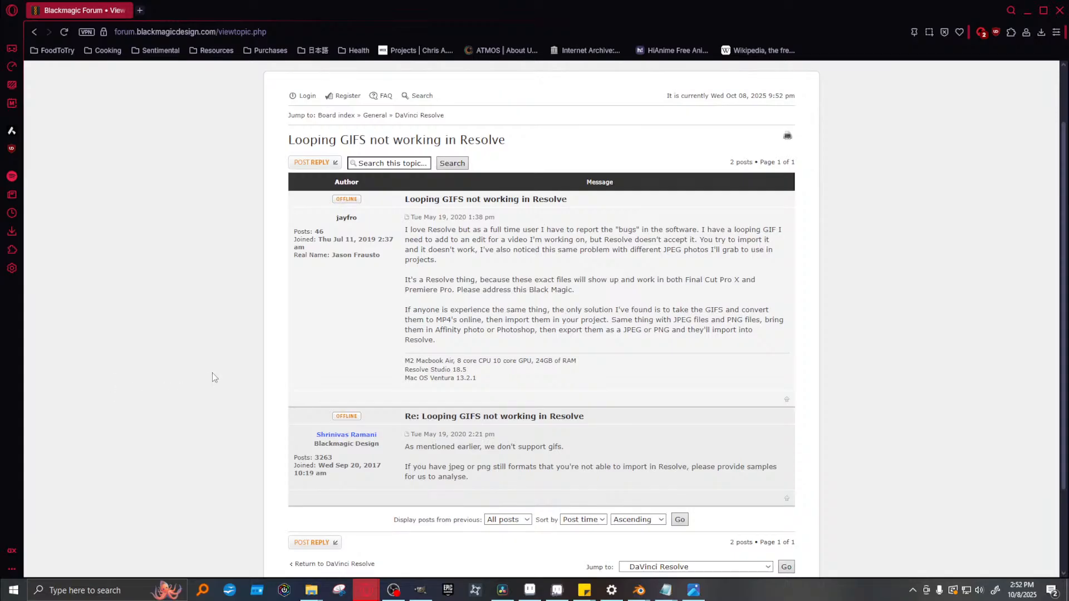
scroll(280, 372, up, 1)
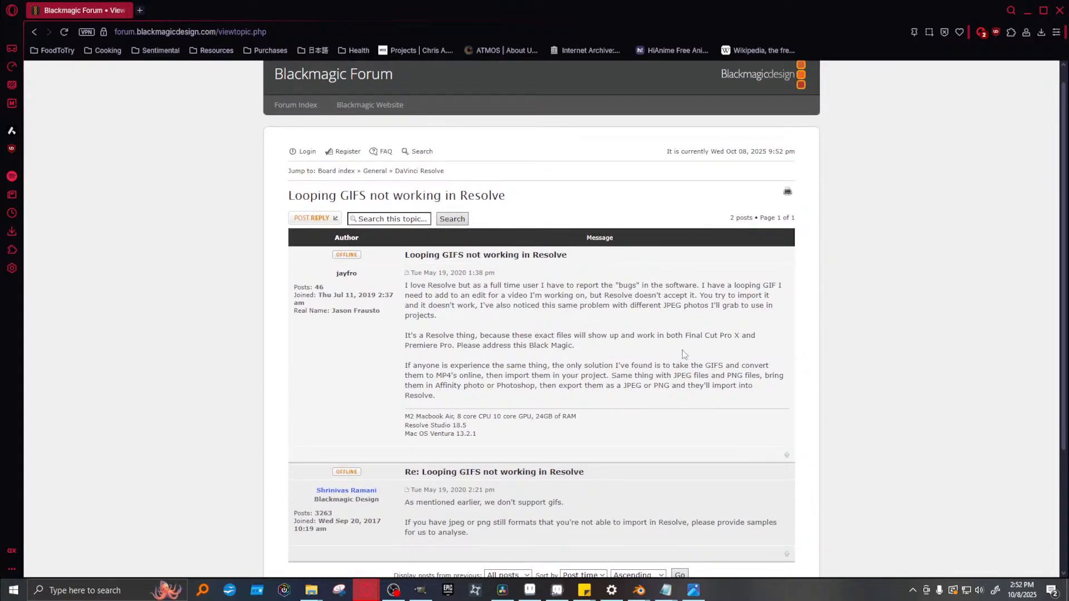
scroll(682, 349, down, 3)
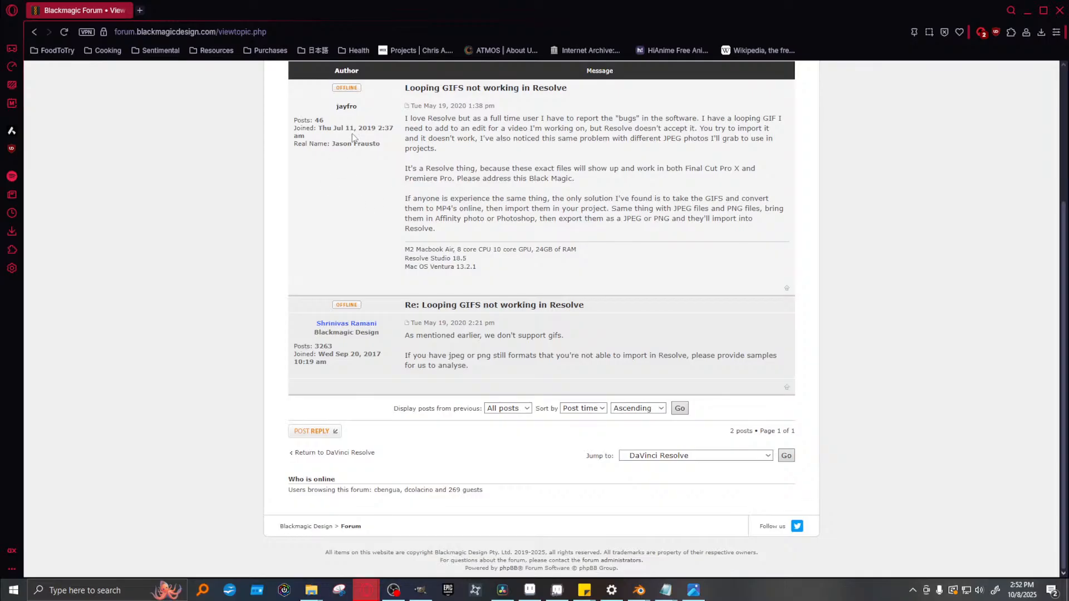
drag(336, 129, 380, 125)
click(921, 172)
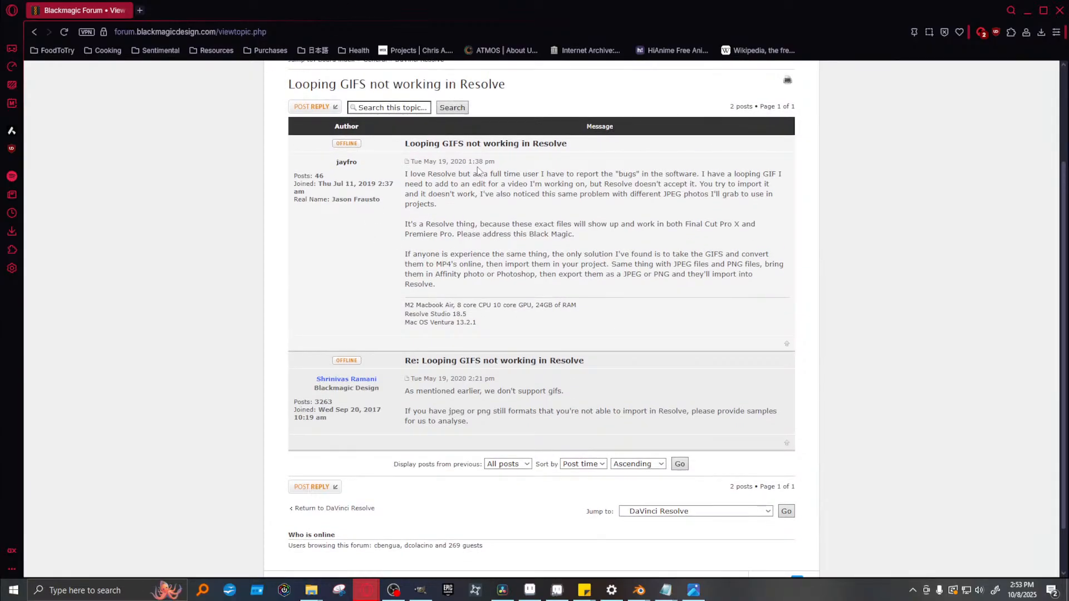
drag(468, 161, 447, 160)
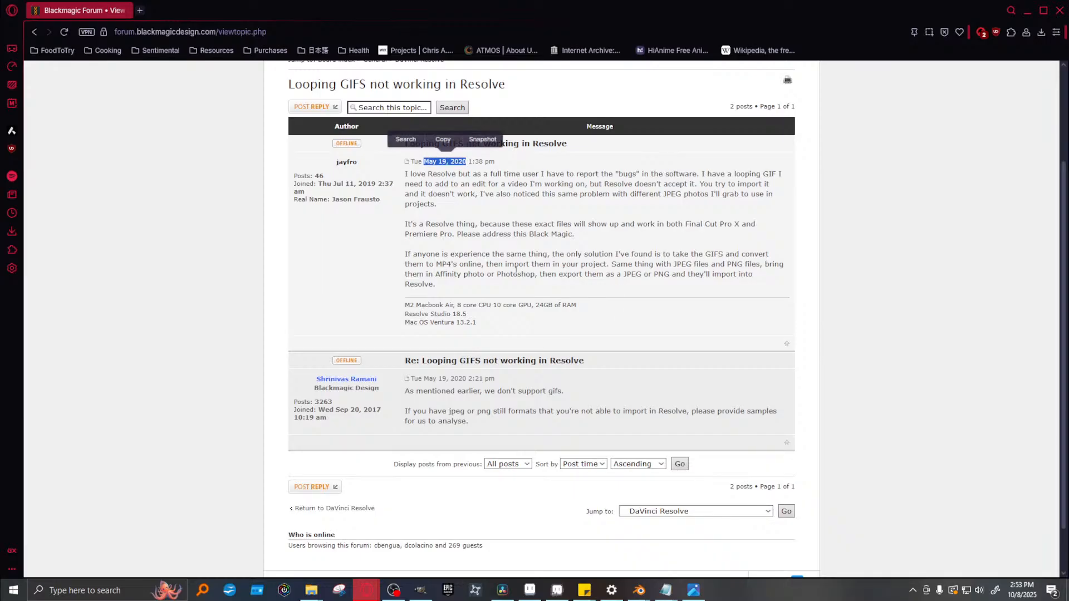
click(928, 283)
scroll(560, 279, down, 2)
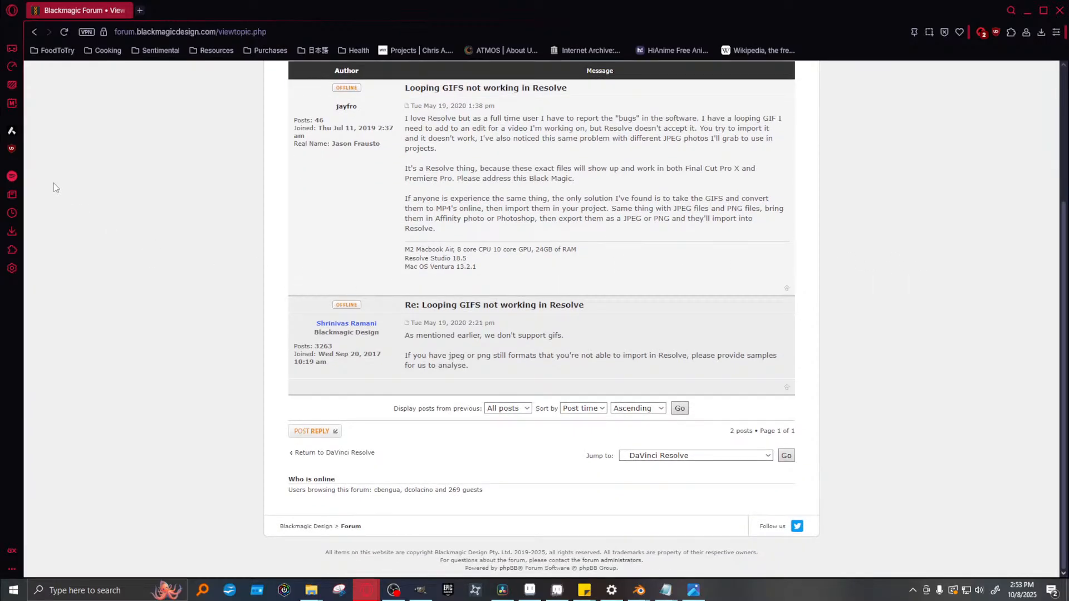
Return to the search results, open the Reddit thread about a Photoshop GIF stuttering in Resolve, and view its attached GIF enlarged
click(33, 33)
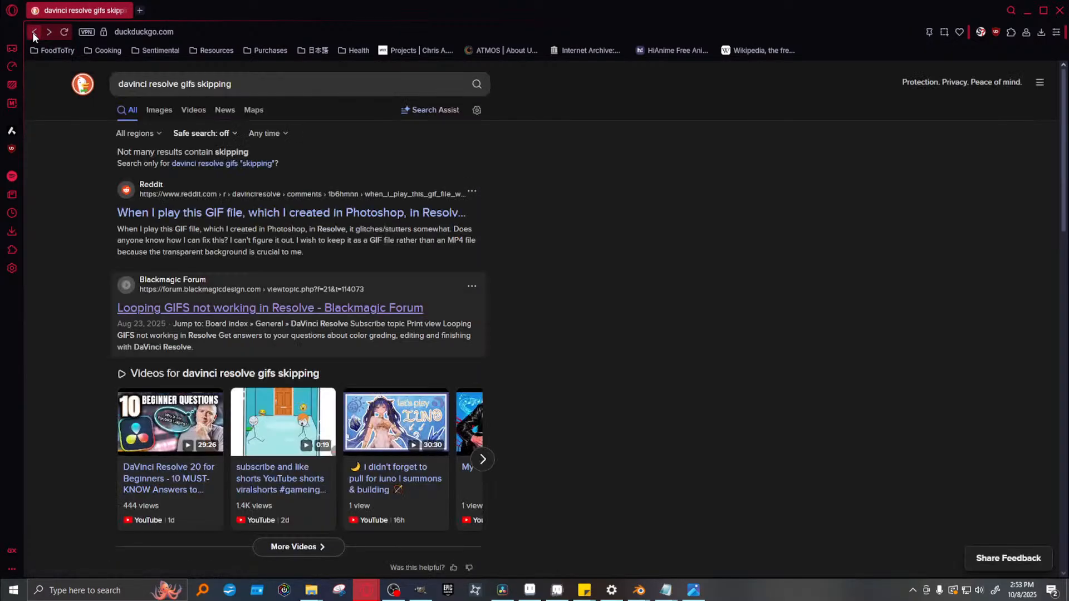
click(278, 213)
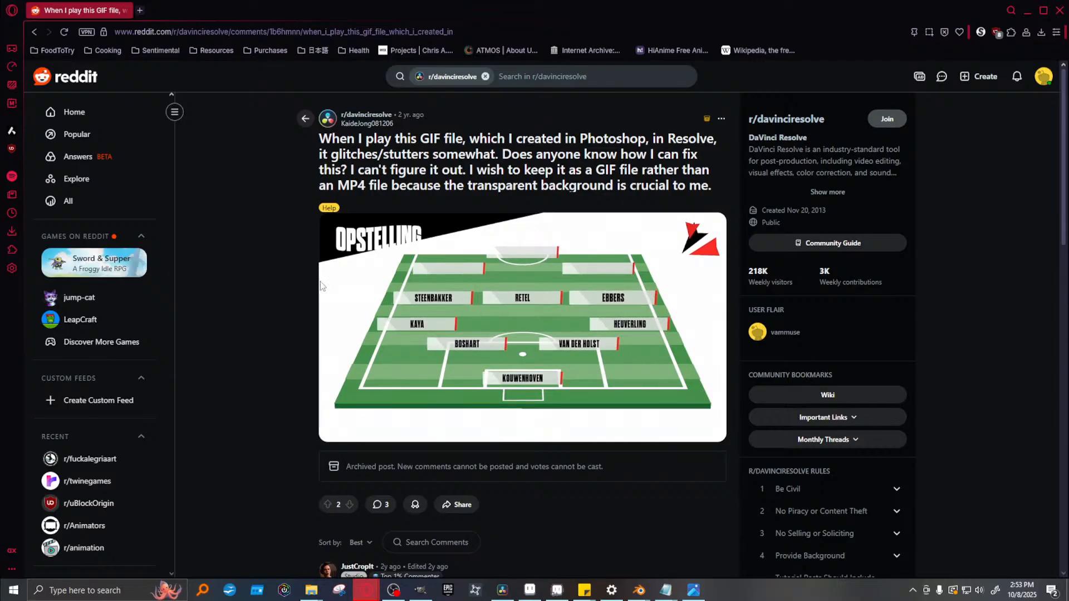
scroll(312, 251, down, 4)
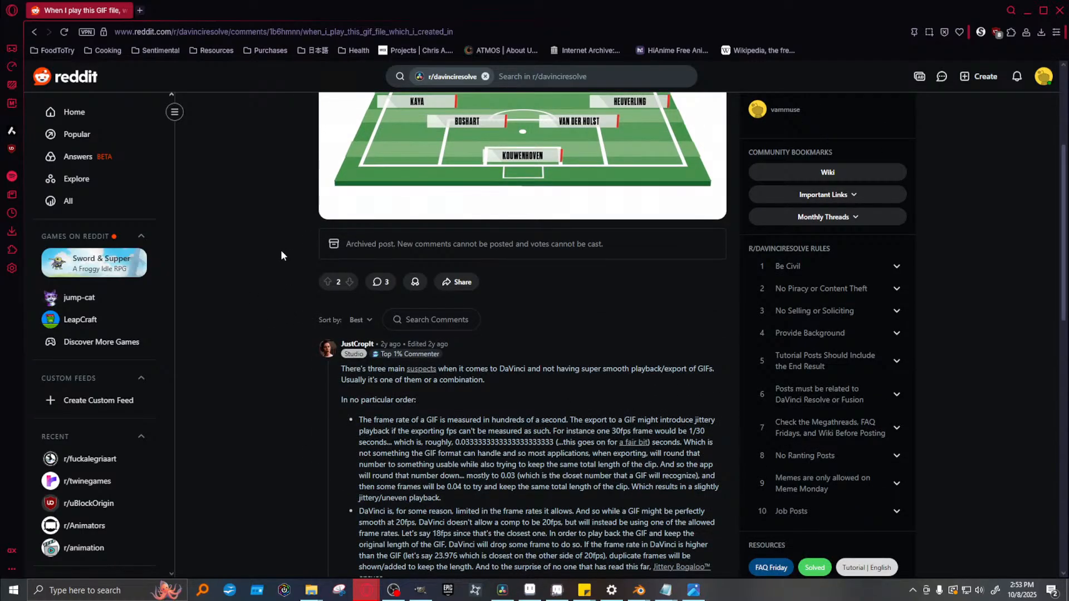
scroll(281, 256, up, 4)
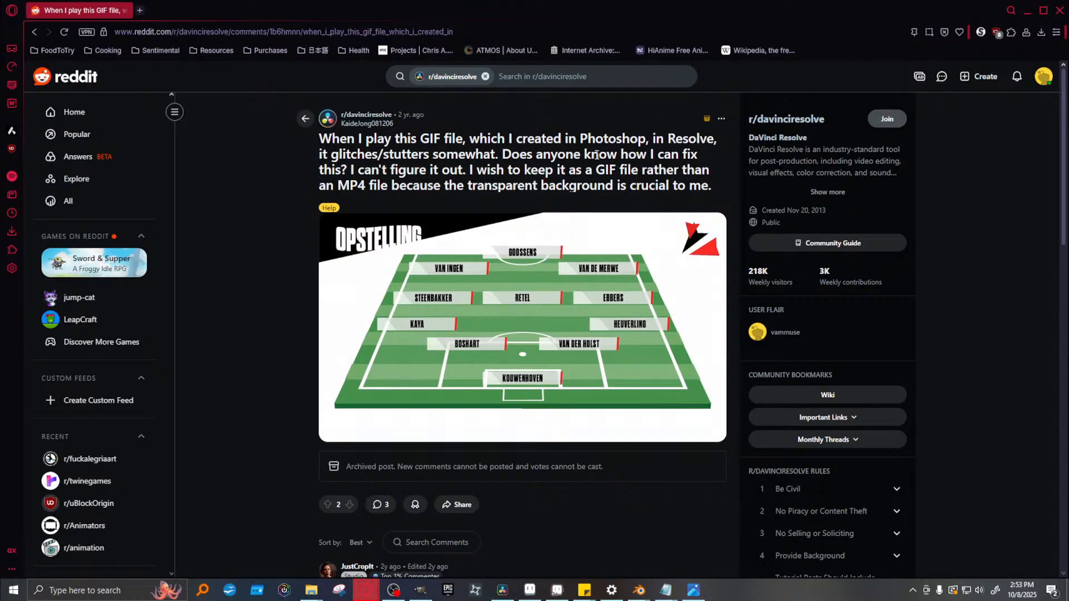
click(527, 338)
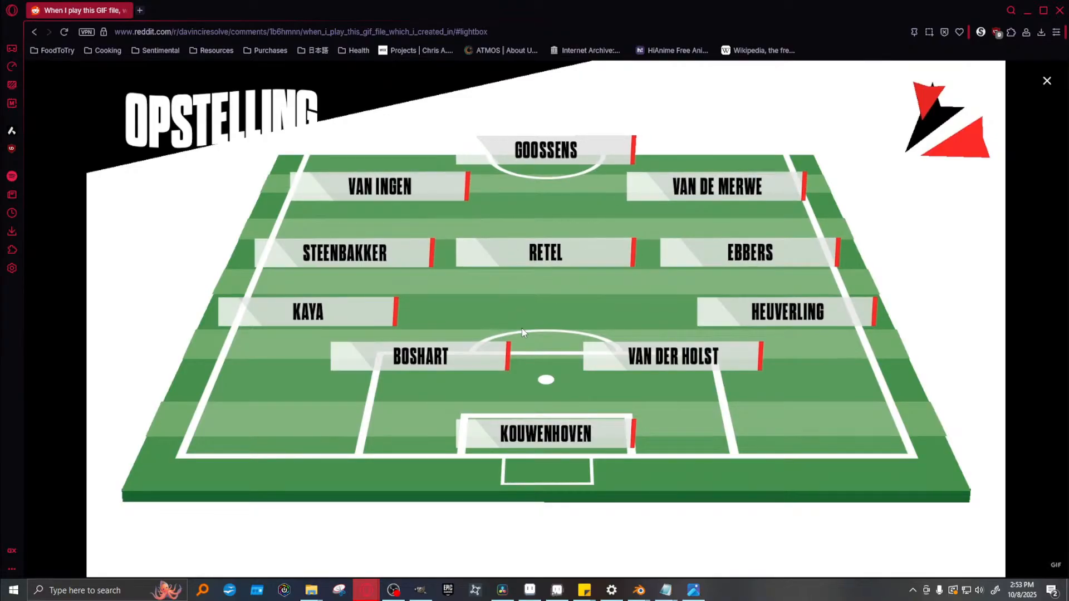
click(1047, 81)
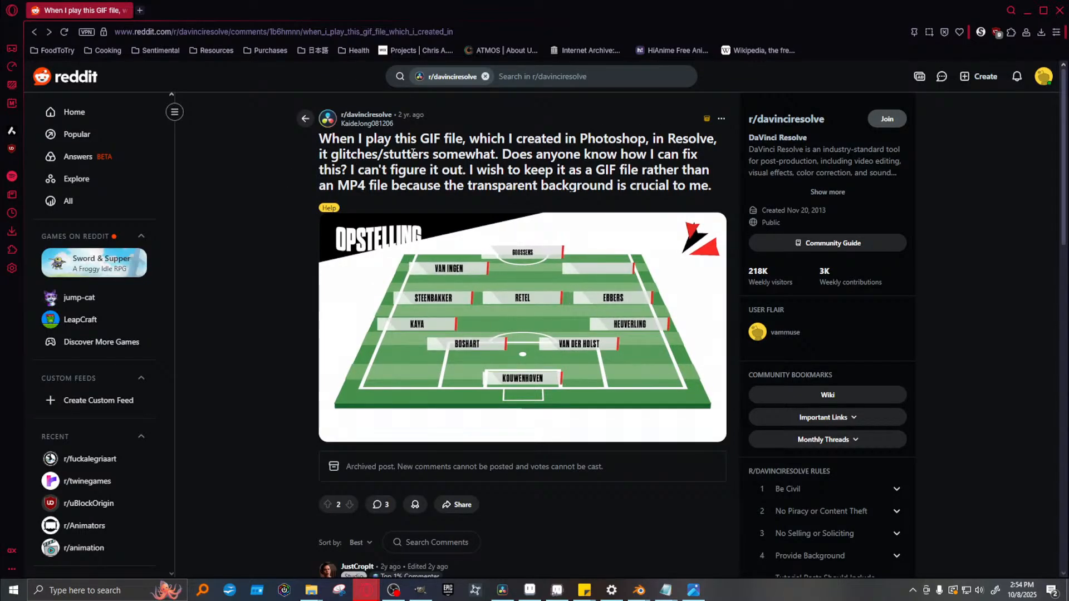
Read the Reddit thread's top comment on causes of uneven GIF playback, viewing its linked "suspects" image in a separate tab
scroll(225, 215, down, 6)
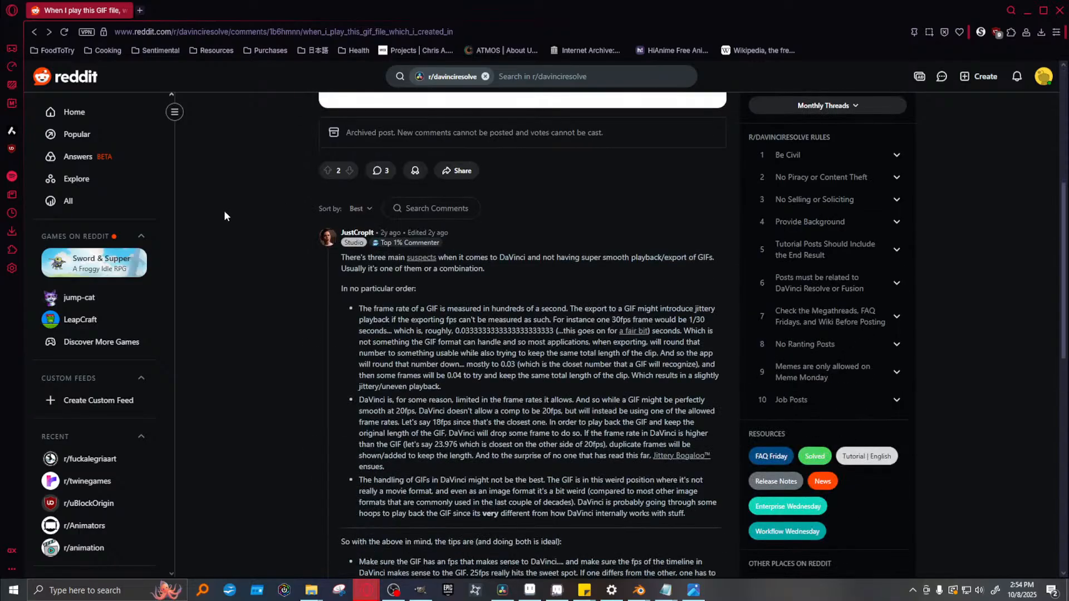
scroll(224, 216, down, 5)
scroll(223, 216, up, 4)
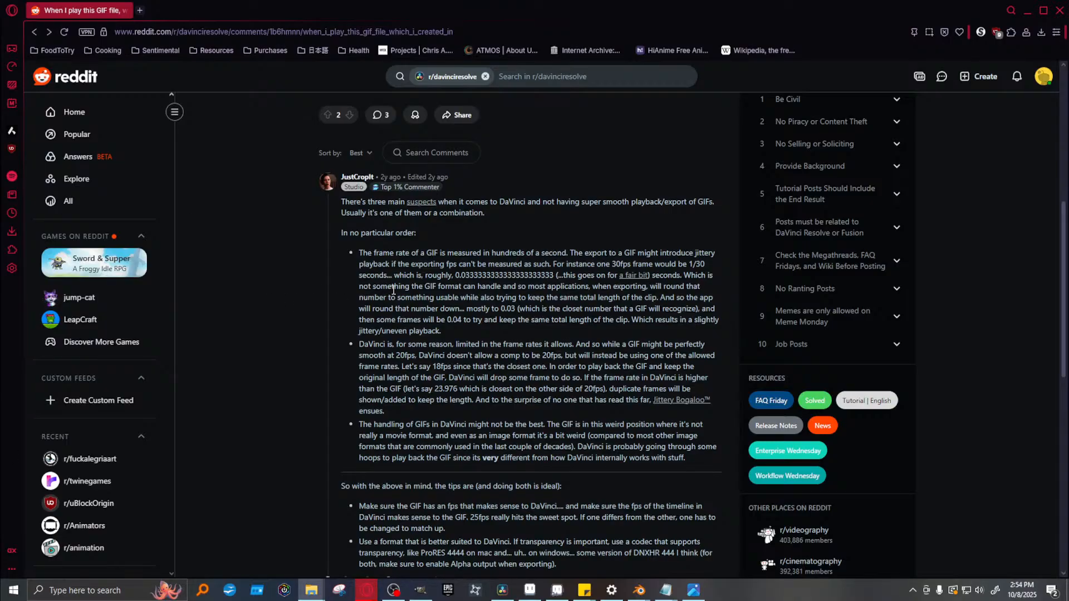
middle_click(422, 205)
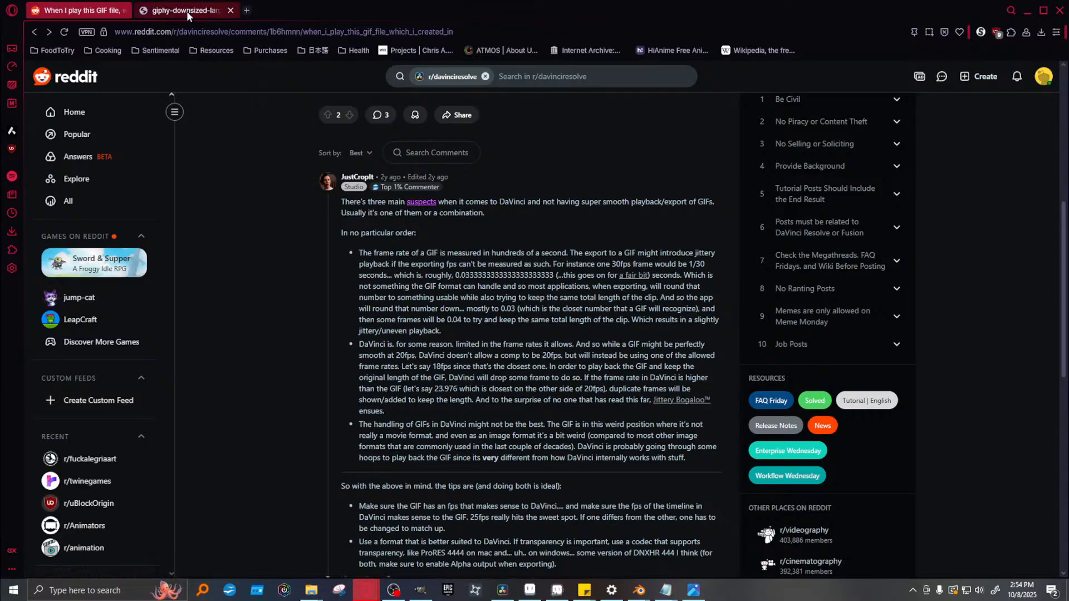
click(186, 11)
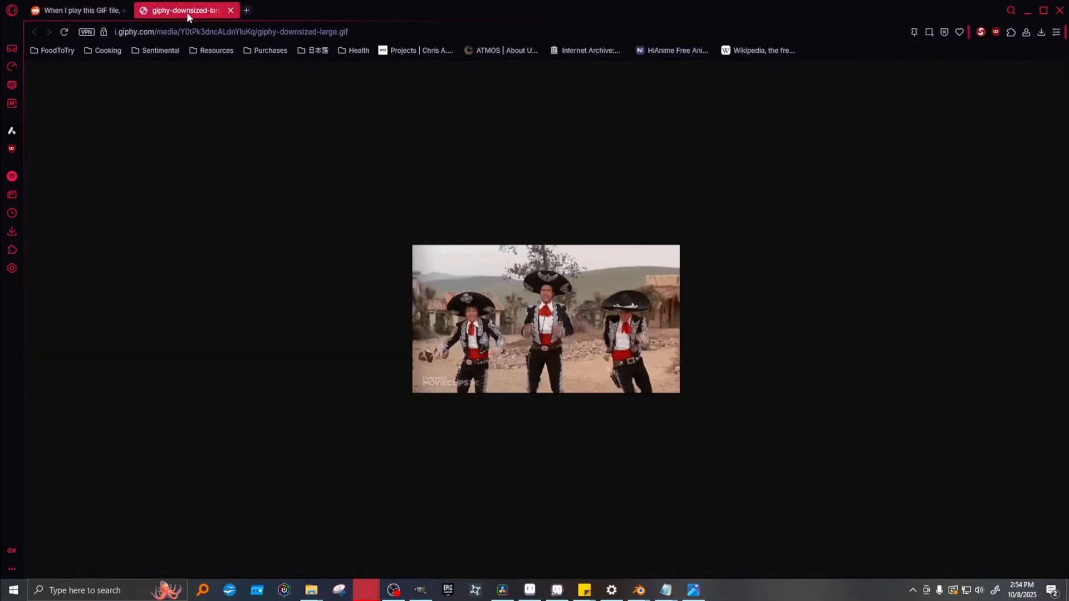
click(230, 10)
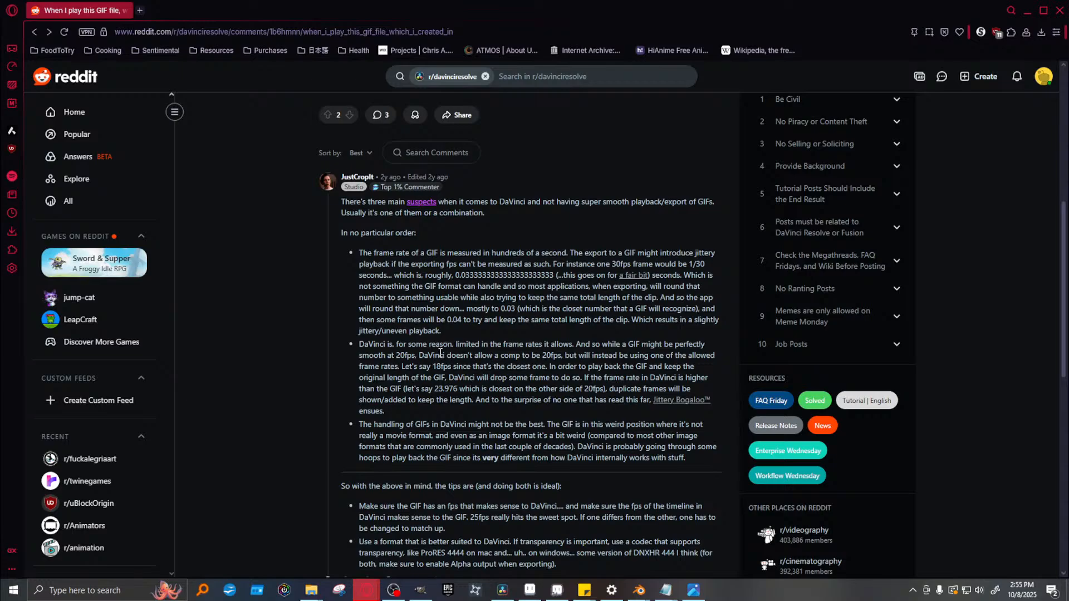
drag(496, 347, 659, 346)
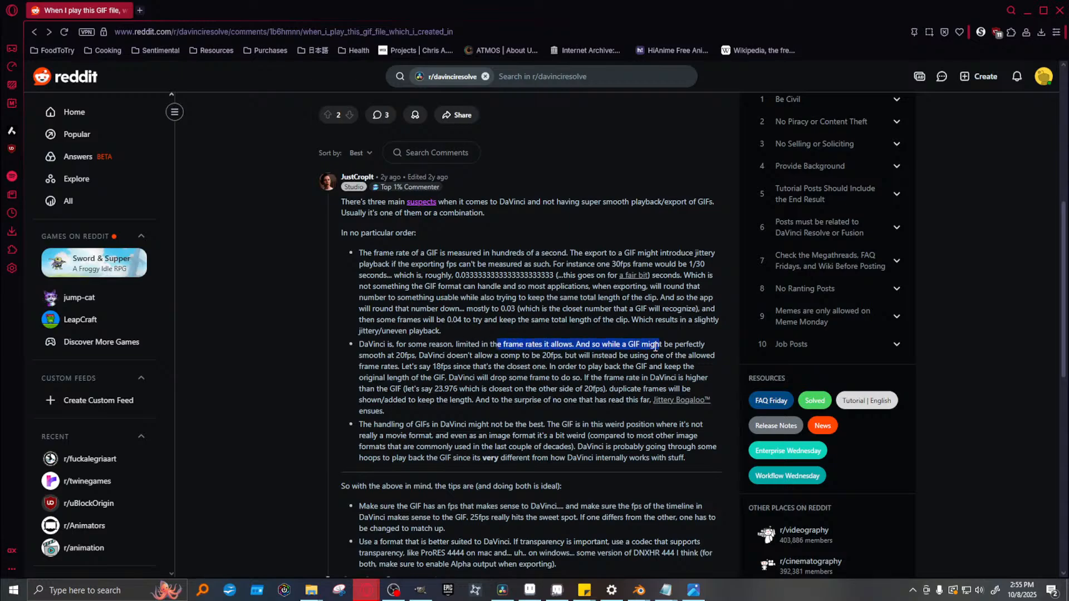
click(272, 373)
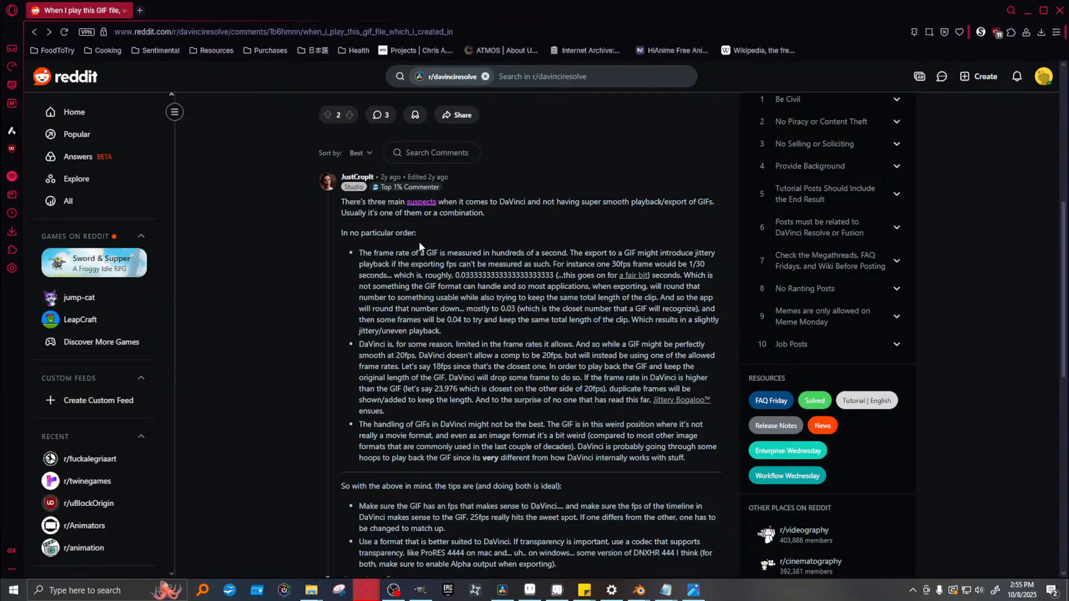
Switch to Aseprite and check the durations of frames 77 and 88 in the EP5-02_V4 animation
click(529, 590)
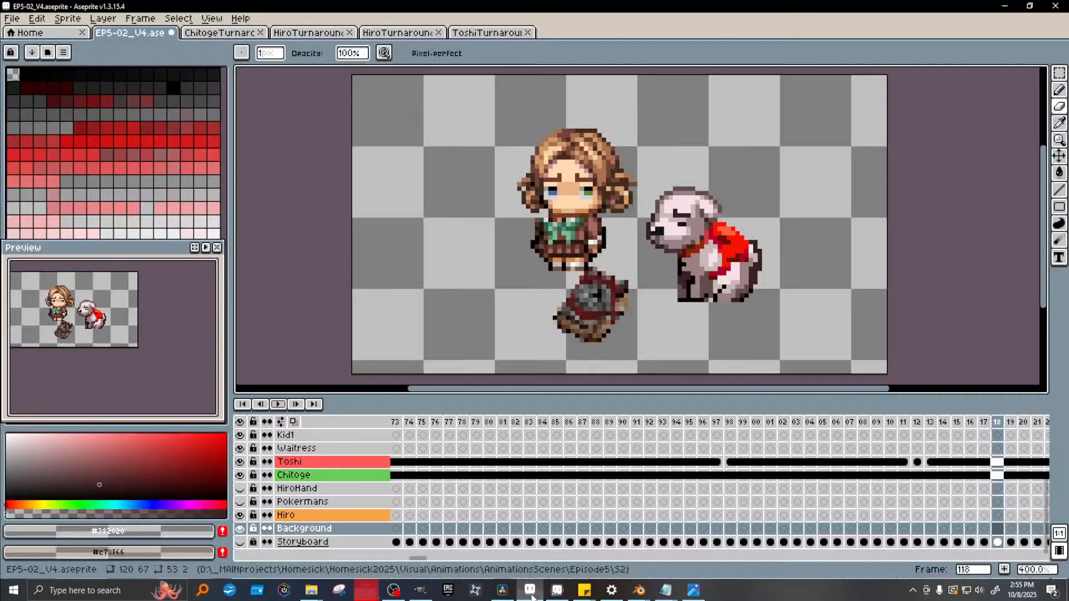
click(450, 425)
right_click(452, 429)
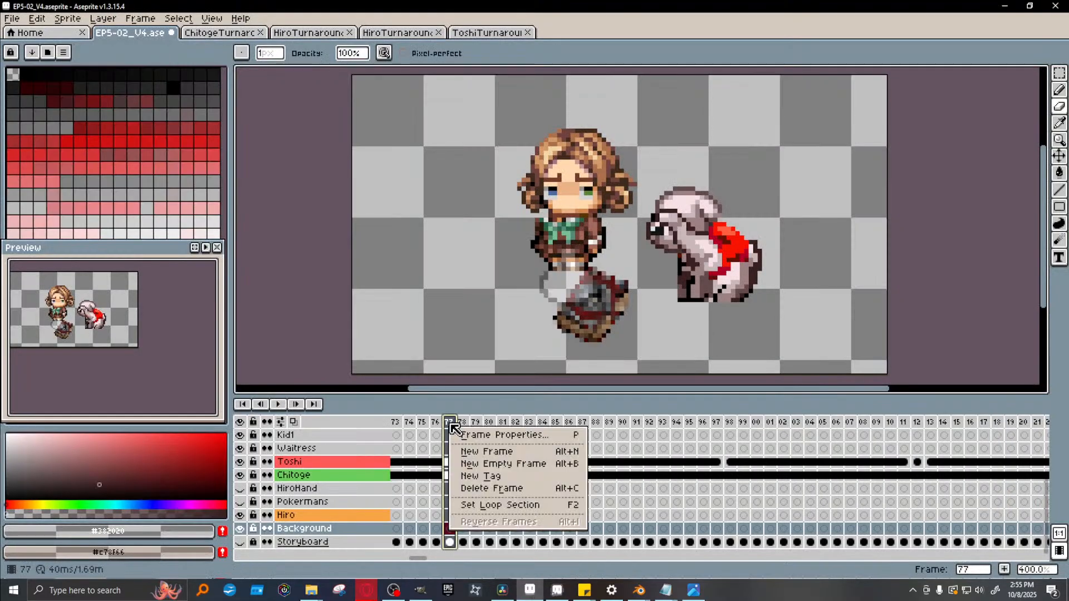
click(502, 432)
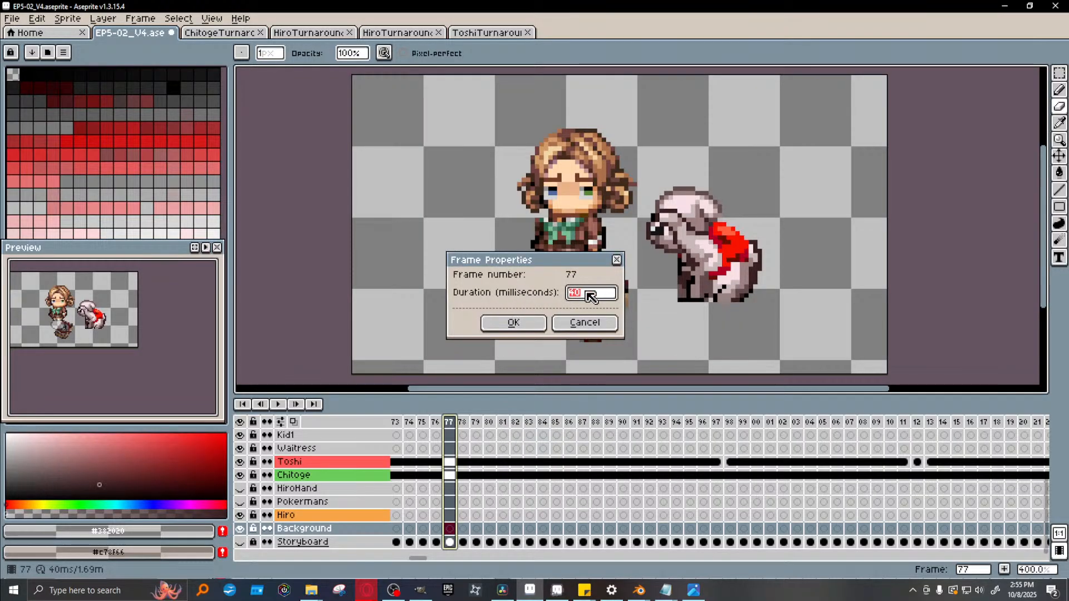
click(616, 260)
right_click(601, 429)
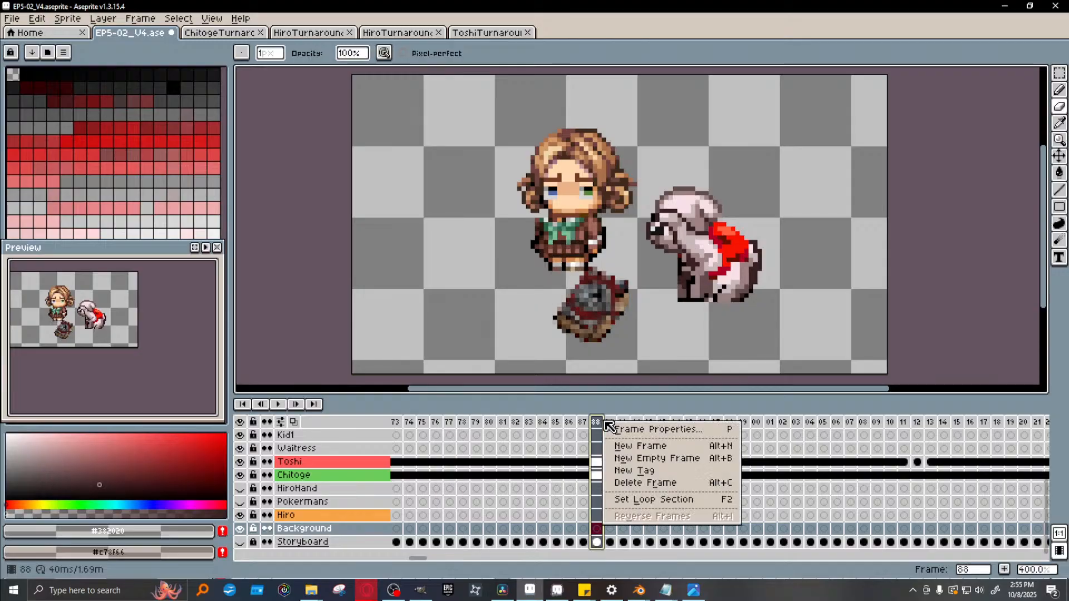
click(656, 437)
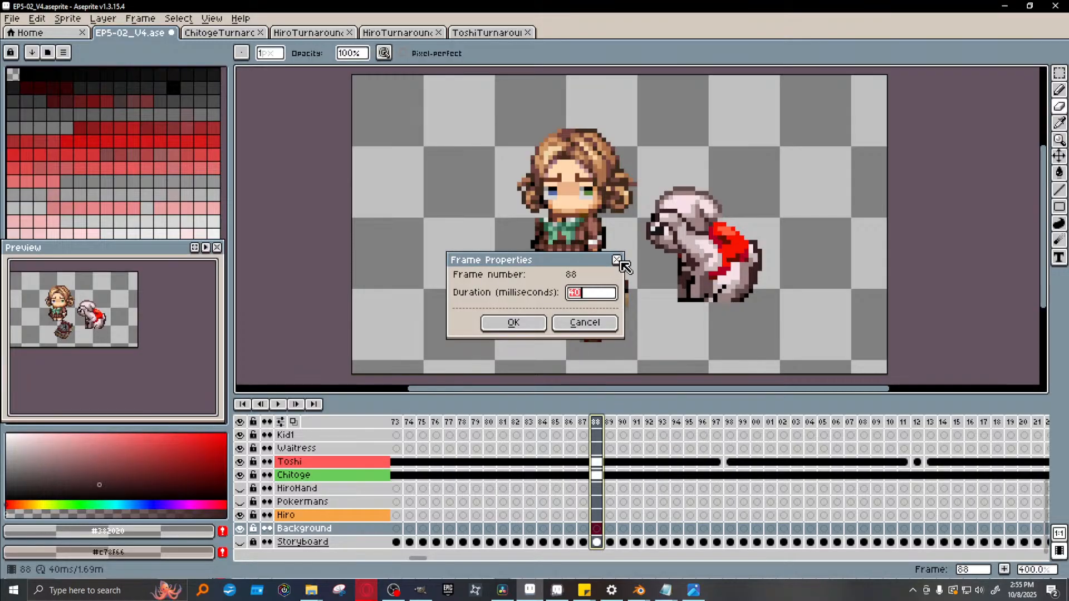
click(616, 260)
Check the durations of frames 92 and 102 in the EP5-02_V4 animation, leaving their frame properties as they are
right_click(652, 423)
click(668, 428)
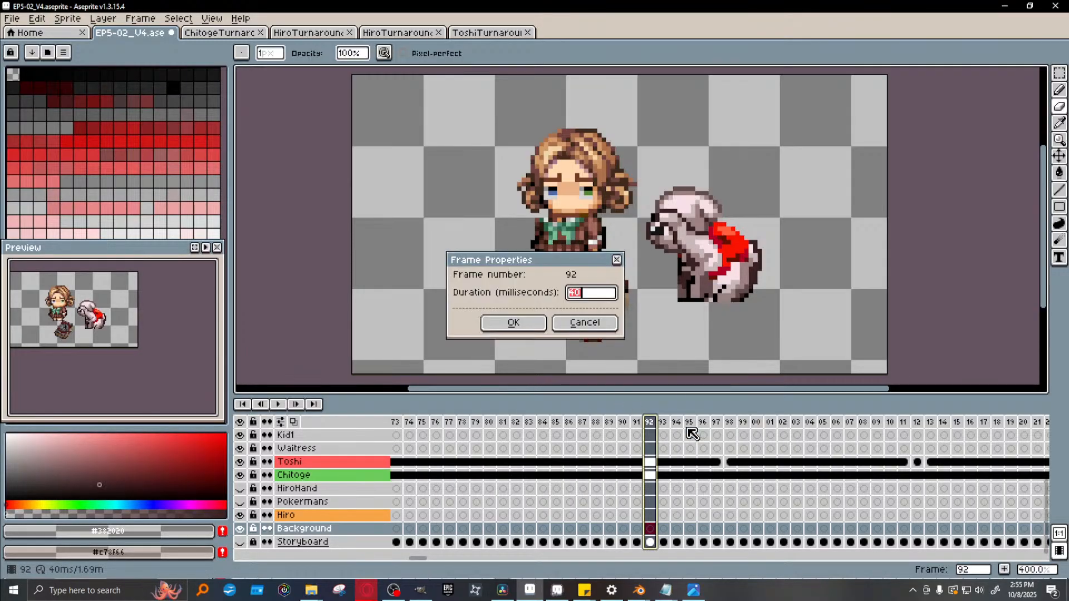
click(616, 260)
right_click(783, 423)
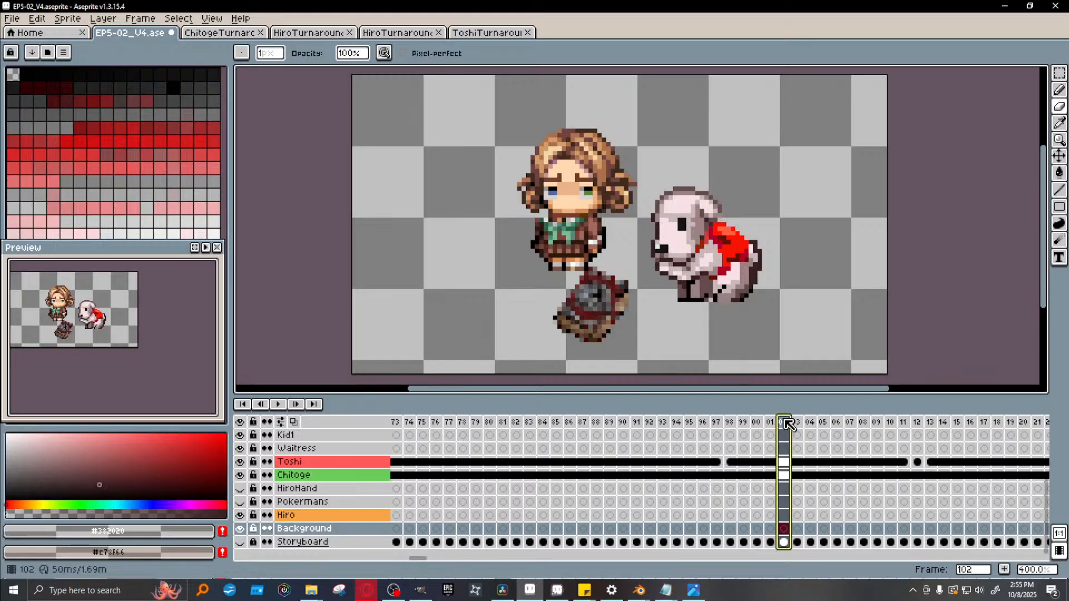
click(813, 427)
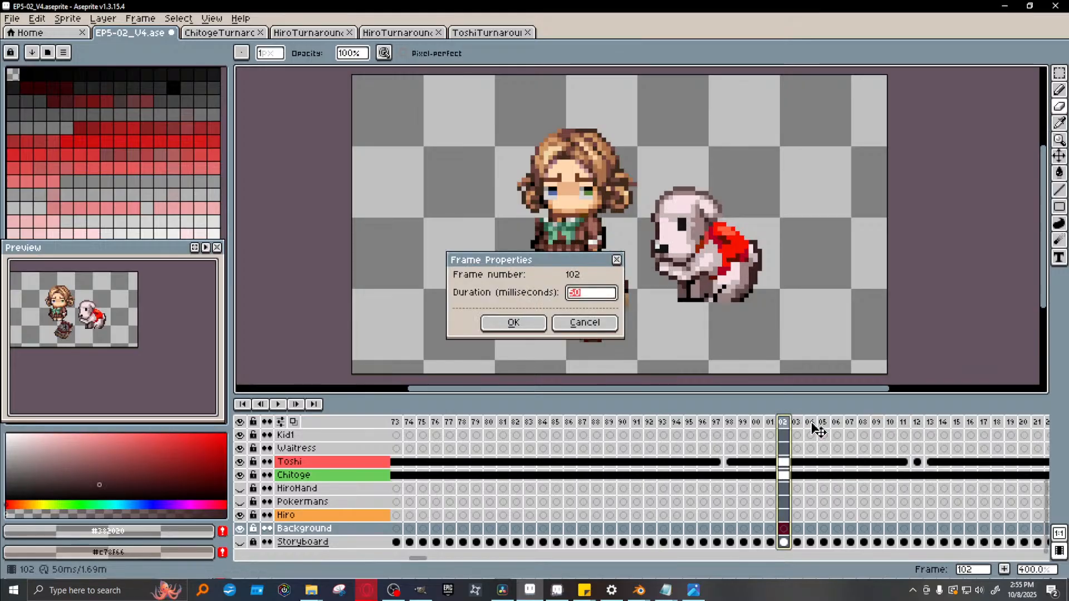
click(616, 260)
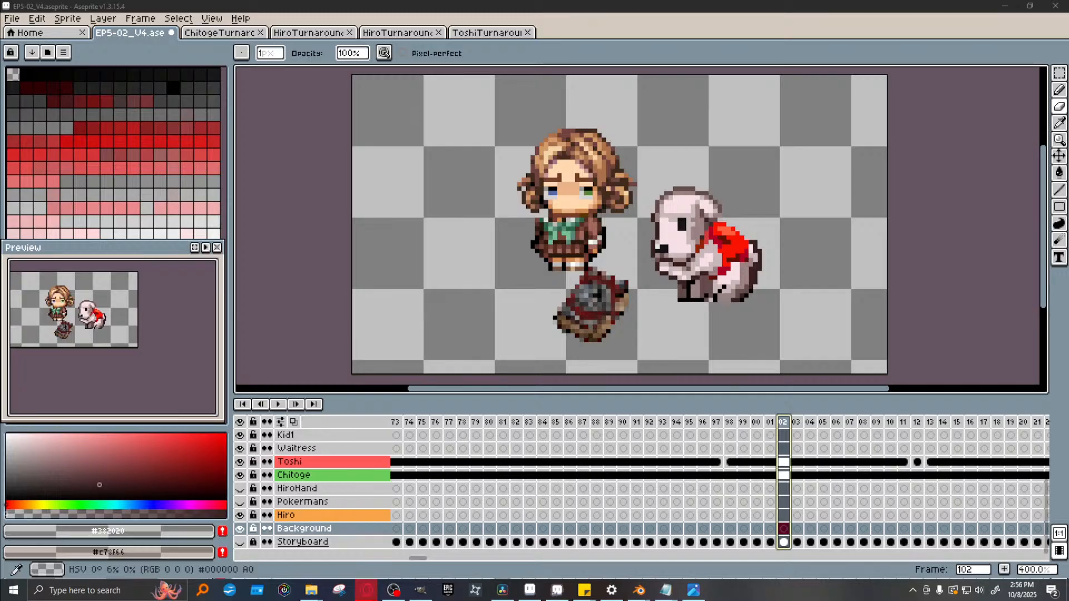
Search the computer for HandBrake
click(11, 590)
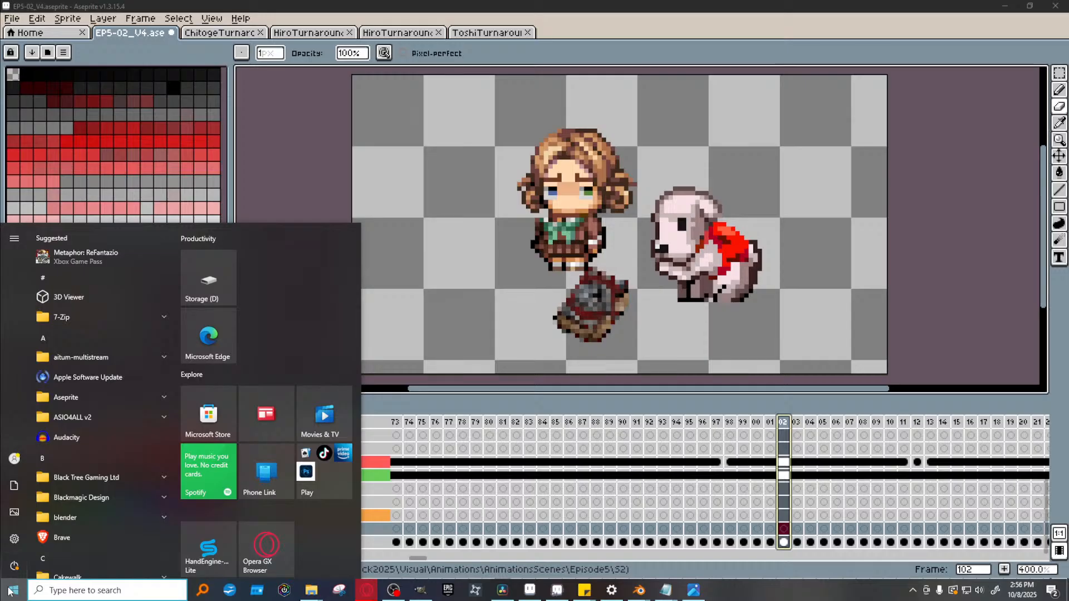
text(ahndb)
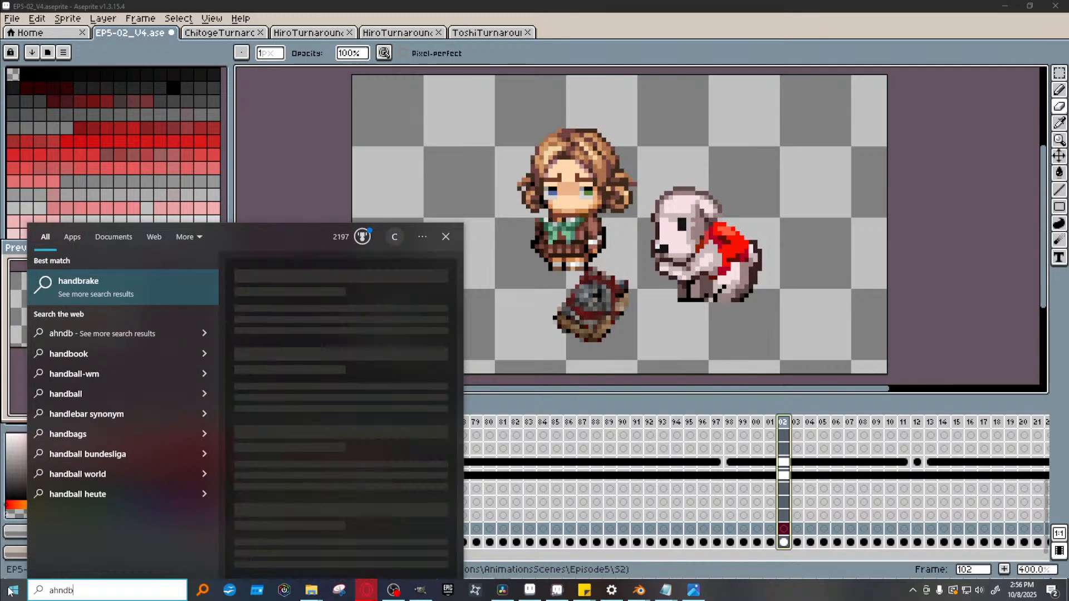
key(Escape)
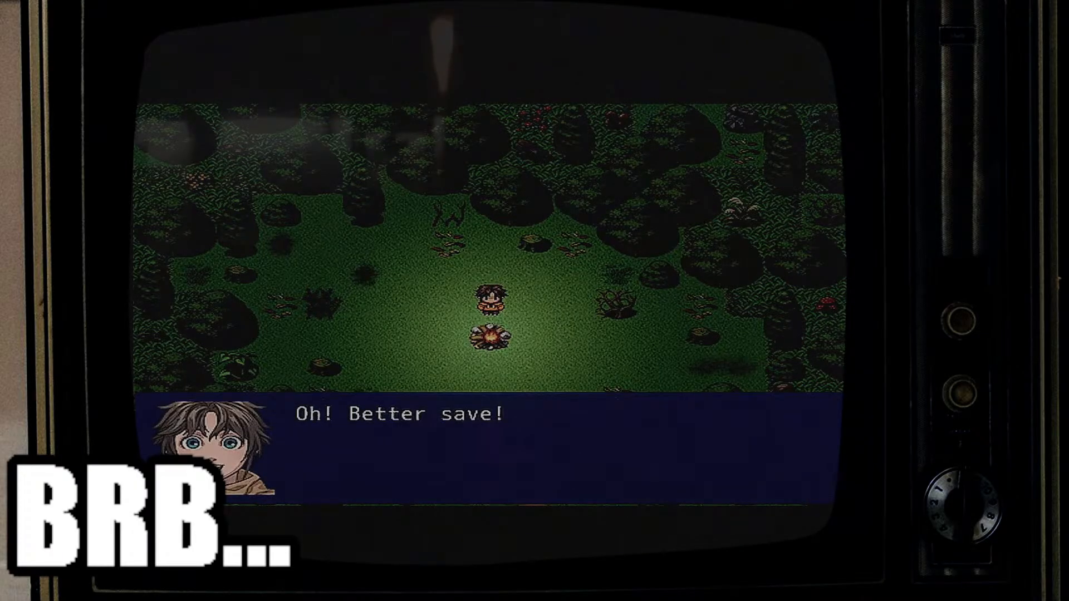
key(Down)
key(Up)
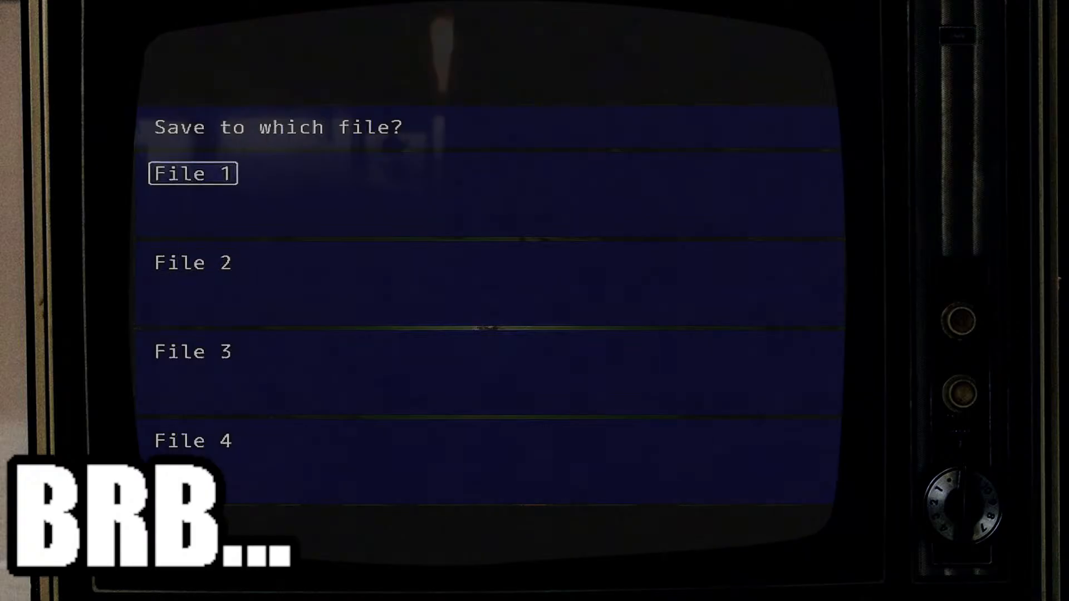
key(Return)
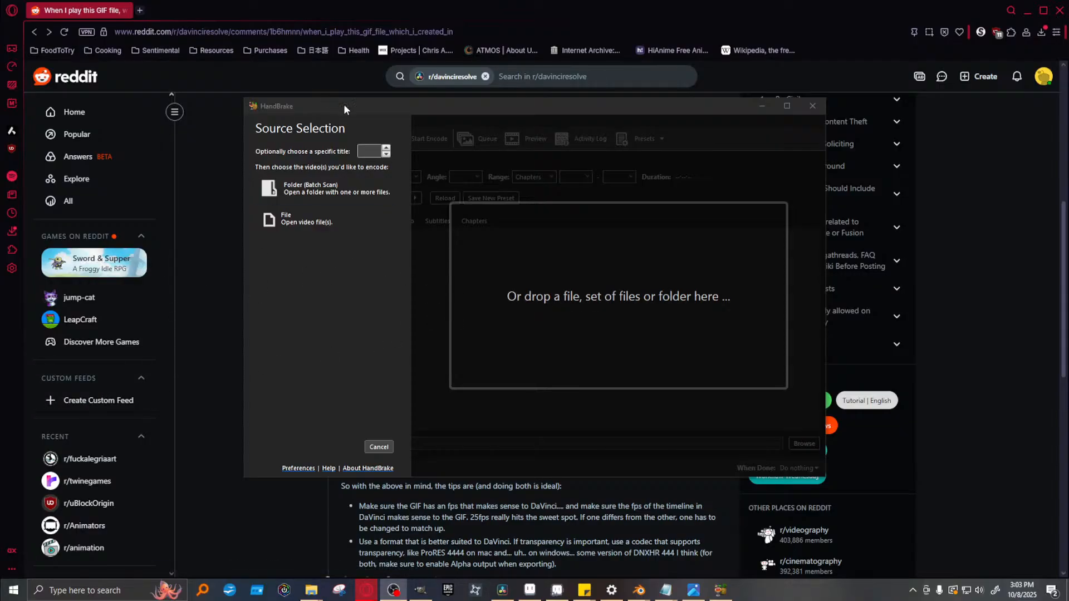
Reposition the HandBrake window and enlarge it in height and width over the browser
drag(347, 111, 342, 104)
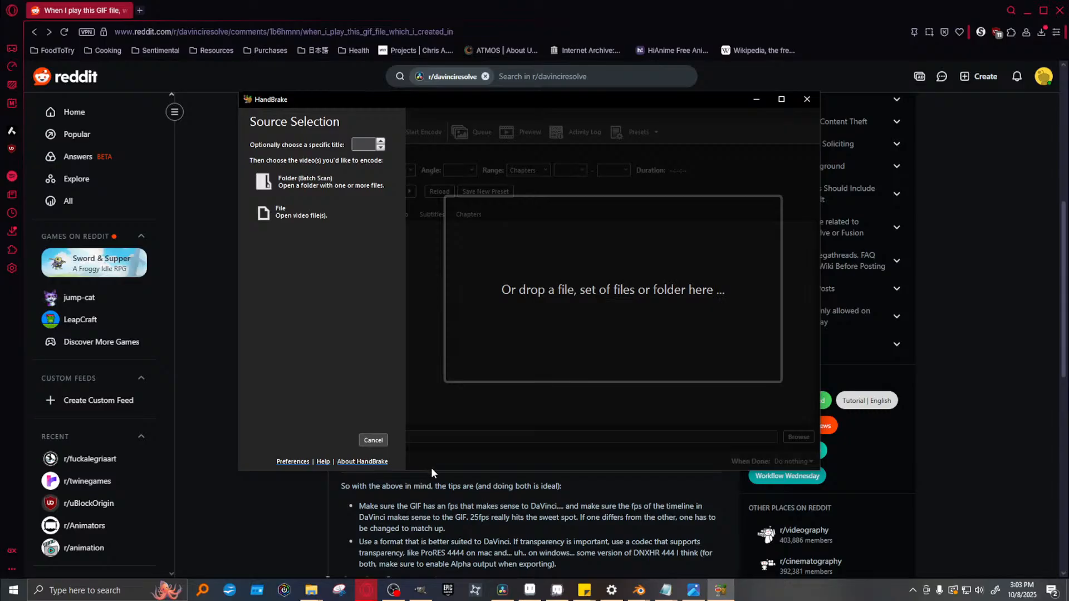
drag(432, 471, 433, 525)
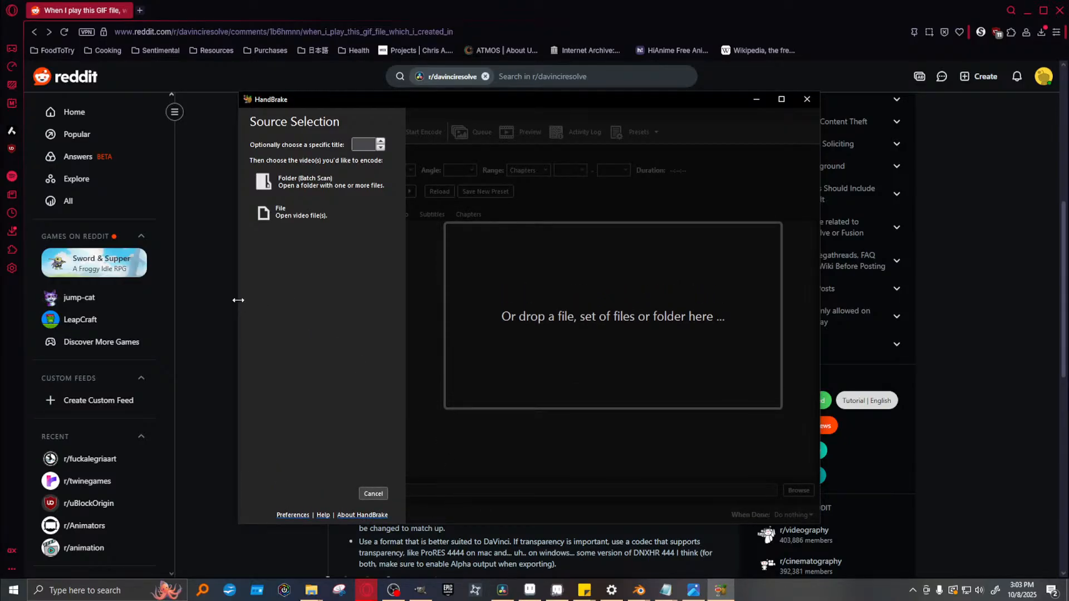
drag(237, 299, 186, 292)
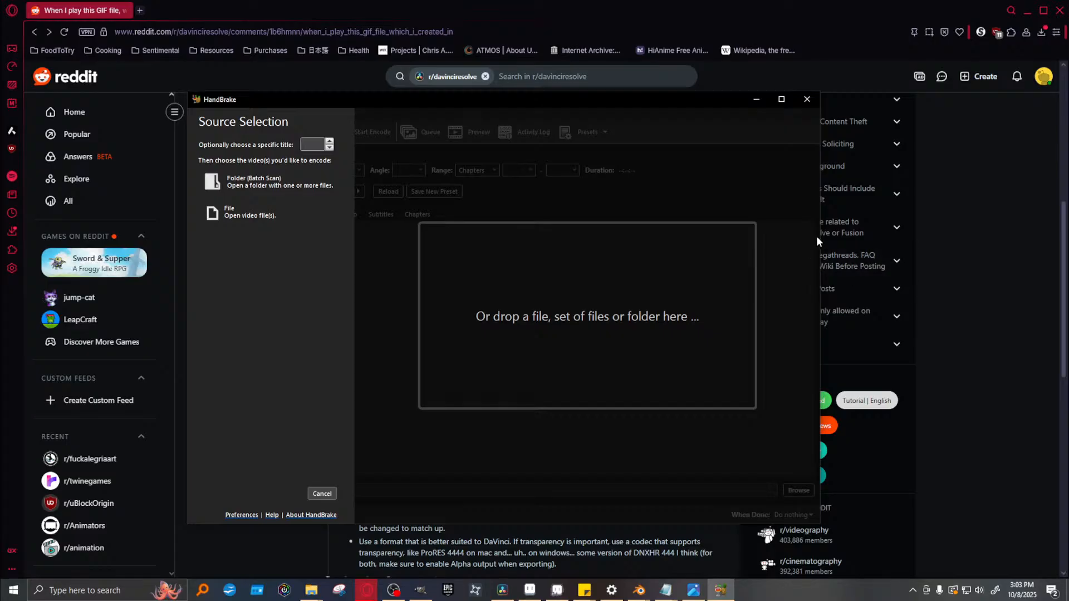
drag(818, 233, 977, 234)
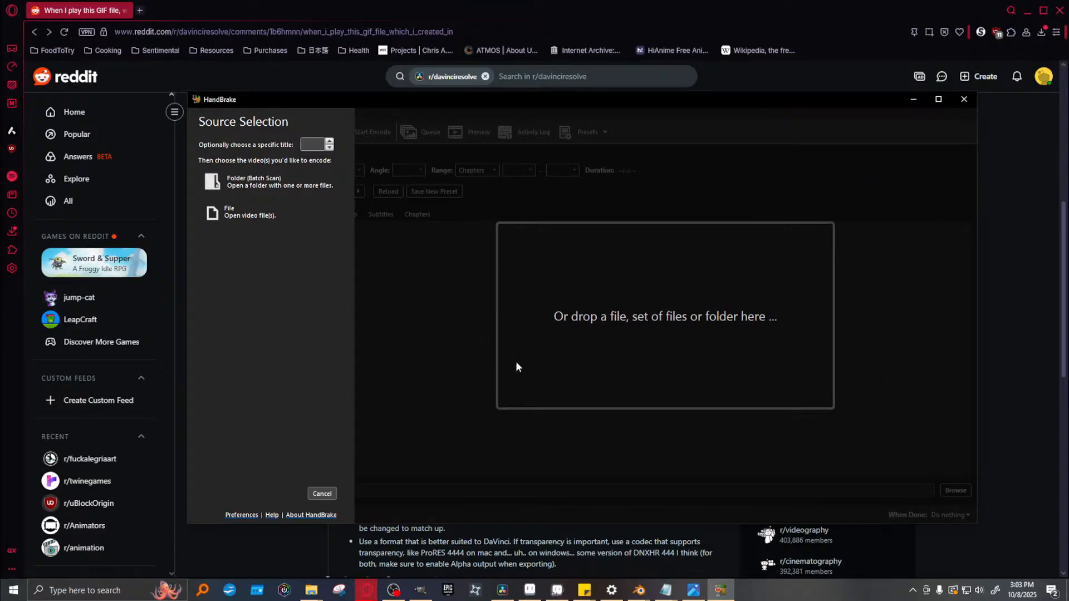
Load EP5-02_V4-Characters from the S2 folder into HandBrake as the source
click(316, 594)
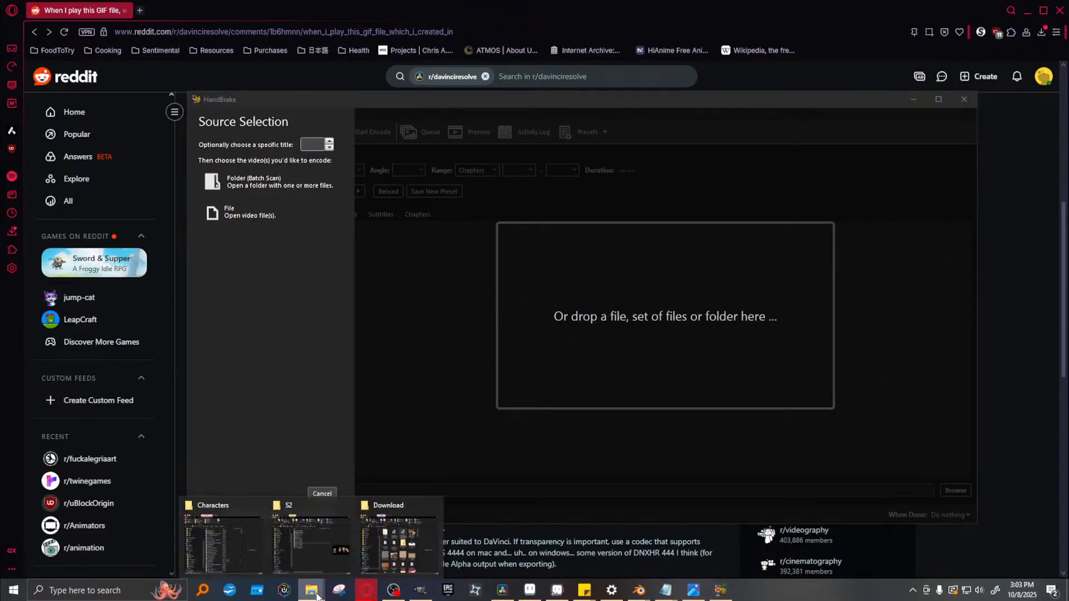
click(304, 553)
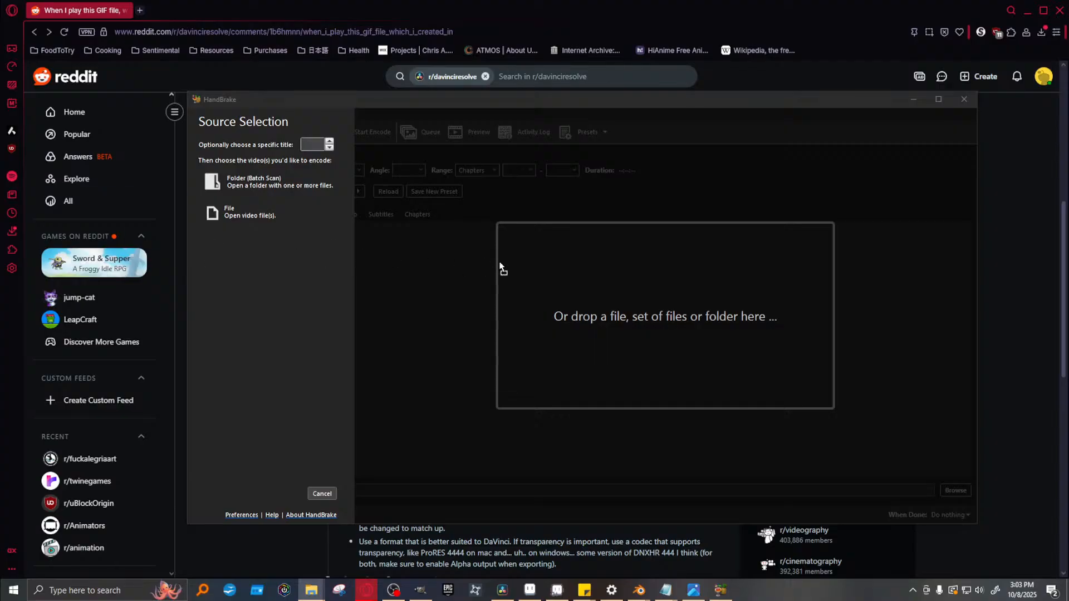
drag(499, 262, 643, 302)
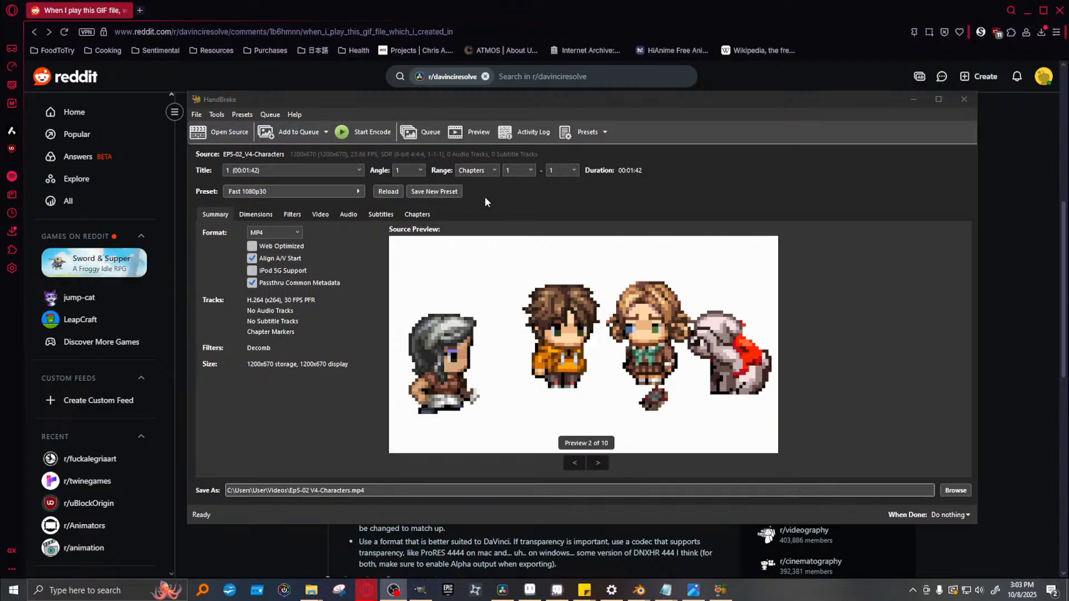
Examine the encoding presets, preset management options, dimensions and filter settings, keeping the Fast 1080p30 preset
click(269, 193)
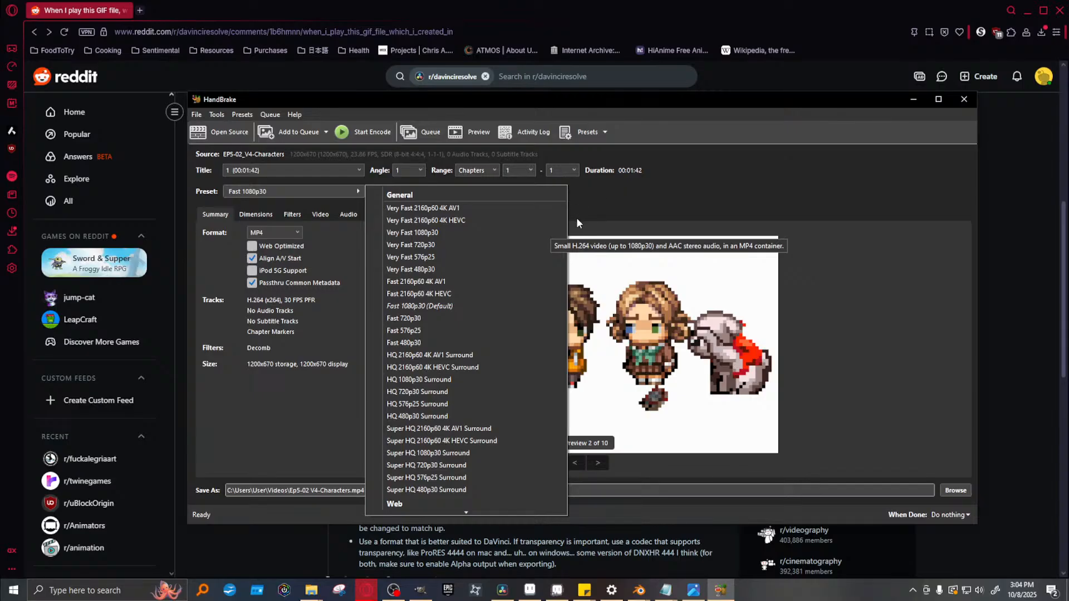
click(758, 123)
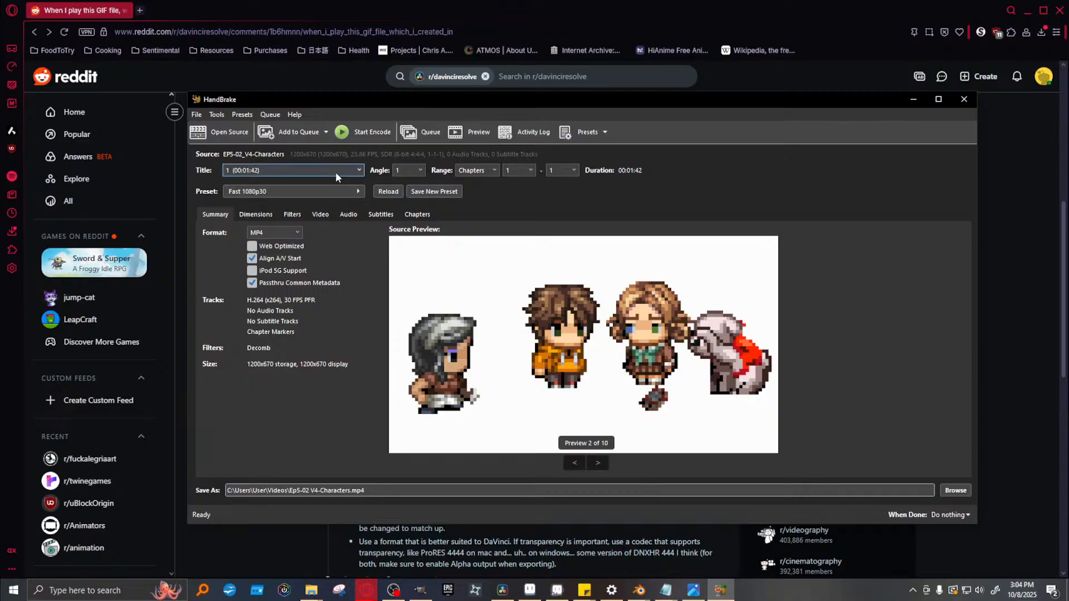
click(337, 191)
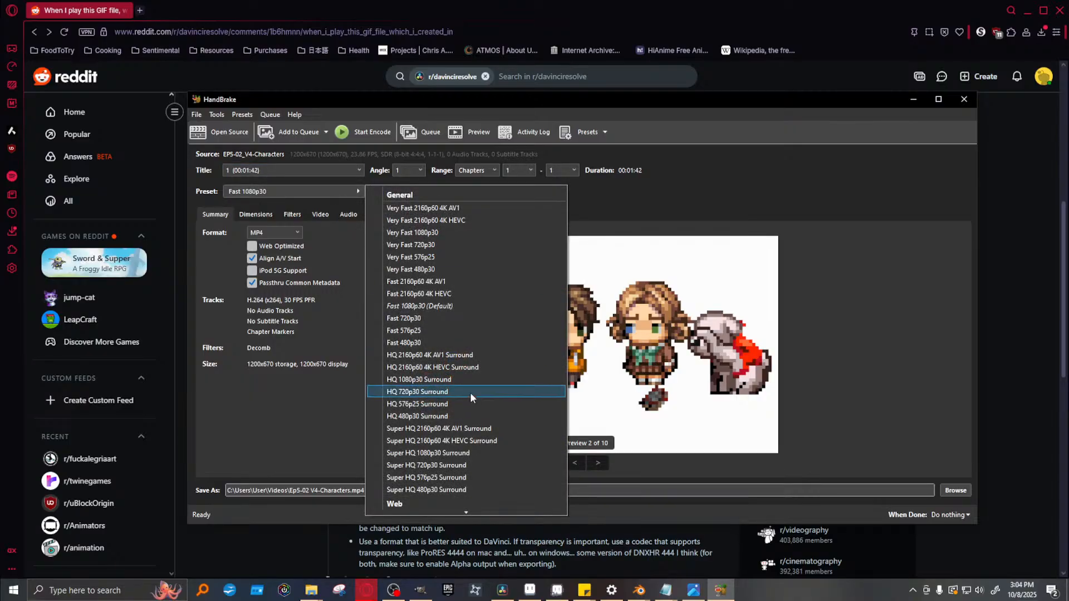
scroll(465, 310, down, 5)
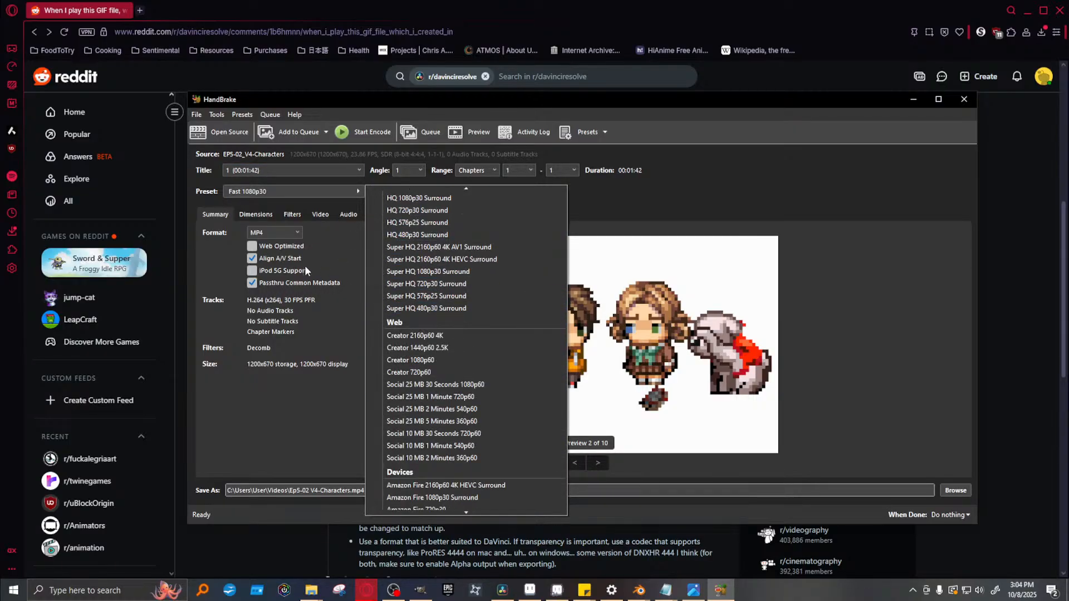
click(292, 417)
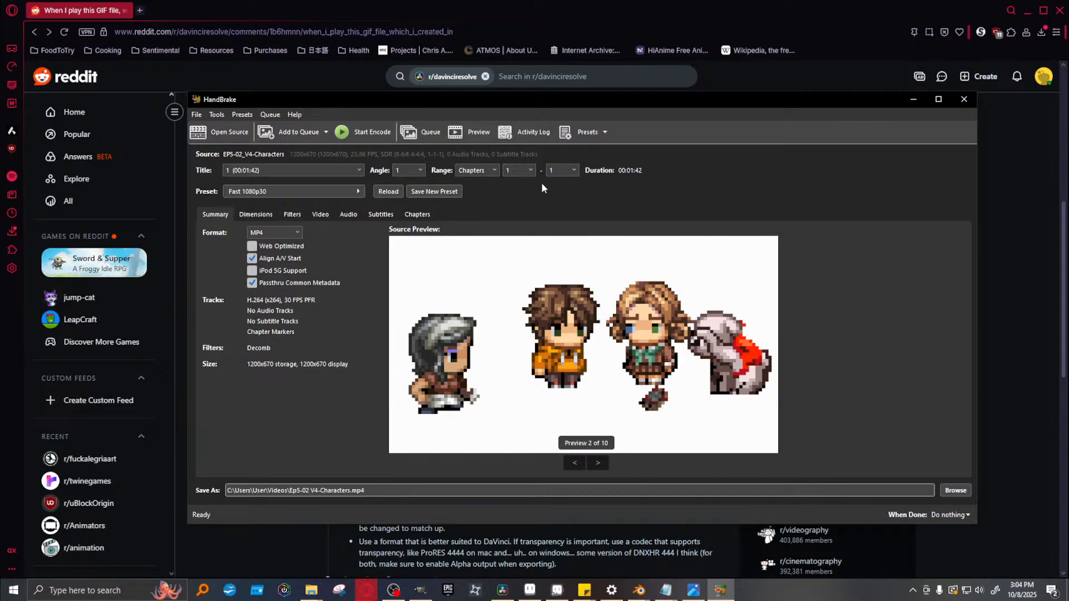
click(604, 131)
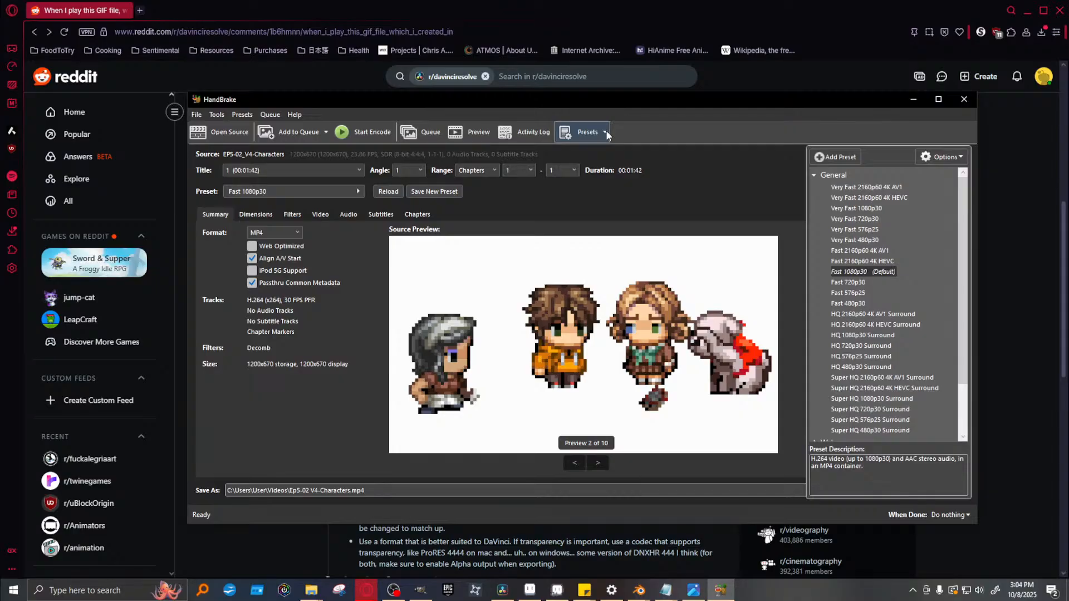
click(941, 157)
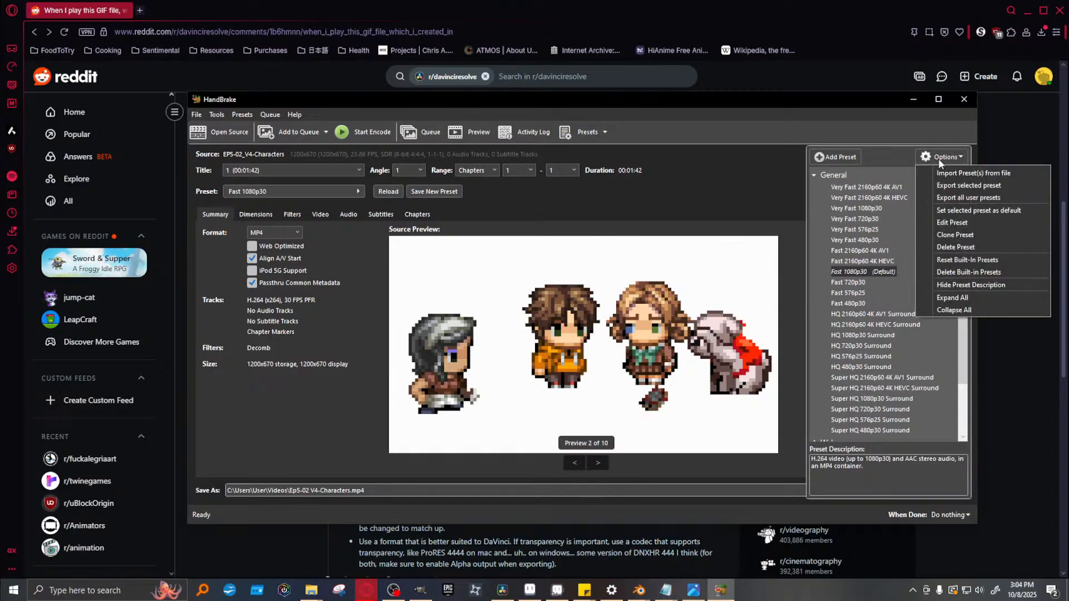
click(797, 130)
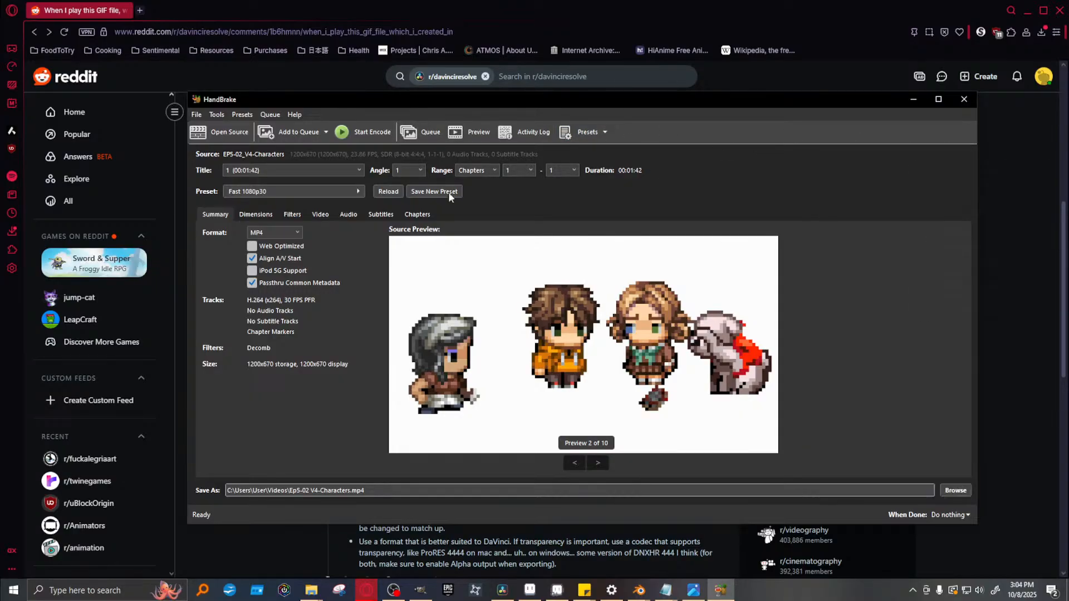
click(250, 215)
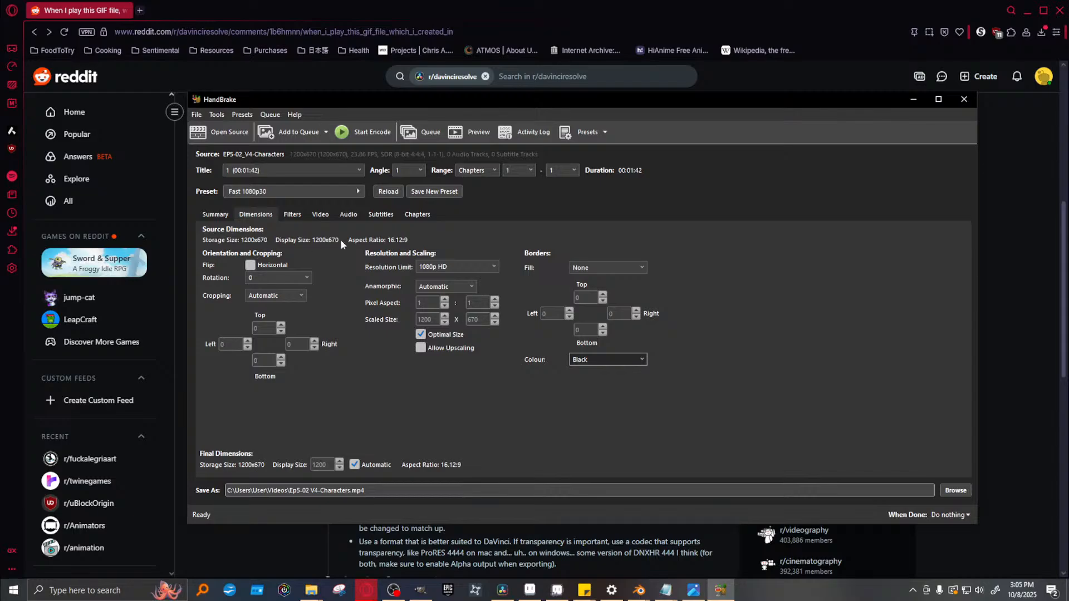
click(293, 216)
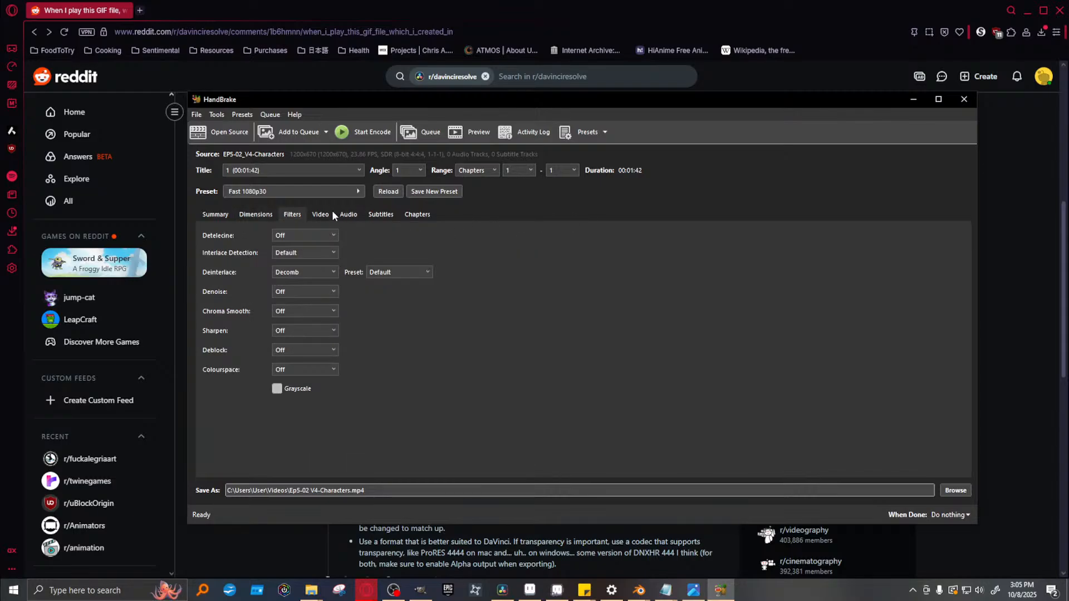
Set the video output to 24 FPS with a constant framerate
click(321, 216)
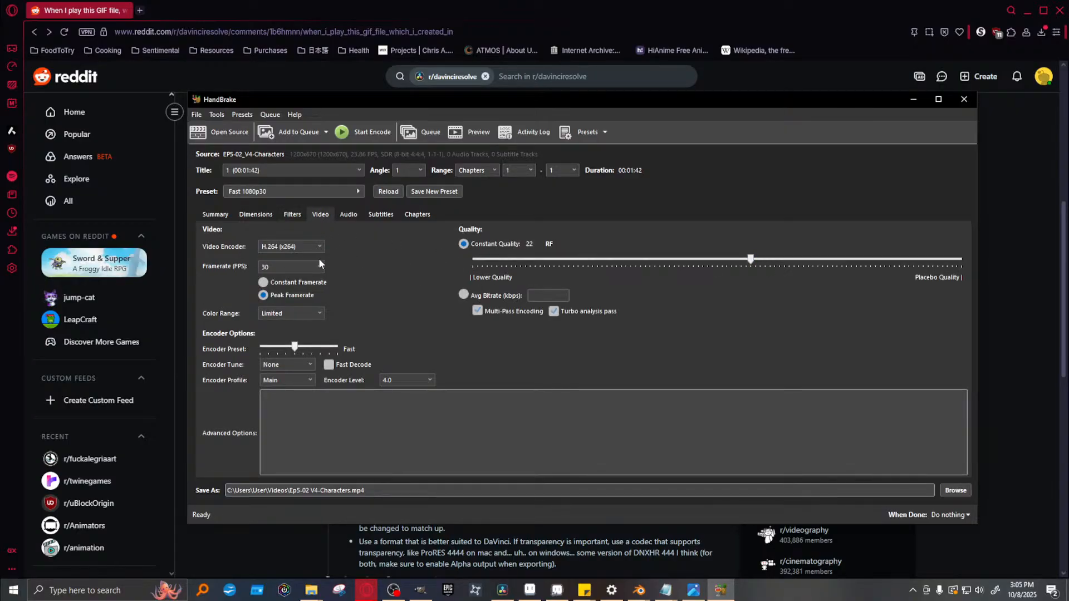
click(305, 267)
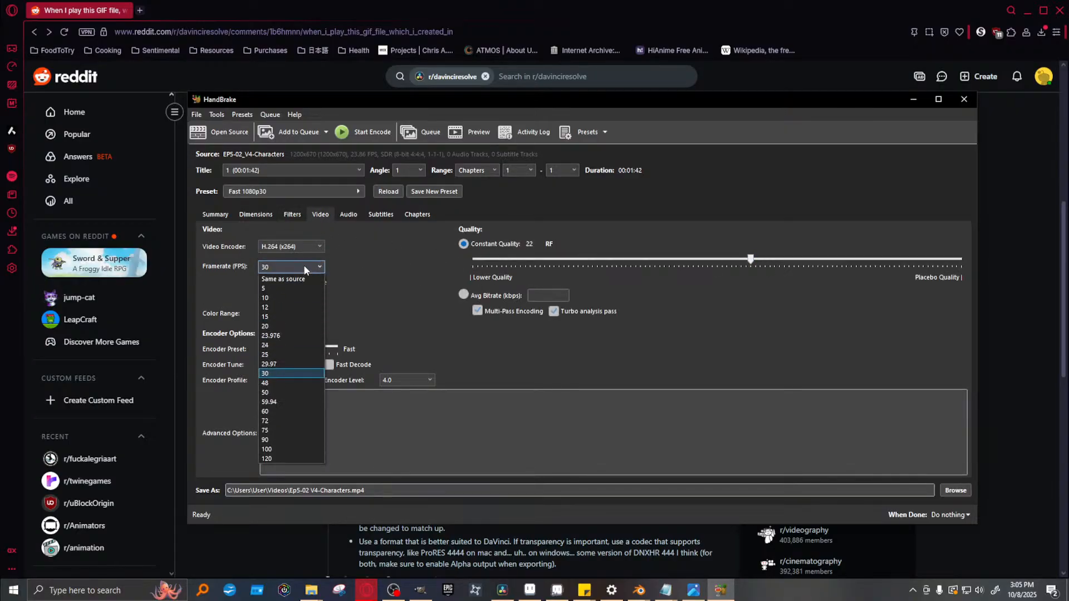
click(290, 345)
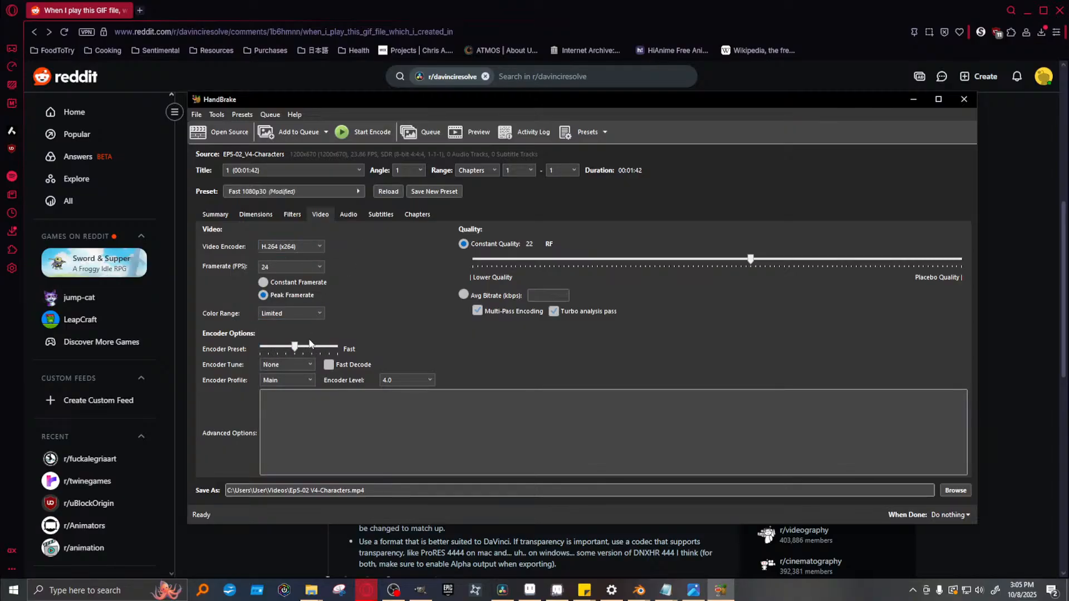
click(289, 283)
Set the encoder preset to Placebo and the encoder level to 6.2
drag(295, 347, 356, 346)
click(429, 381)
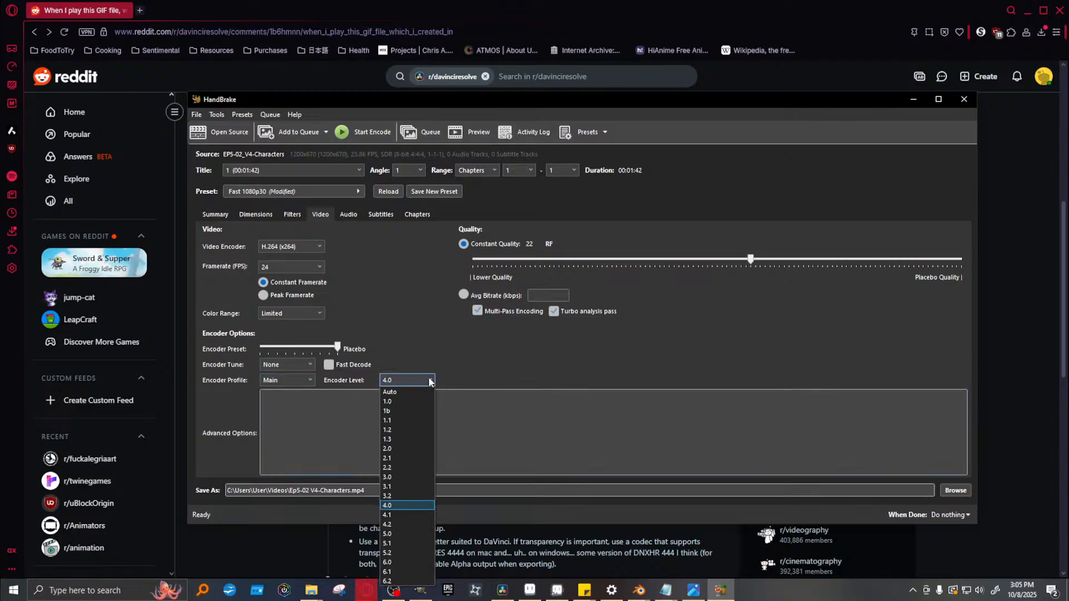
click(407, 581)
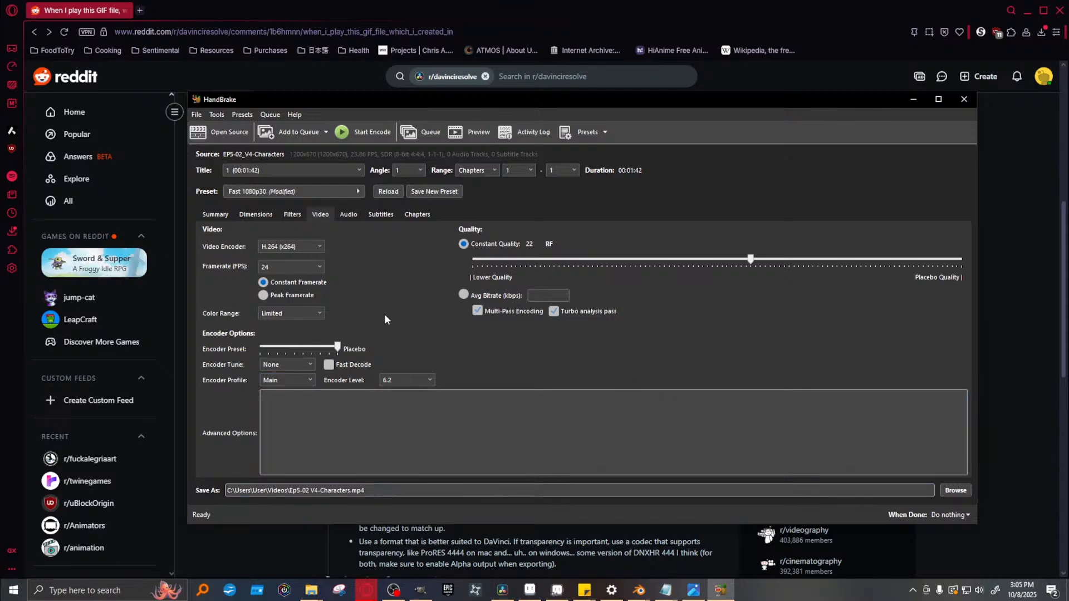
Keep the H.264 (x264) encoder, set the constant quality to RF 0, and review the remaining encode settings
click(285, 248)
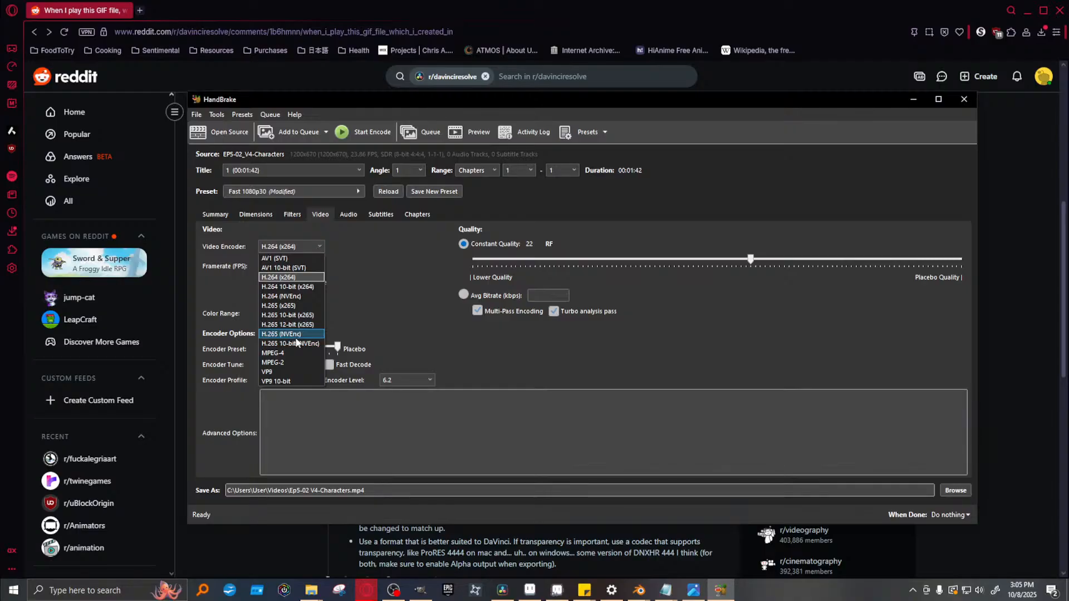
click(412, 245)
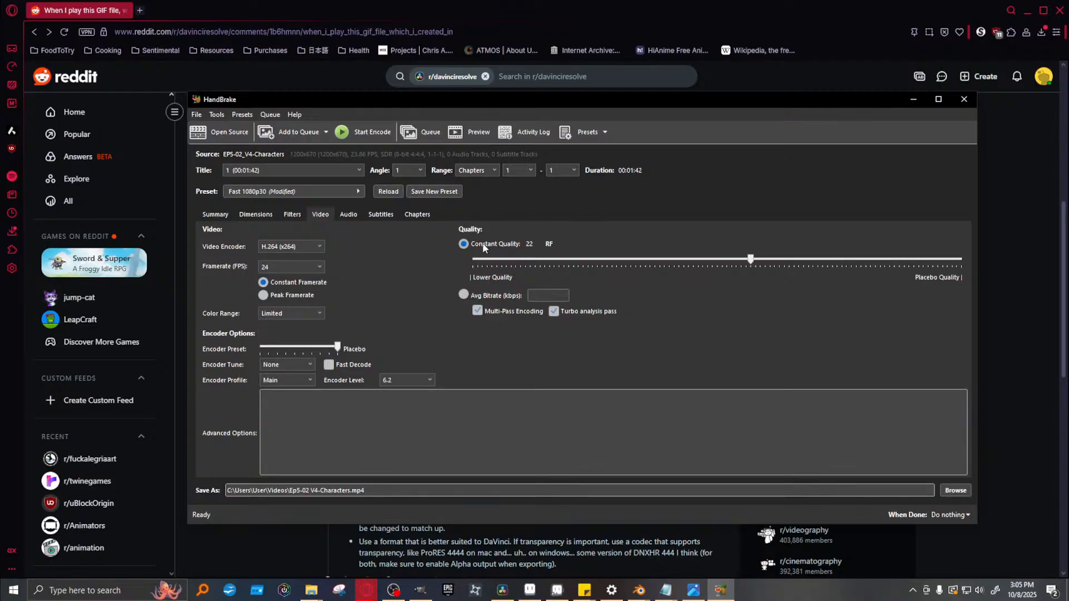
mouse_move(752, 261)
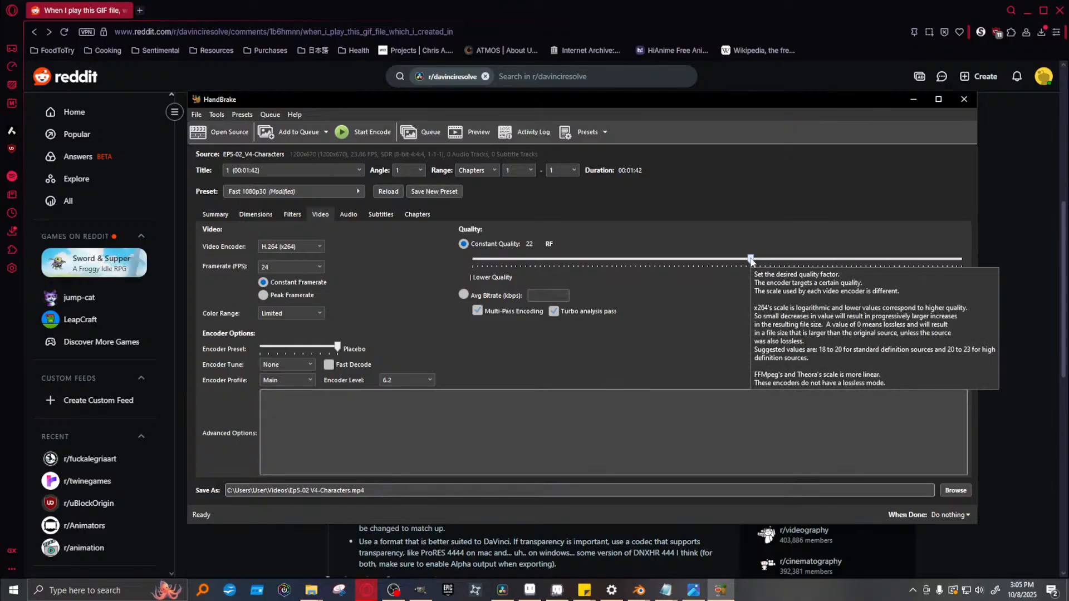
drag(751, 260, 981, 264)
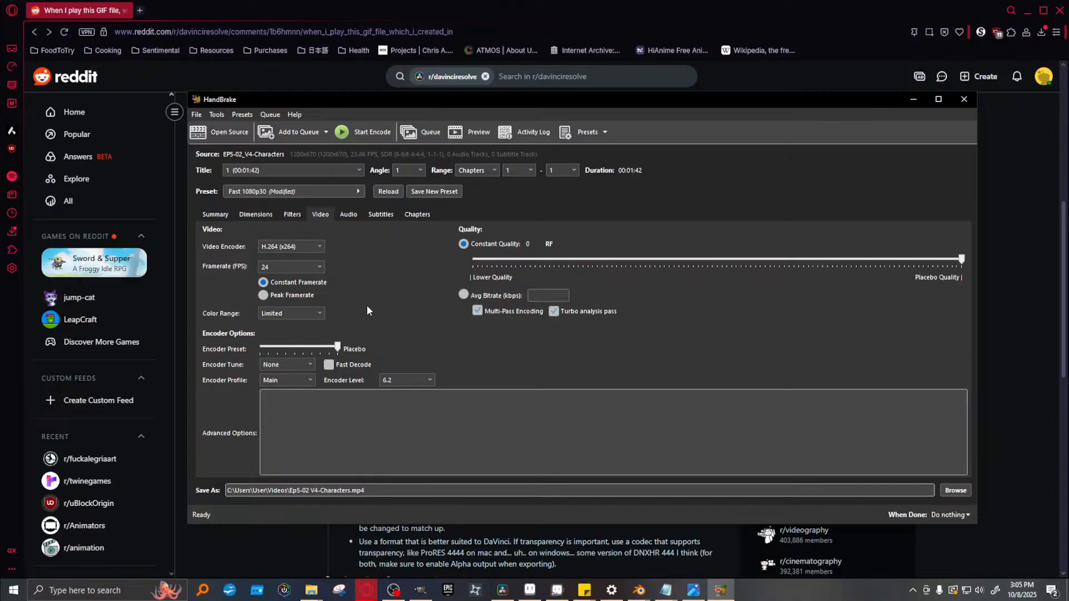
click(256, 215)
click(294, 215)
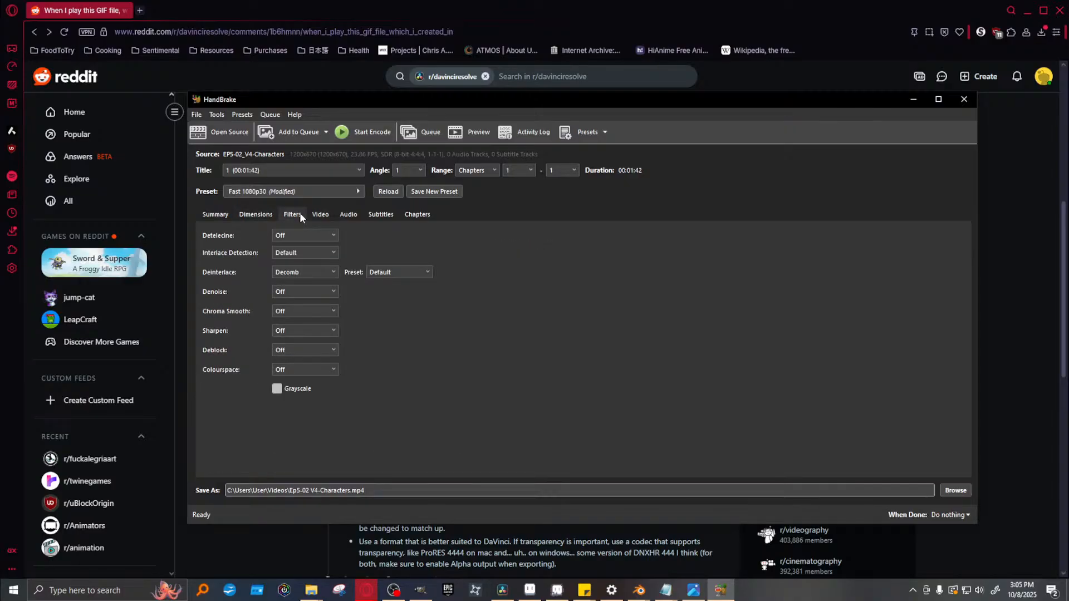
click(217, 216)
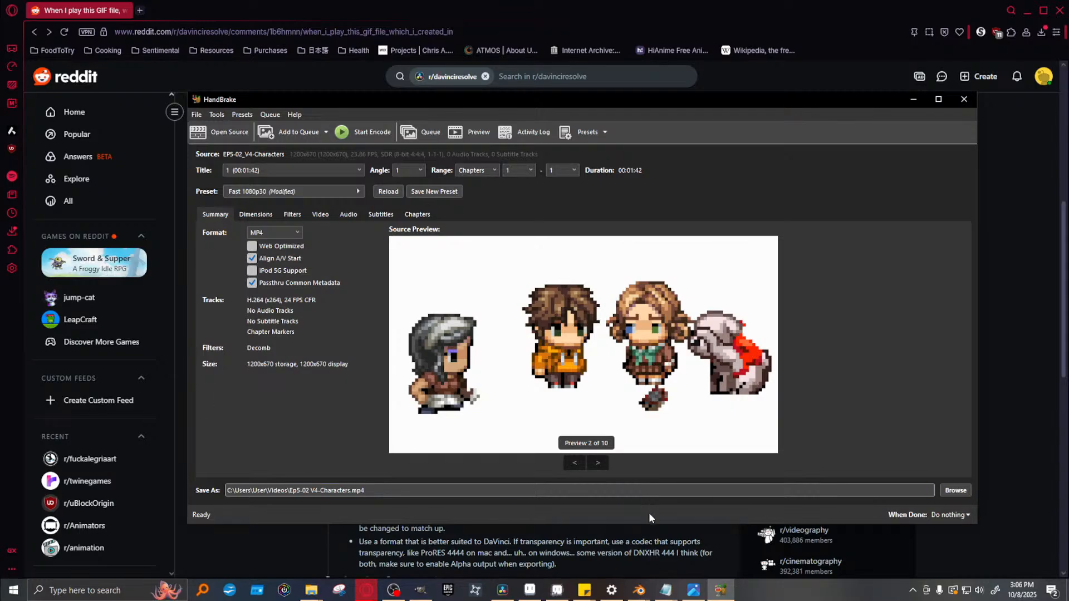
Set the output destination to Ep5-02 V4-Characters.mp4 in the Homesick2025\Visual\Animations\AnimationsScenes\Episode5\S2 folder
click(953, 491)
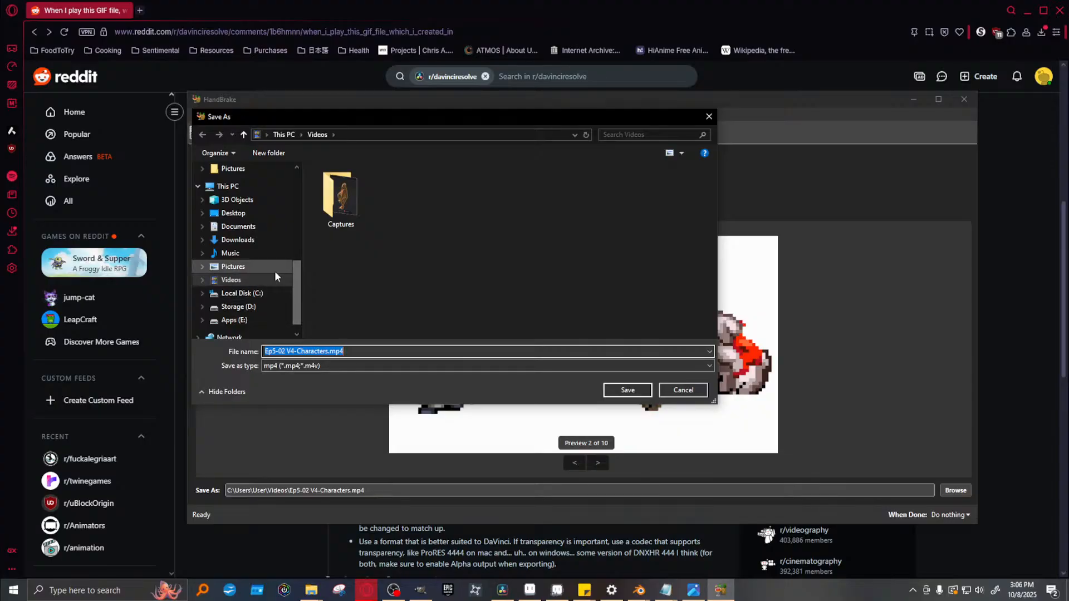
scroll(272, 268, up, 1)
scroll(255, 245, up, 4)
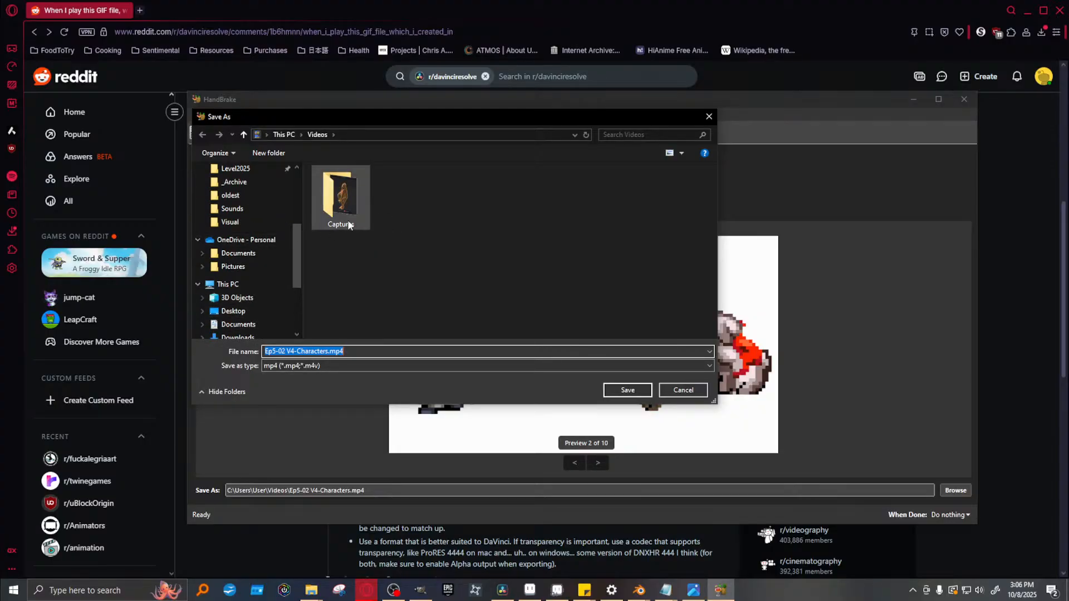
click(241, 249)
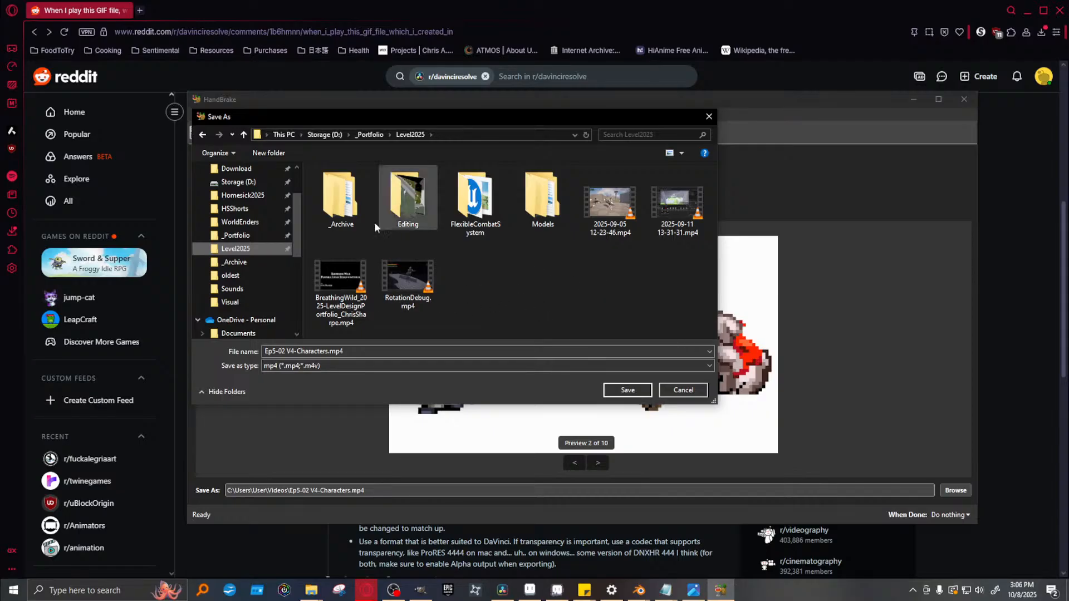
click(245, 196)
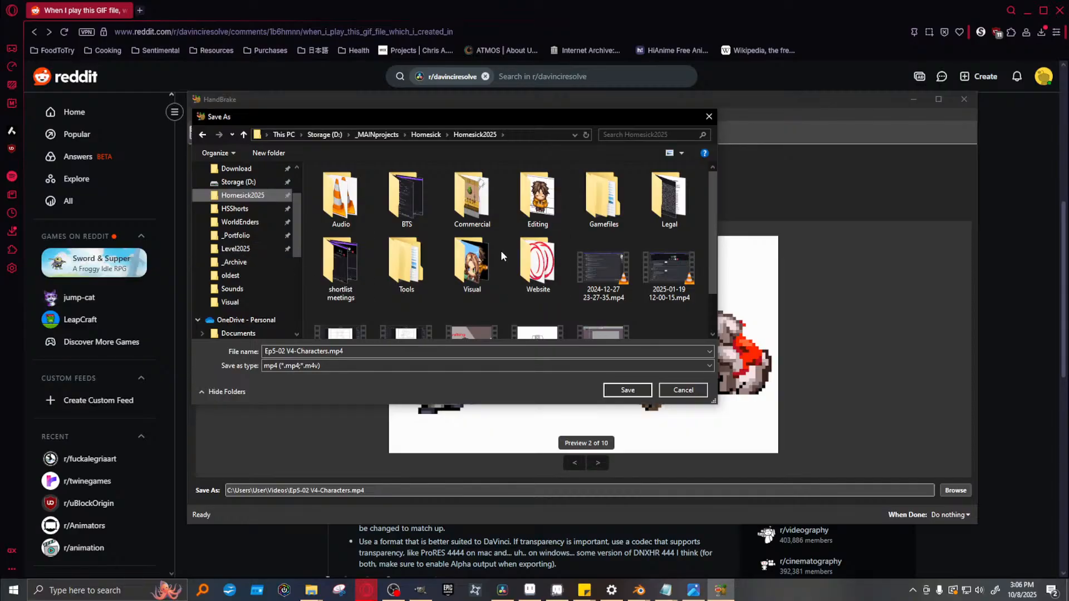
drag(476, 117, 252, 147)
key(Escape)
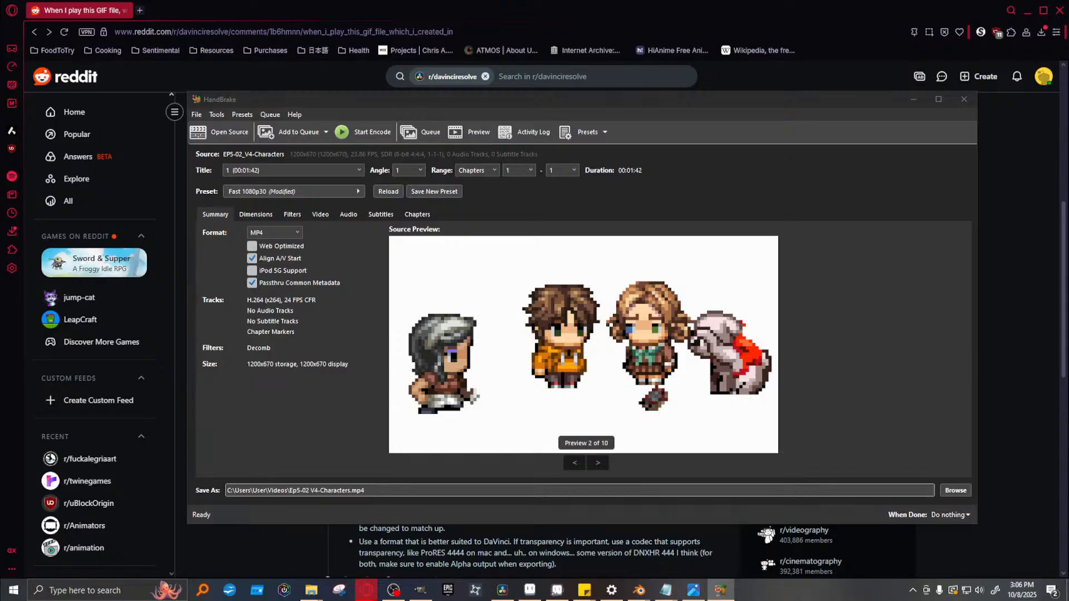
key(Return)
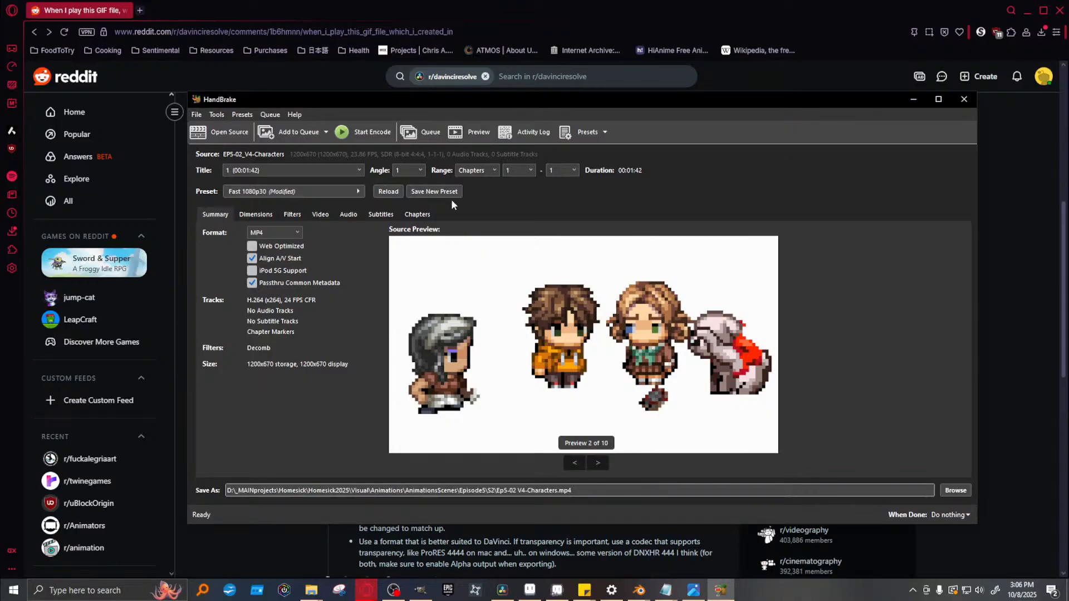
Review the dimensions, filters, video encoder, audio, subtitle and chapter settings, and start encoding the MP4
click(254, 215)
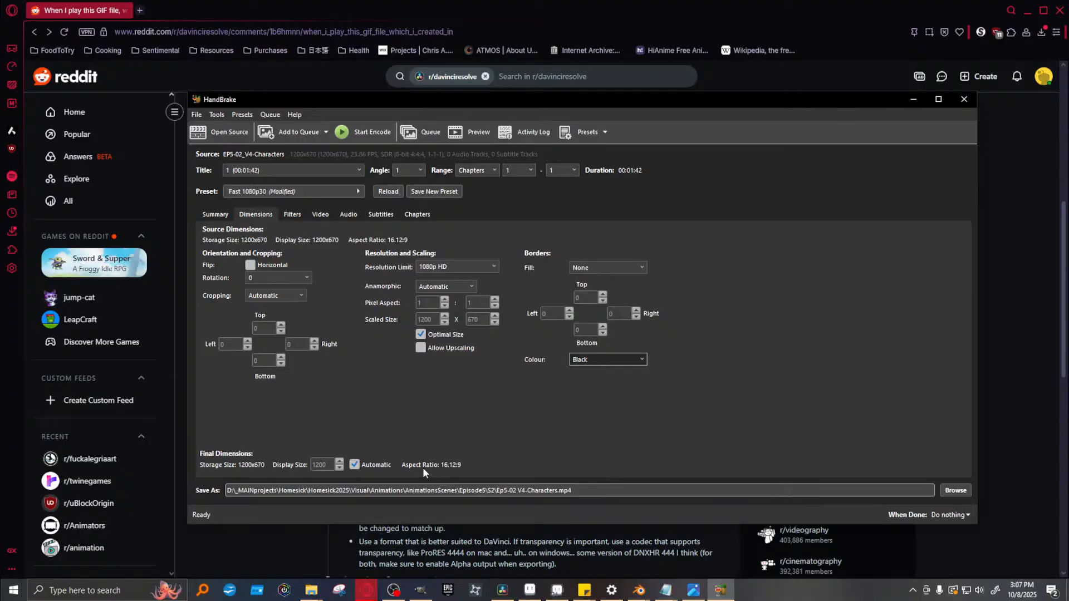
click(293, 215)
click(328, 216)
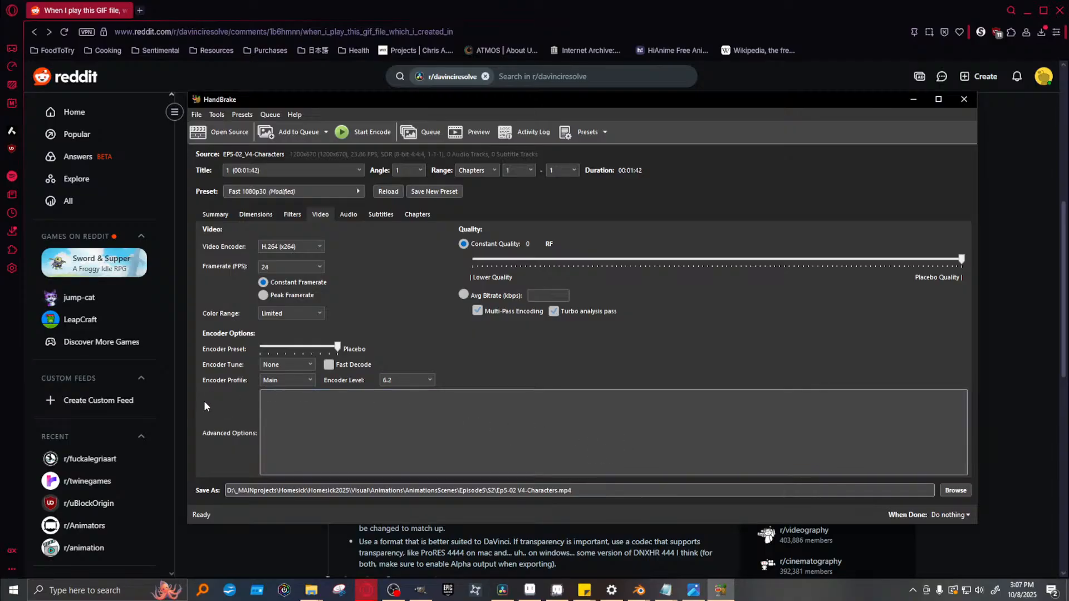
click(313, 248)
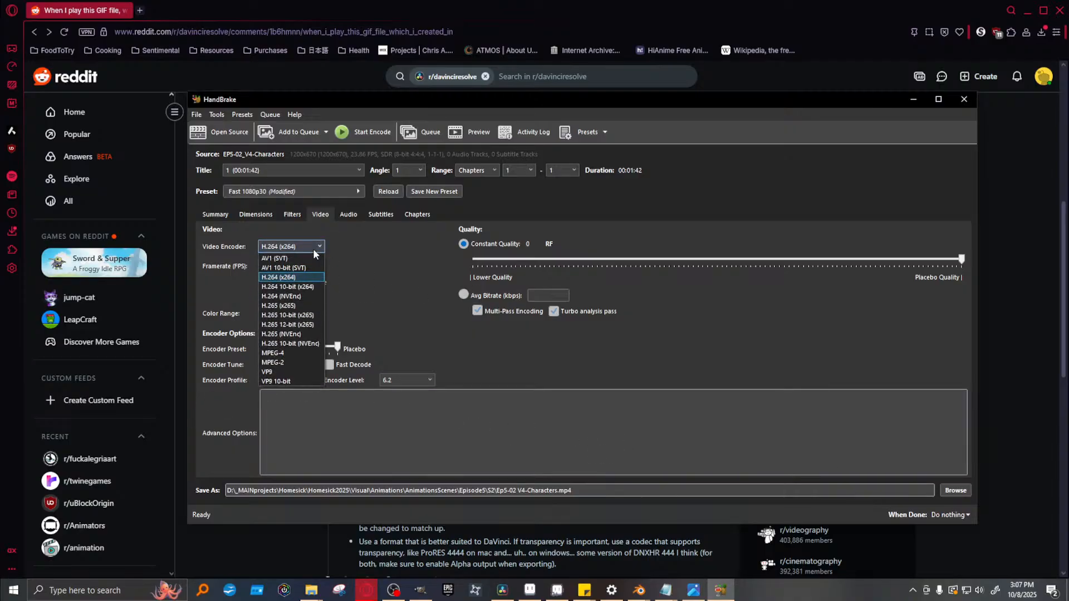
click(412, 244)
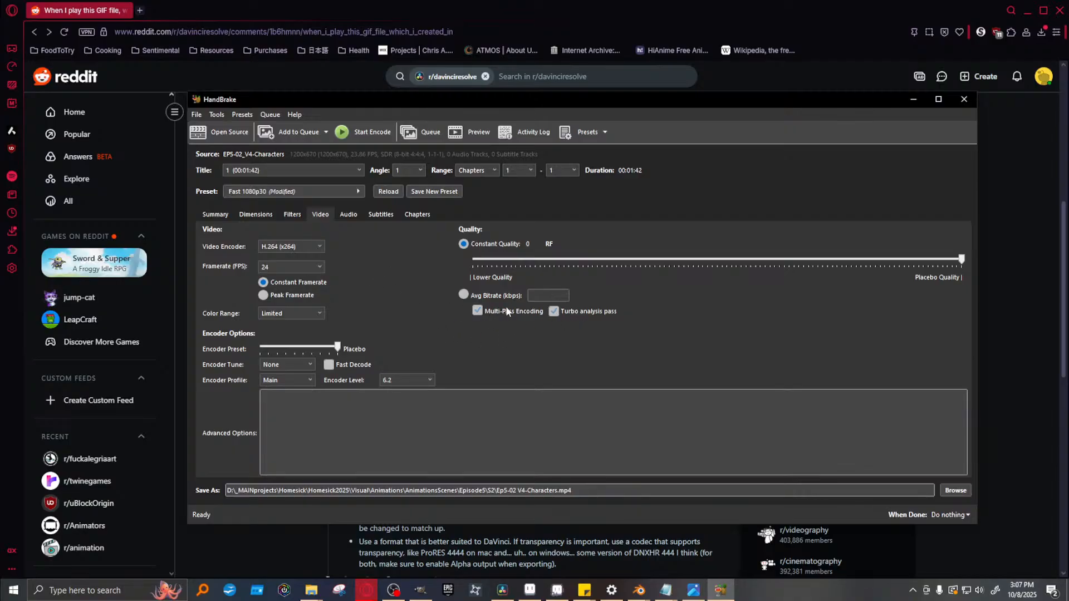
click(352, 215)
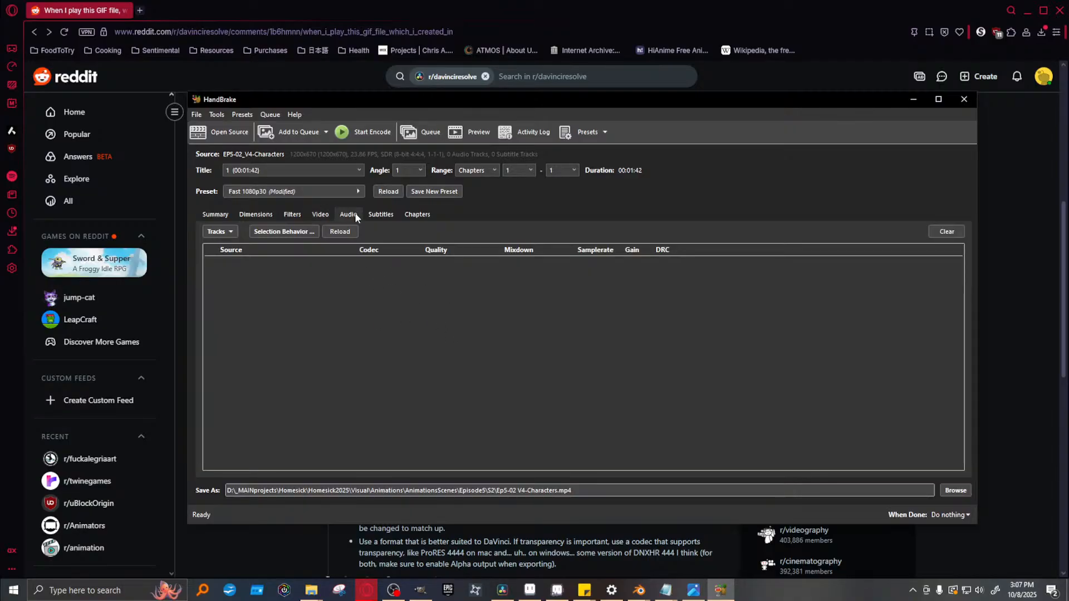
click(377, 219)
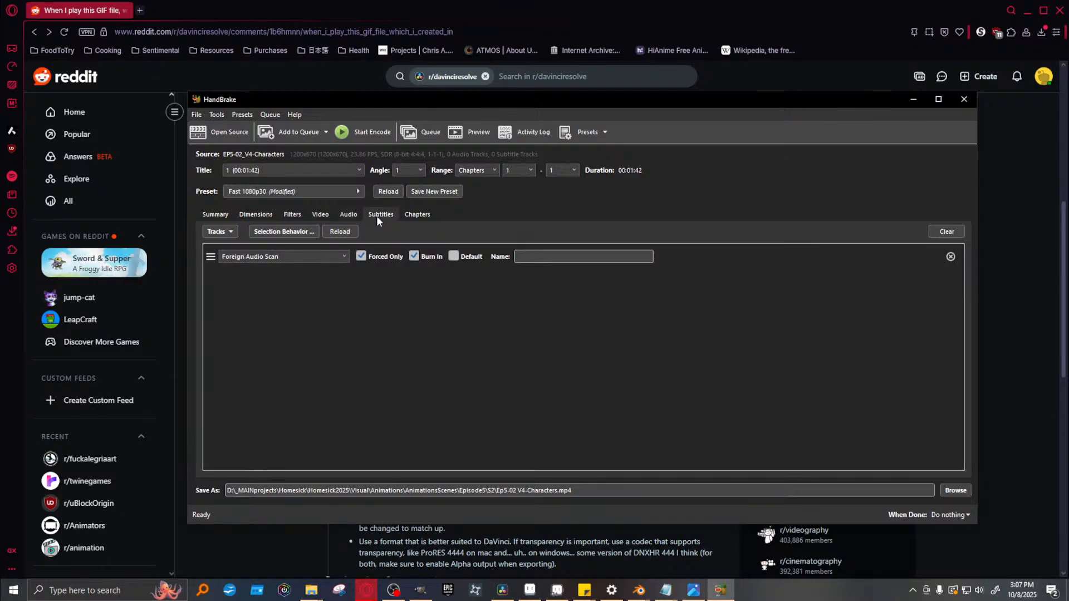
click(418, 217)
click(311, 219)
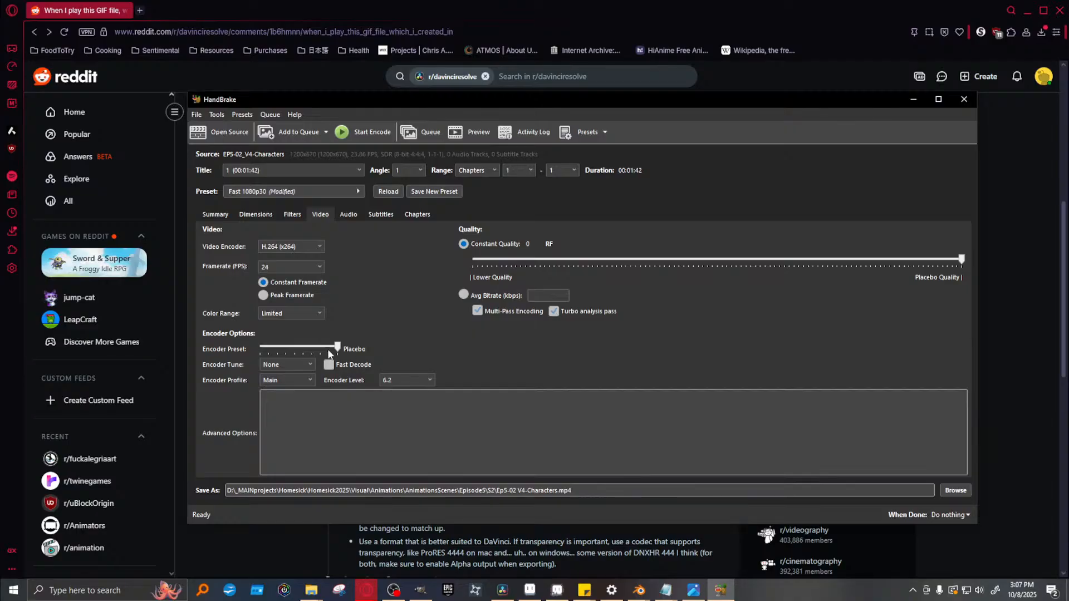
click(365, 137)
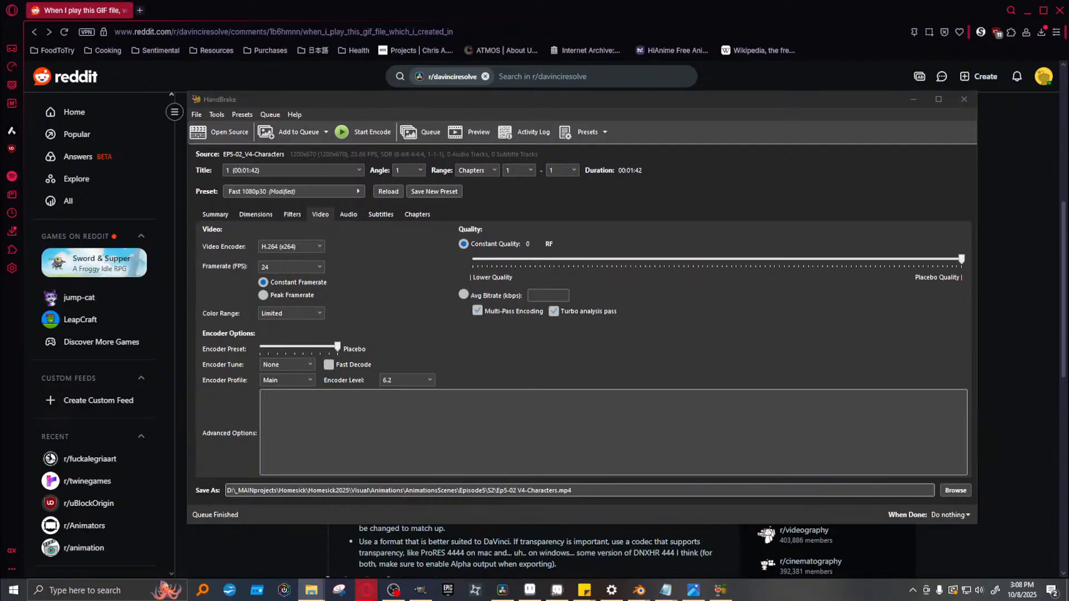
Switch to File Explorer, play the encoded Ep5-02 V4-Characters.mp4 in VLC to check it, and close the player
key(alt+Tab)
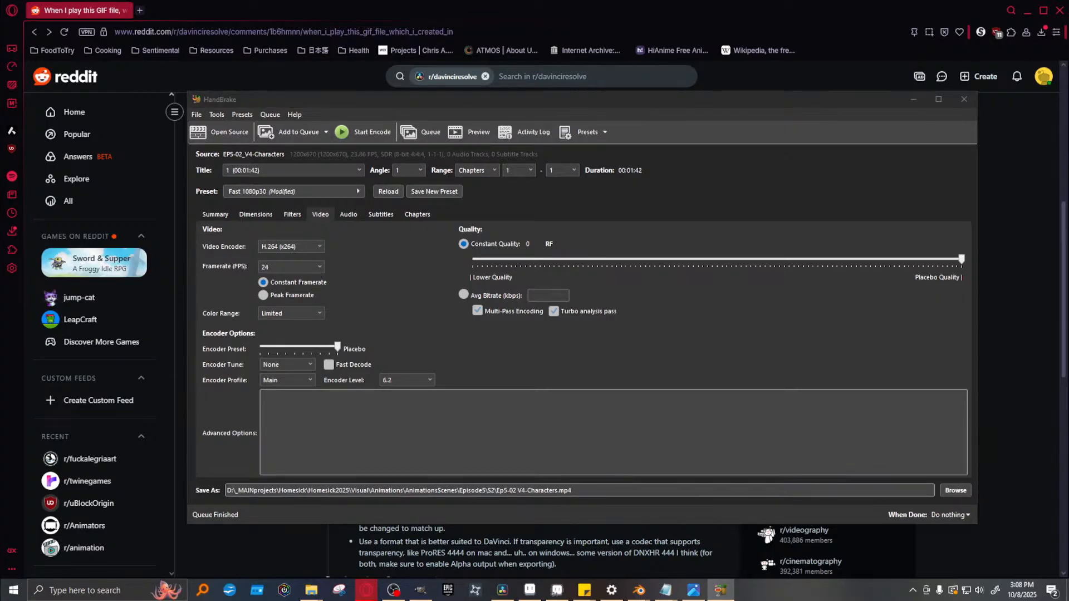
key(alt+Tab)
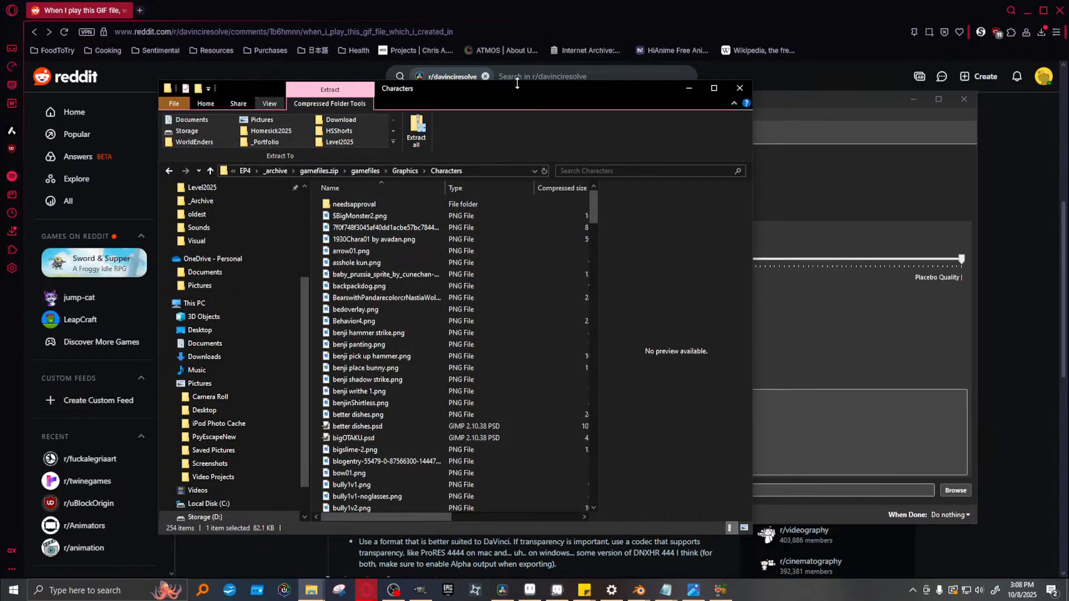
drag(503, 91, 0, 112)
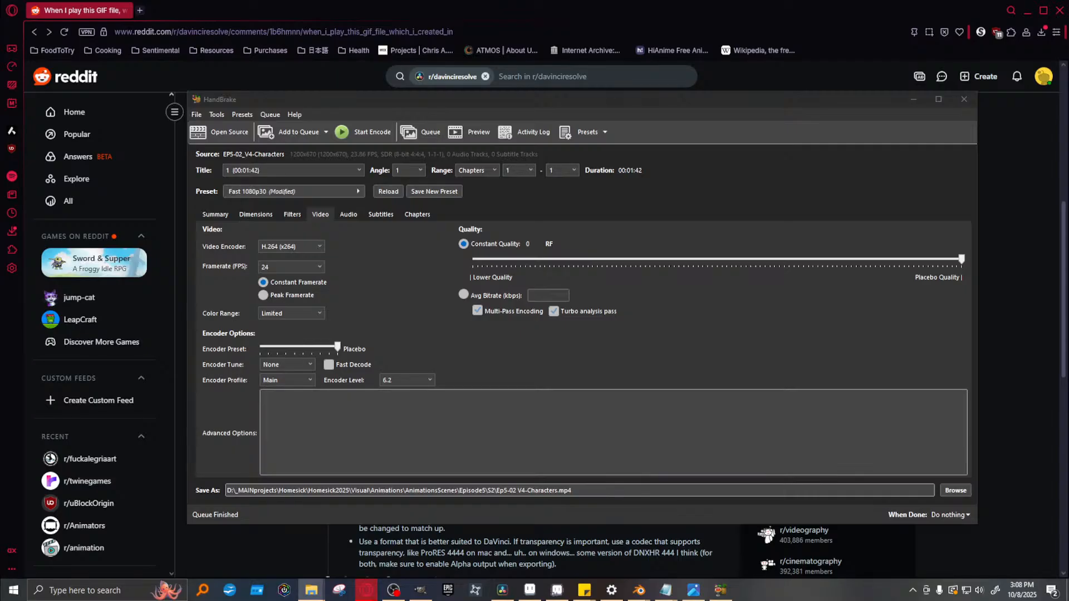
key(alt+Tab)
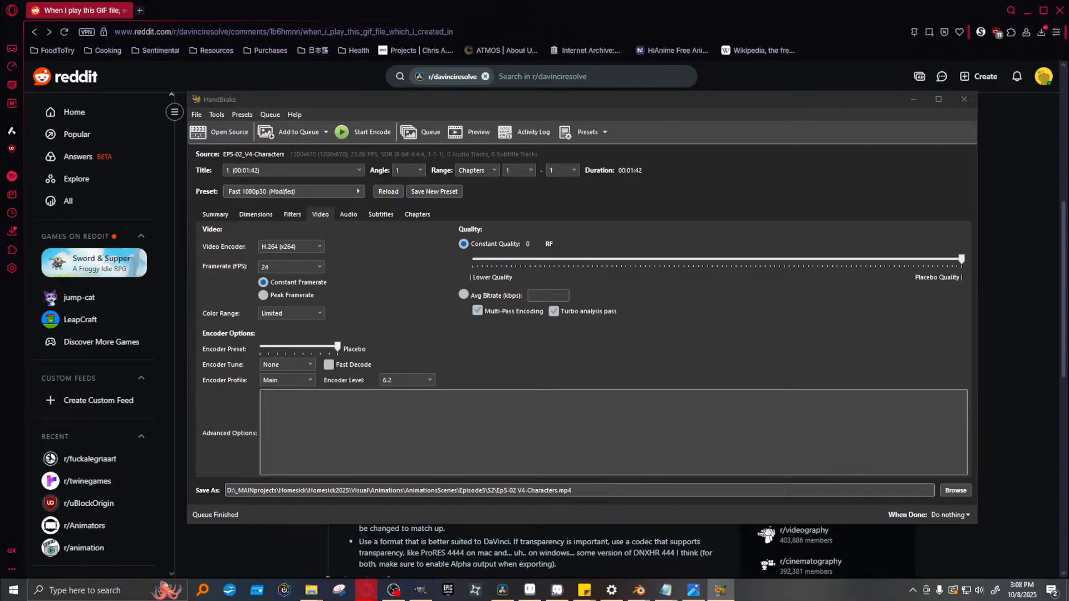
key(alt+Tab)
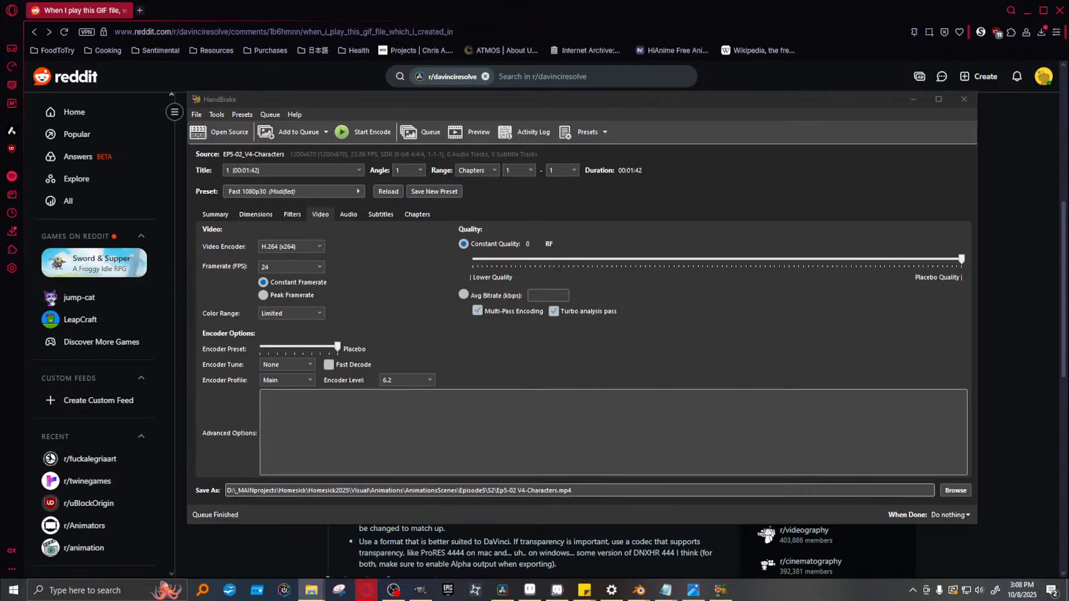
key(Return)
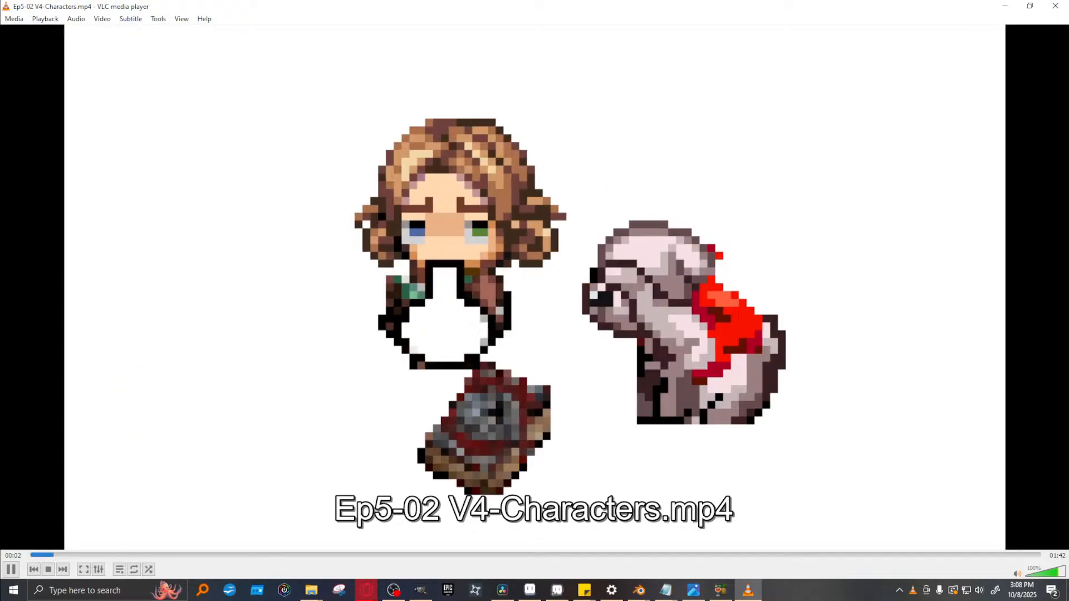
click(1057, 7)
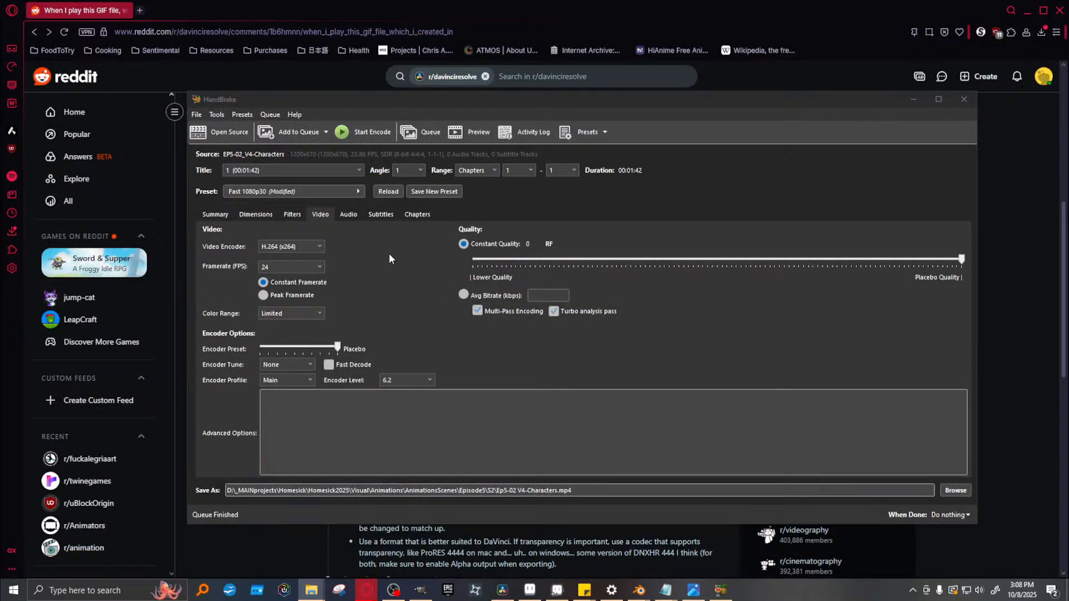
Change the output format to WebM and examine the available colourspace filters and video encoders, keeping colourspace Off and VP9
click(215, 215)
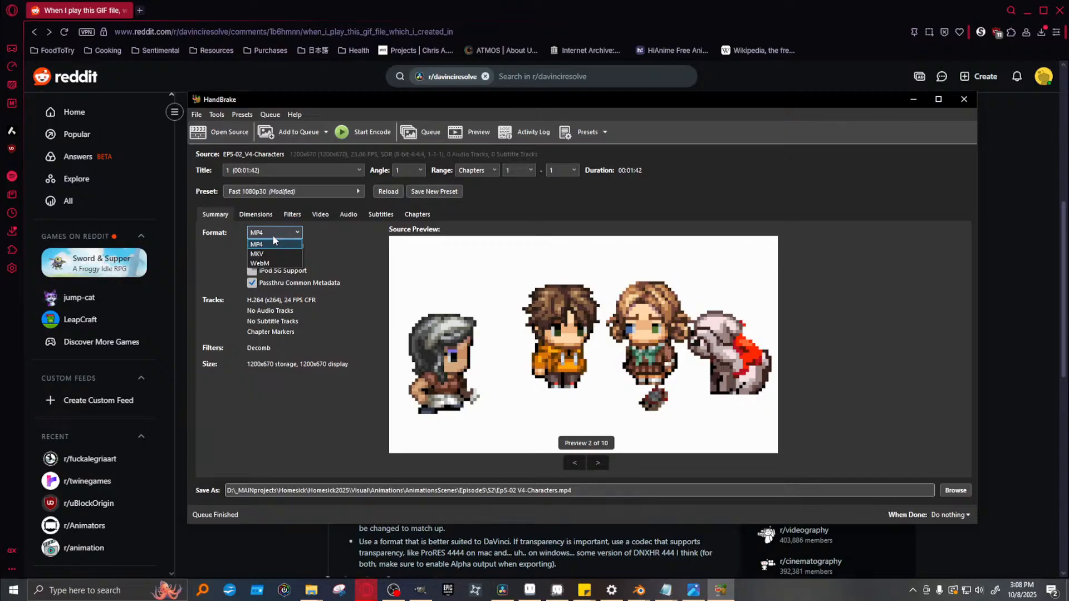
click(286, 264)
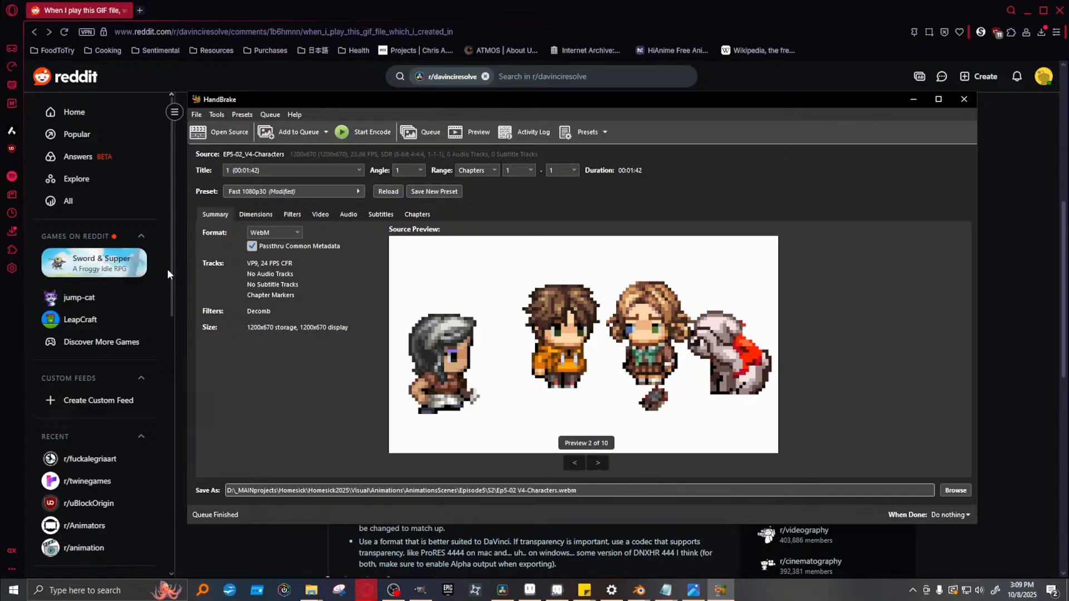
click(294, 215)
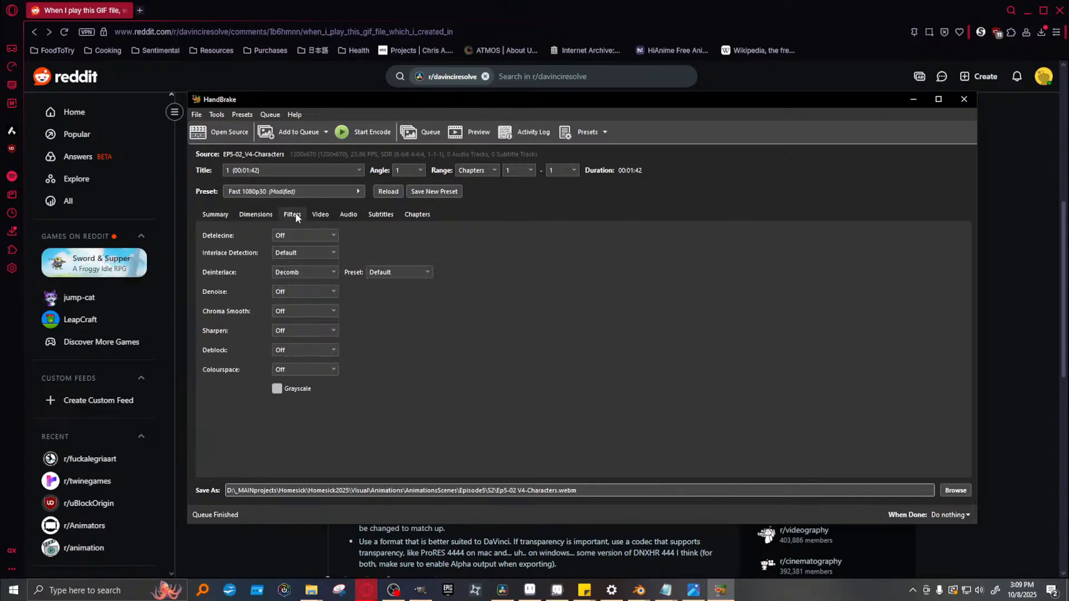
click(284, 370)
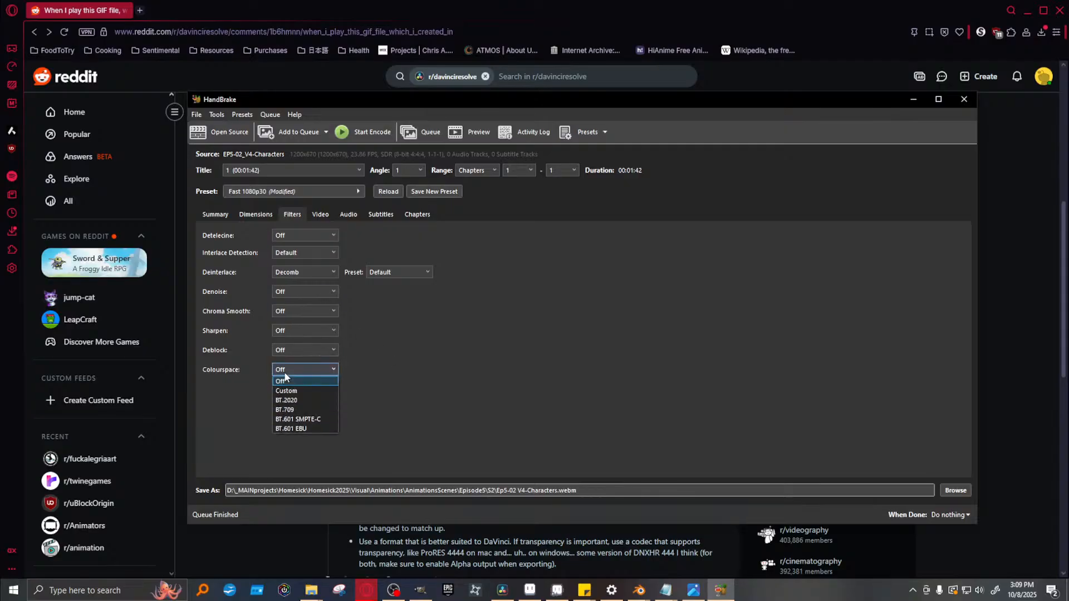
click(489, 363)
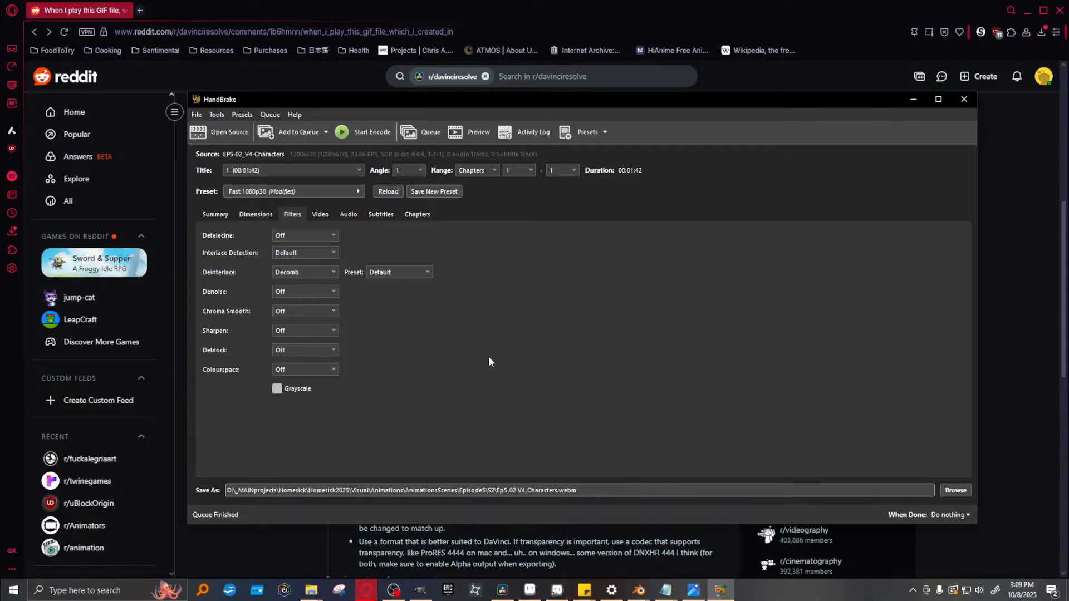
click(319, 216)
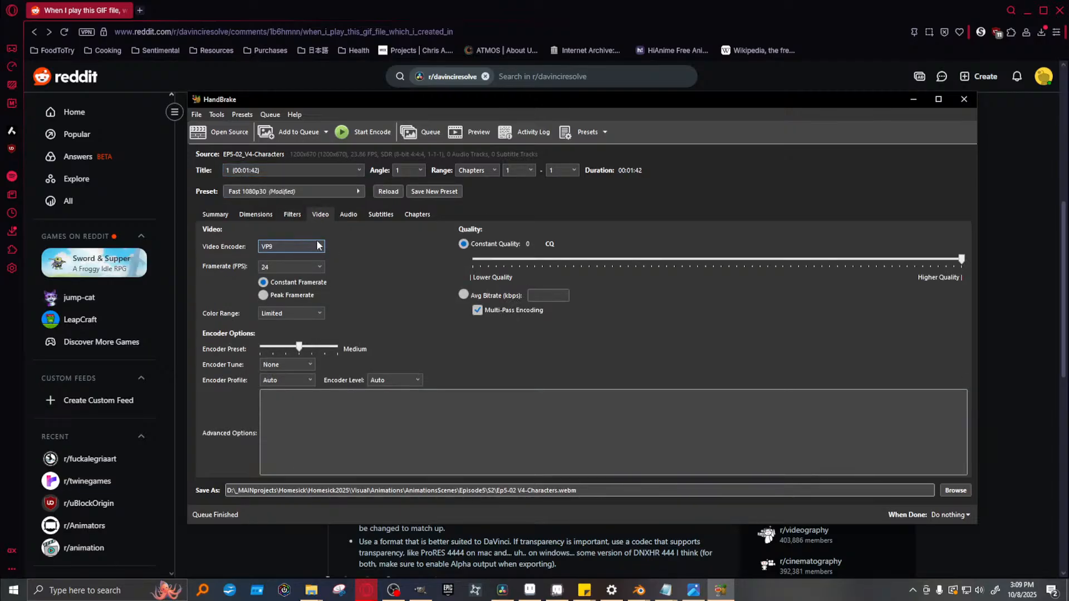
click(300, 248)
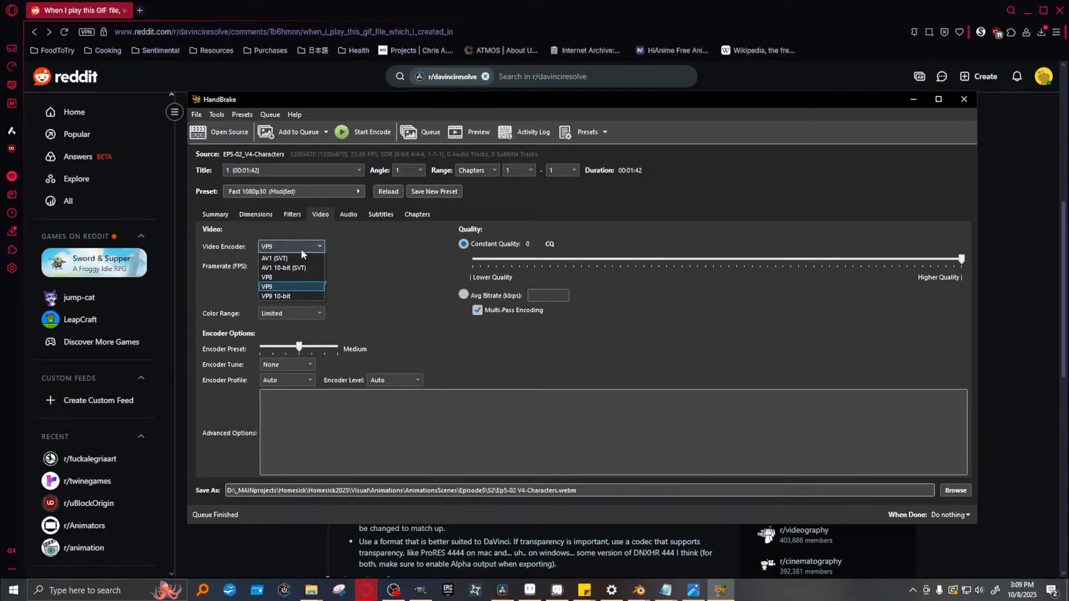
click(396, 247)
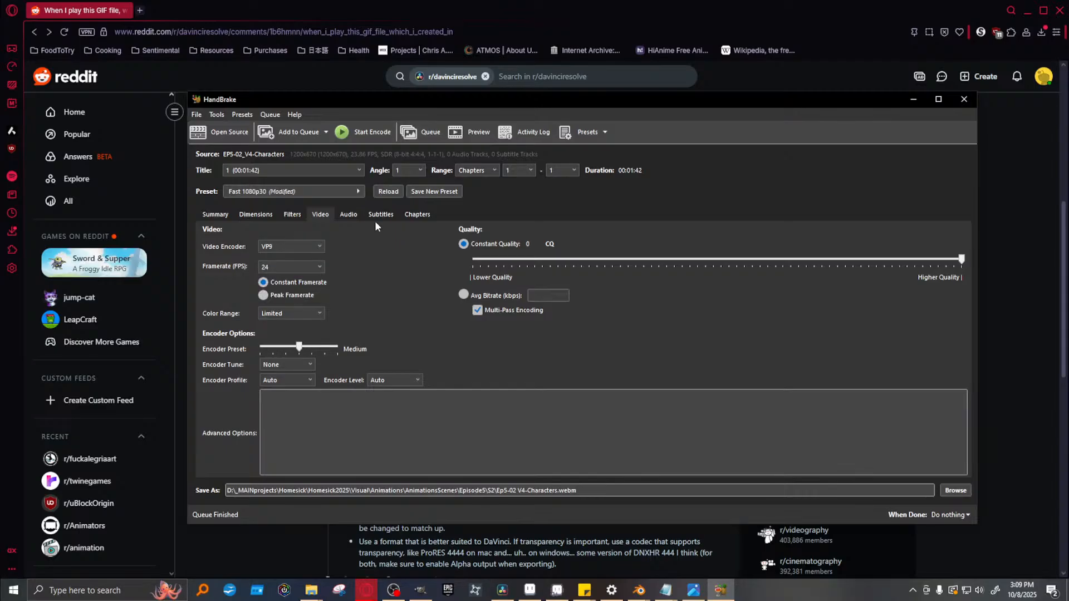
Review the audio, subtitle and chapter settings, and start encoding Ep5-02 V4-Characters.webm
click(346, 219)
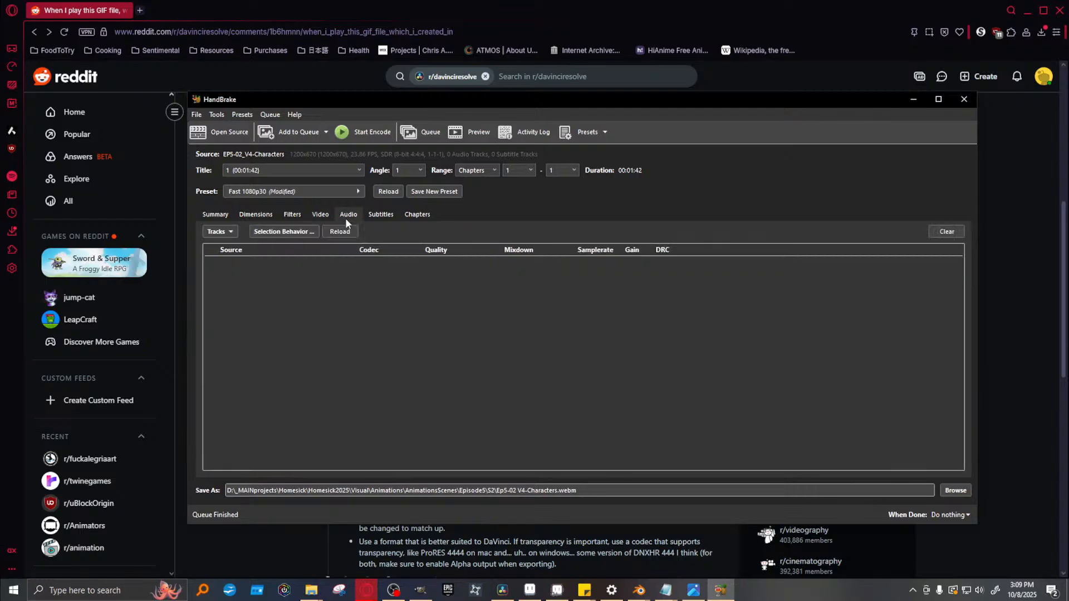
click(379, 216)
click(416, 216)
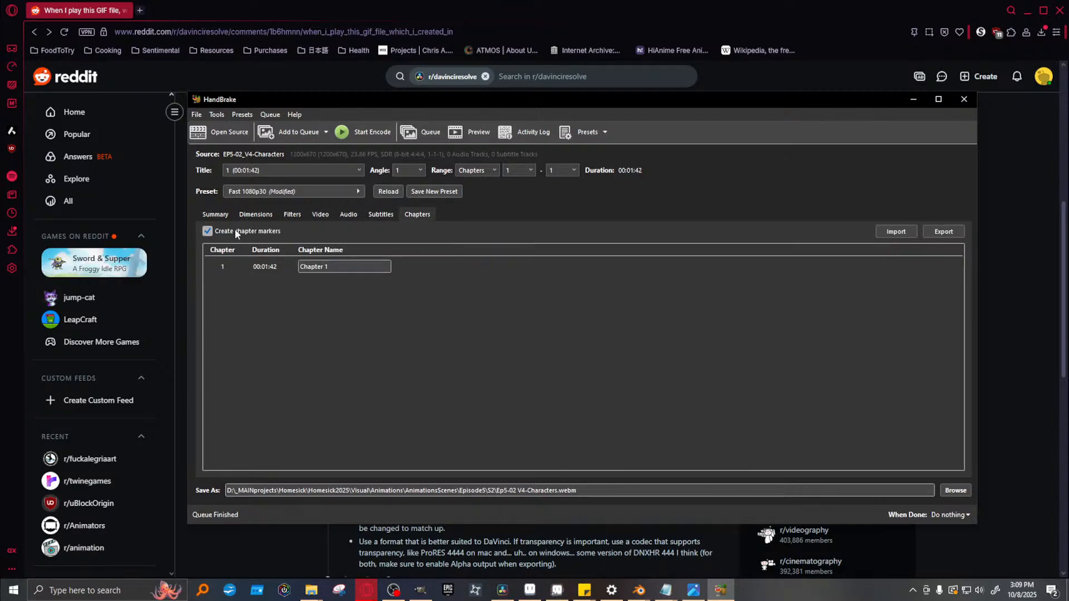
click(215, 216)
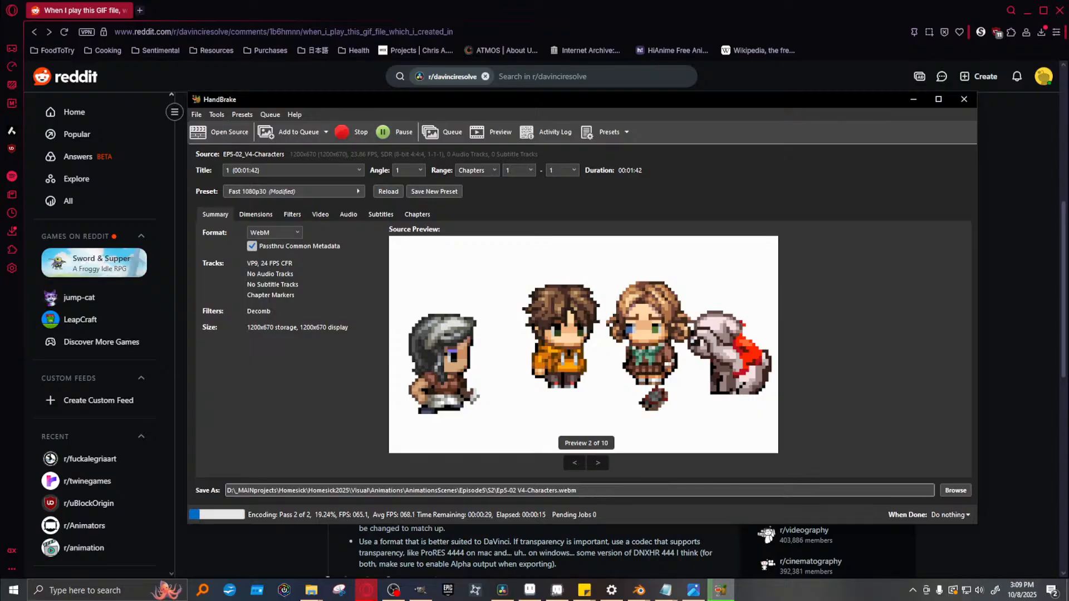
Play the encoded Ep5-02 V4-Characters.webm in VLC to check it, close the player, and close the Microsoft Edge window
key(alt+Tab)
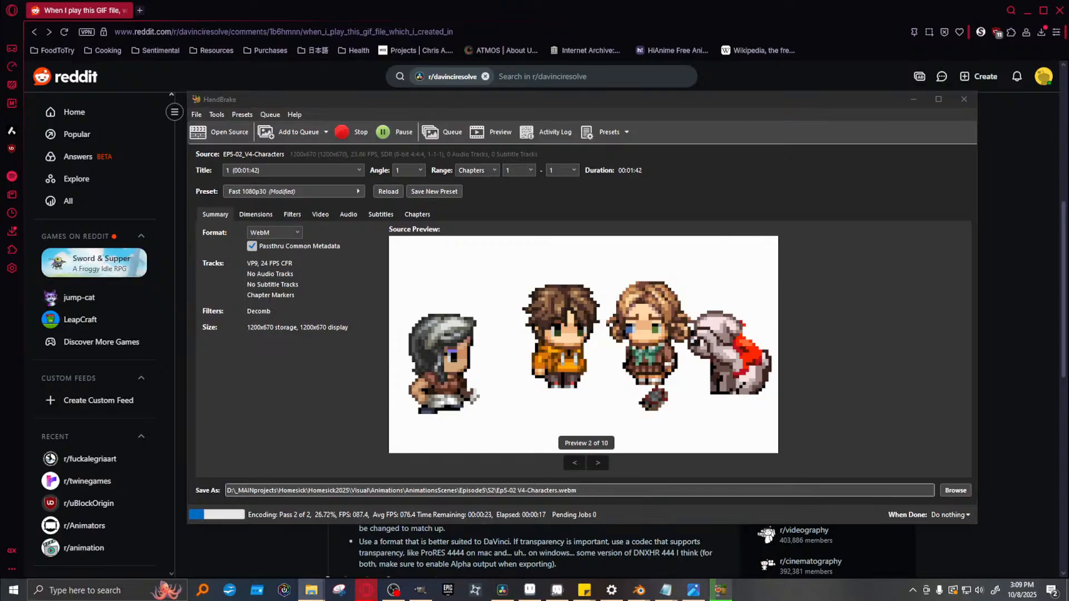
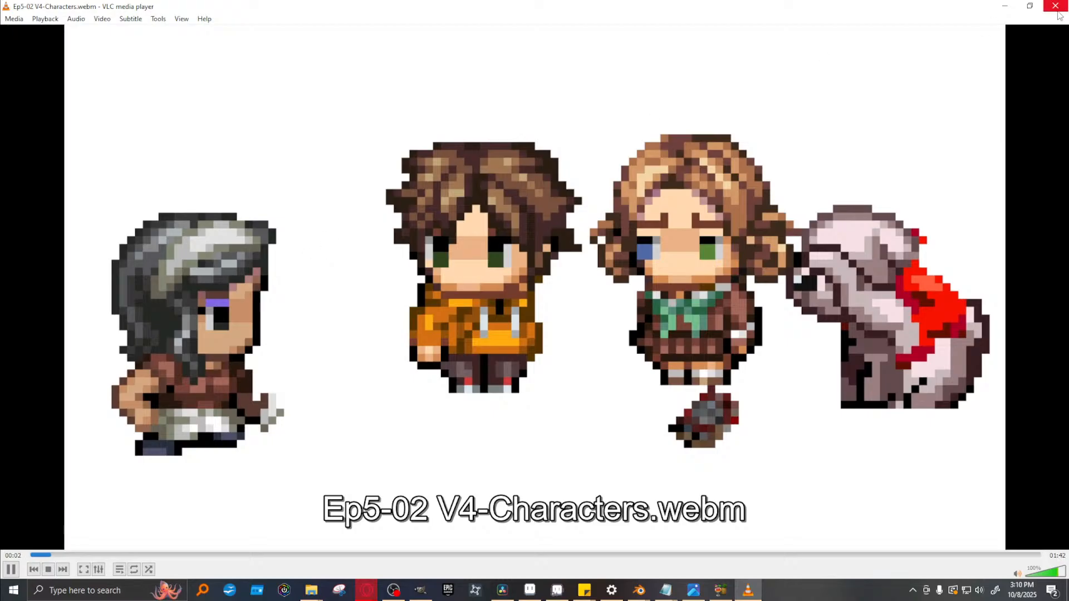
key(ctrl+q)
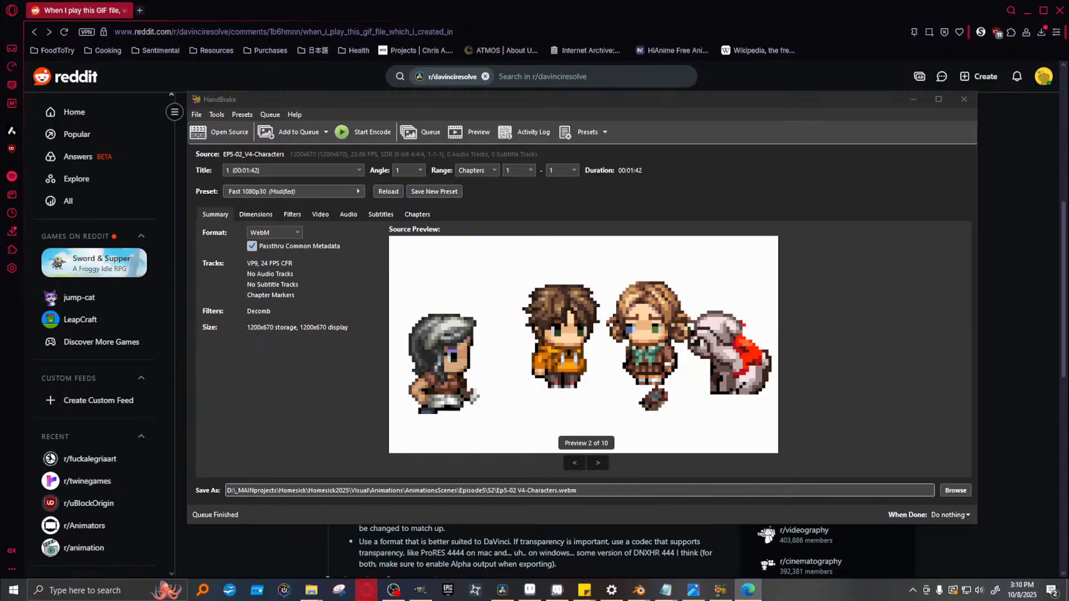
right_click(749, 590)
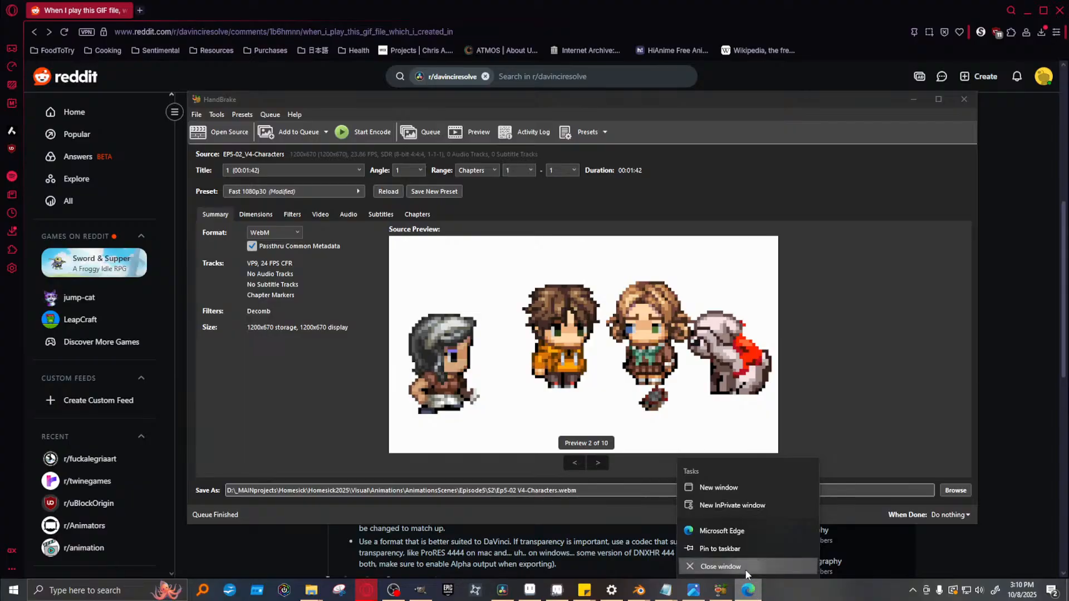
key(Escape)
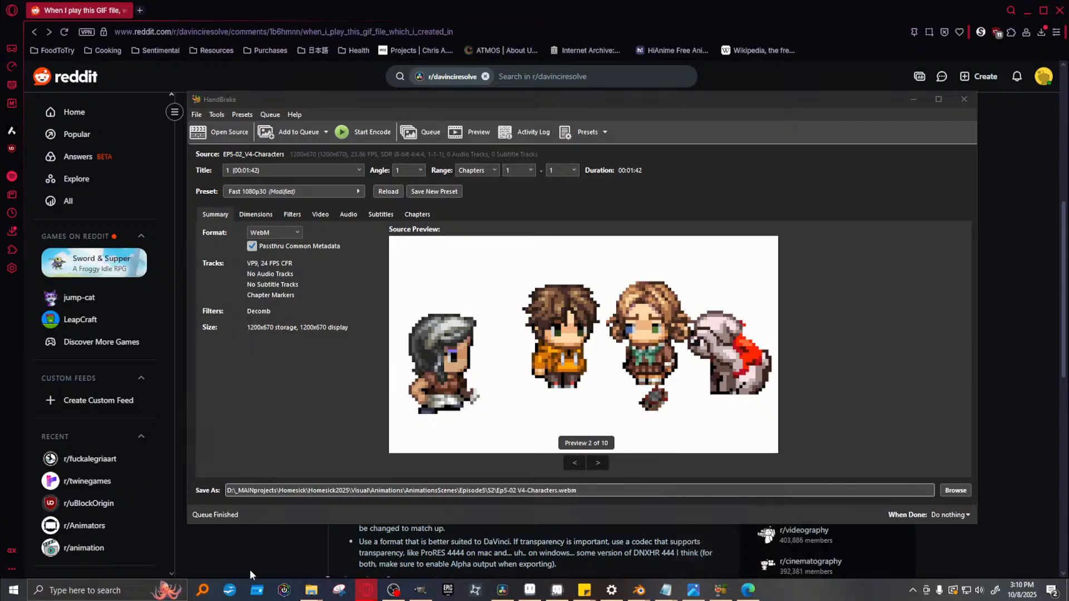
right_click(749, 590)
click(736, 575)
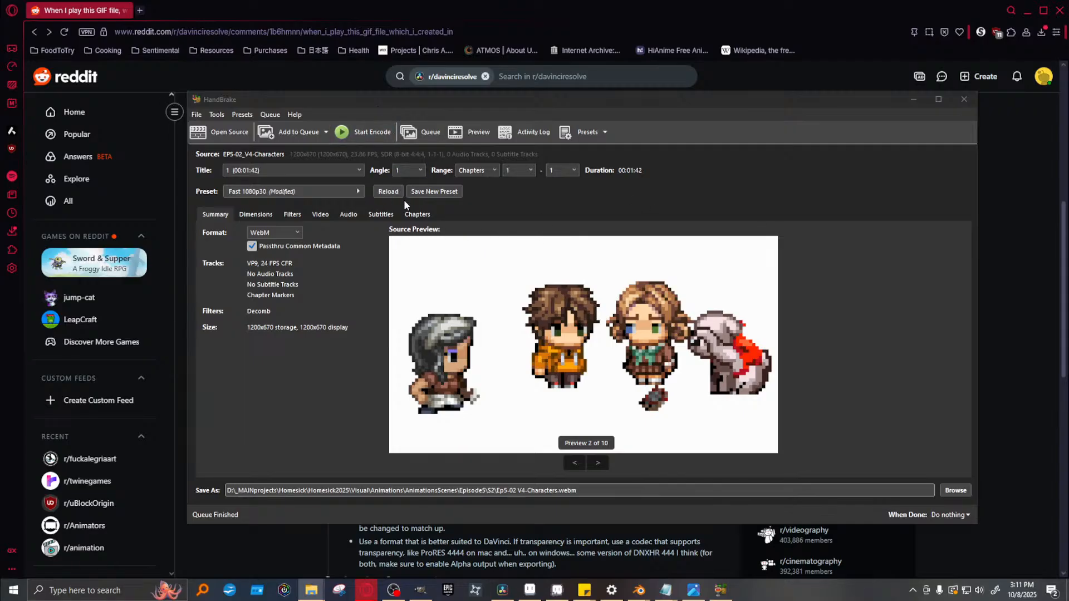
Open the preview of the WebM output, encode a preview with duration 30, and close the preview window
click(455, 130)
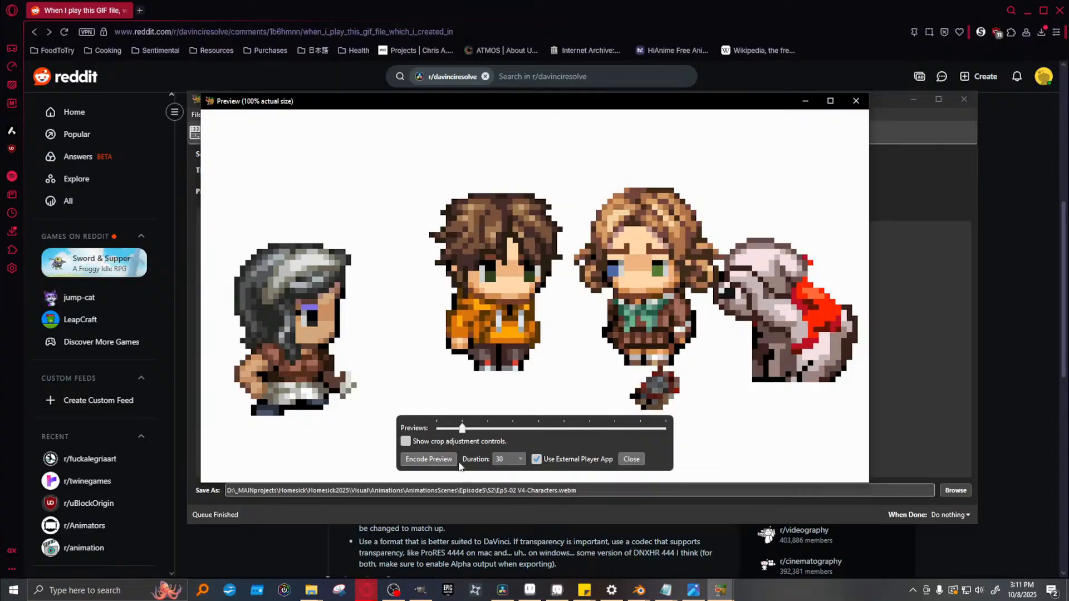
click(434, 462)
click(855, 101)
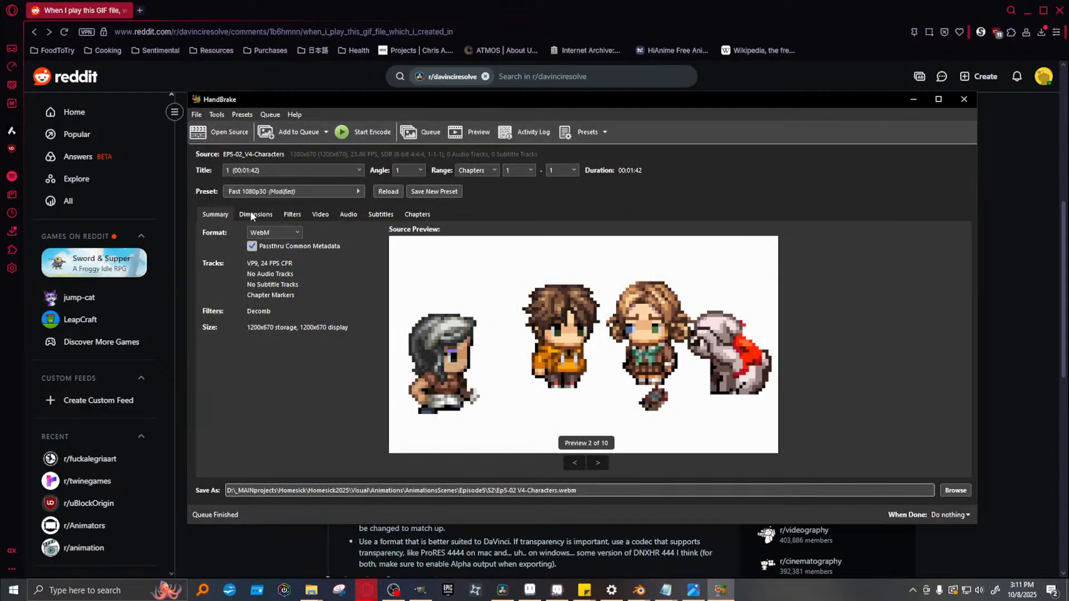
Review the filter and summary settings, and search the web in a new browser tab for "how to make an mp4 with transparency"
click(289, 216)
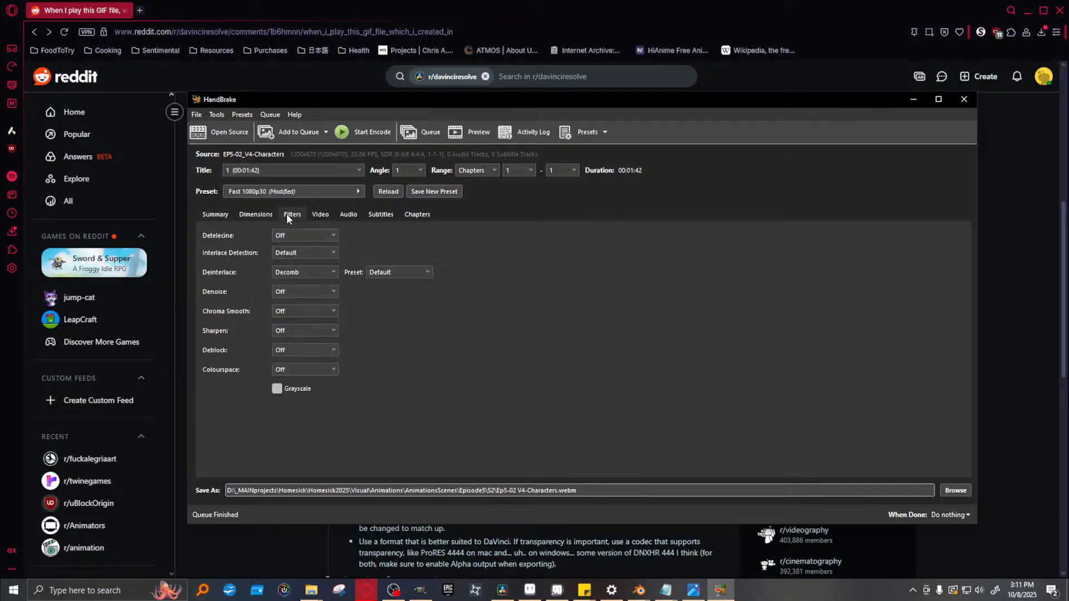
click(216, 218)
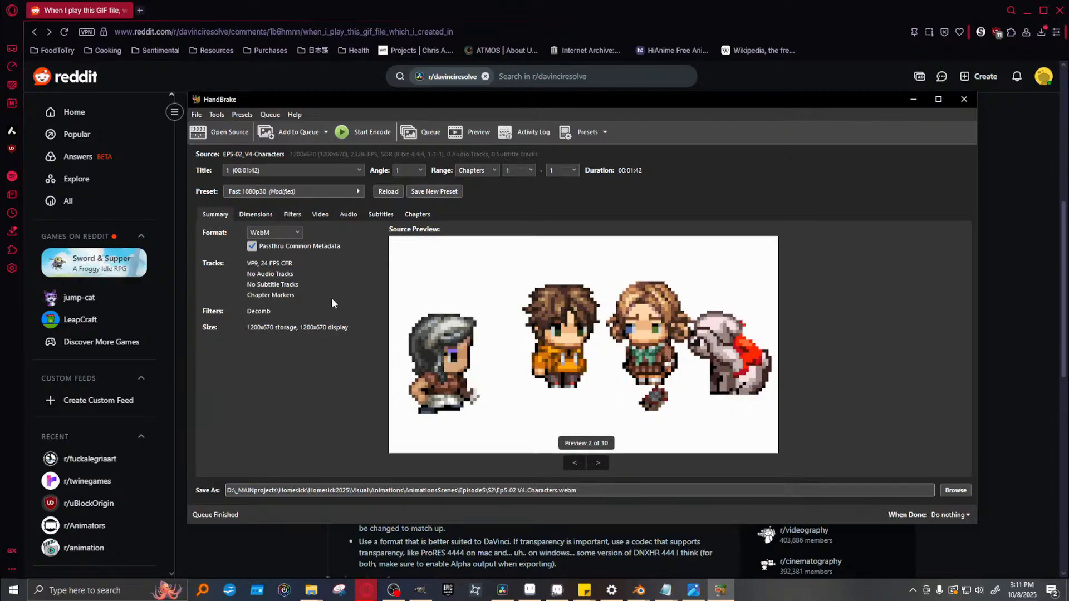
click(139, 10)
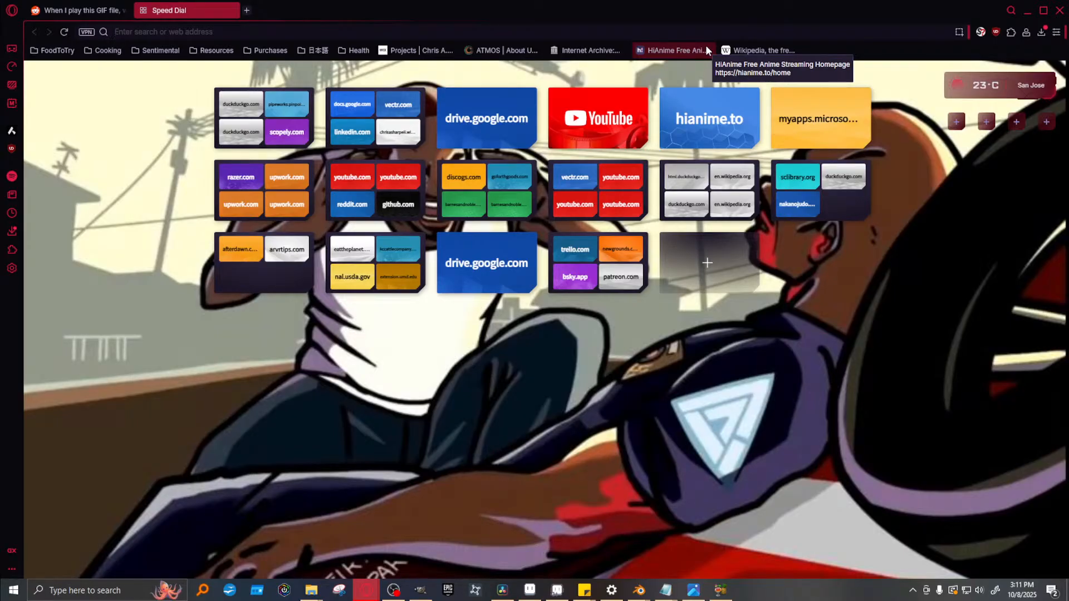
text(how to)
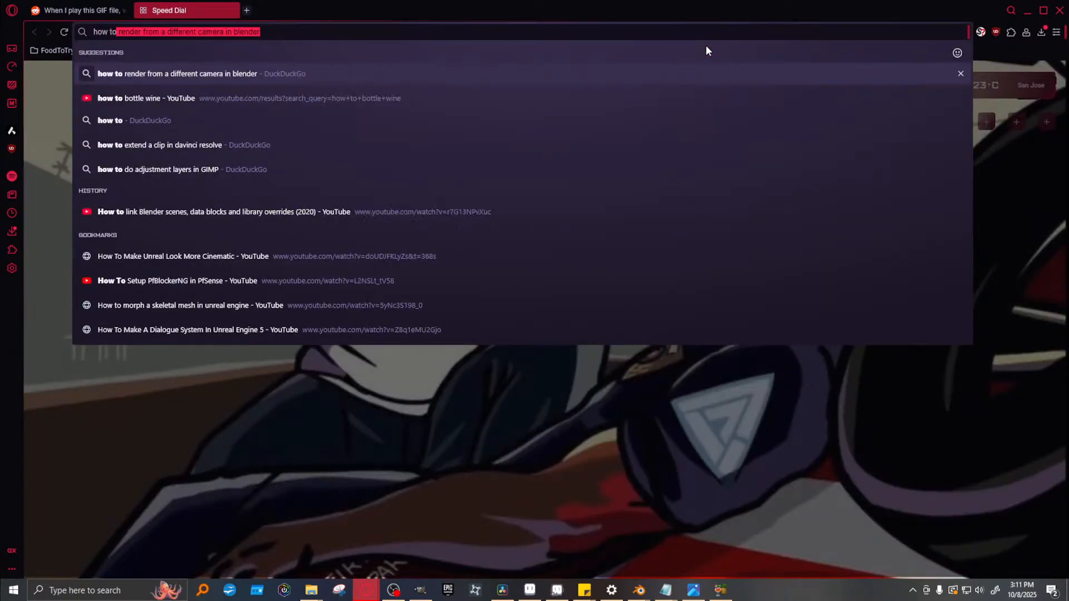
text(m ake a)
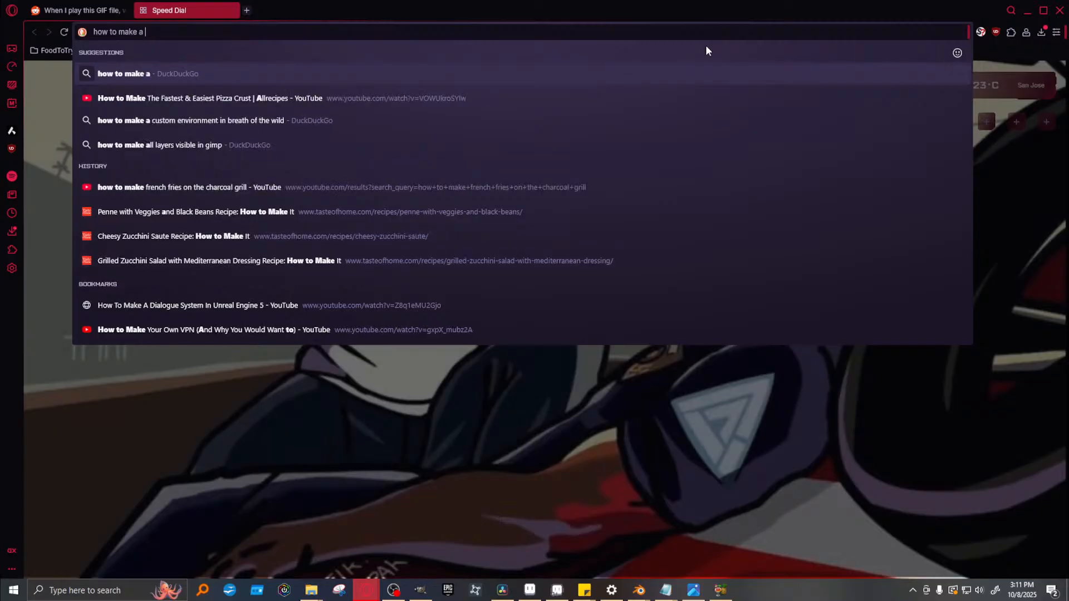
text(n mp4 )
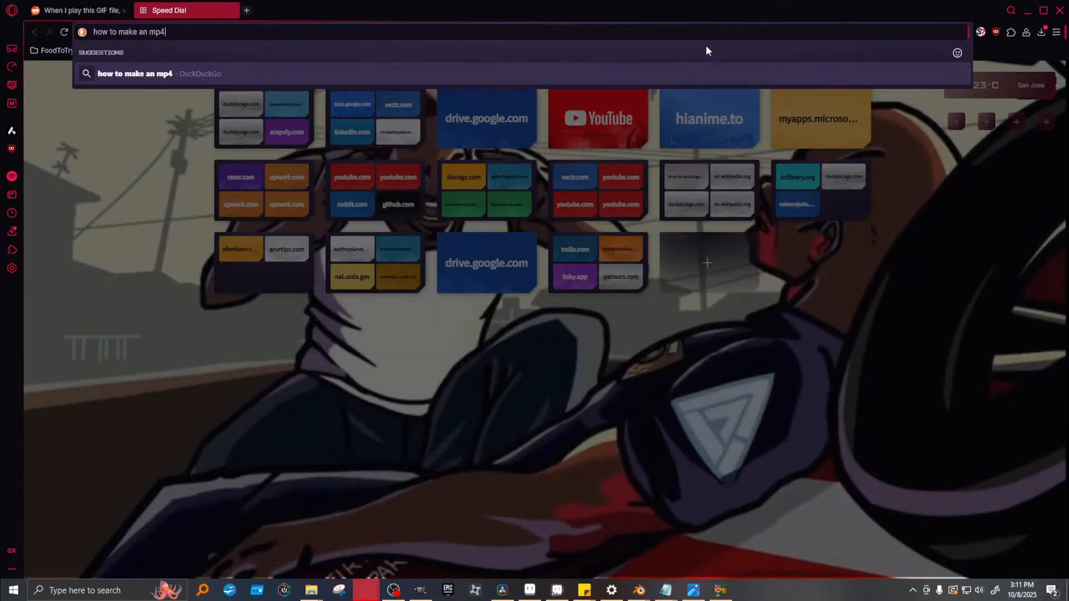
text(with transpar)
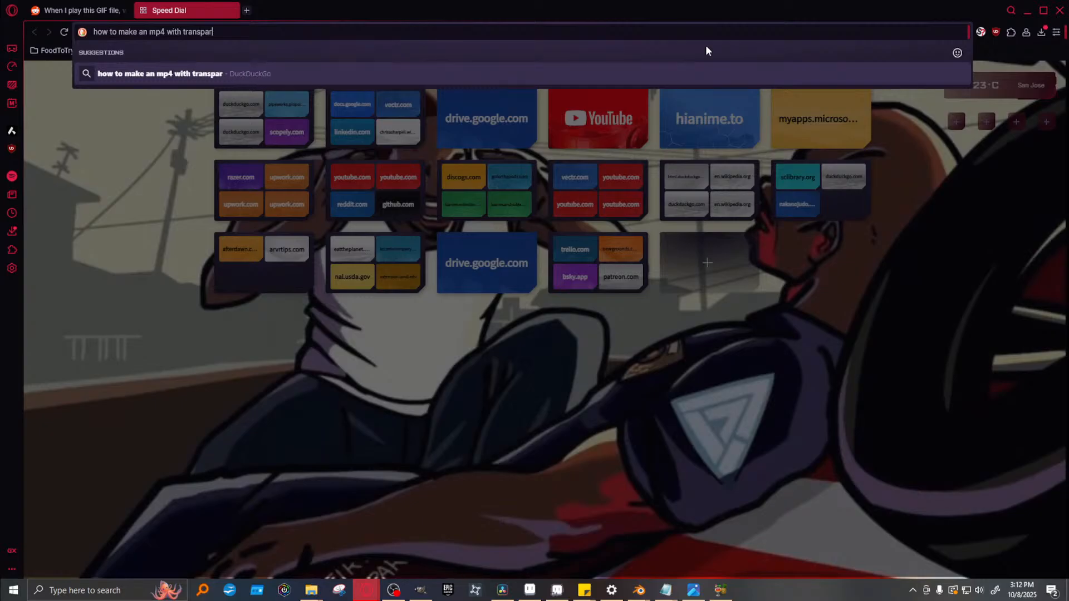
text(ency)
key(Return)
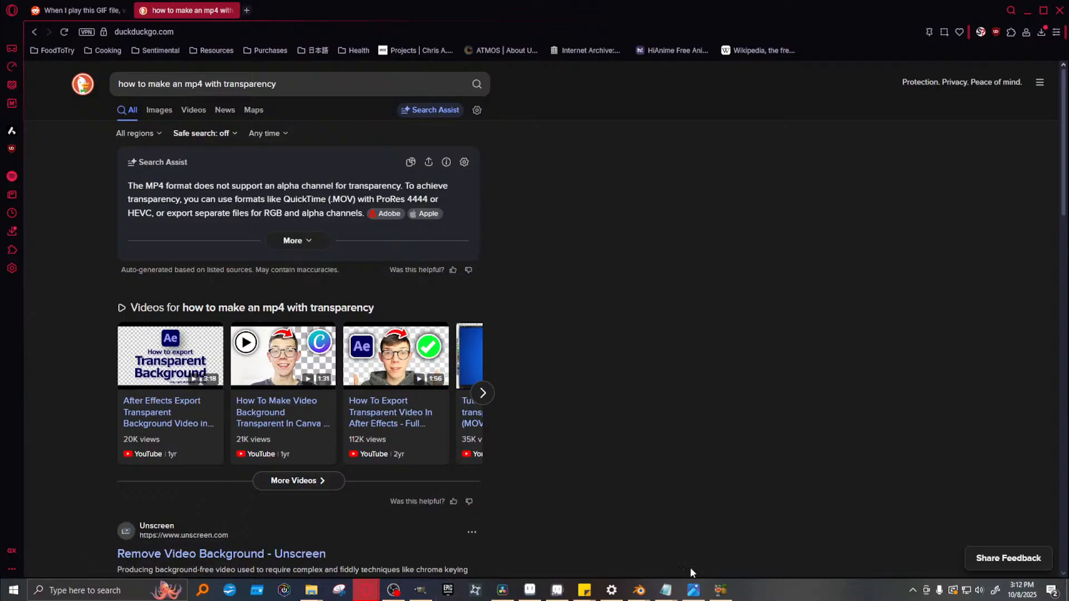
Switch back to HandBrake and set the output format to MP4
click(720, 590)
click(276, 233)
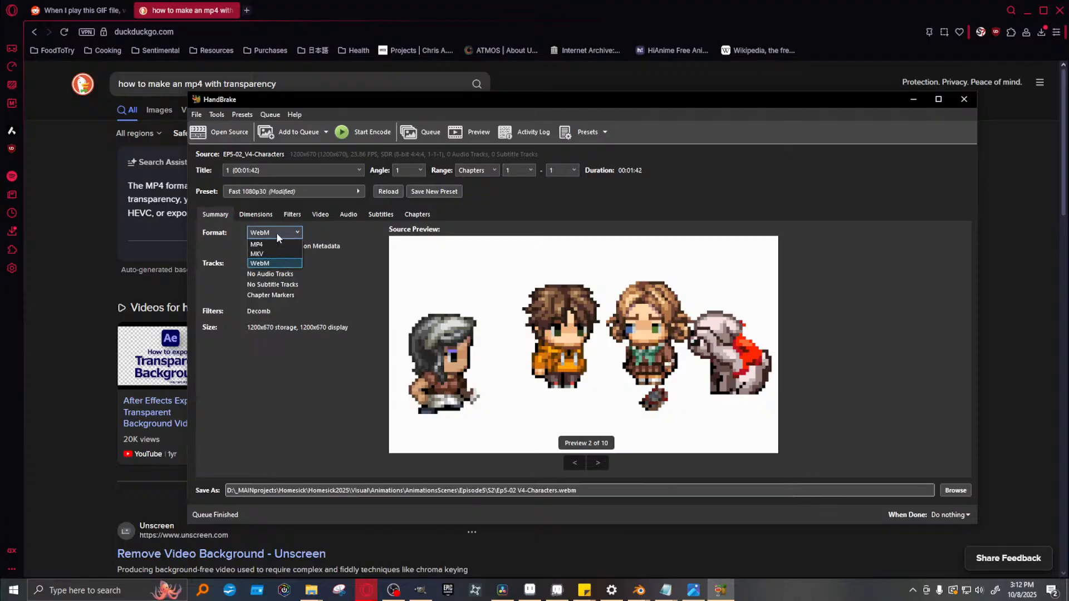
click(276, 245)
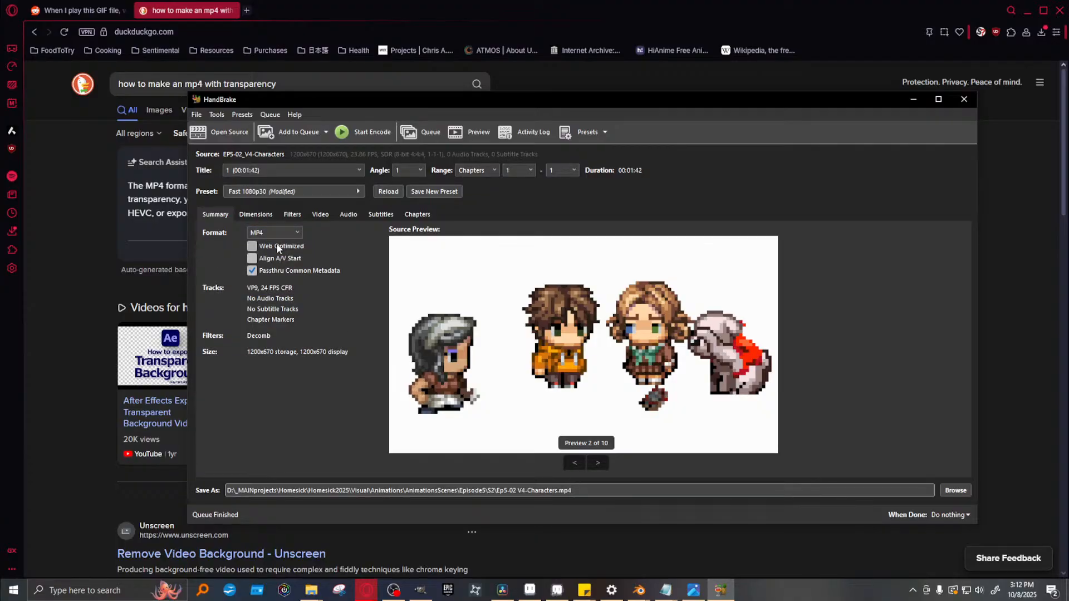
click(286, 233)
click(290, 245)
Try the MKV output format, examine its dimensions, filters and available video encoders, and return the format to MP4
click(296, 234)
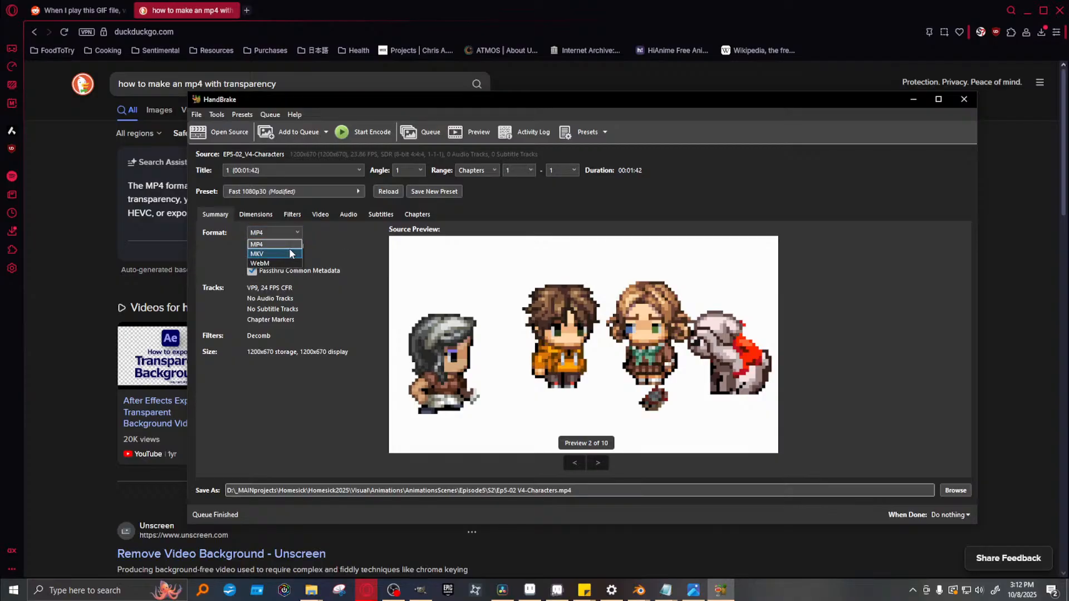
click(289, 254)
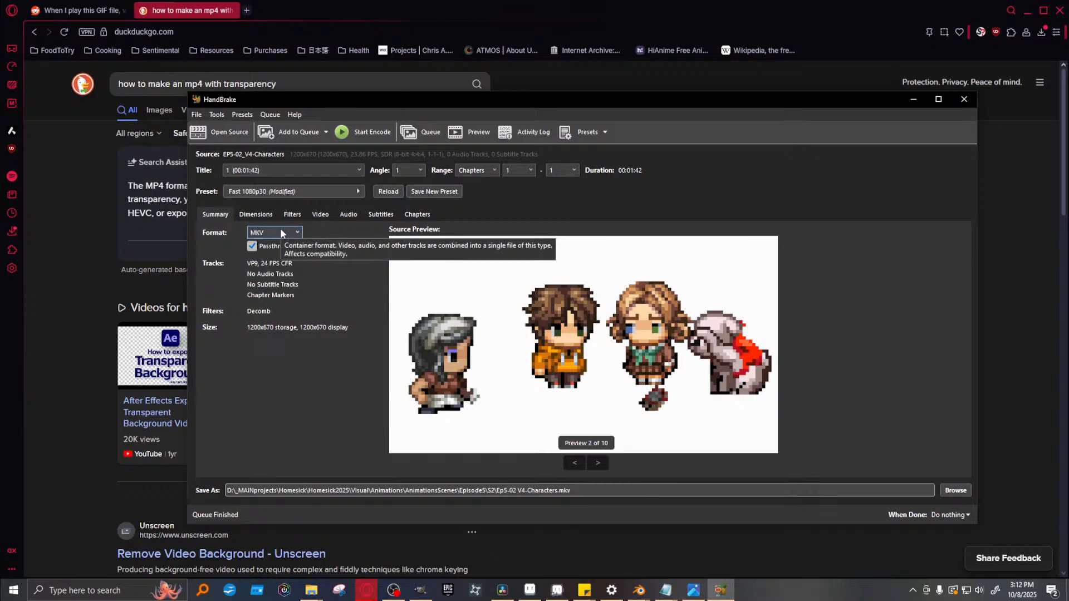
click(261, 216)
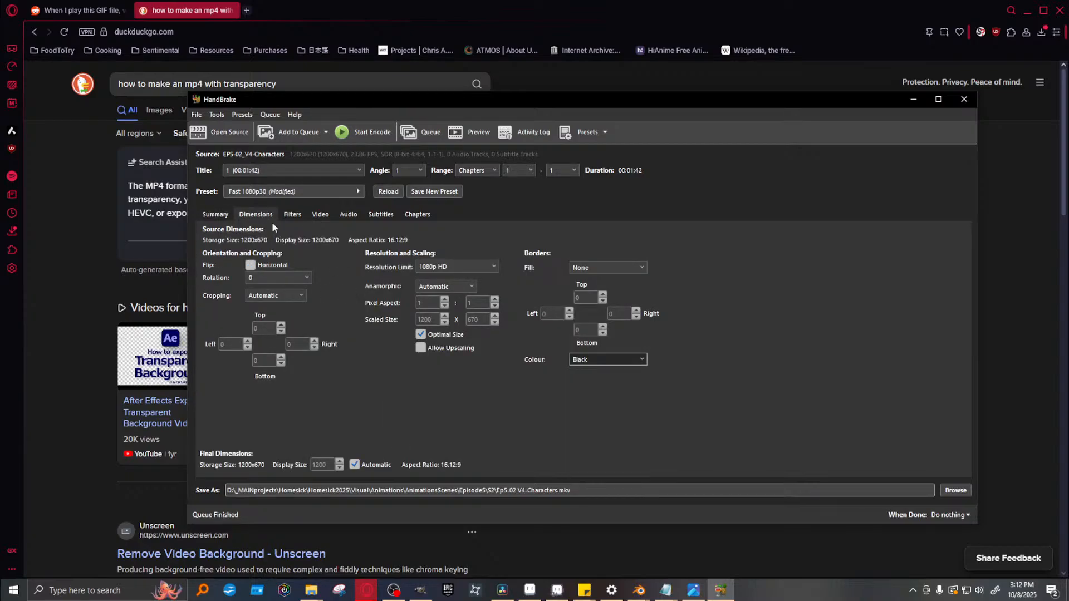
click(299, 214)
click(323, 216)
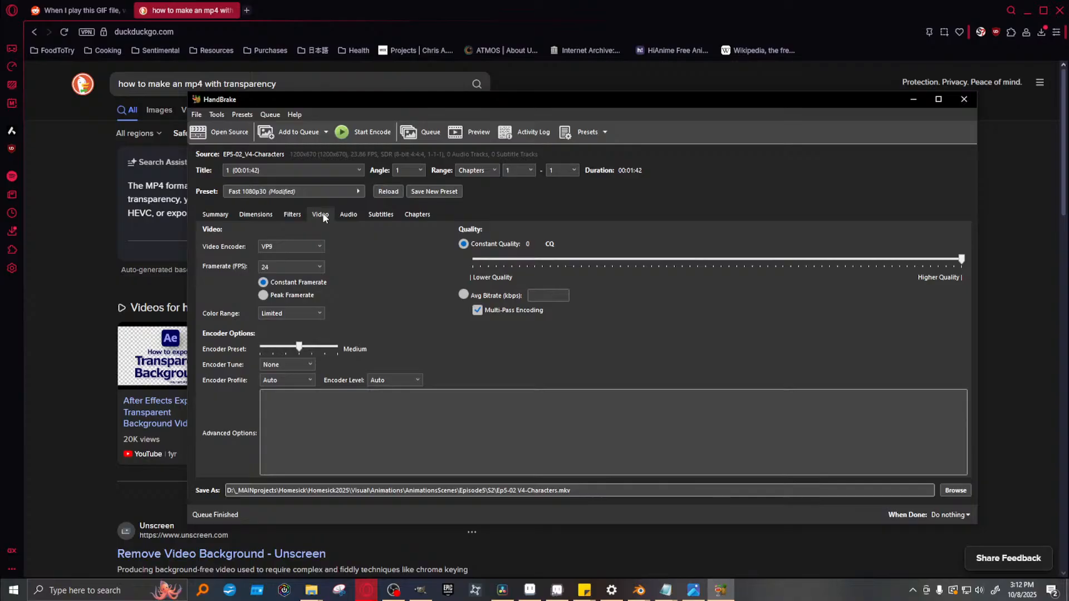
click(308, 247)
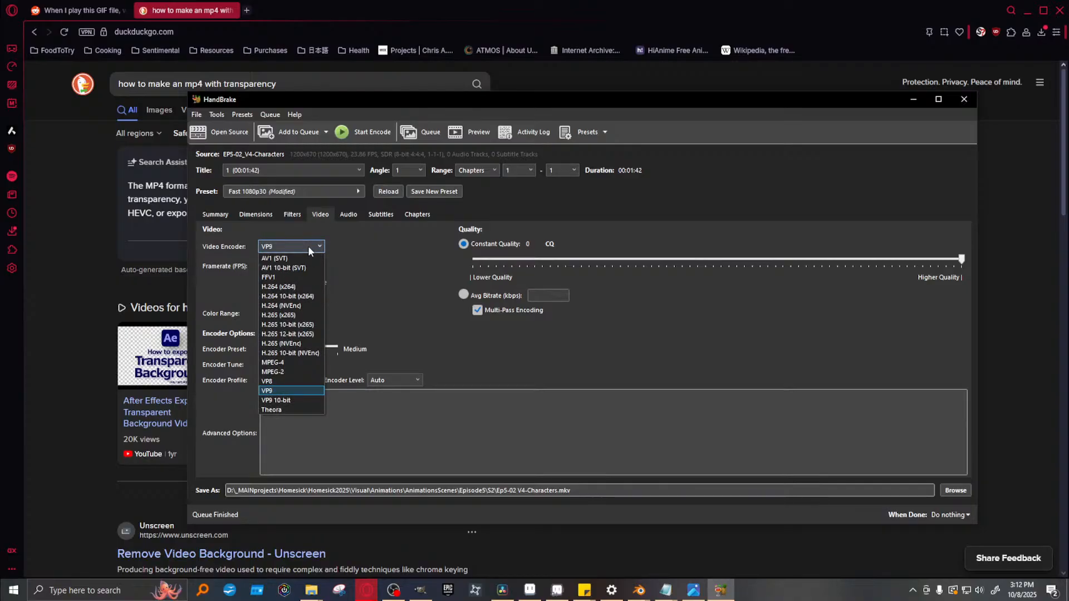
click(416, 243)
click(207, 218)
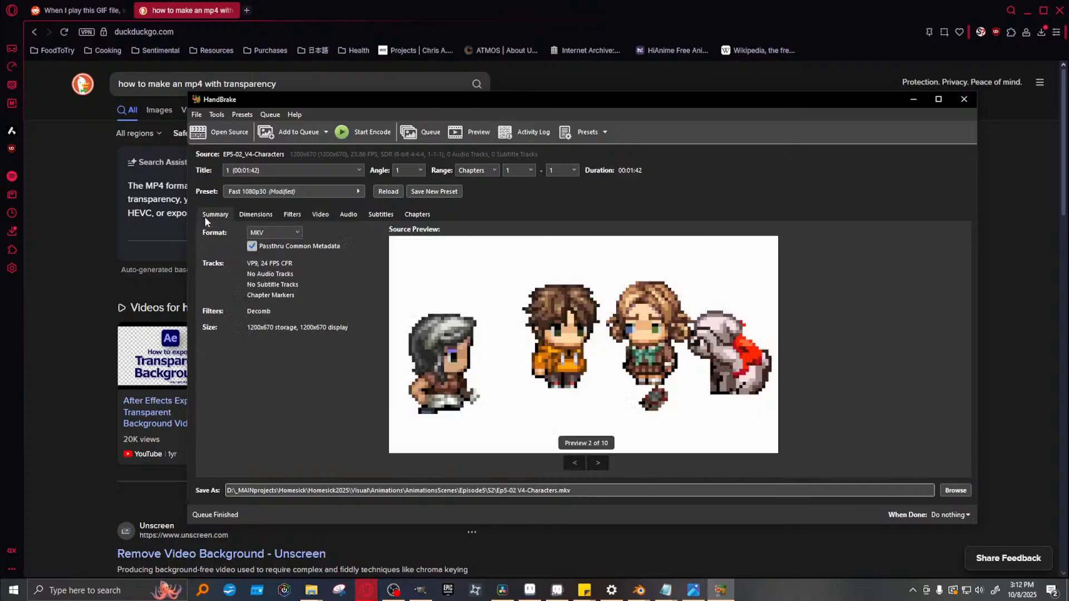
click(274, 232)
click(277, 245)
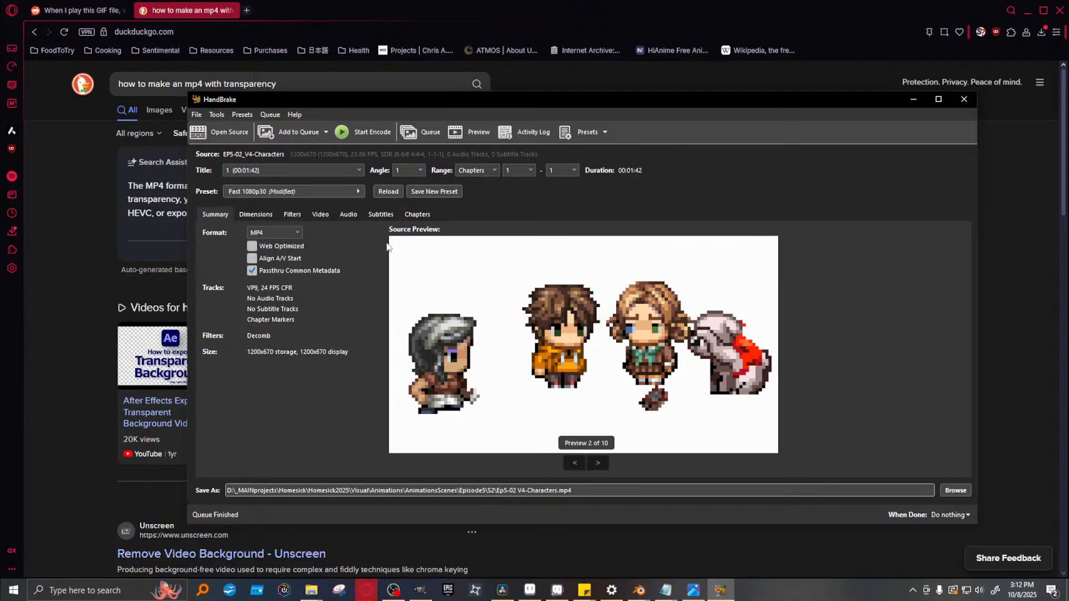
Examine the video encoders and encoder tune options available for MP4, keeping VP9 and None
click(252, 216)
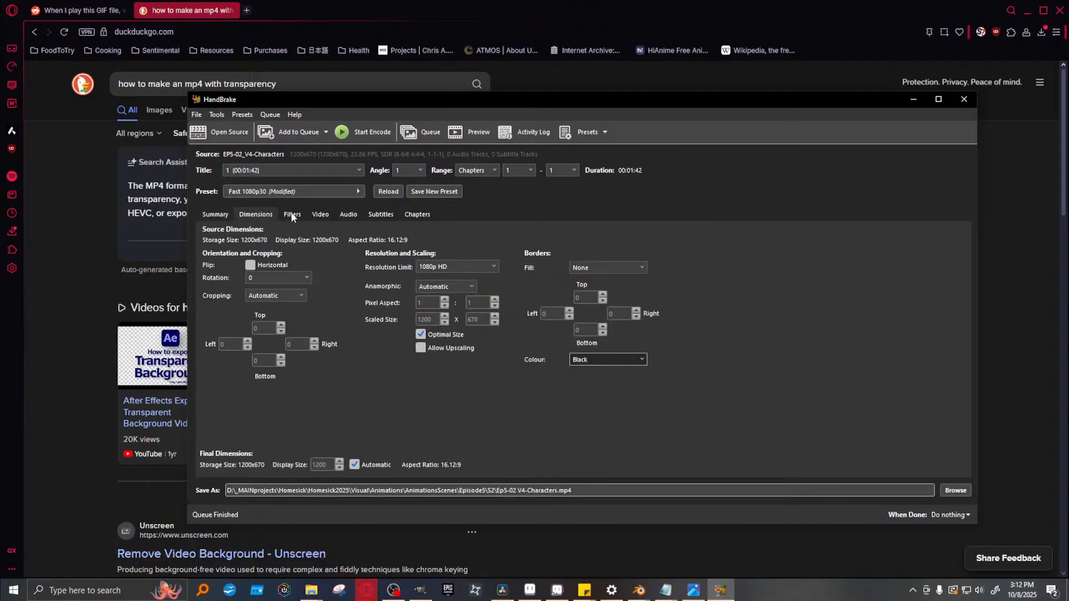
click(320, 216)
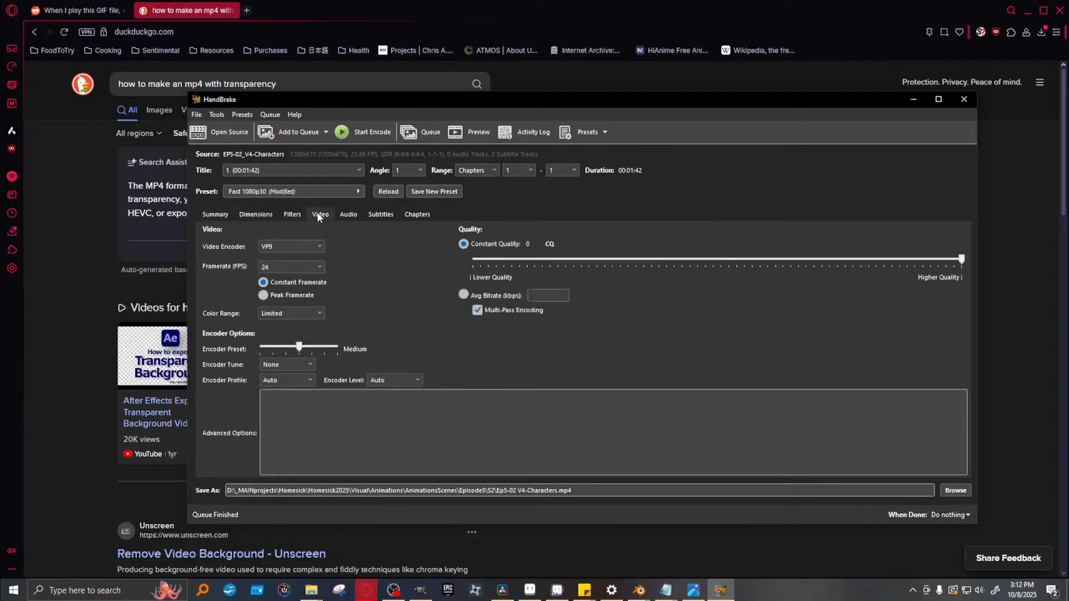
click(285, 246)
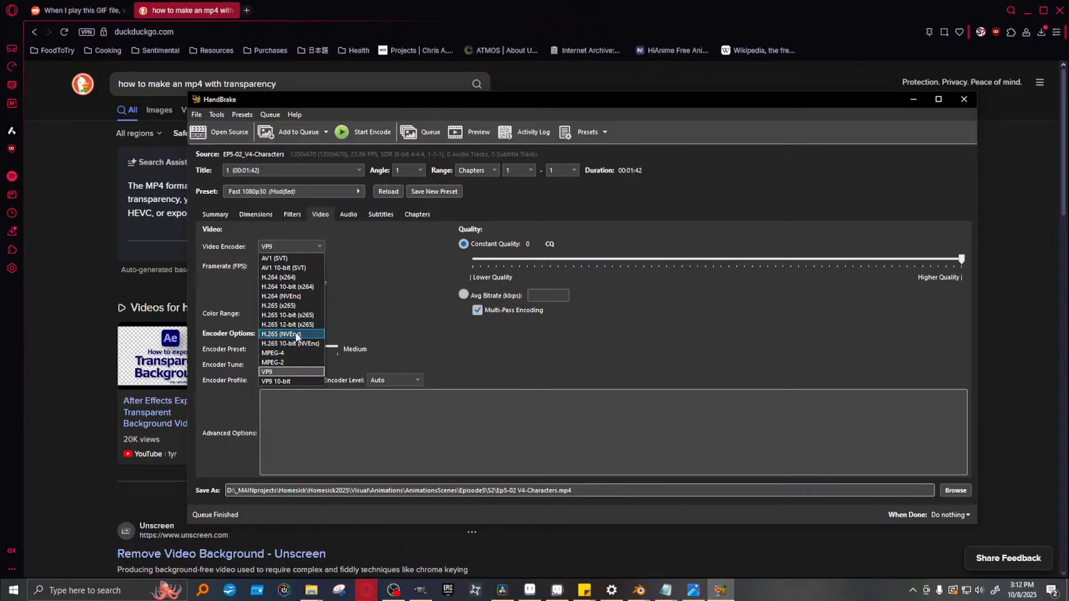
click(393, 277)
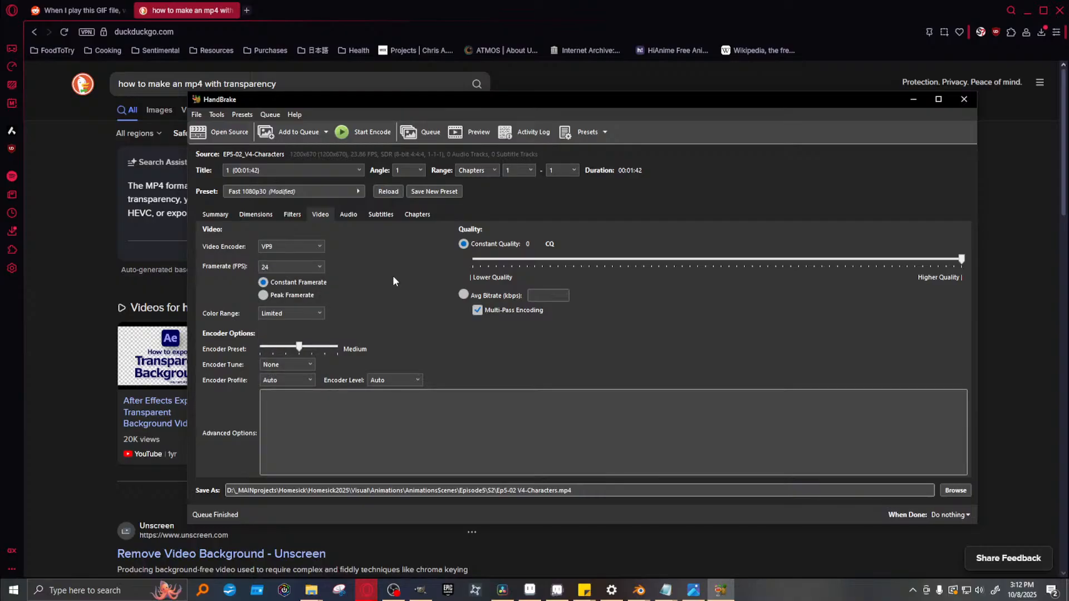
click(289, 366)
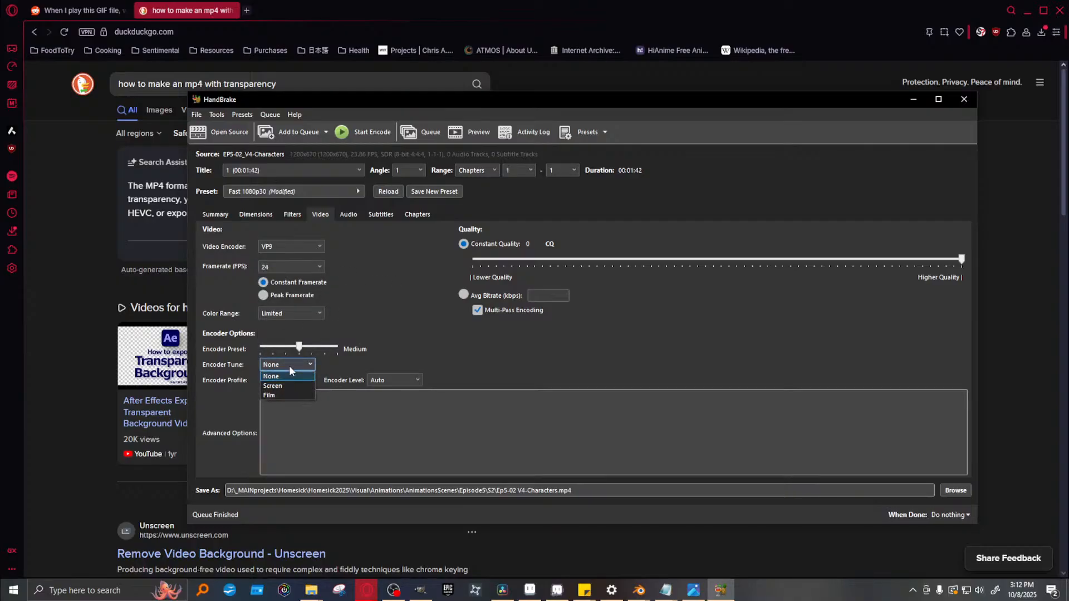
click(404, 261)
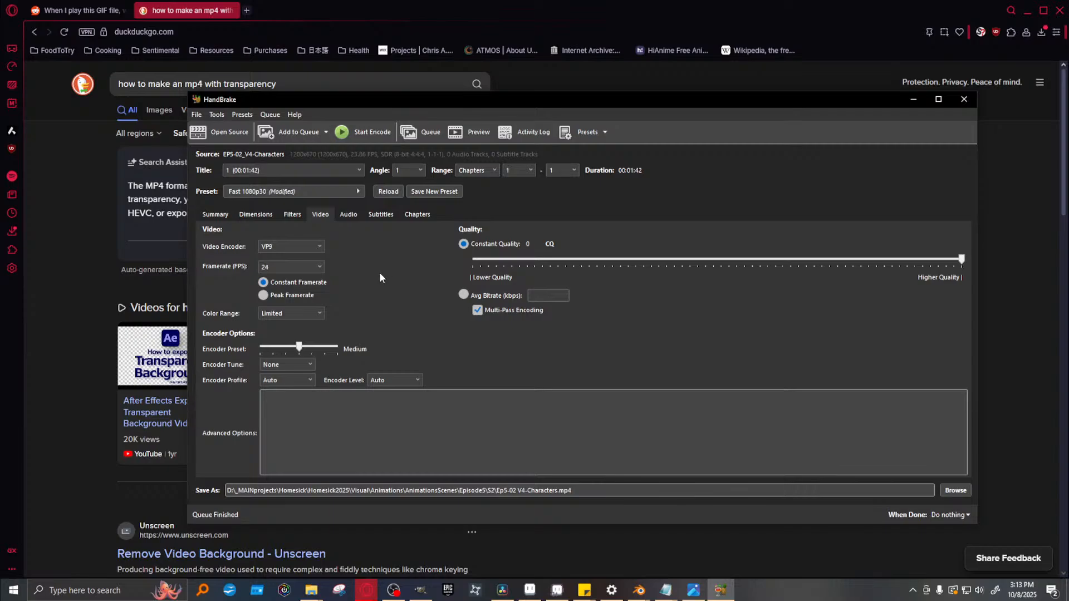
Browse the encoding presets in the General, Web, Devices, Matroska, Hardware and Professional categories
click(211, 216)
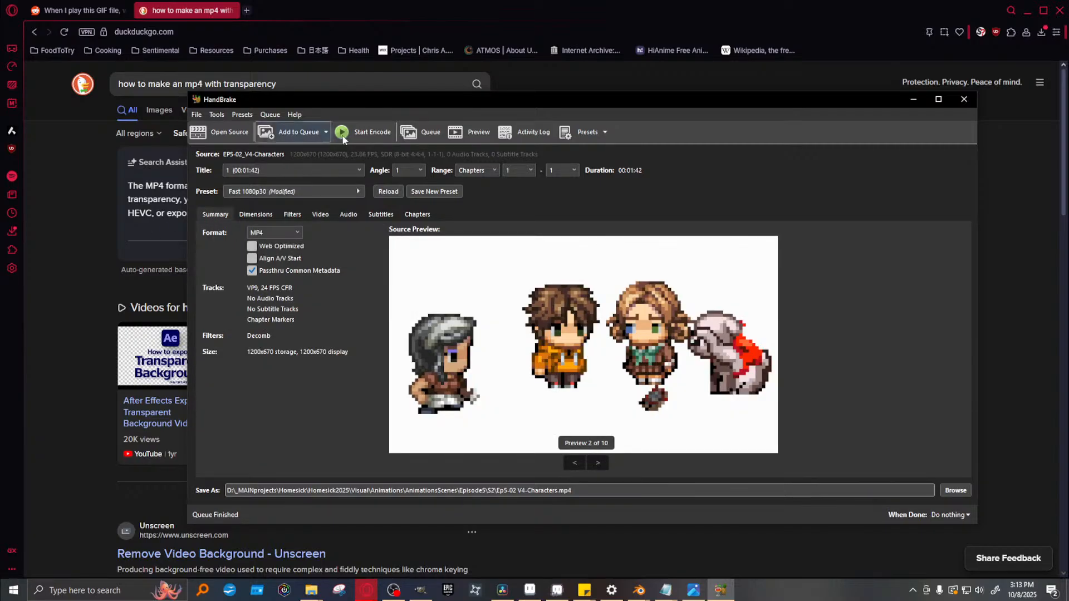
click(579, 131)
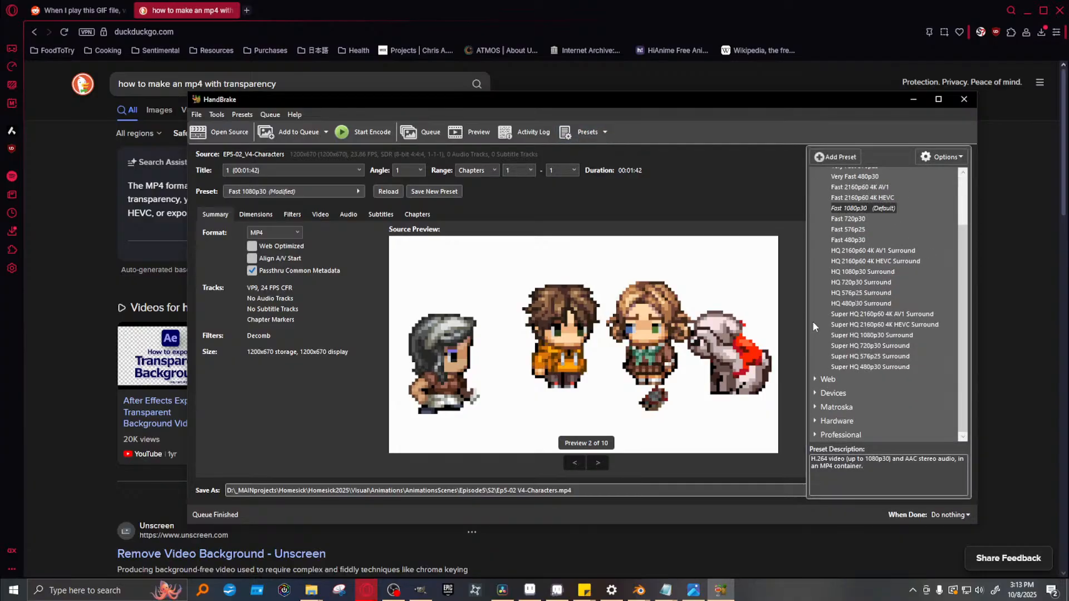
scroll(883, 334, up, 2)
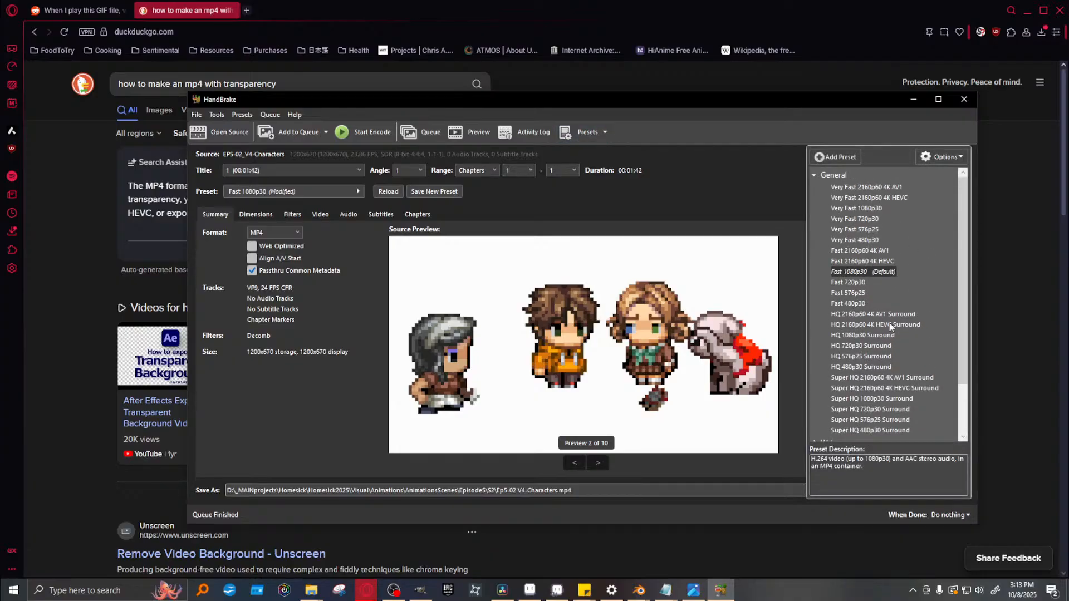
scroll(889, 326, down, 2)
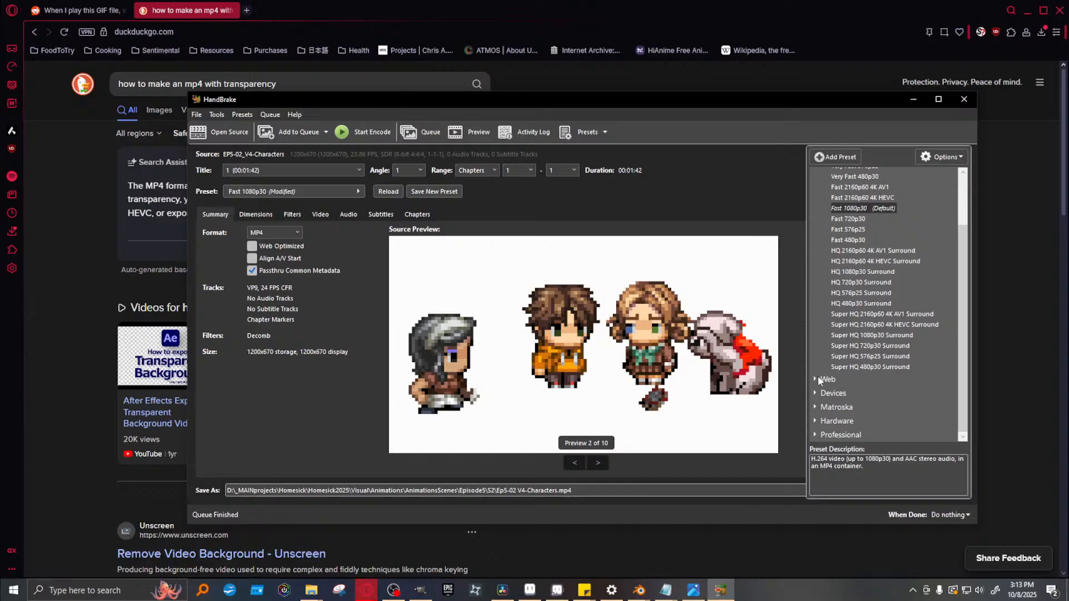
click(815, 379)
click(811, 392)
scroll(822, 381, down, 3)
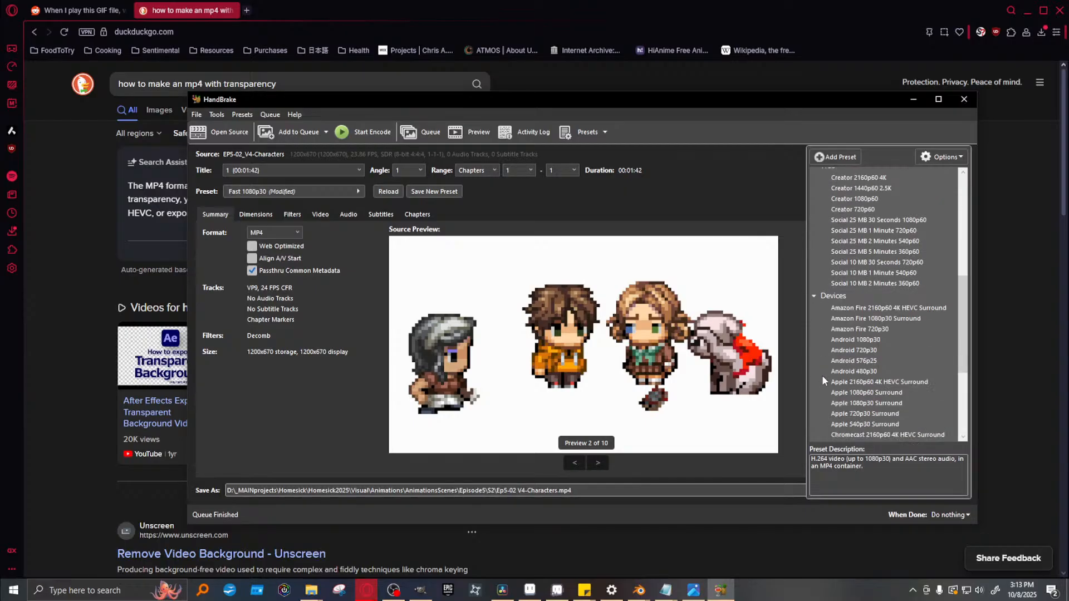
scroll(821, 378, down, 5)
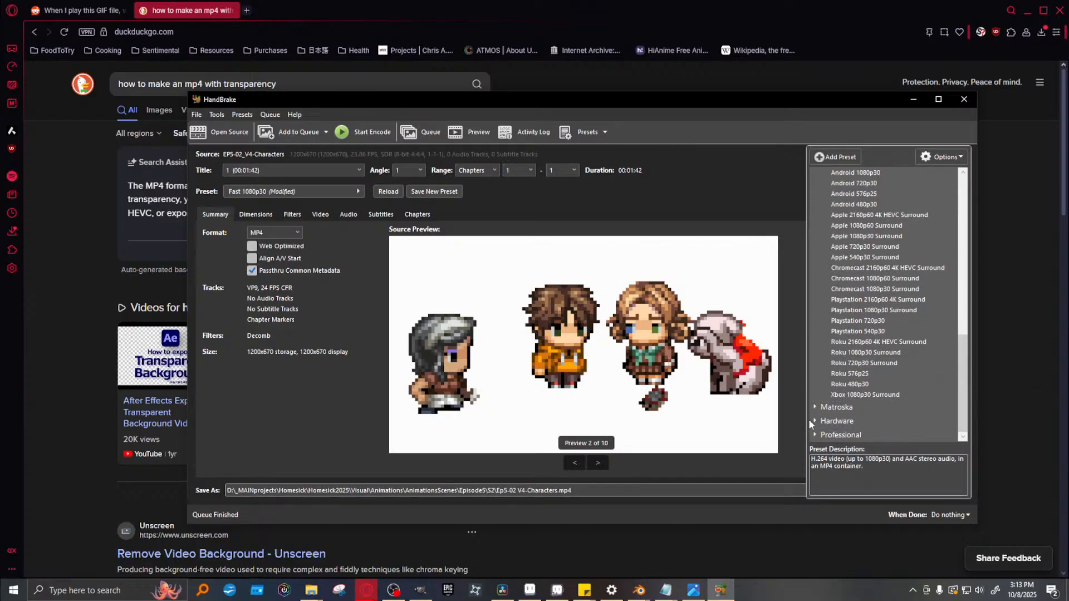
click(815, 435)
scroll(816, 390, down, 1)
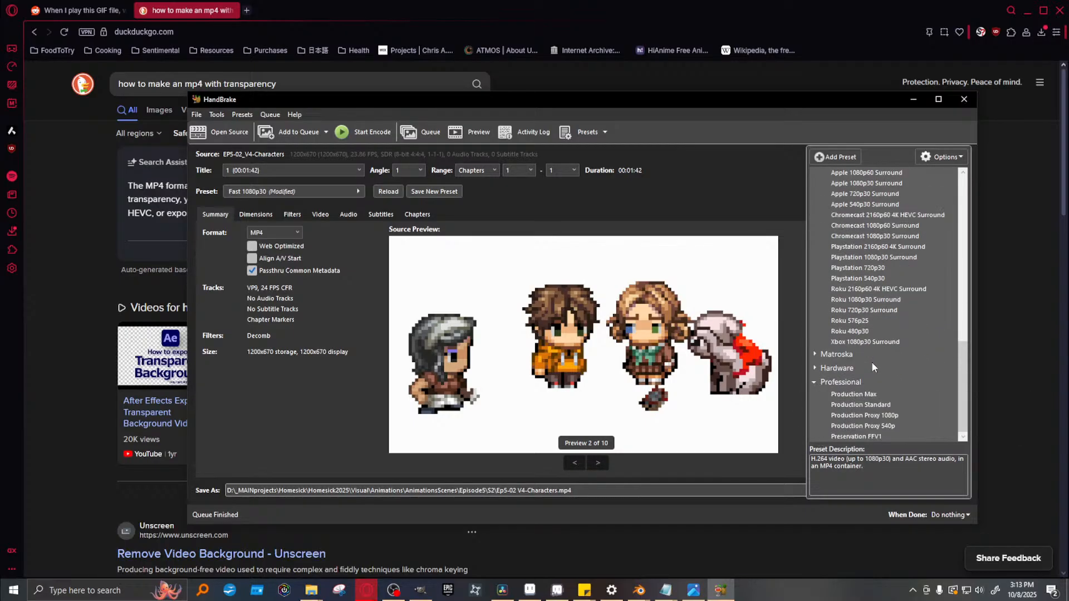
click(815, 368)
click(815, 327)
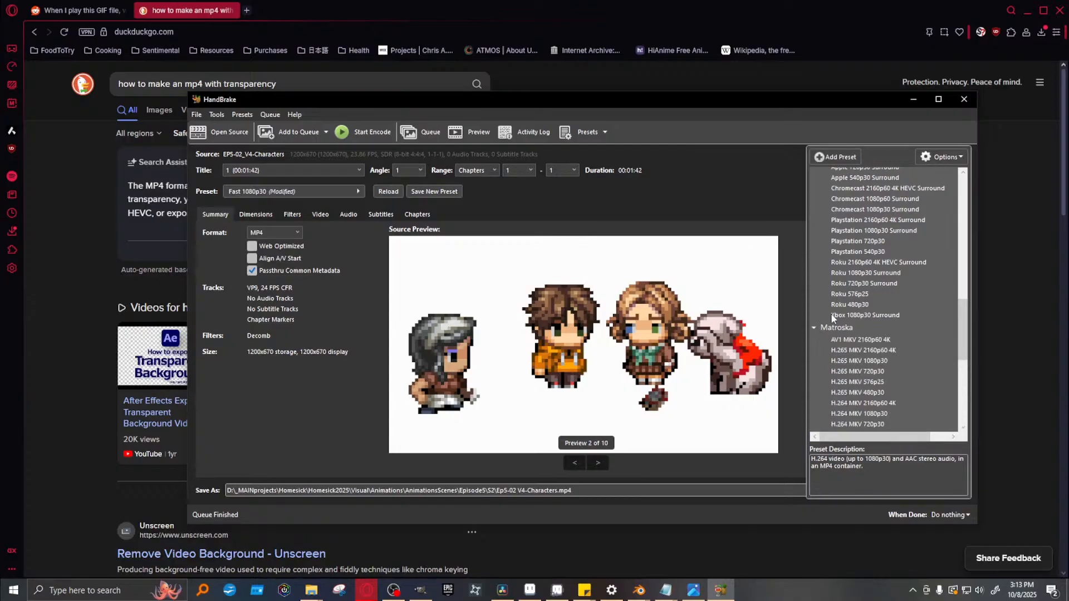
scroll(909, 314, down, 3)
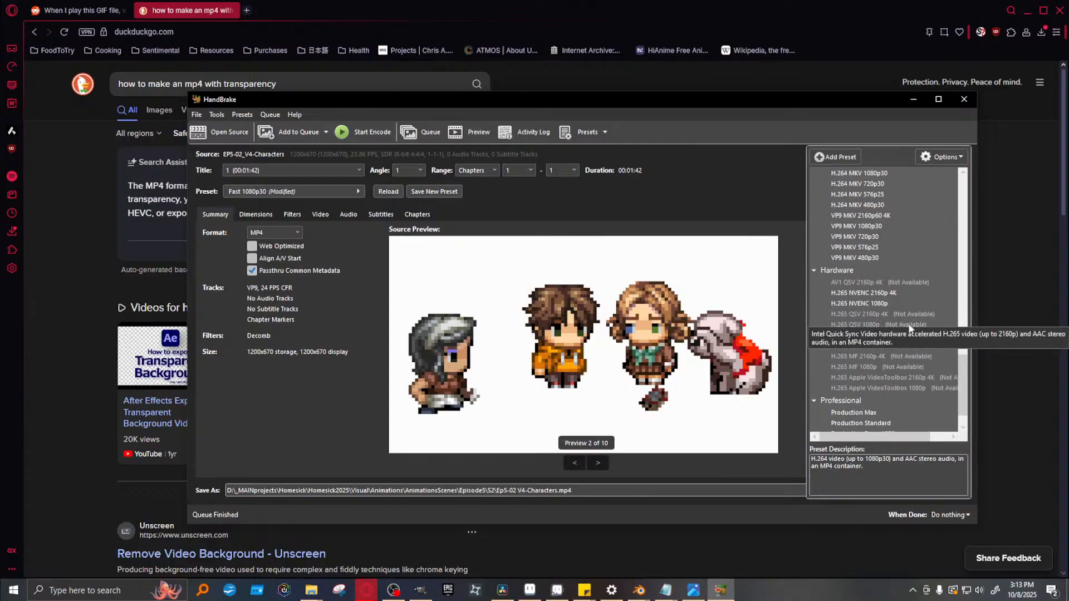
scroll(905, 320, down, 1)
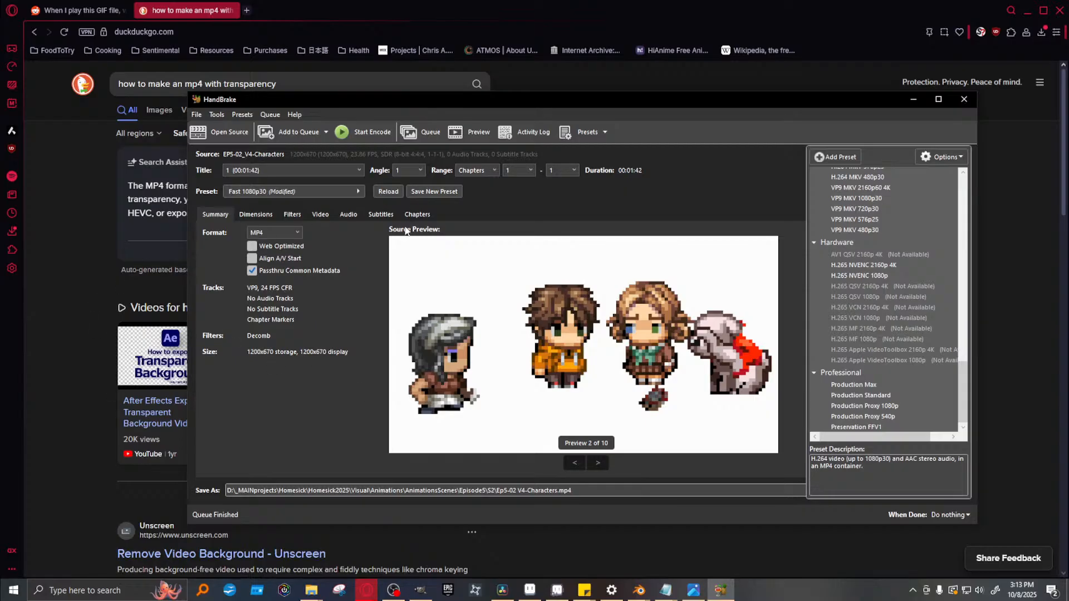
Browse the full preset list from General through Professional for a suitable output preset, keeping Fast 1080p30
click(312, 191)
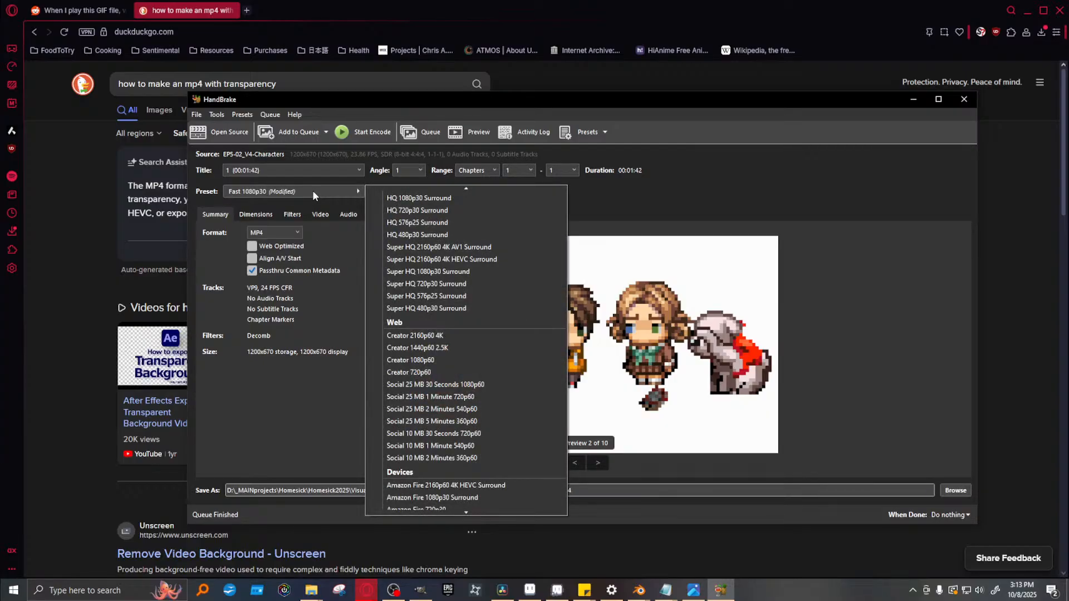
scroll(435, 323, down, 5)
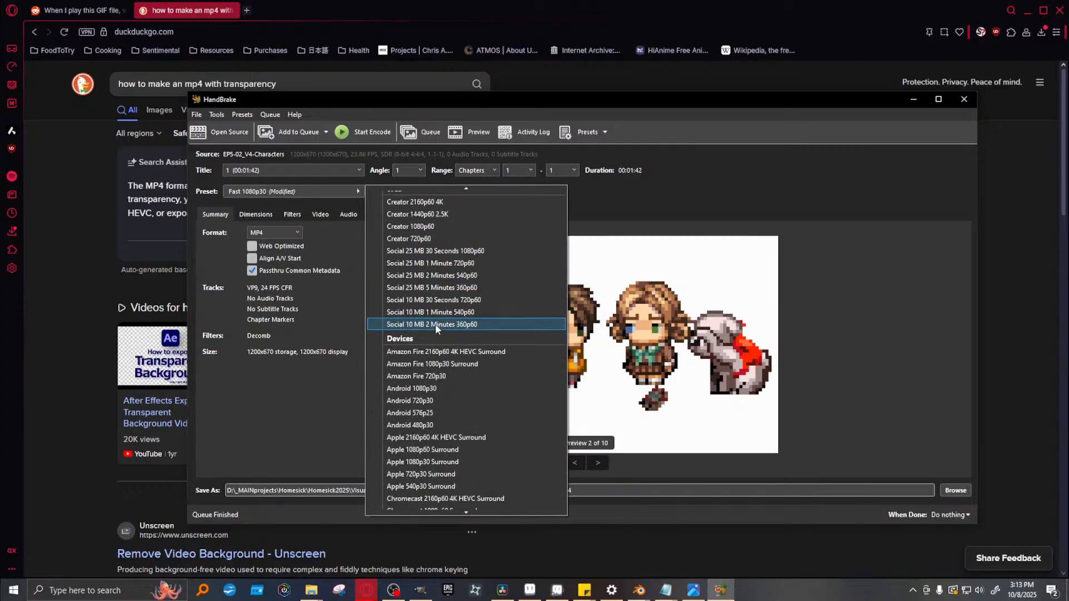
scroll(436, 323, down, 1)
scroll(436, 323, down, 4)
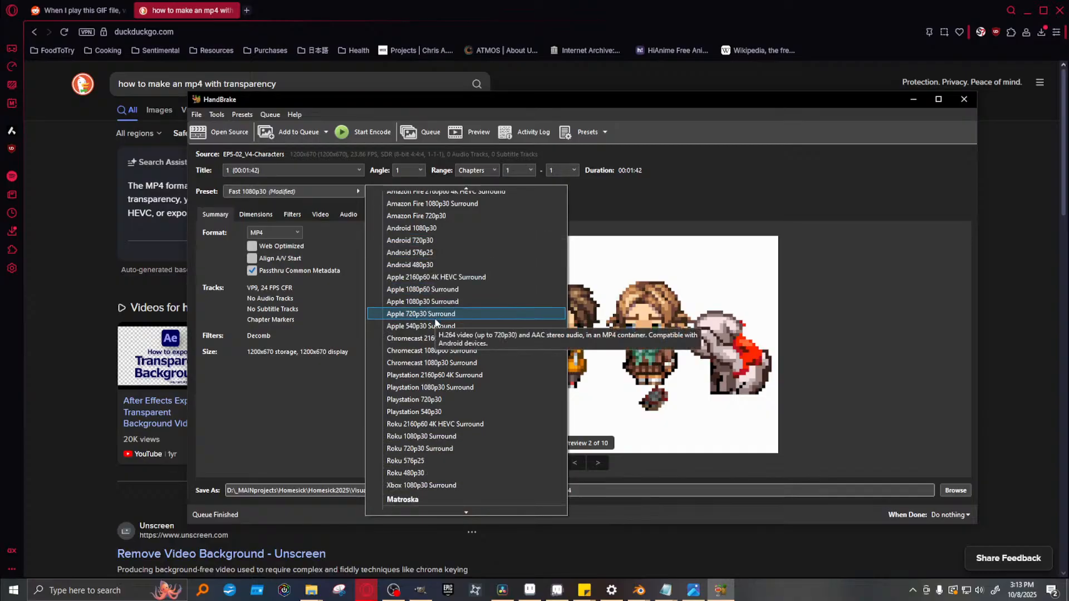
scroll(435, 323, down, 6)
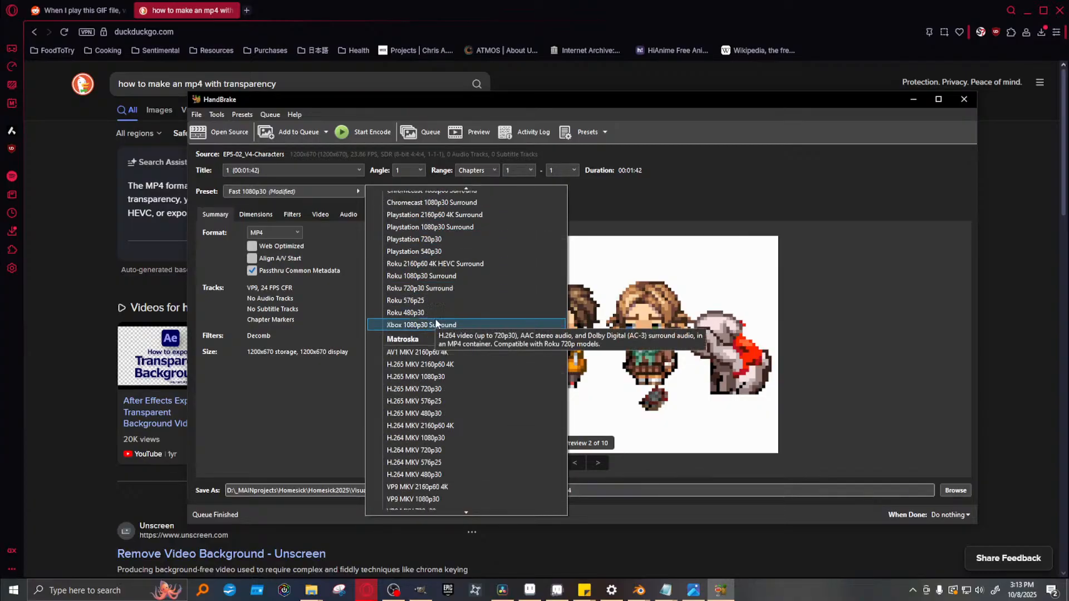
scroll(436, 323, down, 3)
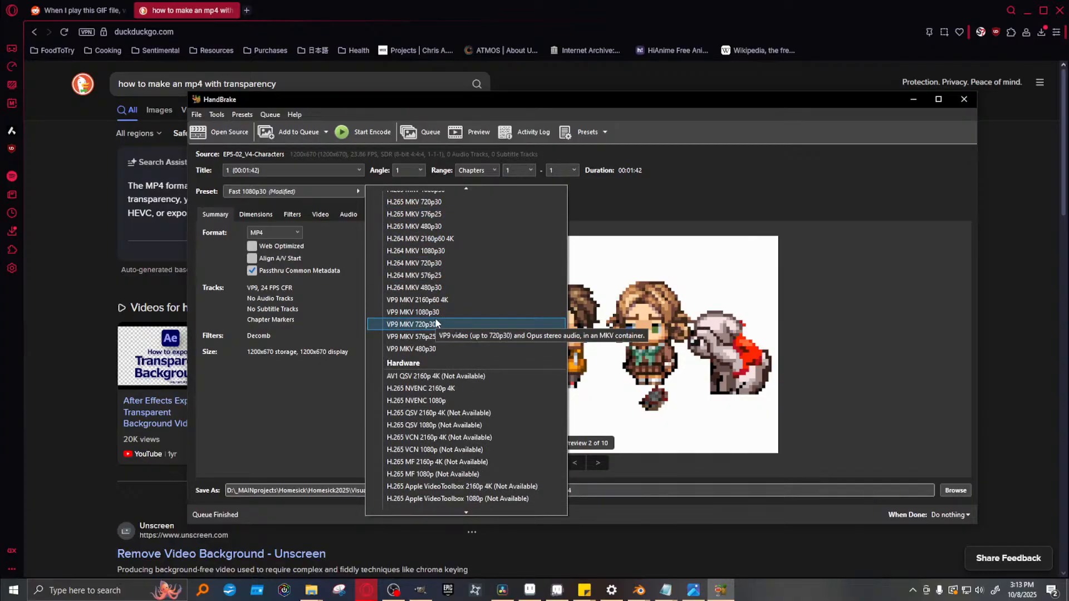
scroll(506, 323, down, 3)
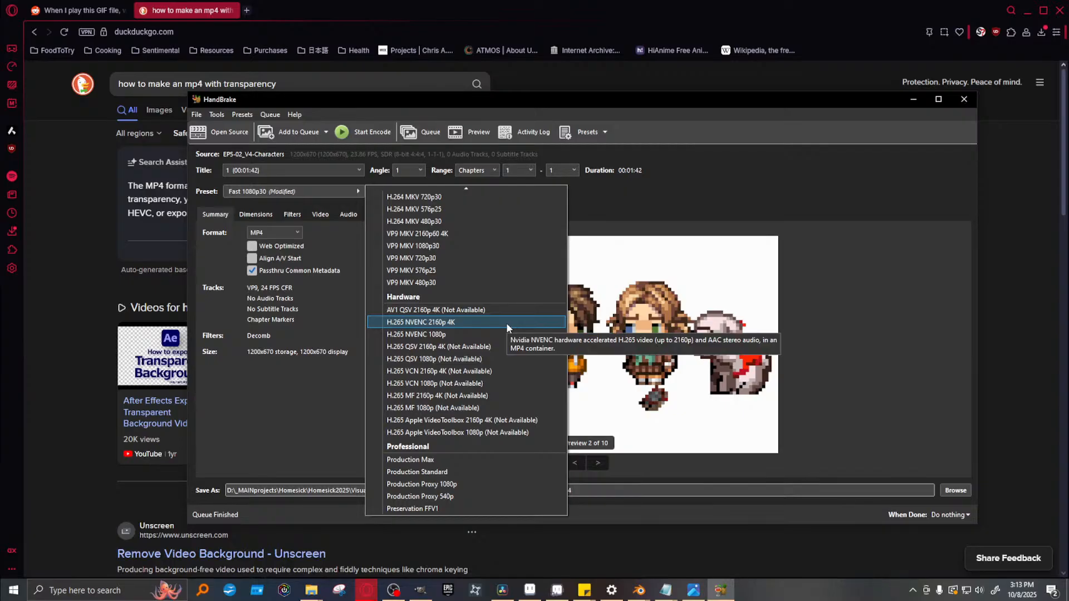
click(717, 115)
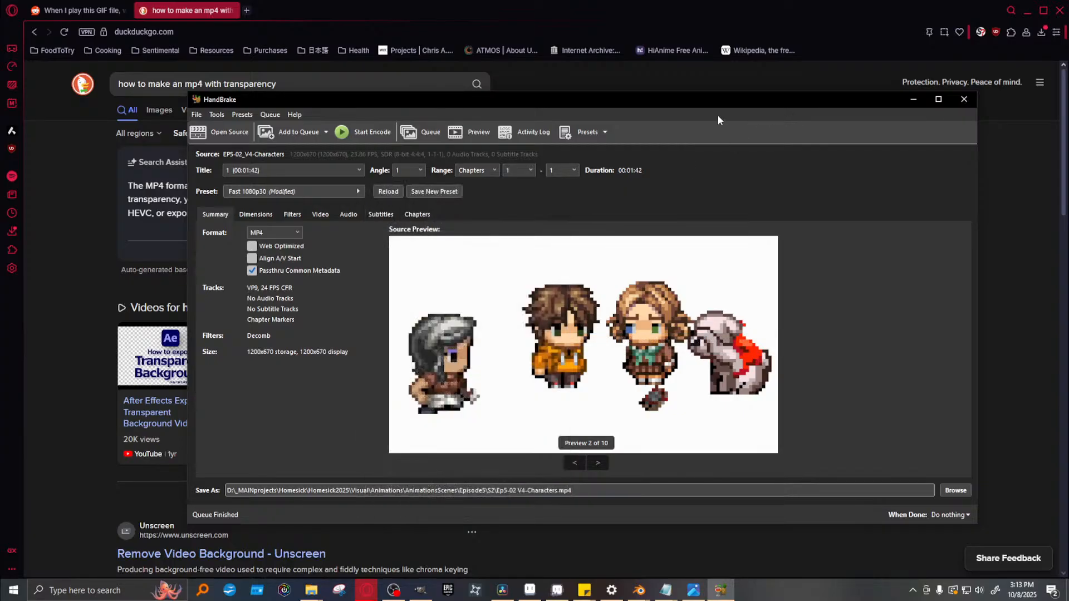
Review the chapter, subtitle, audio and video settings and the available video encoders, keeping VP9
click(423, 216)
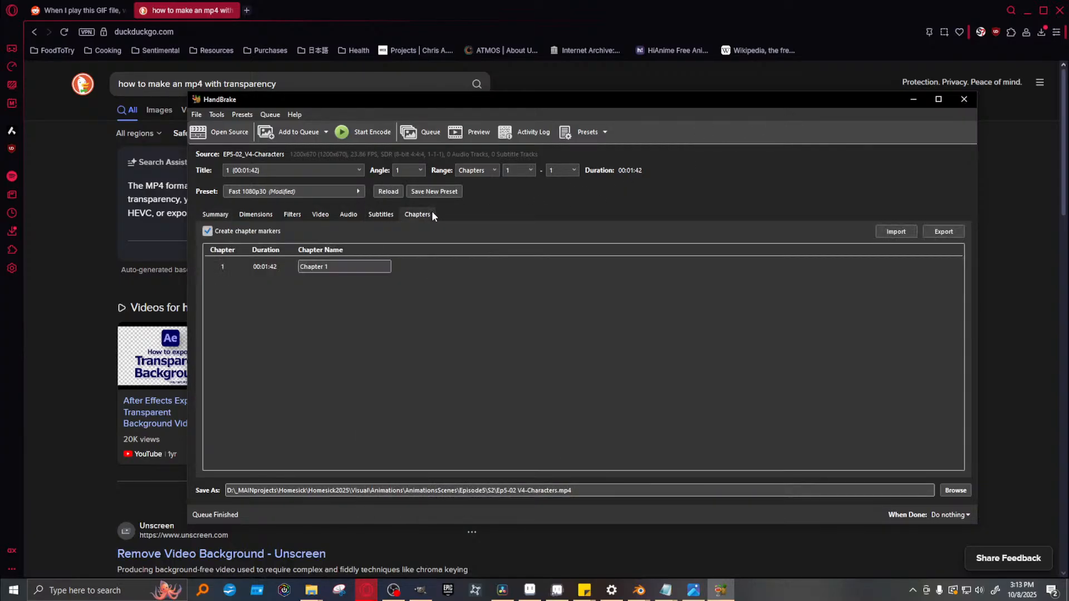
click(381, 215)
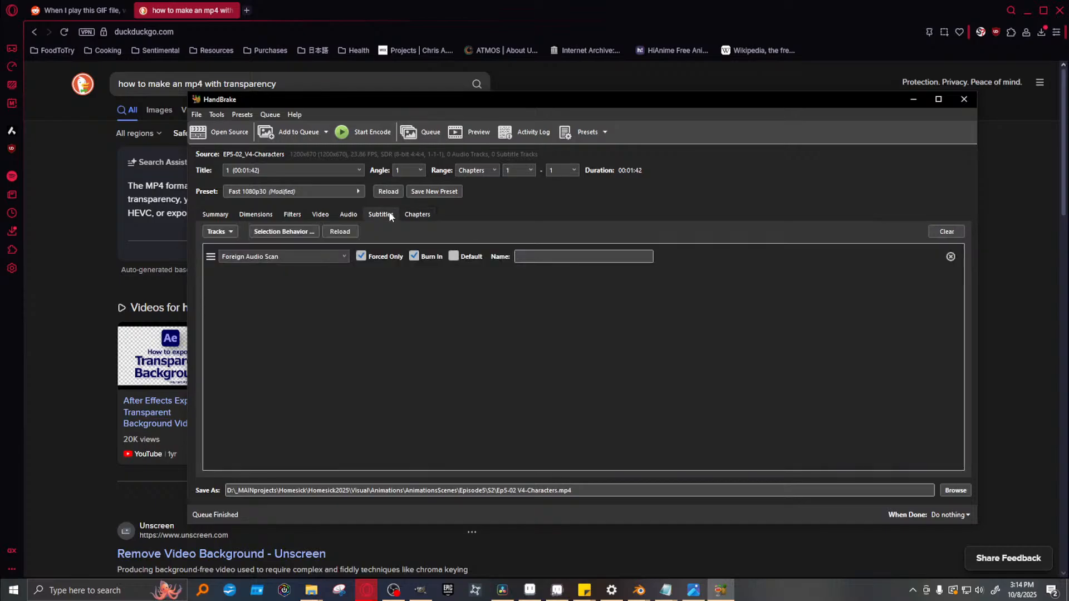
click(348, 215)
click(322, 215)
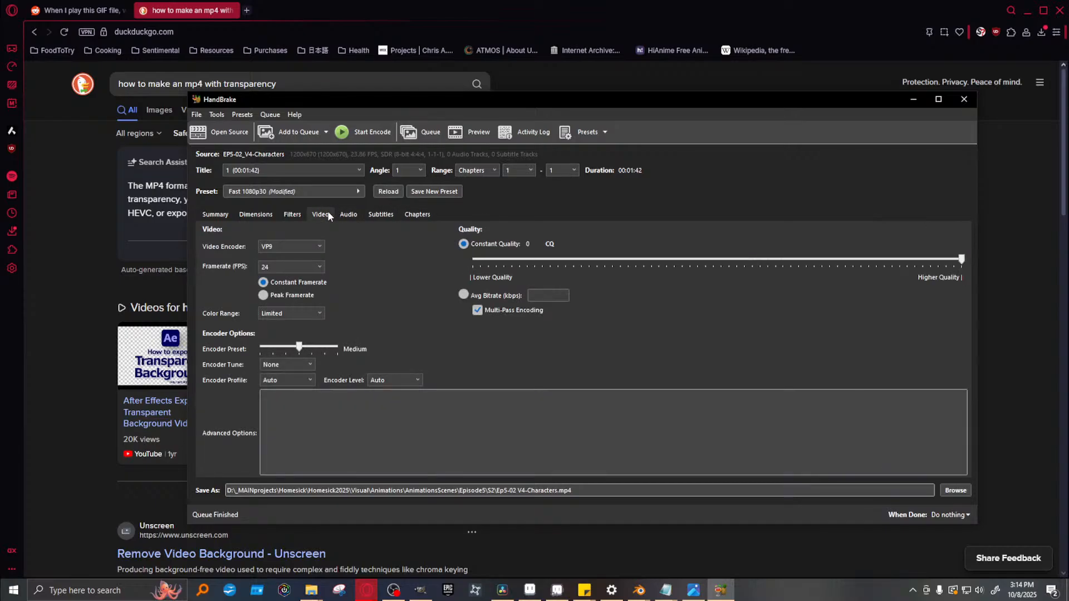
click(286, 247)
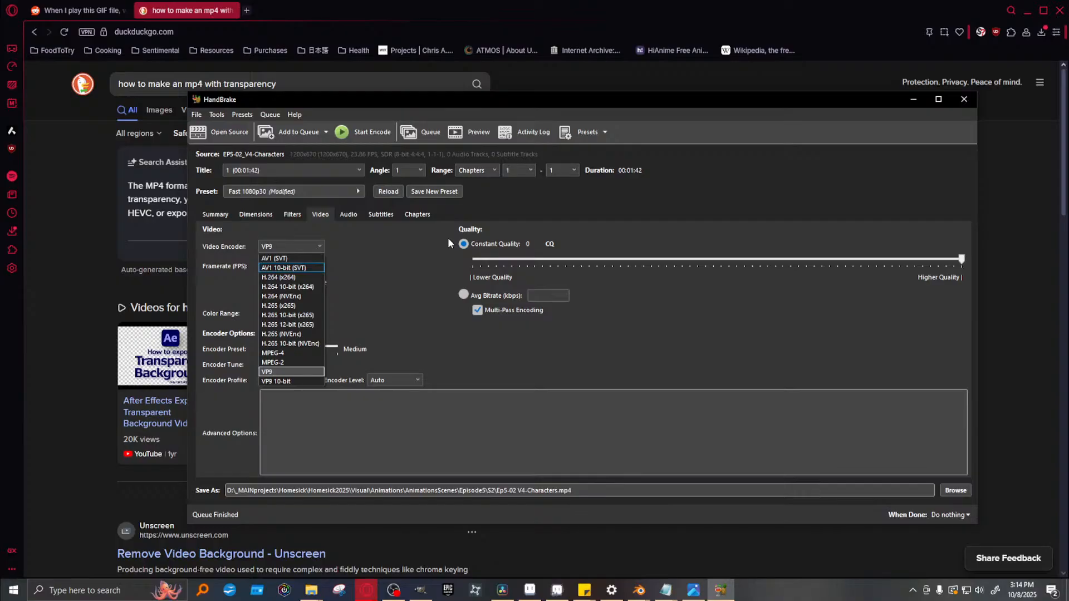
click(350, 243)
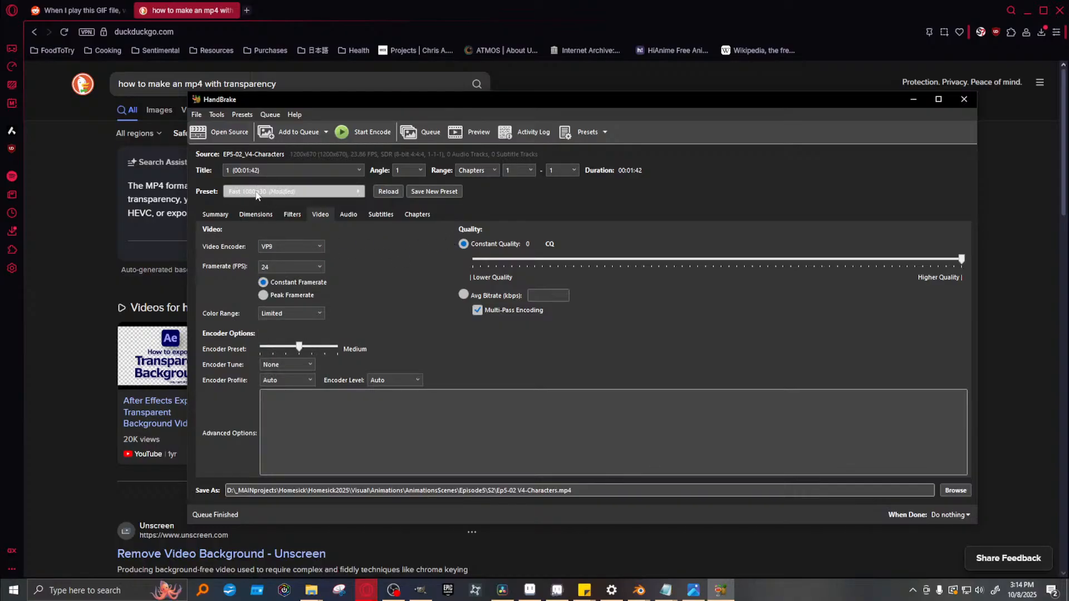
Check the available output formats and the Tools, Presets and Queue commands, keeping MP4
click(209, 215)
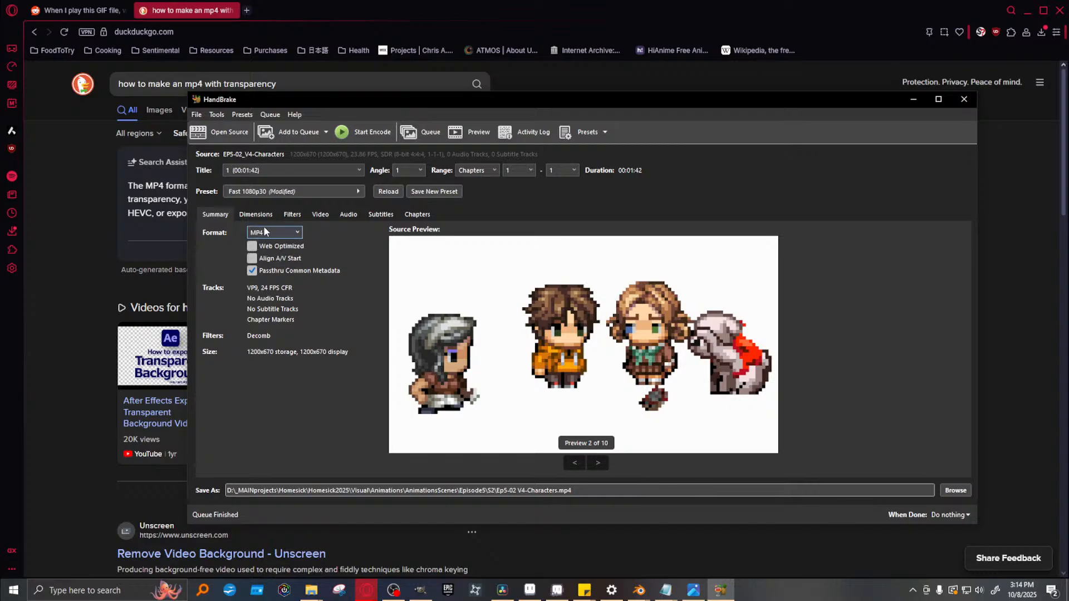
click(283, 235)
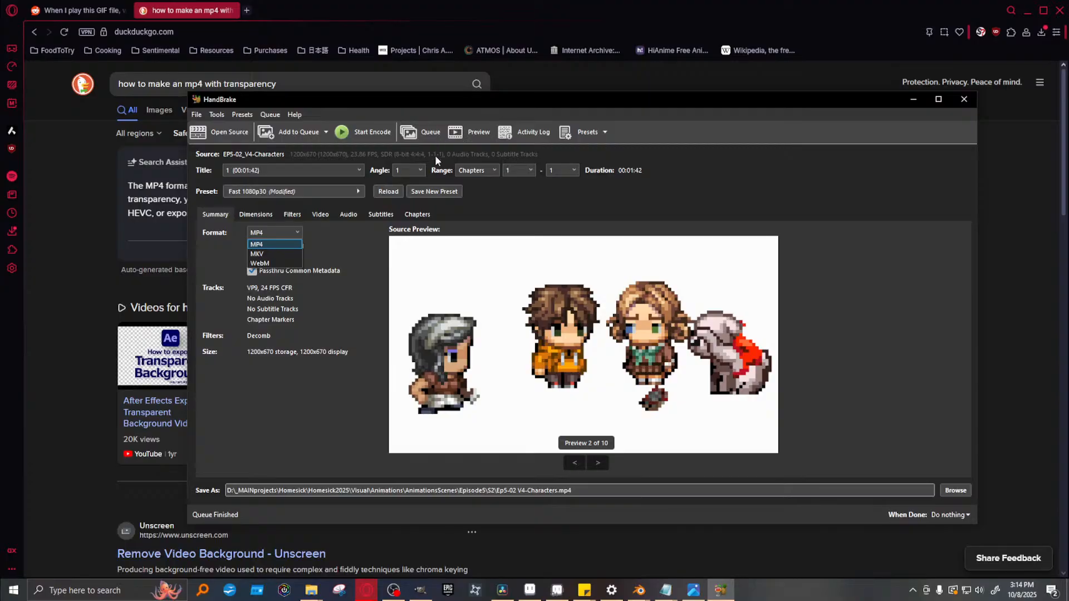
click(509, 198)
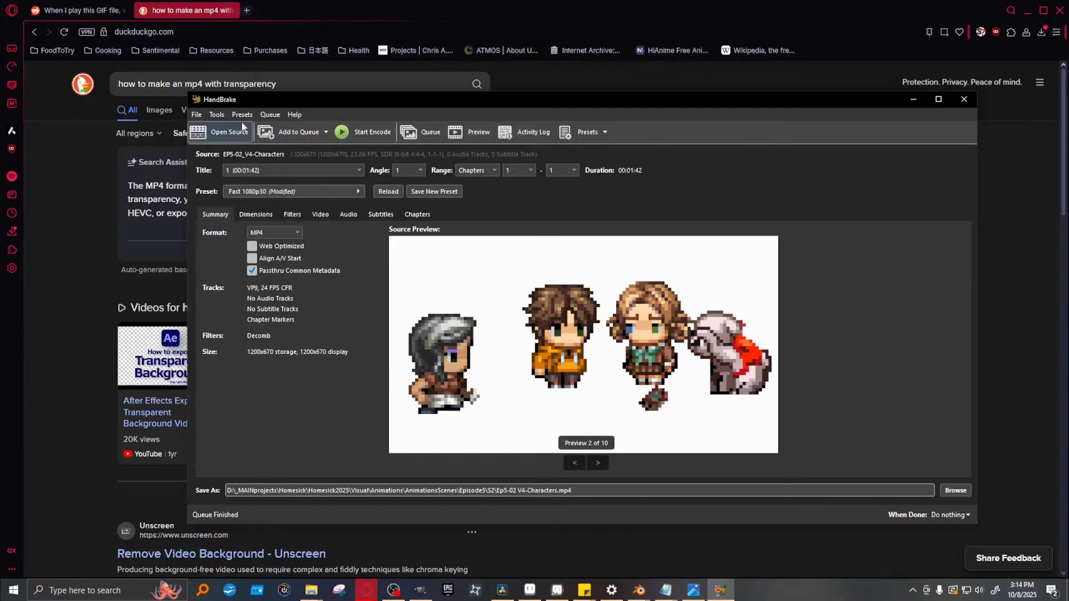
click(216, 115)
mouse_move(248, 114)
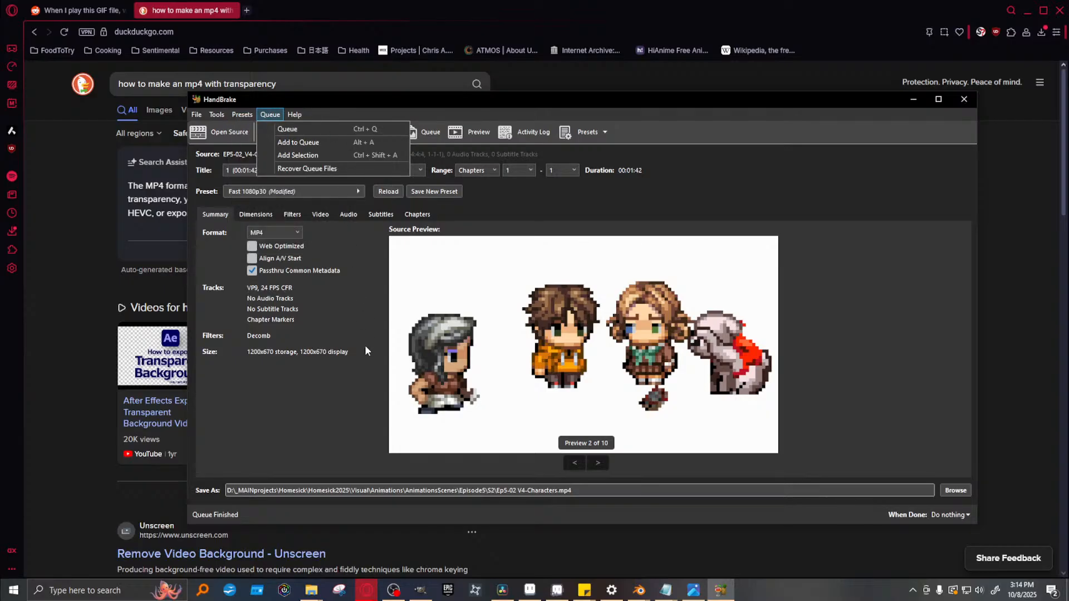
click(288, 421)
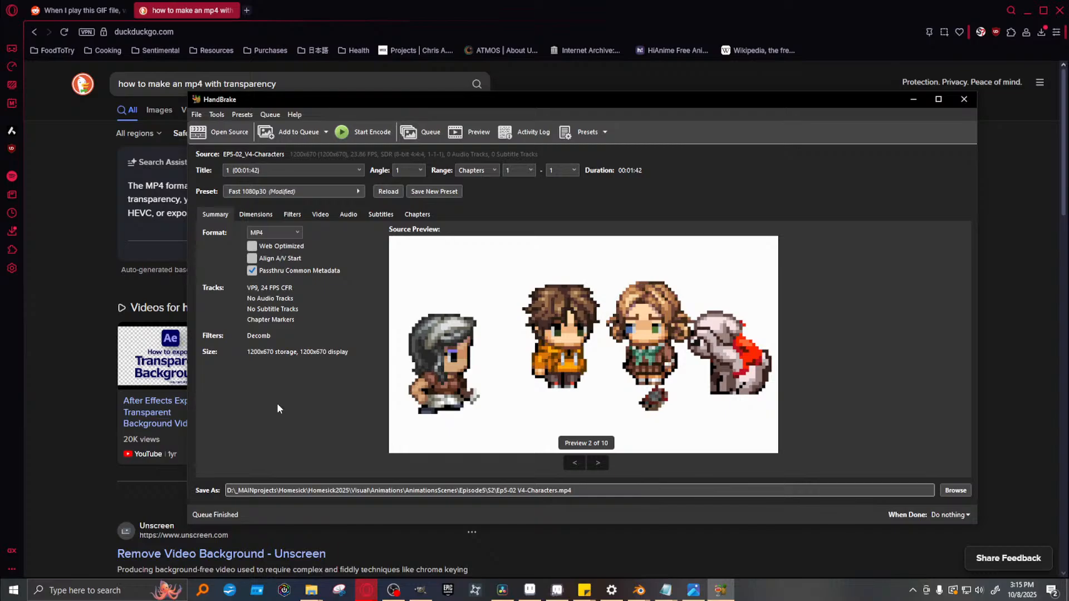
Switch to Aseprite and examine the animation export settings and output file options, leaving without exporting
click(529, 590)
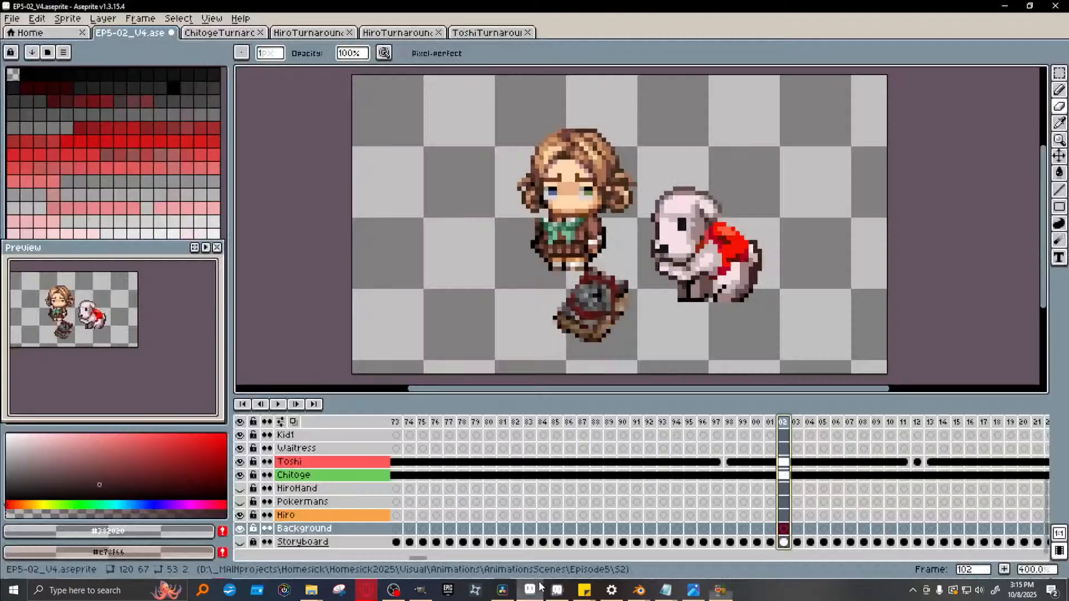
click(37, 19)
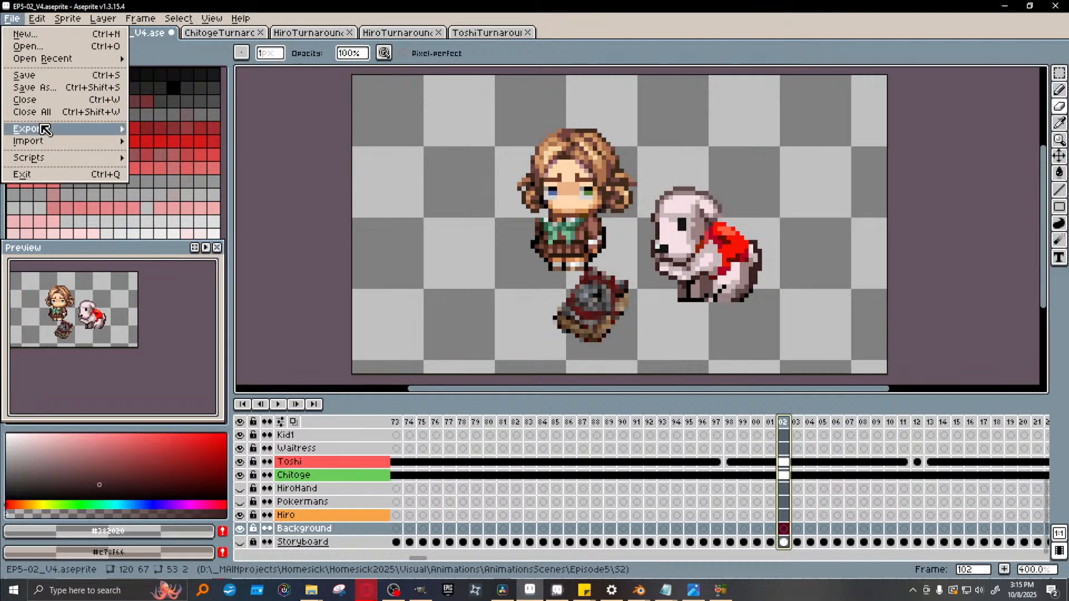
mouse_move(45, 129)
click(167, 129)
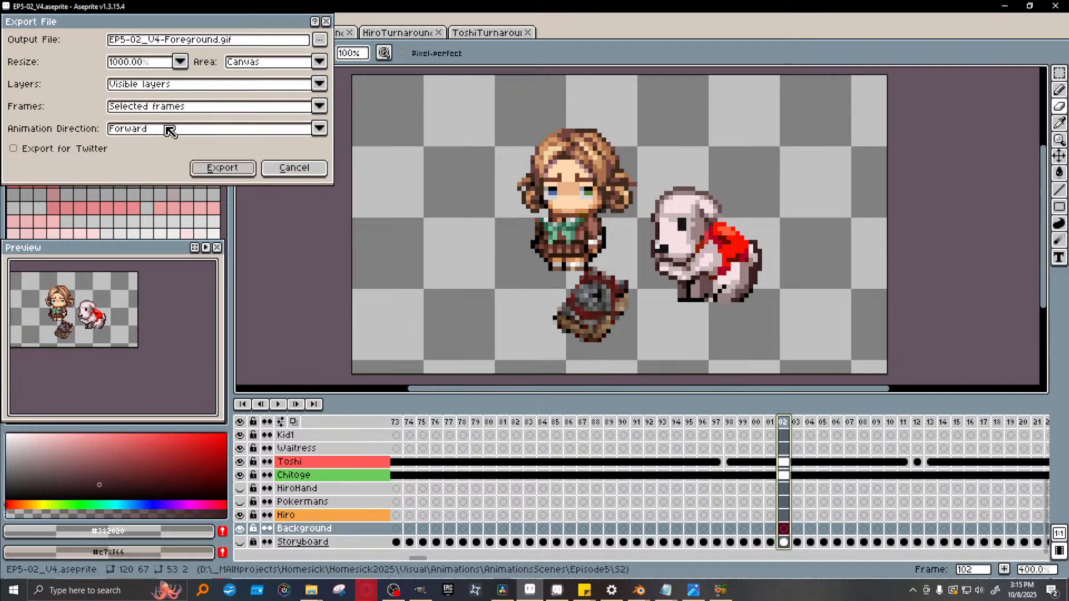
click(319, 40)
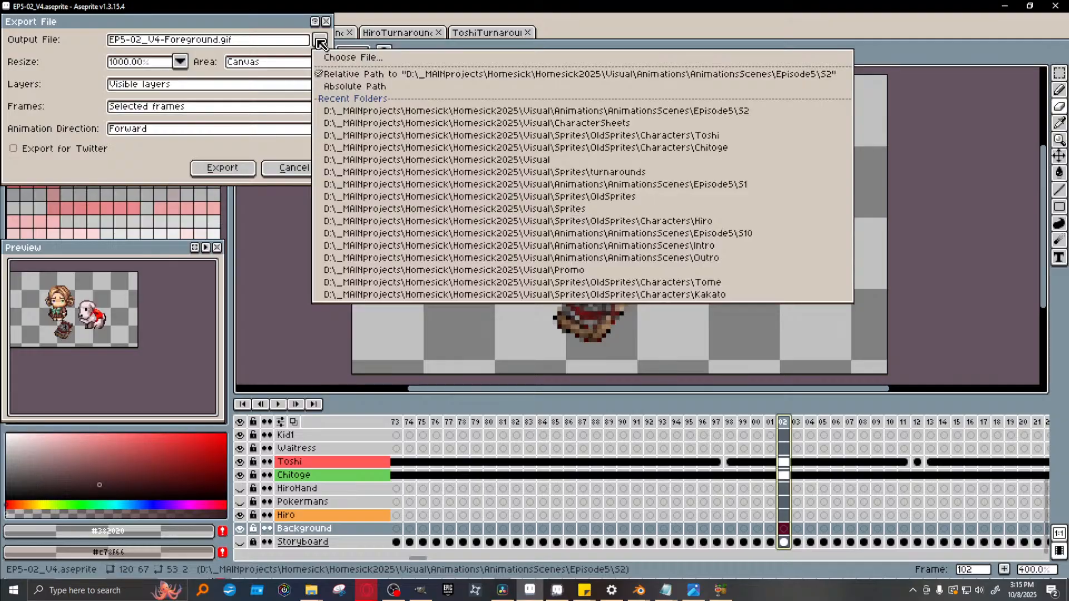
click(76, 92)
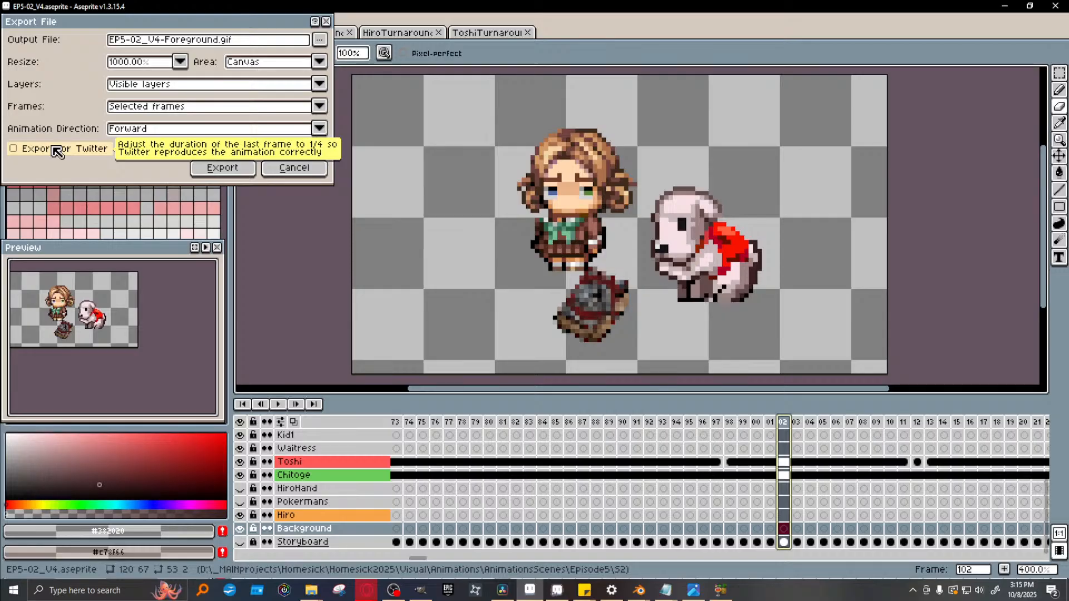
click(327, 23)
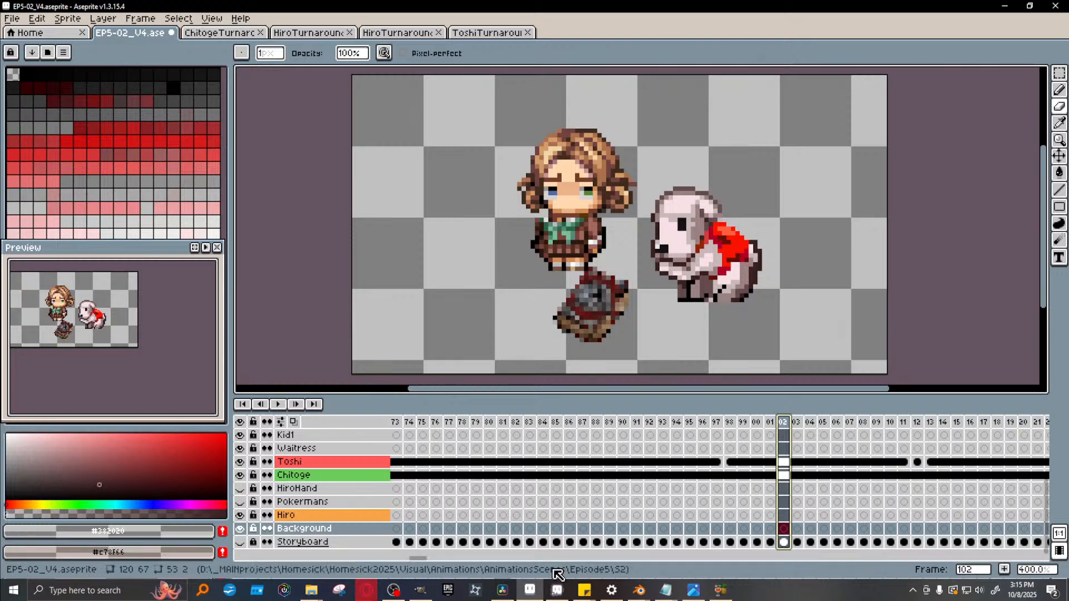
Switch to DaVinci Resolve, return to HandBrake, and review its Dimensions and Filters settings
click(509, 594)
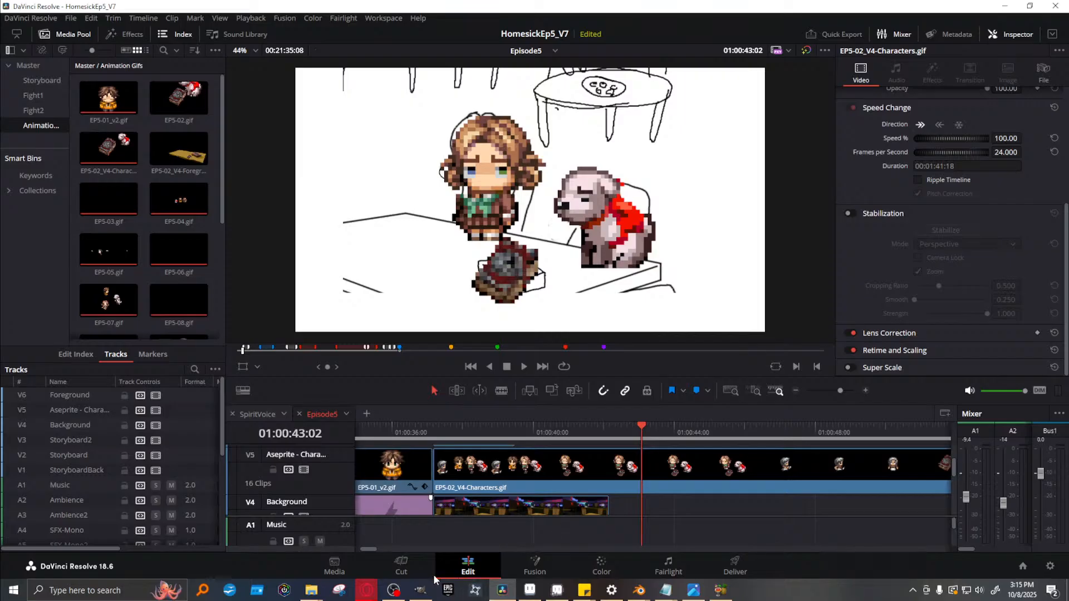
mouse_move(721, 590)
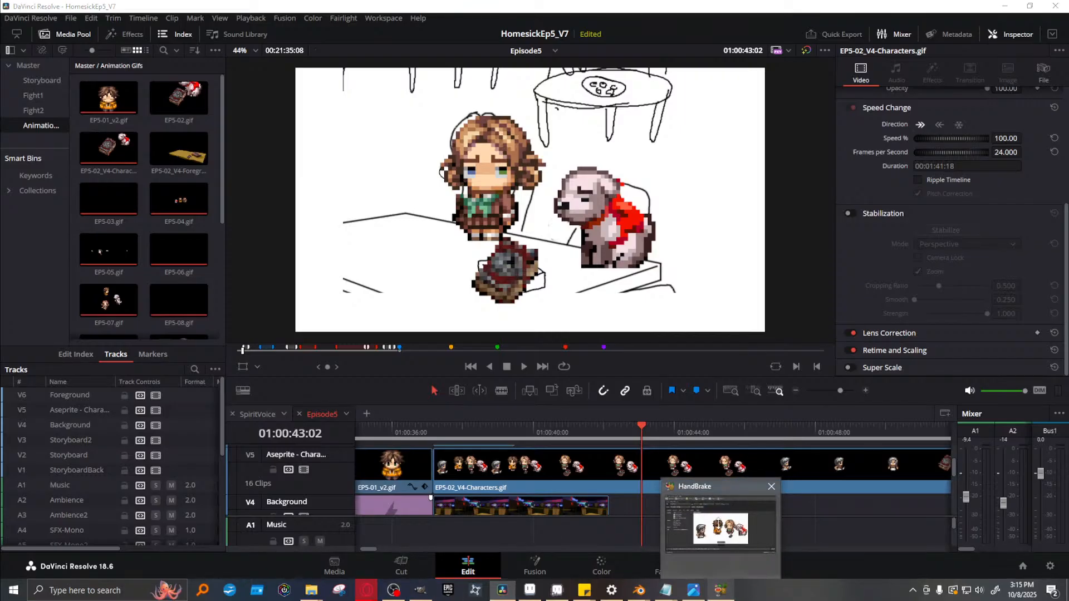
click(720, 524)
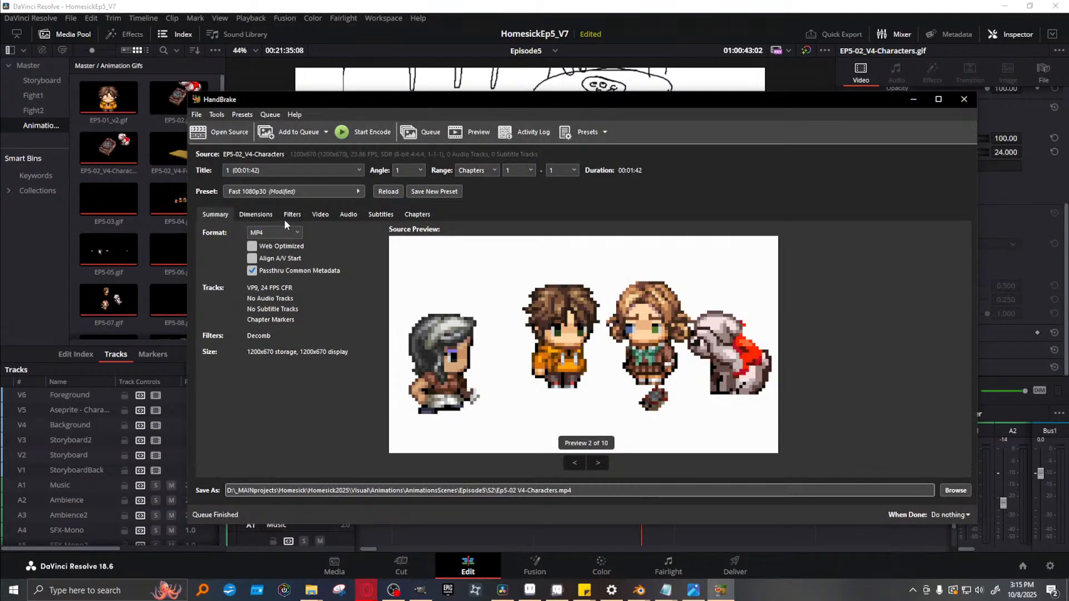
click(251, 220)
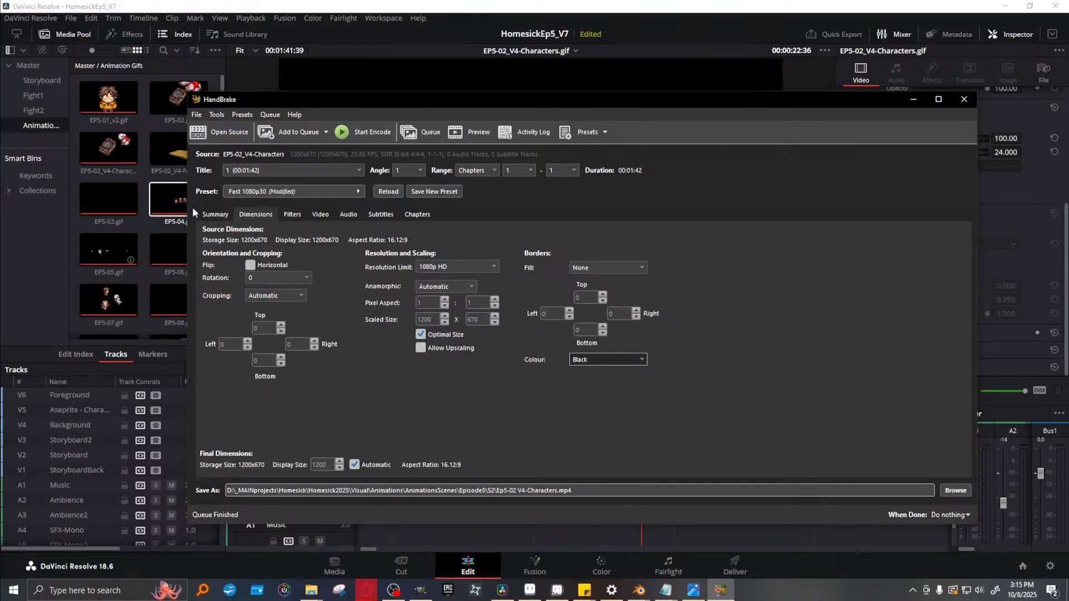
click(294, 215)
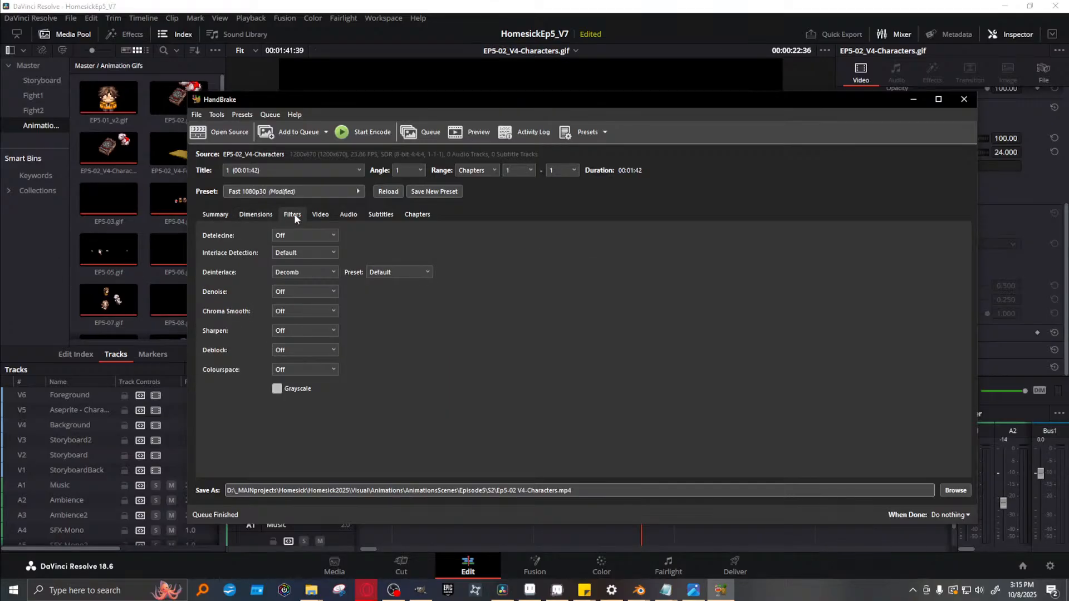
Switch to the web browser and search for "does handbrake export as quicktime"
click(372, 591)
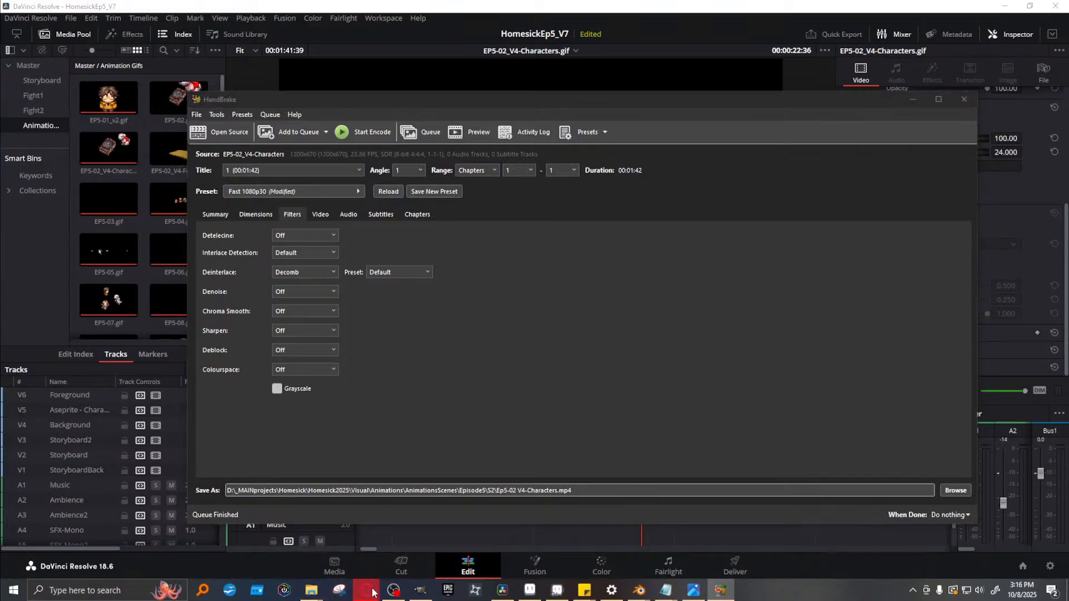
click(680, 551)
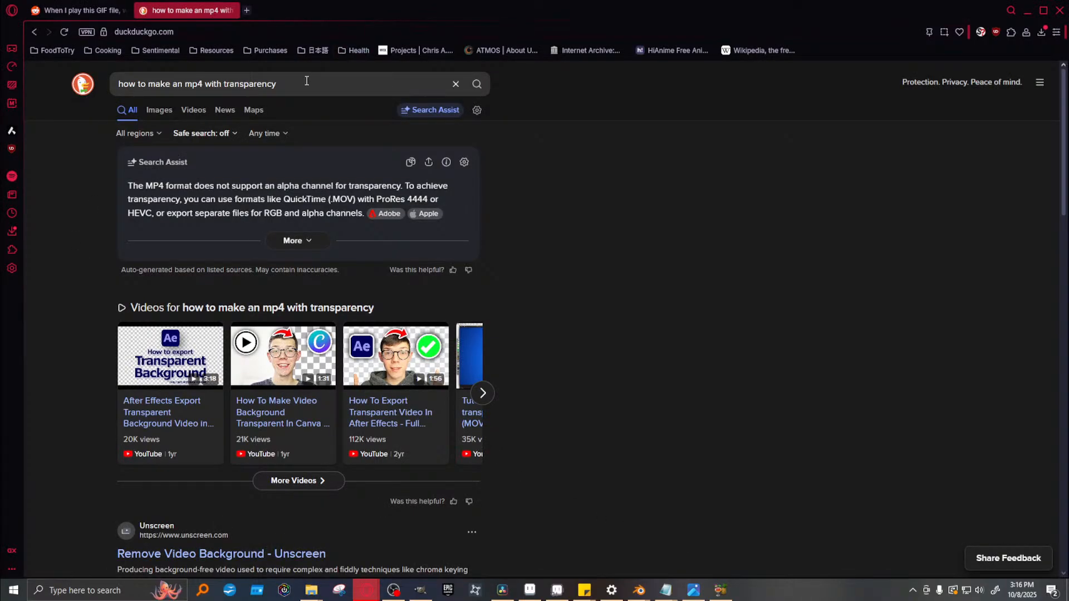
click(334, 86)
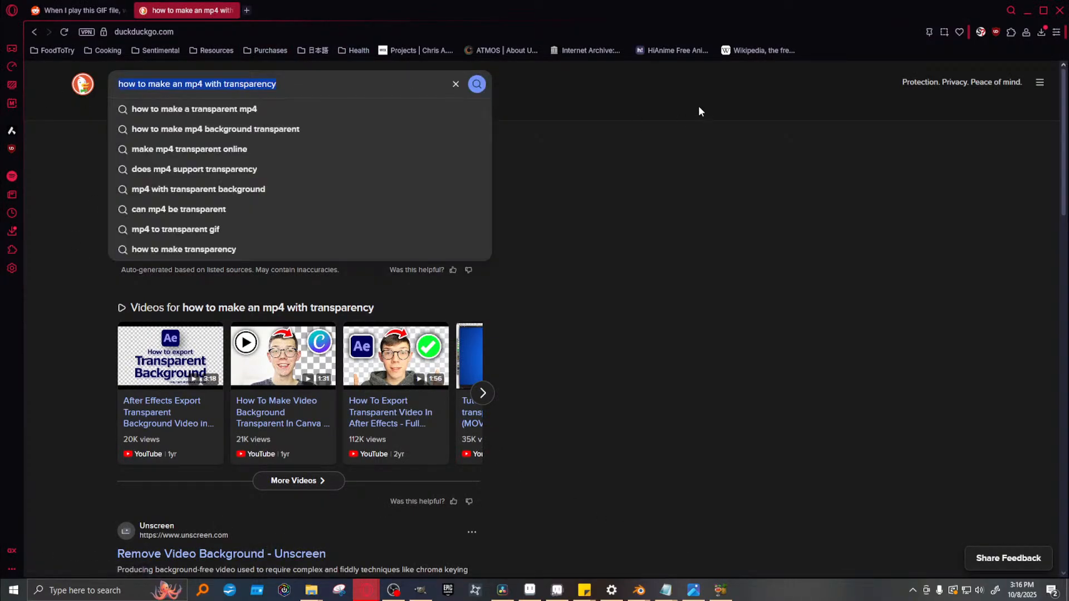
text(does hand)
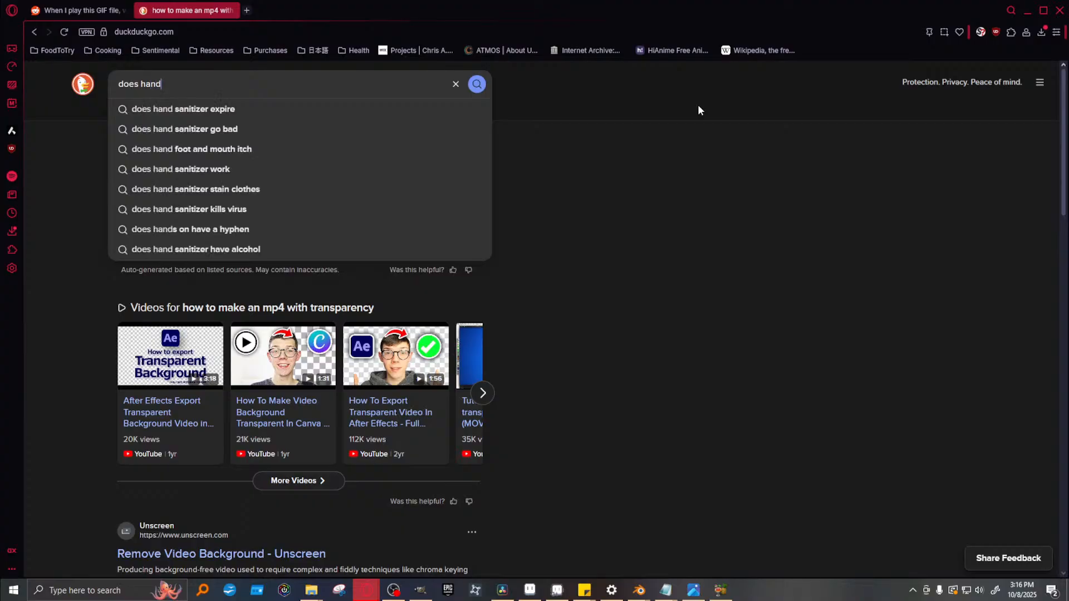
text(brake )
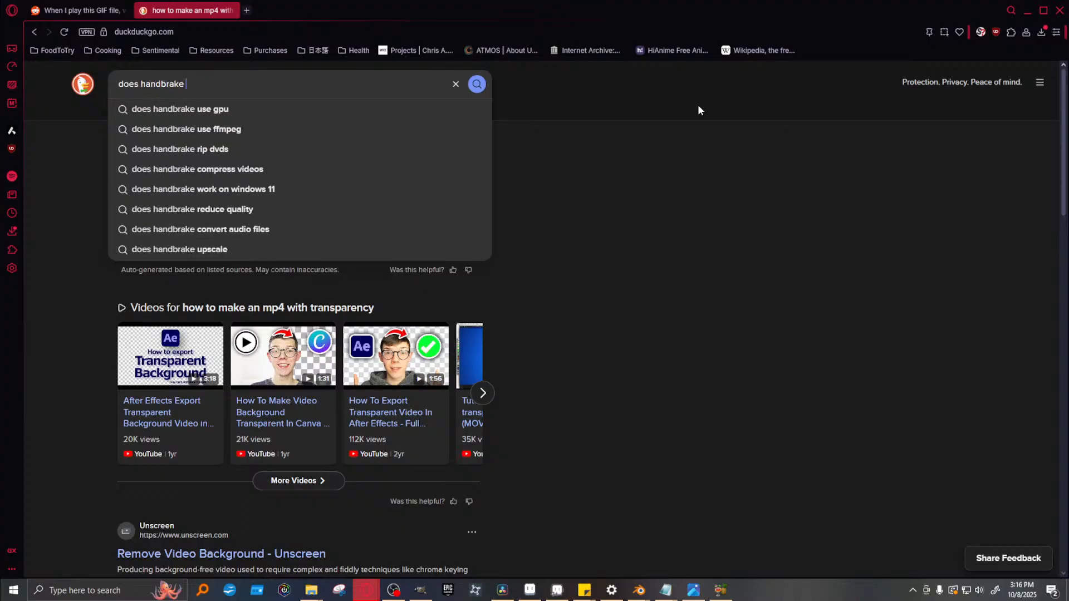
text(export as quicktime)
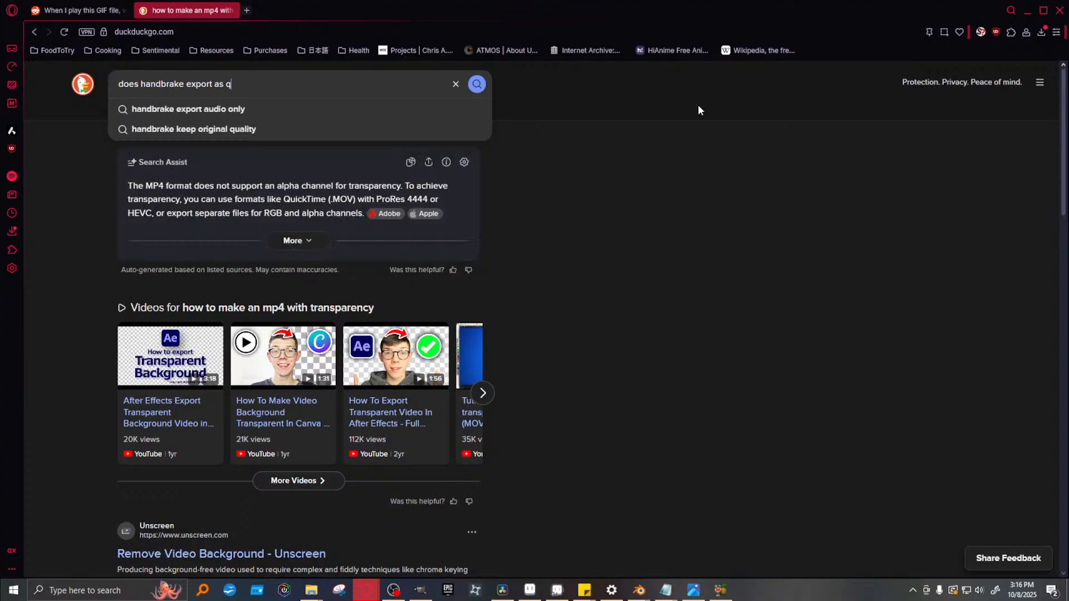
key(Return)
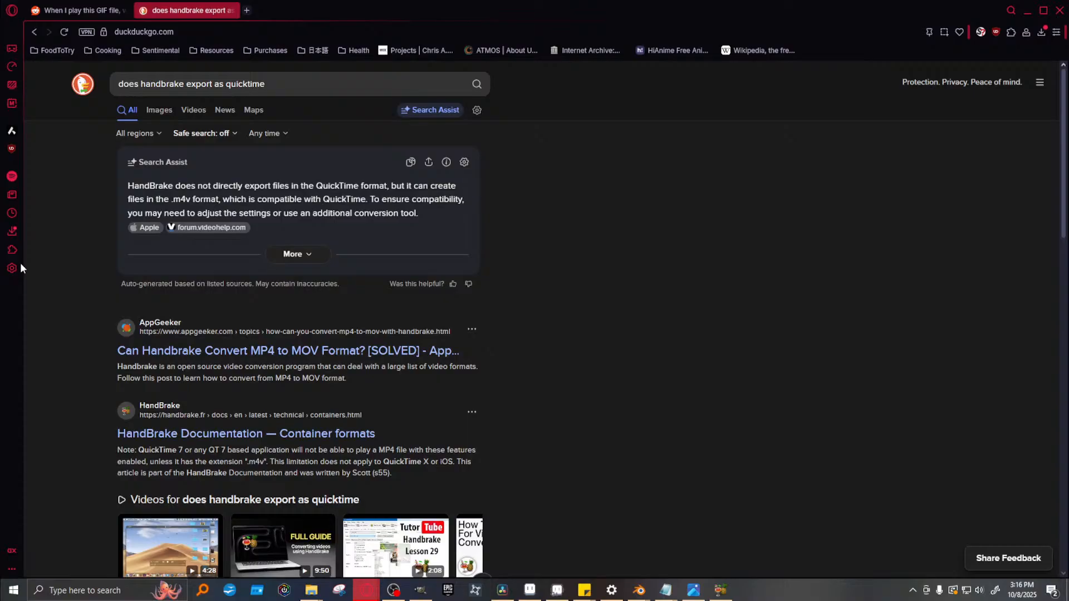
Switch to HandBrake and set the output format of EP5-02_V4-Characters to MKV
click(723, 590)
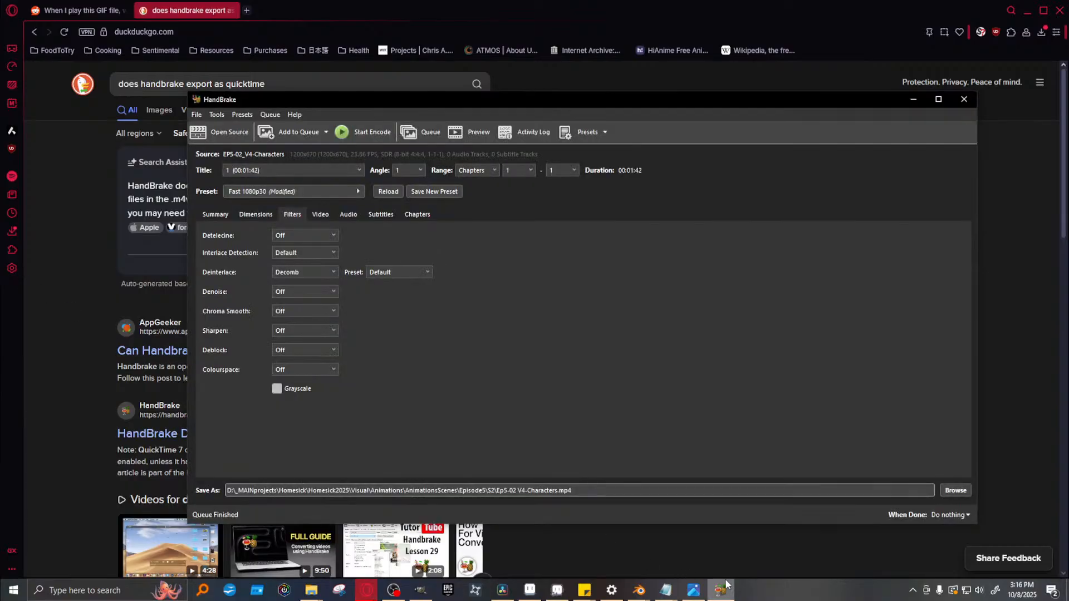
click(212, 214)
click(271, 232)
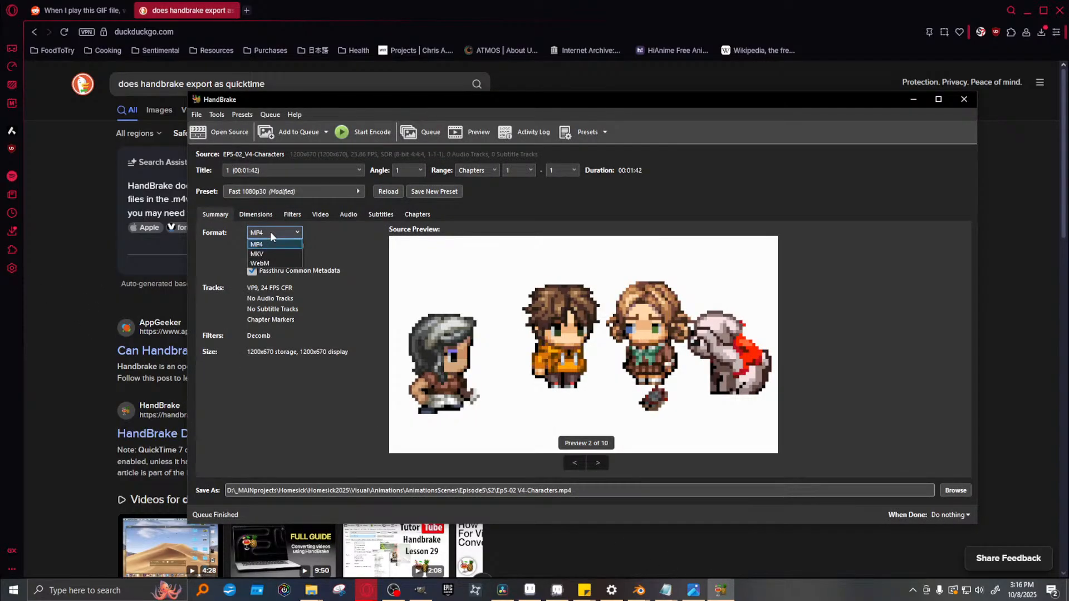
click(275, 254)
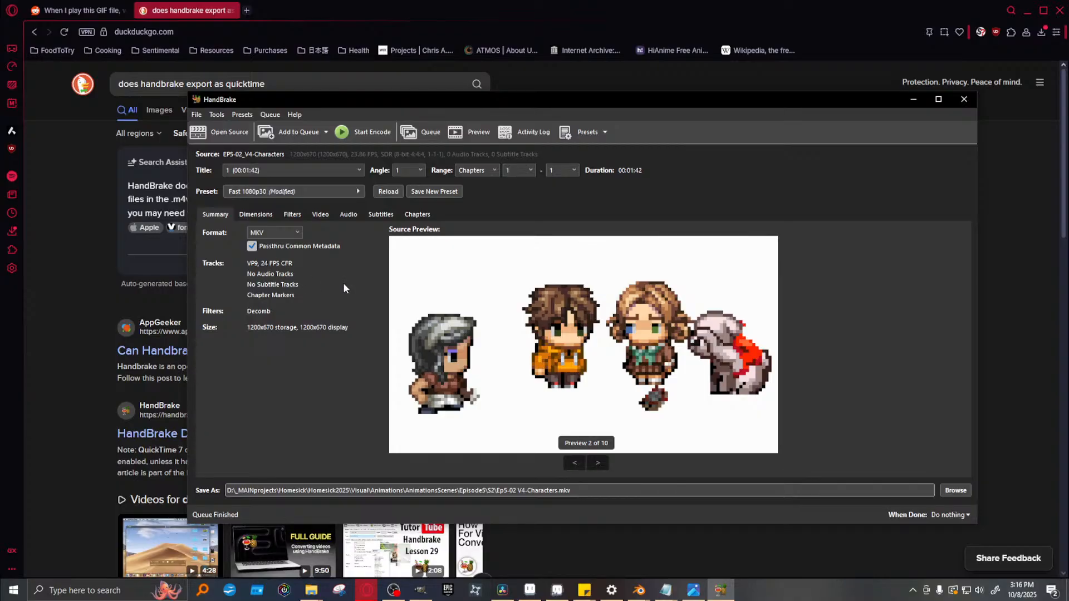
Check the video encoders available for MKV, keeping VP9, and return to the output summary
click(325, 215)
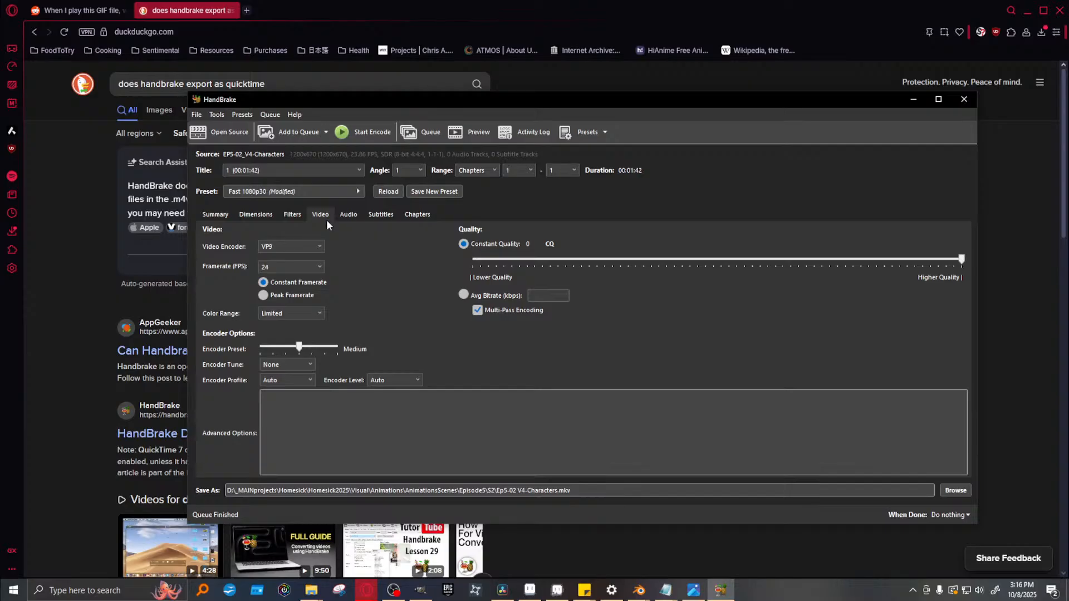
click(304, 249)
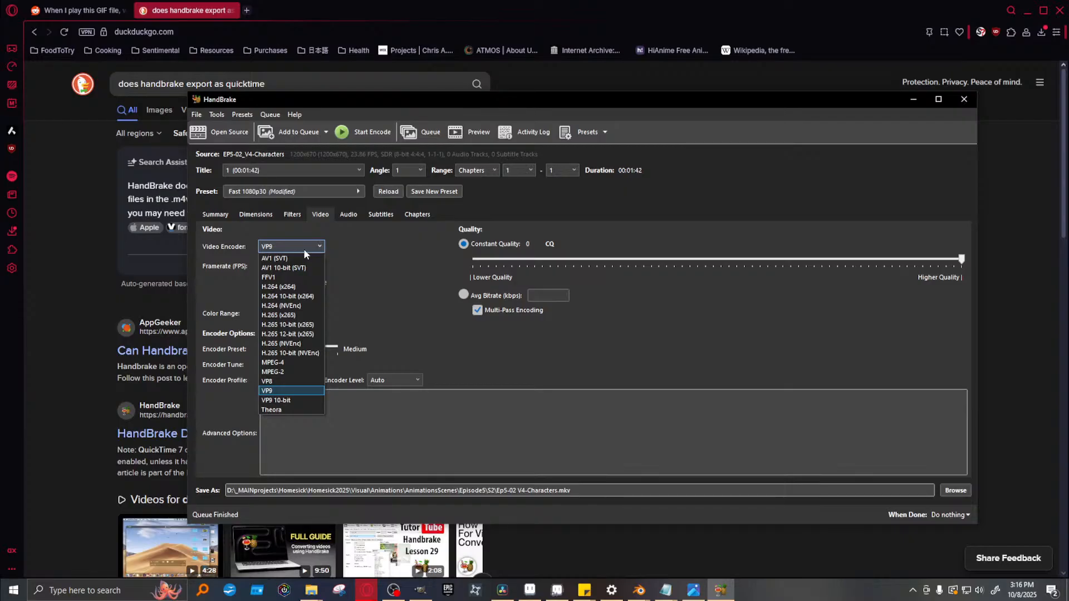
click(214, 215)
click(214, 215)
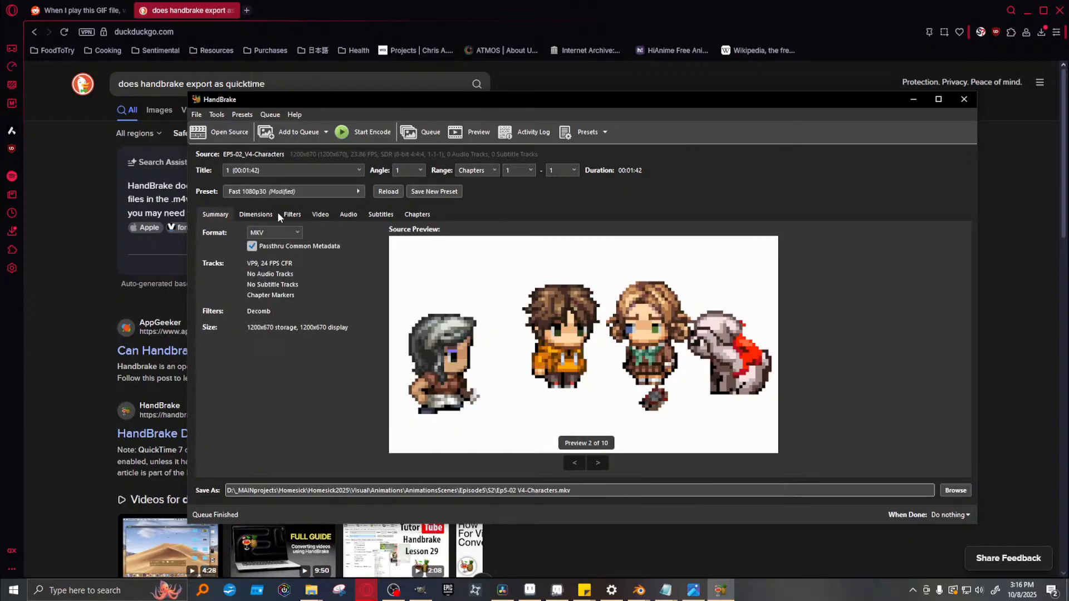
Look through the full list of encoding presets for a suitable output type, keeping the modified Fast 1080p30 preset
click(323, 194)
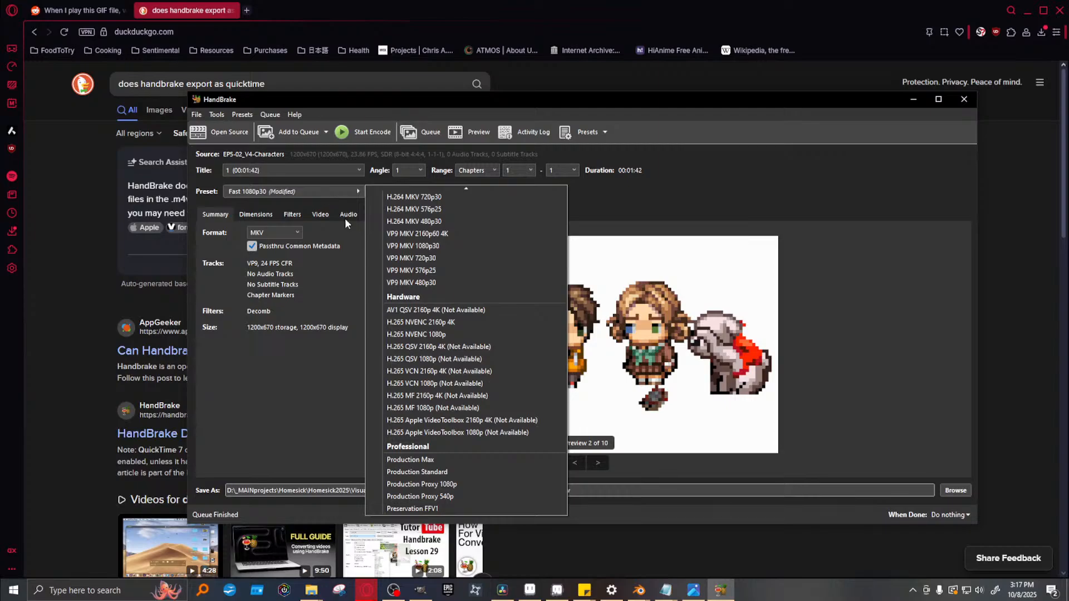
scroll(471, 374, up, 1)
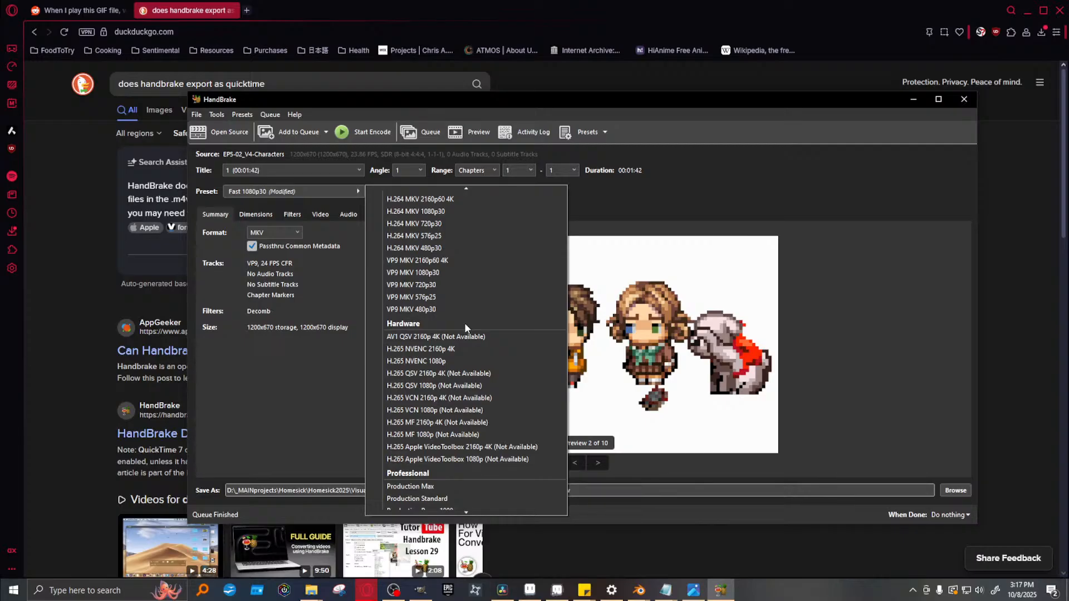
scroll(463, 322, up, 8)
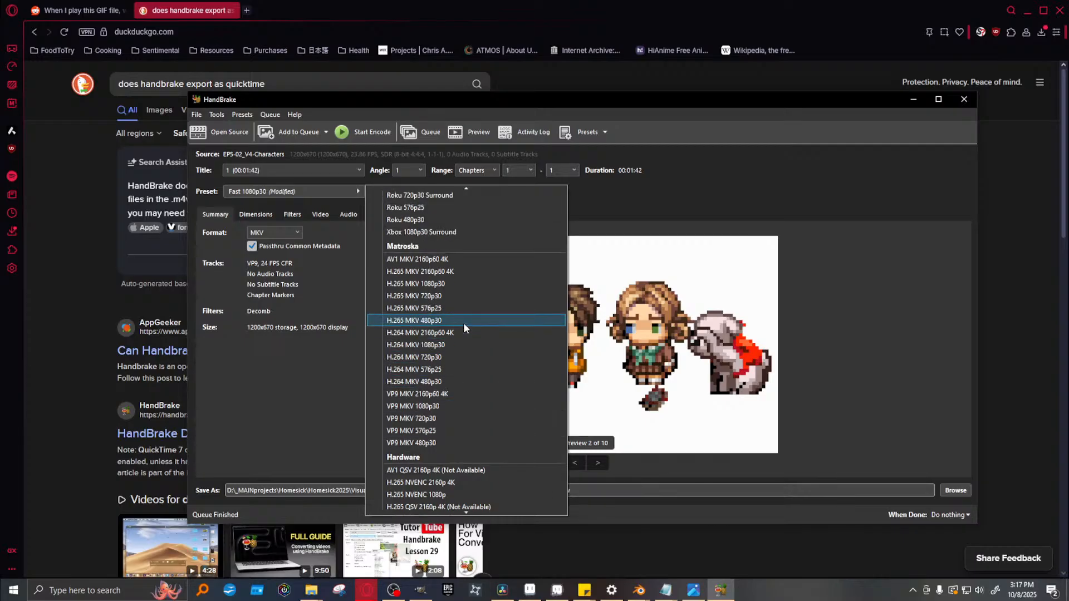
scroll(463, 327, up, 12)
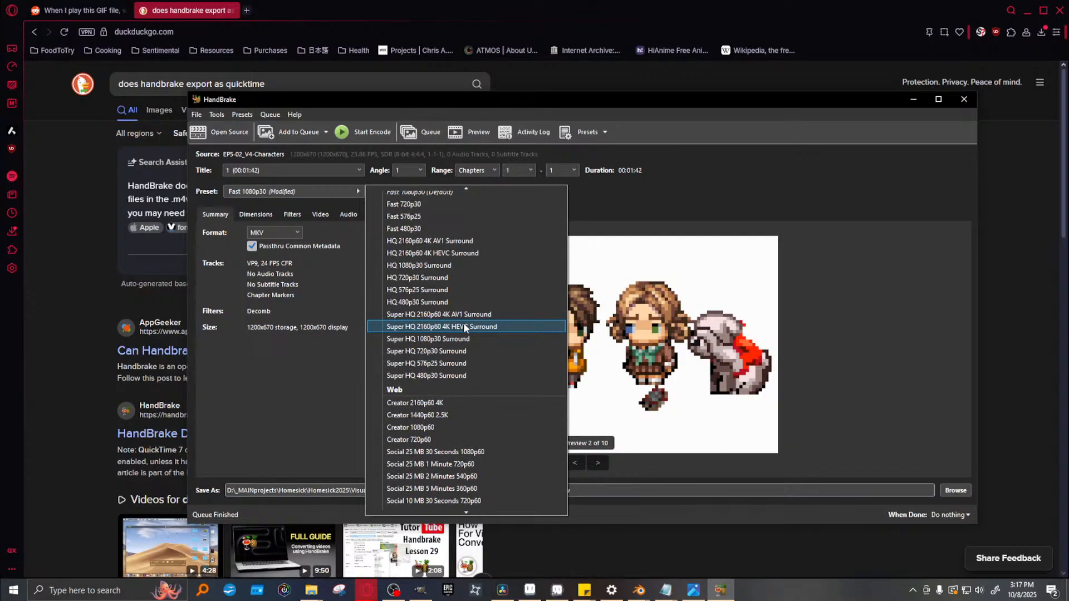
scroll(464, 327, up, 3)
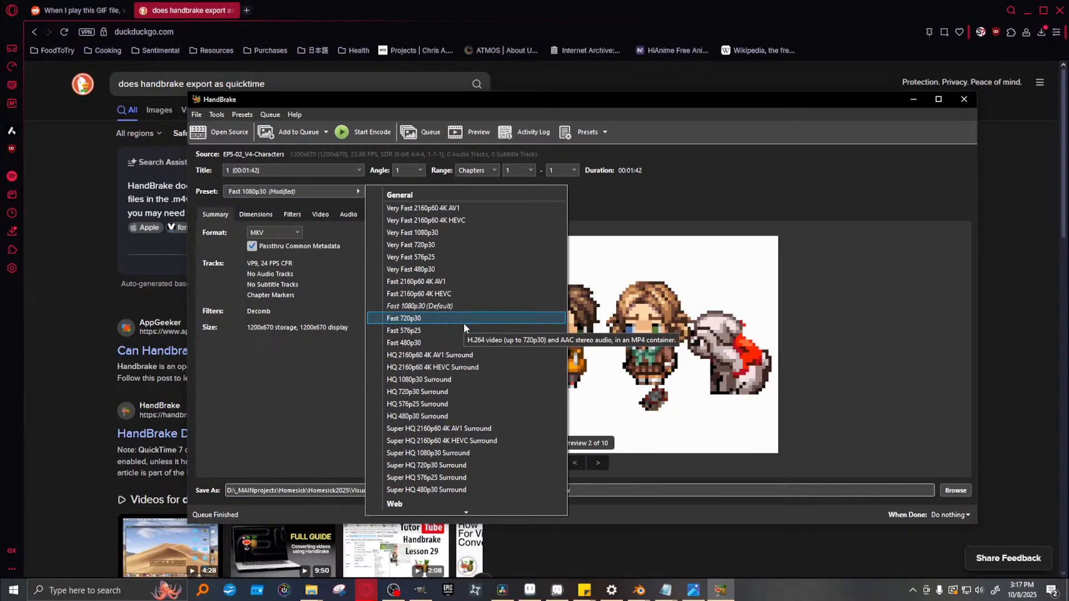
scroll(463, 322, down, 1)
scroll(483, 382, down, 8)
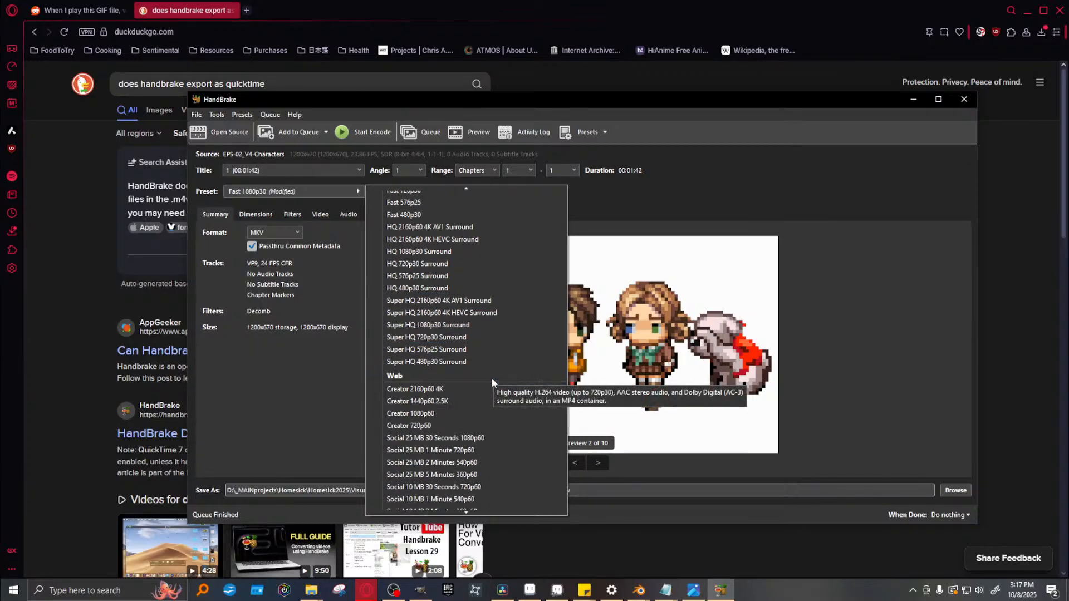
scroll(486, 388, down, 7)
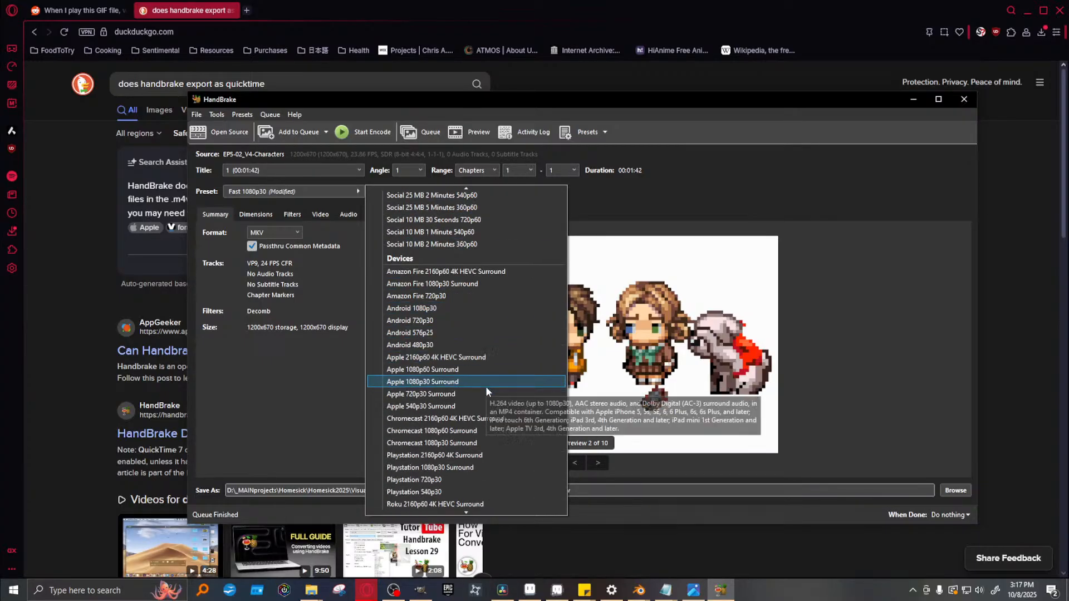
scroll(437, 429, down, 7)
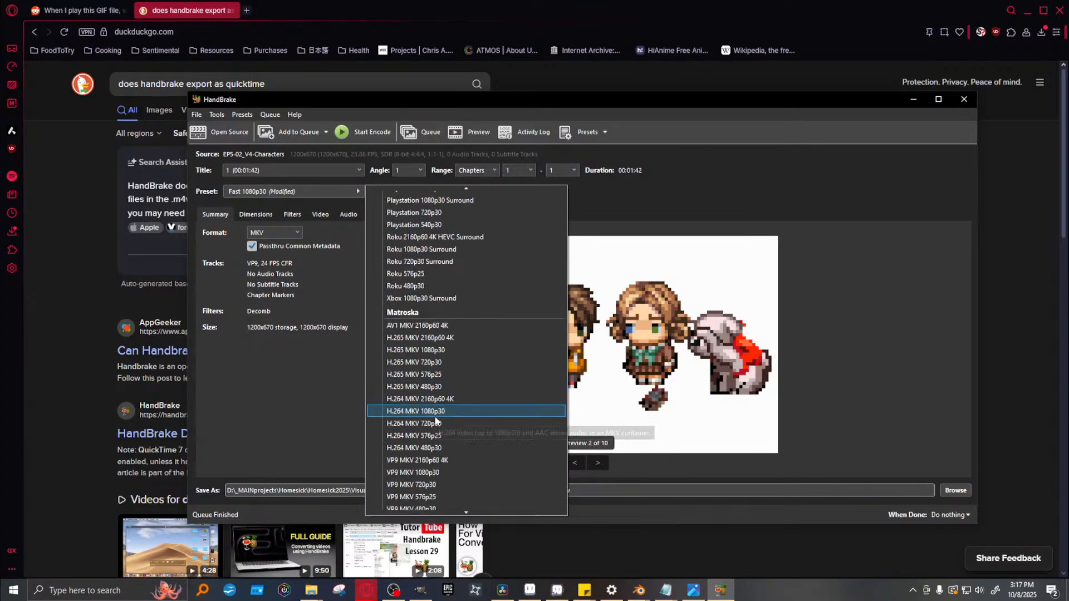
scroll(433, 374, down, 1)
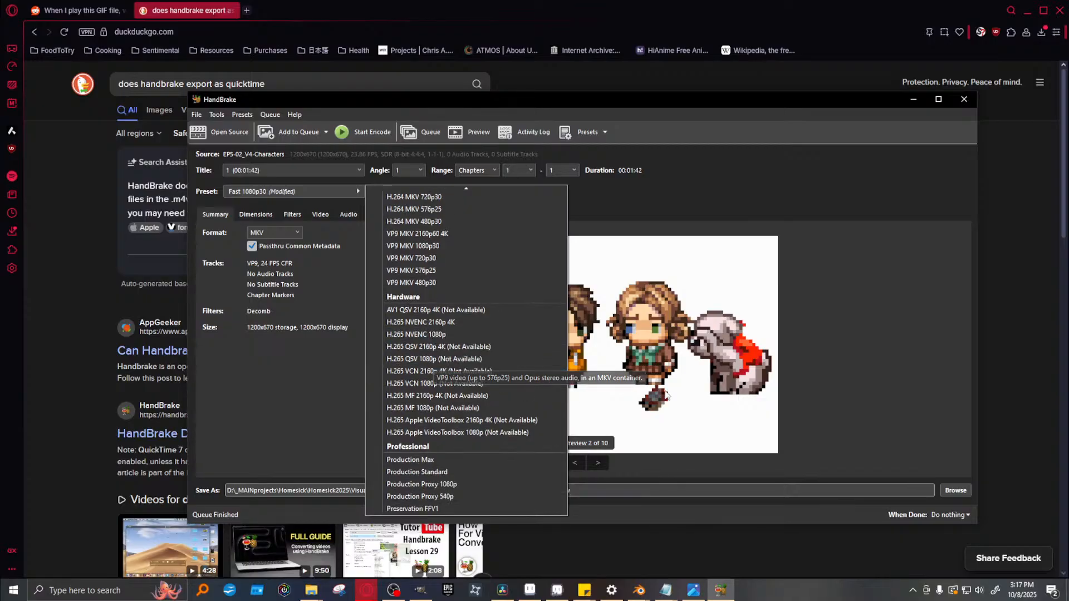
scroll(454, 384, up, 8)
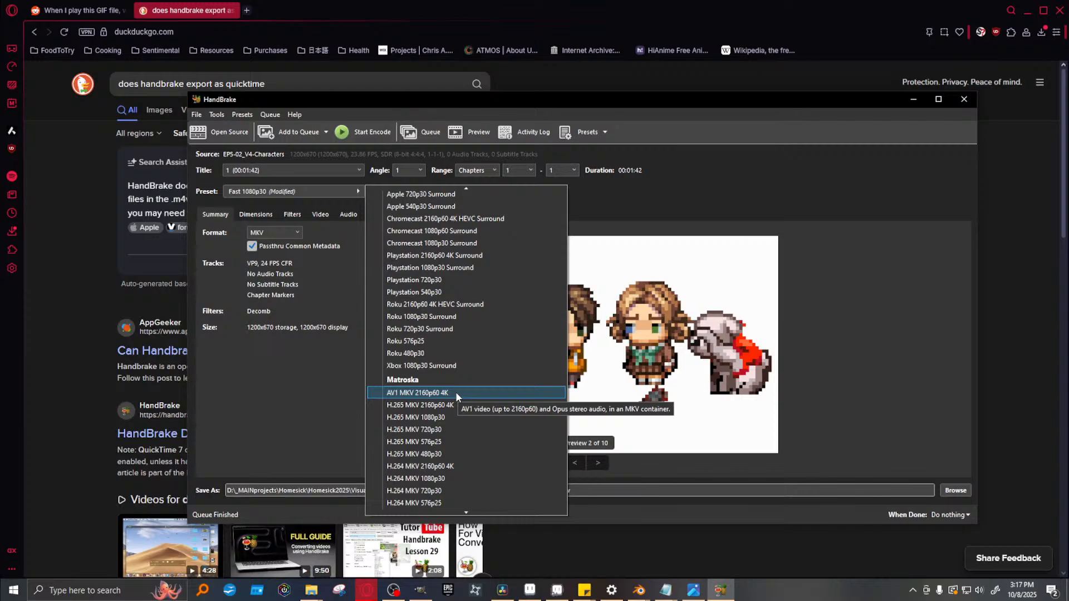
scroll(454, 397, down, 4)
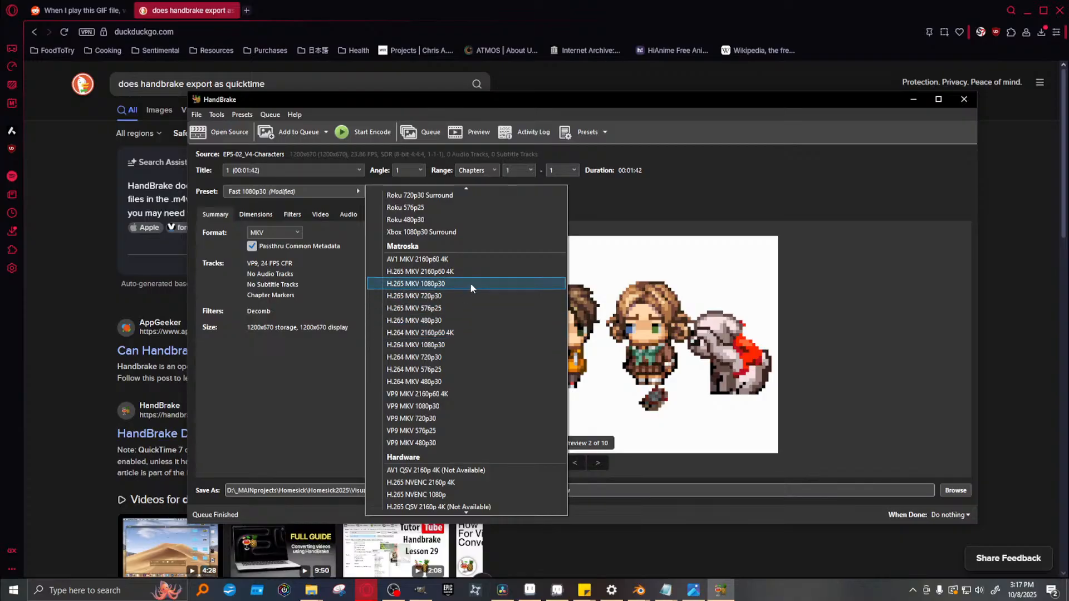
scroll(461, 310, up, 6)
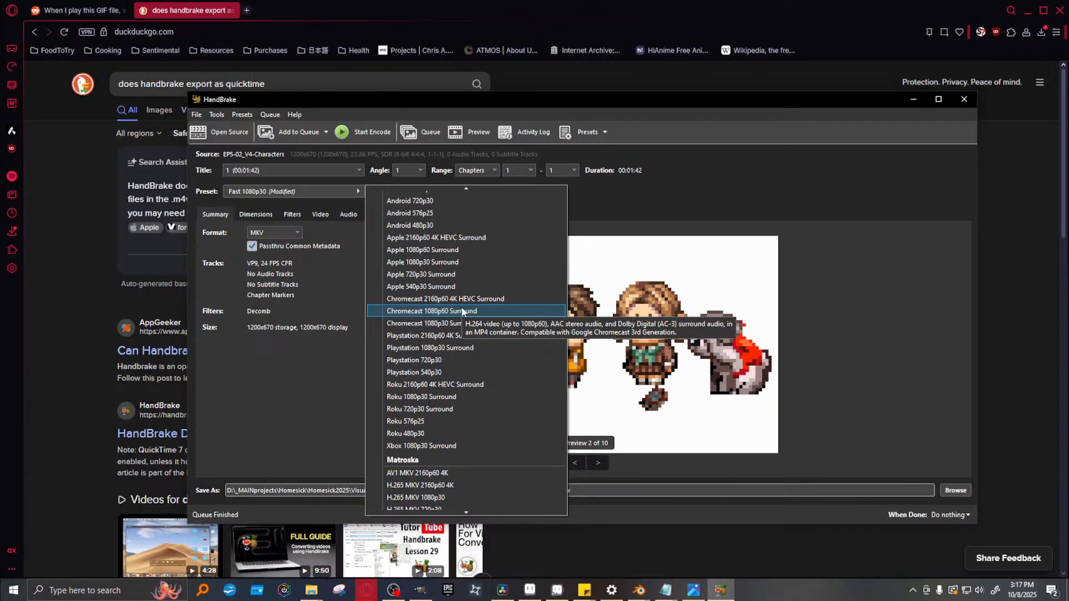
scroll(461, 311, up, 3)
scroll(461, 311, up, 2)
scroll(462, 311, up, 2)
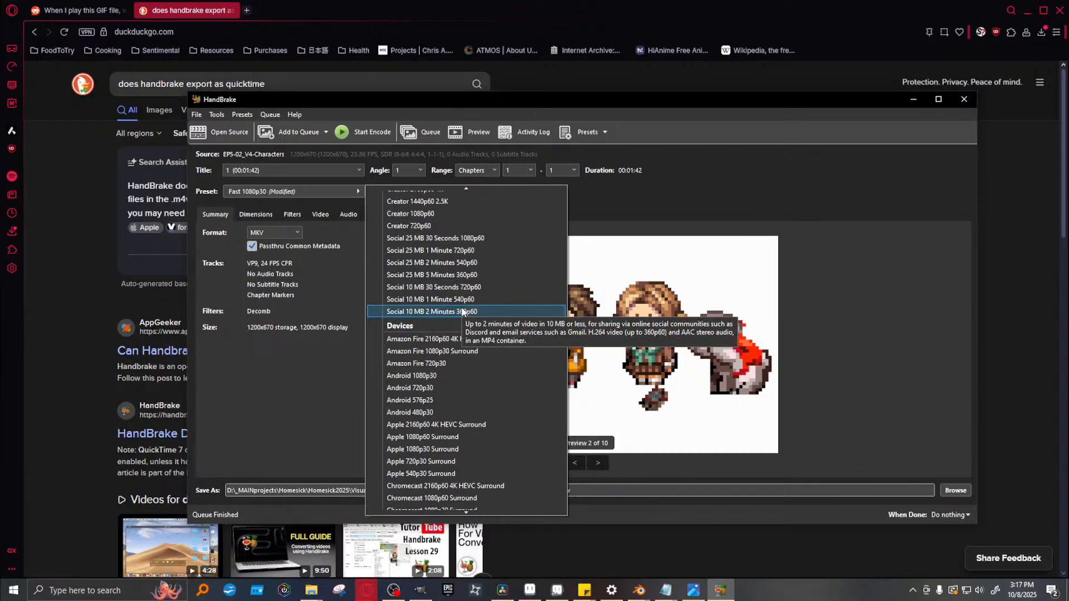
scroll(461, 309, up, 3)
scroll(461, 307, up, 4)
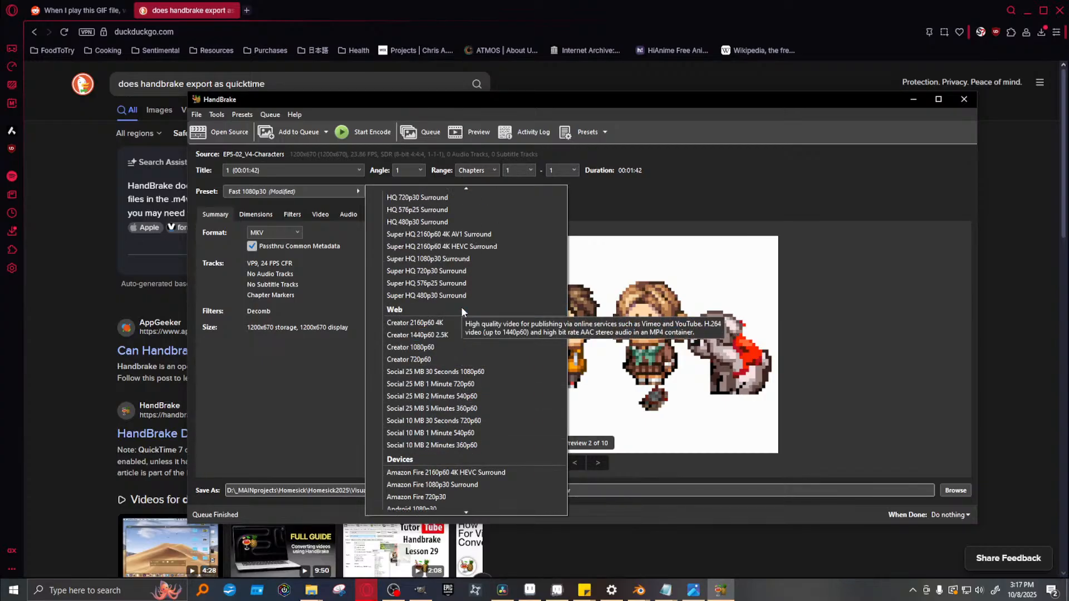
scroll(461, 306, up, 2)
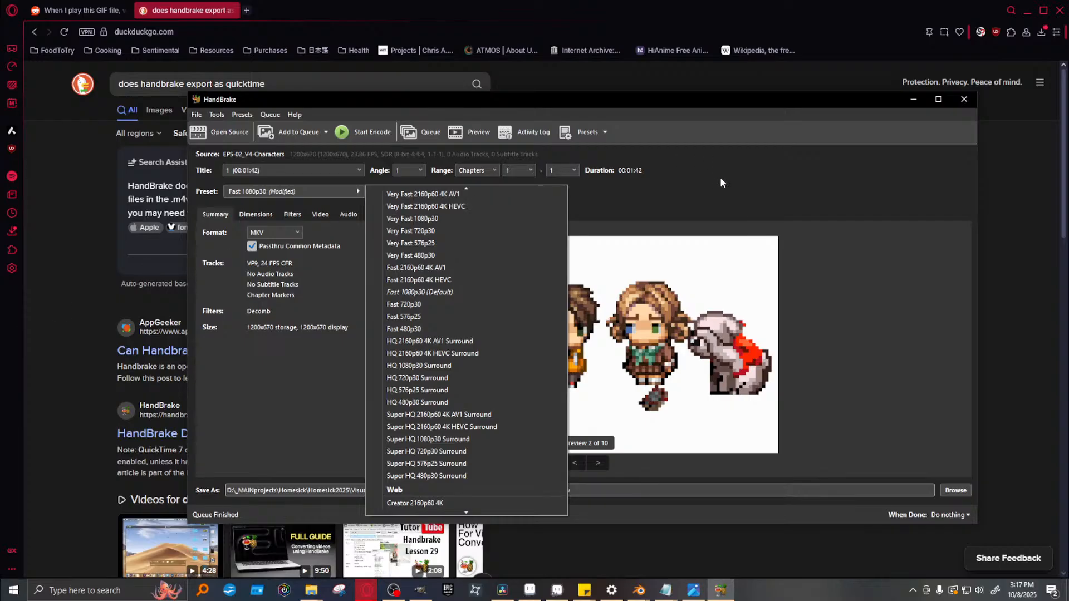
click(752, 181)
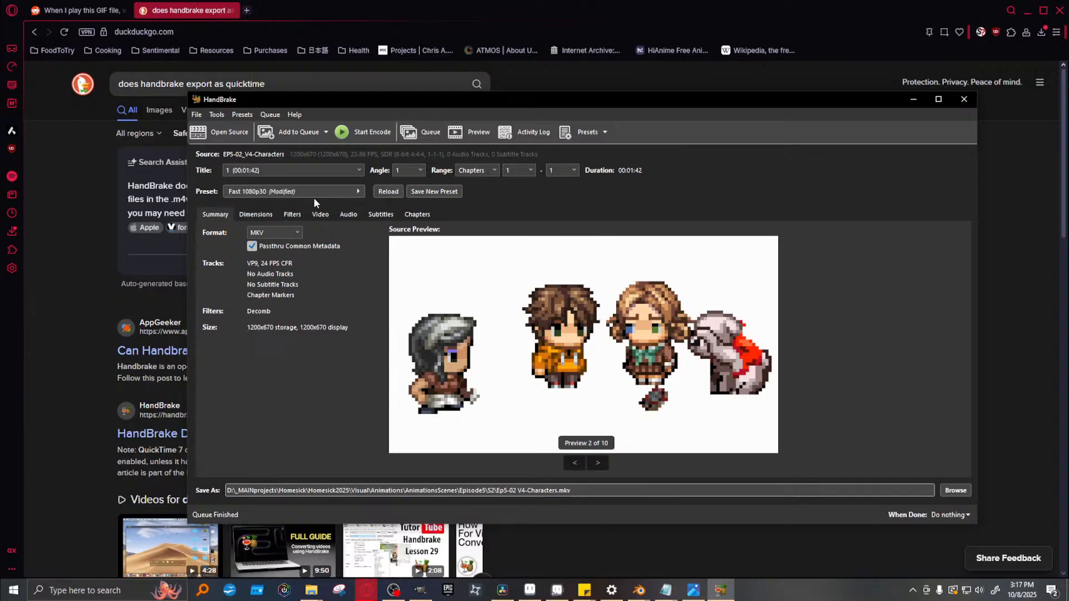
Review the Filters, Video, Audio and Dimensions settings for the MKV output
click(291, 216)
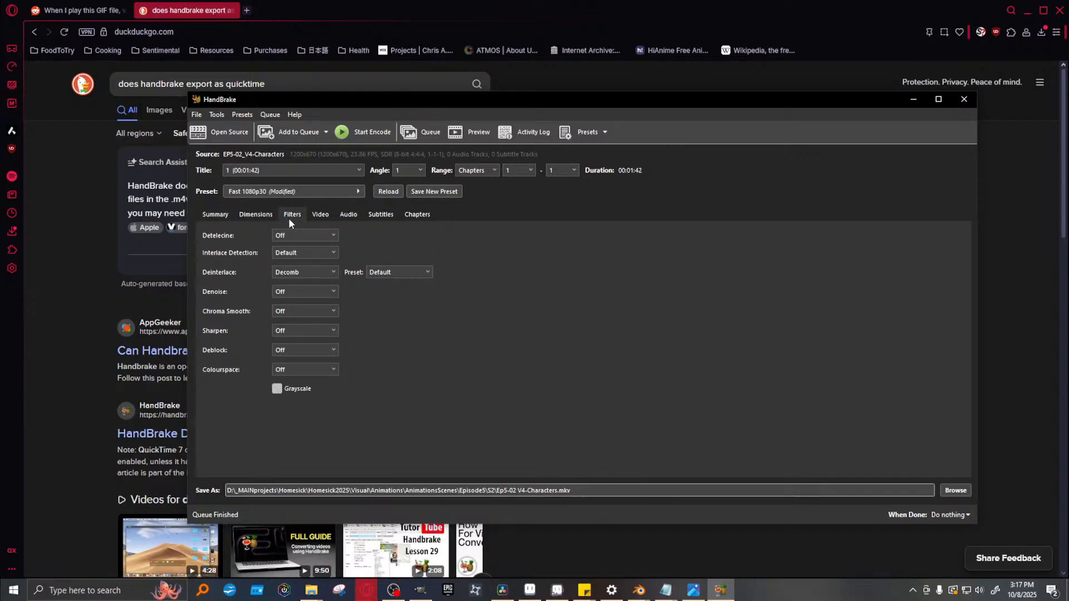
click(320, 217)
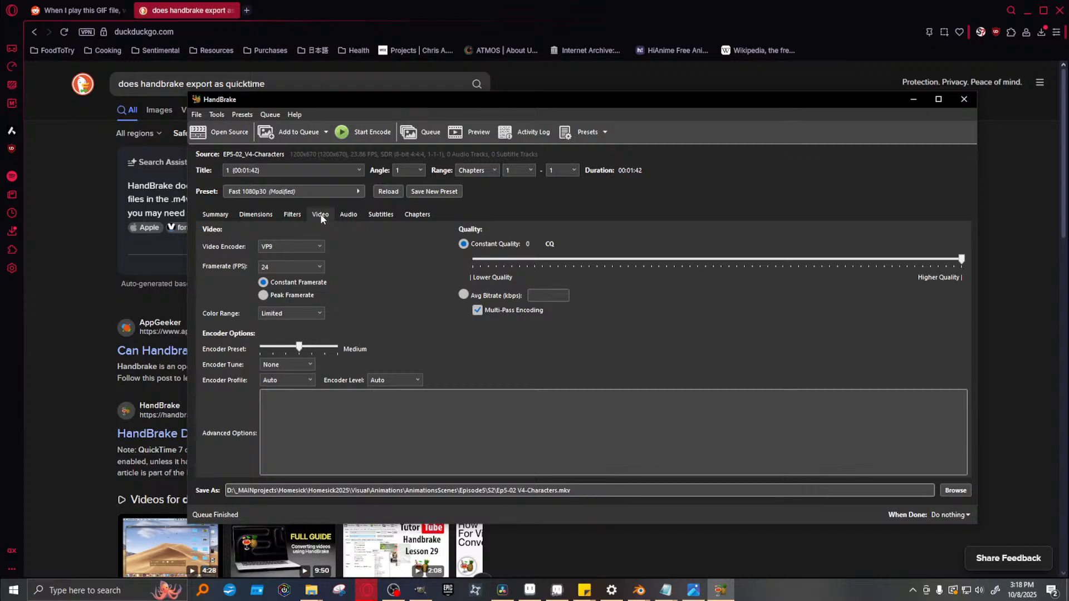
click(350, 216)
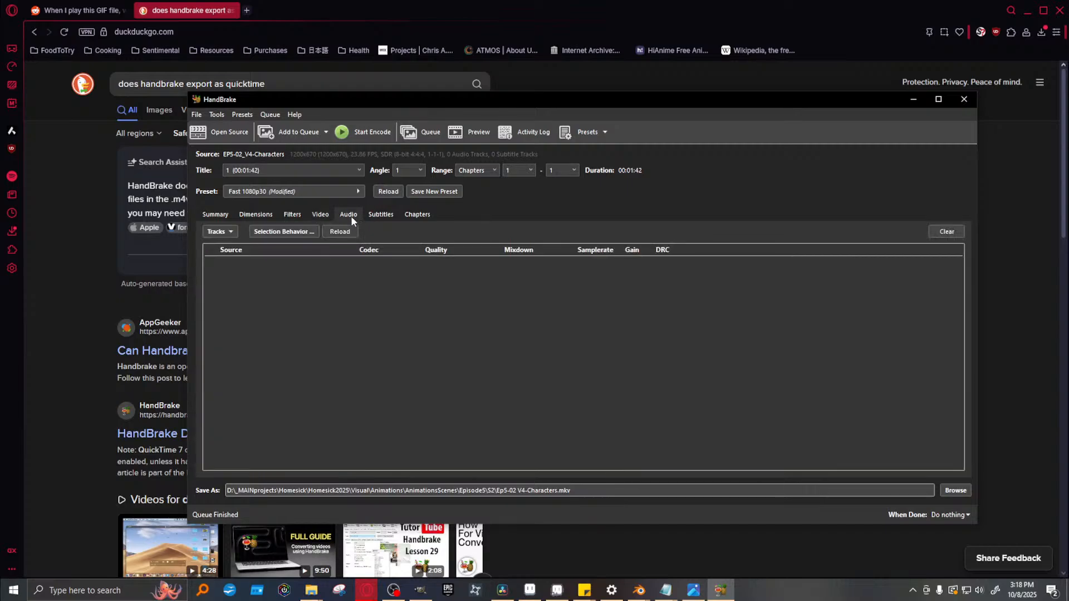
click(251, 218)
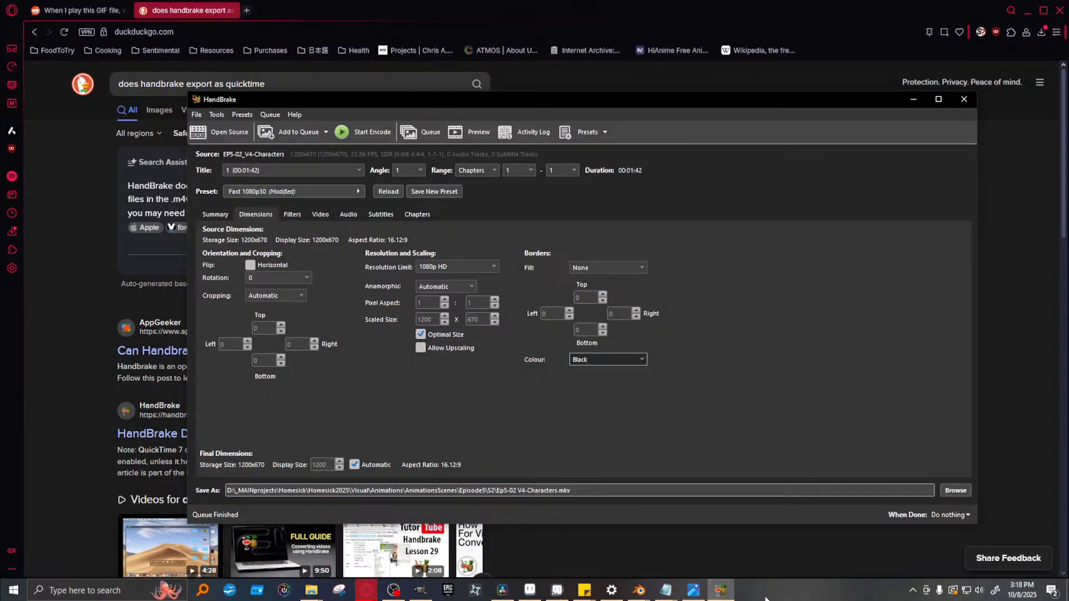
Switch to DaVinci Resolve and move the Episode5 timeline playhead to 01:00:40:15
click(503, 593)
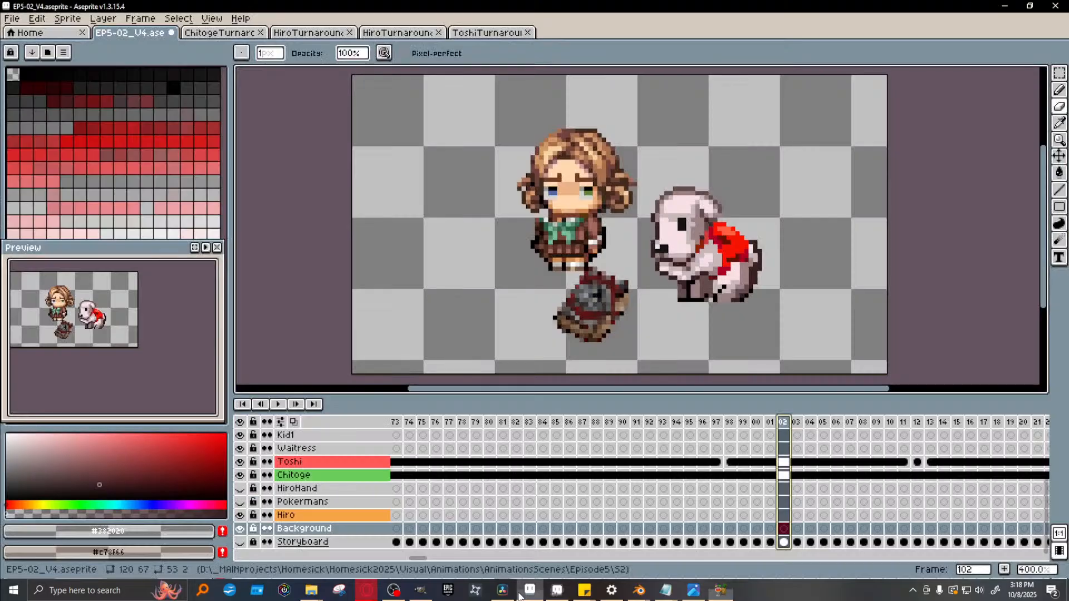
click(503, 594)
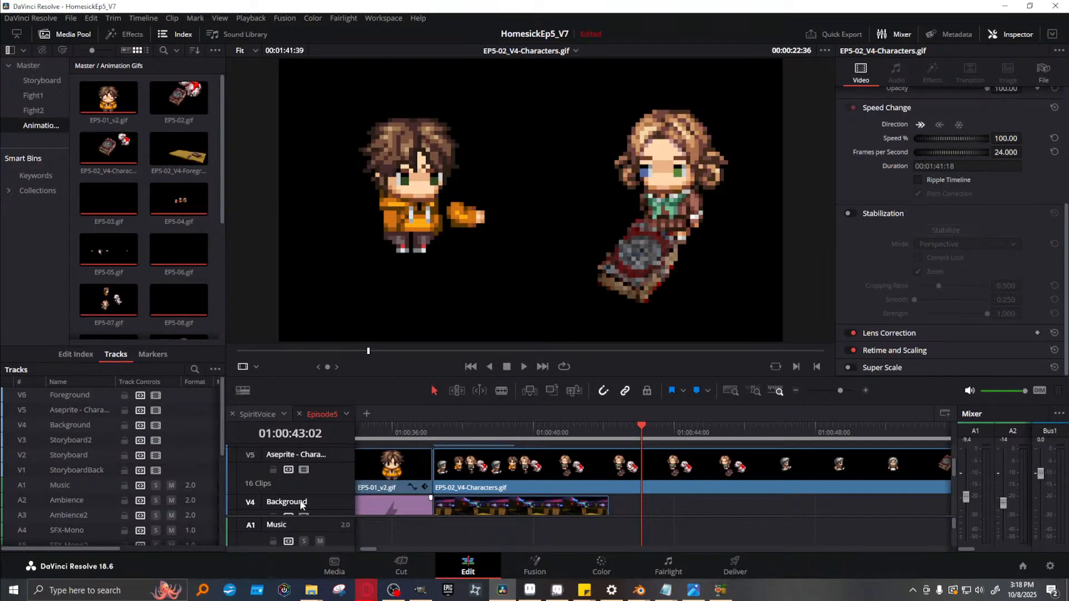
drag(478, 428, 548, 426)
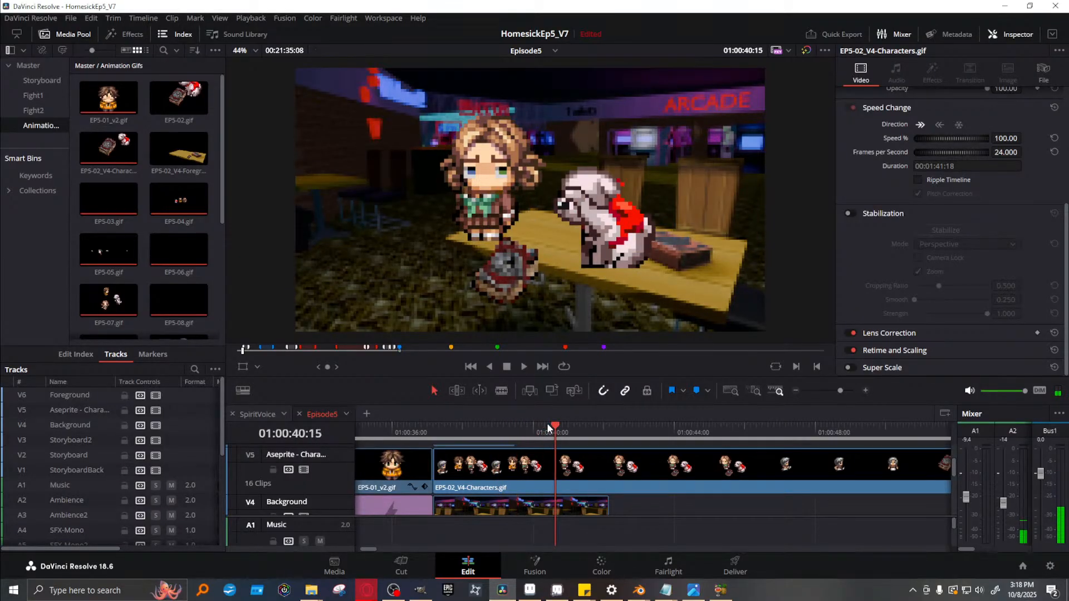
Find the timeline's EP5-02_V4-Characters.gif clip in the media pool and try setting its video frame rate attribute to 24
right_click(525, 476)
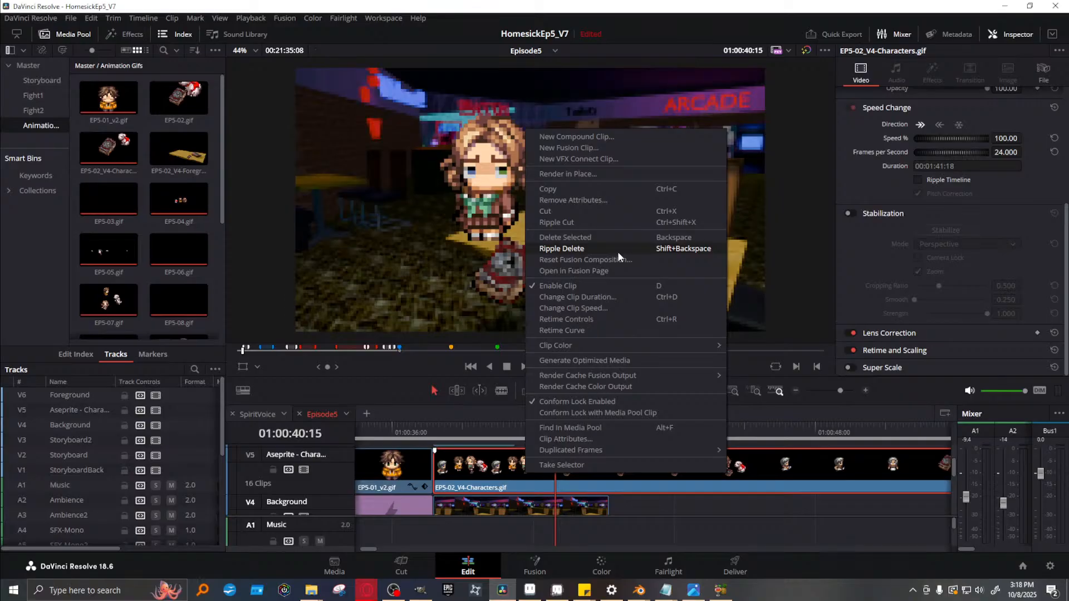
click(604, 430)
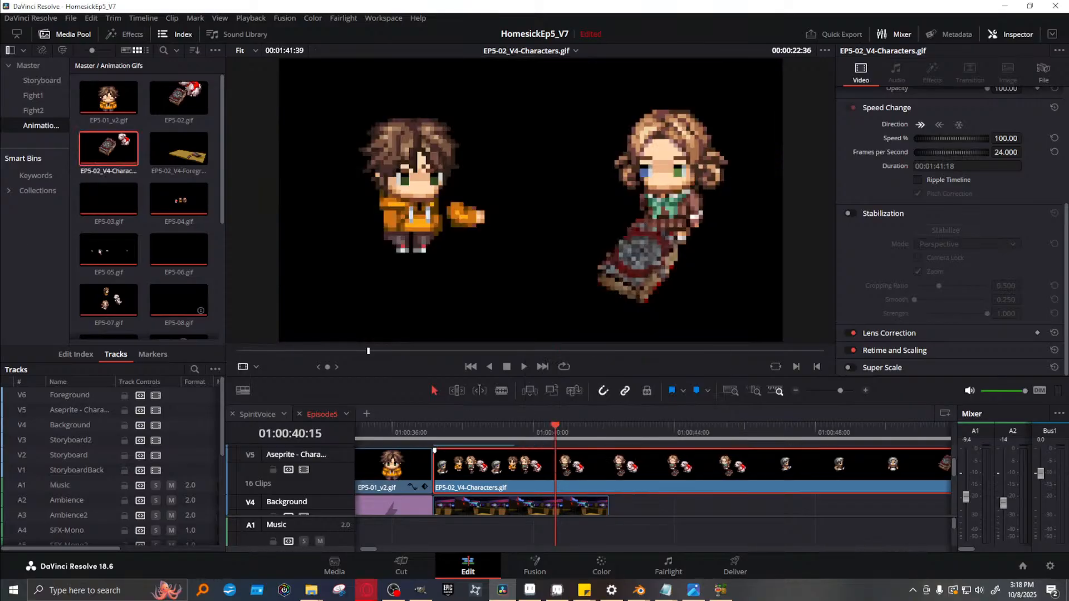
right_click(105, 152)
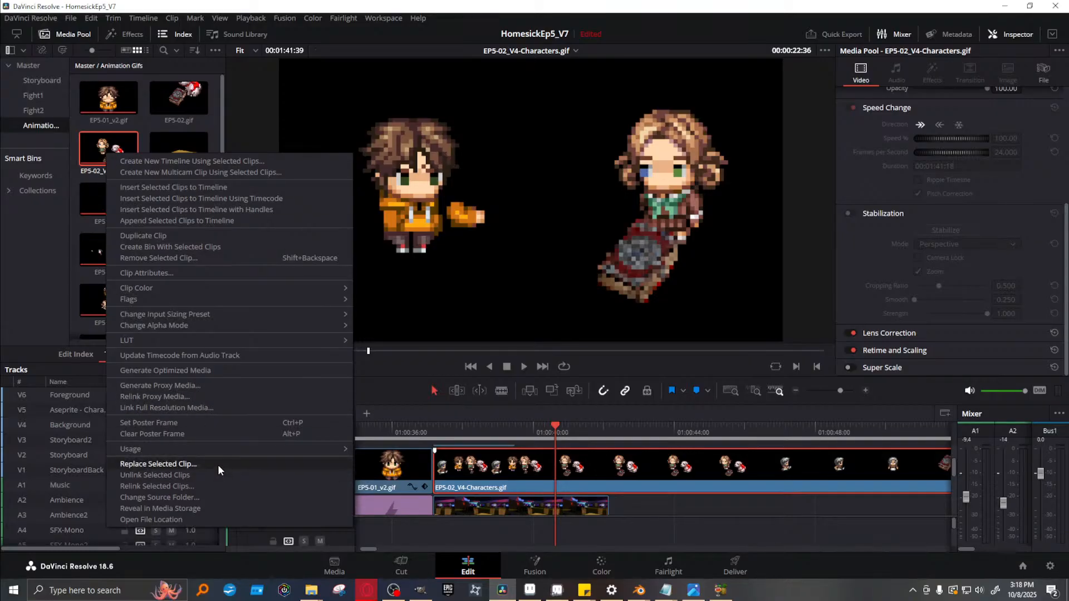
mouse_move(253, 295)
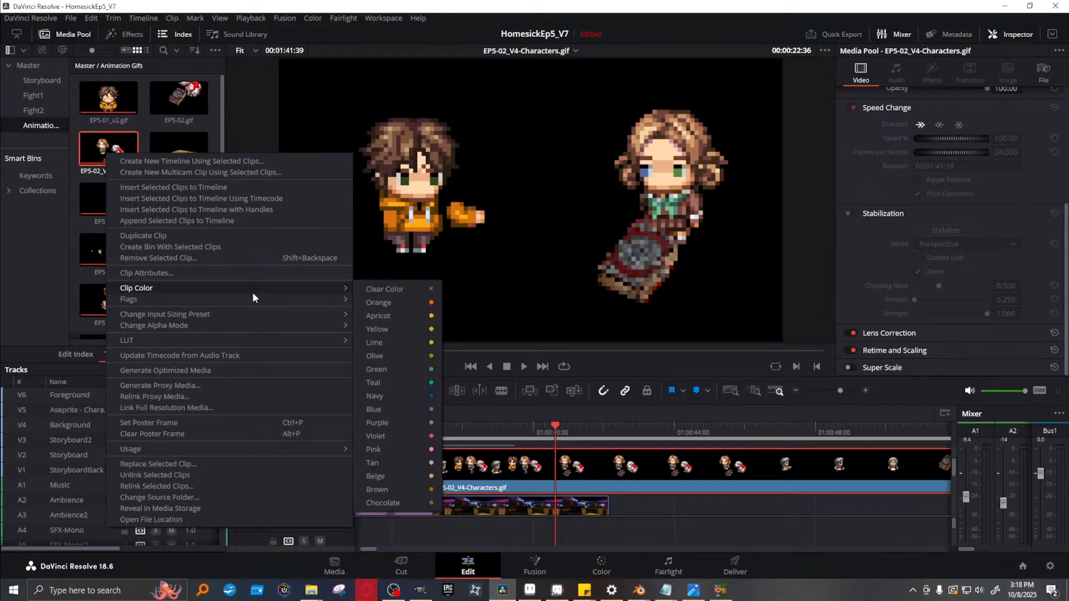
click(226, 272)
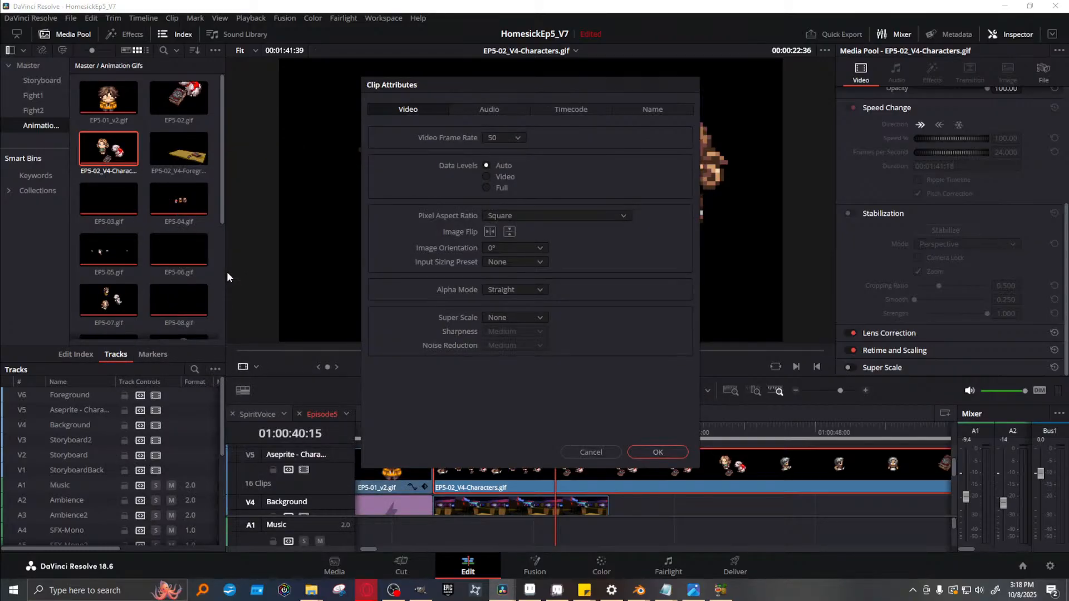
click(504, 137)
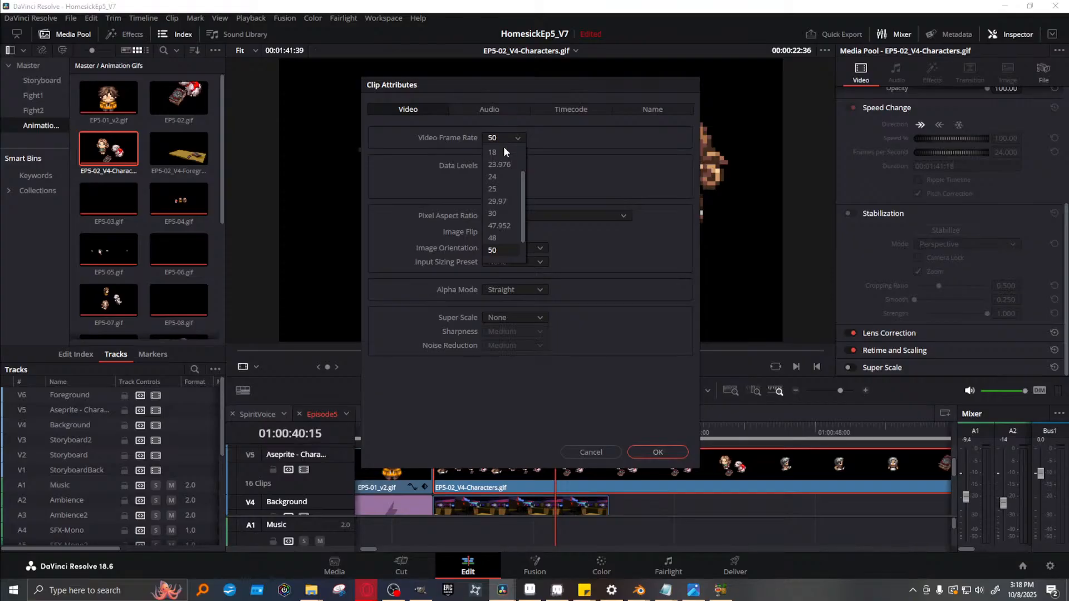
click(503, 177)
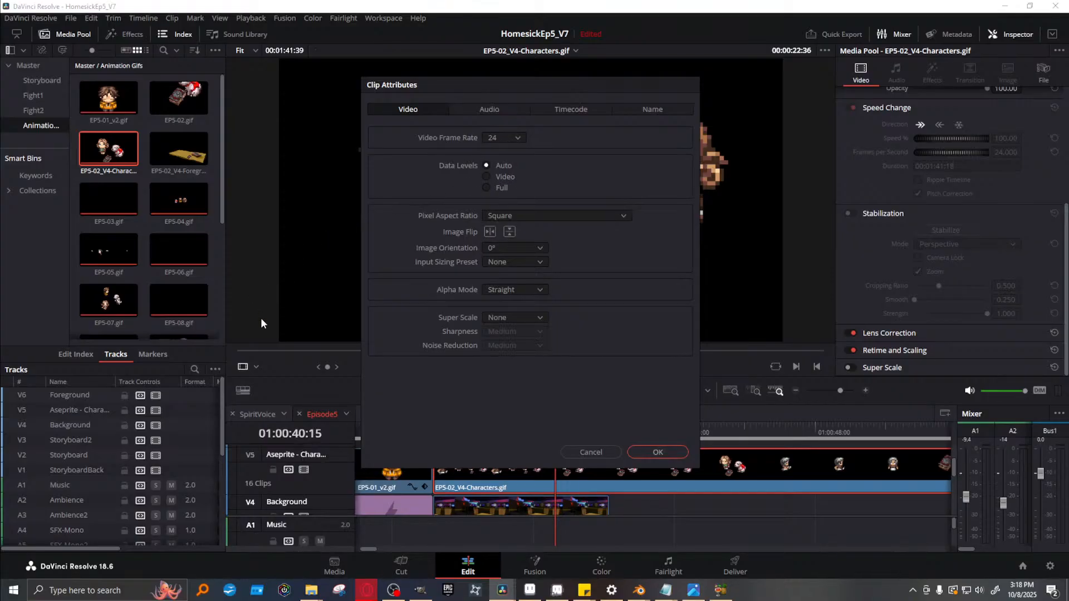
click(653, 452)
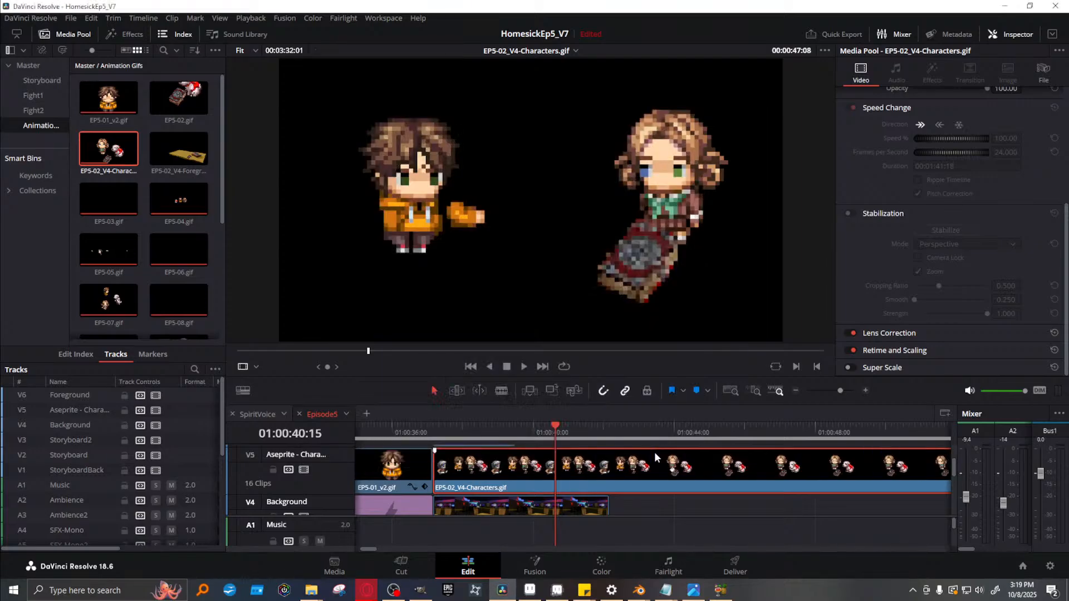
Scrub and play back the EP5-02_V4-Characters.gif clip on the Episode5 timeline to check its frame timing
drag(490, 432, 609, 423)
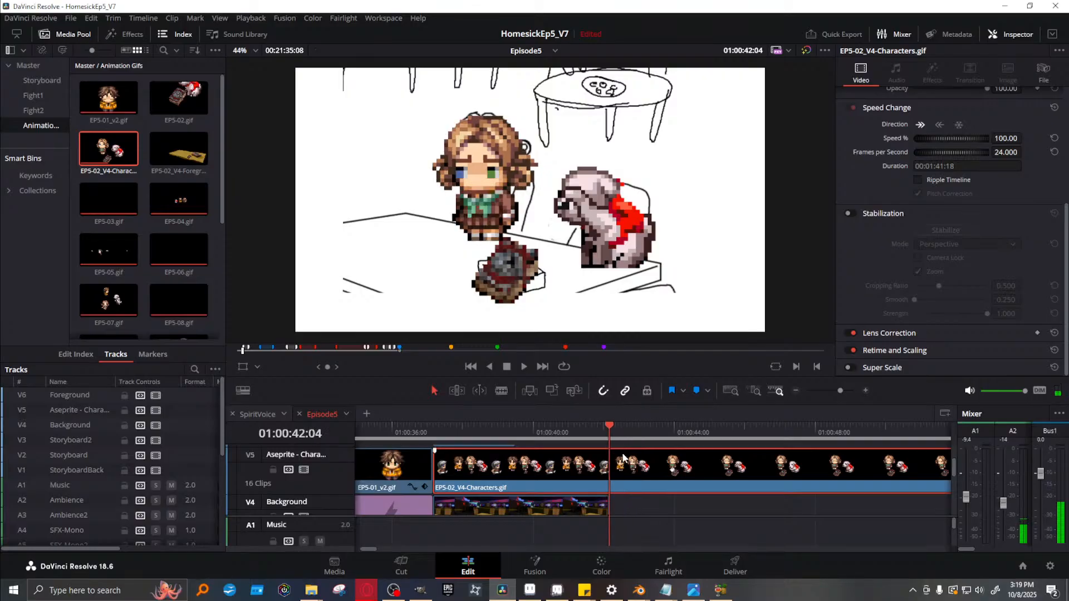
key(f)
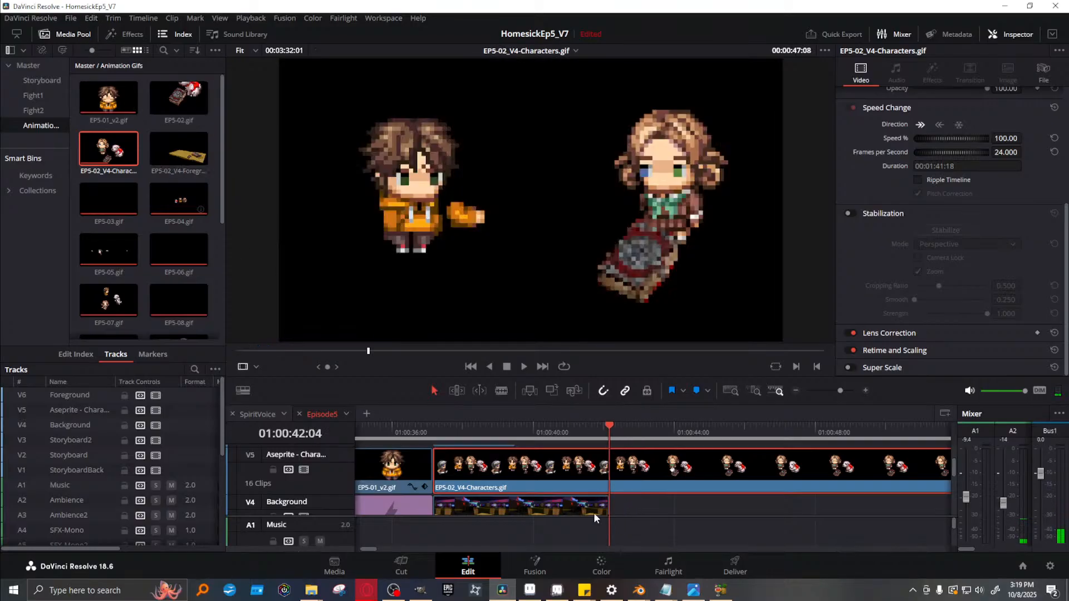
click(453, 431)
click(525, 366)
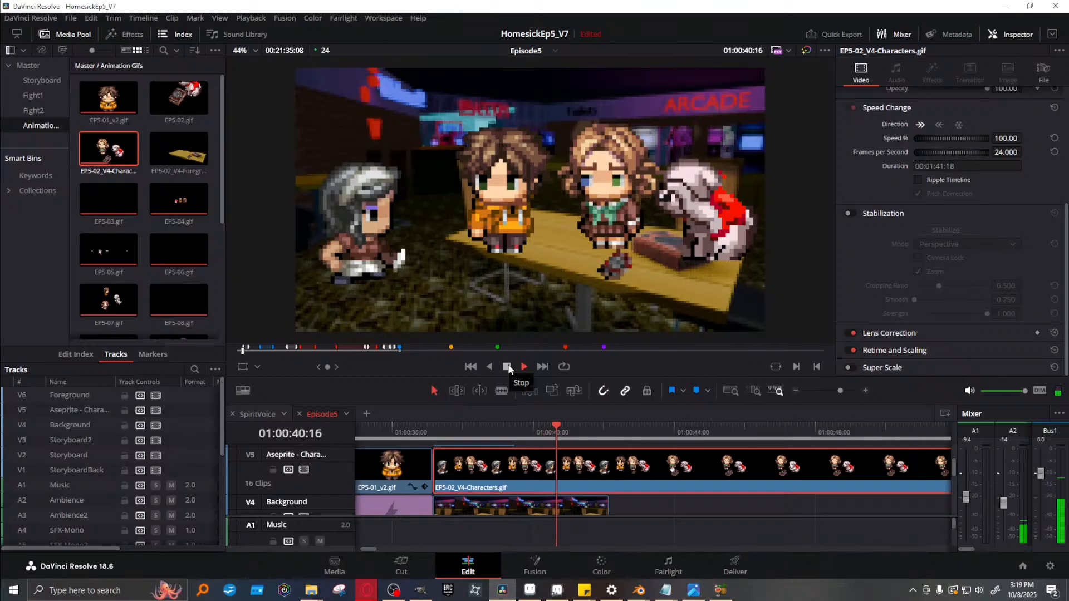
click(507, 367)
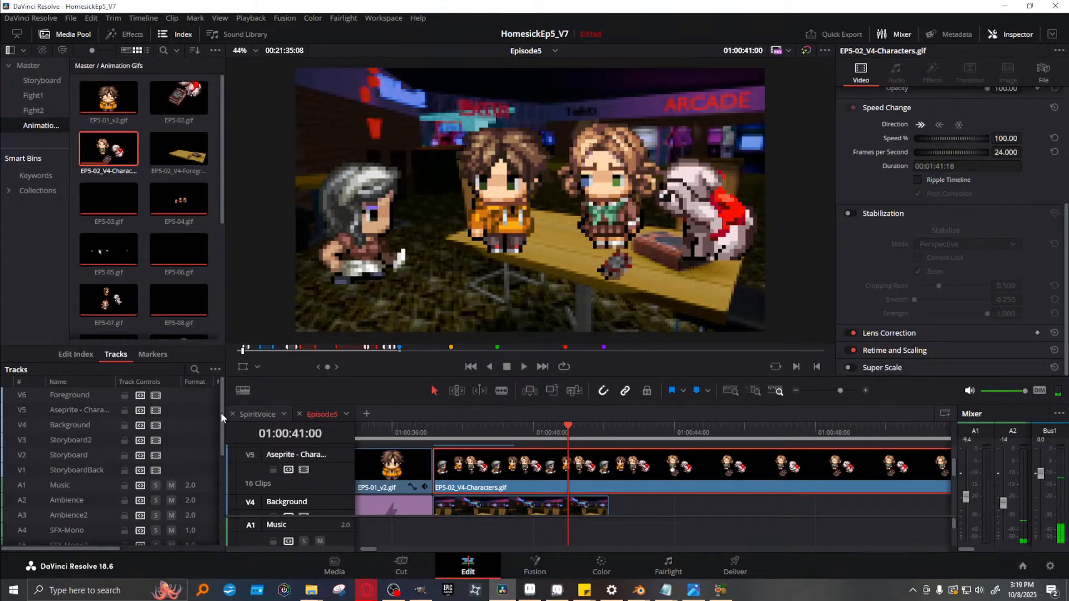
Review the timeline and playback frame rates in the HomesickEp5_V7 project settings, leaving them as they are
key(f)
click(75, 19)
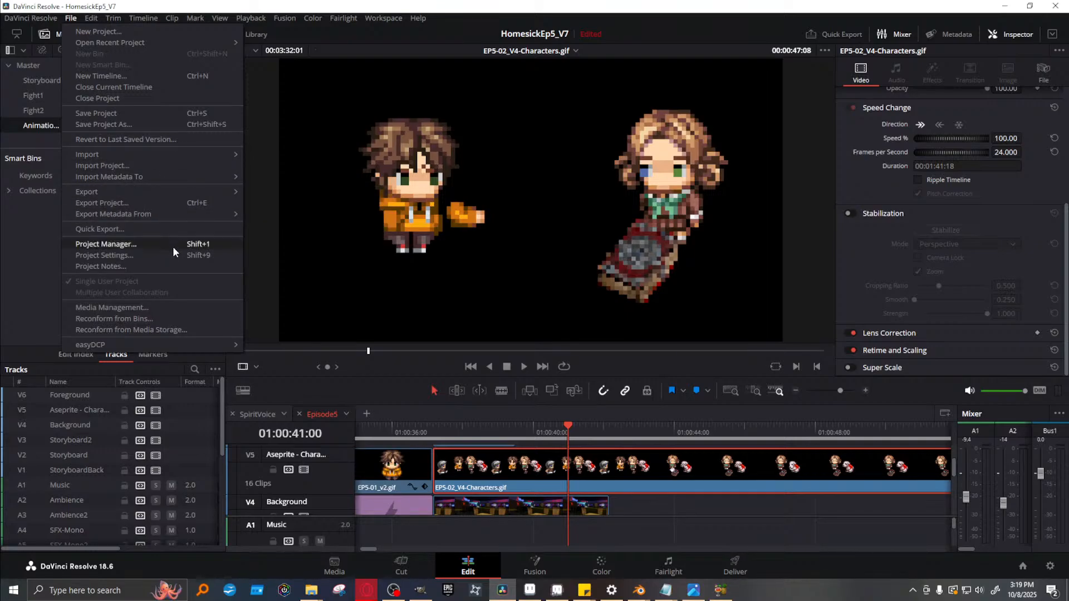
click(156, 256)
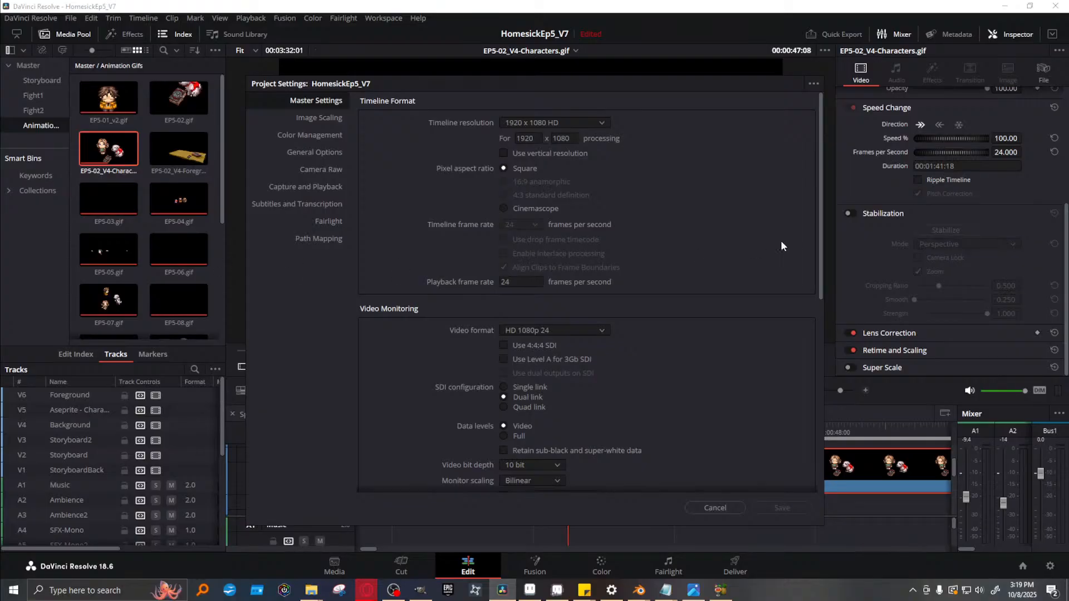
click(708, 509)
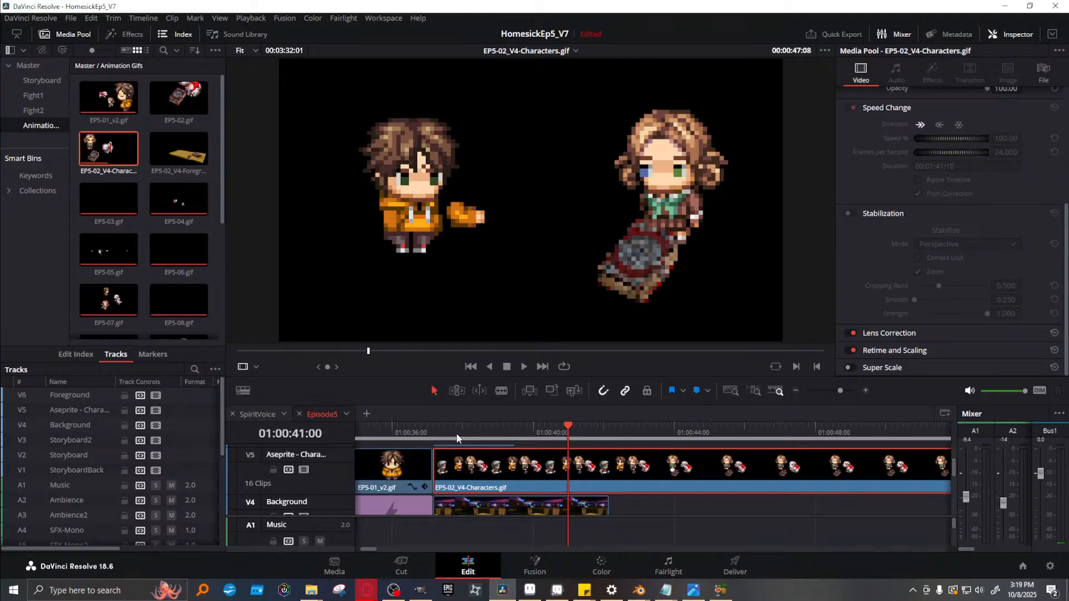
Scrub through the start of the EP5-02_V4-Characters.gif clip again, ending at 01:00:41:05, to check the character motion
click(454, 432)
drag(459, 433, 532, 433)
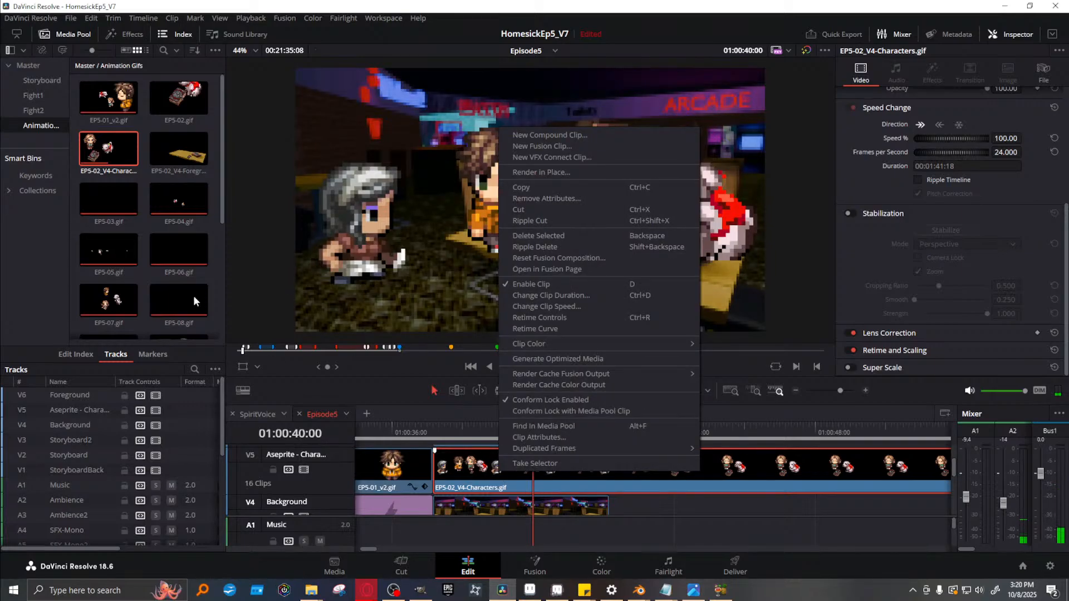
click(737, 19)
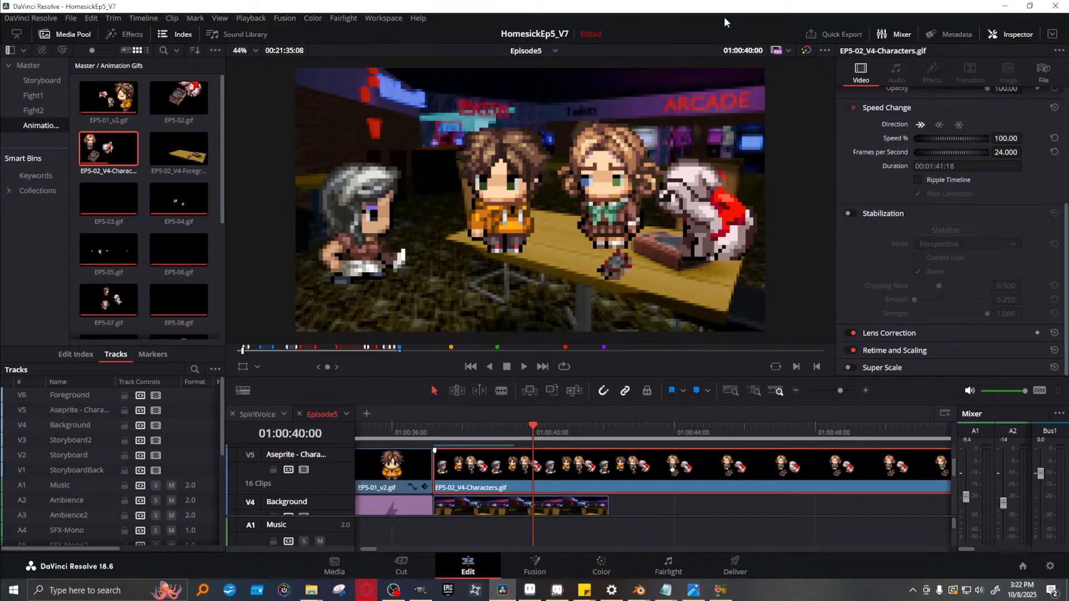
drag(518, 435, 575, 436)
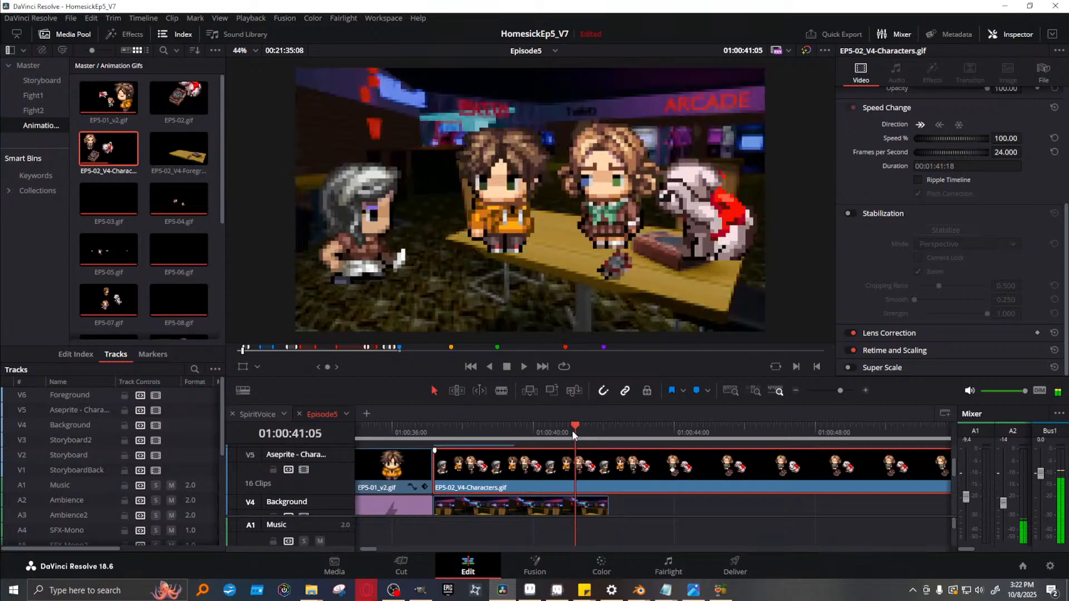
Close DaVinci Resolve without saving the changes to HomesickEp5_V7
click(1055, 6)
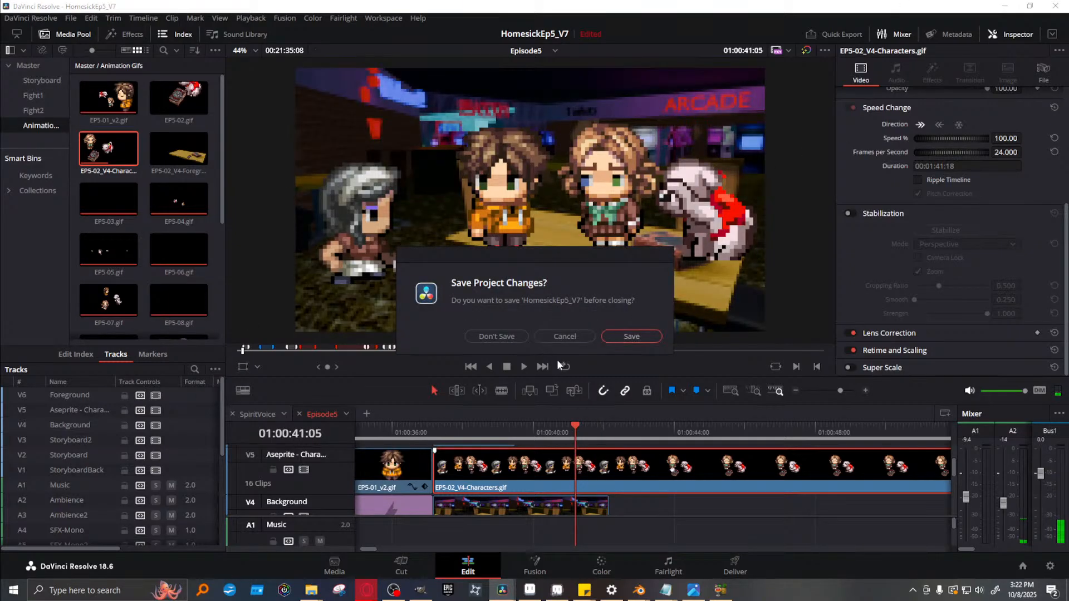
click(496, 337)
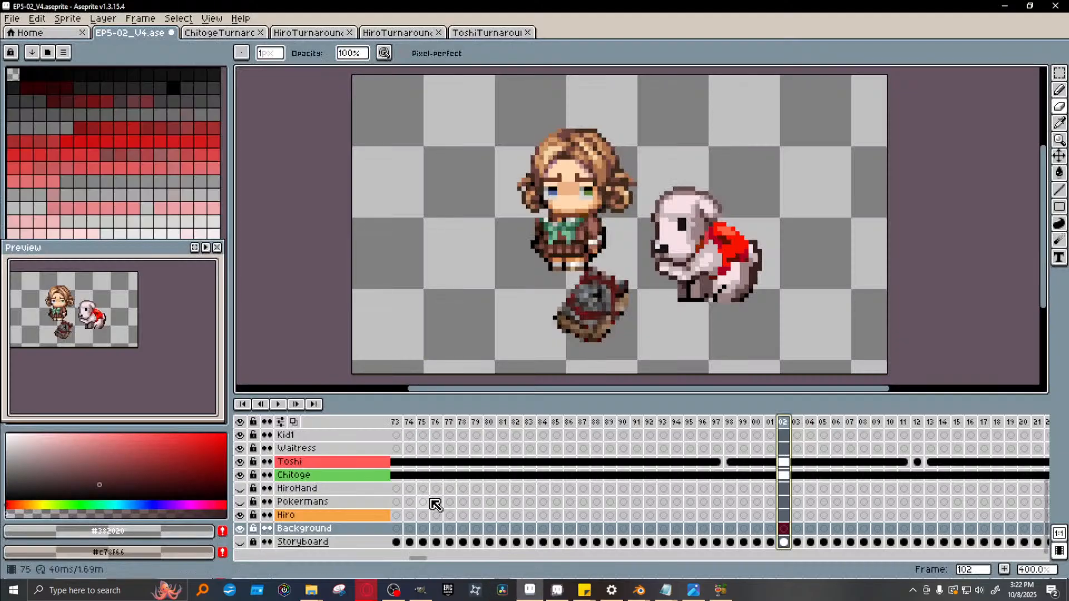
In Aseprite, examine the EP5-02_V4 animation at frame 76 and across its opening frames up to frame 36
click(436, 421)
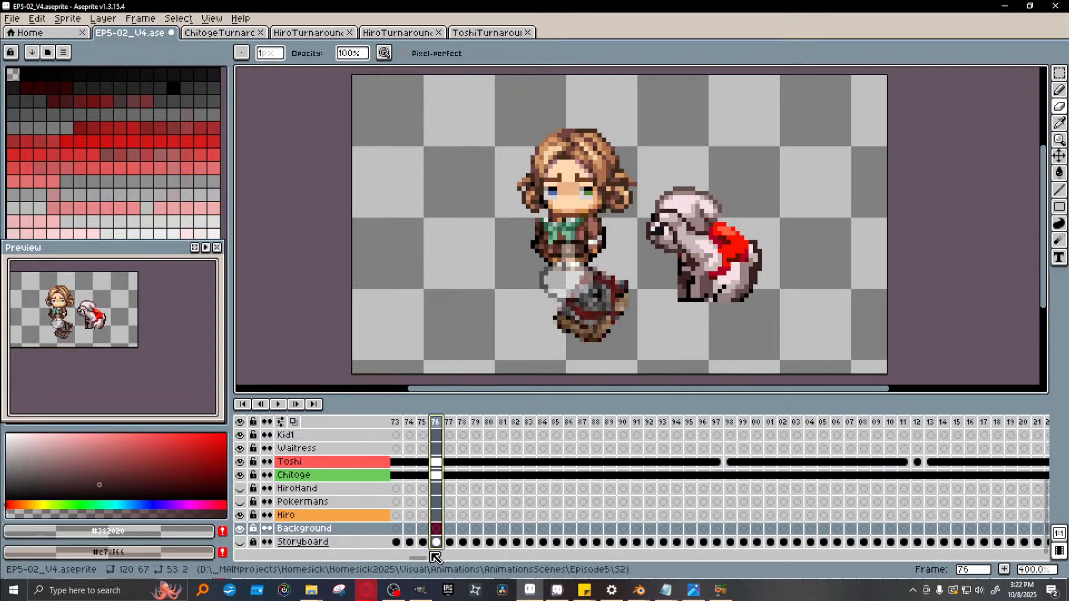
drag(422, 559, 398, 572)
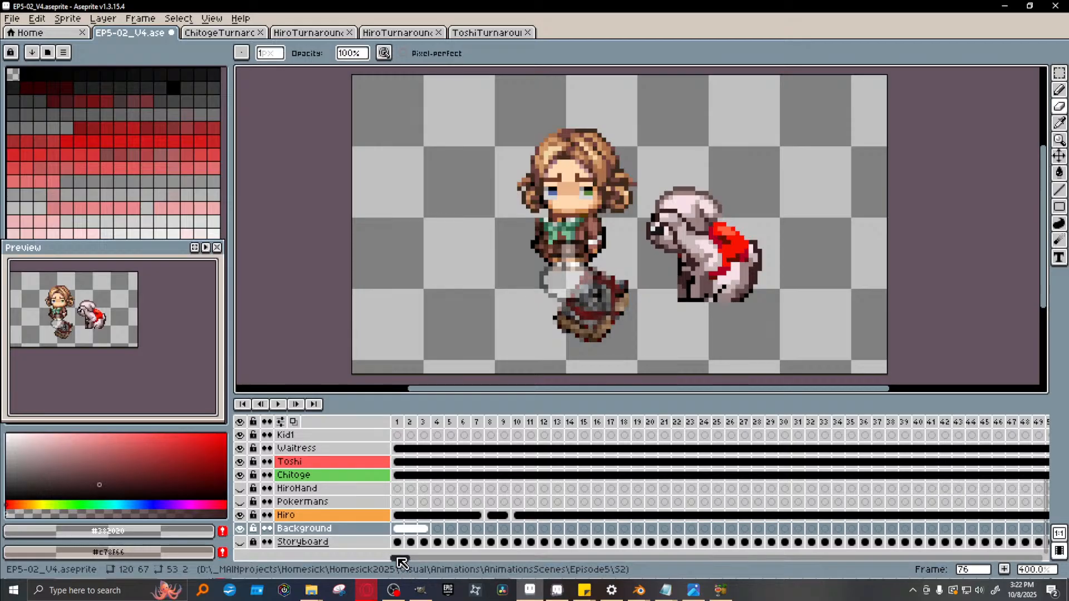
click(557, 423)
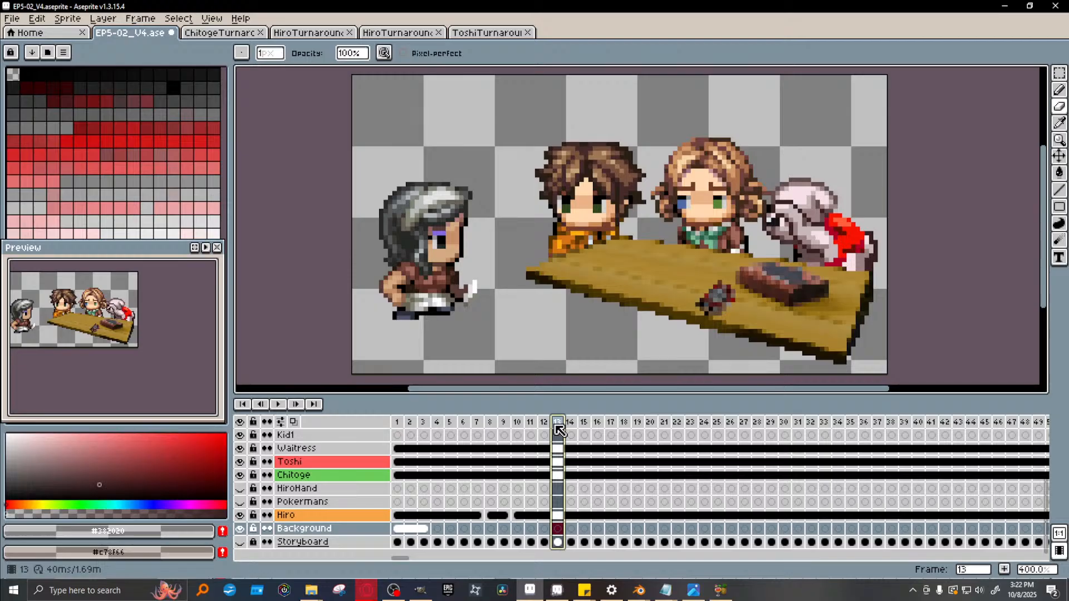
click(570, 422)
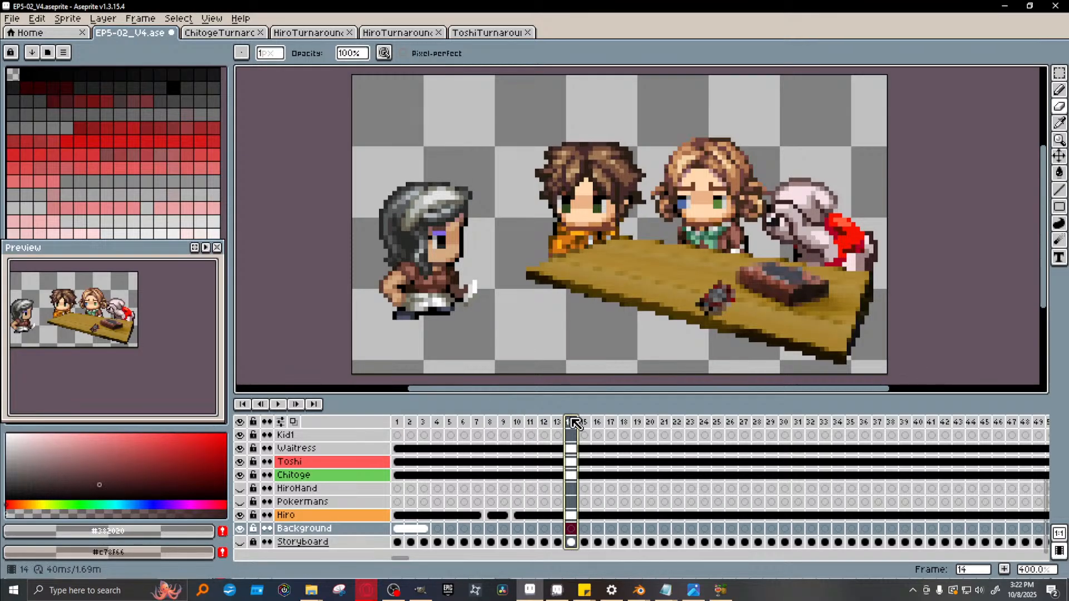
click(644, 422)
click(744, 422)
click(822, 422)
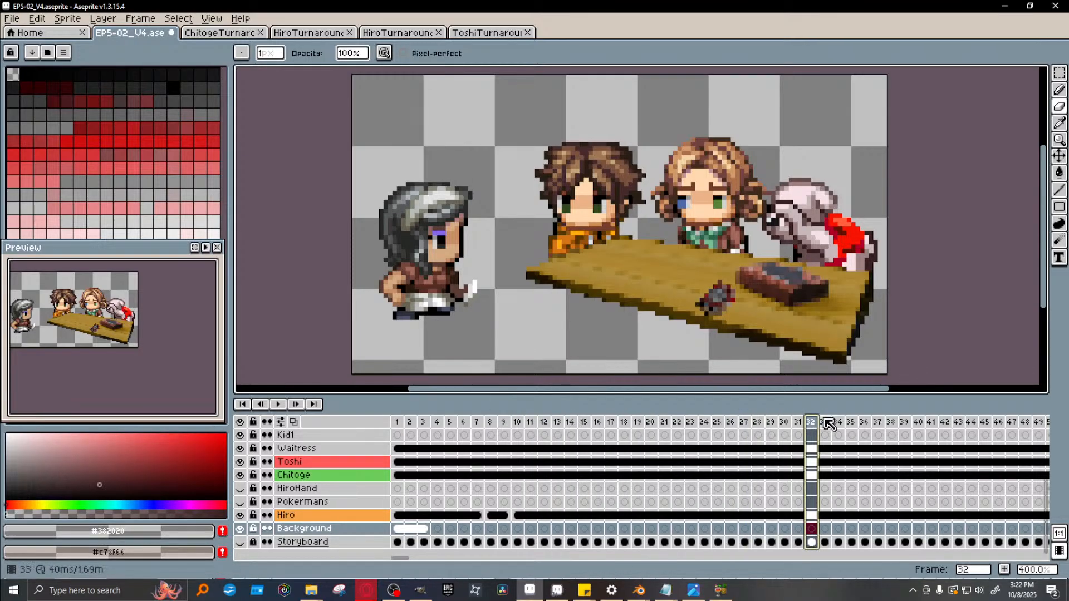
click(864, 422)
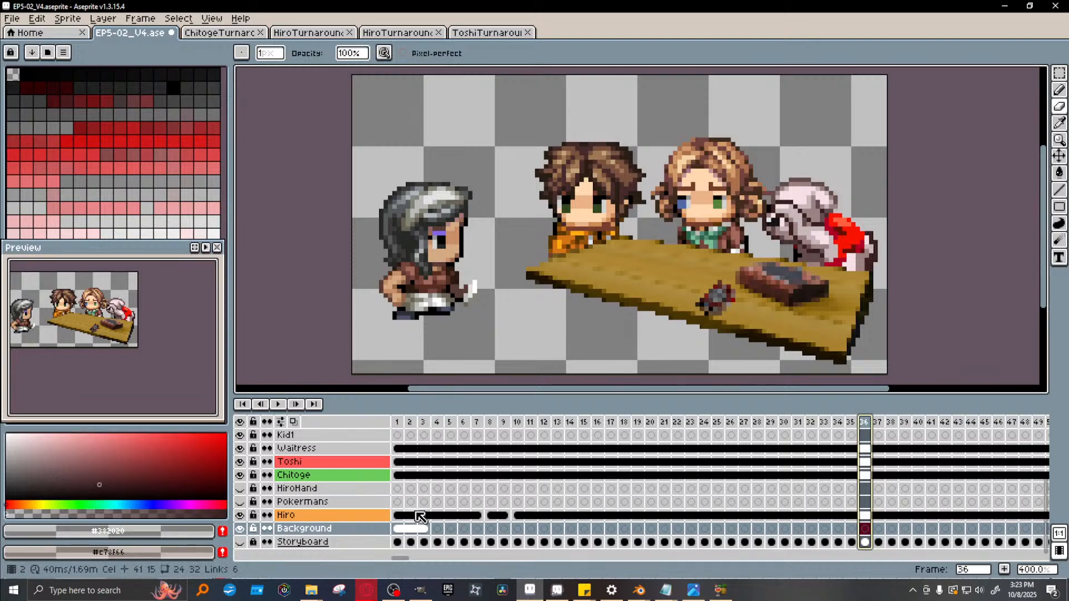
click(410, 422)
click(477, 422)
click(517, 422)
click(583, 422)
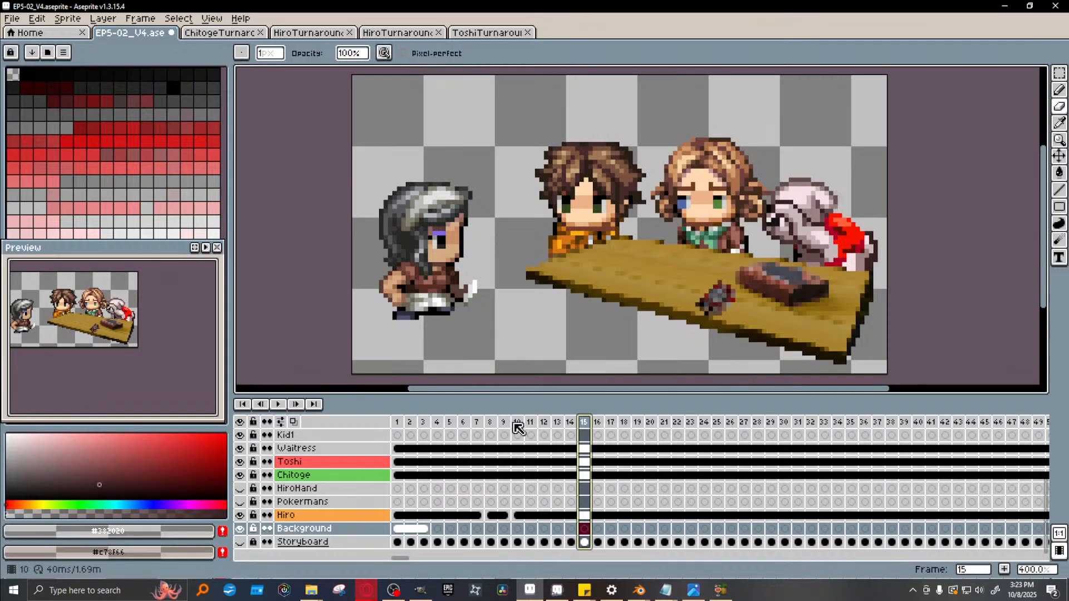
Check the characters, table and background in the scene at several frames from 1 to 35
click(410, 422)
click(397, 422)
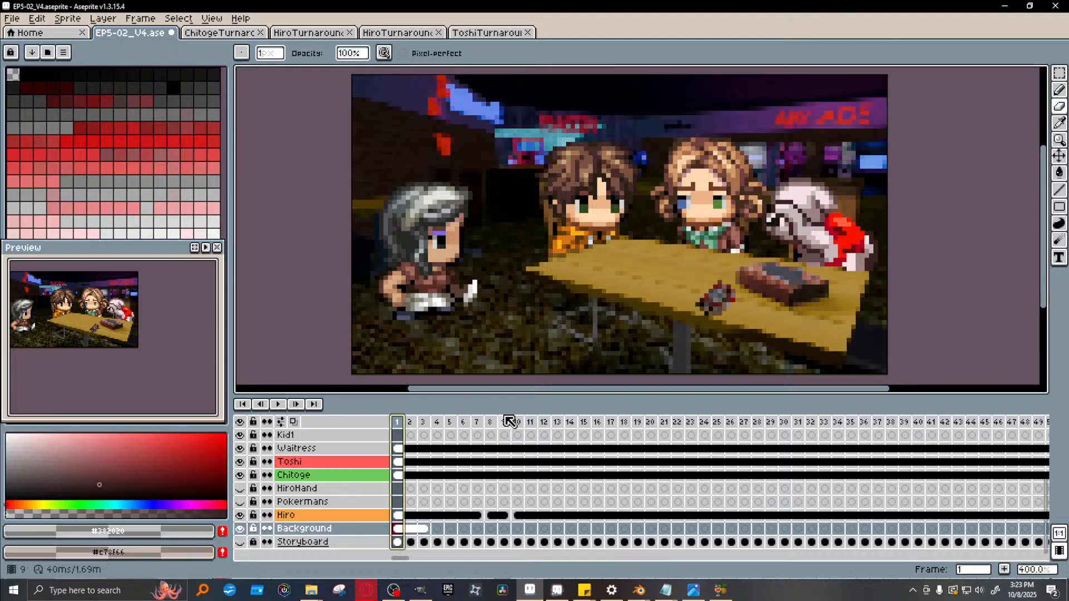
drag(509, 421, 692, 425)
click(784, 421)
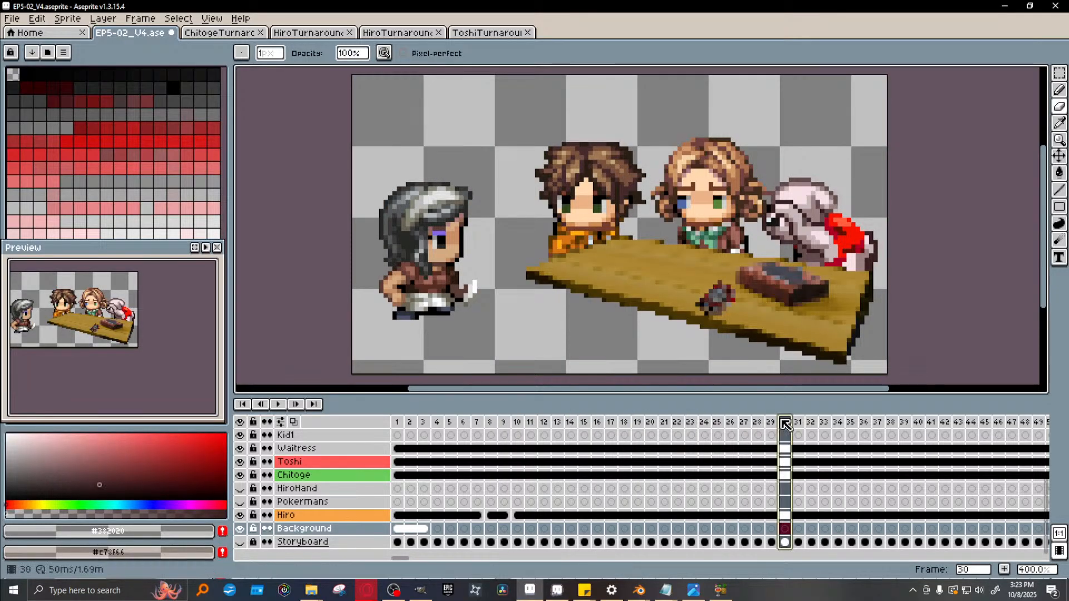
click(855, 422)
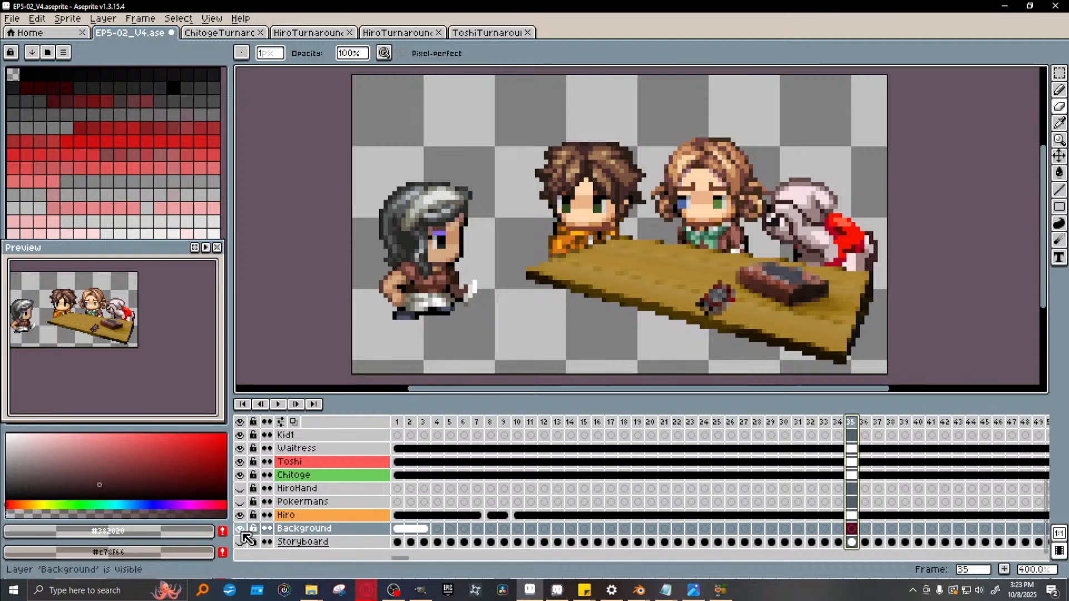
click(412, 421)
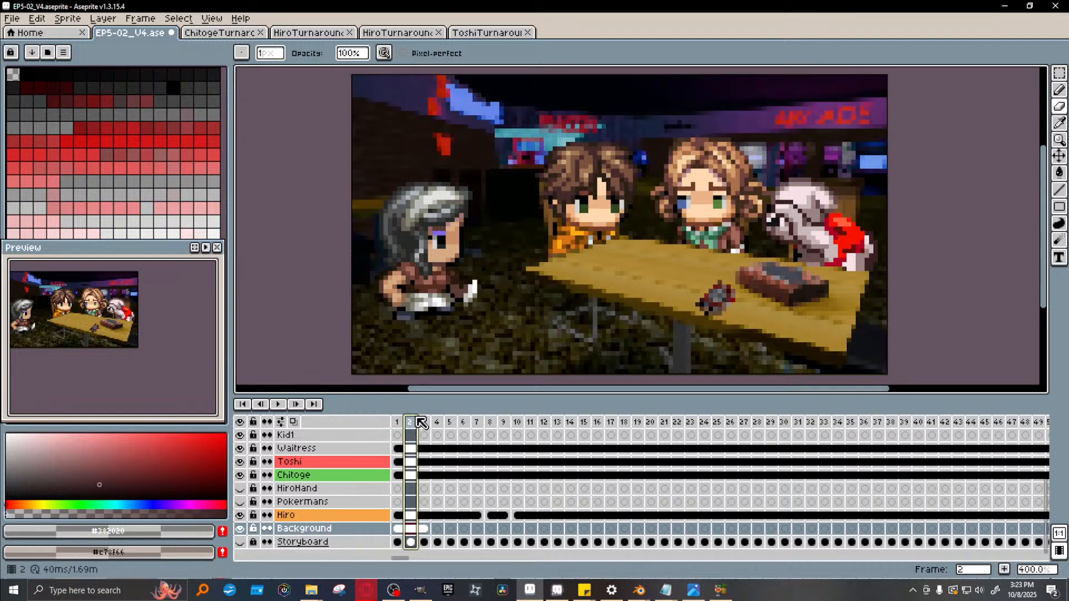
Show the Storyboard layer and compare it with the character poses at frames up to 34
click(240, 543)
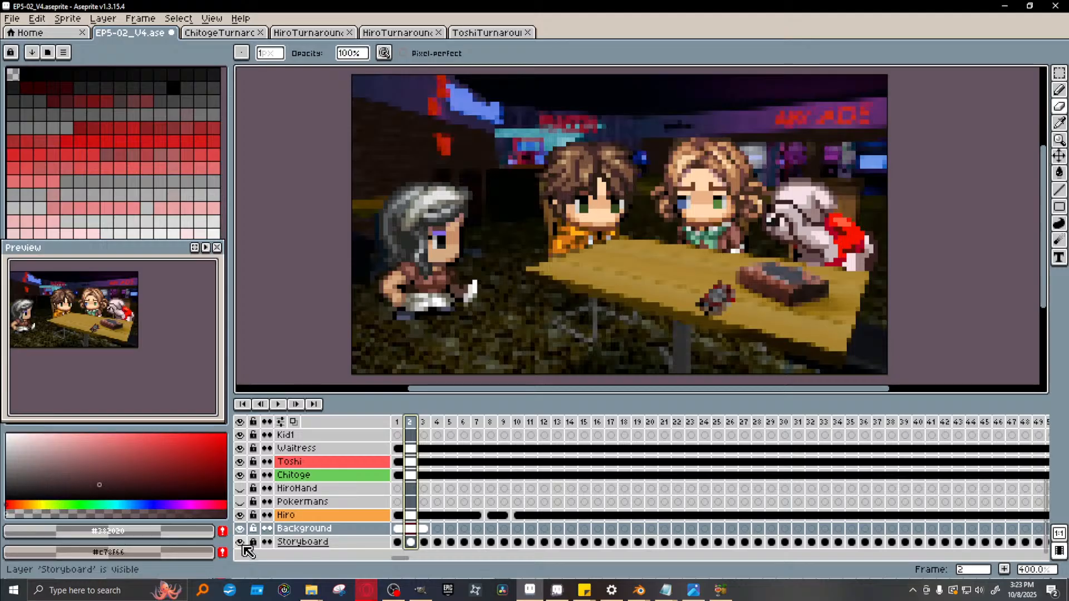
click(467, 421)
click(516, 421)
drag(571, 421, 580, 420)
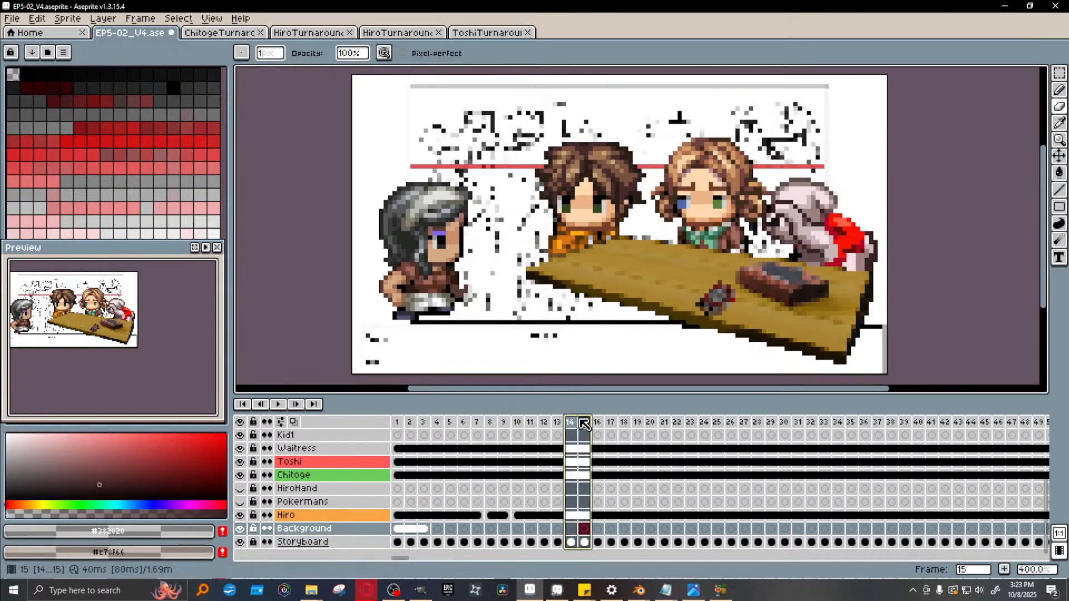
click(637, 421)
click(690, 422)
click(757, 421)
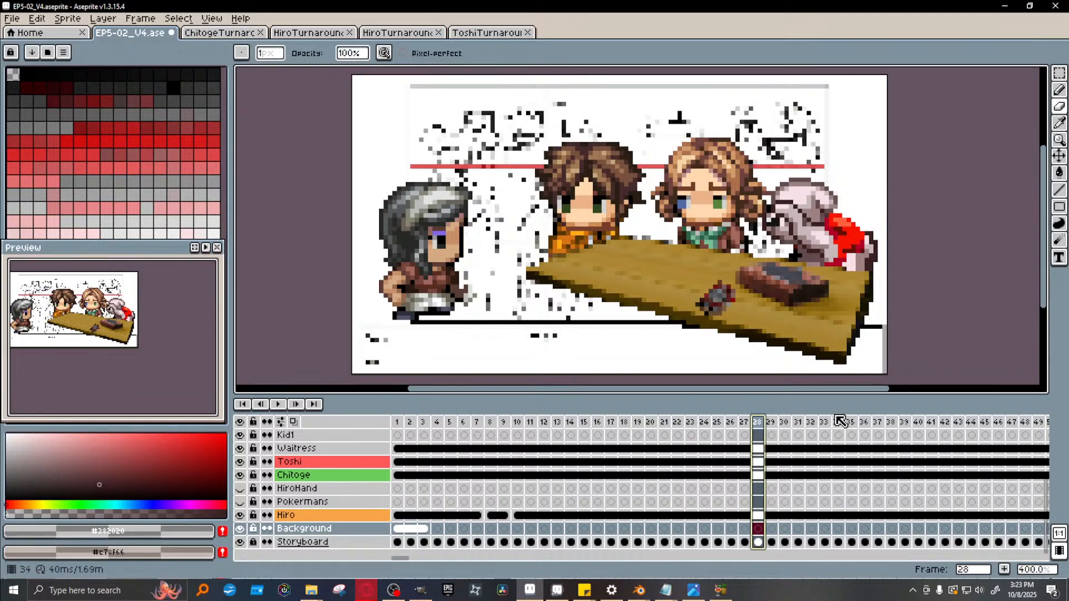
click(838, 421)
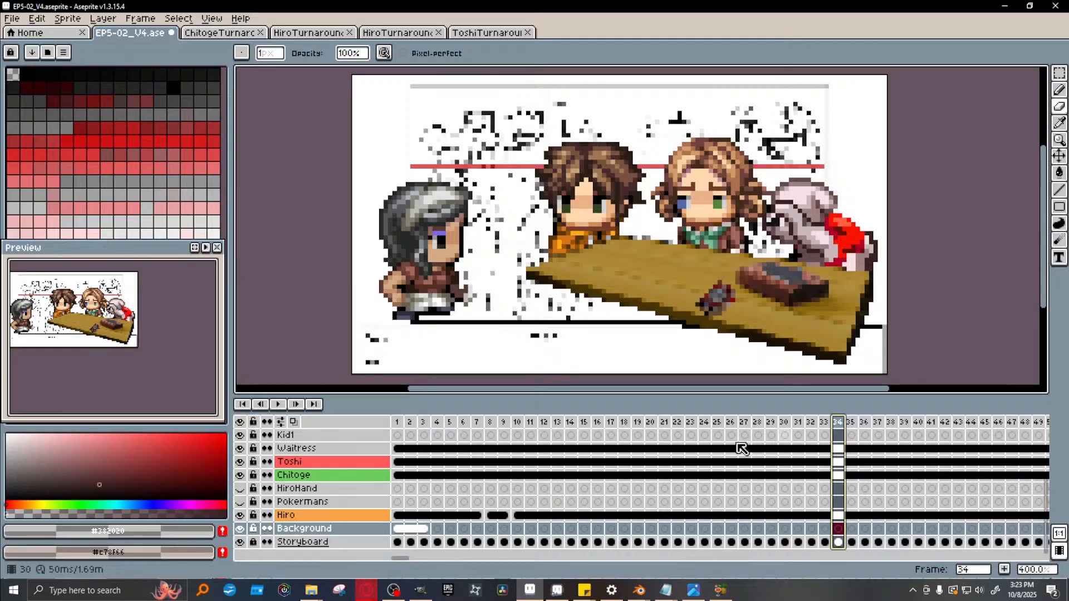
Switch to DaVinci Resolve and open the HomesickEp5_V7 project from the DDrive library
click(501, 590)
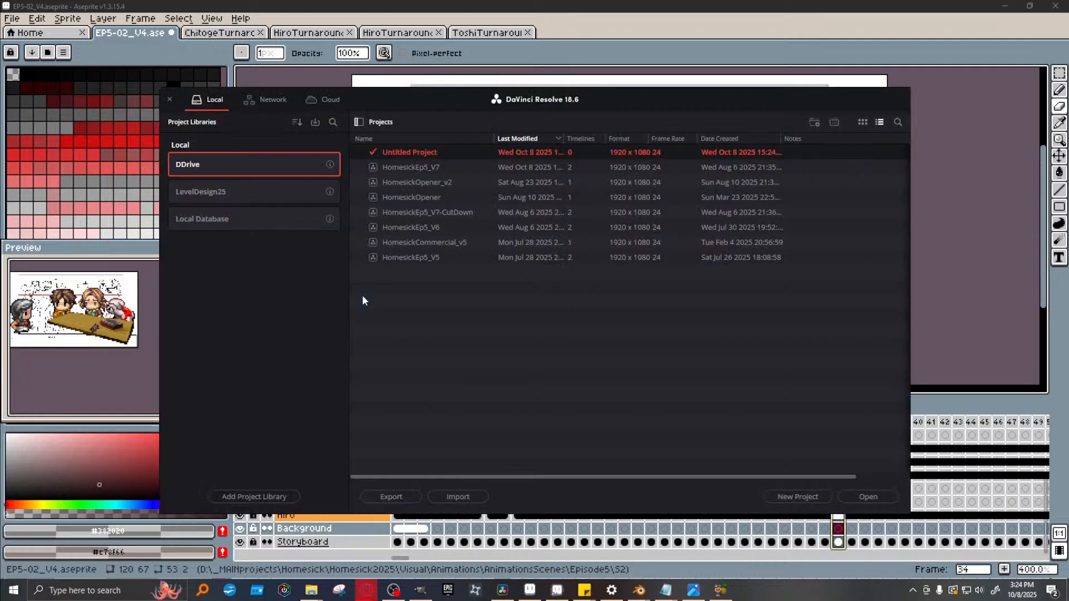
click(440, 169)
click(865, 493)
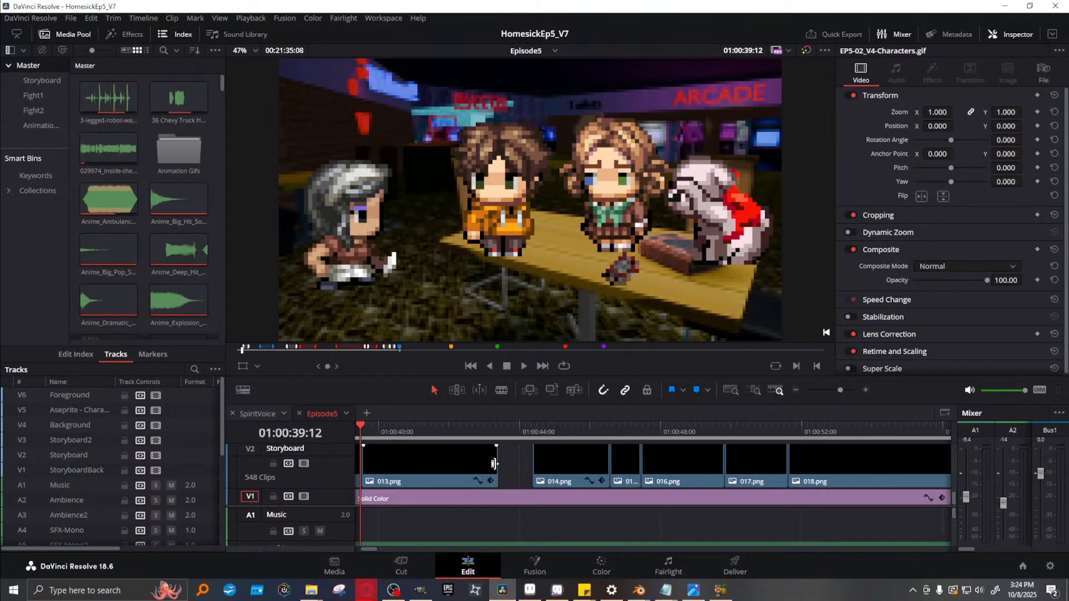
Play the Episode5 timeline from the start of the arcade table scene at 01:00:37:04 through the waitress shots
scroll(495, 462, up, 3)
scroll(518, 473, up, 2)
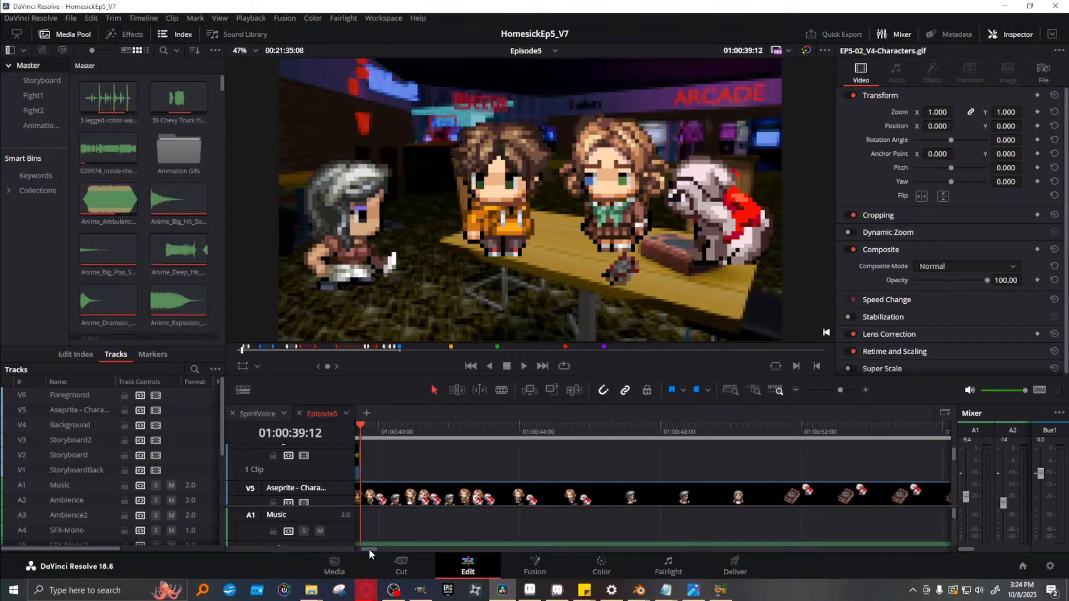
drag(369, 549, 366, 548)
click(560, 423)
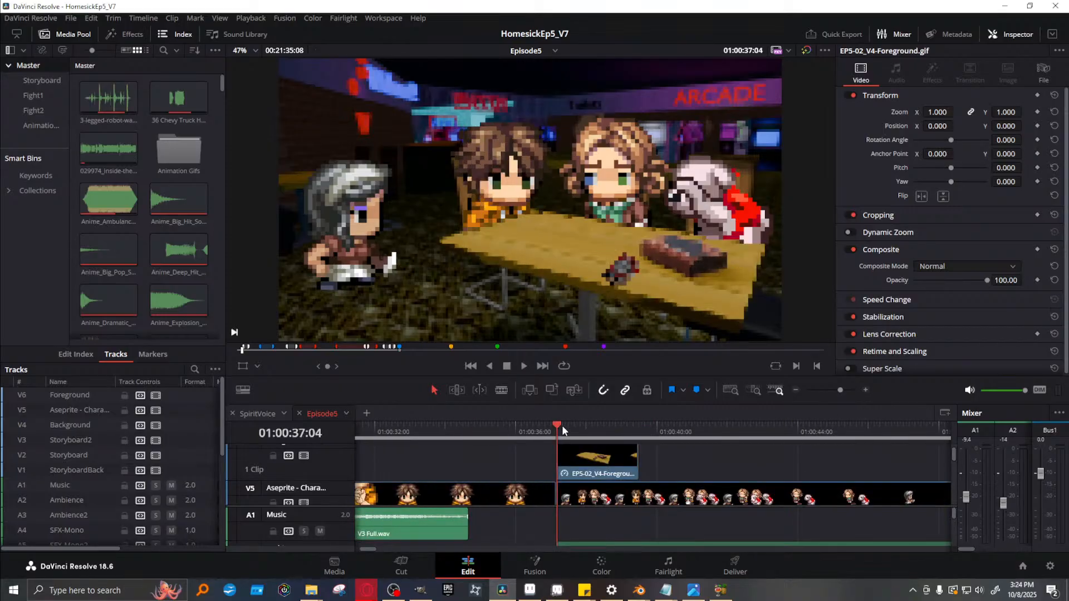
click(522, 366)
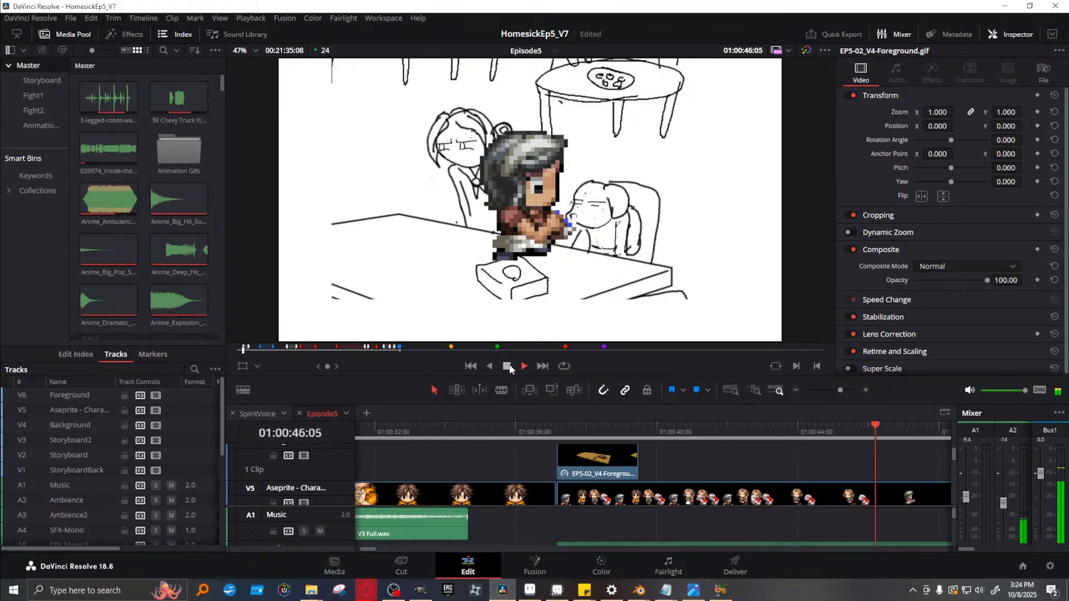
click(506, 366)
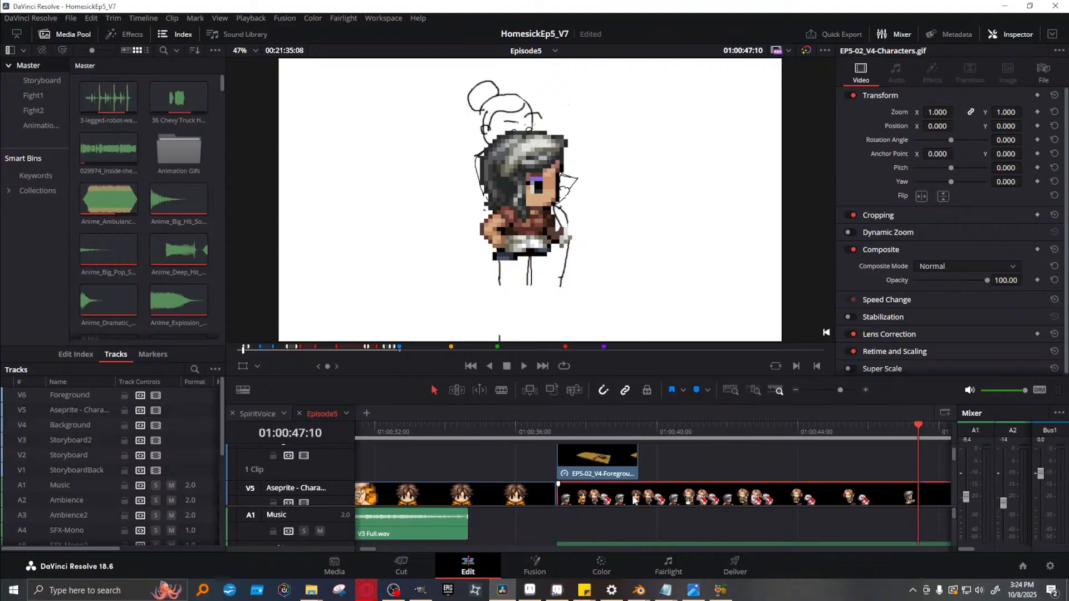
Locate the EP5-02_V4-Characters.gif clip in the media pool and check the video frame rate in its clip attributes
right_click(612, 497)
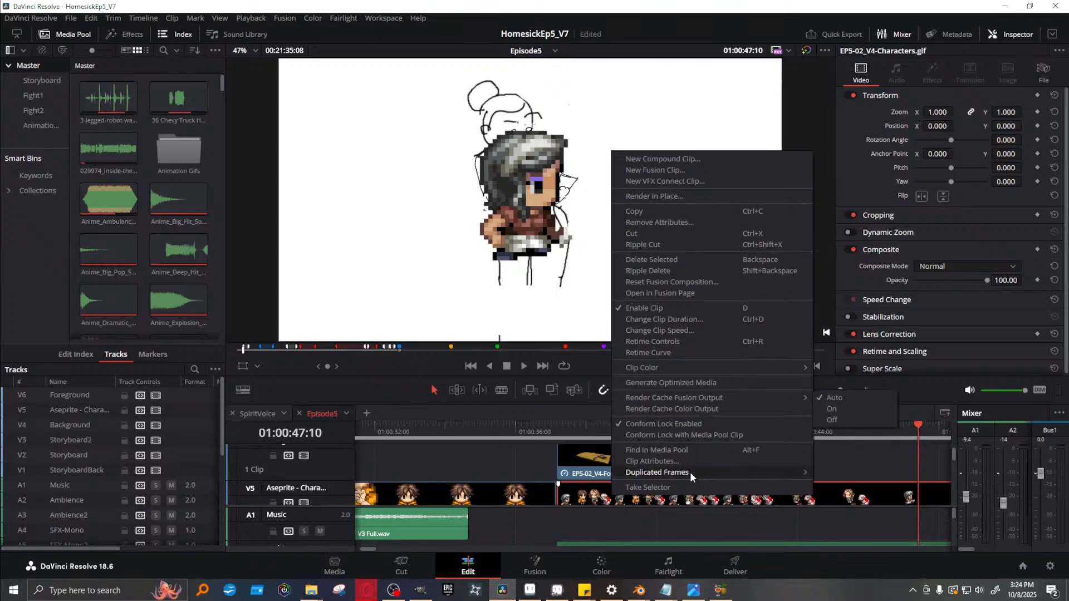
mouse_move(692, 470)
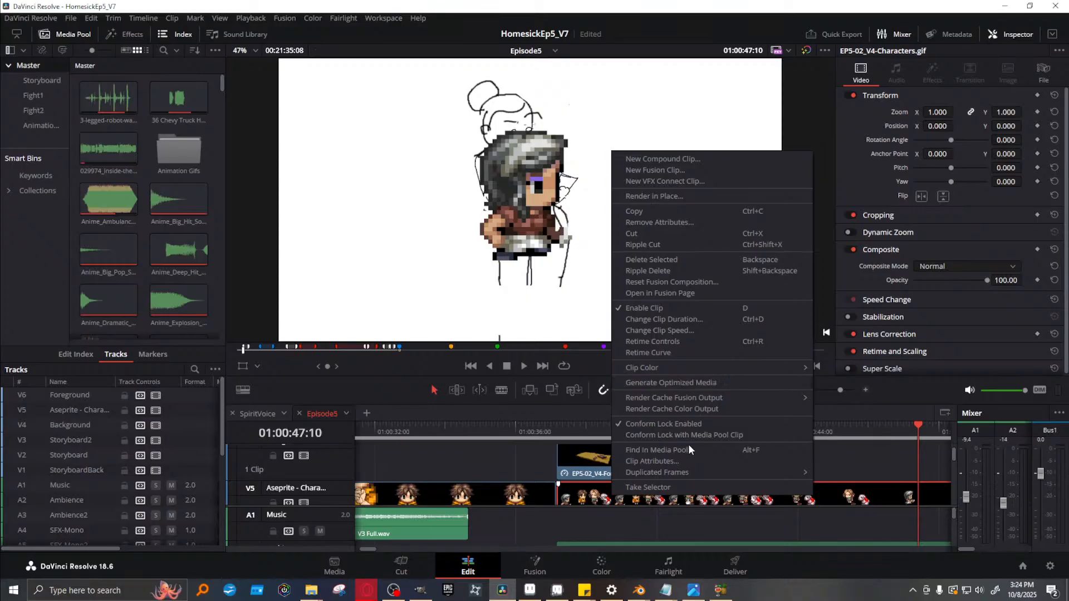
key(Escape)
key(alt+f)
right_click(113, 149)
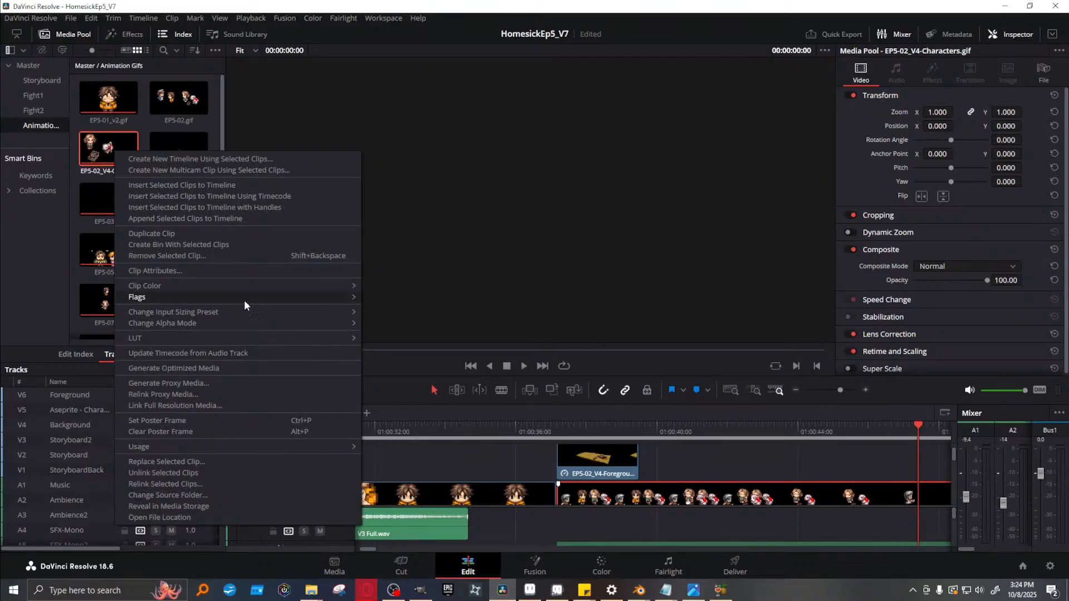
click(196, 268)
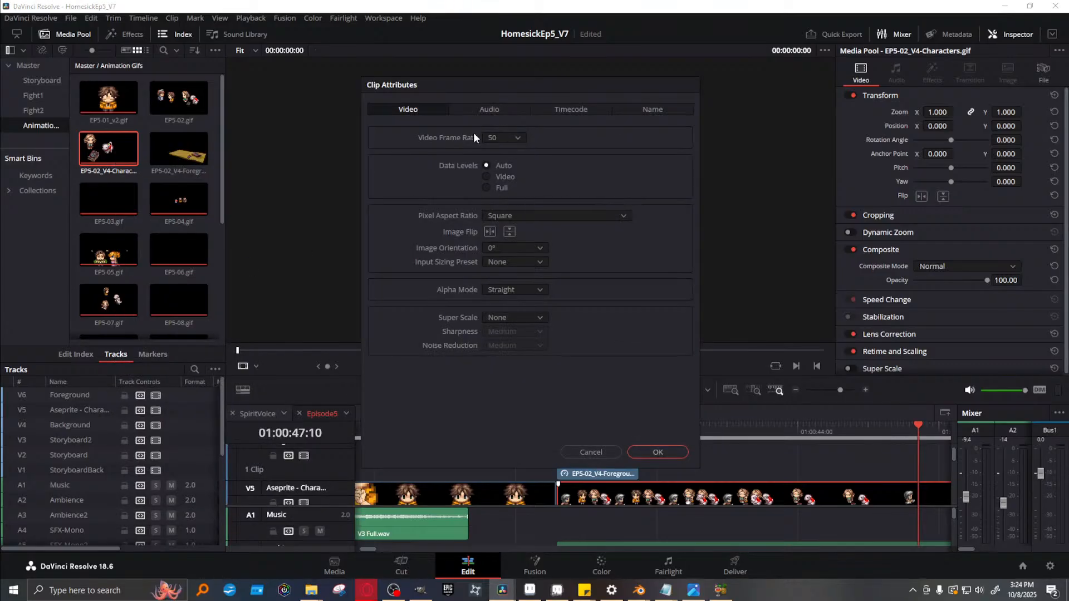
click(591, 452)
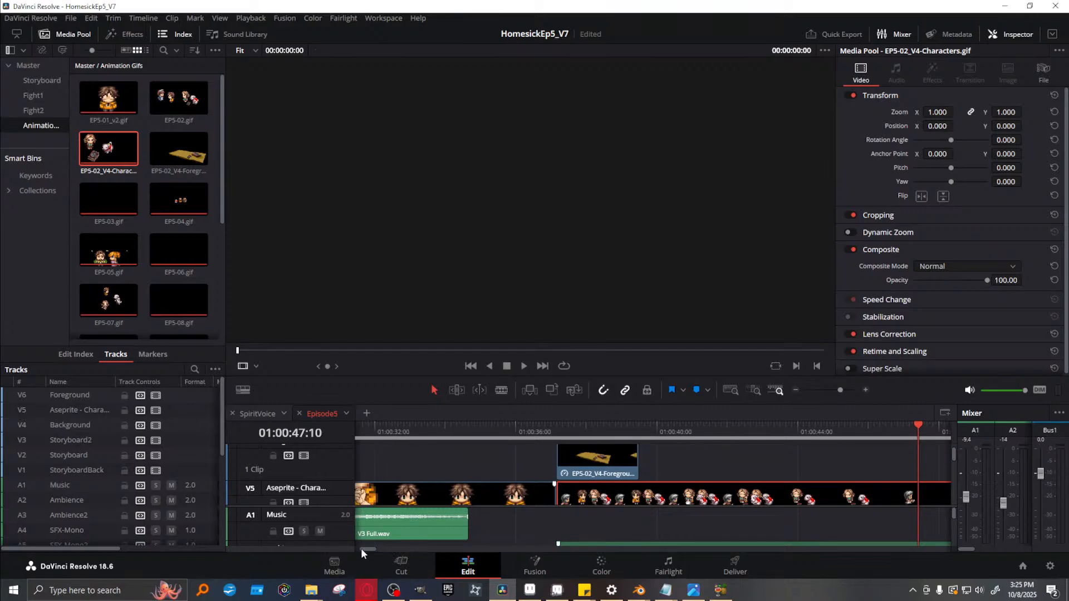
Enlarge the timeline area upward and look over the video tracks at the start of Episode5
drag(361, 548, 352, 548)
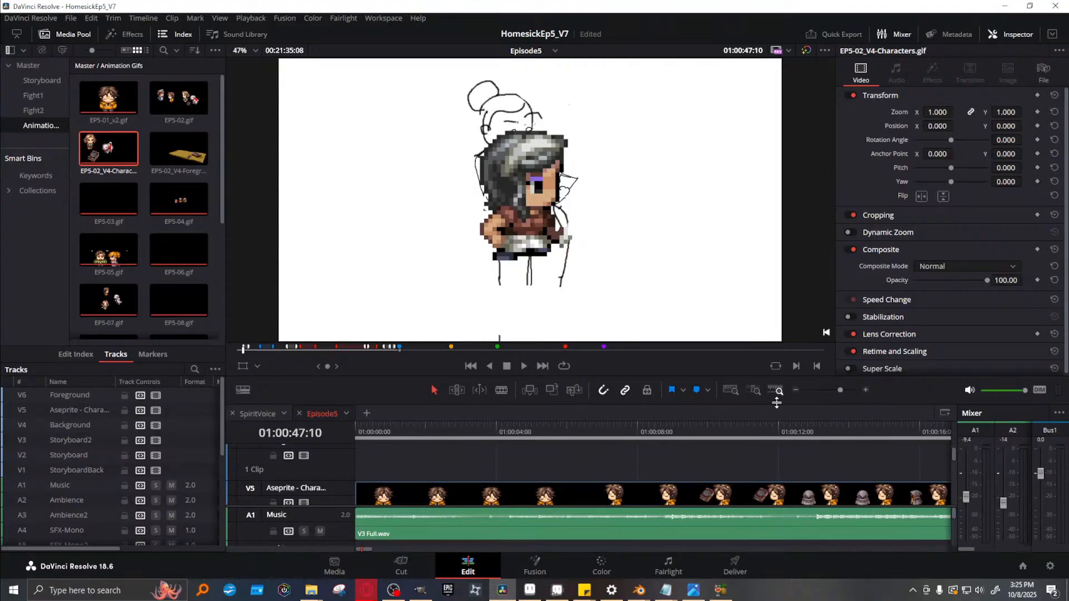
drag(774, 401, 771, 342)
scroll(478, 419, down, 3)
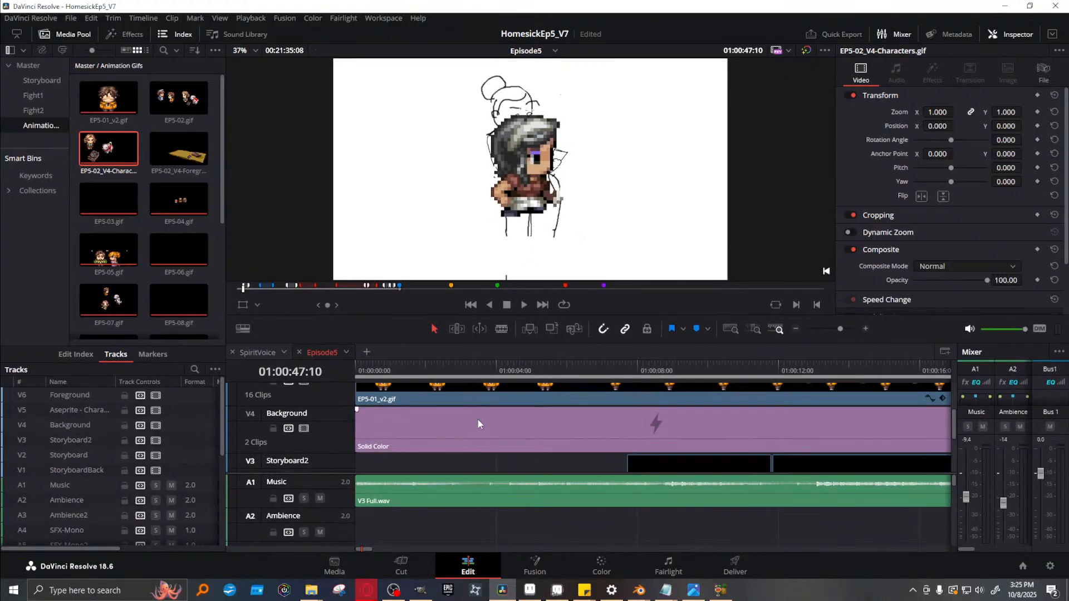
scroll(506, 423, up, 2)
key(q)
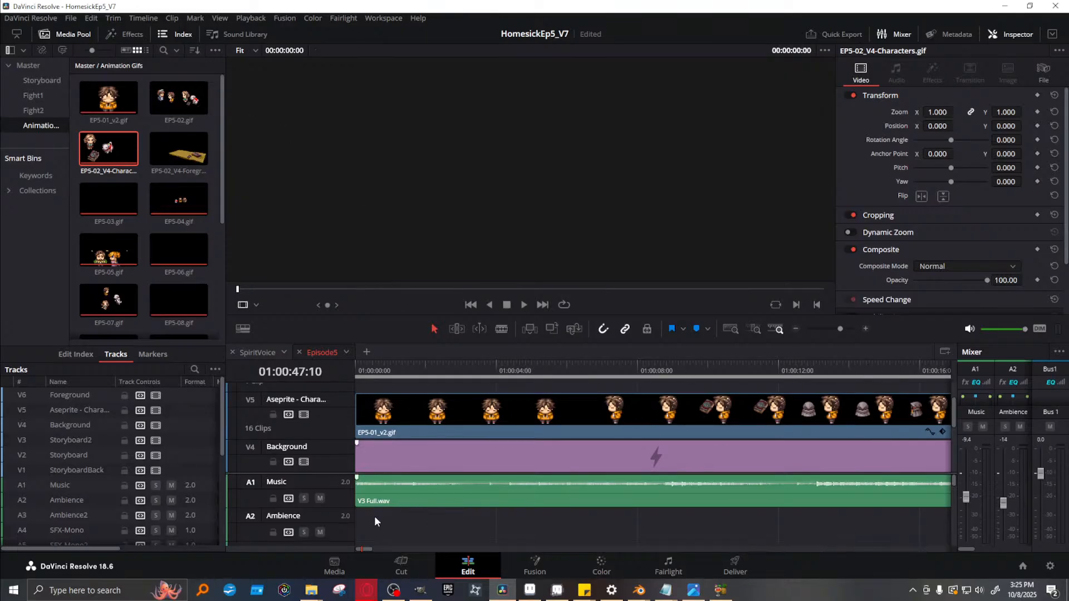
Play the timeline from 01:00:27:19 into the arcade scene, and replay the transition between the two animation clips
drag(363, 550, 368, 546)
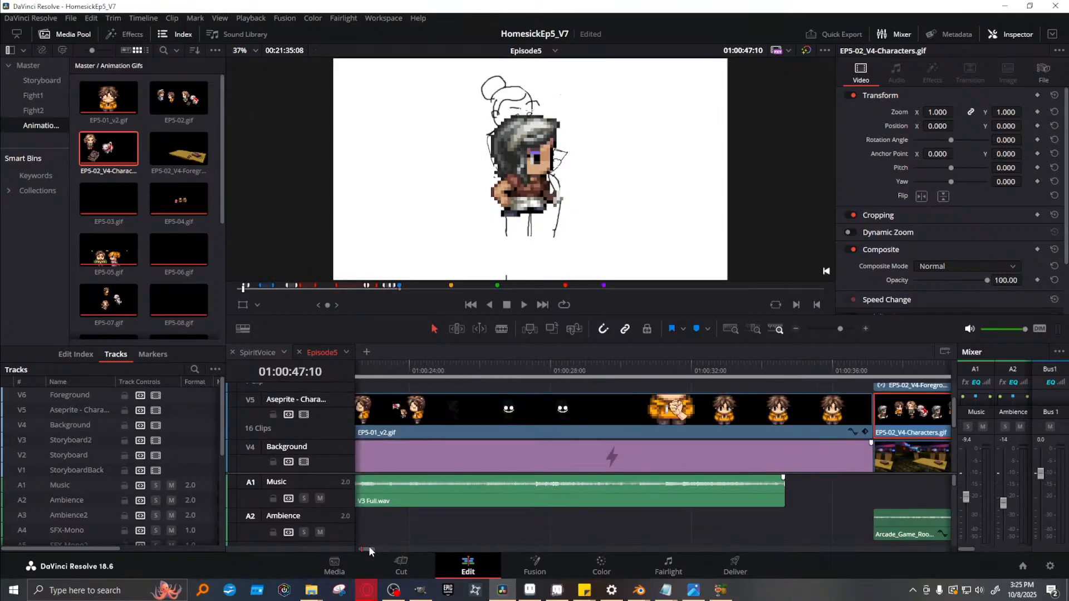
click(543, 368)
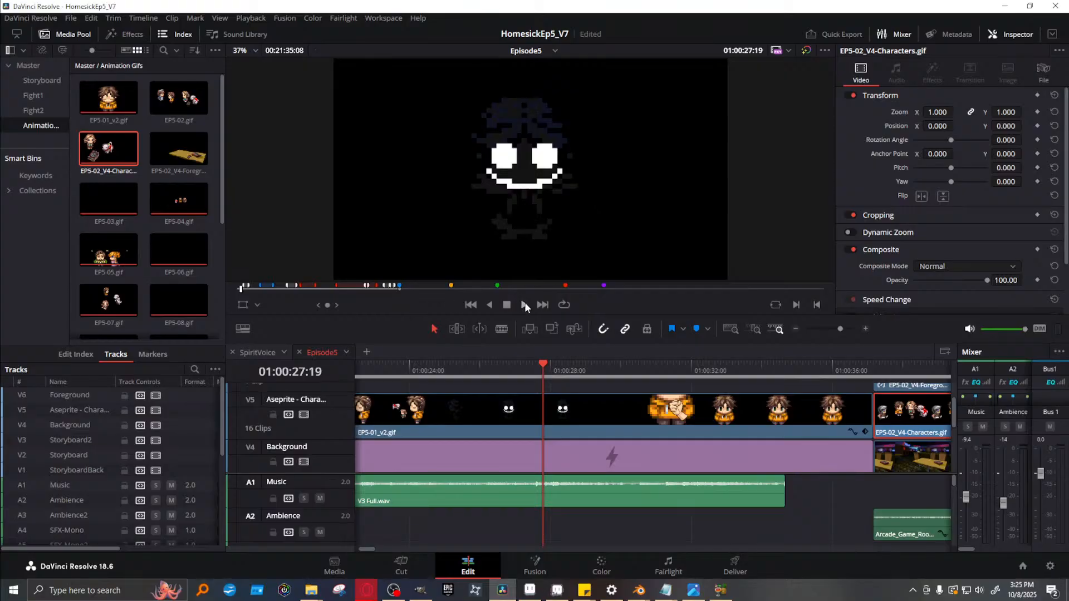
key(space)
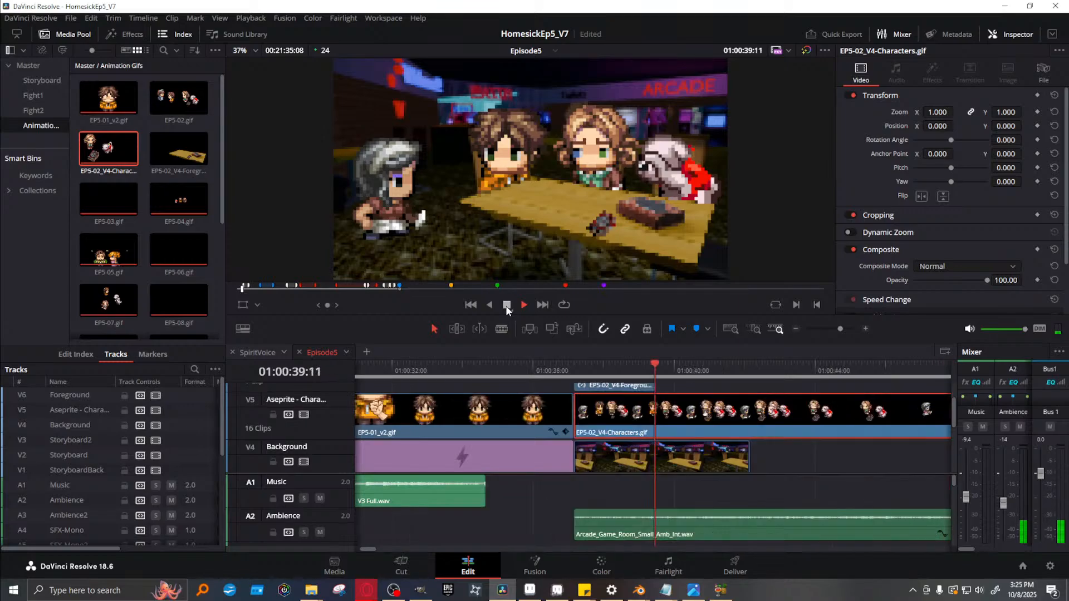
click(507, 305)
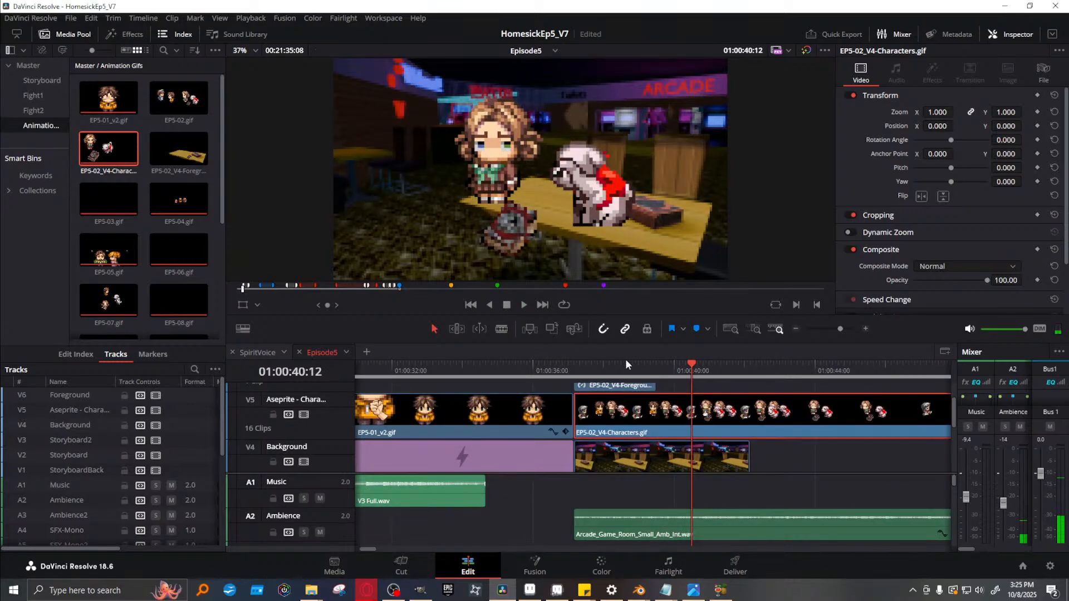
click(469, 366)
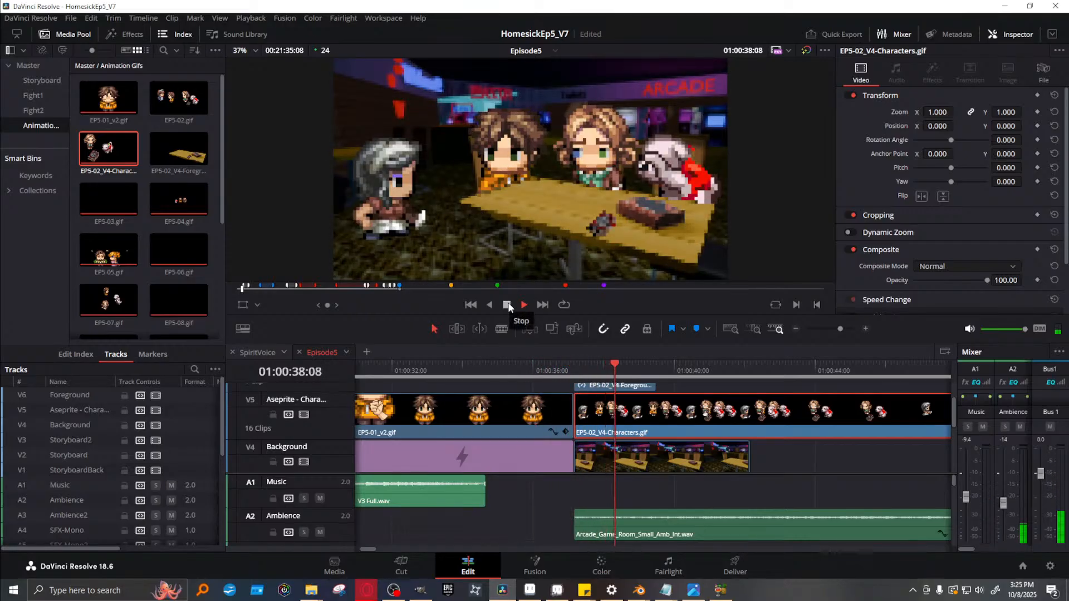
click(508, 306)
scroll(746, 444, up, 2)
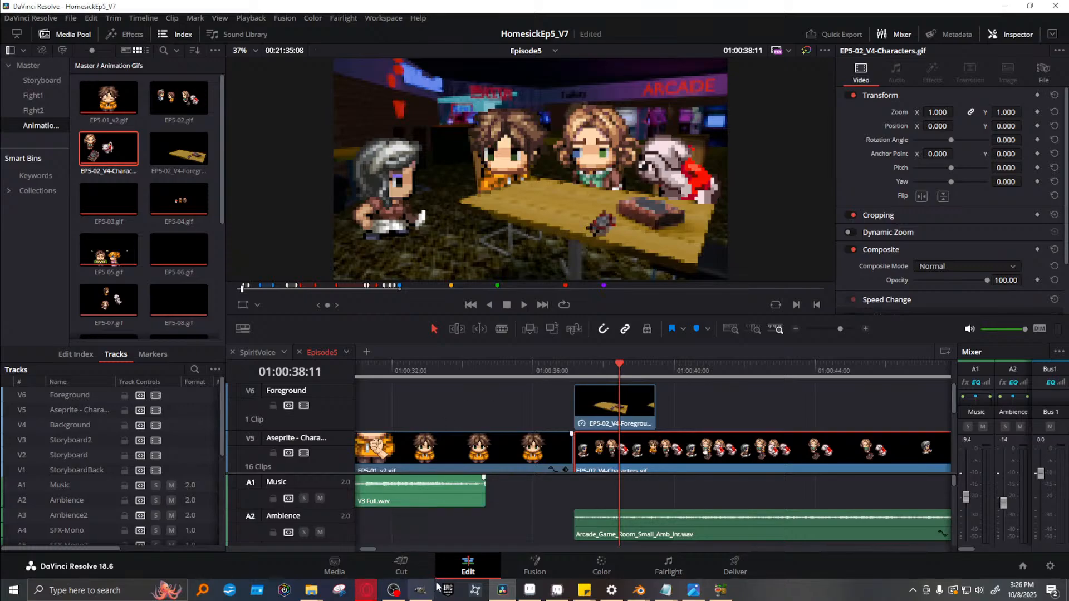
Examine the video and audio tracks around the arcade scene and play it from the start of the EP5-02_V4-Characters.gif clip
drag(373, 547, 347, 548)
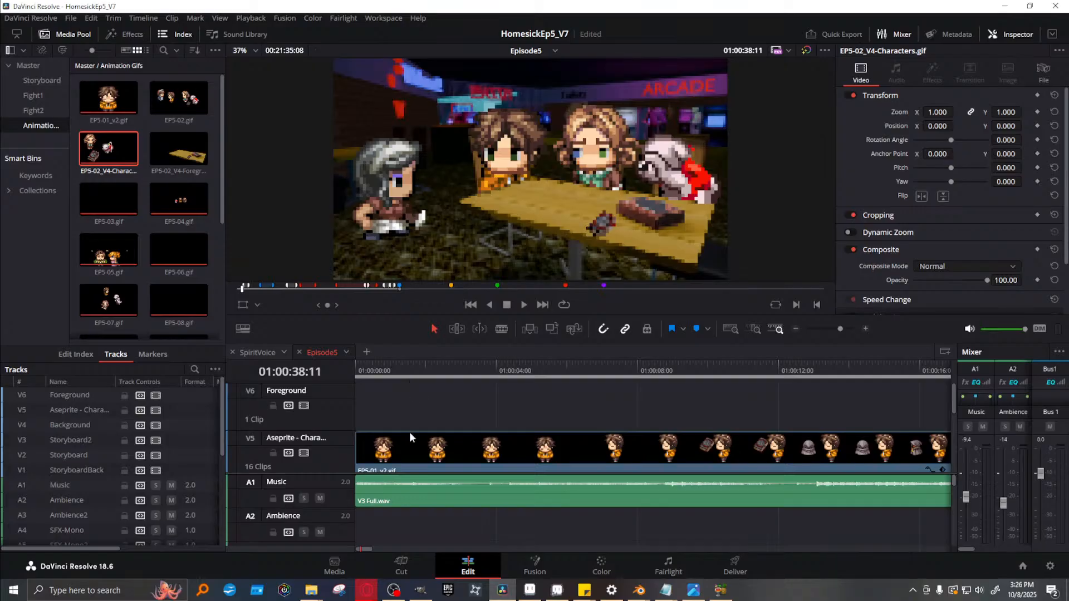
scroll(849, 422, down, 3)
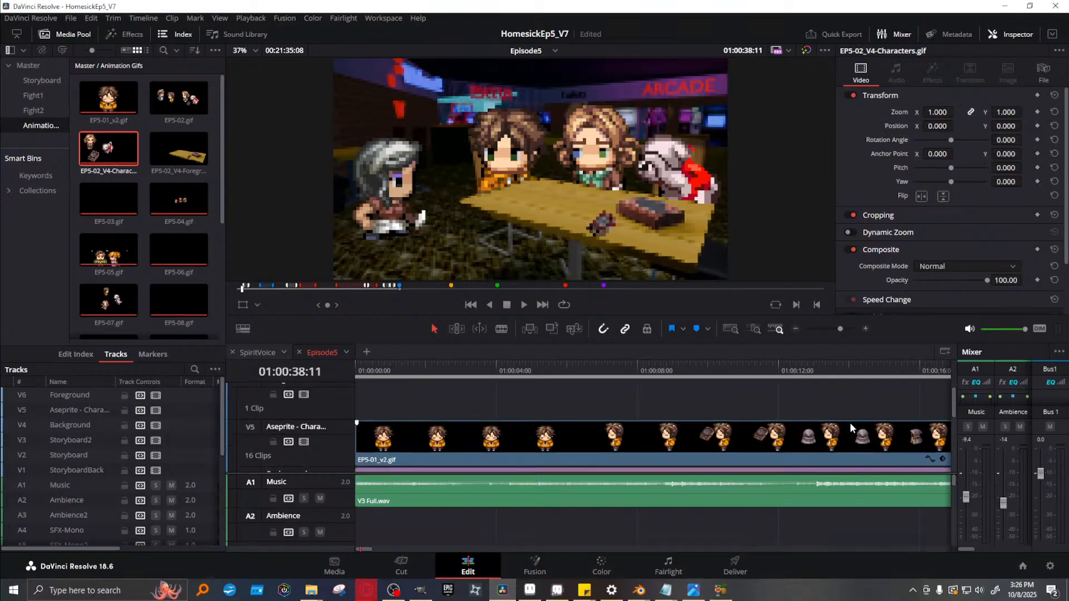
scroll(524, 542, down, 2)
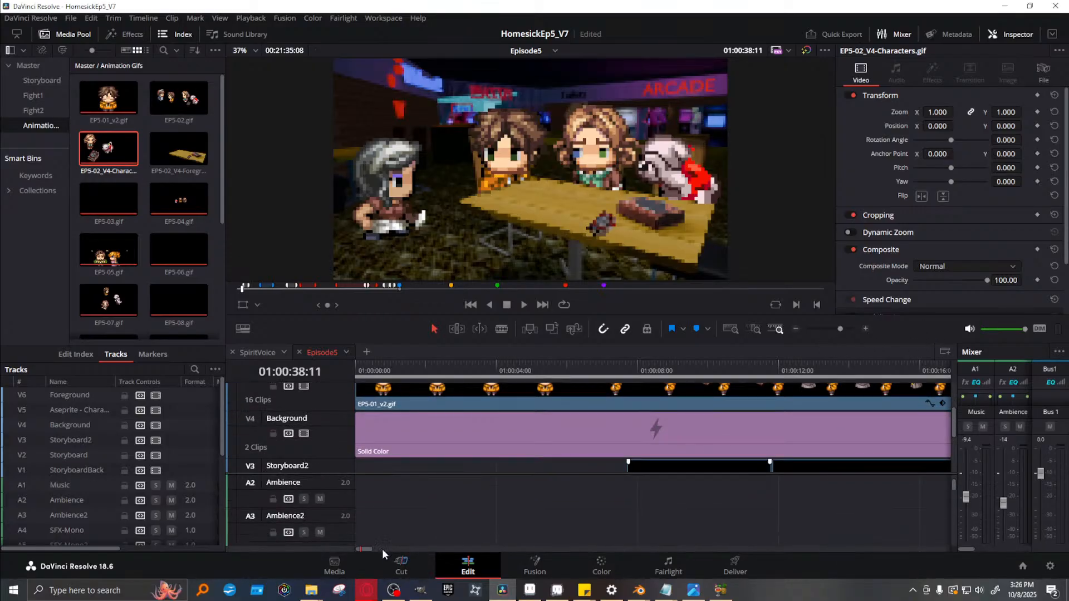
drag(367, 548, 372, 549)
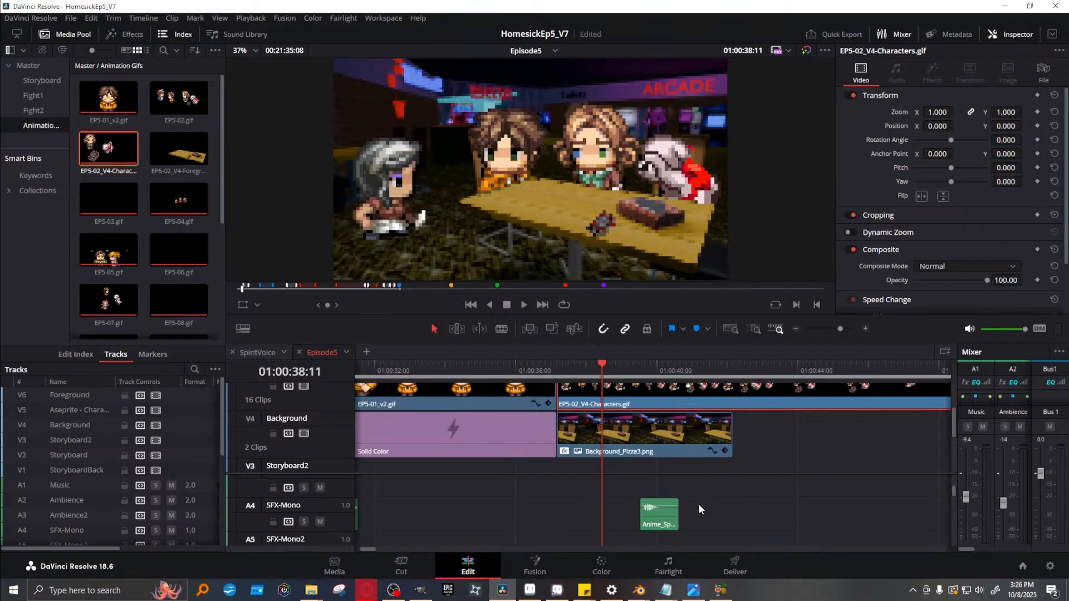
scroll(698, 503, up, 1)
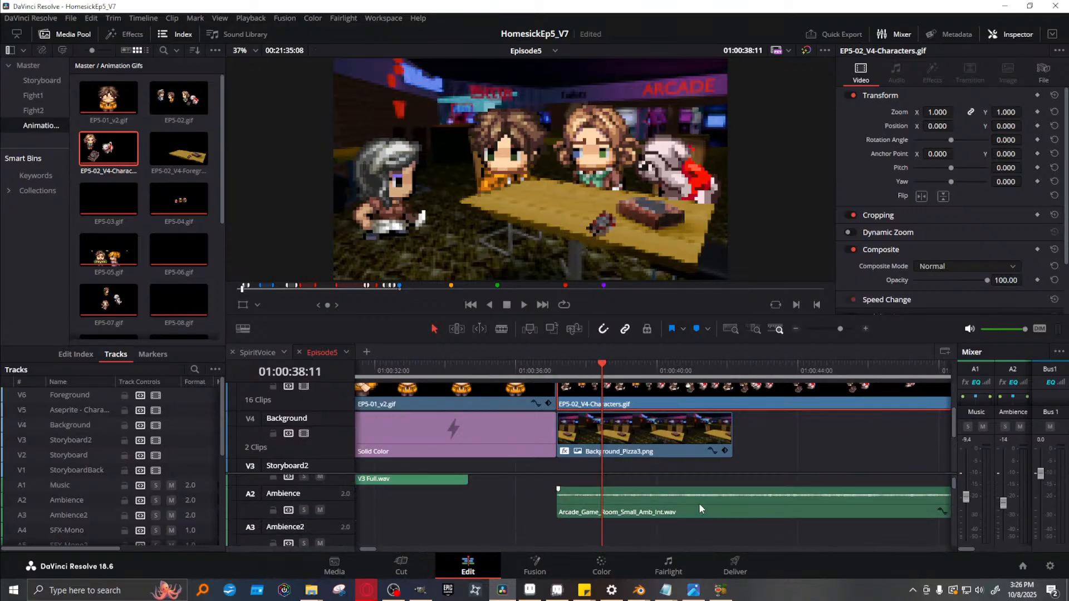
click(556, 365)
click(524, 305)
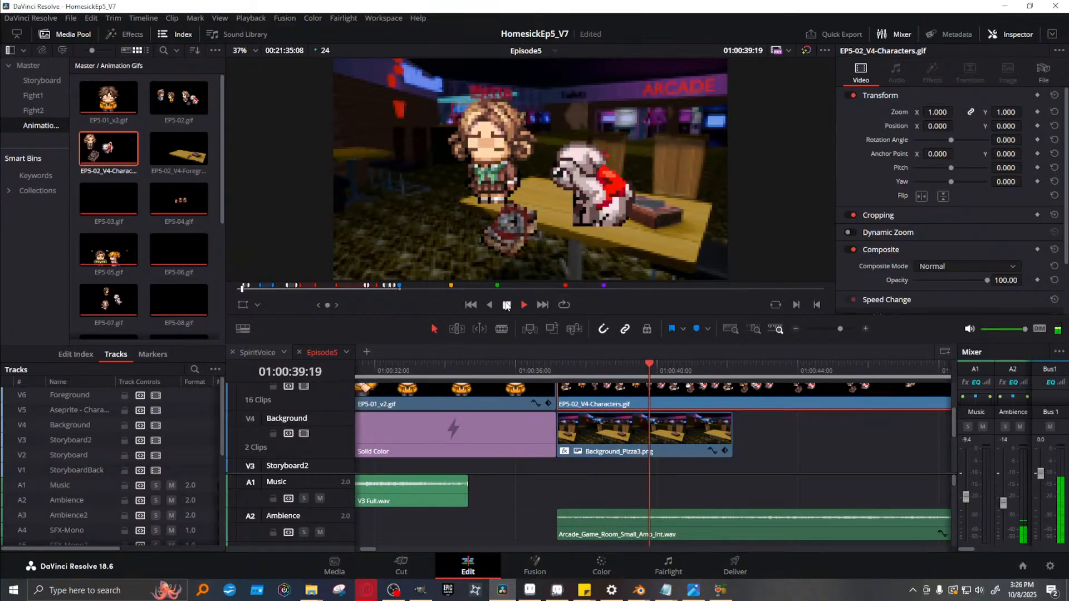
key(space)
scroll(636, 448, up, 2)
scroll(637, 448, up, 1)
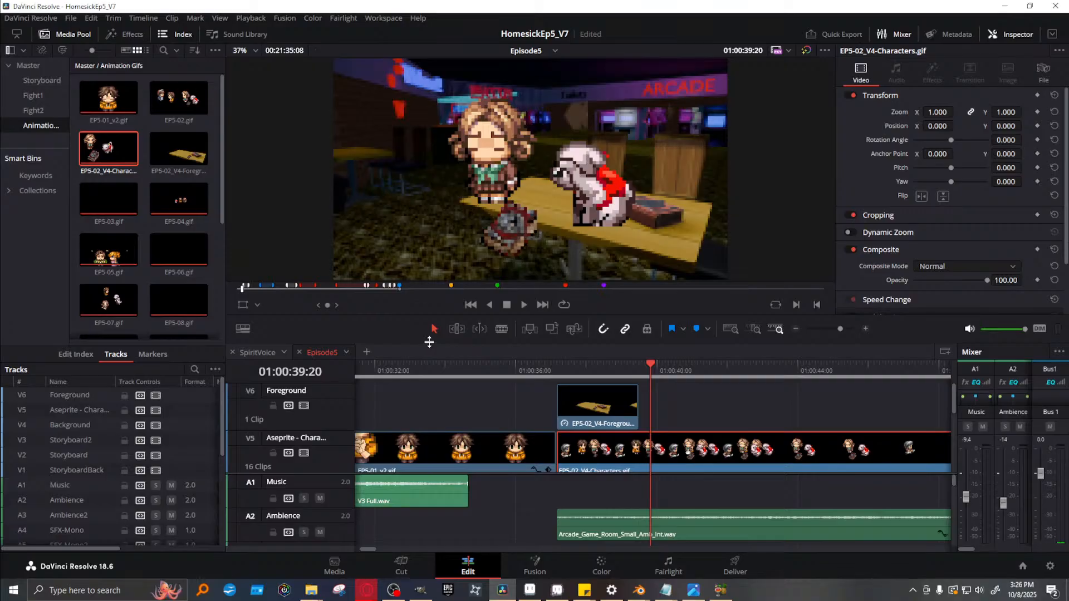
Delete the Solid Color clip at the start of the Background track in the Episode5 timeline
drag(430, 342, 429, 322)
scroll(518, 401, down, 2)
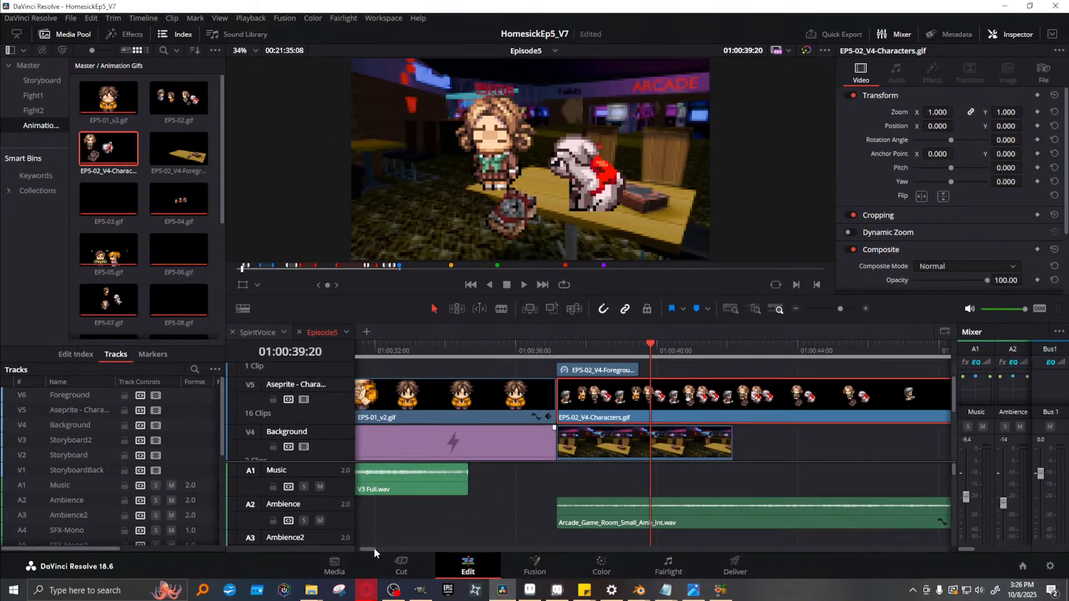
drag(373, 548, 351, 549)
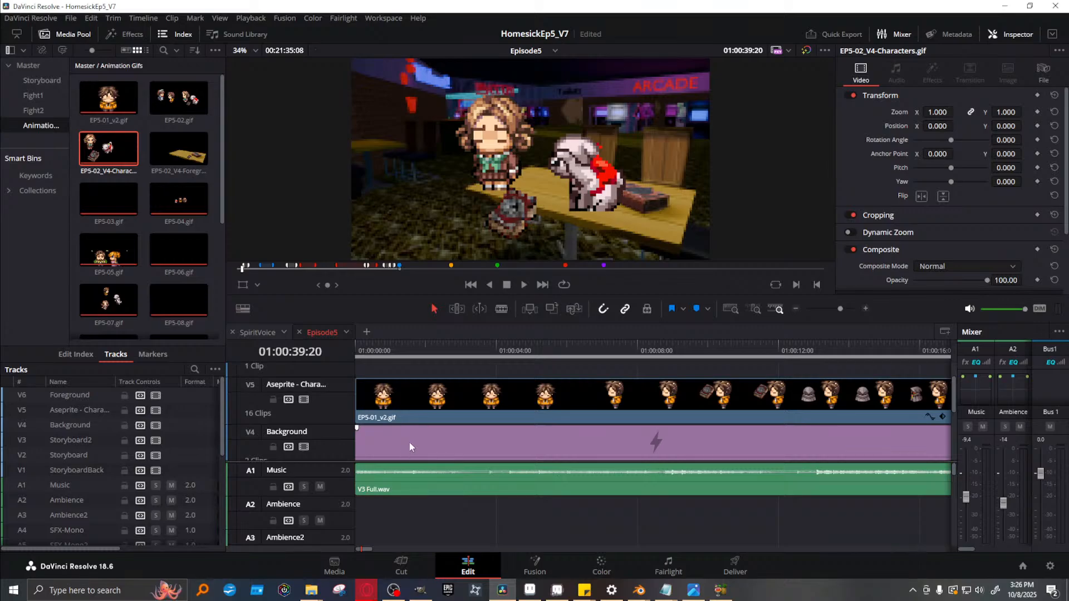
scroll(409, 440, down, 1)
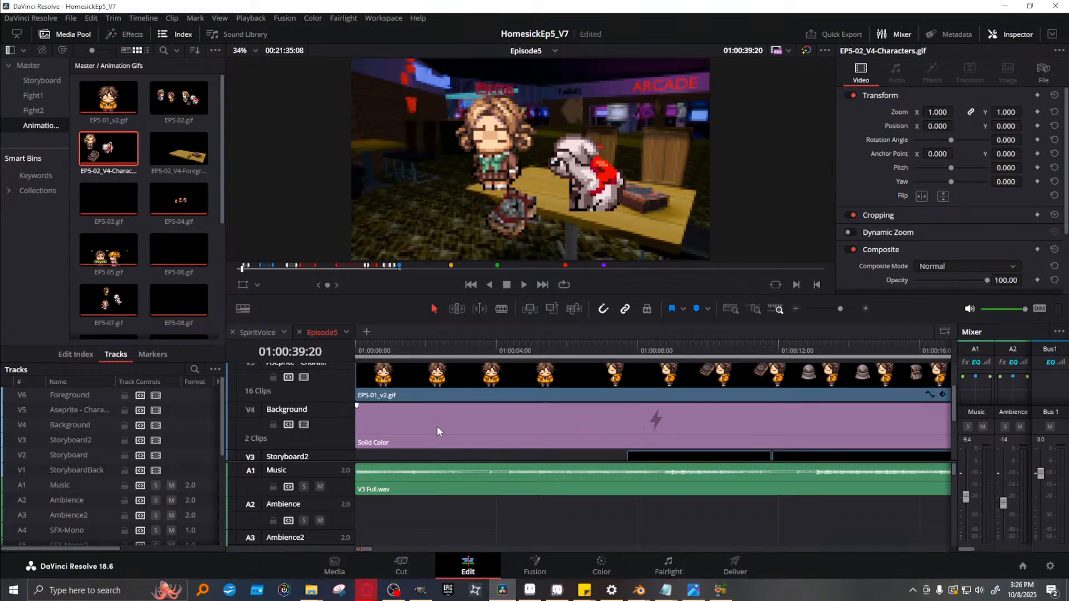
click(437, 425)
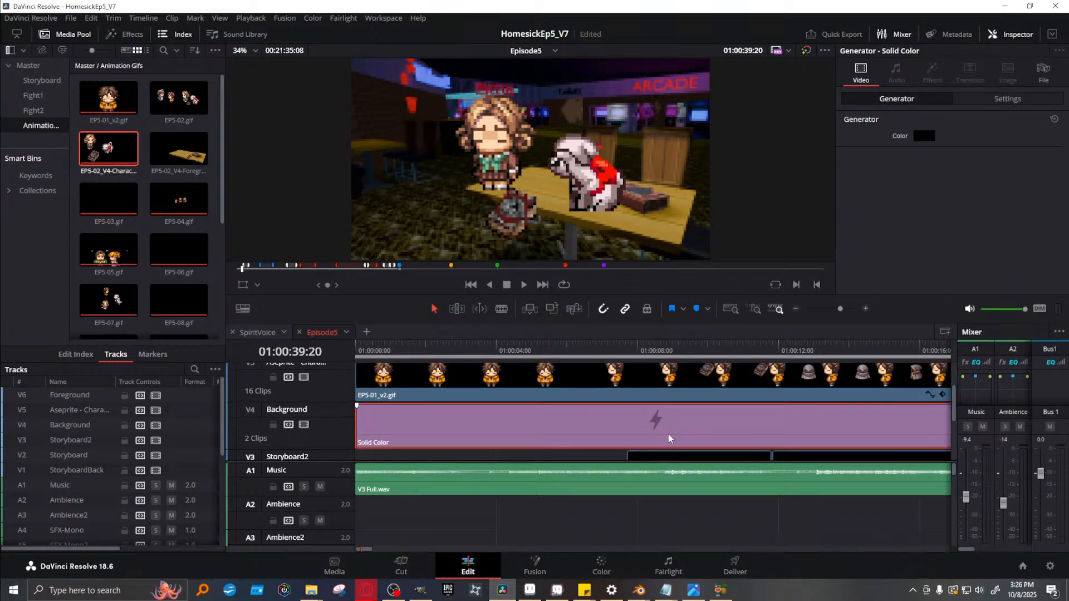
key(Delete)
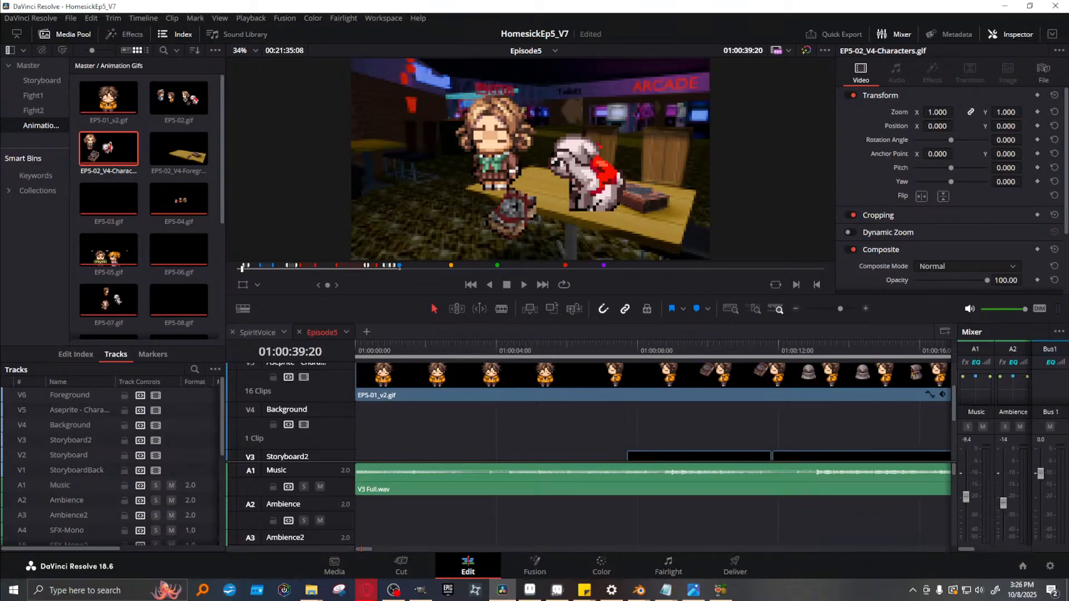
Switch to the Milk folder in File Explorer and preview the IMG_0065.MOV and IMG_0038.MOV clips in VLC, closing each one
key(alt+Tab)
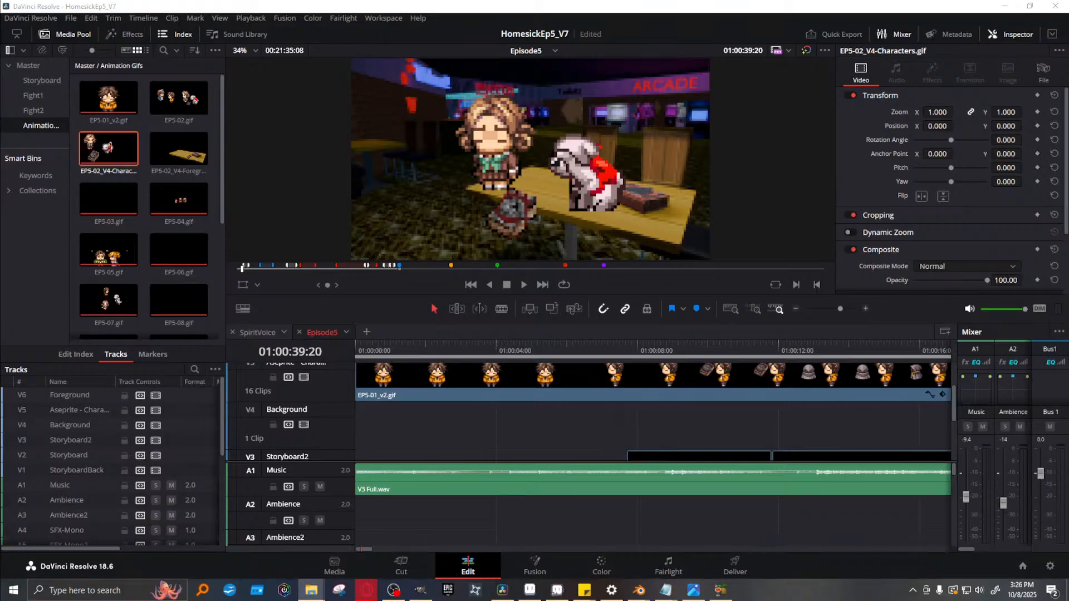
key(alt+Tab)
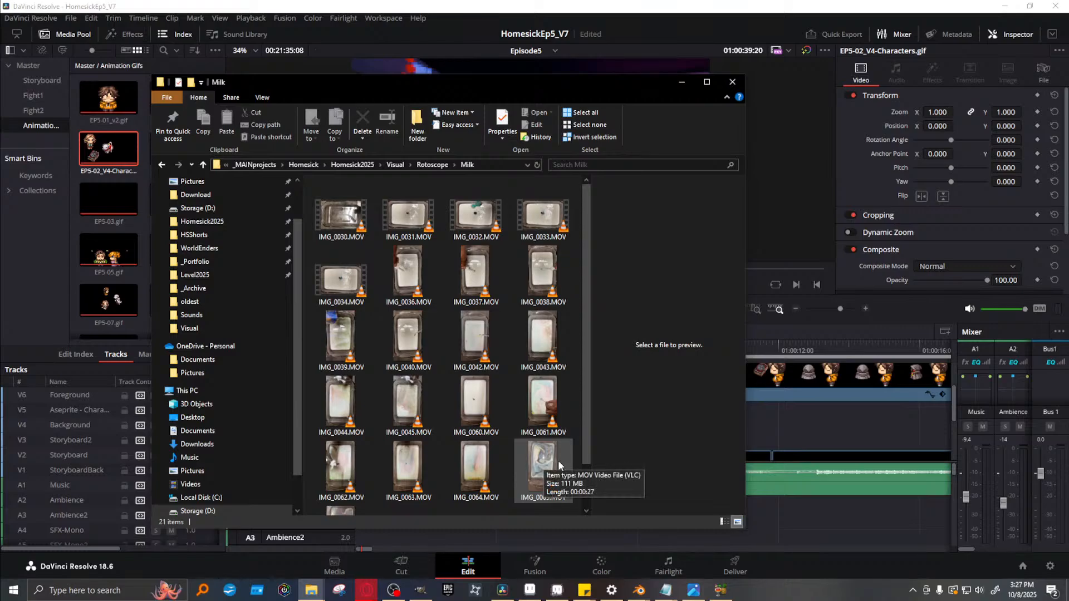
double_click(536, 464)
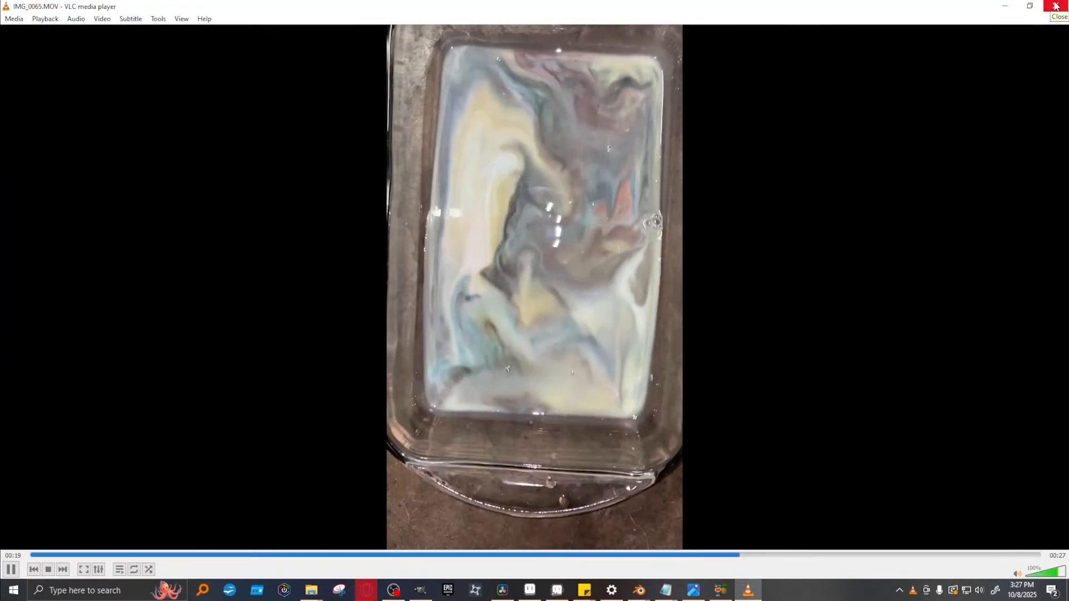
click(1055, 5)
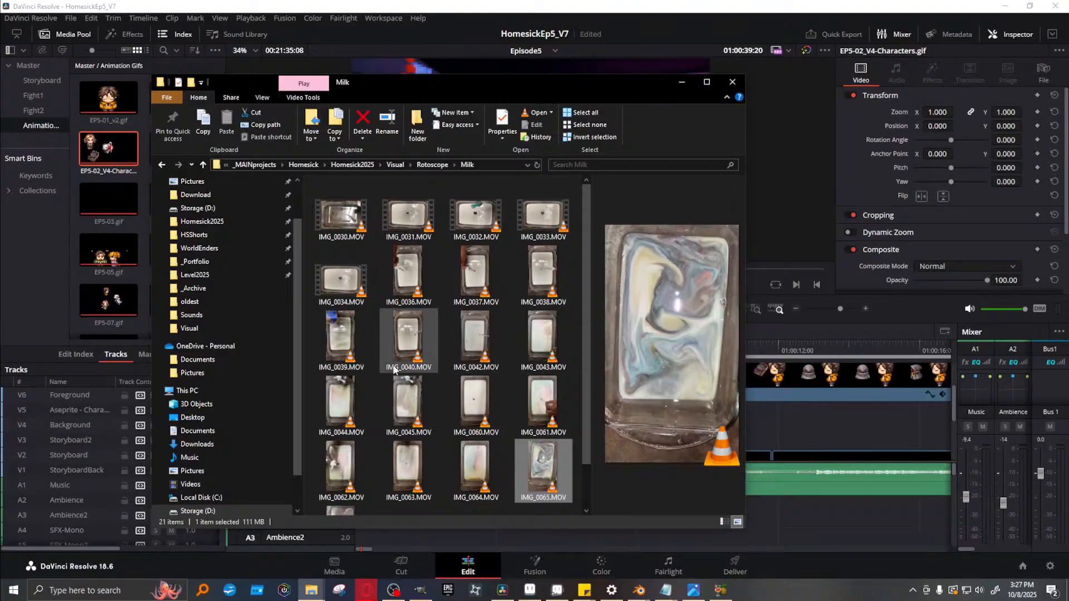
double_click(545, 285)
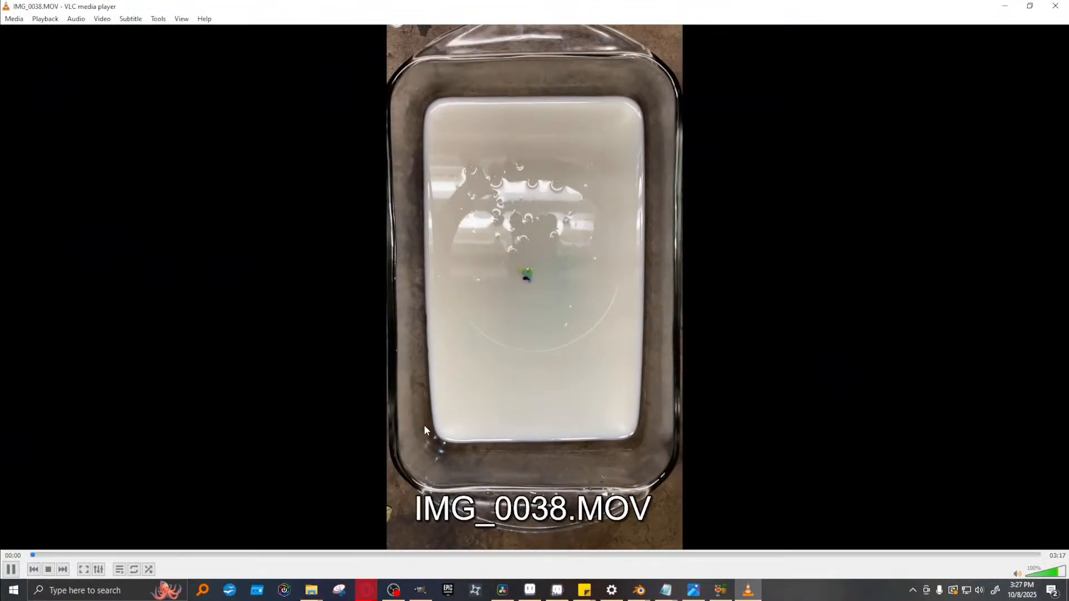
click(1061, 7)
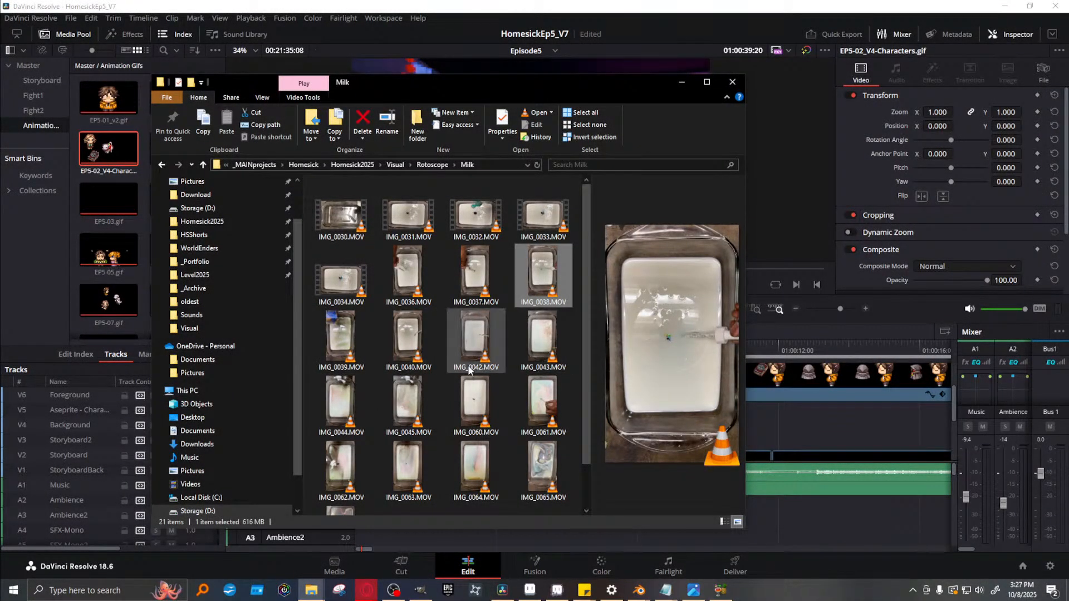
Play IMG_0042.MOV and skim through the milk and food colouring footage to about 05:16, and close it
double_click(475, 343)
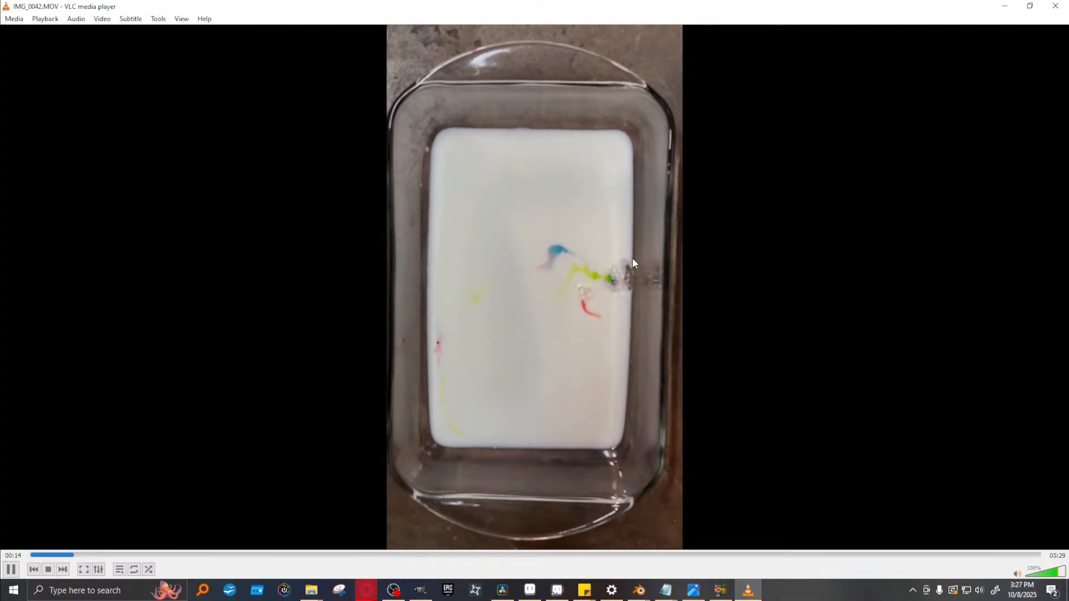
click(238, 556)
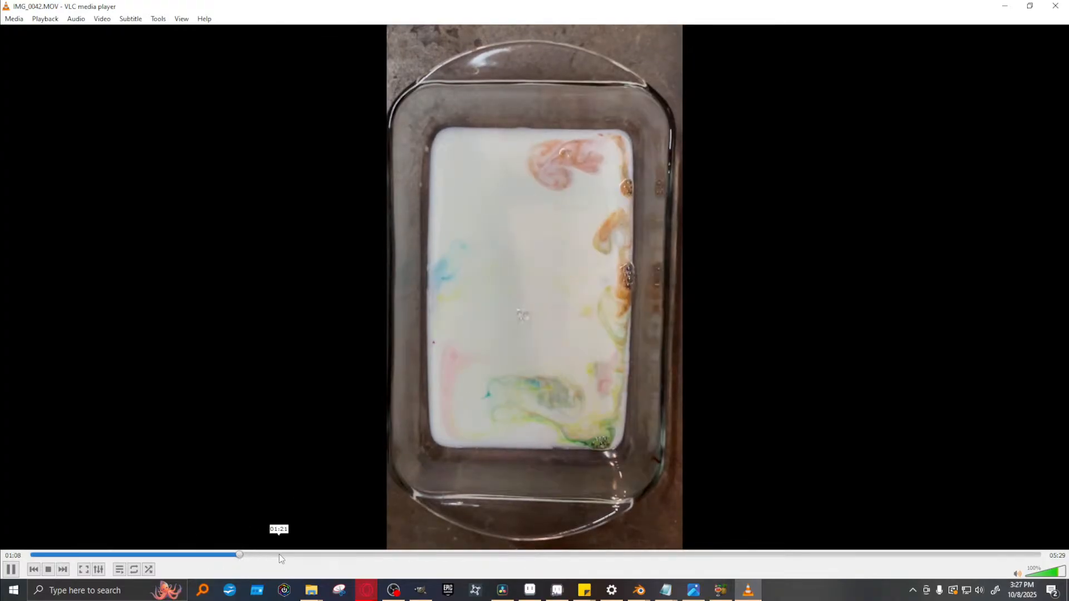
click(325, 555)
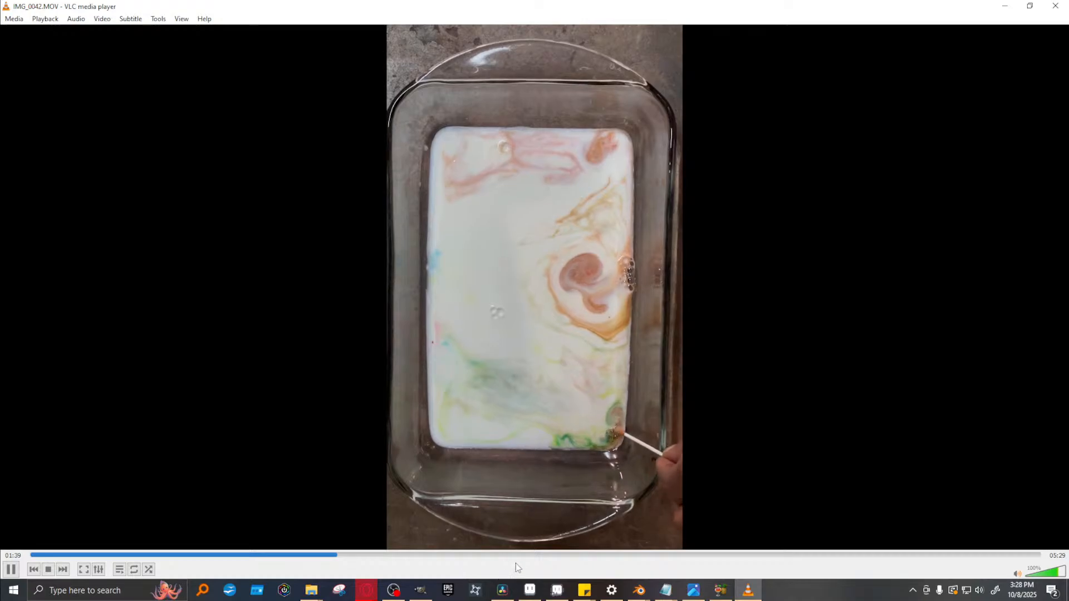
click(495, 556)
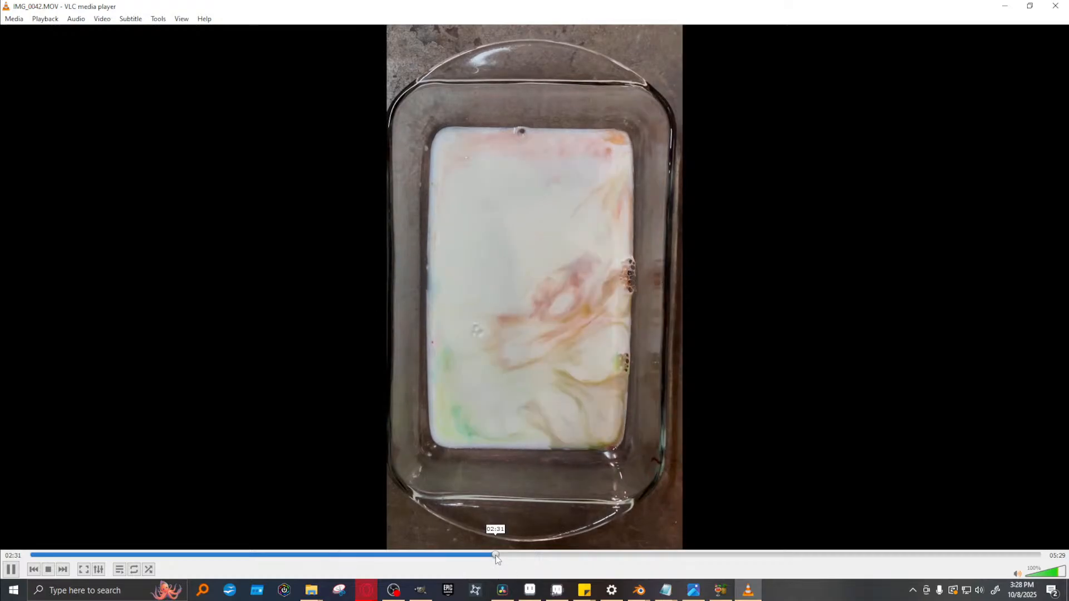
click(596, 553)
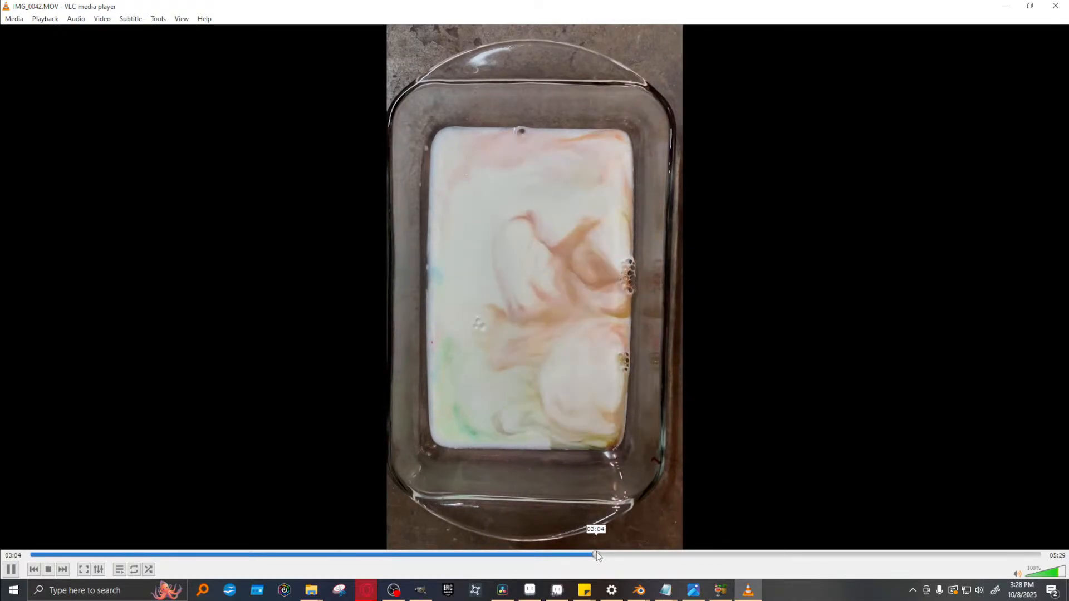
click(692, 555)
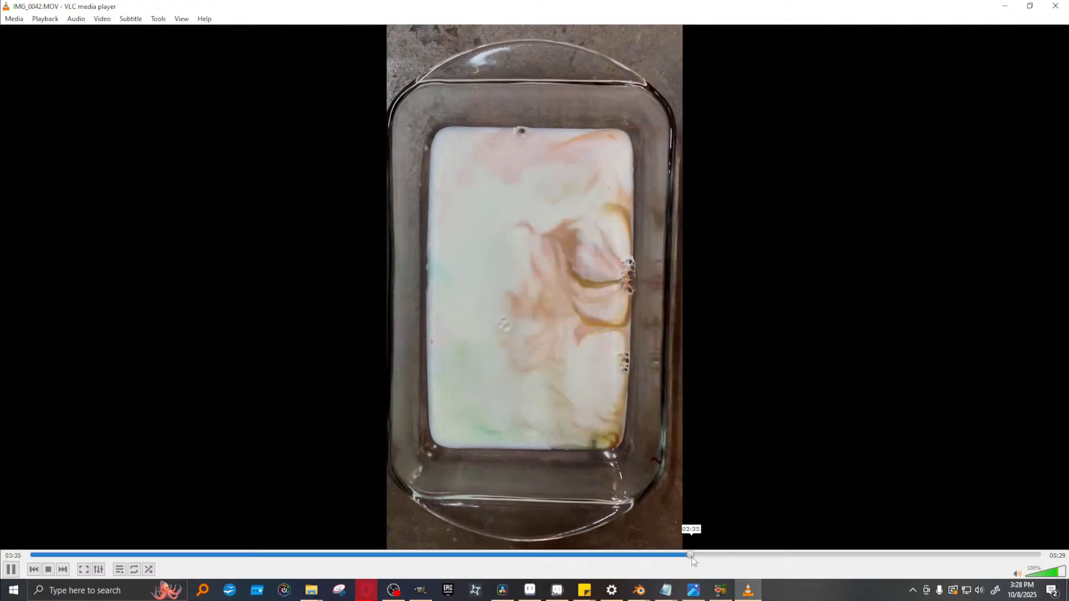
click(741, 555)
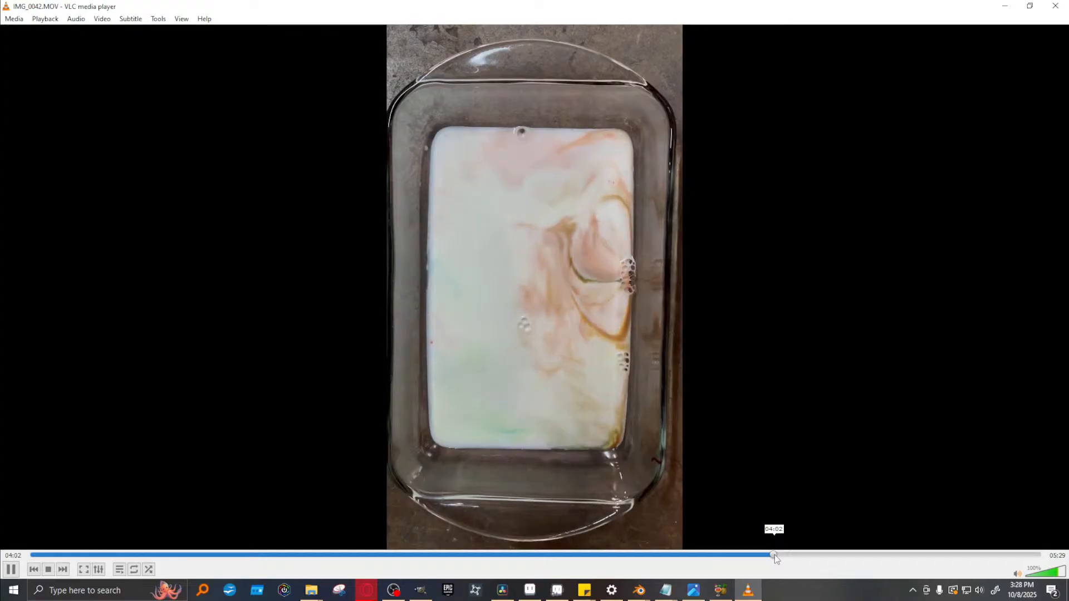
click(859, 558)
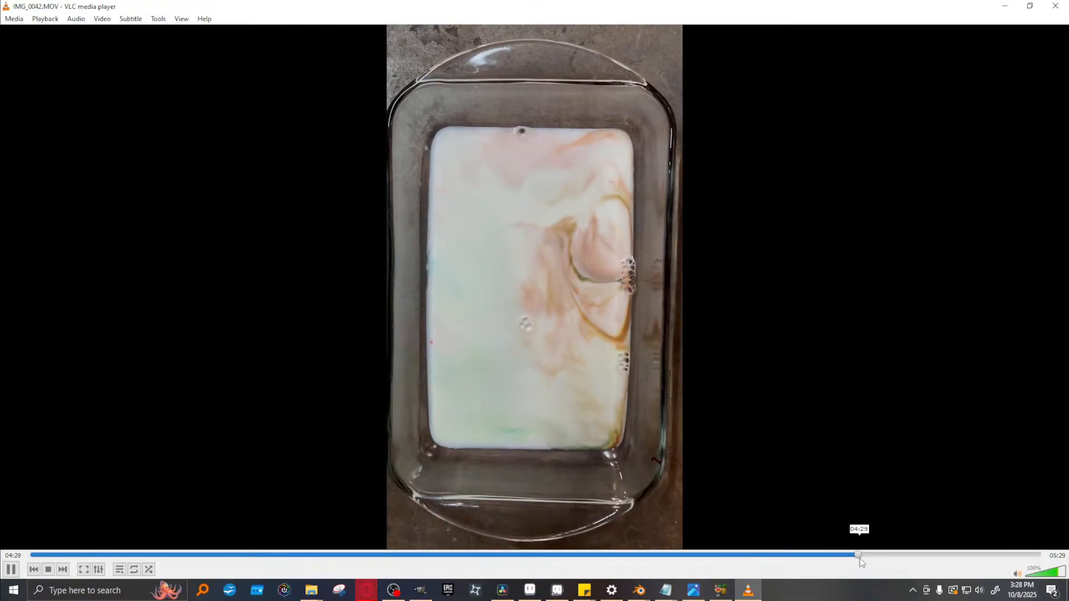
click(918, 554)
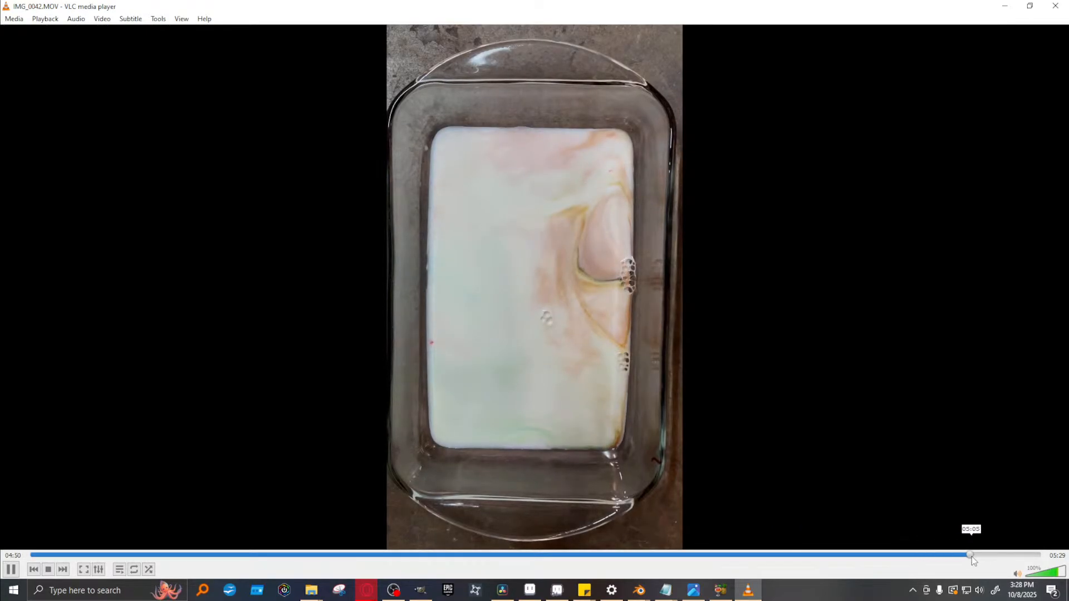
click(971, 556)
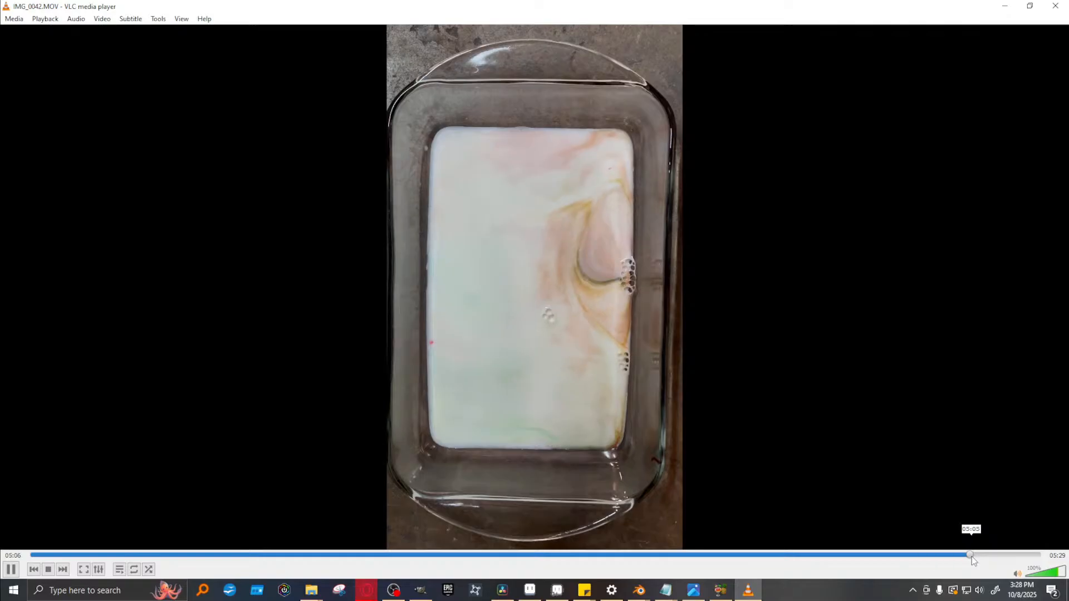
click(1003, 555)
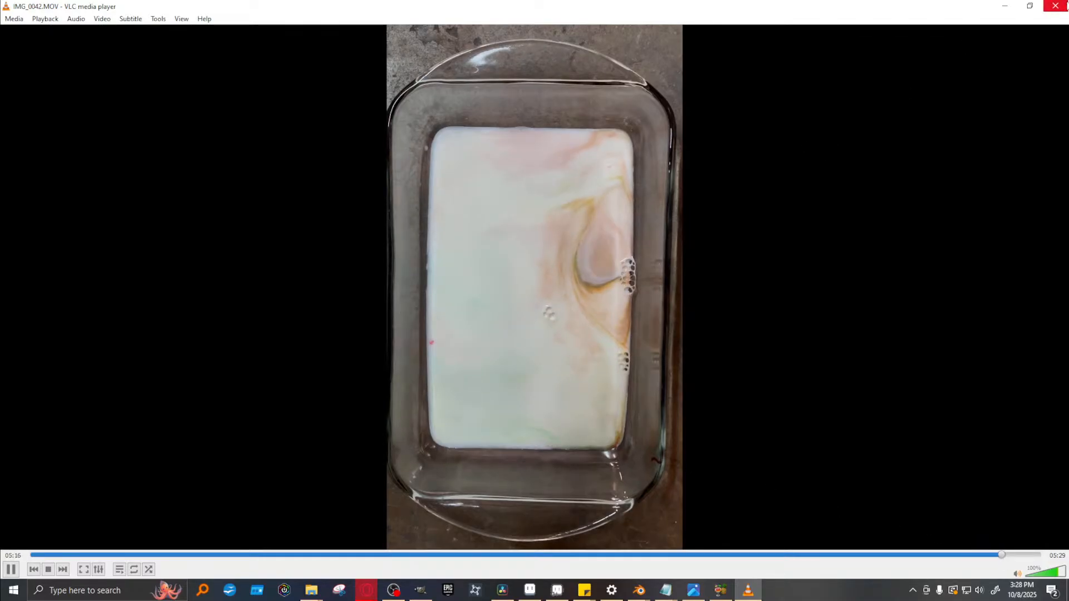
click(1066, 5)
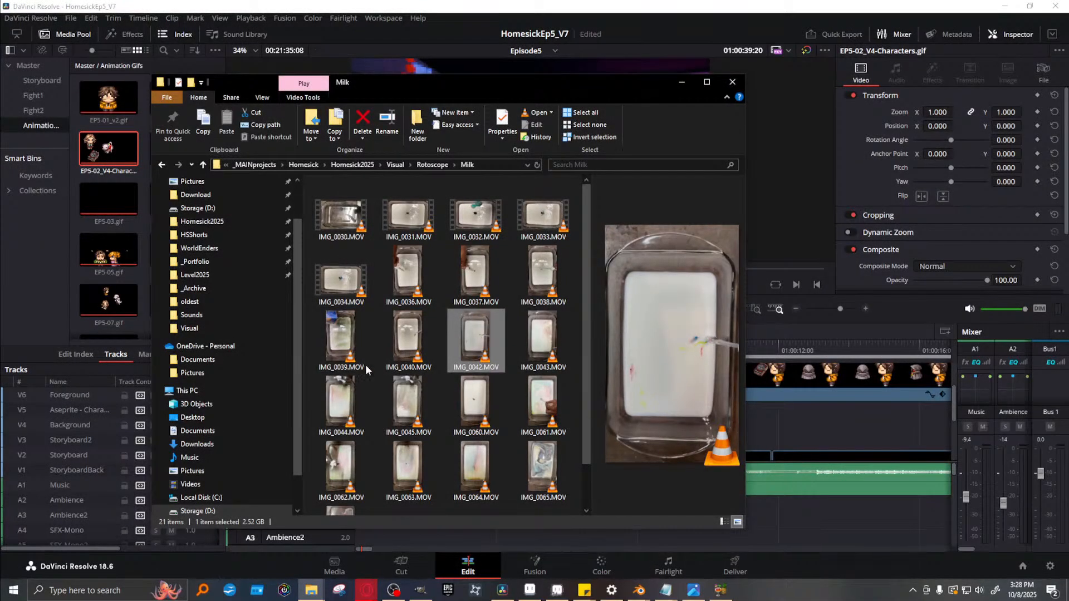
Play IMG_0043.MOV from the Milk folder, skim through its colour swirls to about 05:53, and close it
double_click(554, 336)
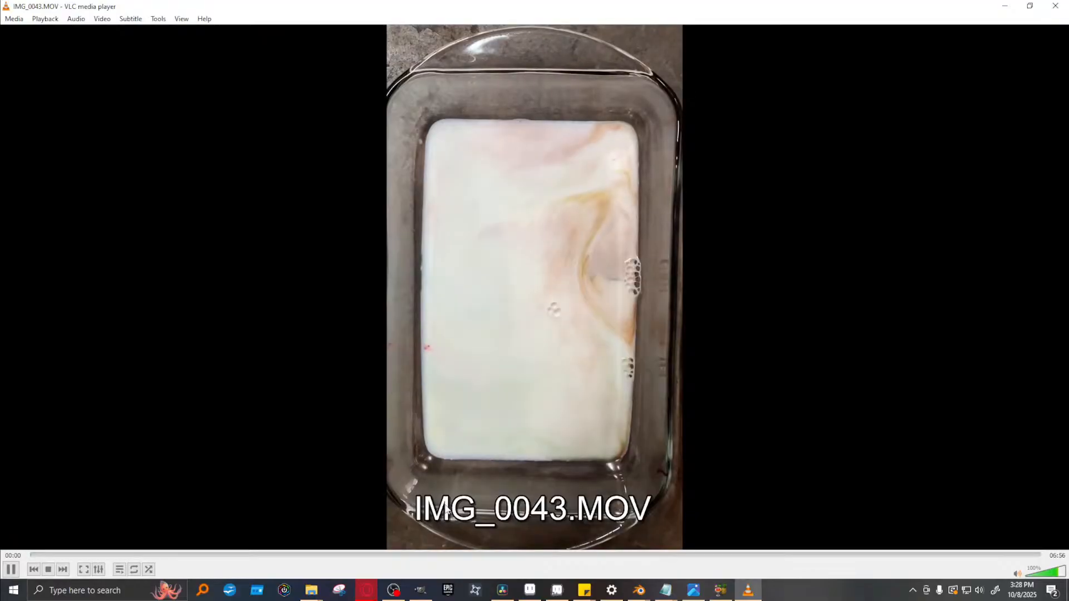
click(113, 555)
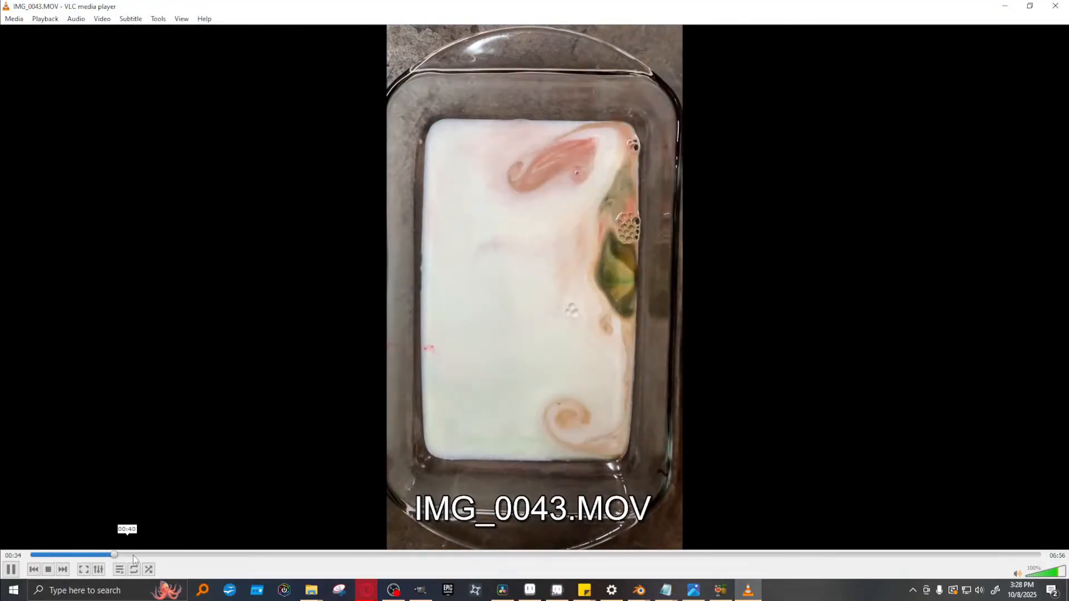
click(212, 555)
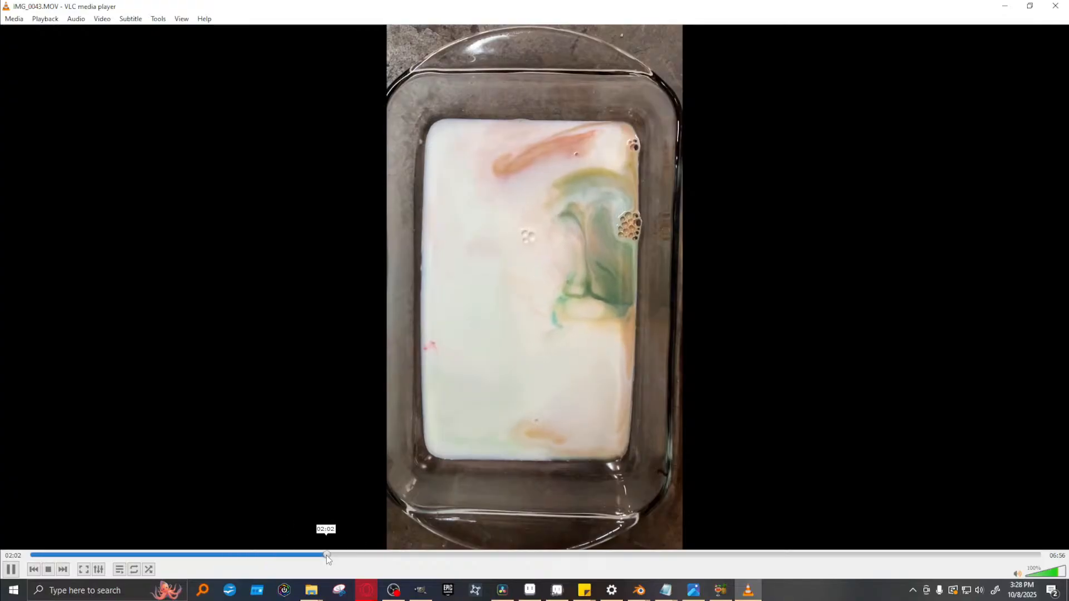
click(326, 555)
click(490, 555)
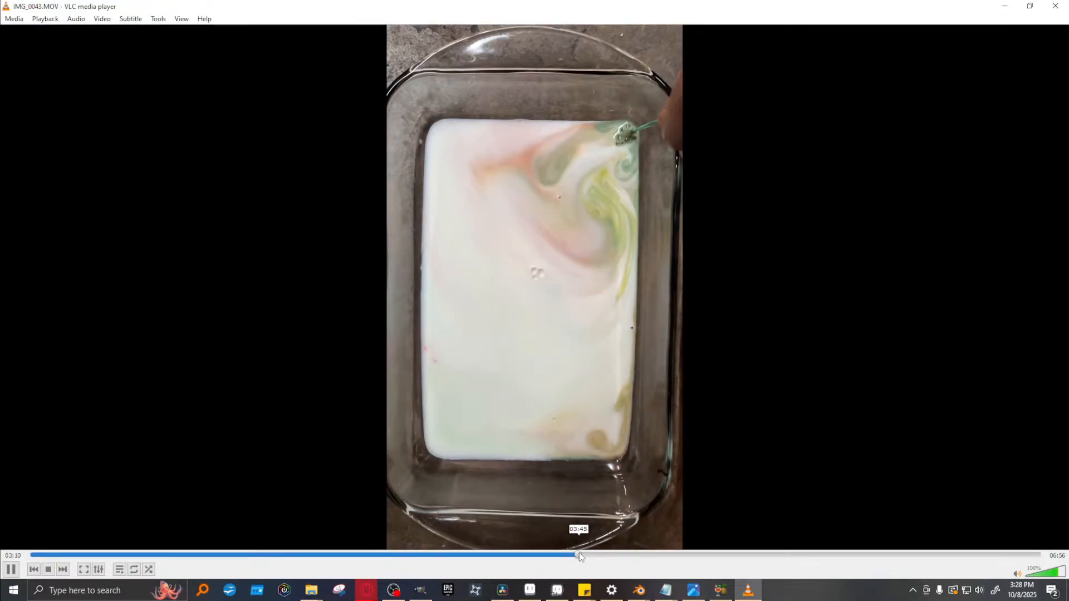
click(578, 555)
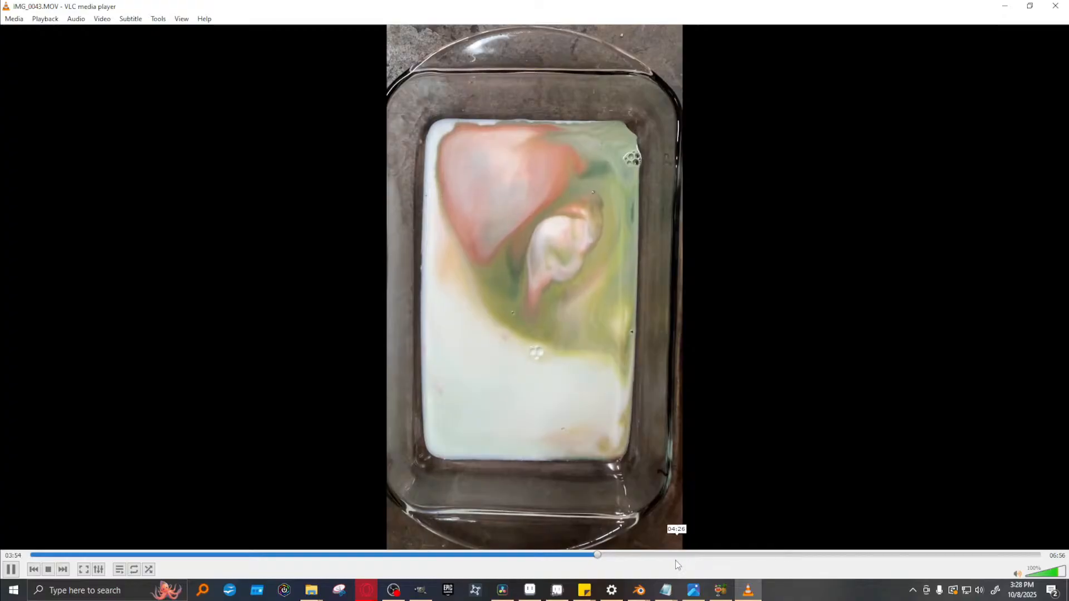
click(695, 555)
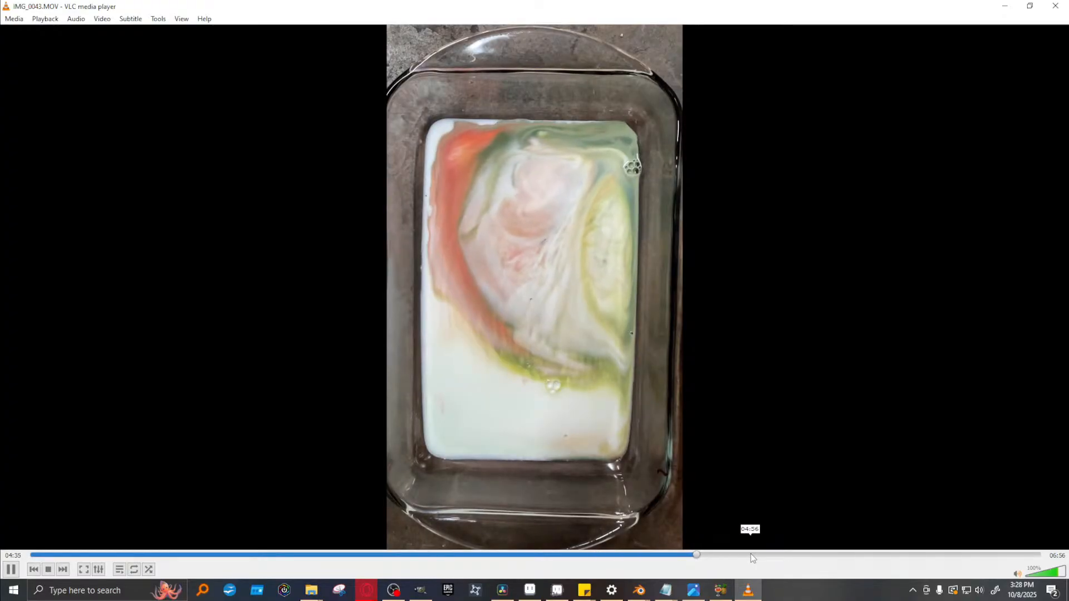
click(789, 554)
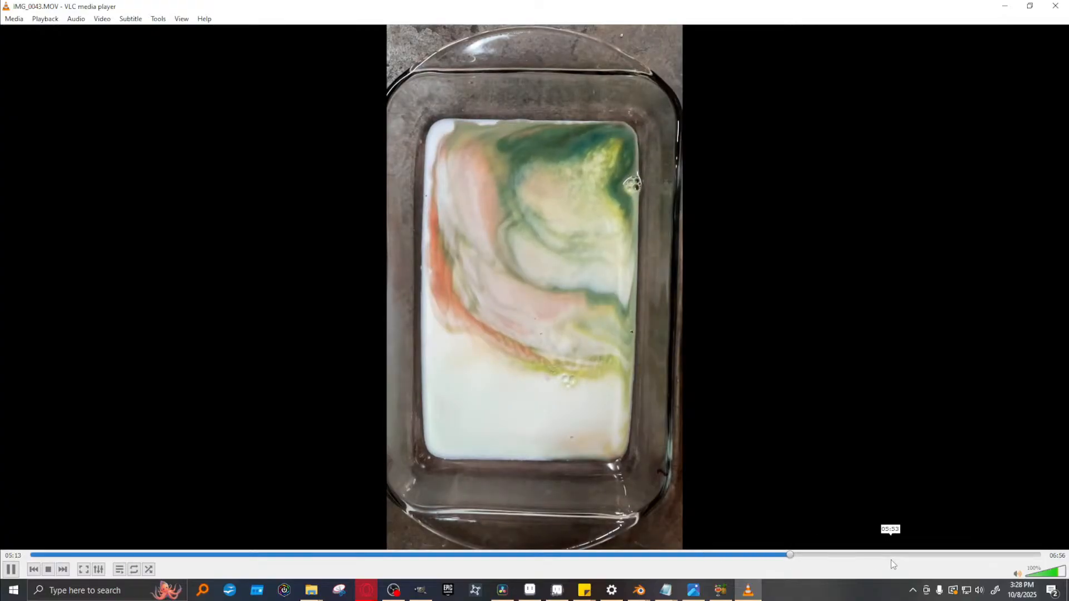
click(890, 559)
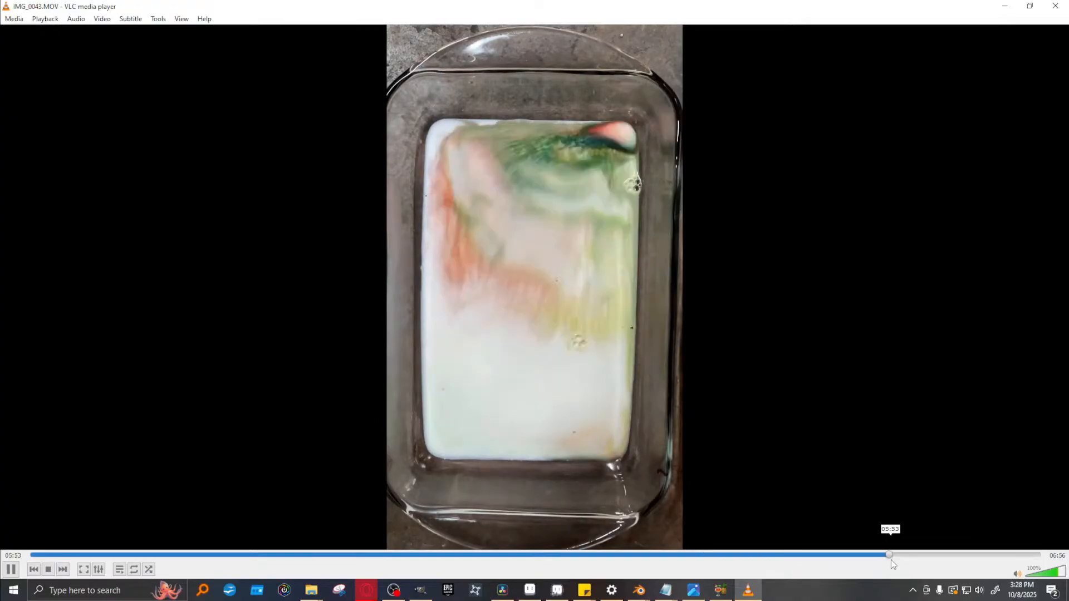
click(1055, 6)
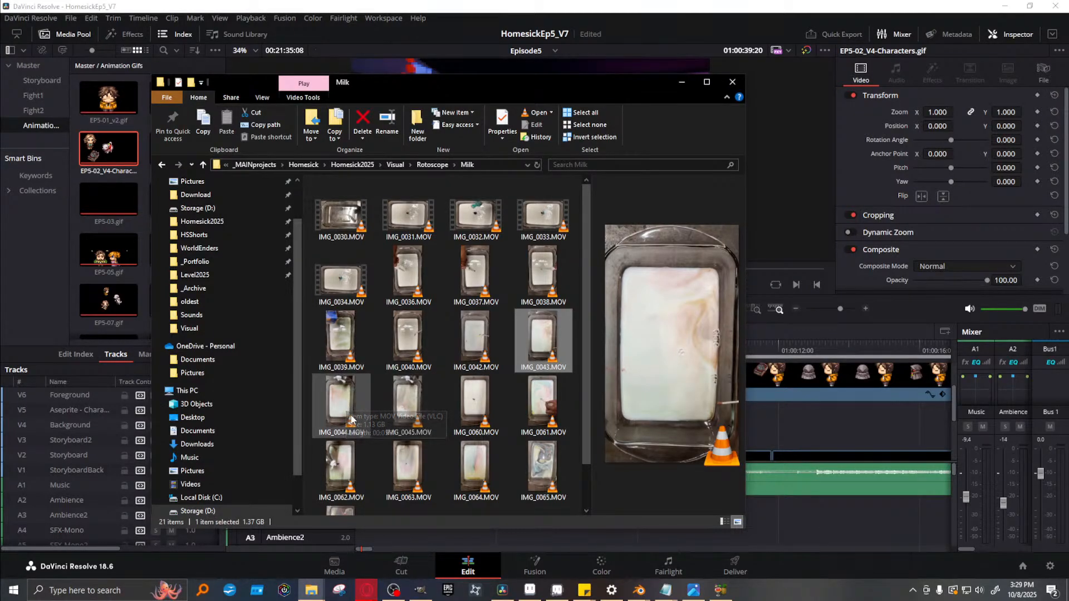
Play IMG_0044.MOV from the Milk folder, skim through its swirling colours to about 05:02, and close it
double_click(333, 404)
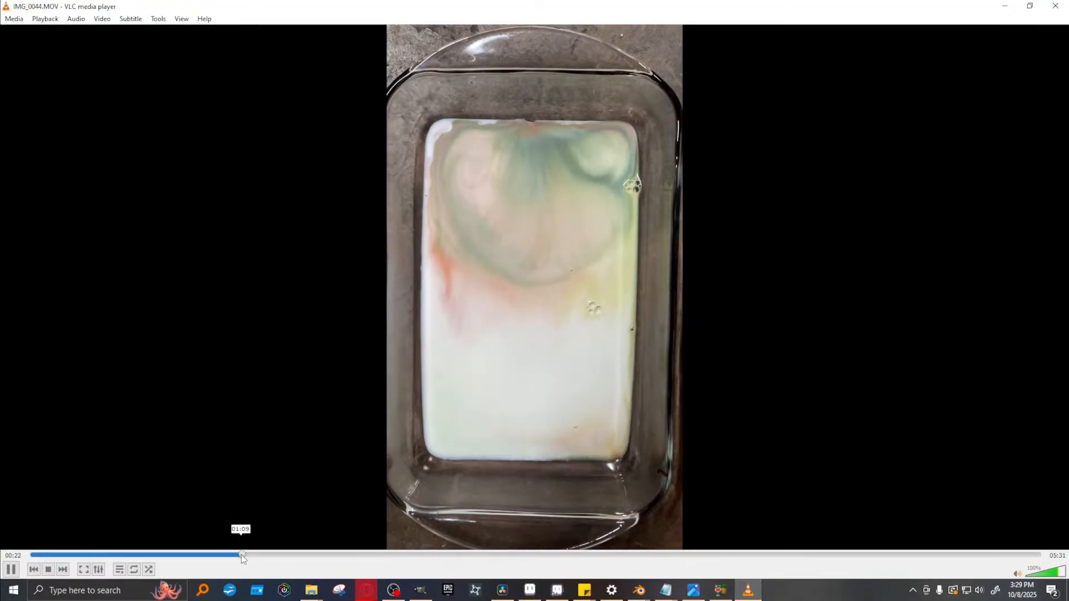
click(242, 555)
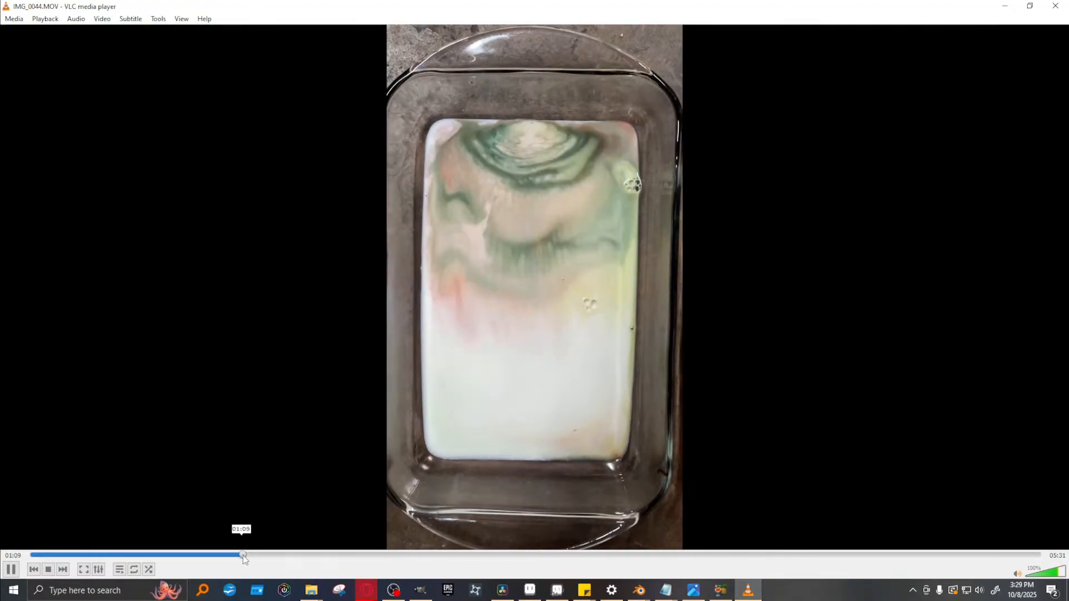
click(333, 557)
click(406, 559)
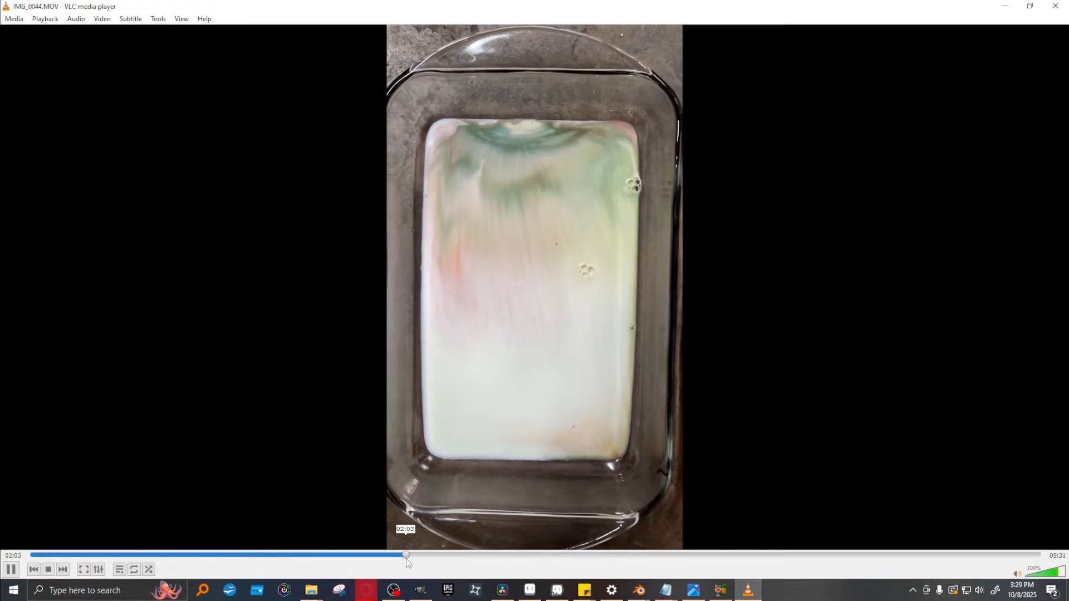
click(453, 556)
click(486, 557)
click(549, 555)
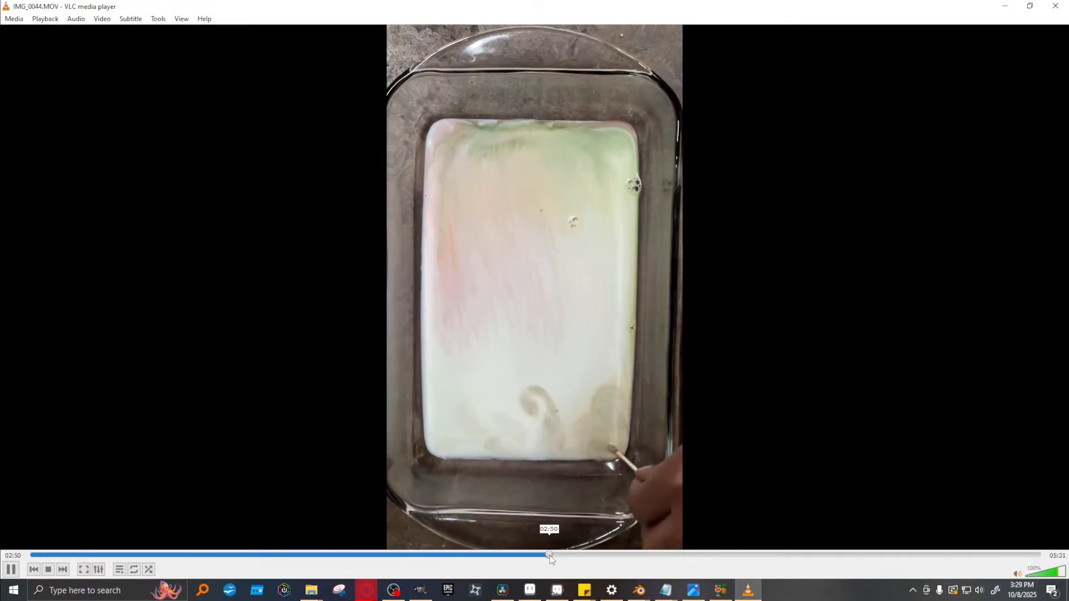
click(696, 556)
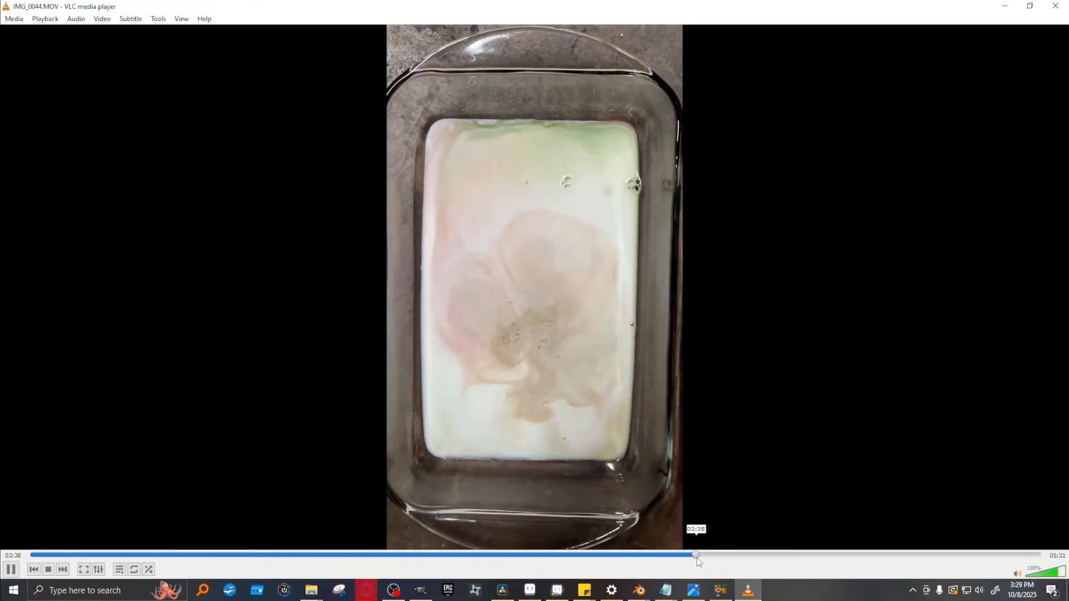
click(744, 555)
click(806, 555)
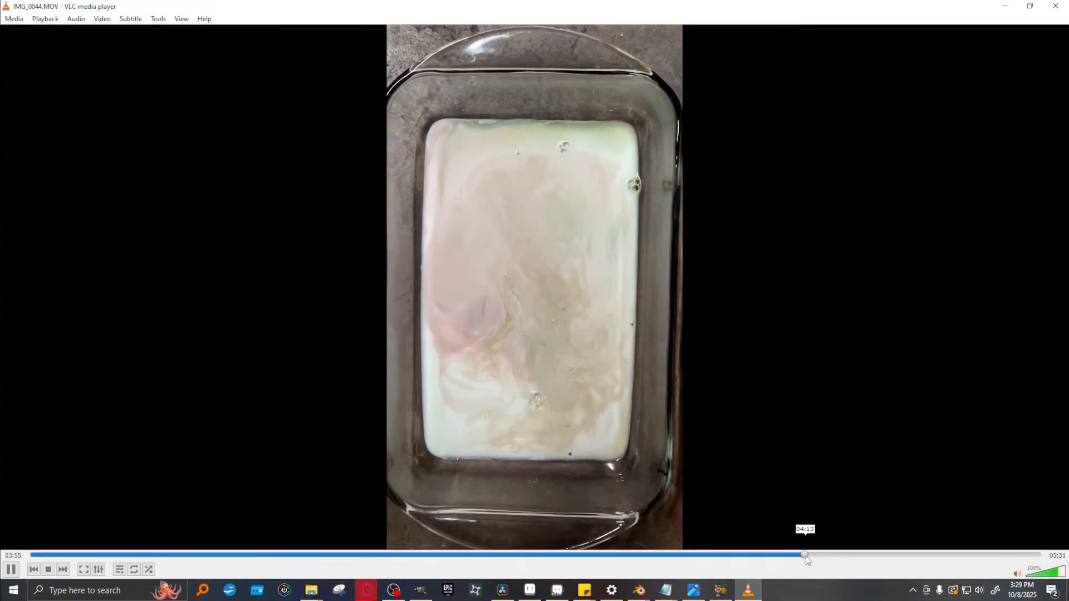
click(843, 557)
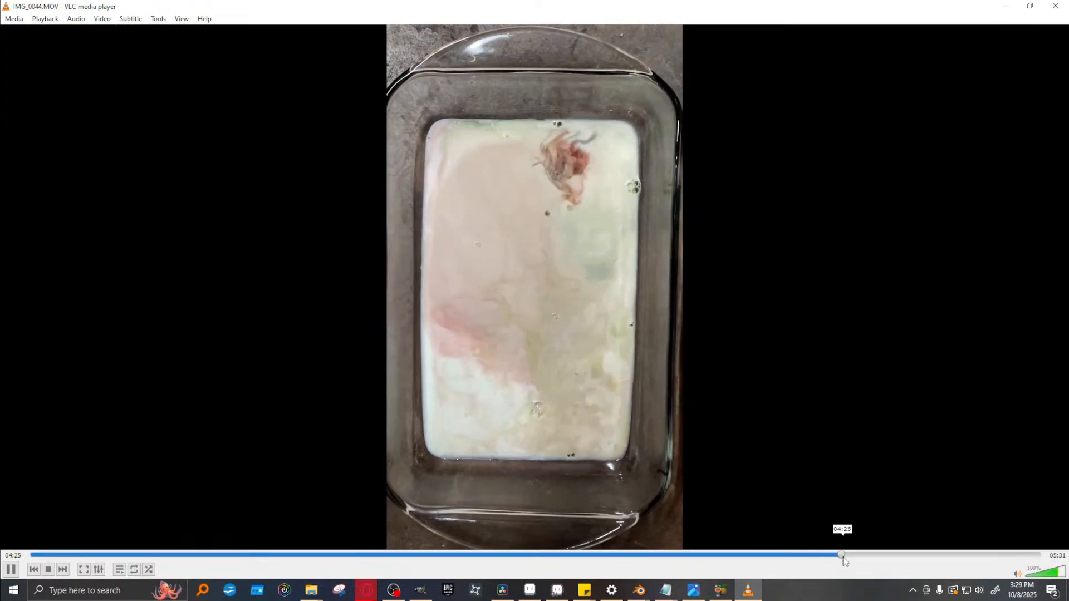
click(875, 555)
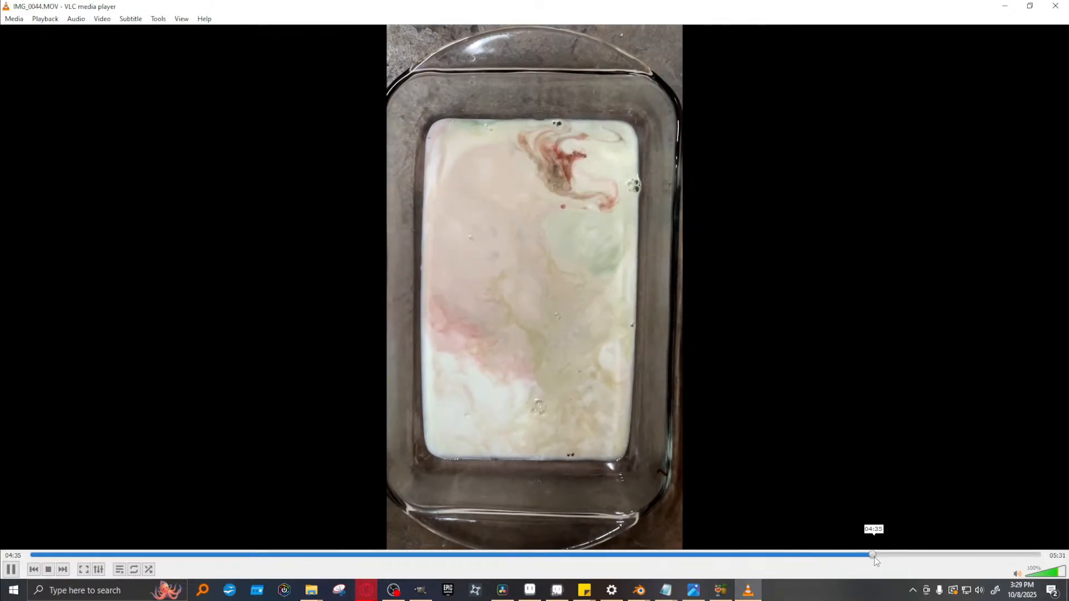
click(913, 555)
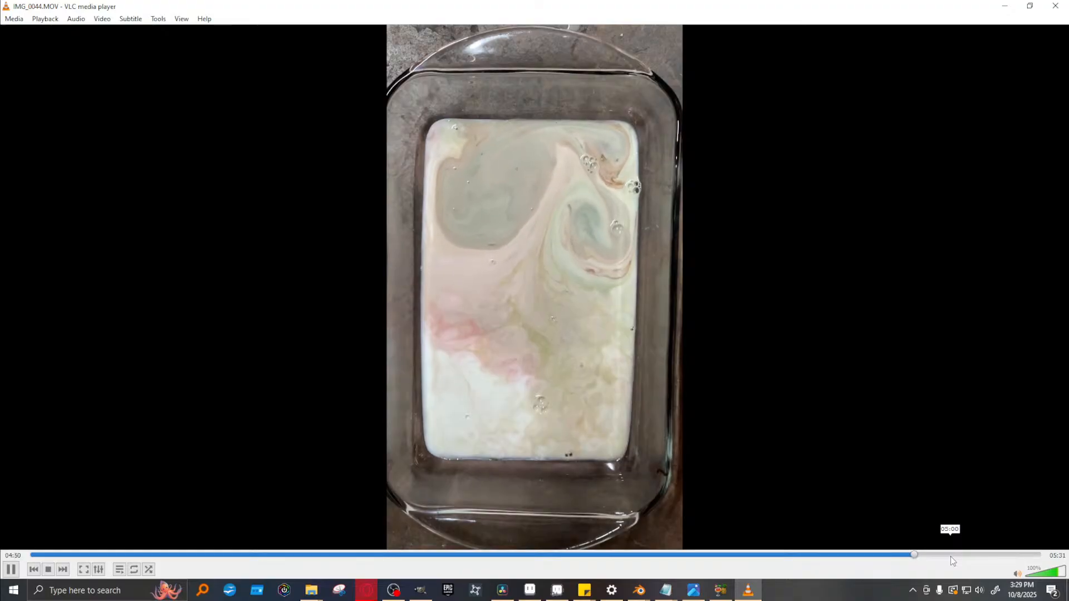
click(954, 555)
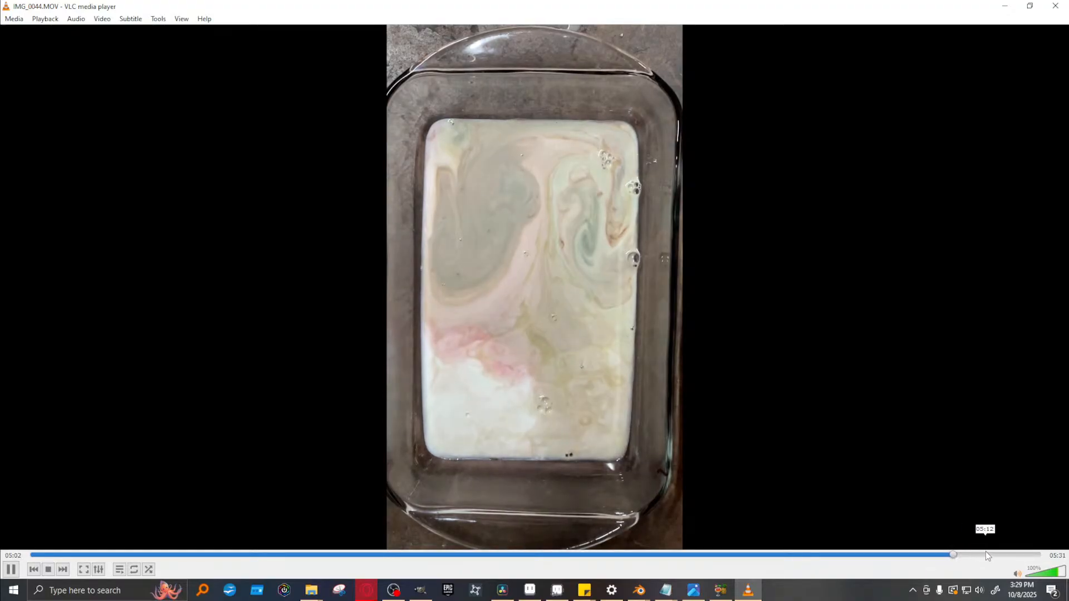
click(1055, 5)
Play IMG_0045.MOV, skip ahead to about 00:18, and close it
double_click(393, 400)
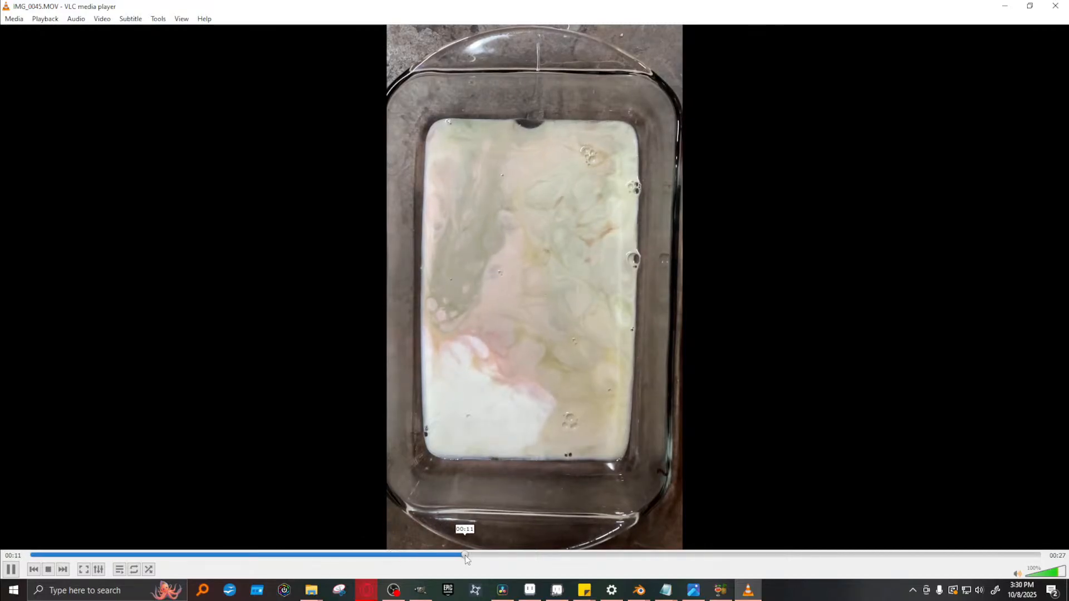
click(715, 555)
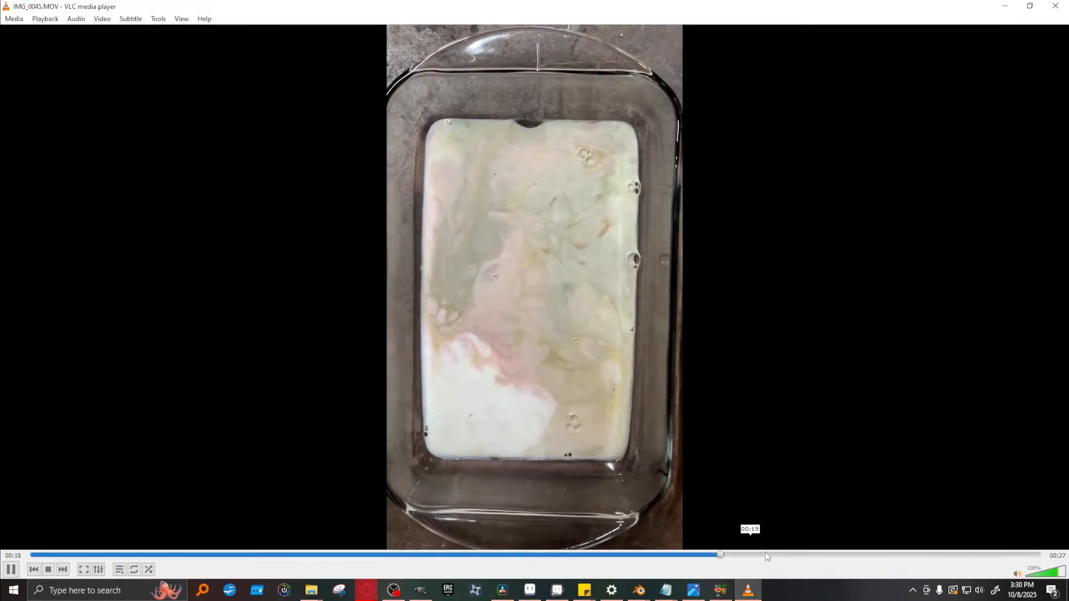
click(1054, 5)
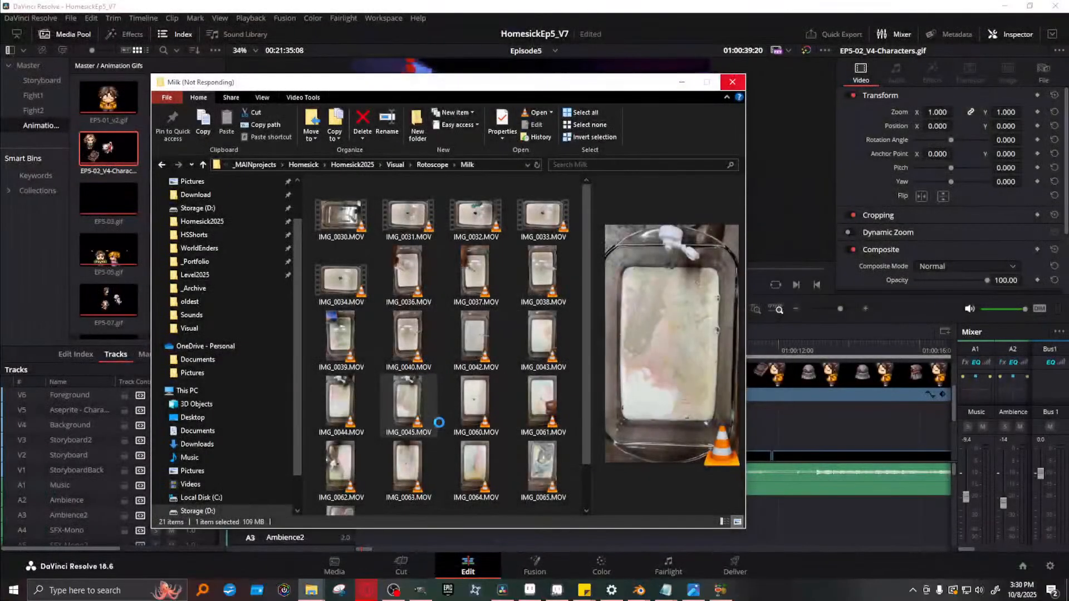
Play IMG_0060.MOV, skim through the food colouring spreading in the milk to about 06:53, and close it
double_click(452, 385)
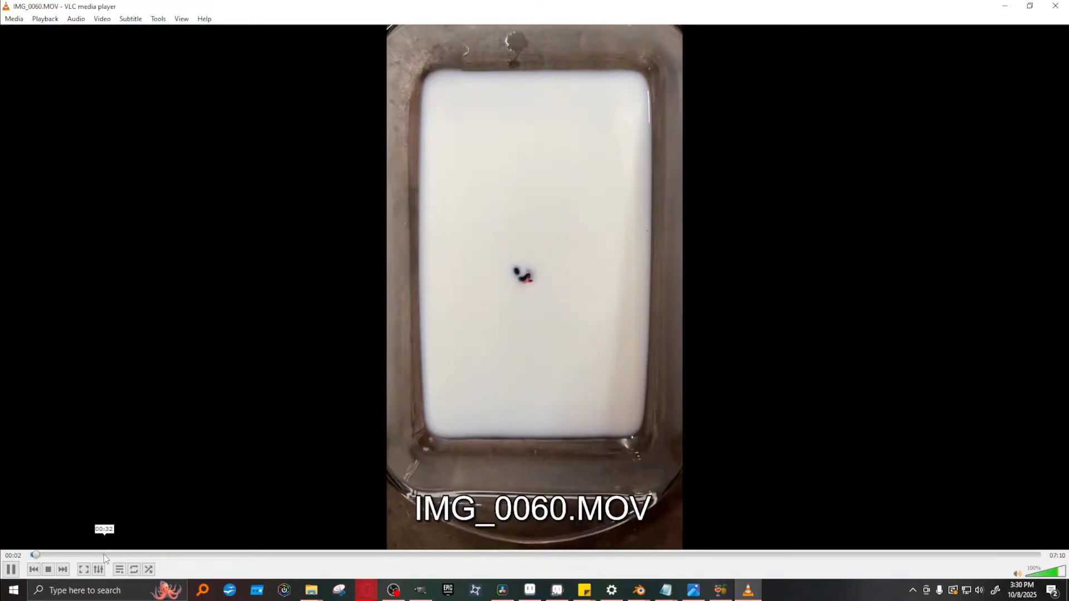
click(75, 555)
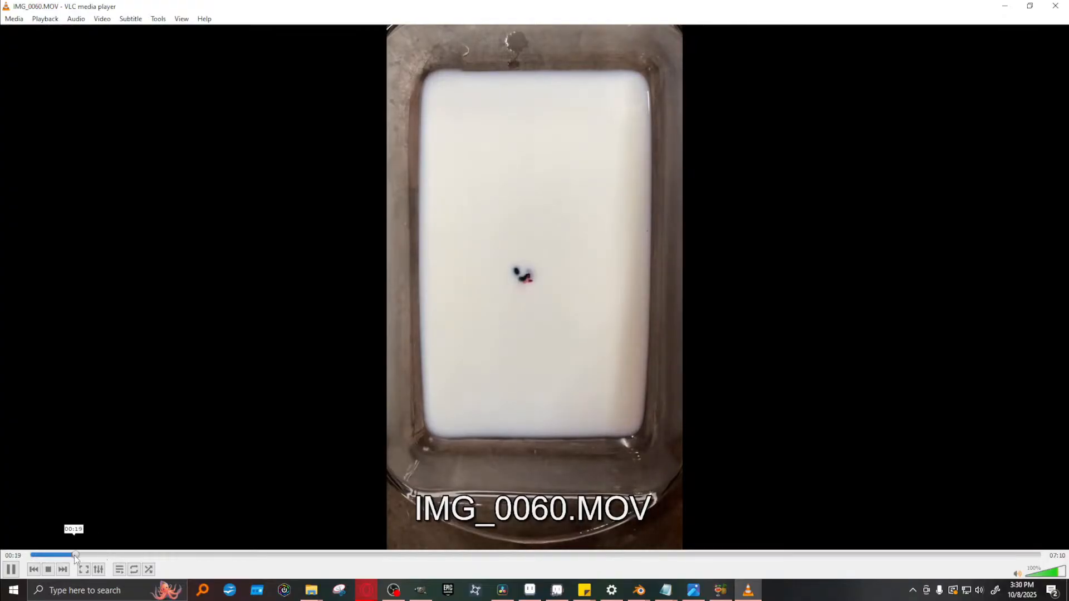
click(116, 556)
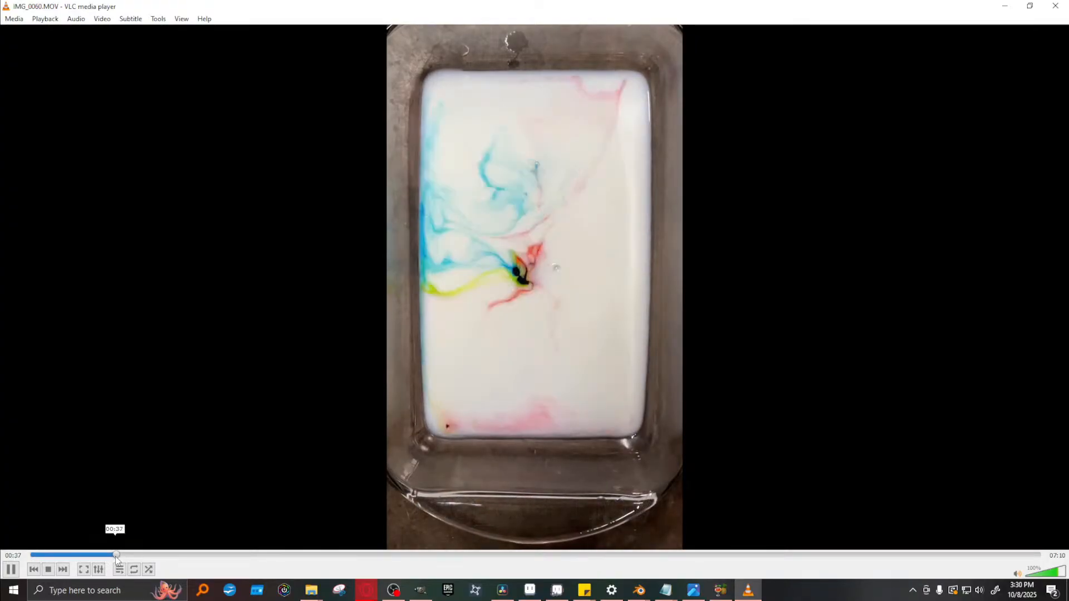
click(161, 556)
click(222, 556)
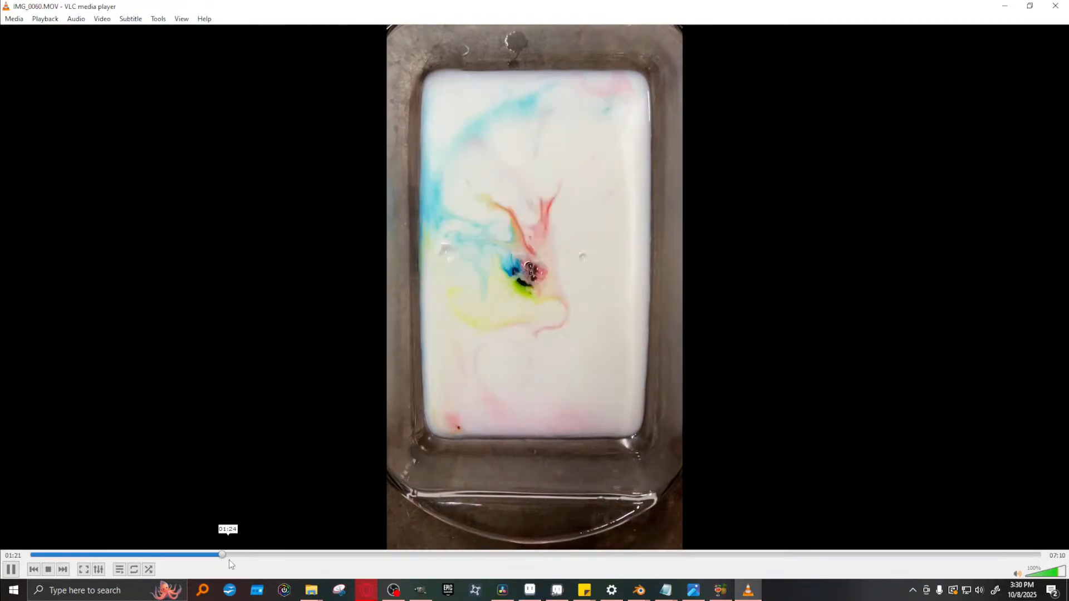
click(286, 556)
click(350, 556)
click(387, 555)
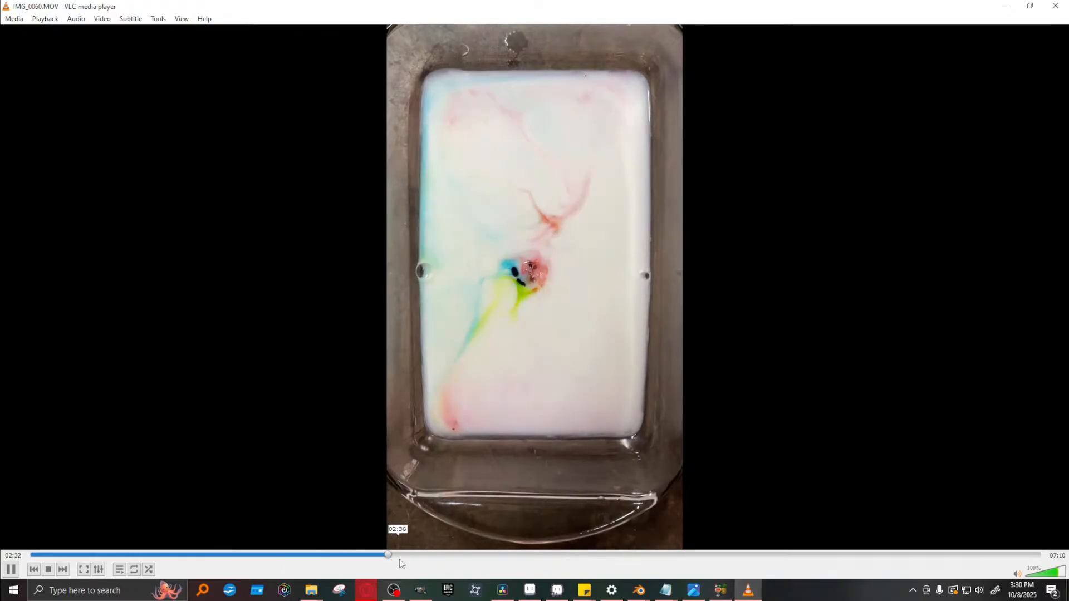
click(440, 556)
click(514, 555)
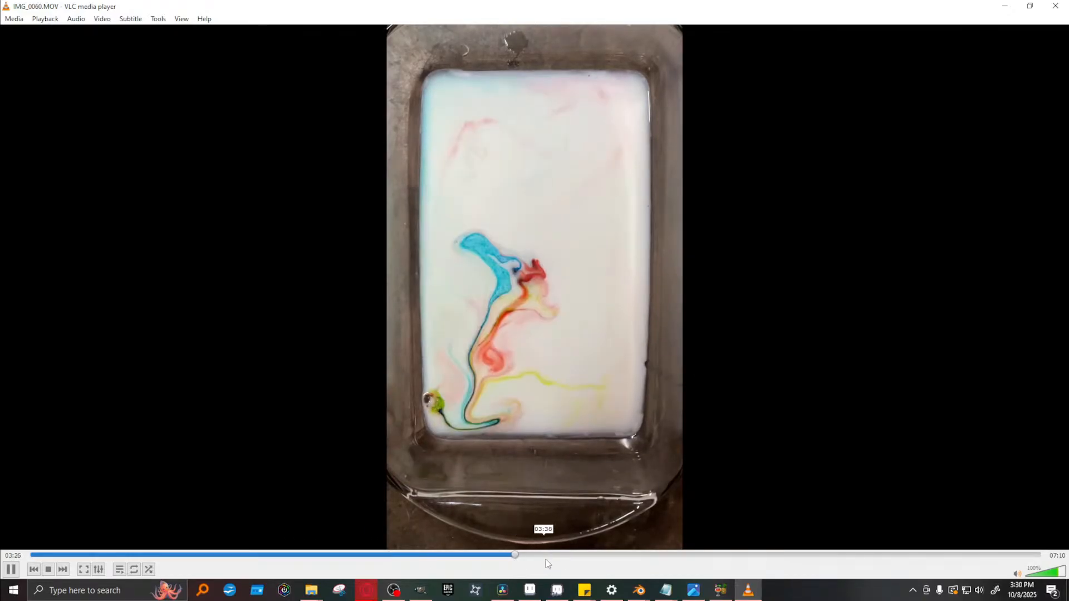
click(573, 556)
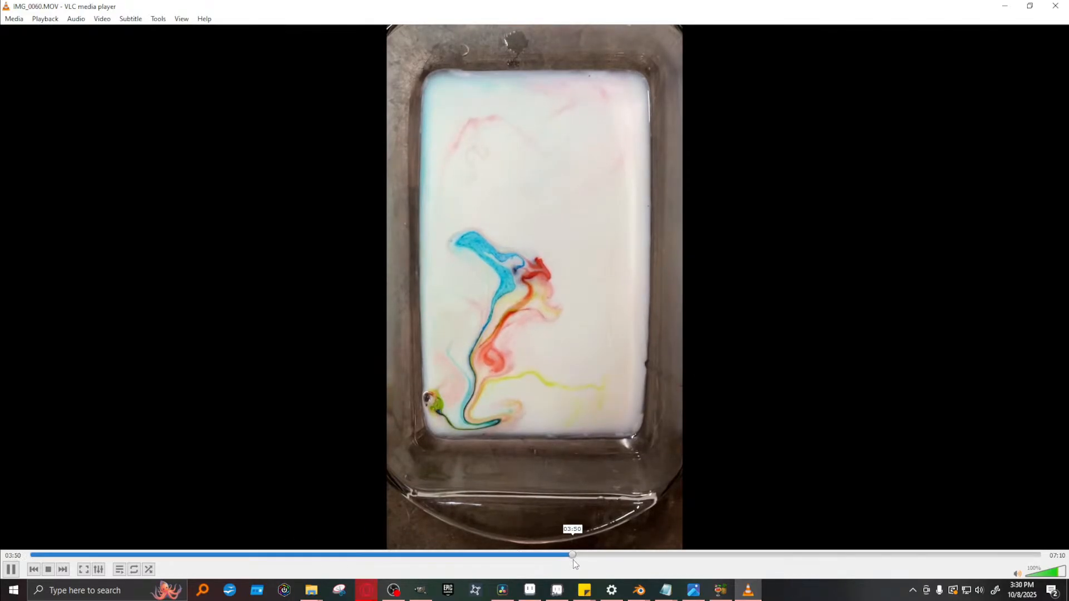
click(635, 556)
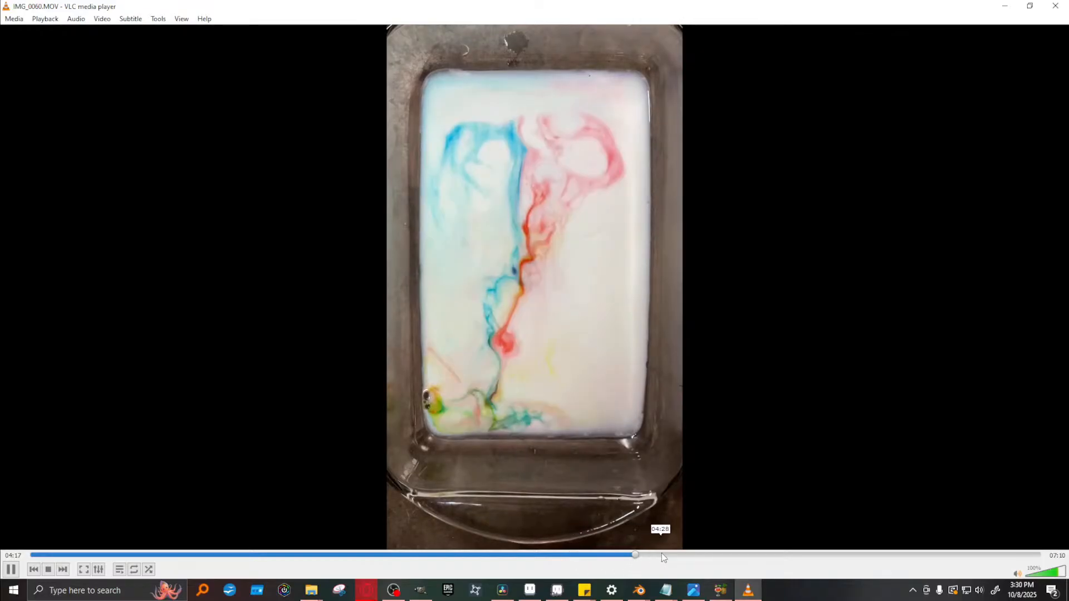
click(706, 555)
click(747, 557)
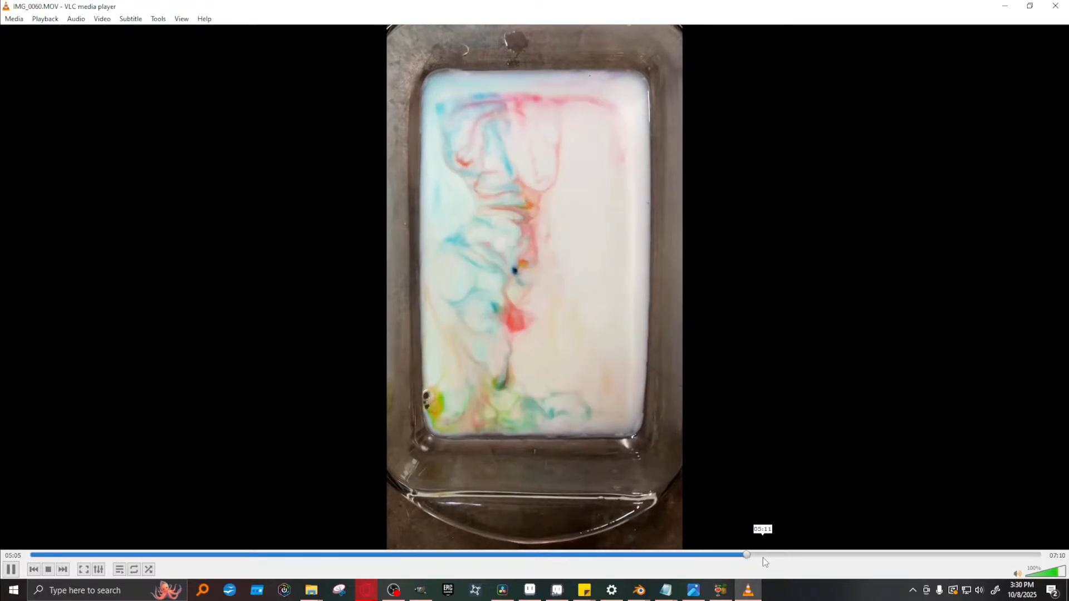
click(763, 556)
click(800, 556)
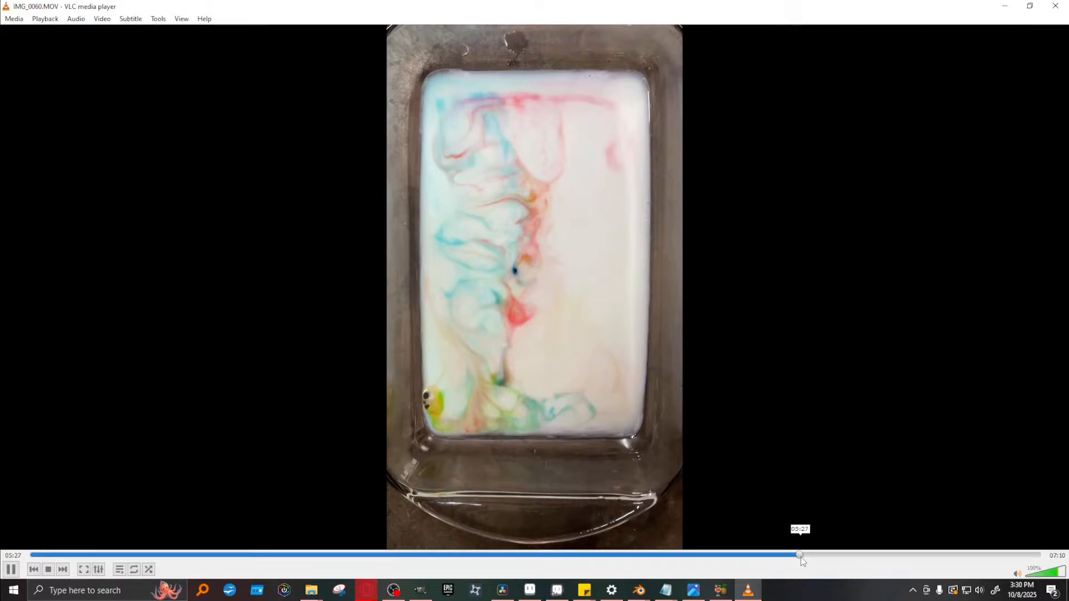
click(832, 556)
click(870, 556)
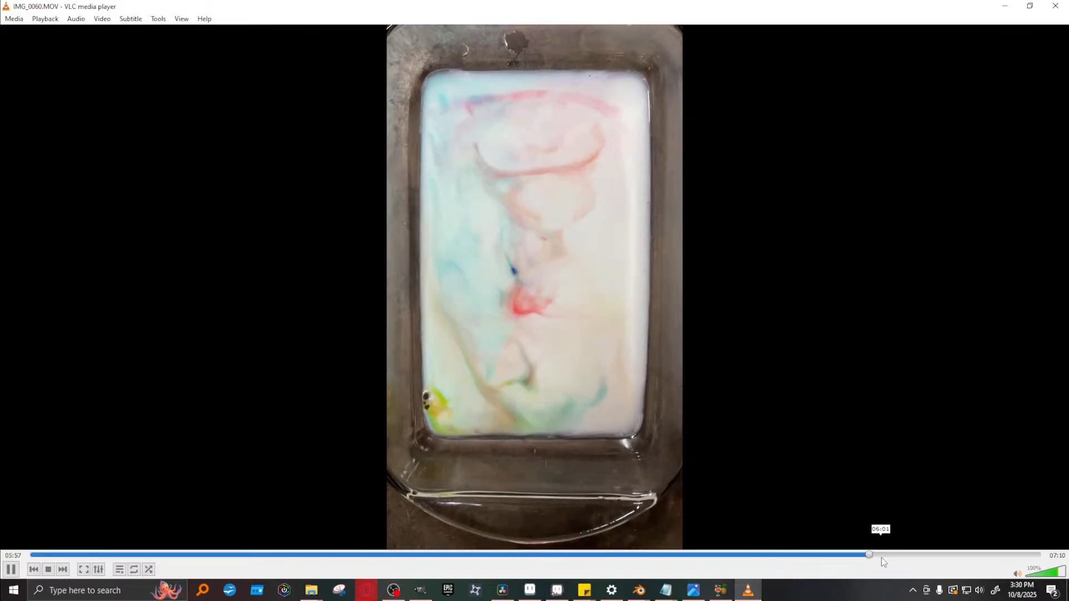
click(889, 557)
click(931, 556)
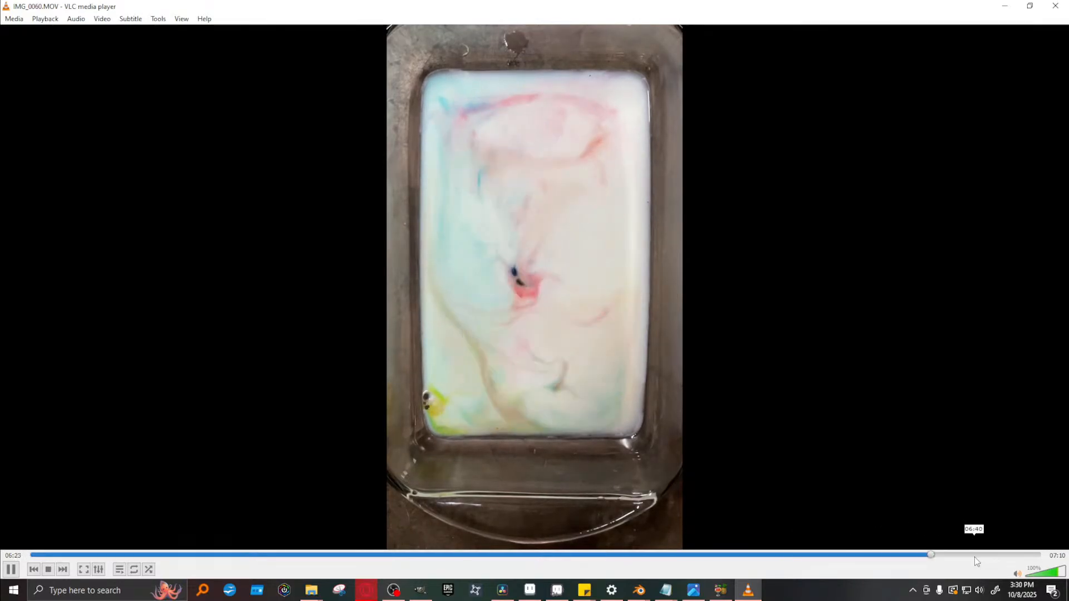
click(978, 557)
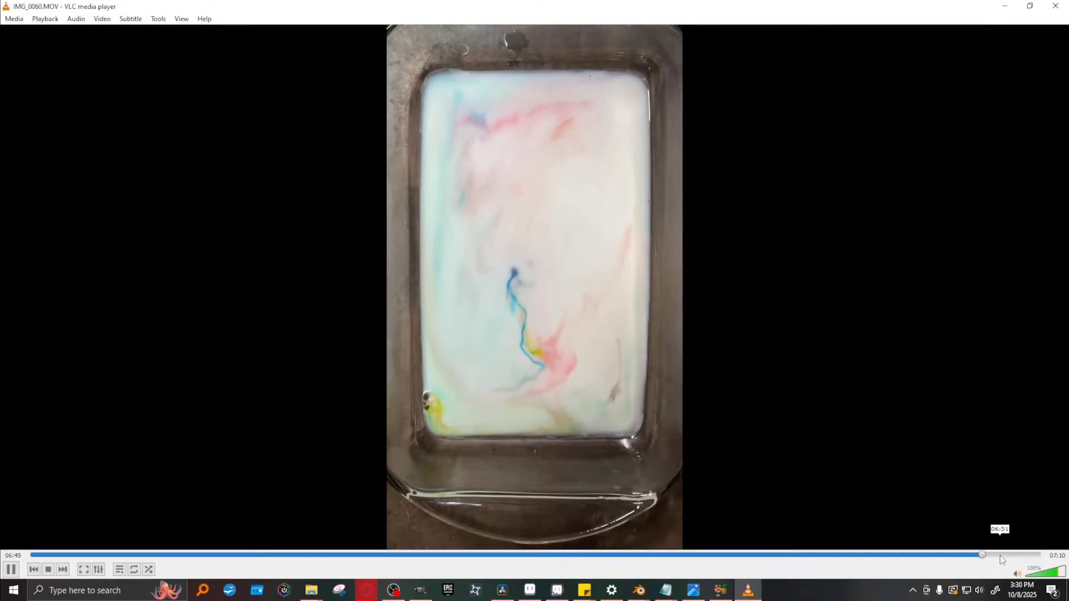
click(1002, 555)
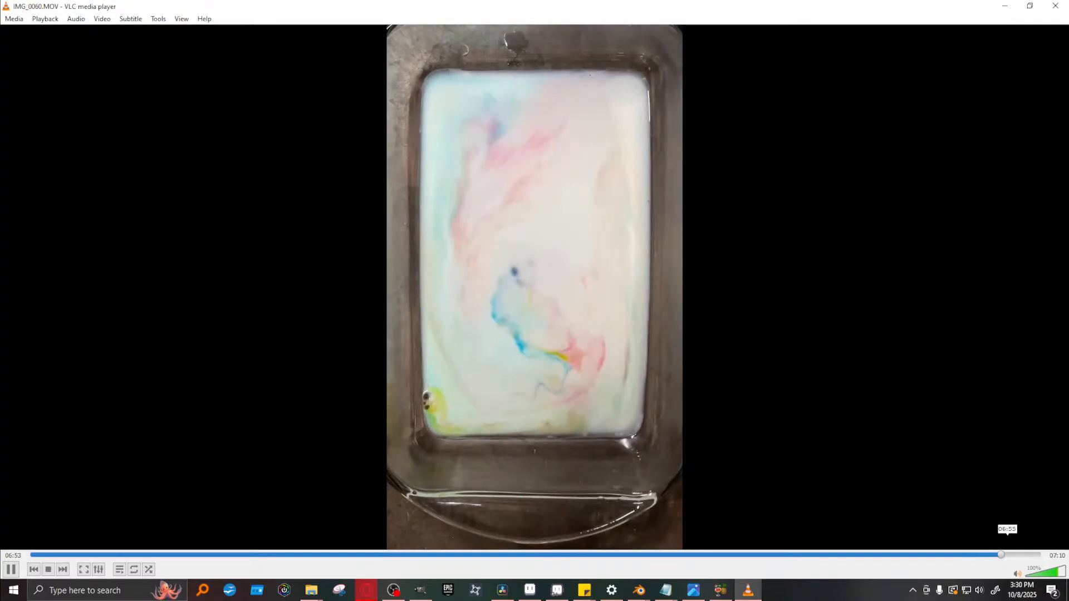
click(1055, 6)
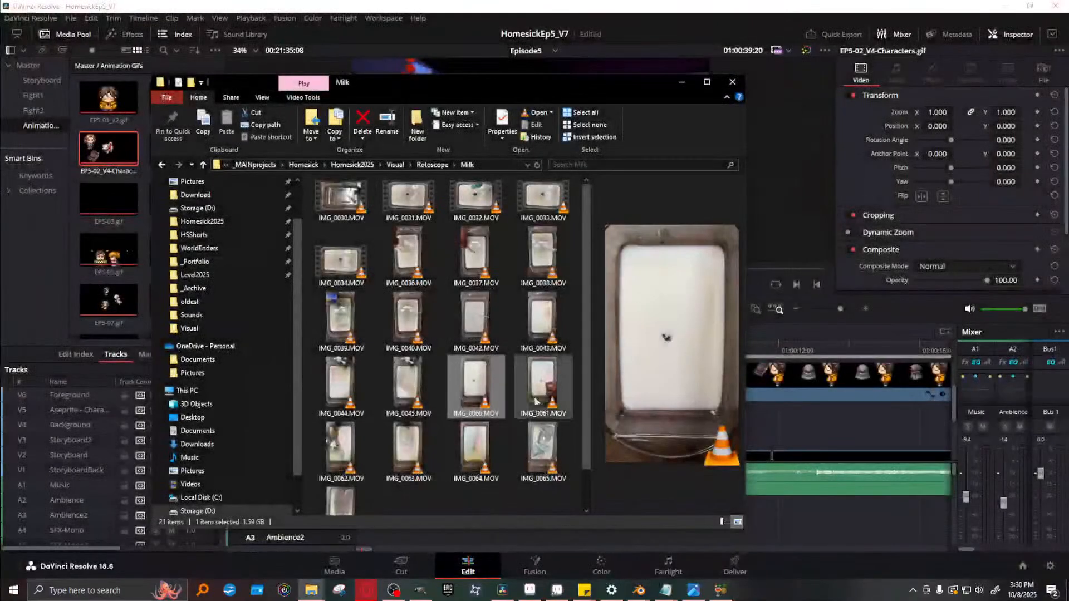
Play IMG_0061.MOV from the Milk folder and skim through its swirling colours to about 02:21
double_click(537, 377)
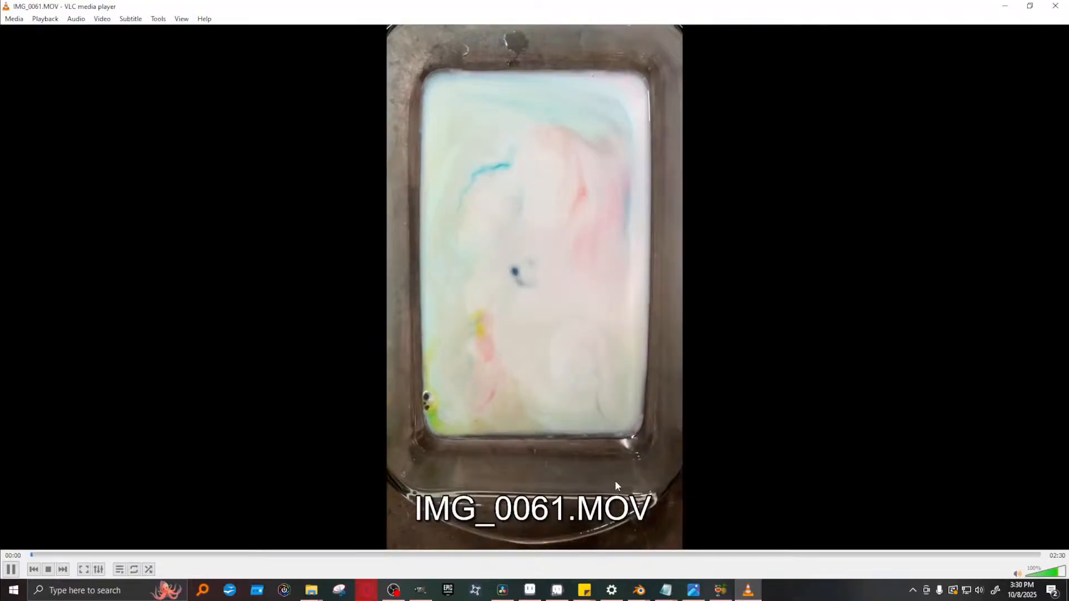
click(71, 554)
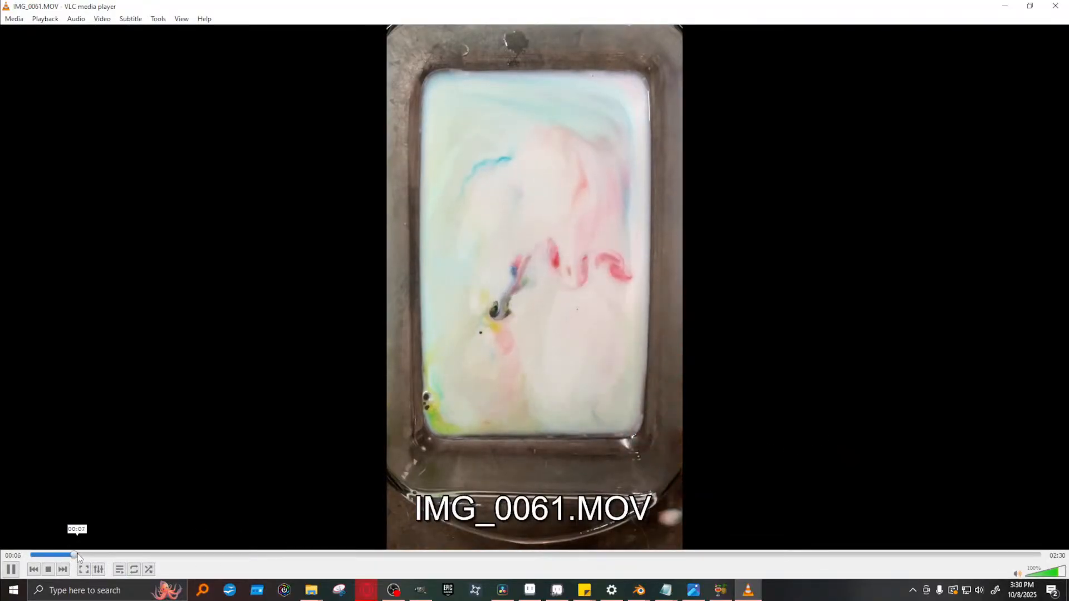
click(122, 552)
click(197, 554)
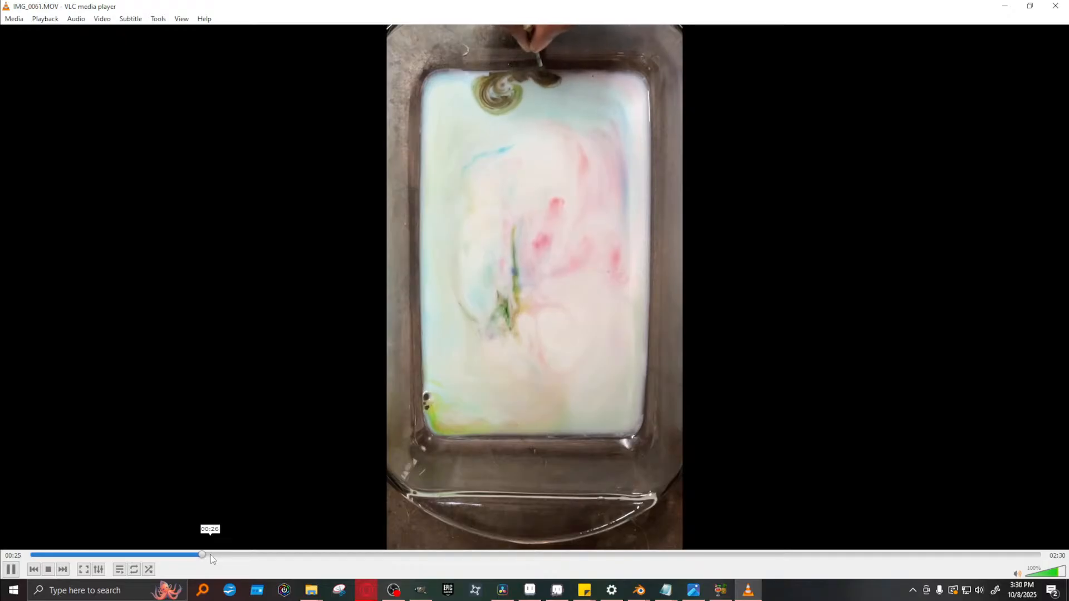
click(260, 555)
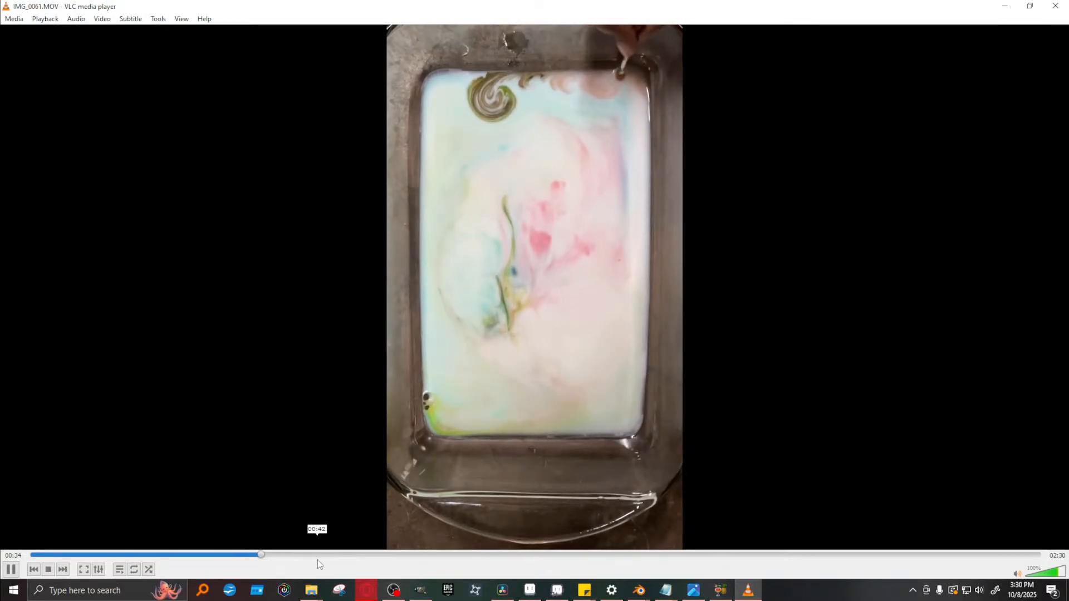
click(335, 559)
click(372, 557)
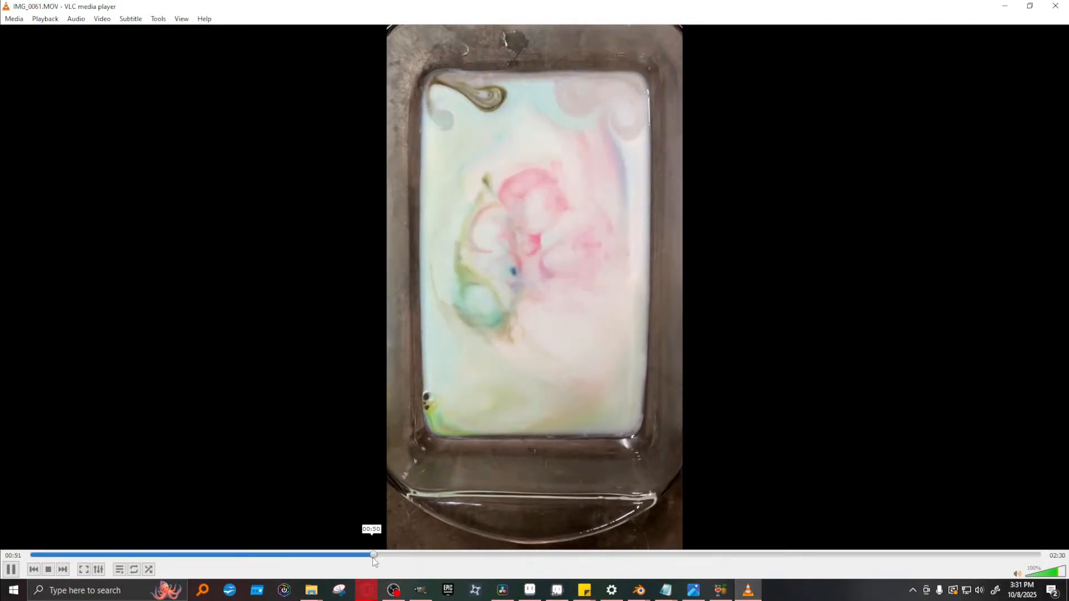
click(437, 555)
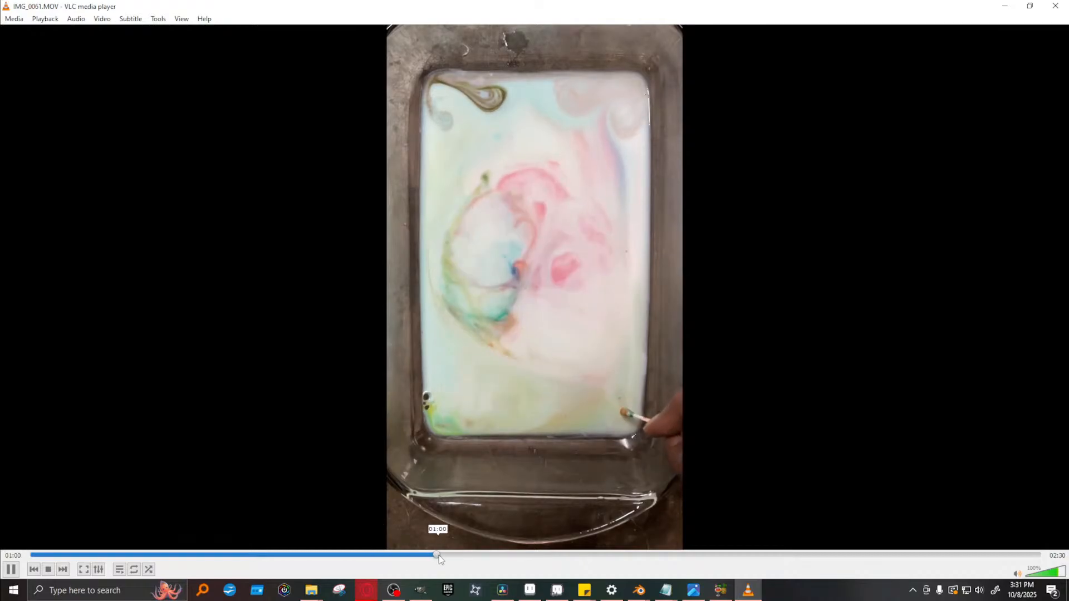
click(479, 555)
click(547, 556)
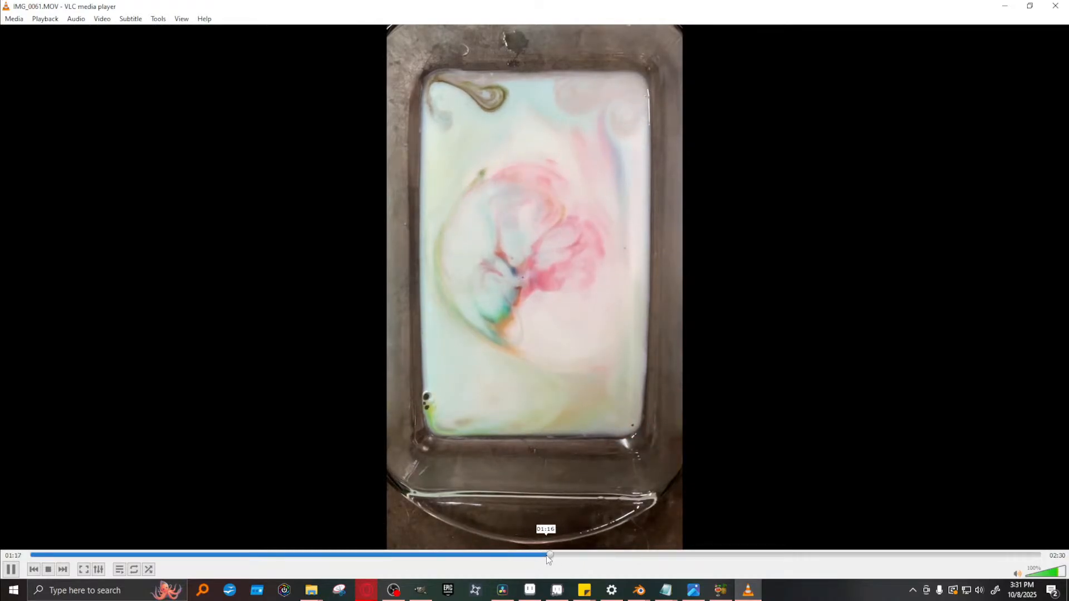
click(594, 555)
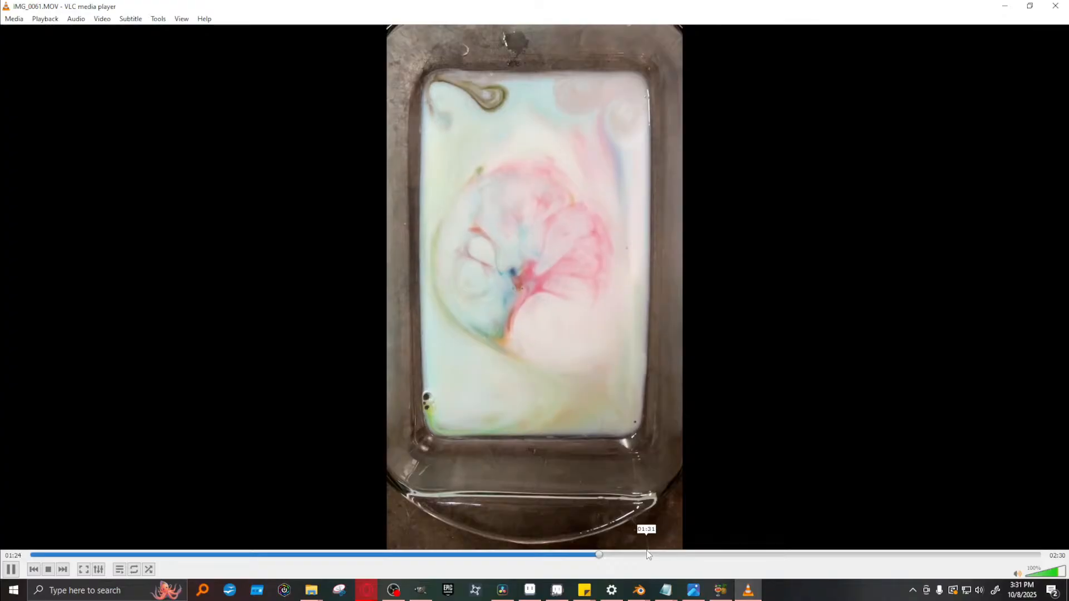
click(729, 555)
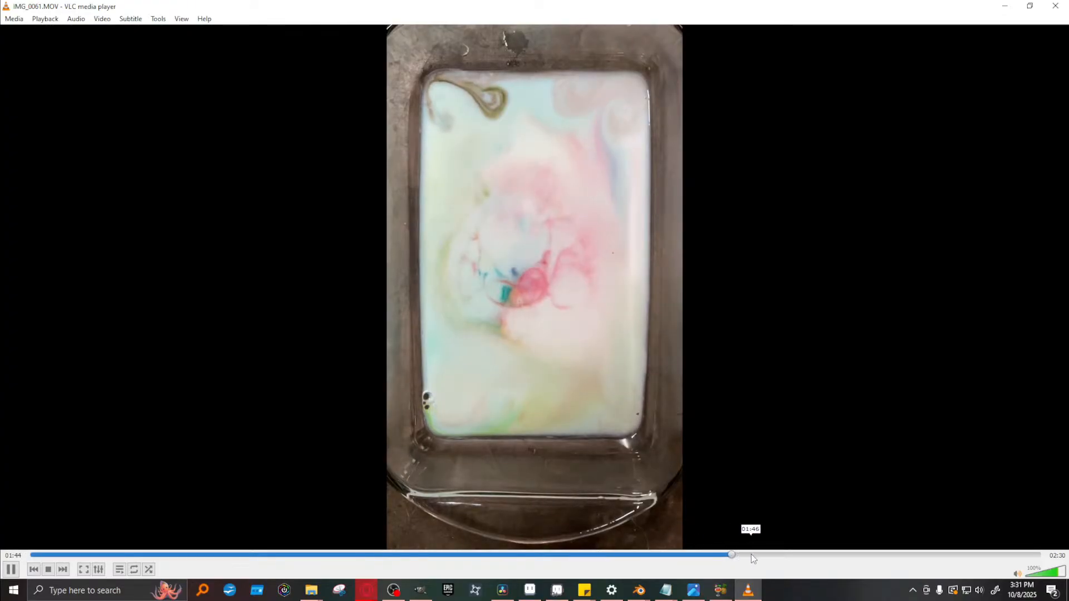
click(751, 555)
click(823, 556)
click(858, 555)
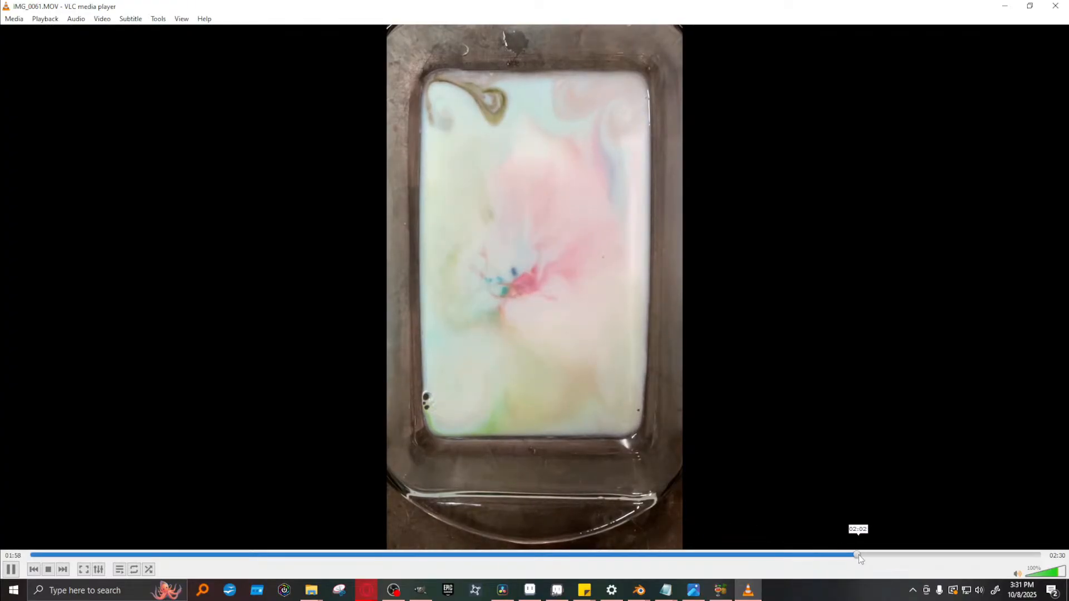
drag(859, 556, 985, 559)
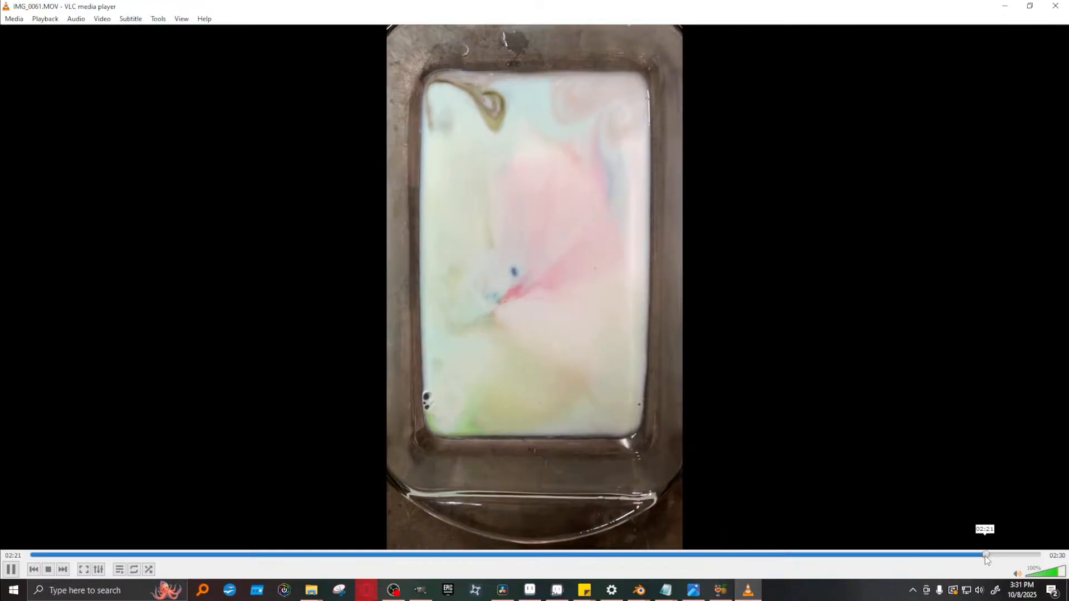
Go back to about 01:39 and 01:12 in IMG_0061.MOV, skim forward again to about 02:23, and close it
click(699, 556)
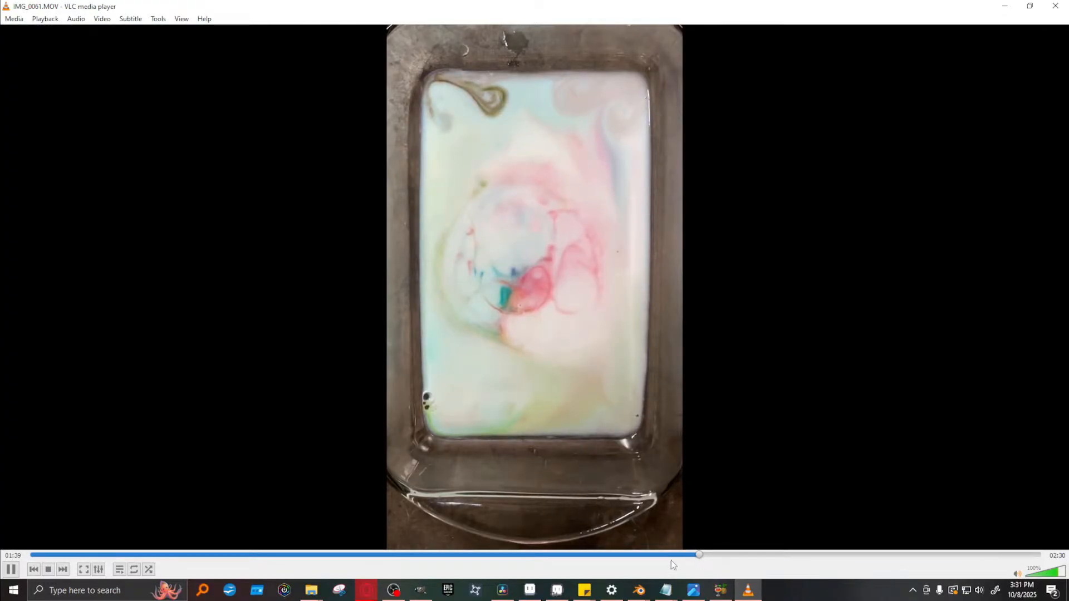
click(518, 555)
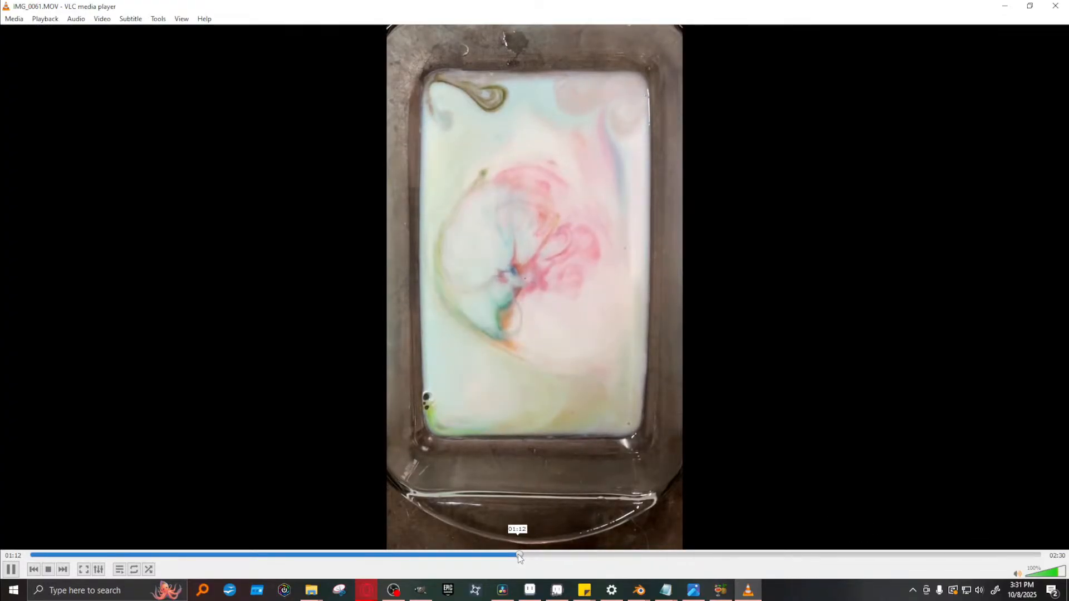
click(622, 554)
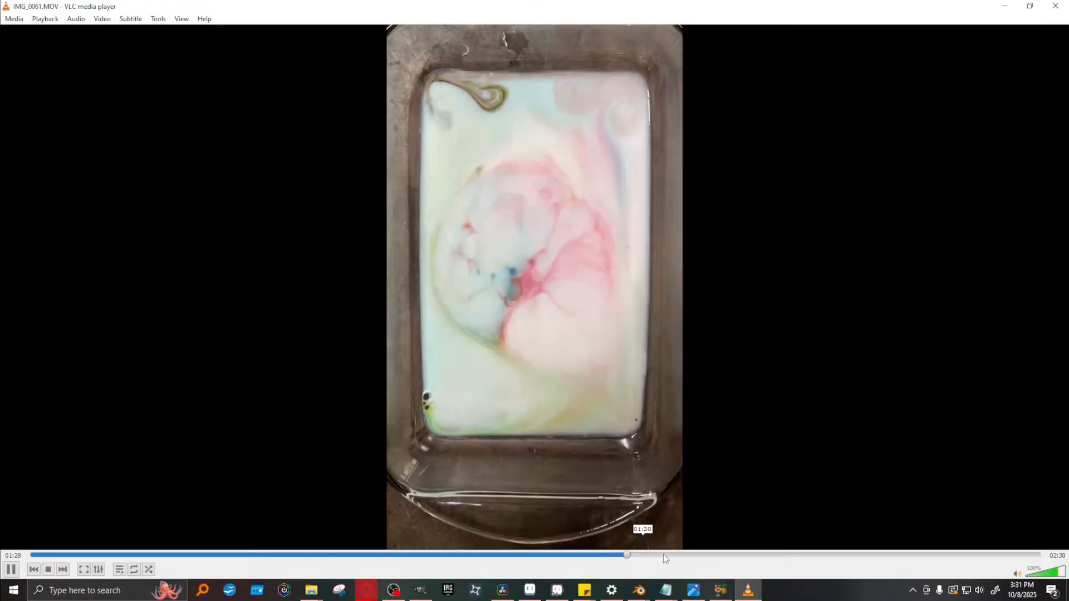
click(738, 559)
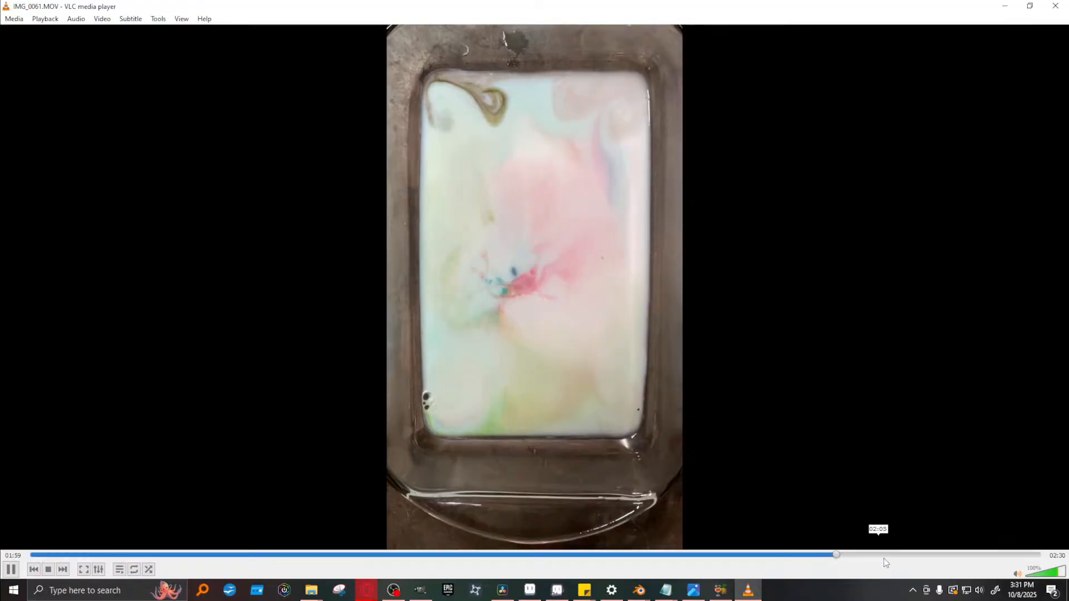
click(909, 559)
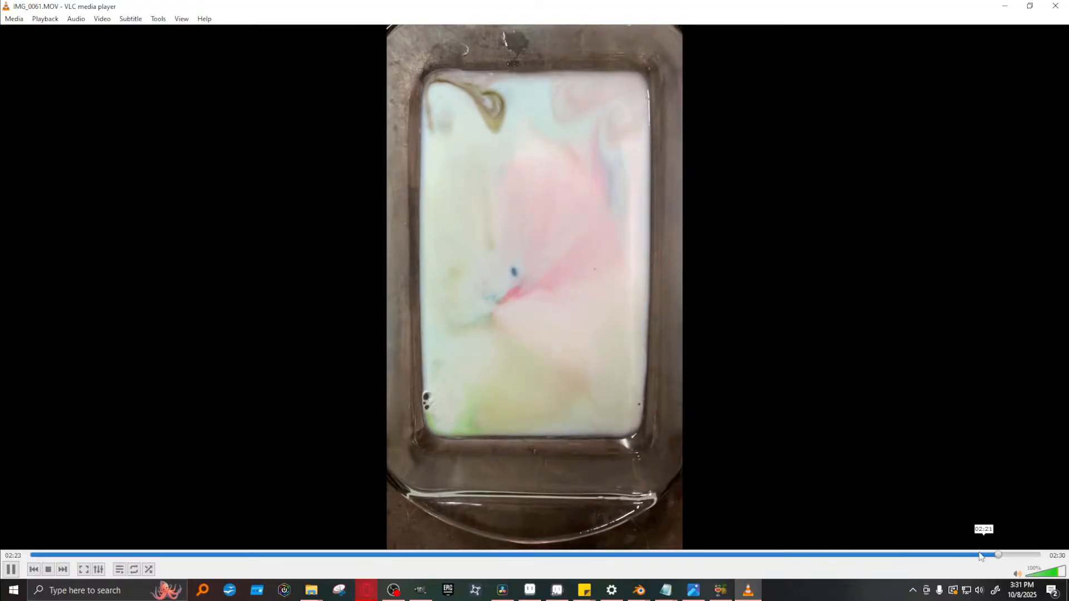
click(1055, 6)
Play IMG_0062.MOV, skim through the blue colouring spreading in the milk to about 03:30, and close it
double_click(340, 437)
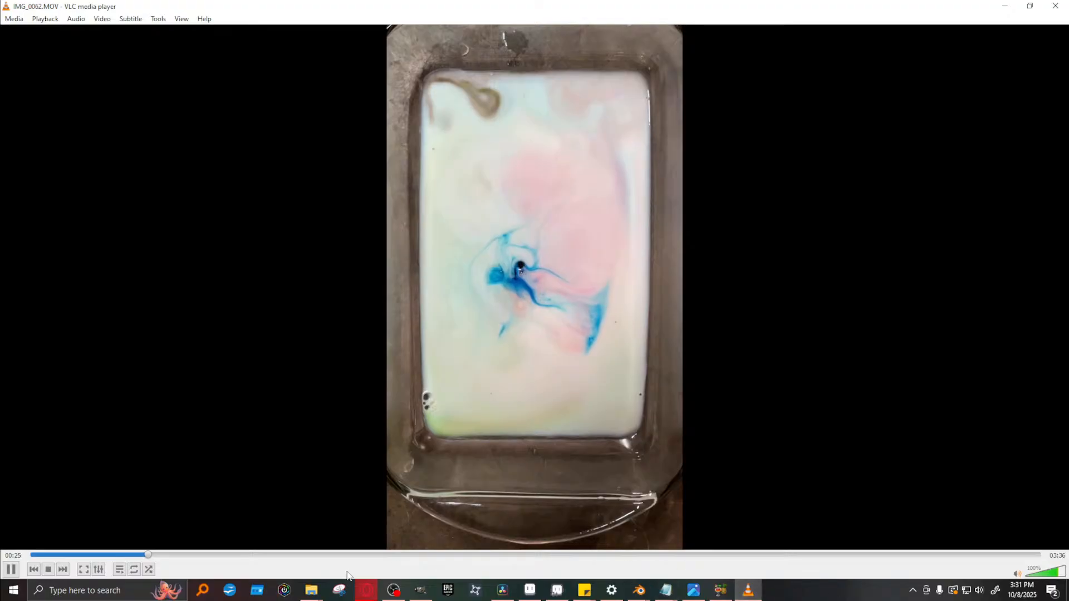
click(232, 555)
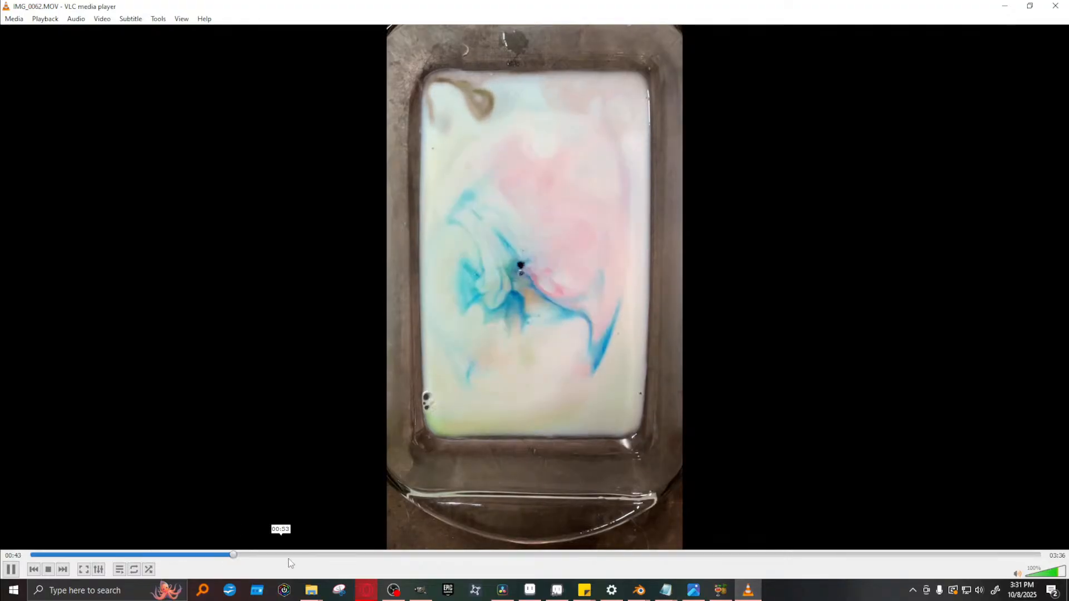
drag(295, 558, 898, 559)
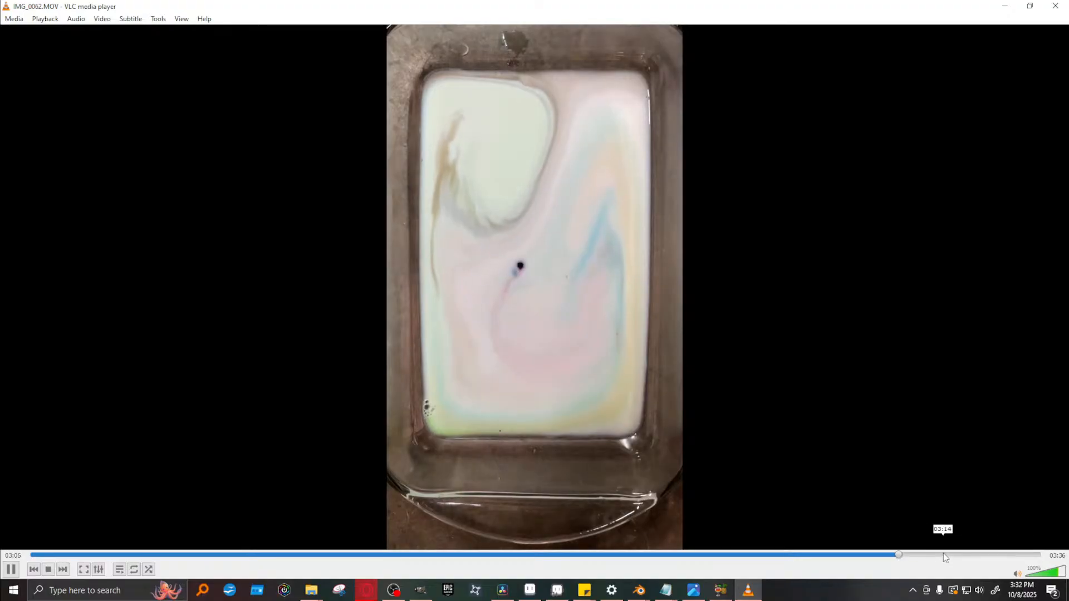
click(1010, 555)
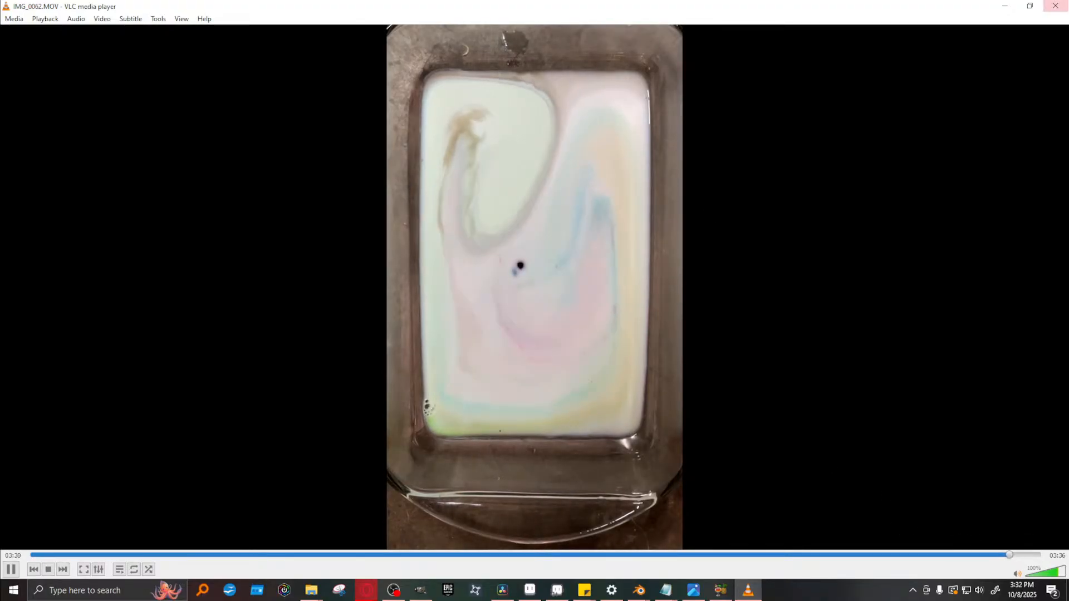
click(1055, 6)
Play IMG_0063.MOV from the Milk folder and examine its opening colour bursts, skimming to the red drops at about 02:38
click(404, 462)
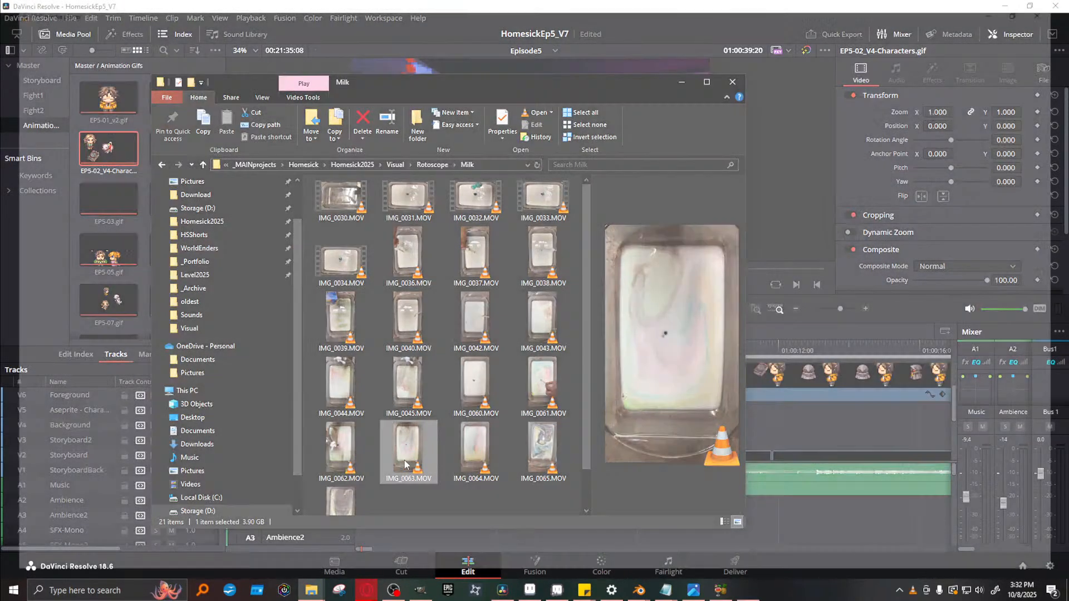
double_click(405, 464)
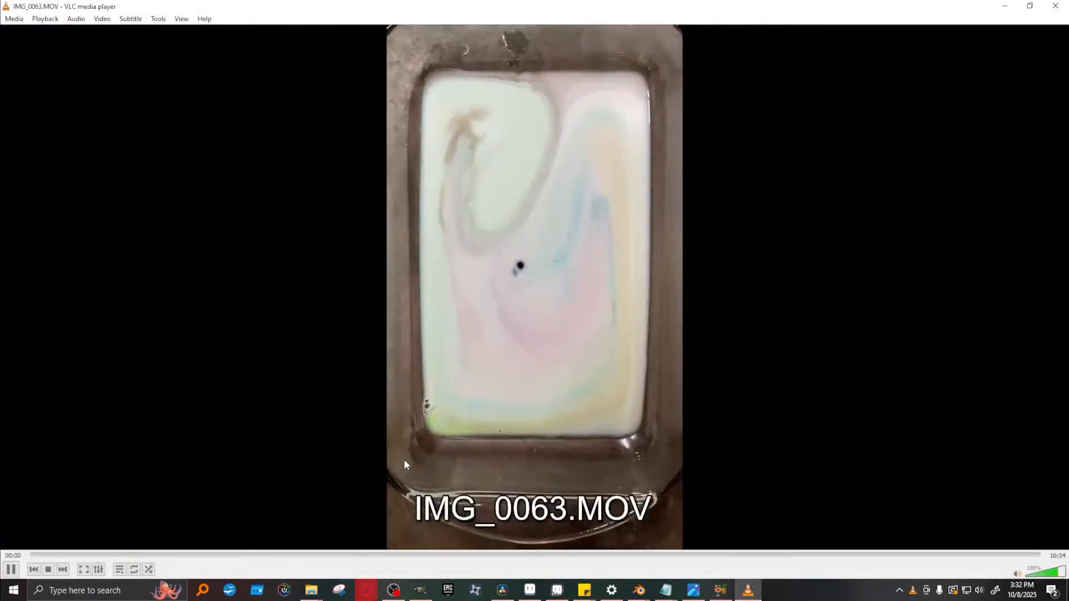
click(115, 554)
click(129, 555)
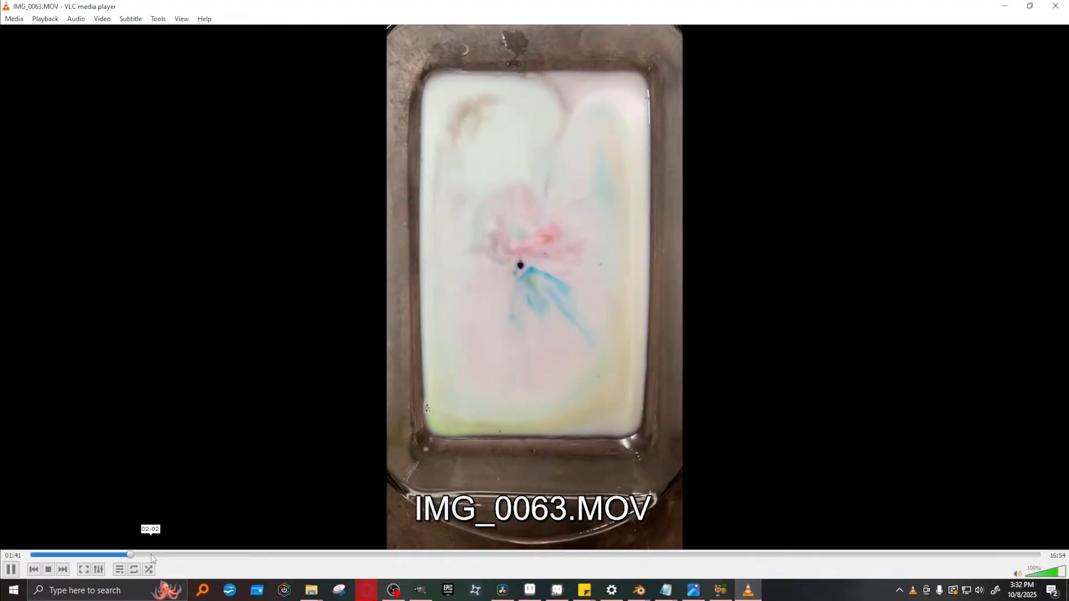
click(79, 554)
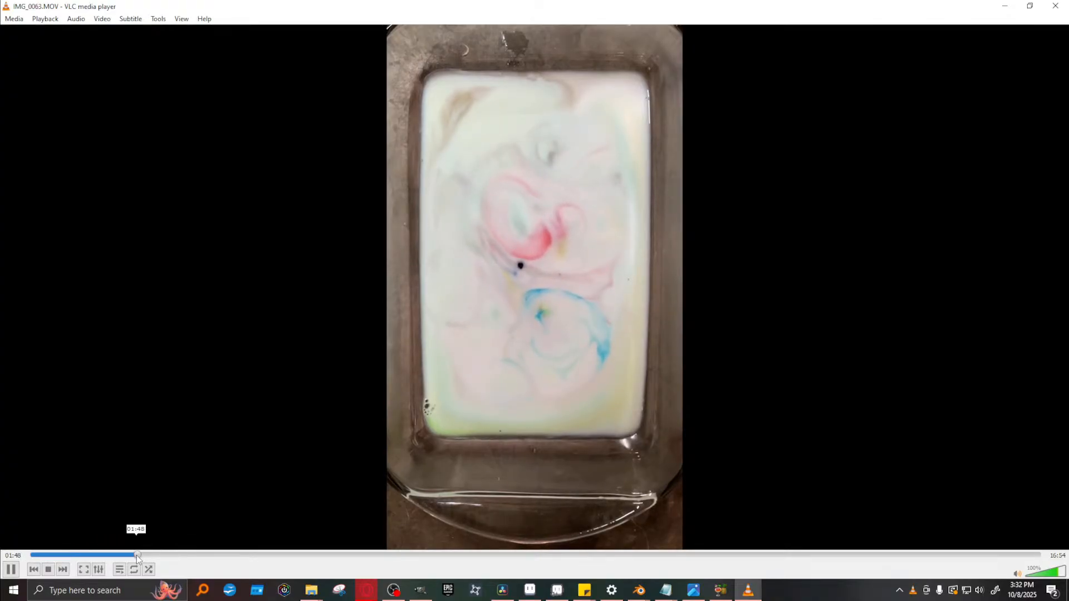
click(187, 555)
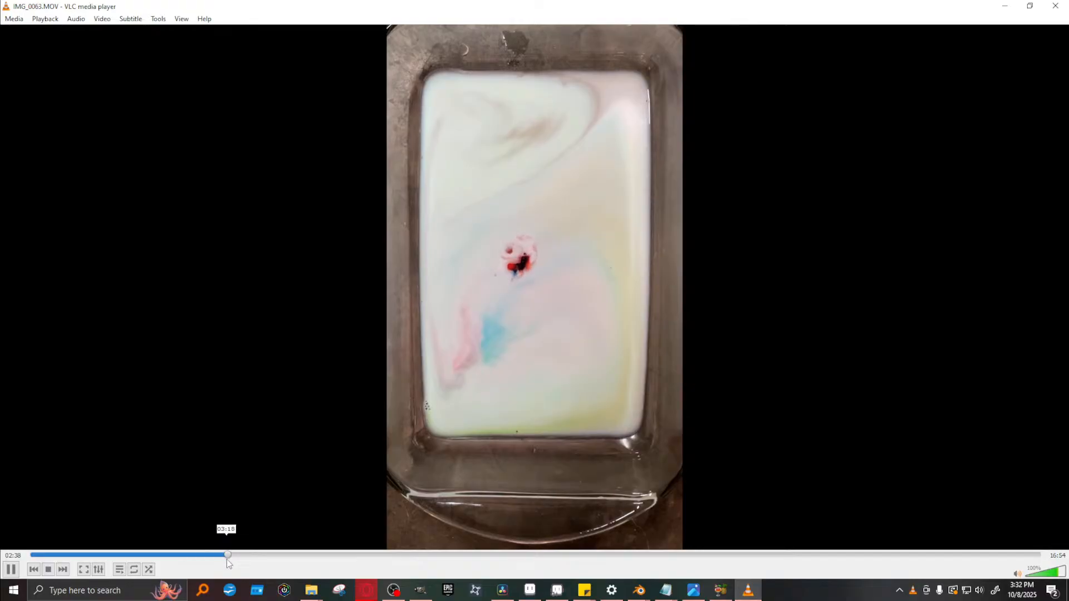
click(187, 555)
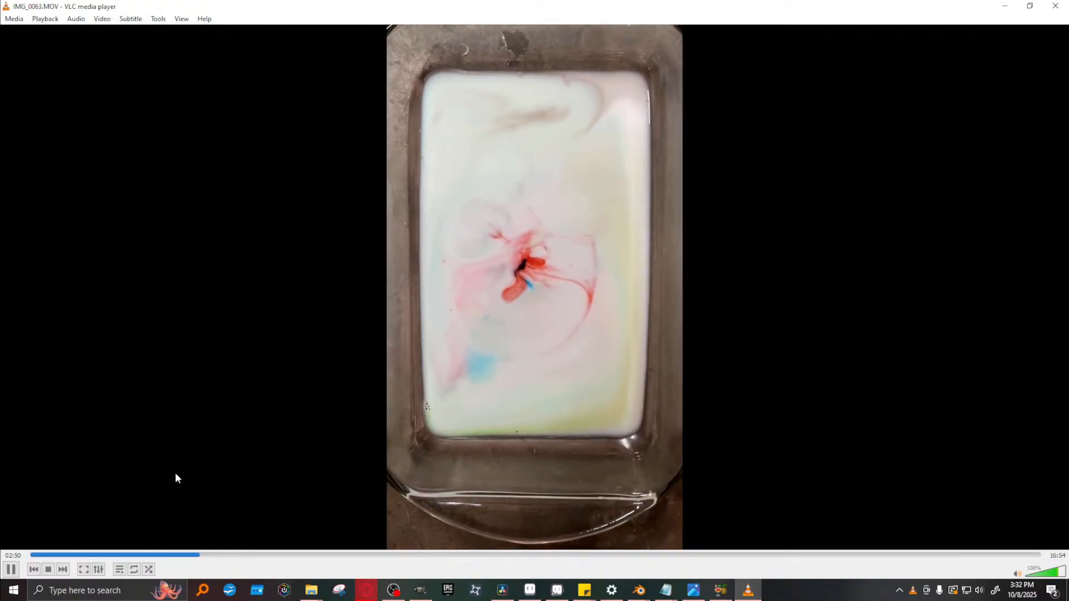
Skip to about 04:07 in IMG_0063.MOV, rewatch from about 03:30, and set the playback volume to 90%
click(271, 557)
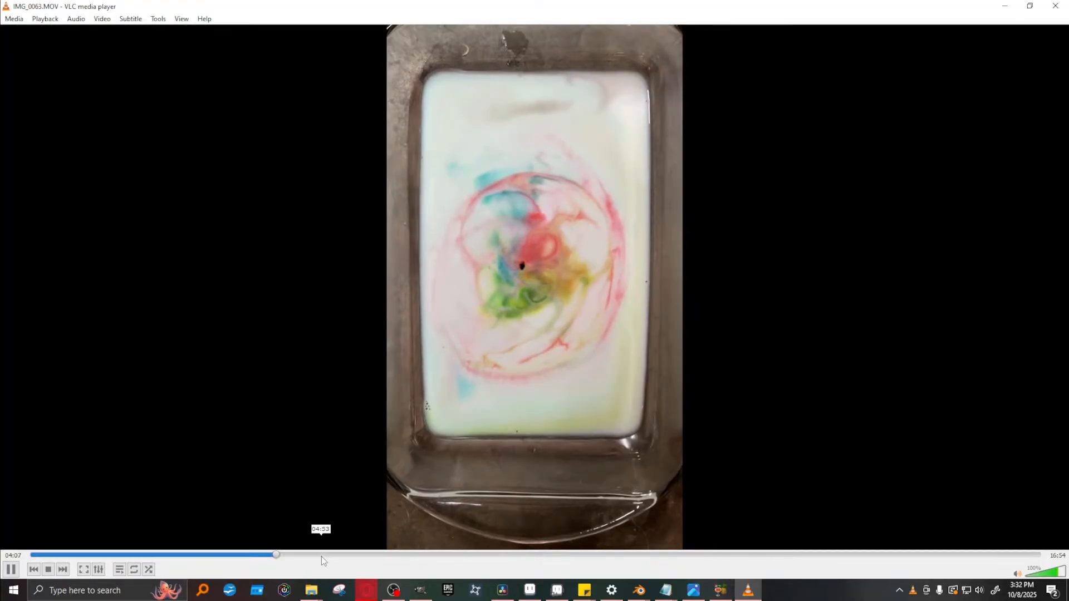
scroll(461, 432, up, 3)
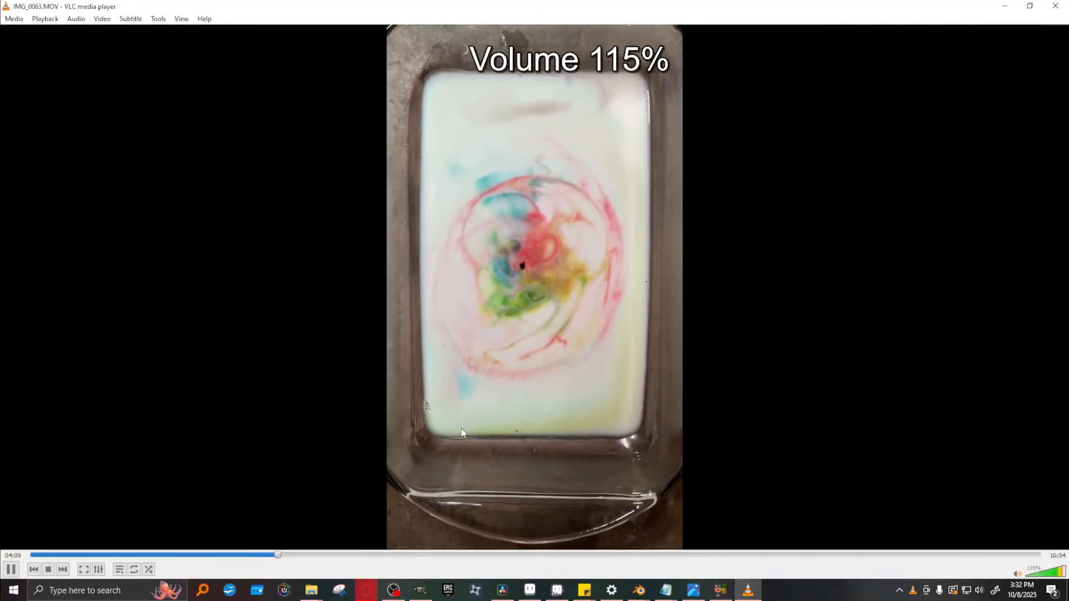
click(239, 555)
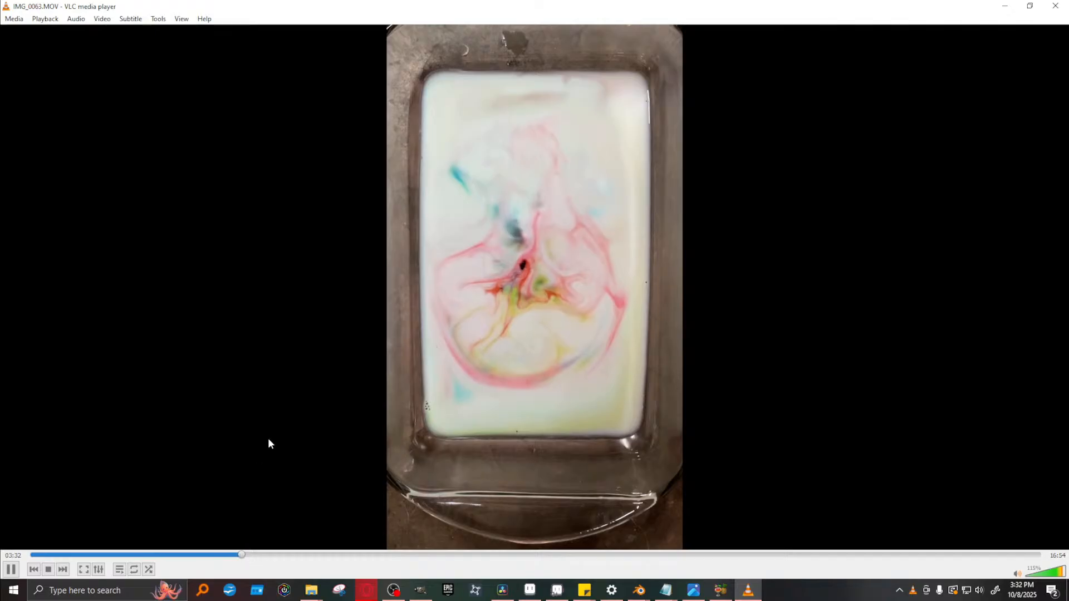
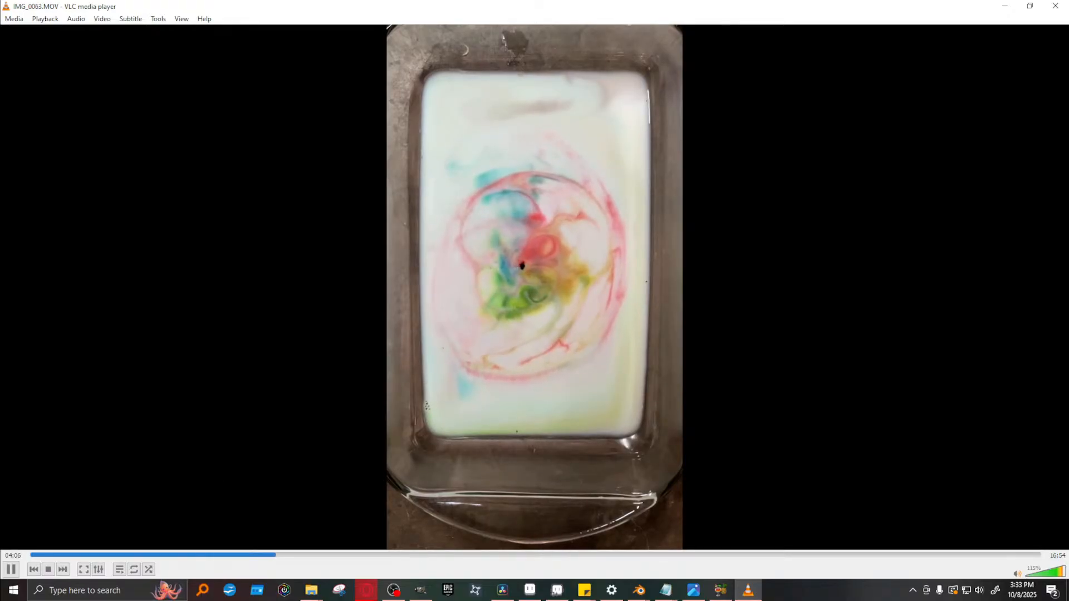
scroll(215, 439, down, 5)
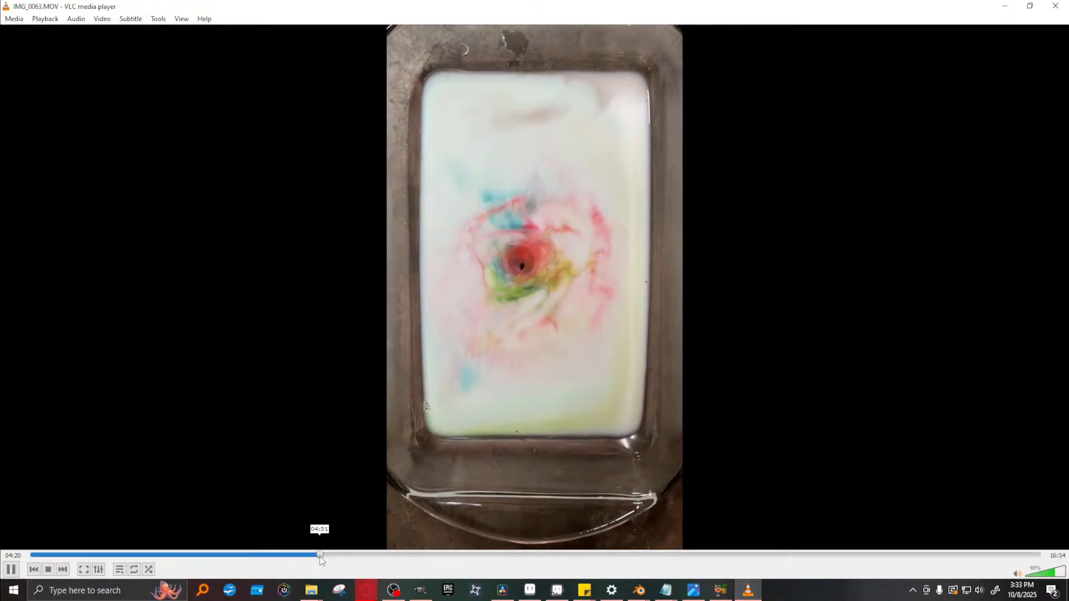
Skim forward through the swirling colours in IMG_0063.MOV in short jumps to about 11:34
drag(320, 556, 356, 556)
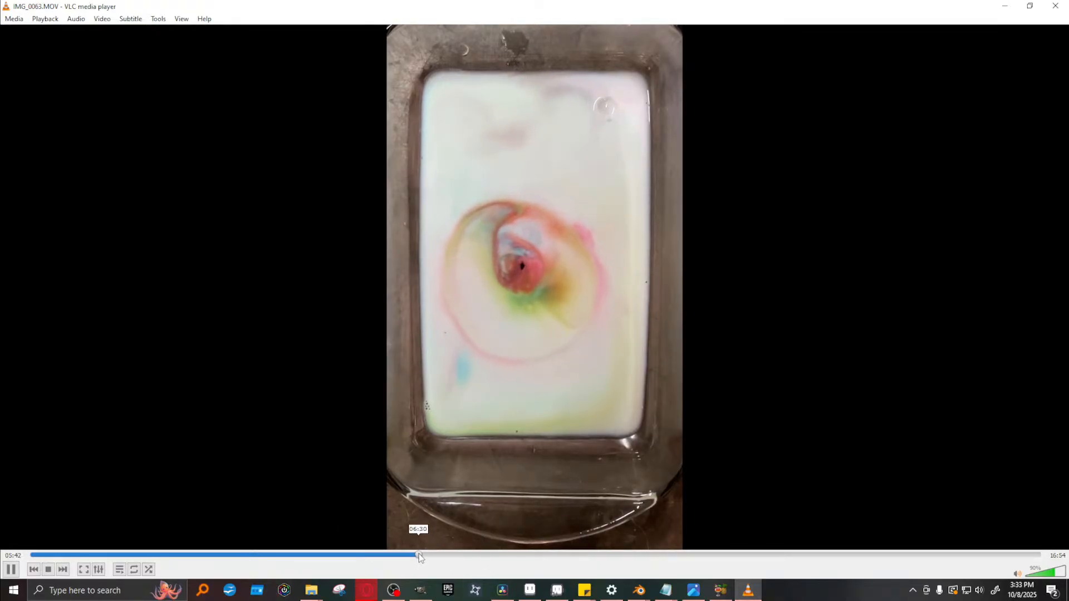
click(457, 555)
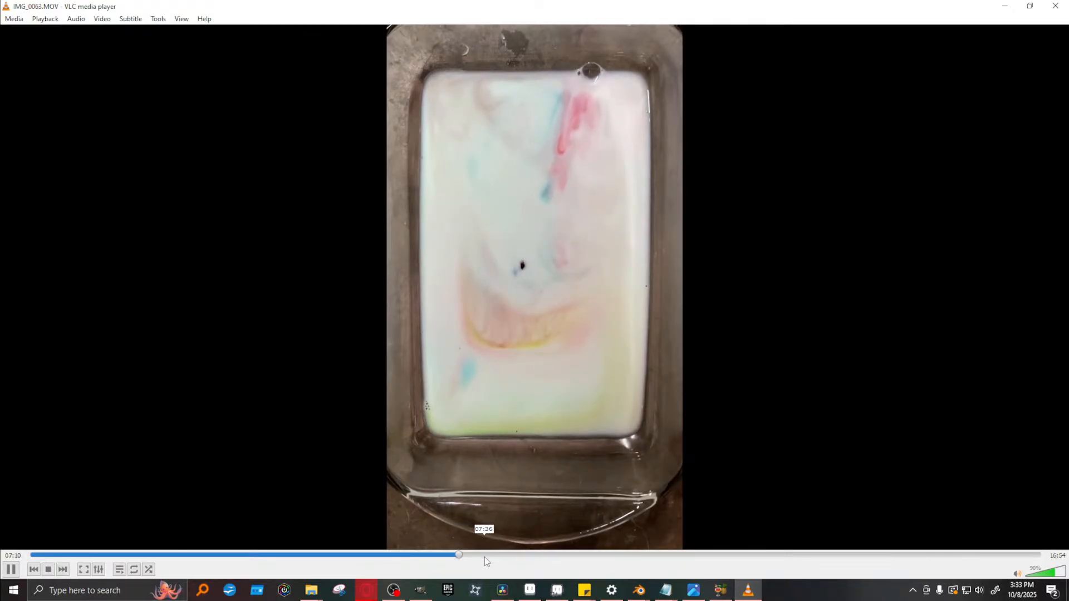
click(485, 555)
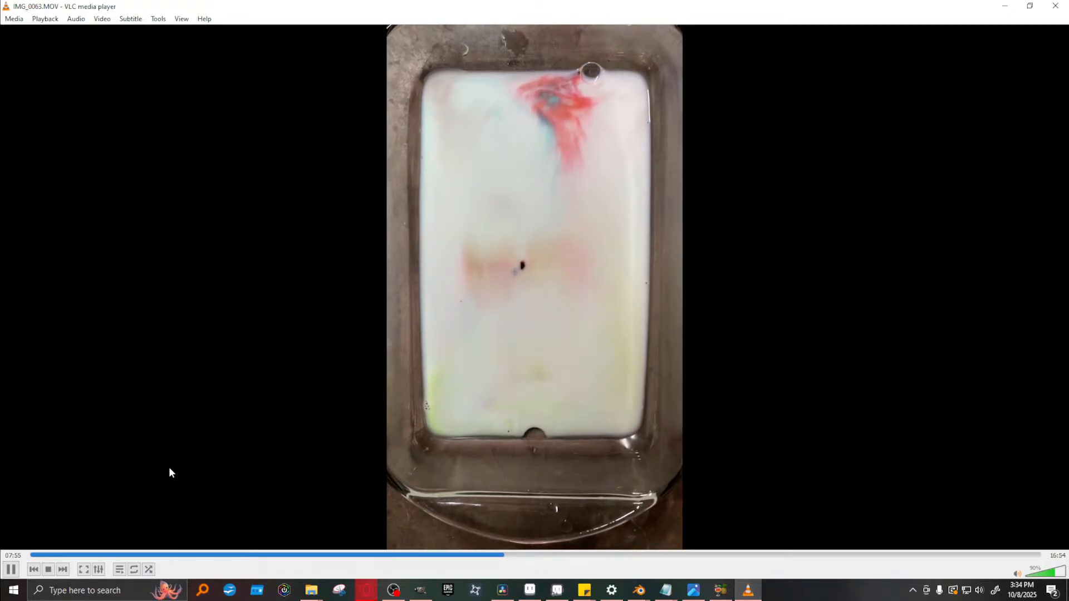
click(552, 553)
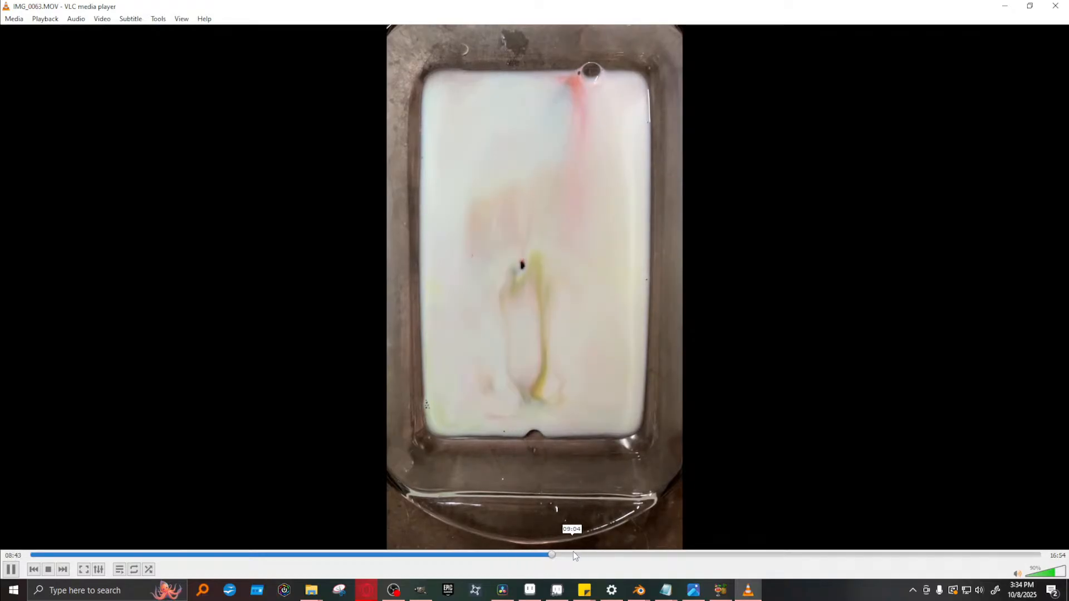
click(619, 552)
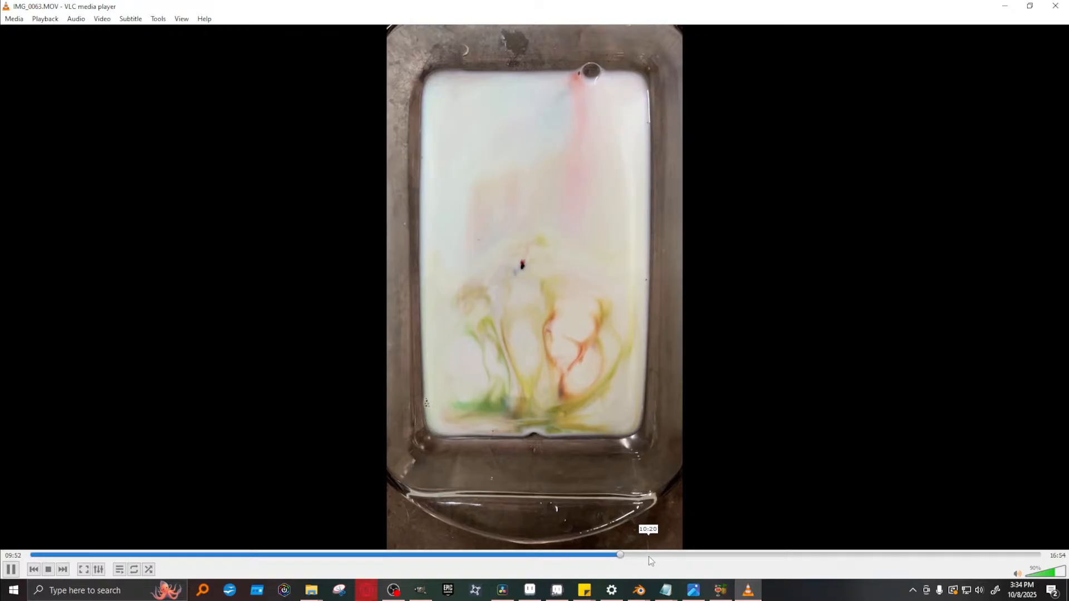
click(649, 555)
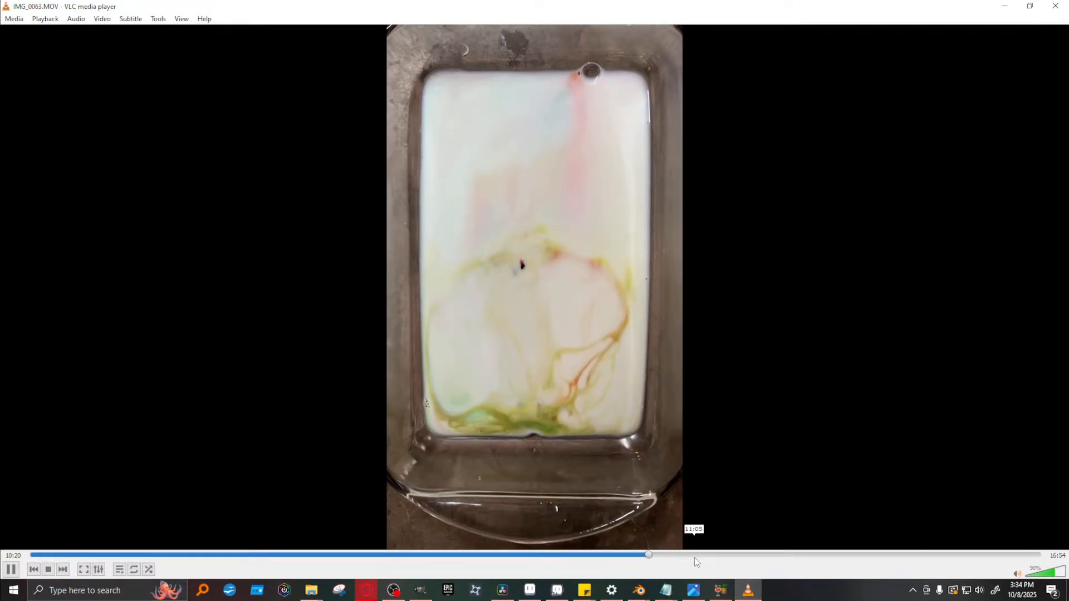
click(693, 554)
click(723, 555)
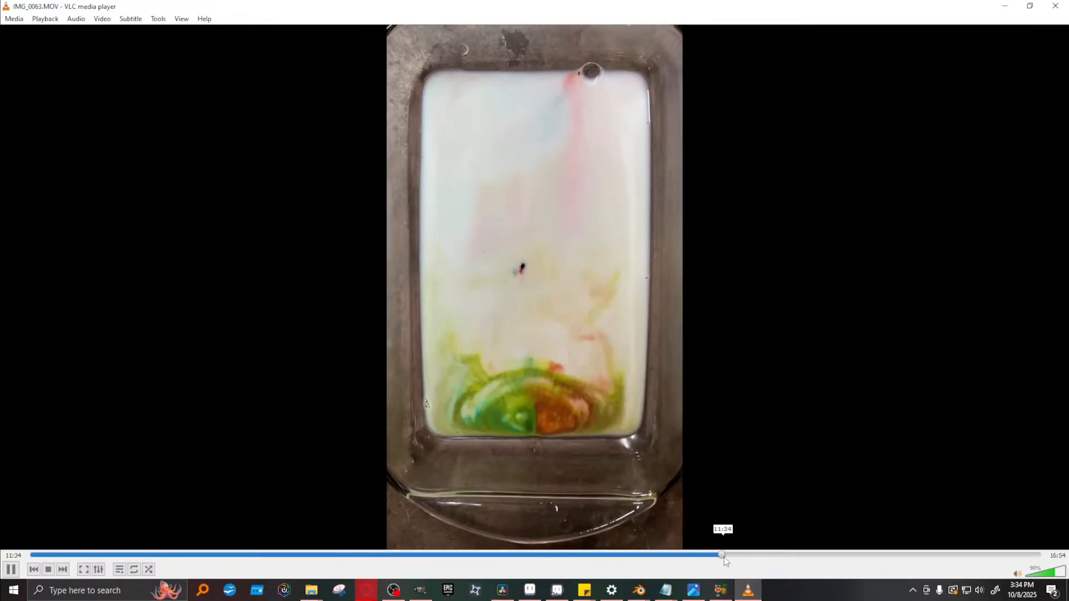
Skim the rest of IMG_0063.MOV from about 12:17 to about 16:27 and close the video
click(763, 556)
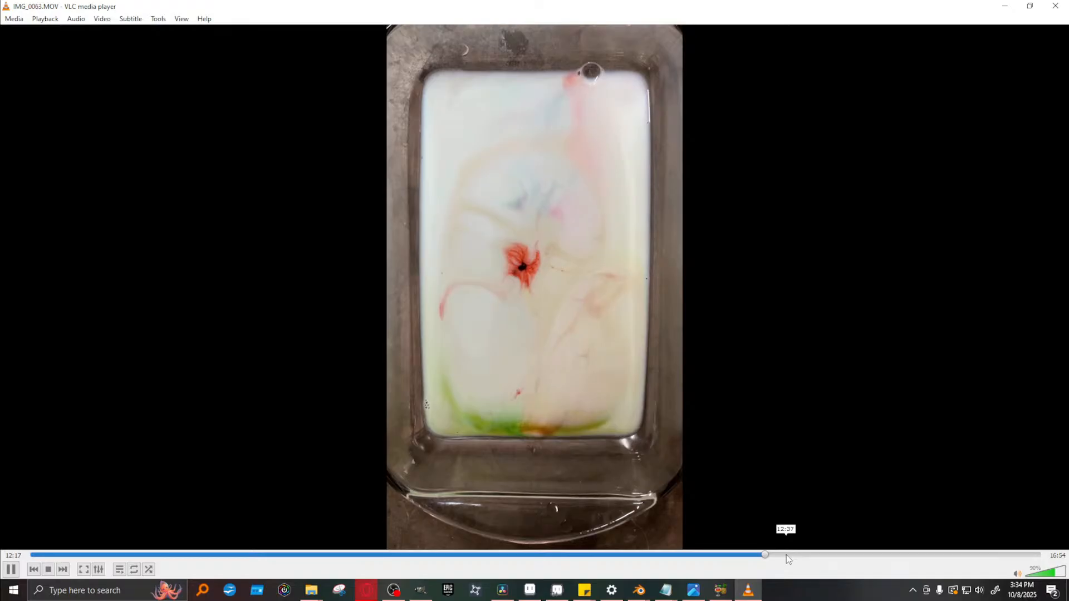
click(786, 555)
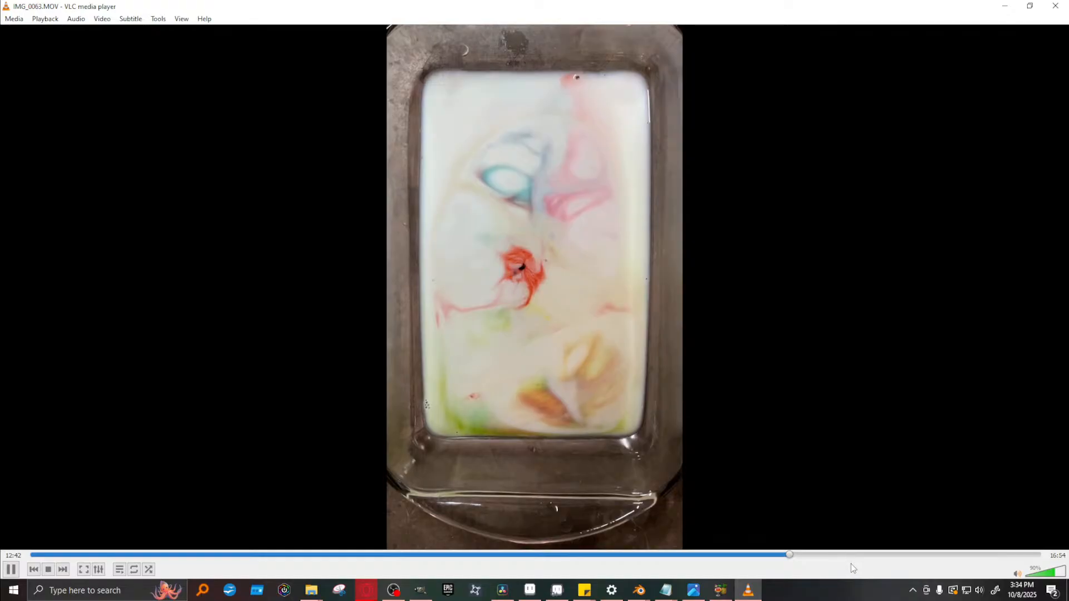
click(833, 559)
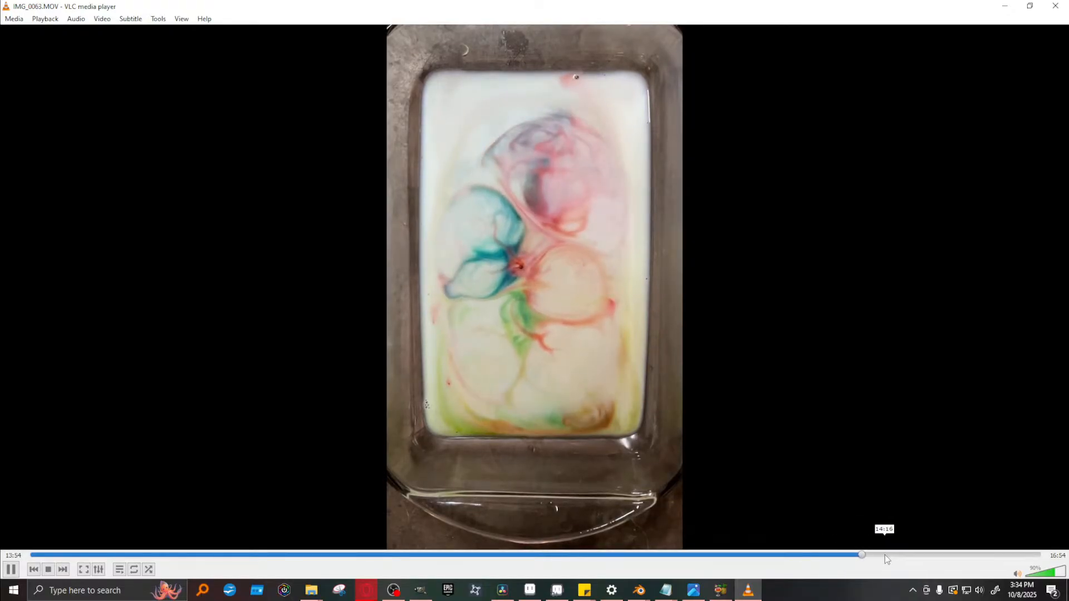
click(906, 556)
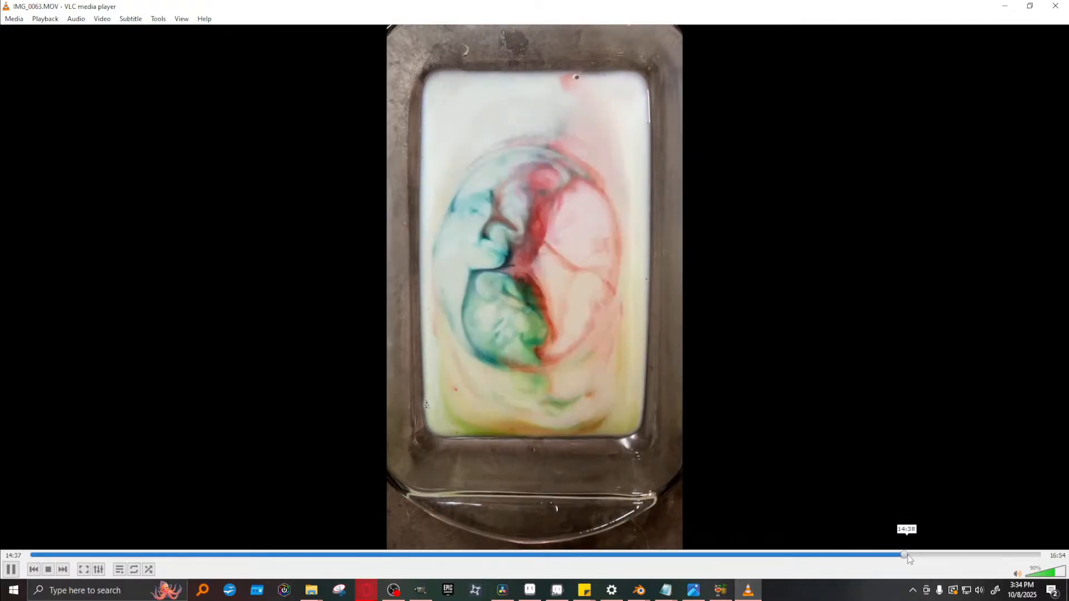
click(963, 556)
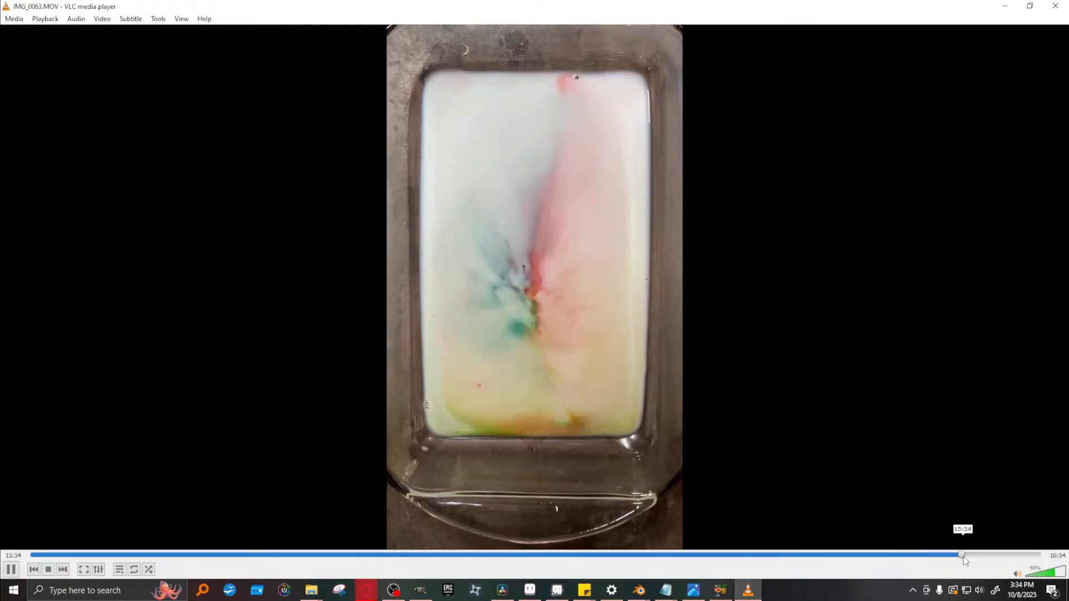
click(1014, 556)
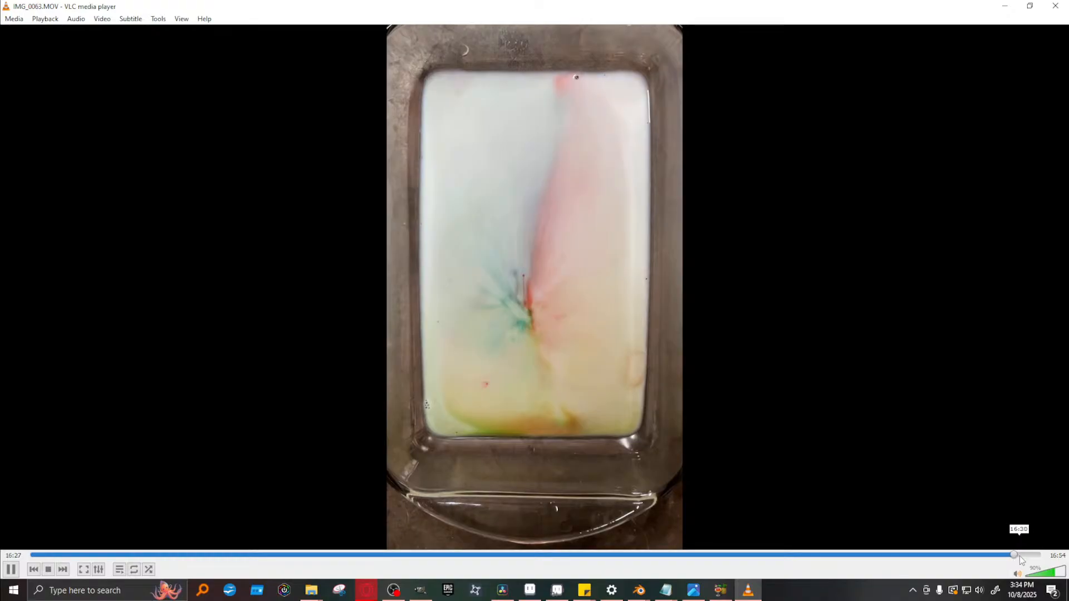
click(1054, 5)
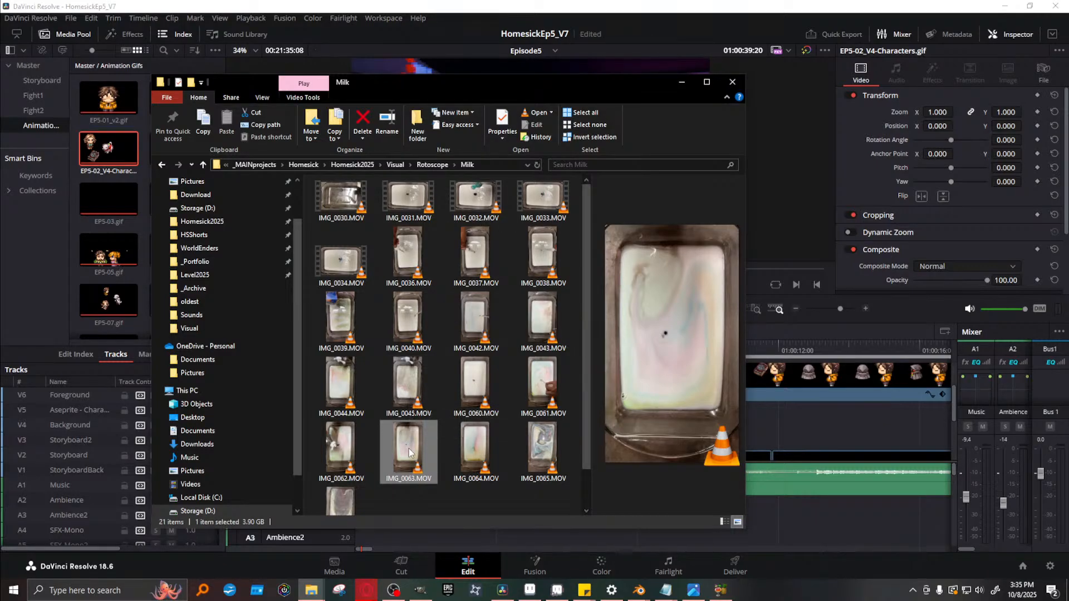
Open IMG_0063.MOV from the Milk folder in Photos, check the file options offered there, and close it
mouse_move(409, 452)
mouse_down()
mouse_move(73, 170)
mouse_move(189, 234)
mouse_move(179, 273)
mouse_move(415, 448)
mouse_up()
right_click(415, 448)
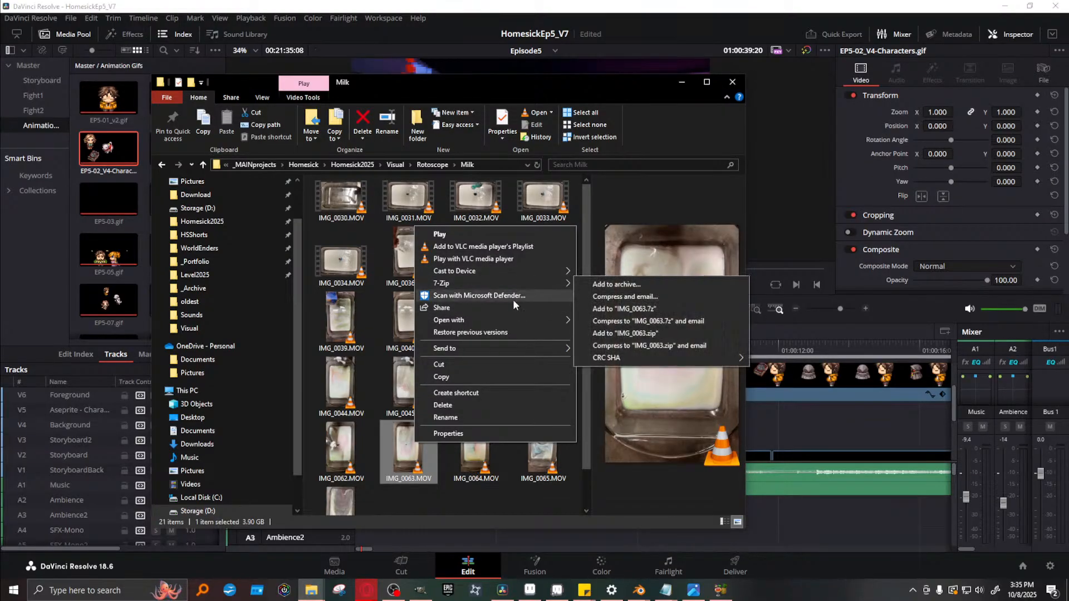
mouse_move(511, 316)
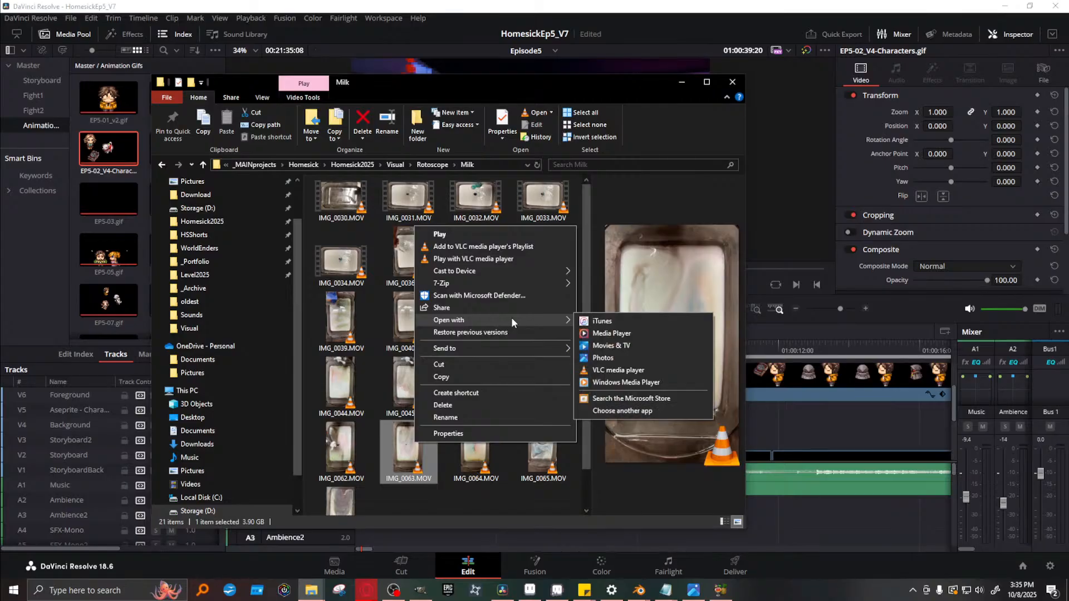
click(635, 358)
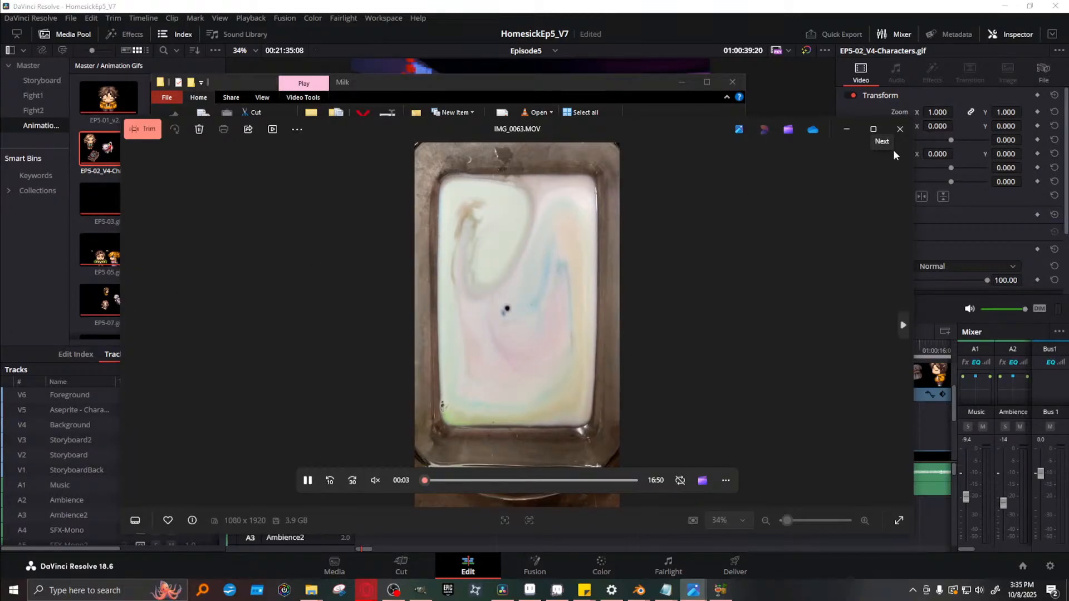
click(298, 130)
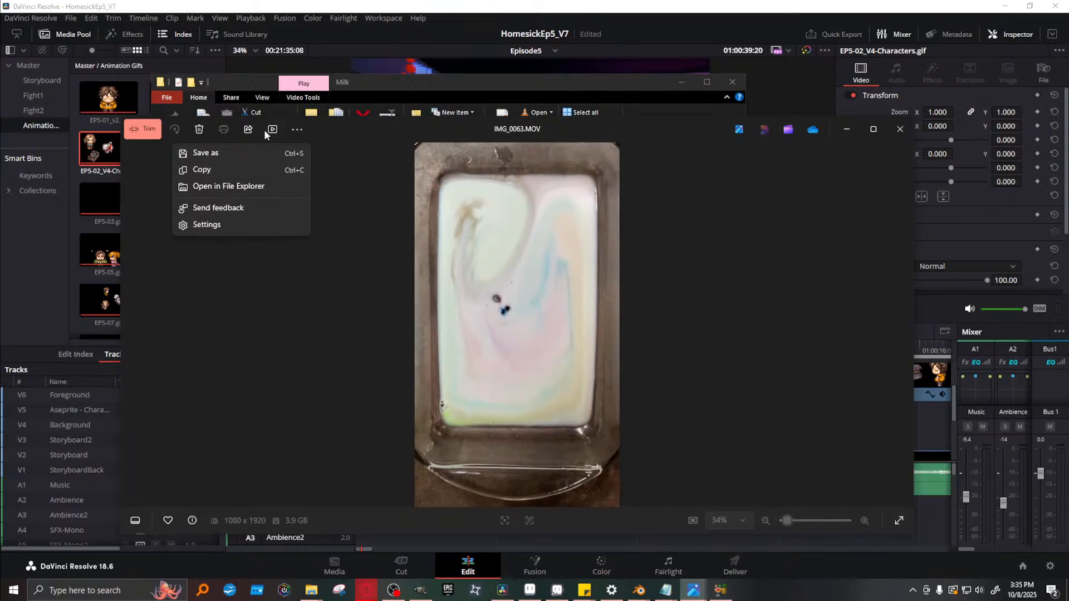
click(900, 129)
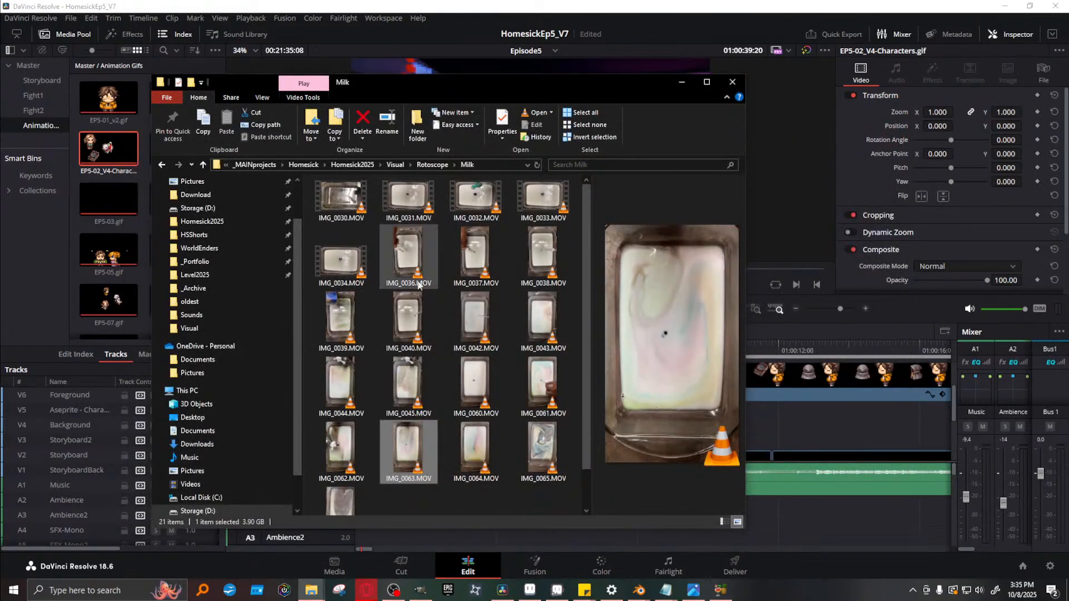
Import IMG_0063.MOV from the Milk folder into the Animation Gifs bin in DaVinci Resolve and locate it there
drag(415, 457, 113, 181)
click(482, 11)
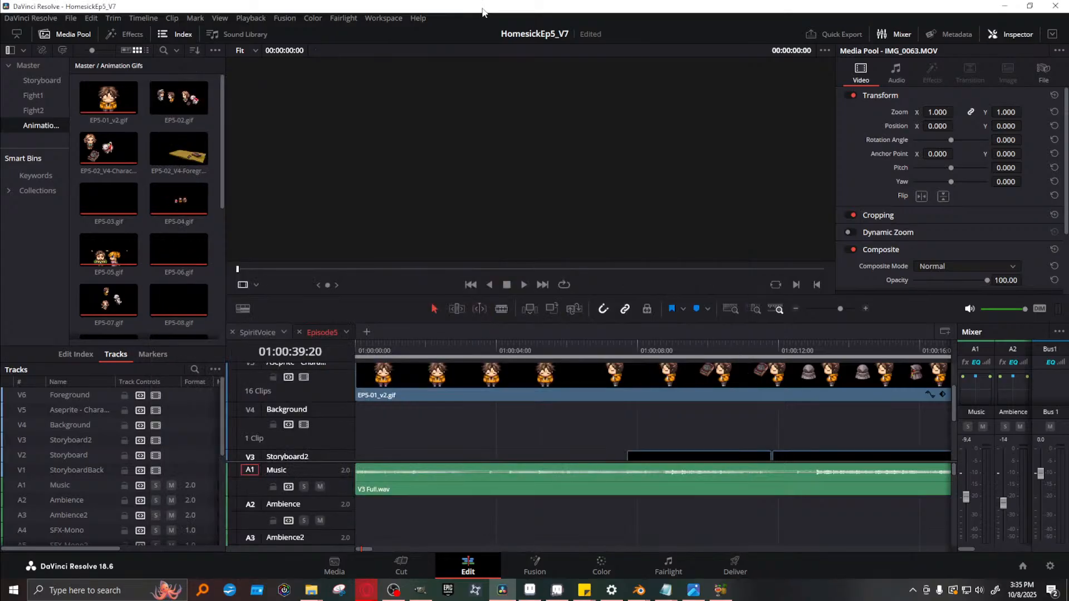
scroll(167, 250, down, 4)
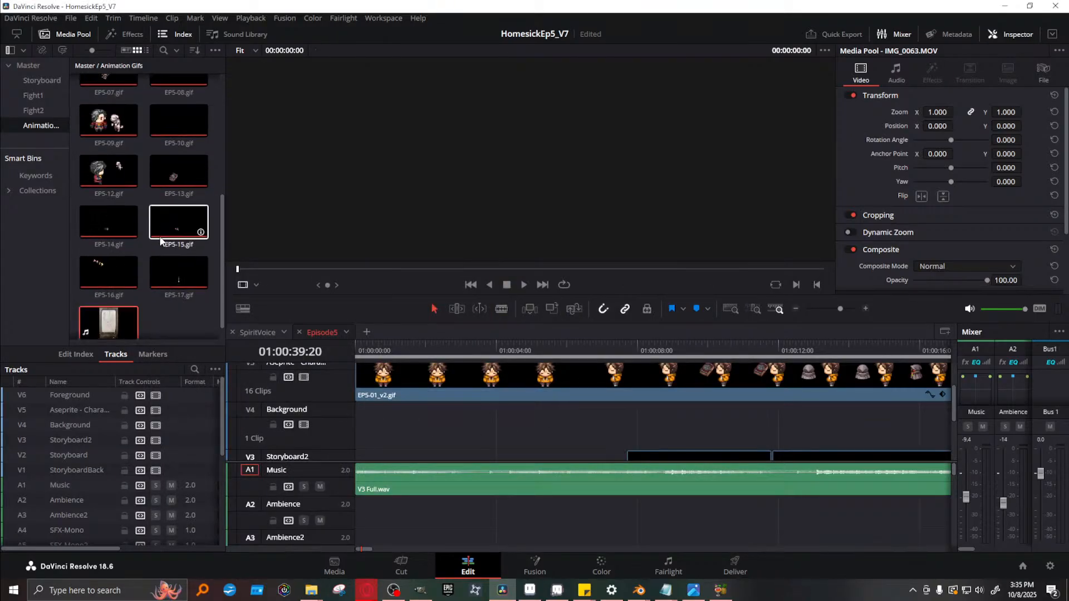
scroll(161, 241, down, 1)
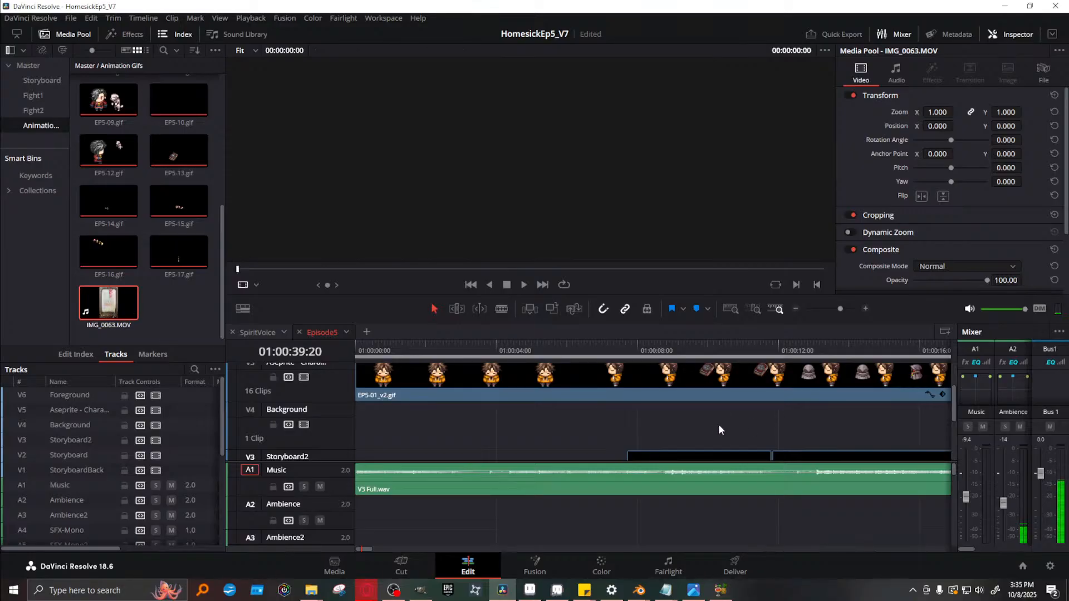
Place IMG_0063.MOV on the Storyboard2 track in the empty stretch after the edit, starting shortly before 01:27:24:00
scroll(573, 427, down, 1)
scroll(572, 428, down, 1)
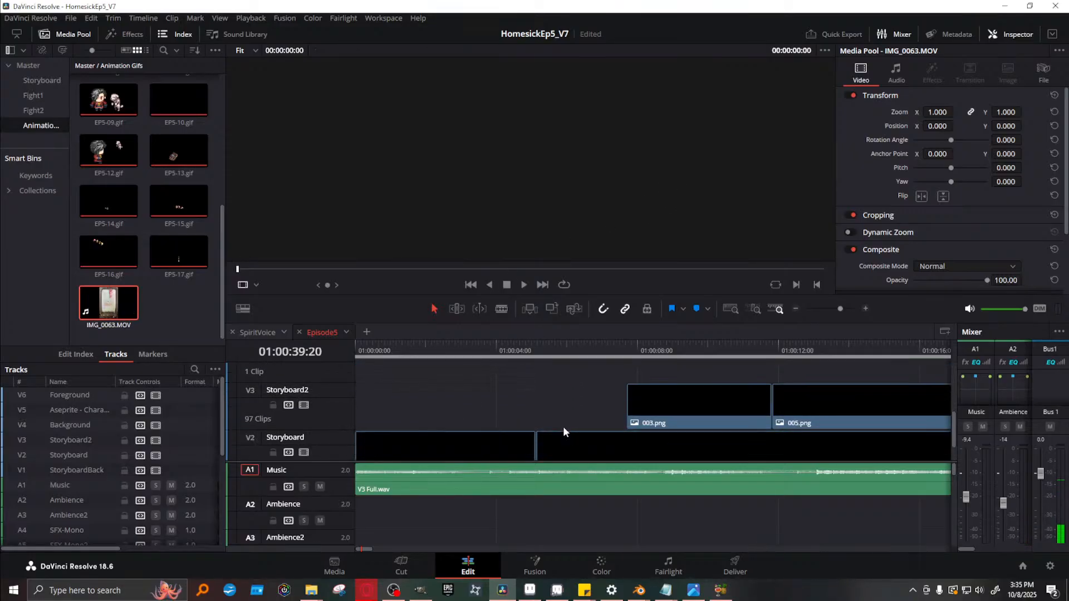
scroll(563, 425, up, 2)
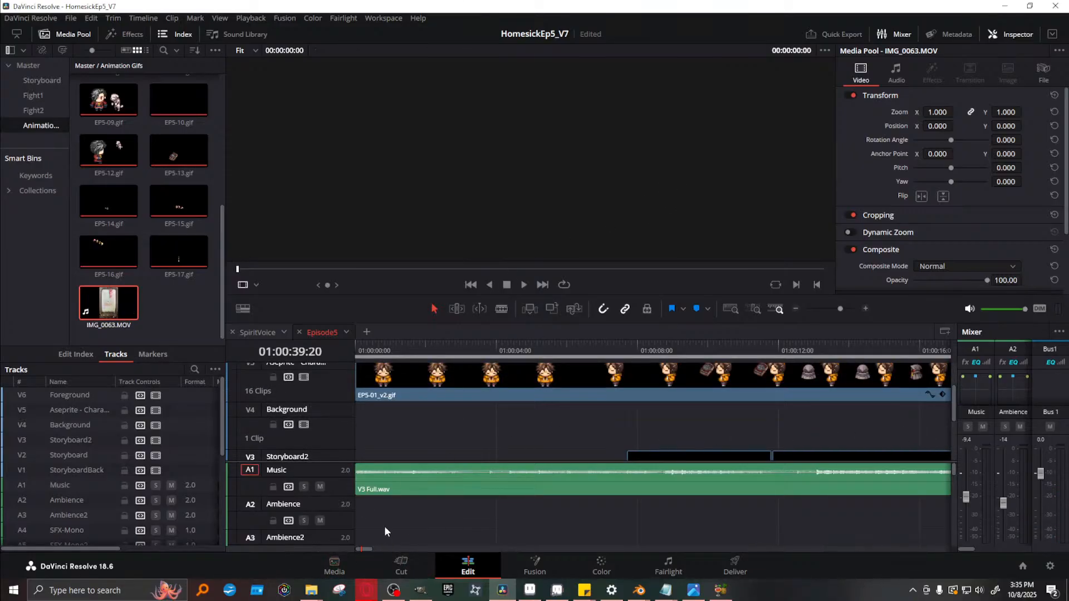
scroll(390, 512, down, 1)
scroll(395, 501, up, 1)
scroll(556, 439, up, 2)
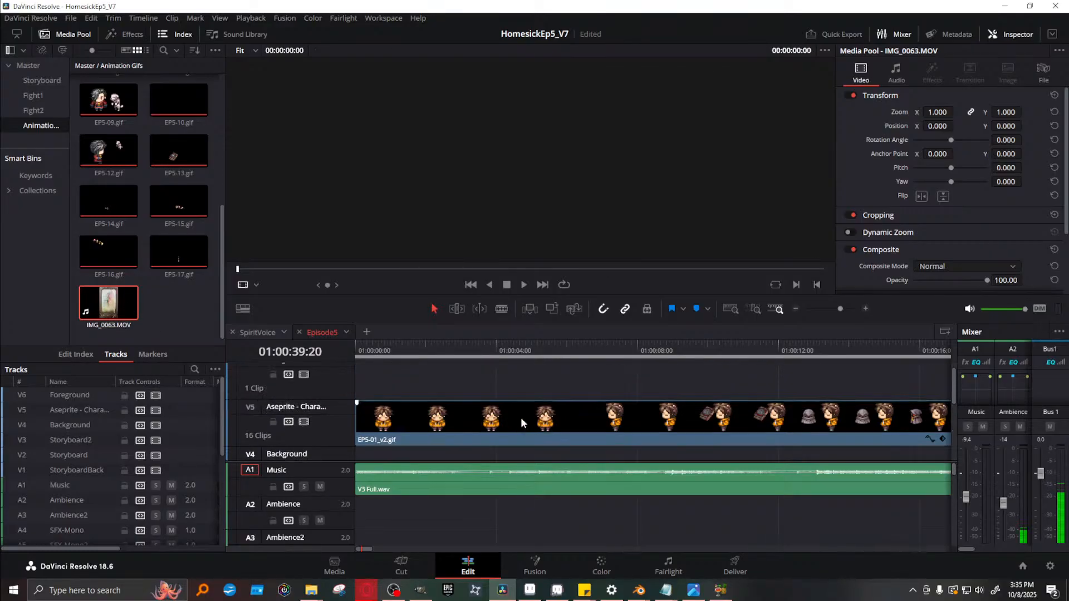
scroll(520, 417, down, 1)
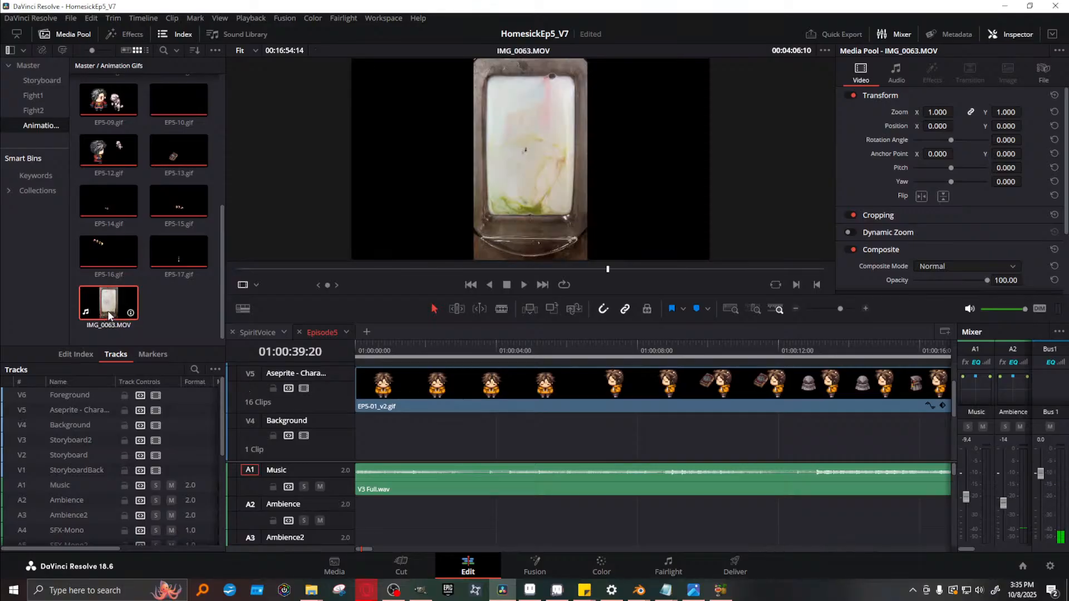
drag(109, 303, 176, 323)
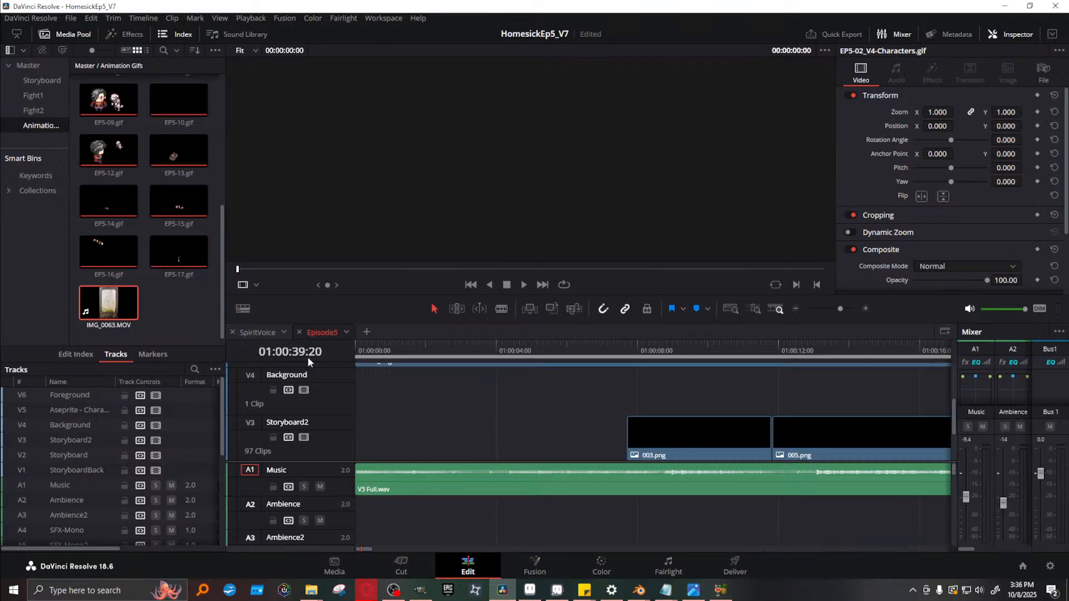
drag(840, 309, 815, 310)
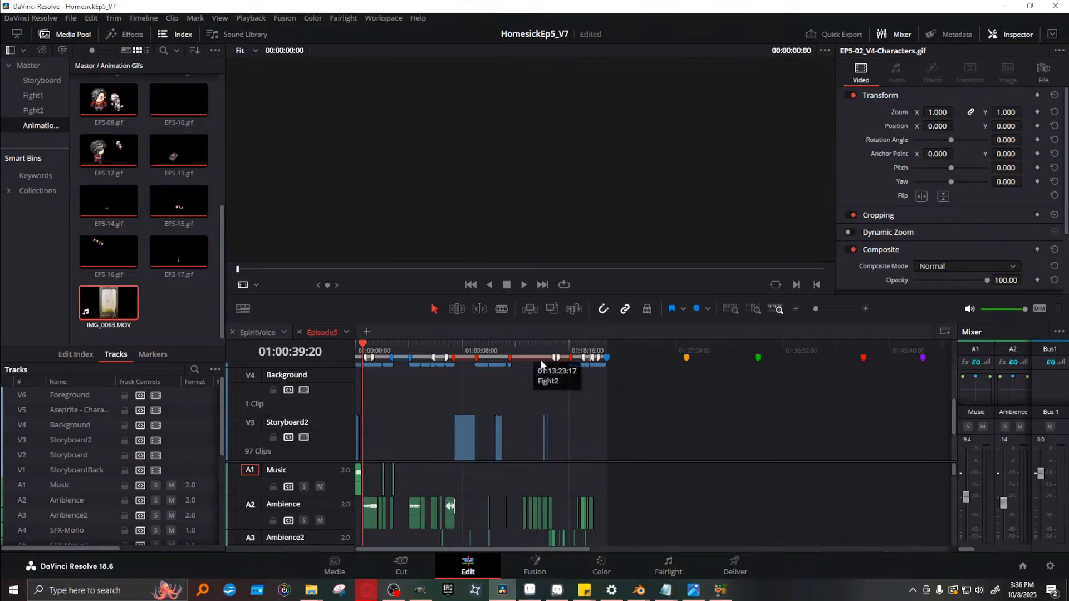
drag(108, 304, 685, 440)
Unlink the video and audio of IMG_0063.MOV on the Episode5 timeline and check that the video selects separately
right_click(724, 540)
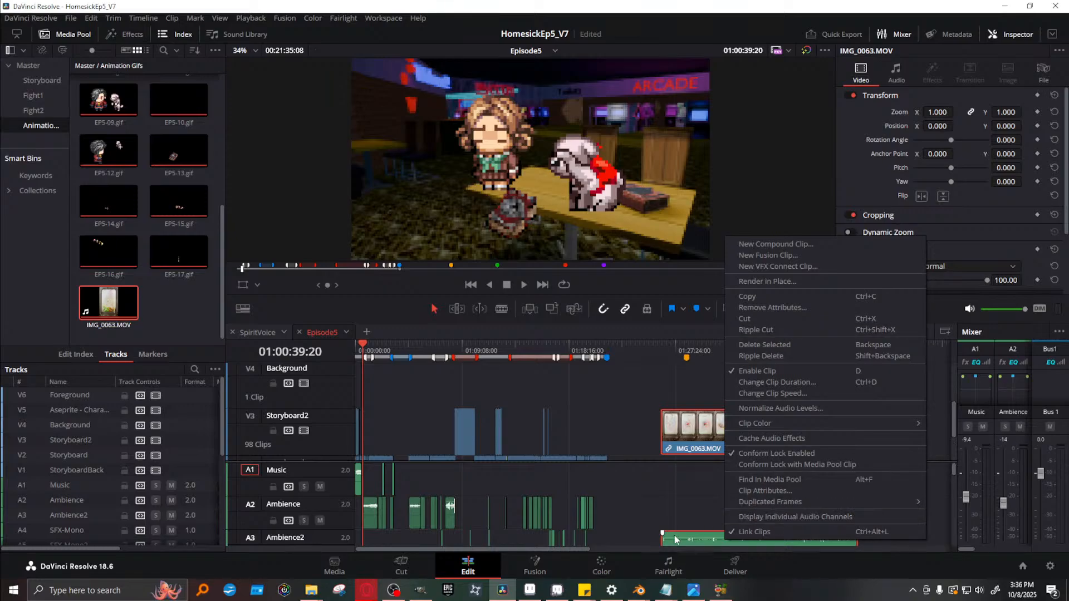
right_click(696, 537)
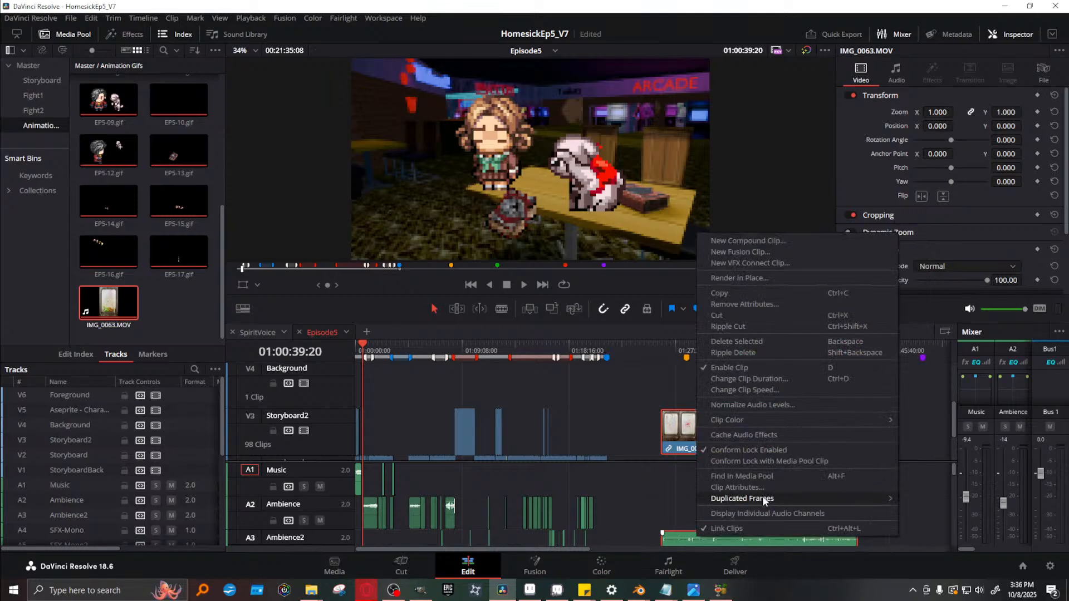
click(754, 527)
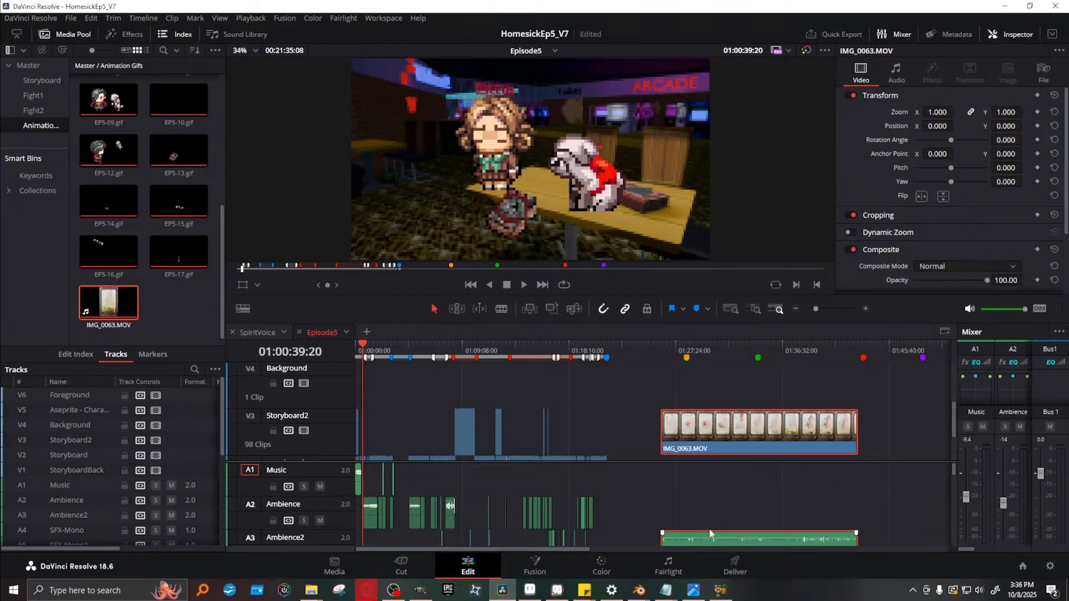
click(704, 499)
click(695, 427)
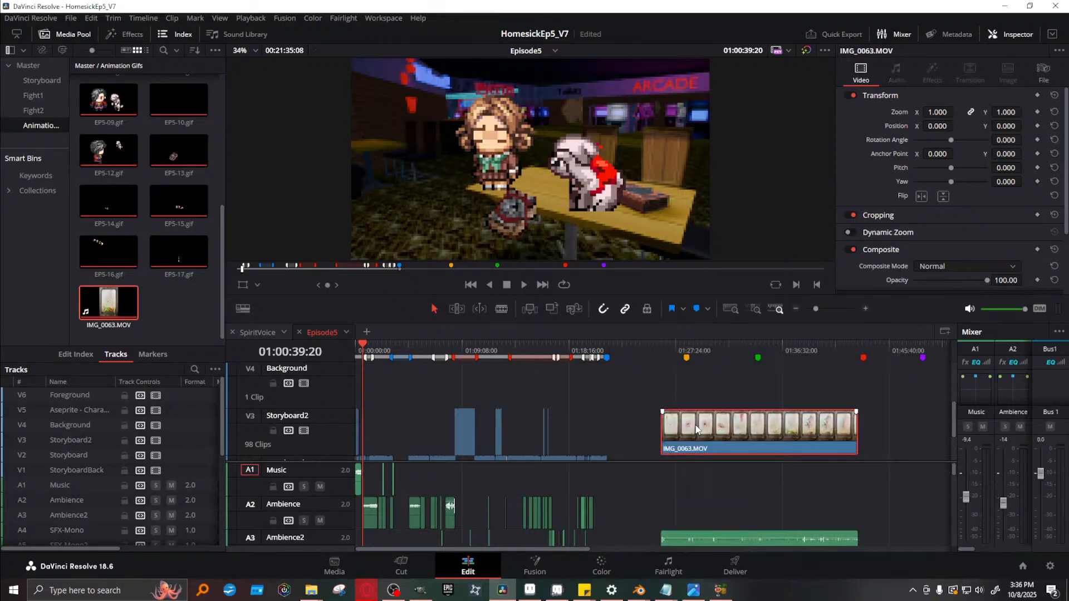
Delete only the unlinked IMG_0063.MOV audio from the Ambience2 track, without rippling the timeline
click(706, 539)
key(Delete)
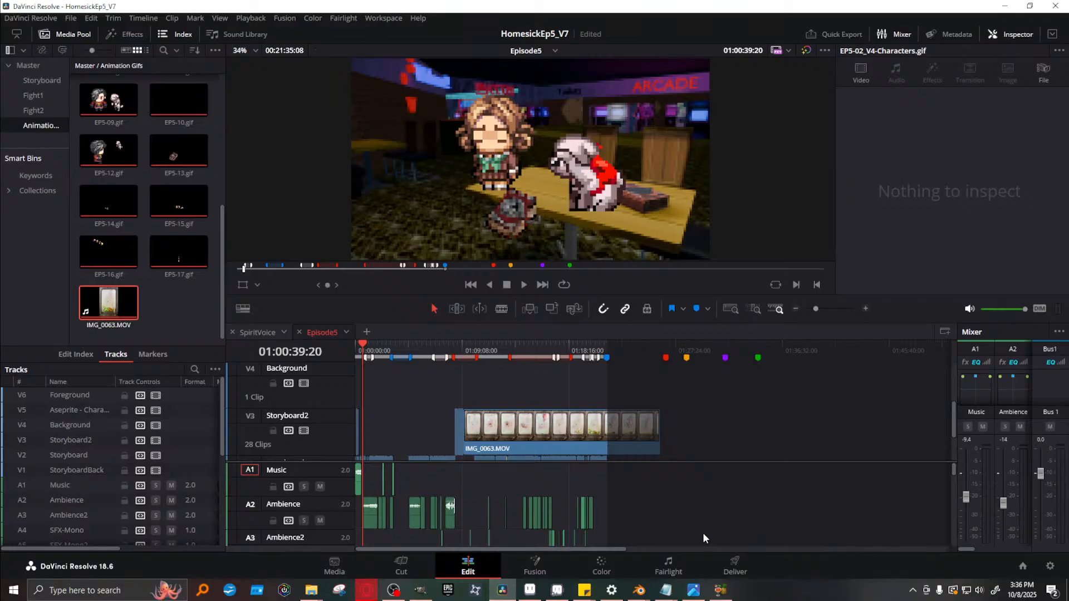
drag(703, 533, 729, 532)
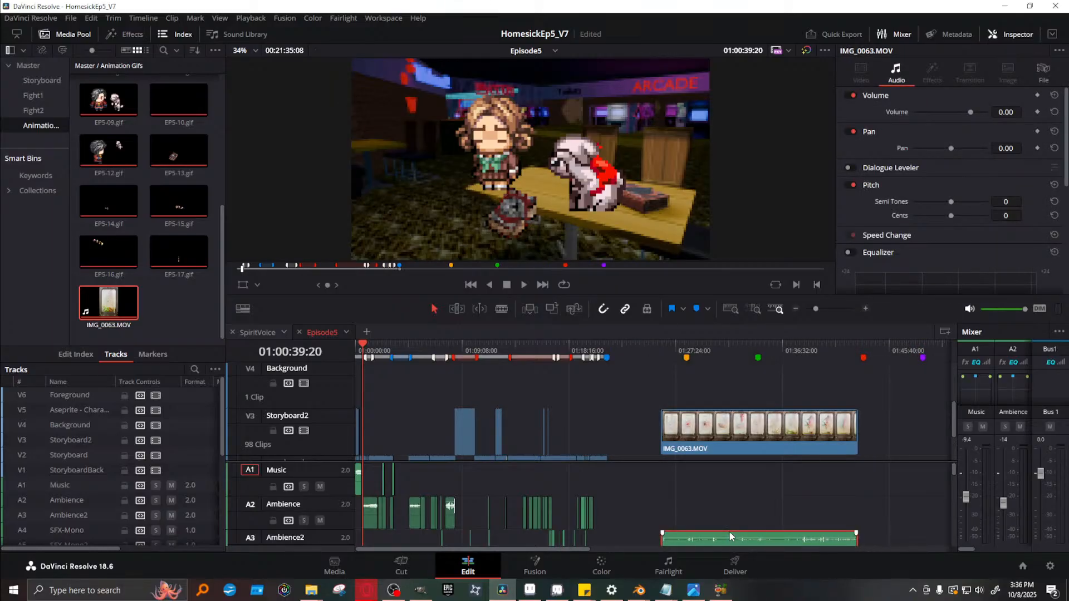
key(BackSpace)
Select the IMG_0063.MOV video on the Storyboard2 track and show its frame at about 01:30:40:01 in the viewer
click(725, 442)
right_click(702, 424)
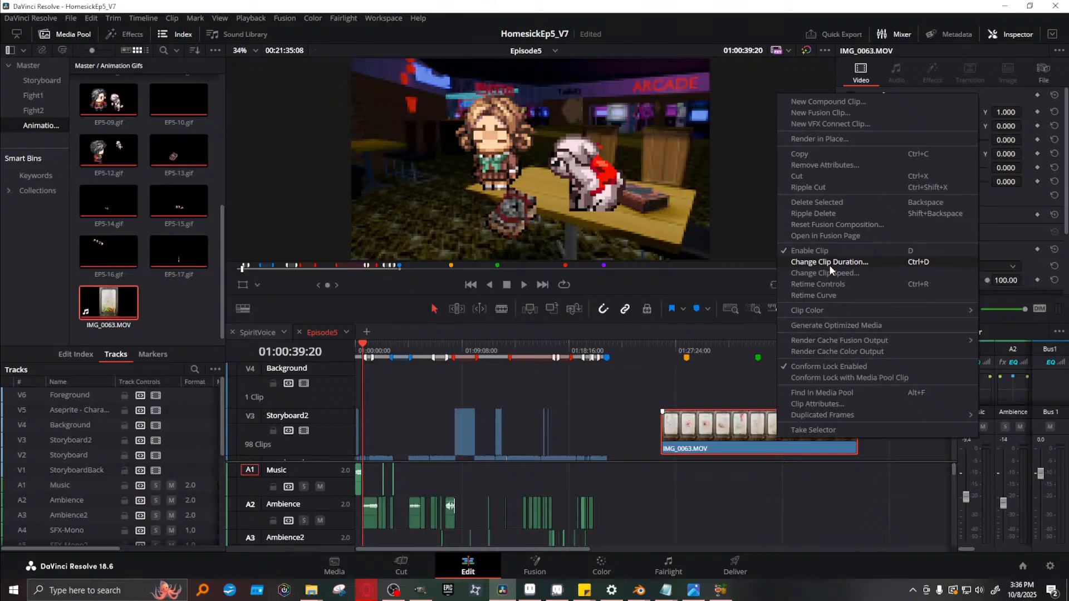
click(711, 344)
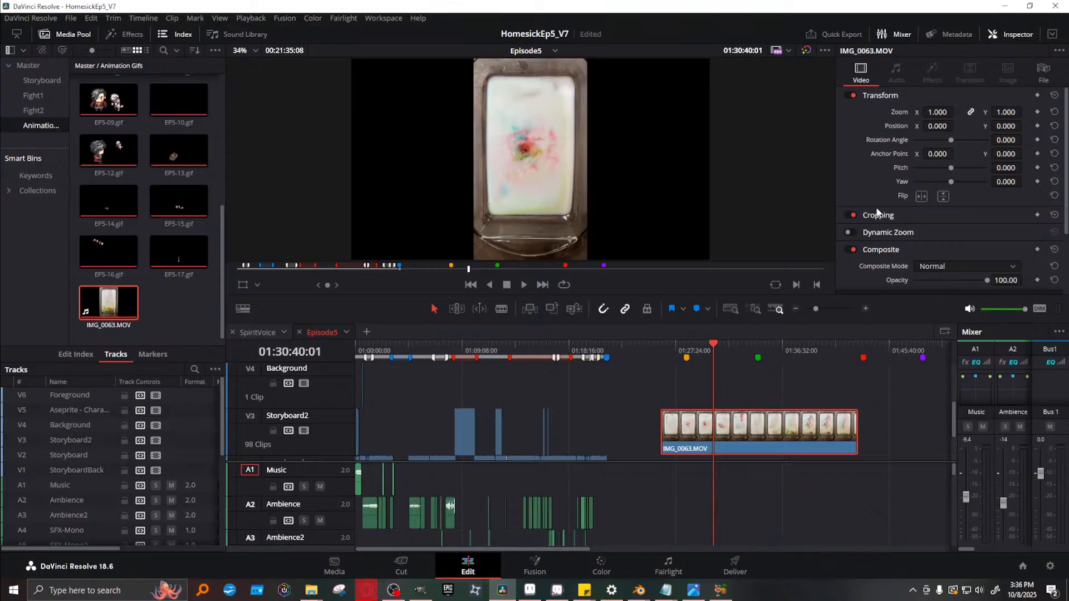
Try tilting IMG_0063.MOV with a pitch of 1.5 and a yaw of about 0.33, resetting each to 0
drag(952, 165, 991, 161)
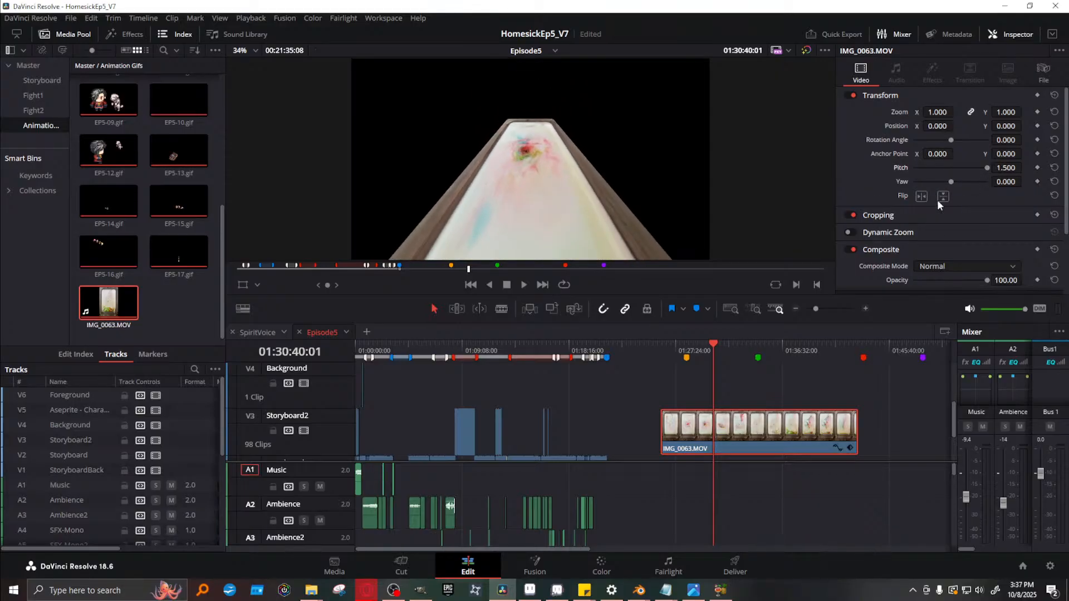
double_click(901, 168)
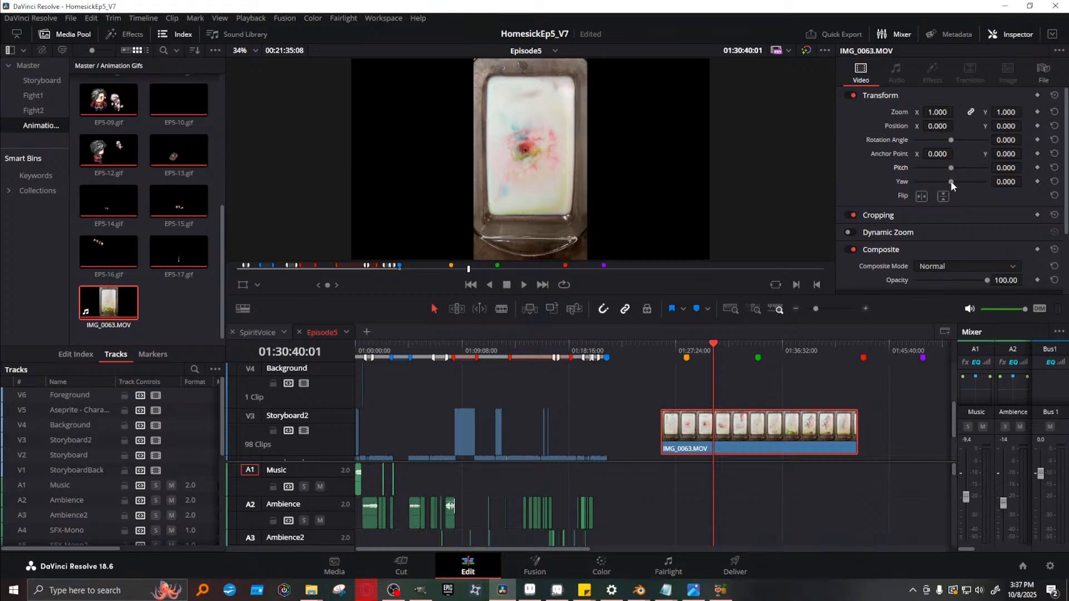
drag(950, 181, 957, 181)
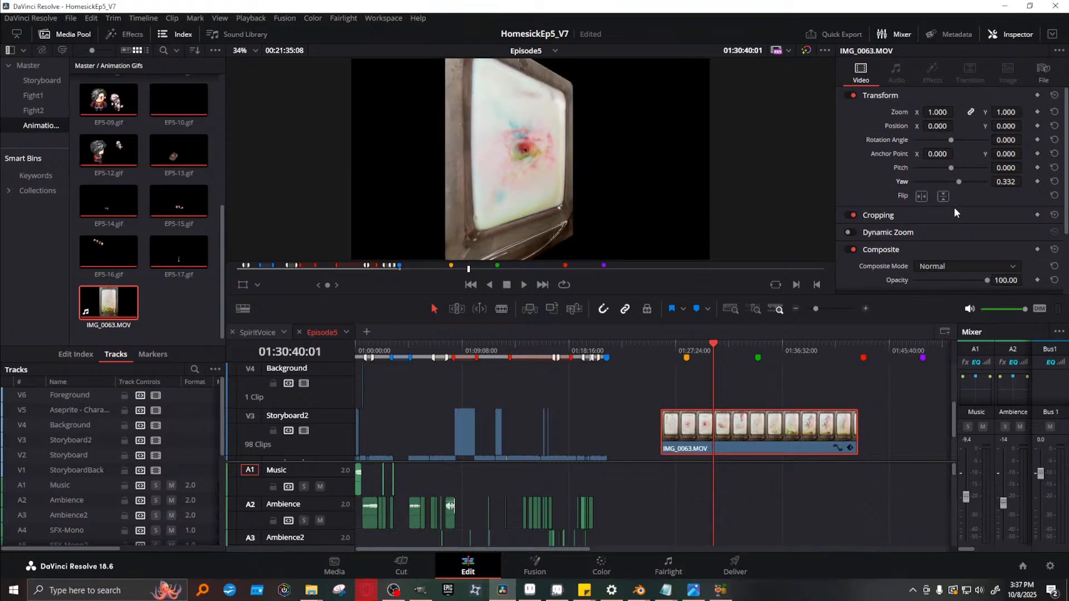
key(ctrl+z)
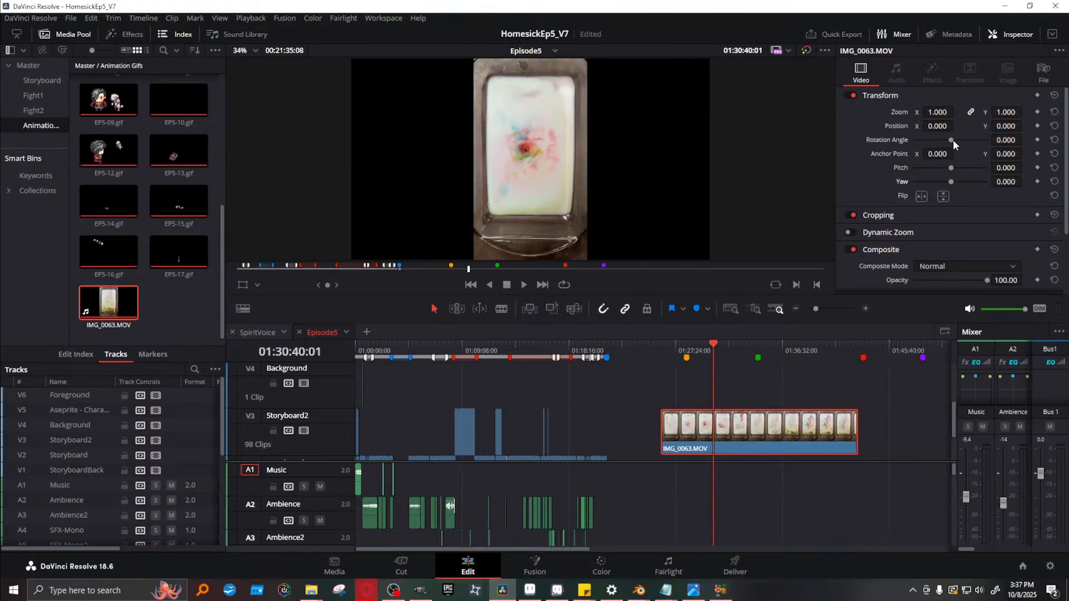
Rotate IMG_0063.MOV to a landscape orientation by setting its rotation angle to -90
drag(953, 139, 941, 138)
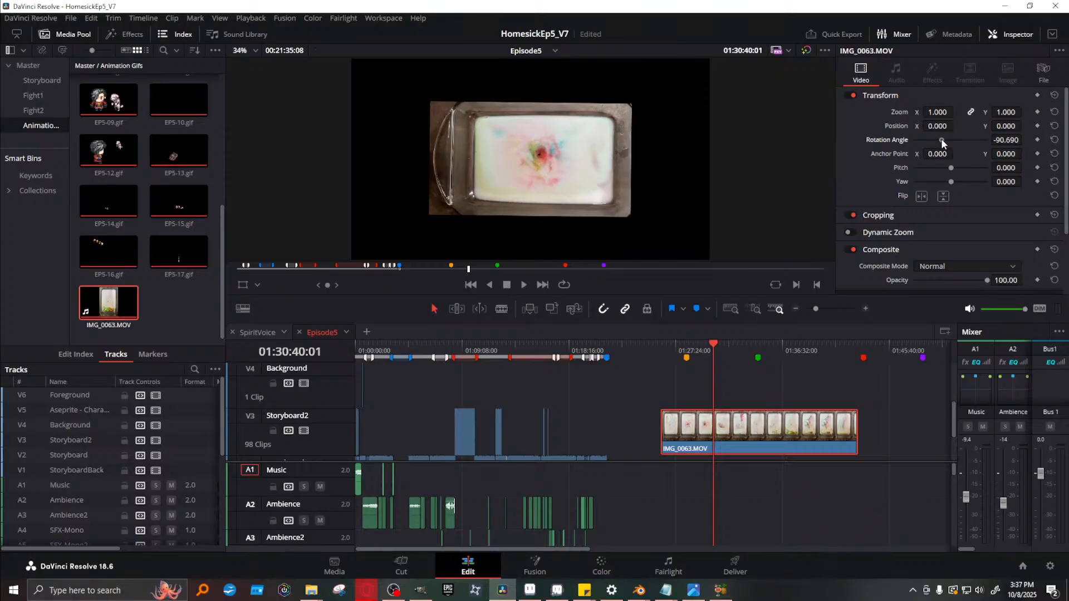
key(ctrl+z)
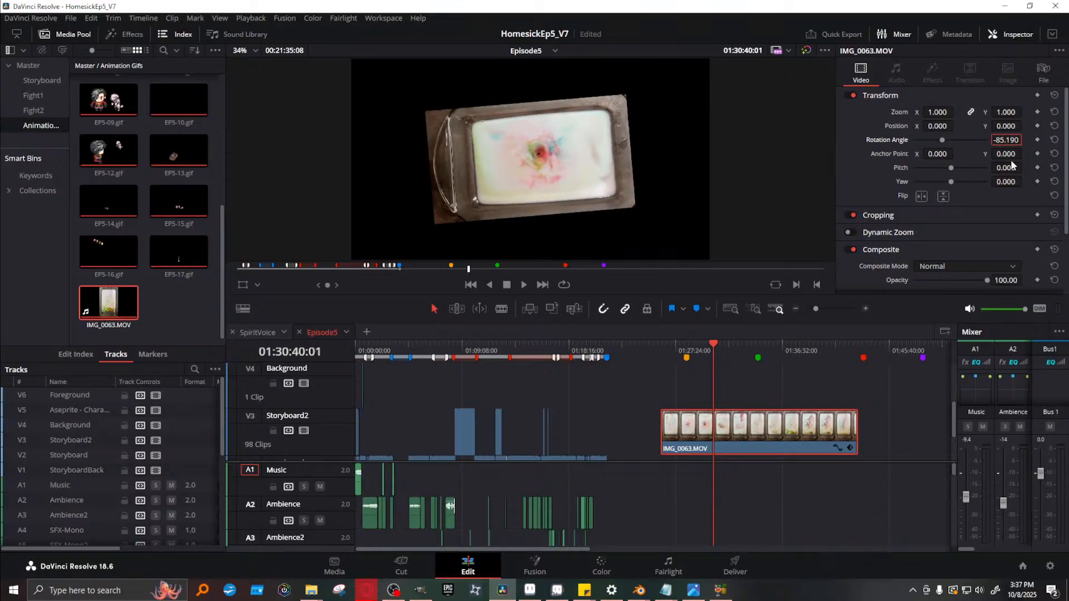
text(-90)
key(Return)
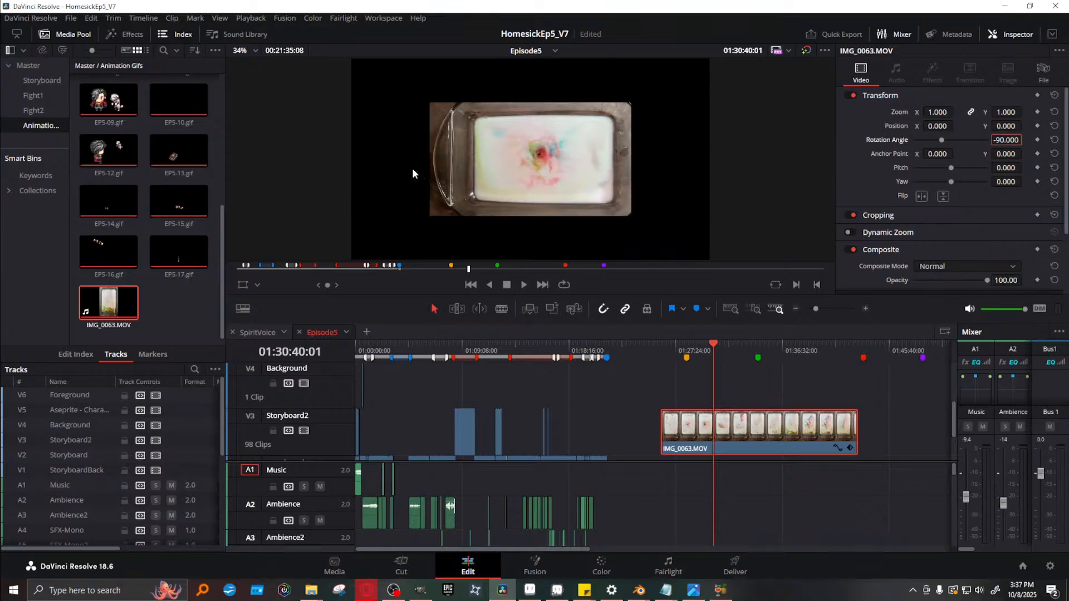
Tilt IMG_0063.MOV to a pitch of 0.034, zoom it to 2.23 and shift its X position to -463
drag(952, 166, 951, 165)
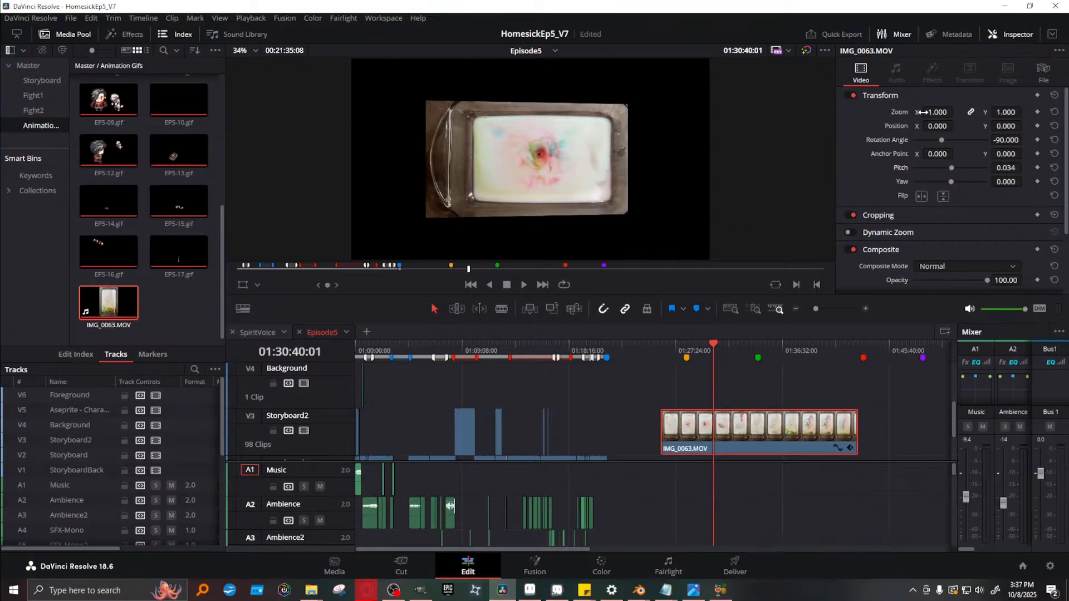
drag(936, 111, 958, 112)
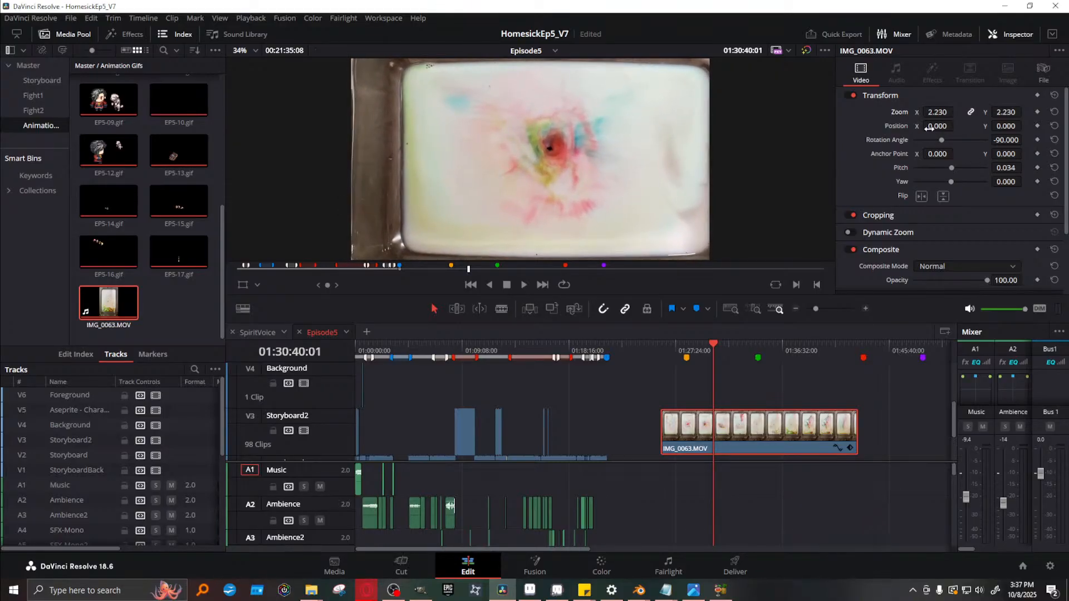
drag(932, 127, 675, 127)
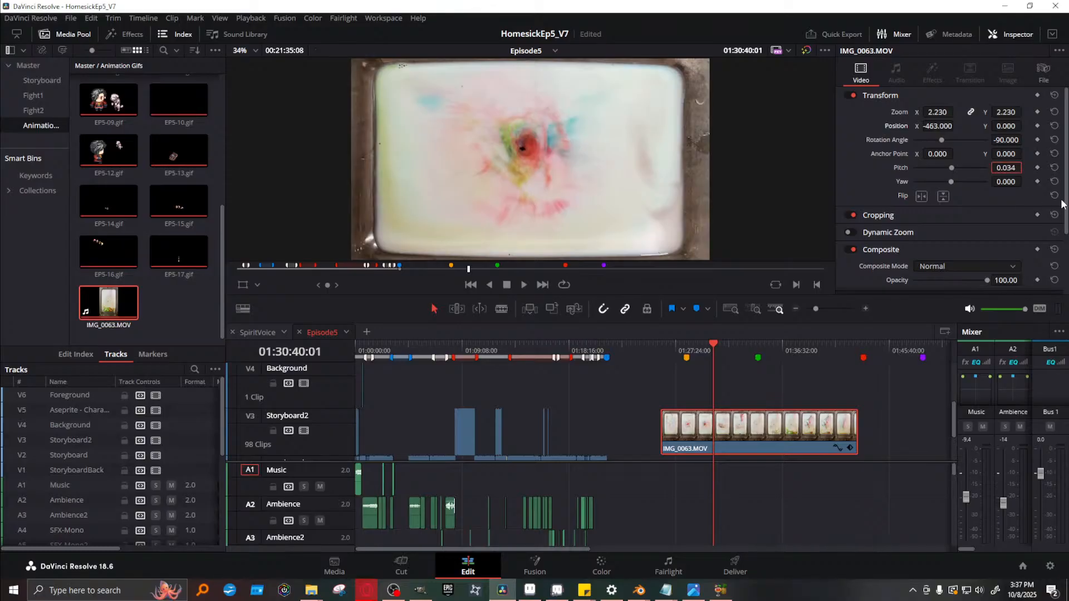
Try IMG_0063.MOV with a pitch of 0, and return the pitch to 0.034
click(1006, 168)
text(0)
key(Return)
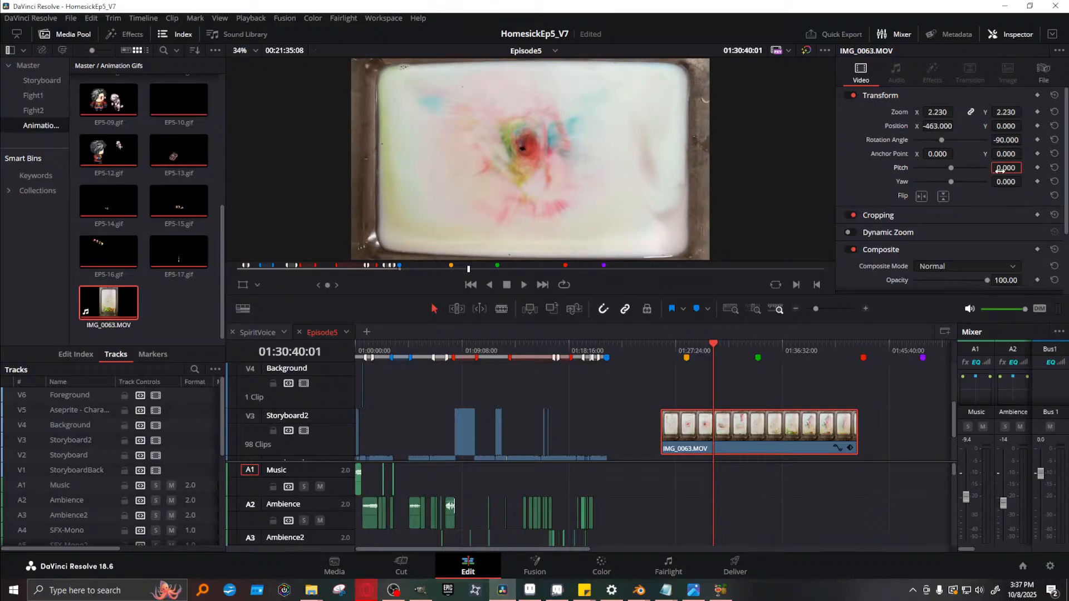
drag(950, 168, 952, 169)
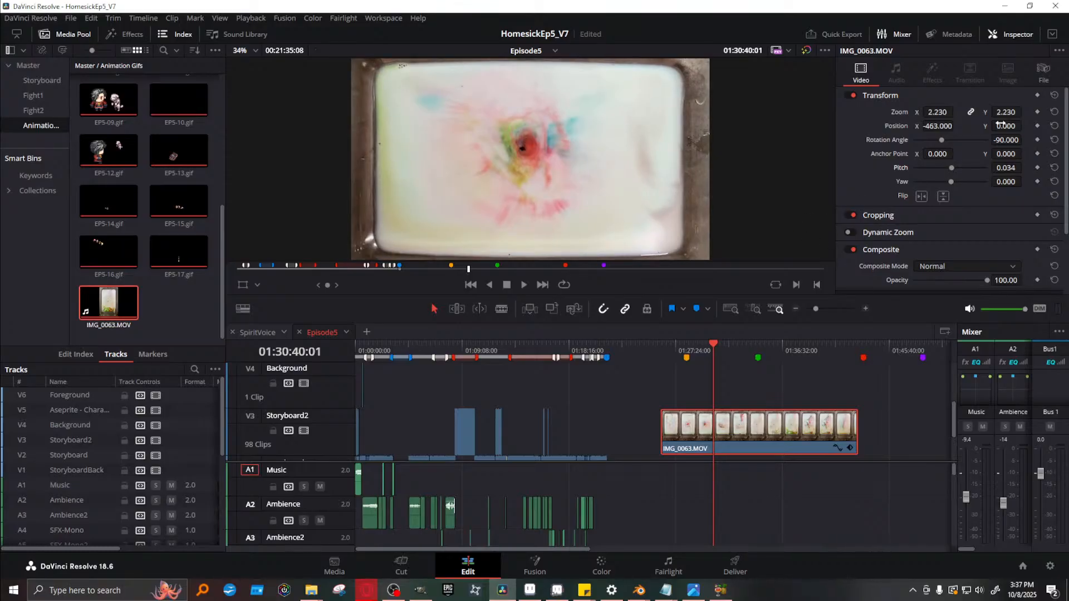
Enlarge IMG_0063.MOV to a zoom of 2.84 and scrub through the clip to check that it fills the frame
drag(937, 112, 956, 111)
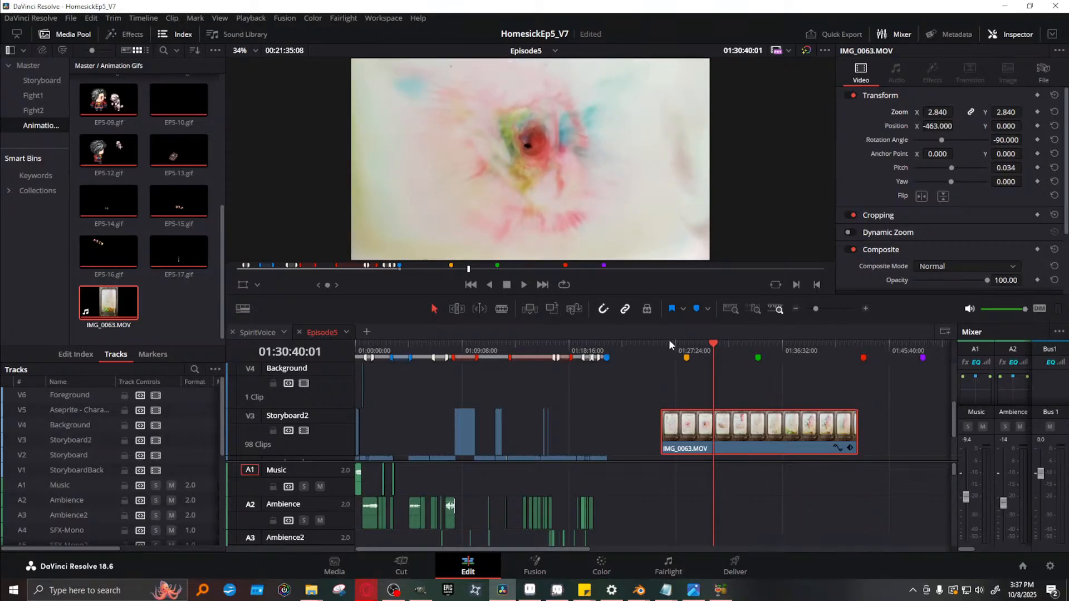
drag(663, 347, 809, 351)
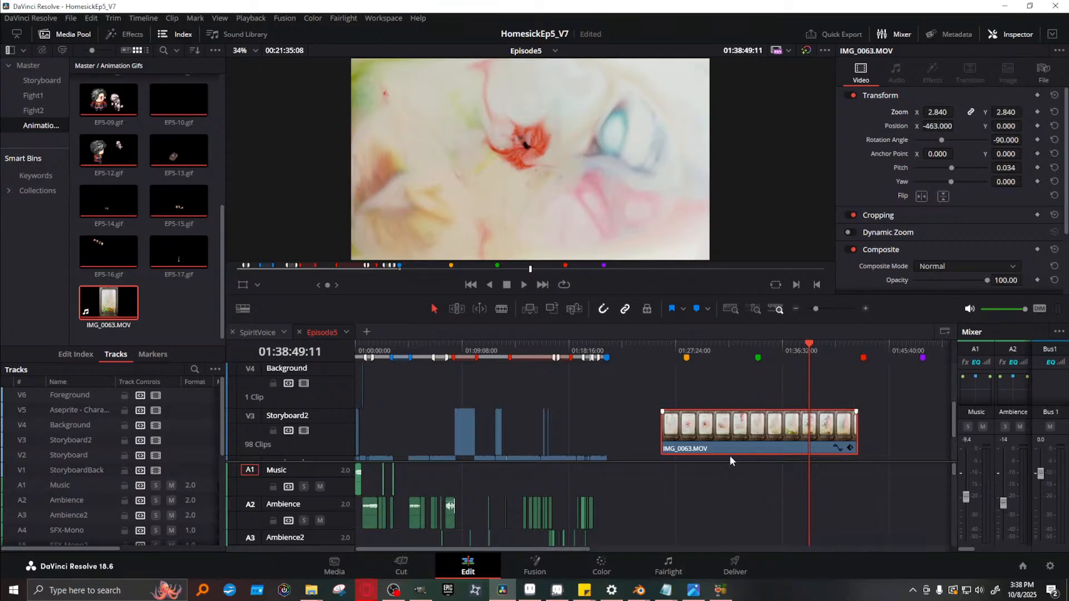
right_click(738, 442)
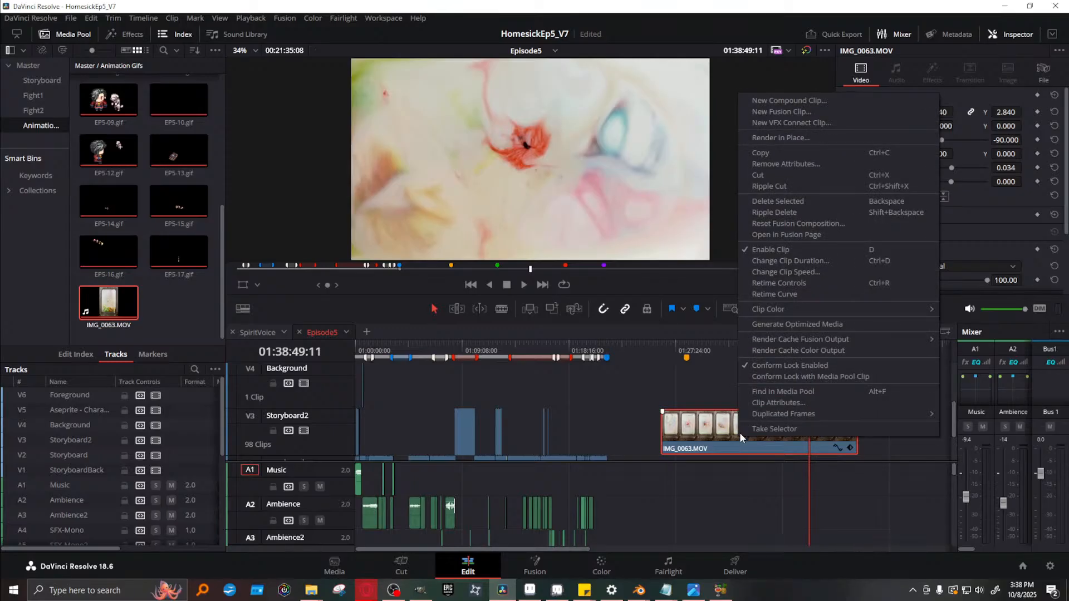
click(550, 546)
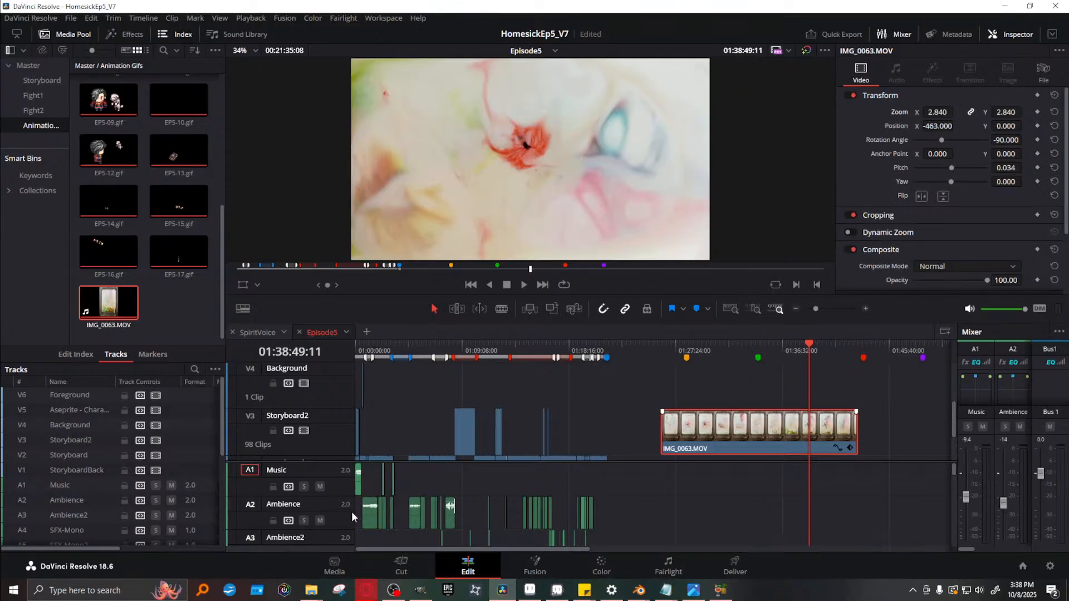
Add an empty timeline tab beside Episode5, and return to the Episode5 timeline
click(367, 332)
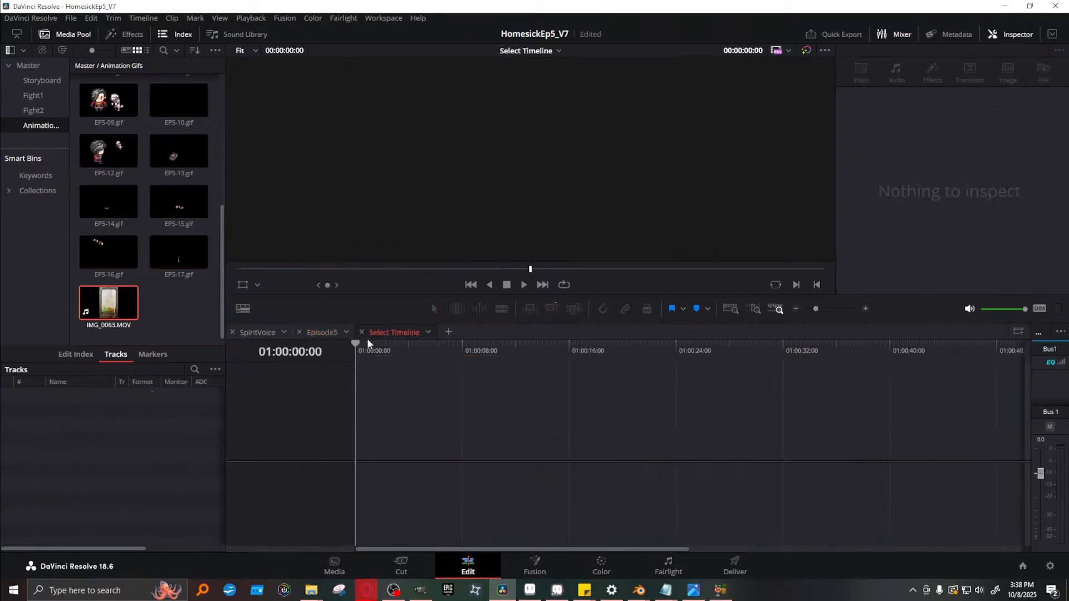
click(428, 333)
click(602, 342)
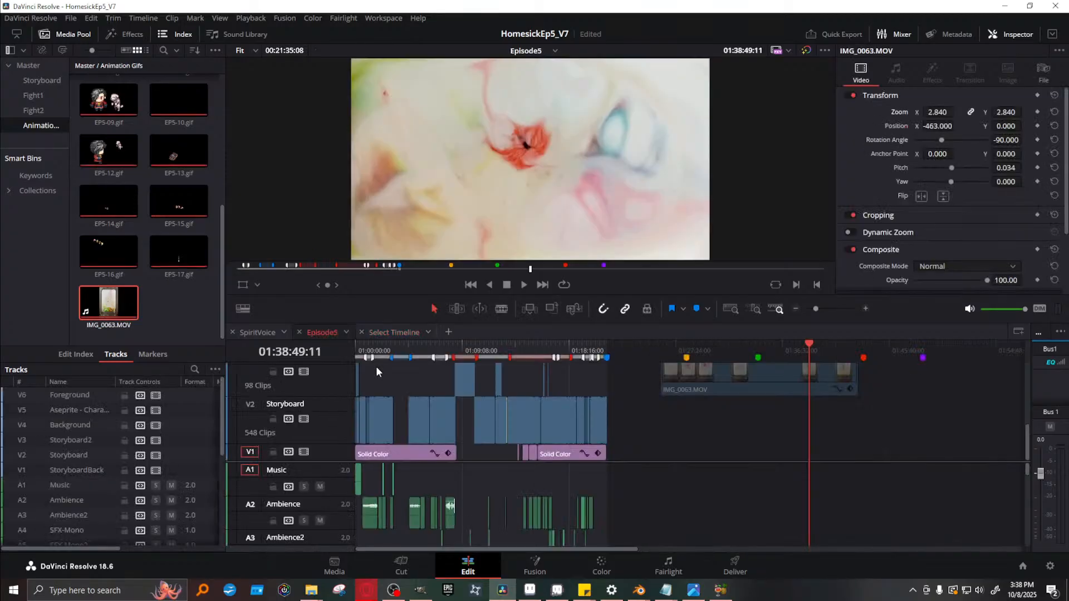
Review the opening scenes of the Episode5 timeline within its first 30 seconds or so
click(360, 349)
drag(360, 350, 362, 347)
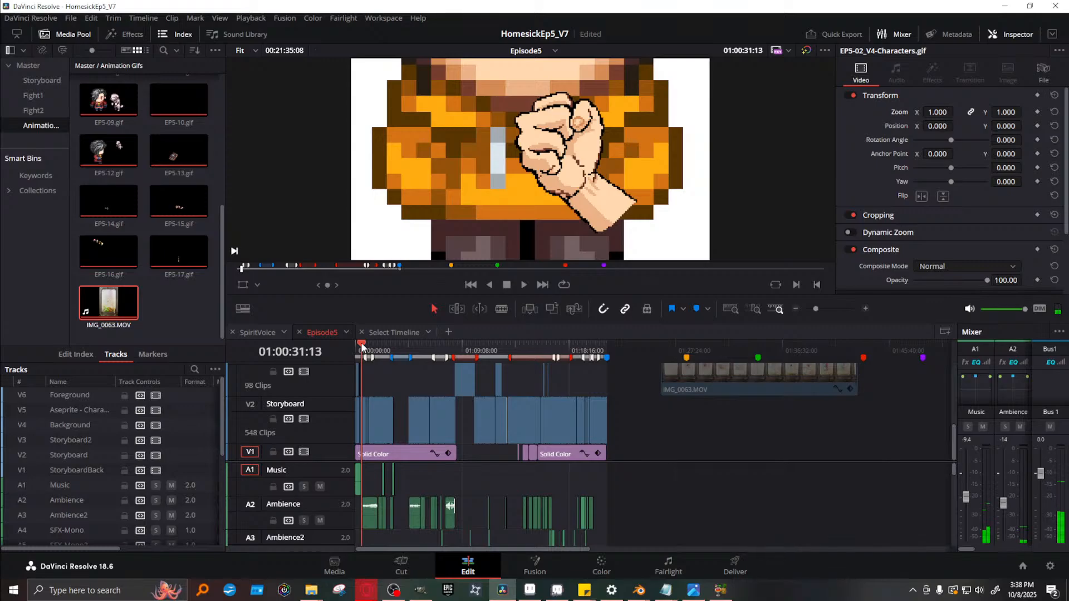
drag(362, 347, 357, 348)
Try to shorten IMG_0063.MOV by changing its clip duration, entering 30
click(752, 389)
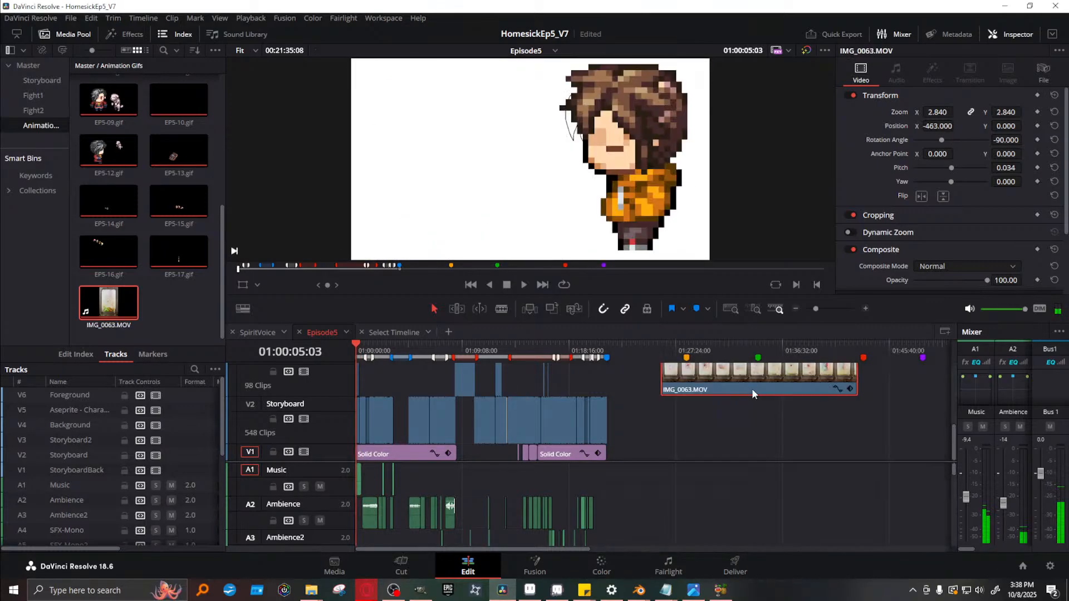
right_click(751, 385)
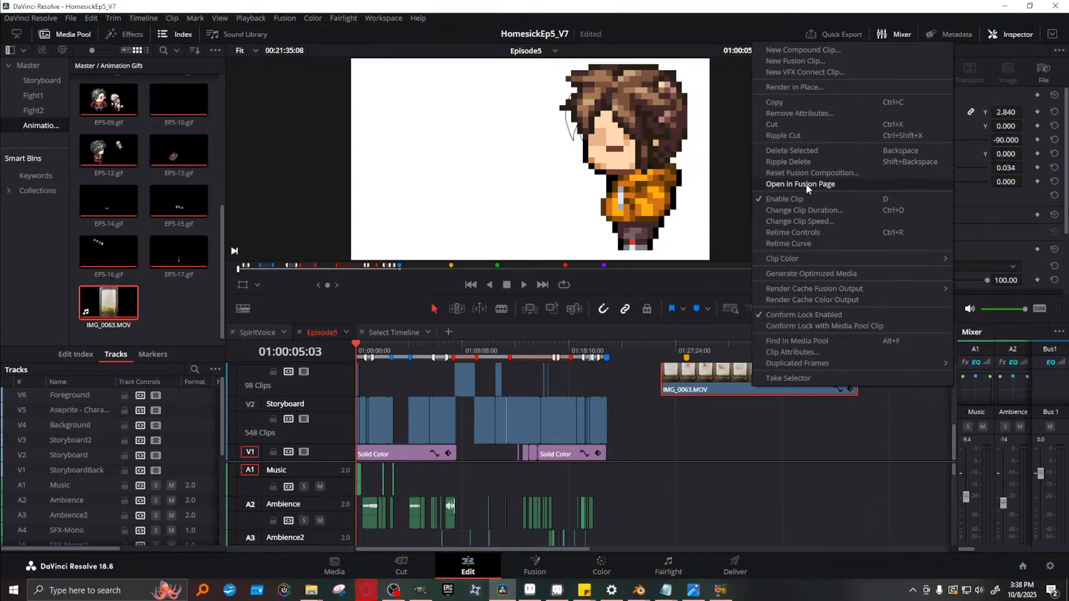
click(839, 211)
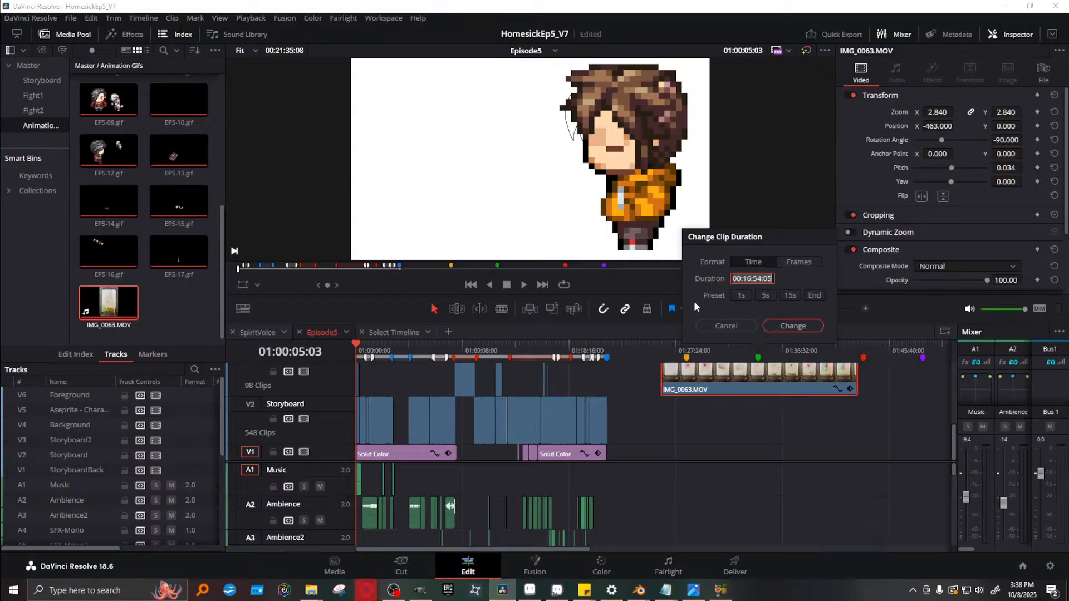
text(30)
click(811, 328)
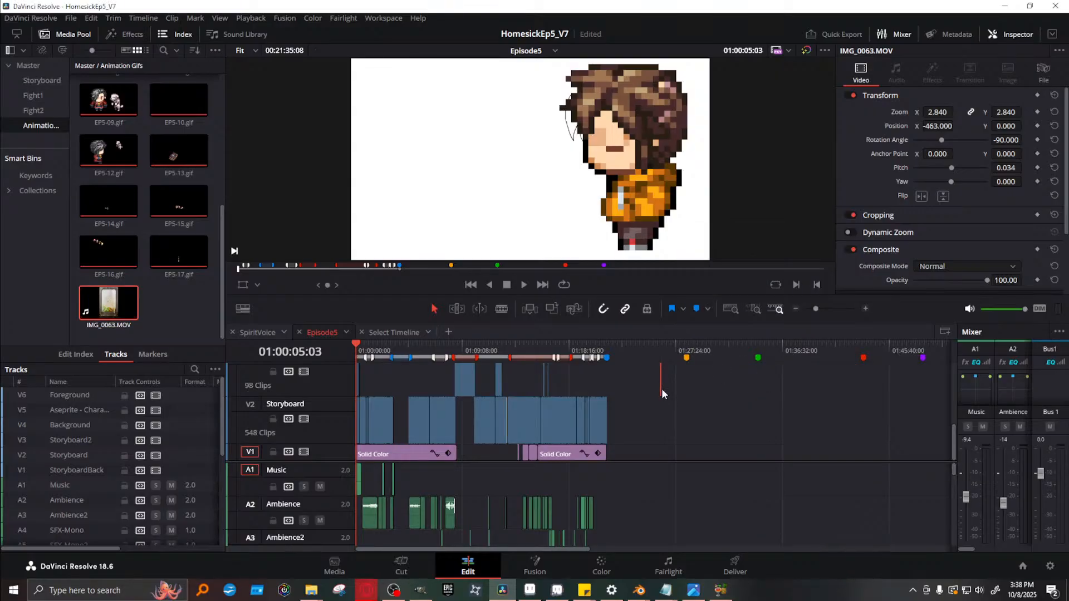
Play the shortened IMG_0063.MOV from its start at 01:26:10:00, and undo the duration change
click(654, 348)
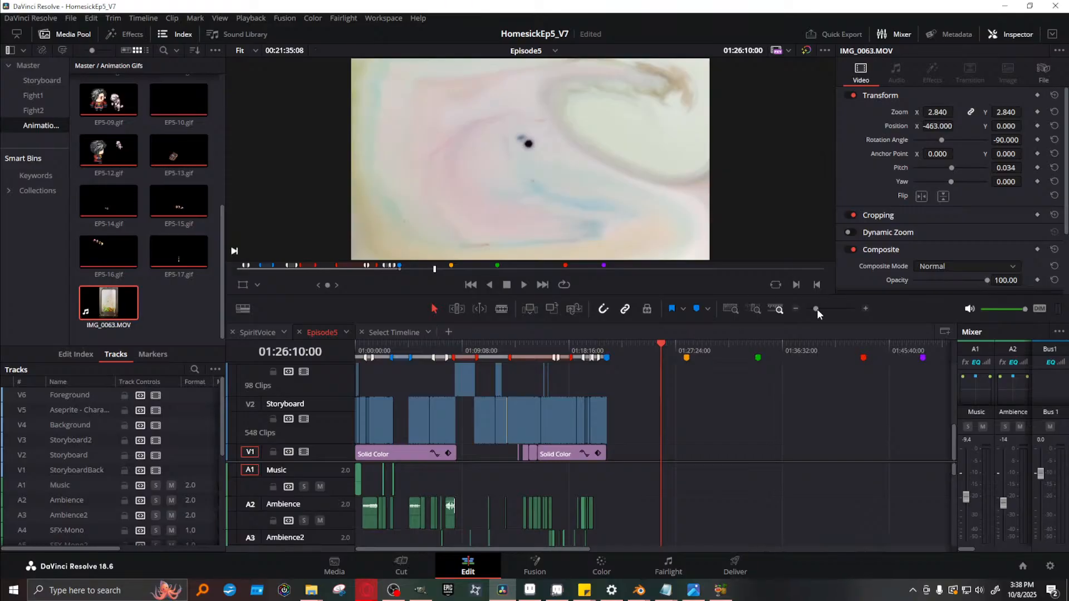
drag(817, 309, 837, 313)
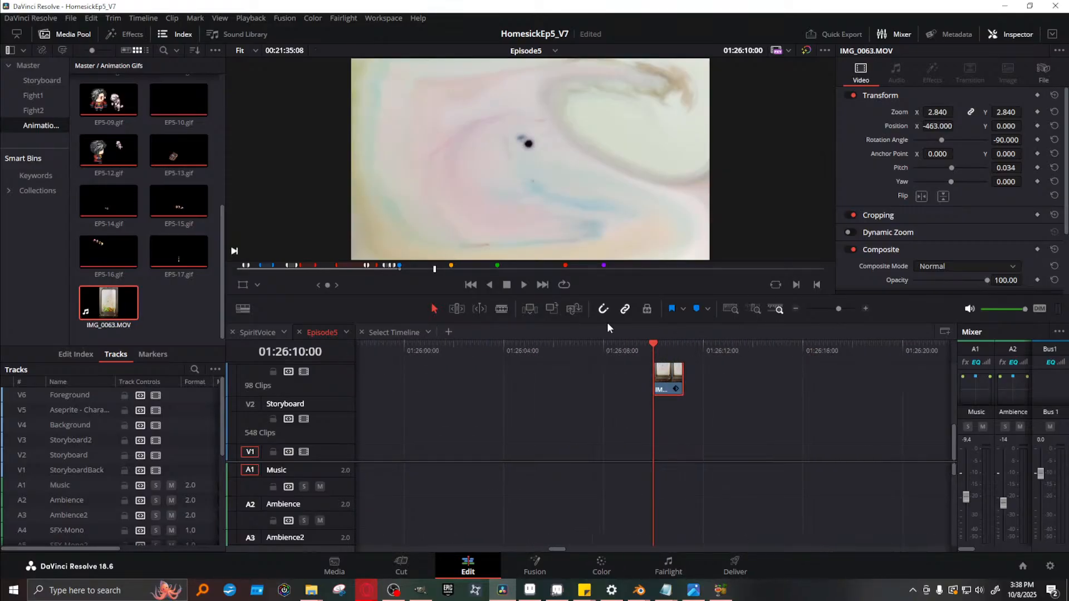
click(522, 285)
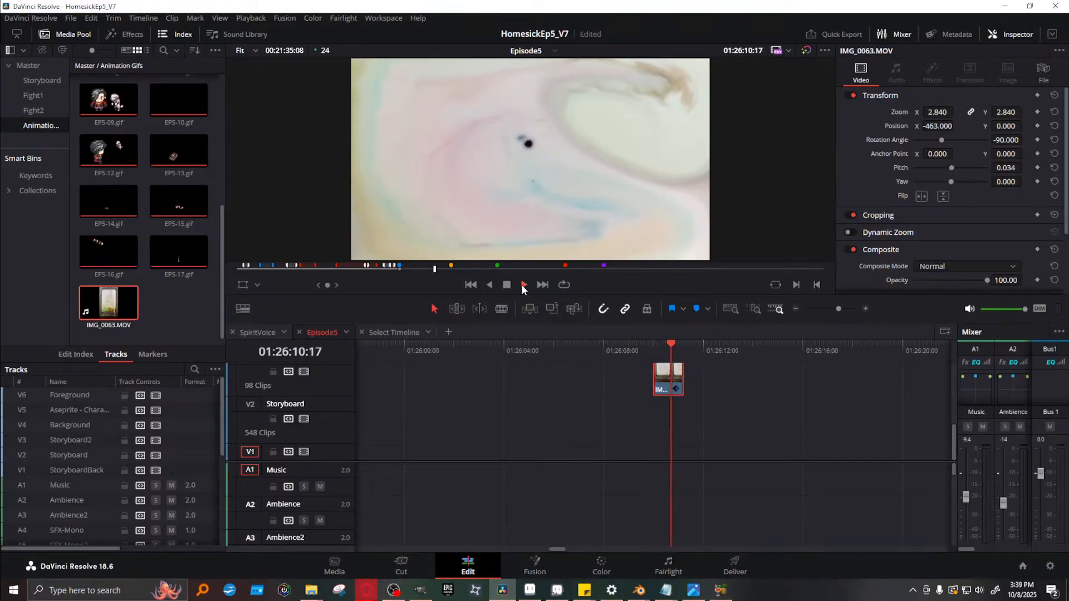
click(506, 285)
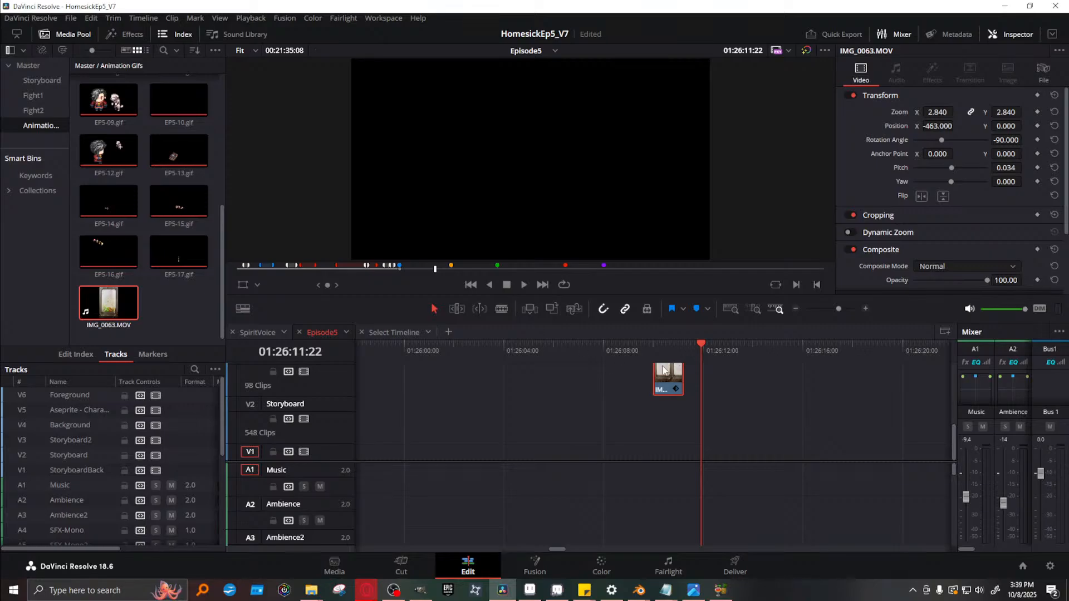
key(ctrl+z)
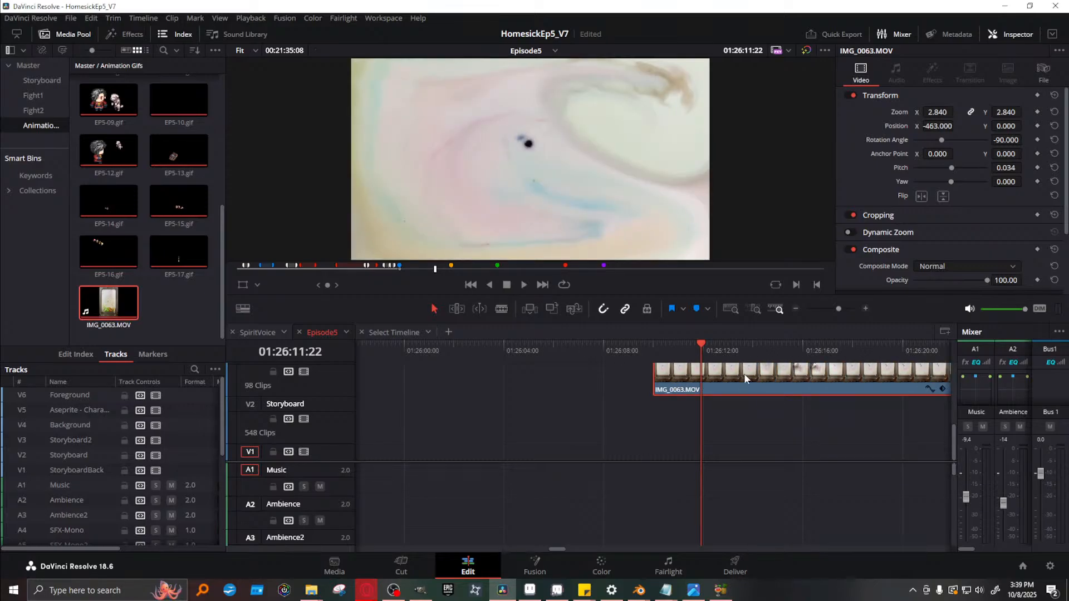
Start a clip speed change for IMG_0063.MOV and set the speed to 1000%
right_click(744, 378)
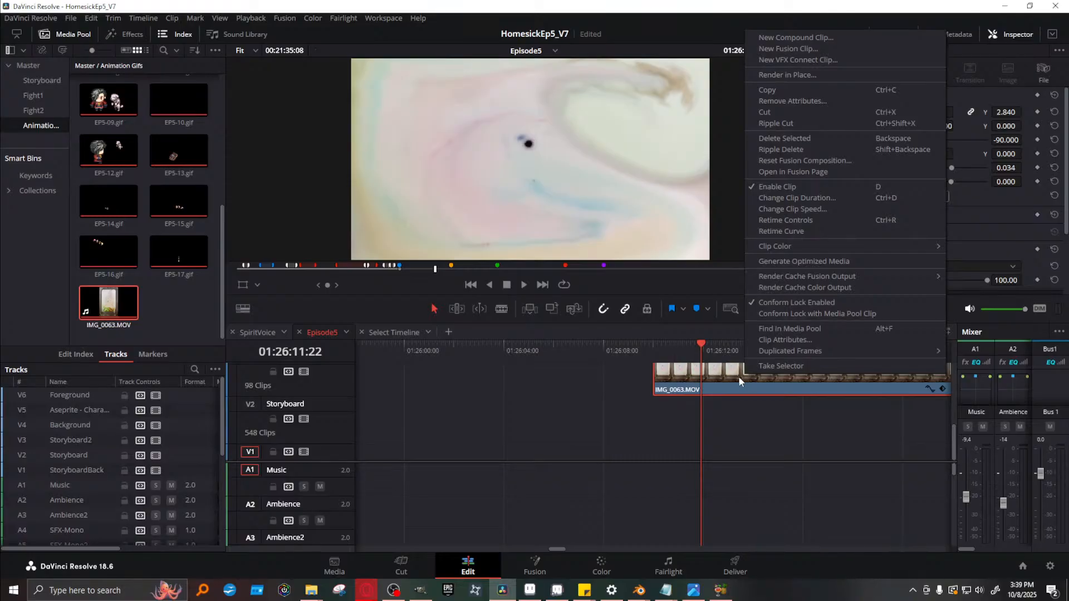
mouse_move(764, 352)
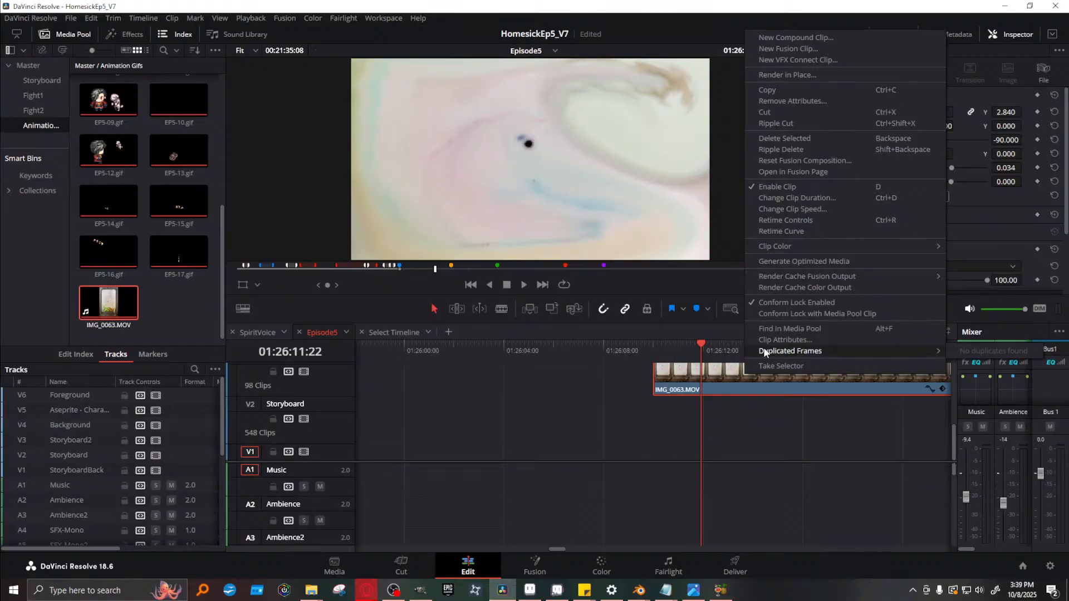
click(829, 208)
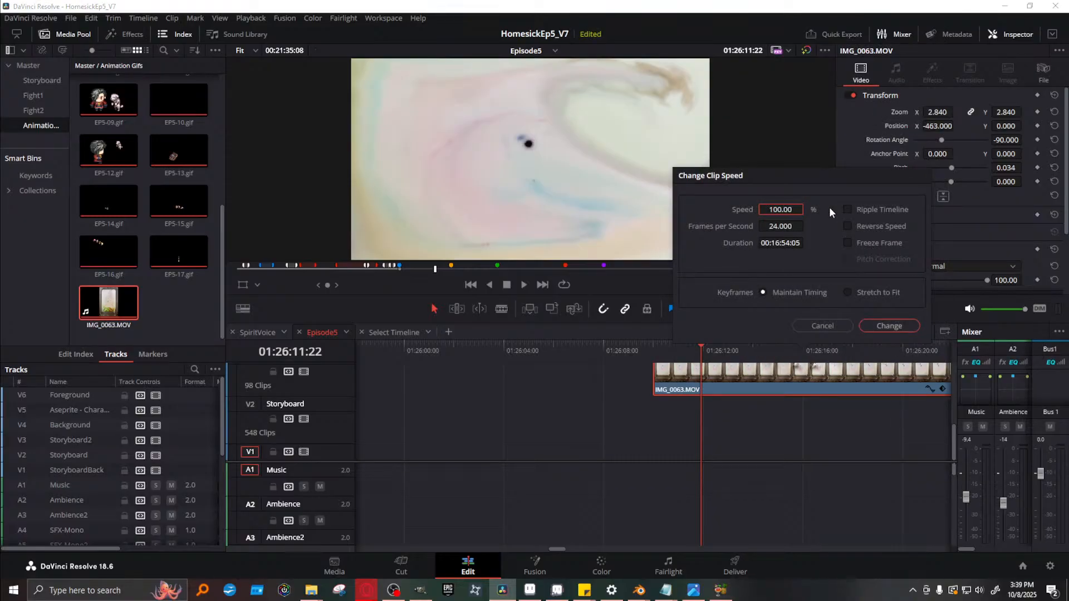
click(774, 244)
click(795, 244)
click(775, 211)
click(777, 244)
key(Tab)
text(1000)
key(Tab)
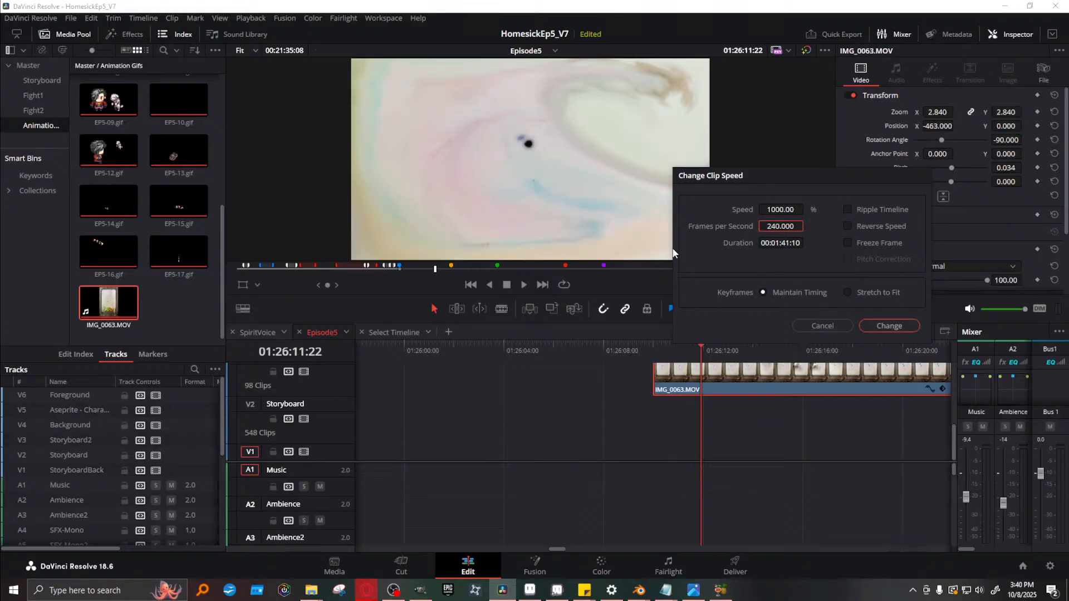
Set the speed change's keyframes to Stretch to Fit, raise the speed above 1000% and apply it to IMG_0063.MOV
key(shift+Tab)
click(786, 246)
click(775, 227)
click(868, 295)
click(768, 209)
double_click(768, 209)
click(768, 209)
key(shift+Right)
text(2)
key(Return)
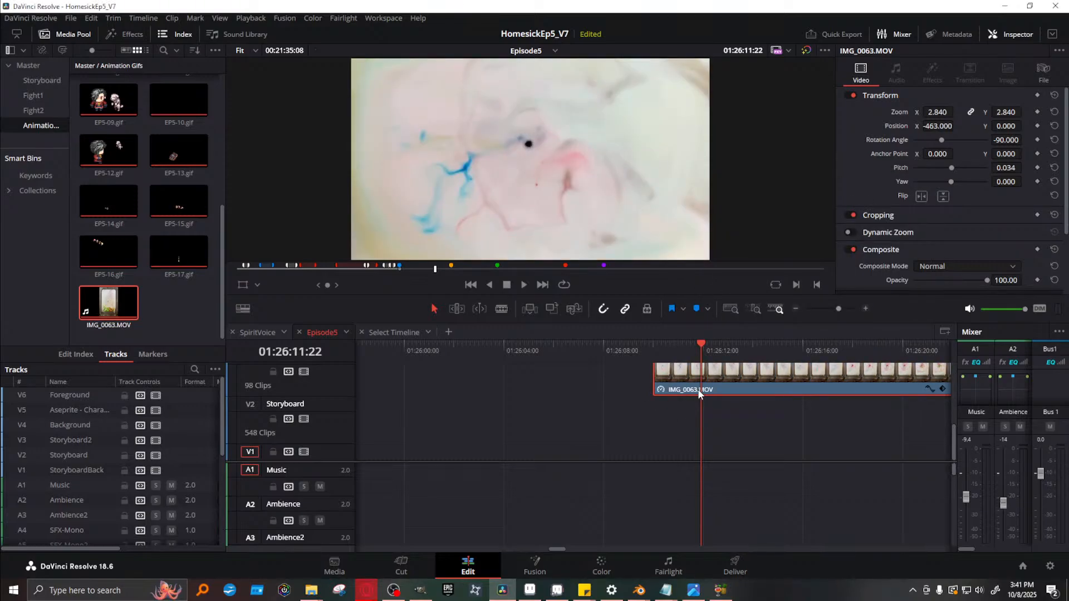
Undo the last speed change on IMG_0063.MOV and change its clip speed to 1999% with keyframes set to Stretch to Fit
key(ctrl+z)
right_click(750, 376)
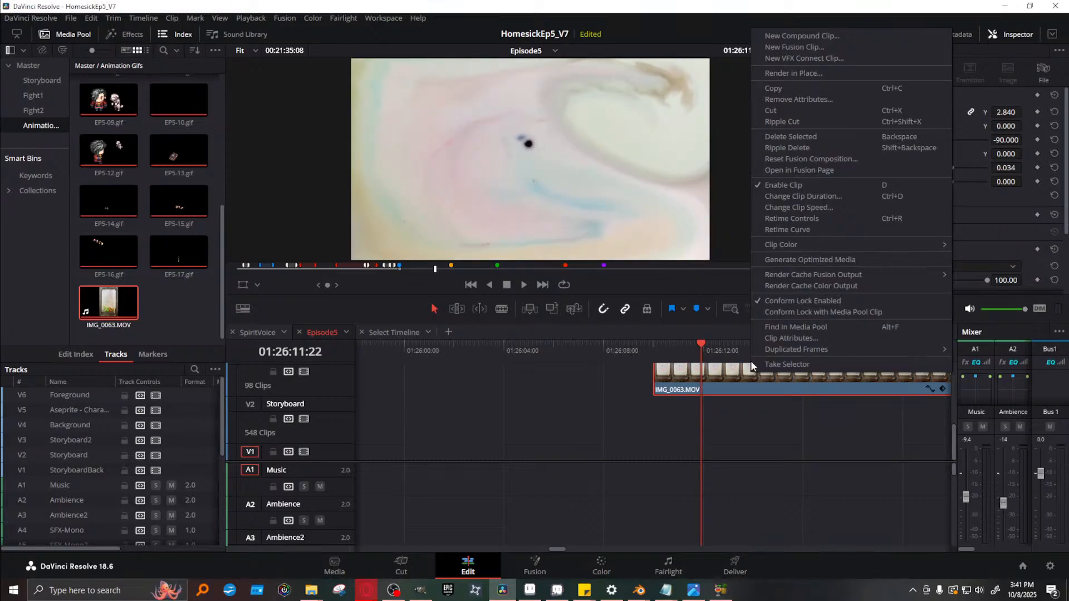
click(824, 207)
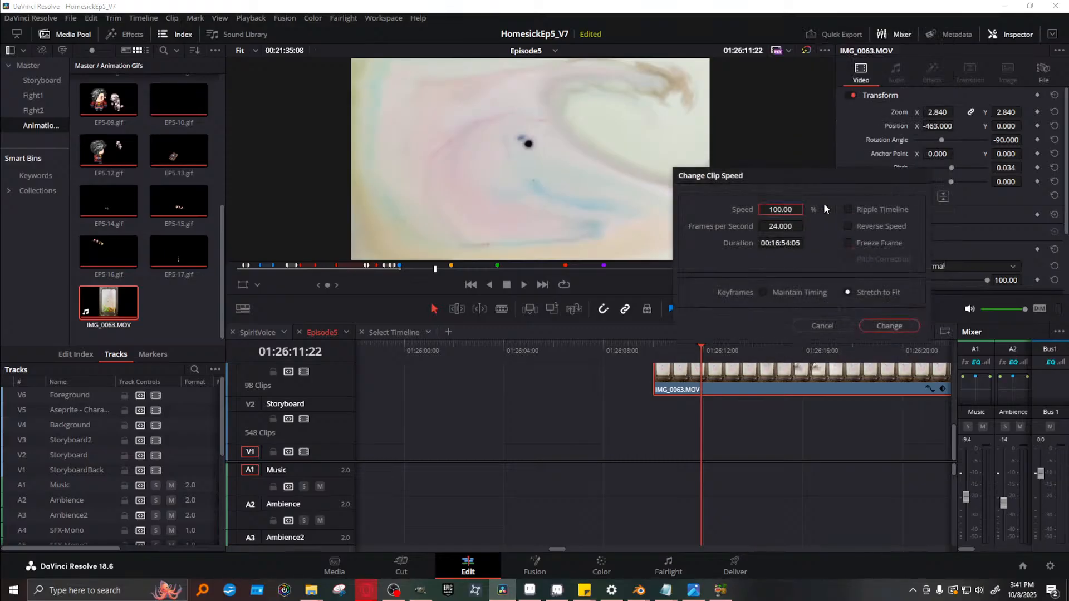
double_click(778, 209)
text(1999)
click(863, 290)
click(879, 325)
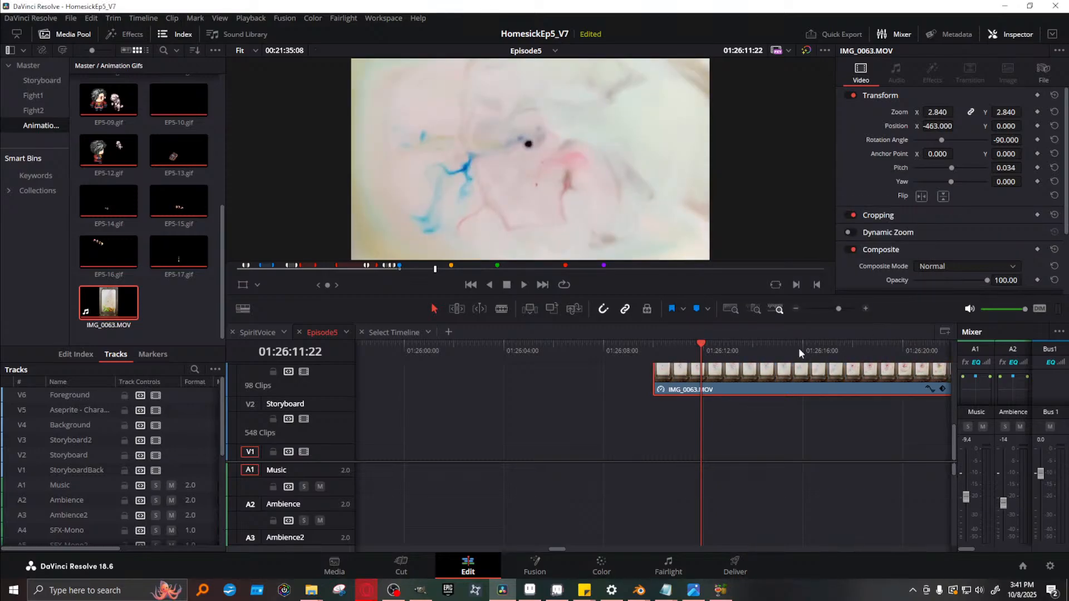
Play the sped-up IMG_0063.MOV from its start at 01:26:10:00 to review its pace, and stop near its end
drag(836, 309, 828, 307)
click(648, 348)
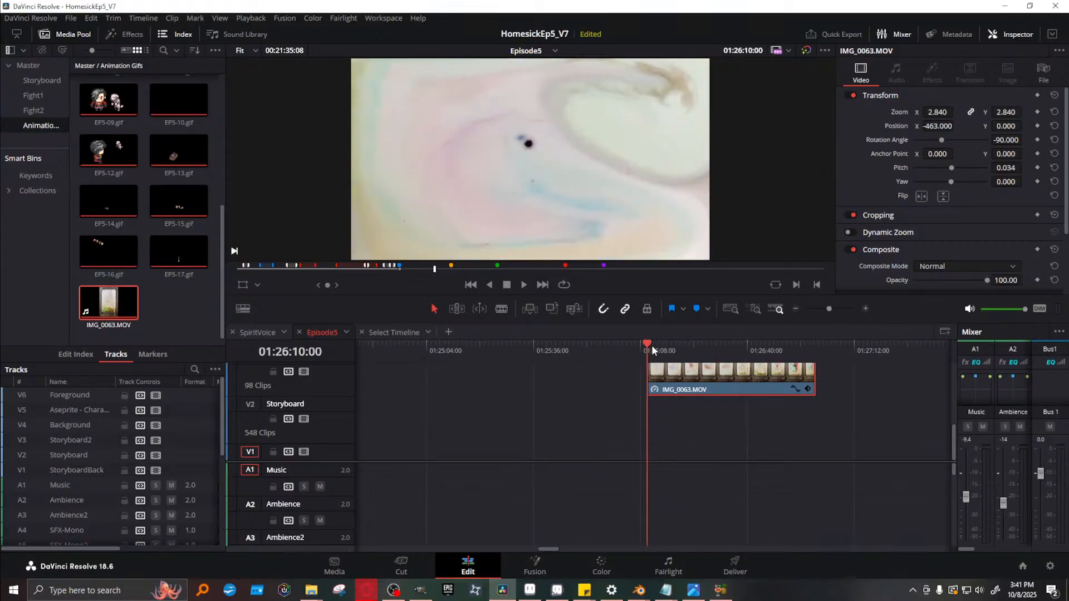
click(523, 284)
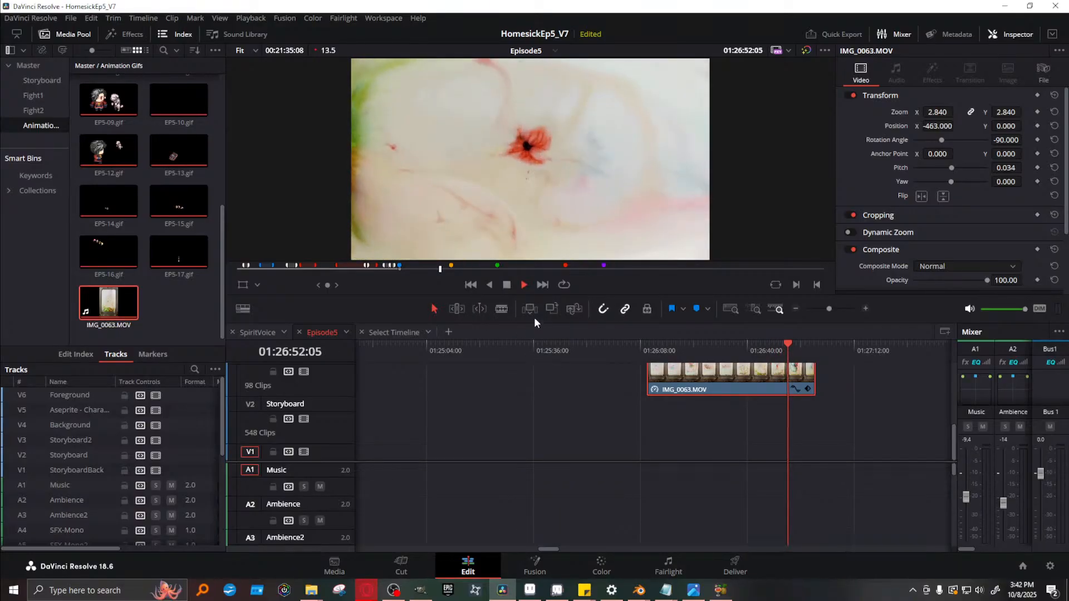
click(524, 285)
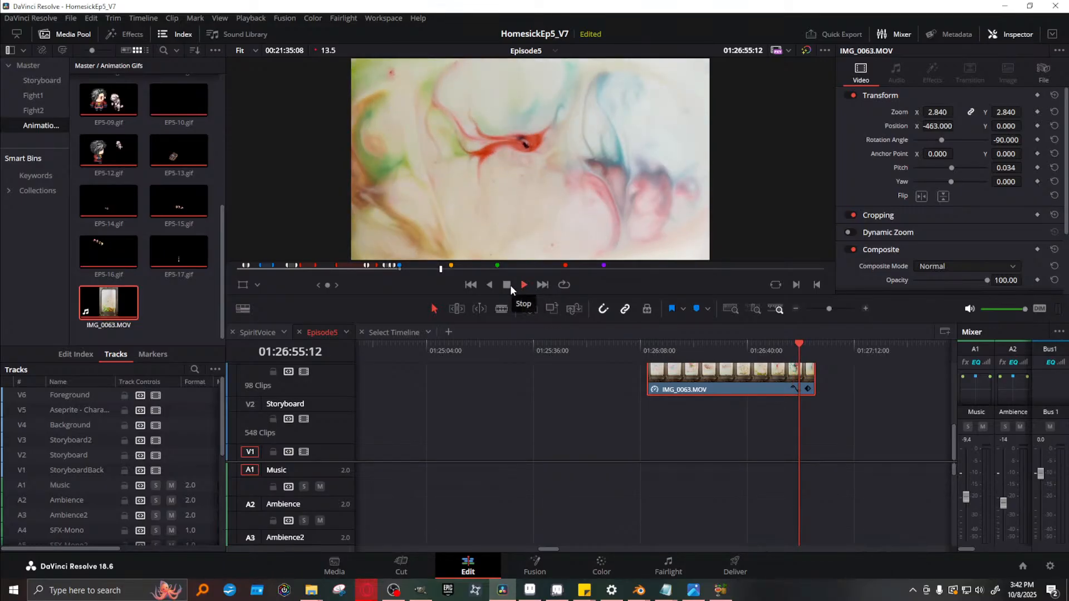
click(510, 285)
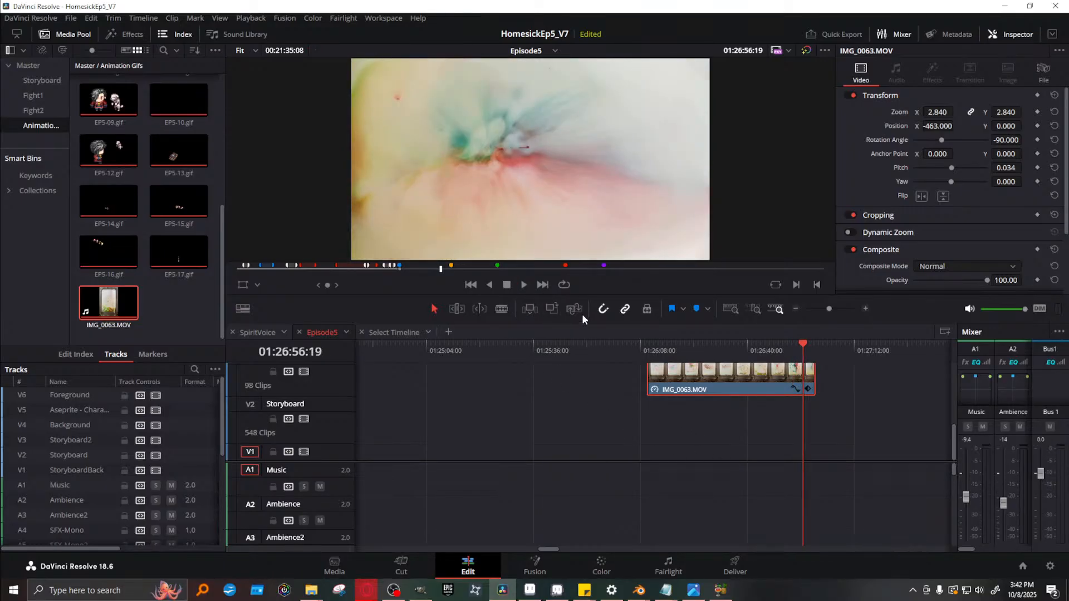
Move IMG_0063.MOV from the empty end of the timeline onto the Background track, around the ThemeSong marker
drag(830, 309, 814, 307)
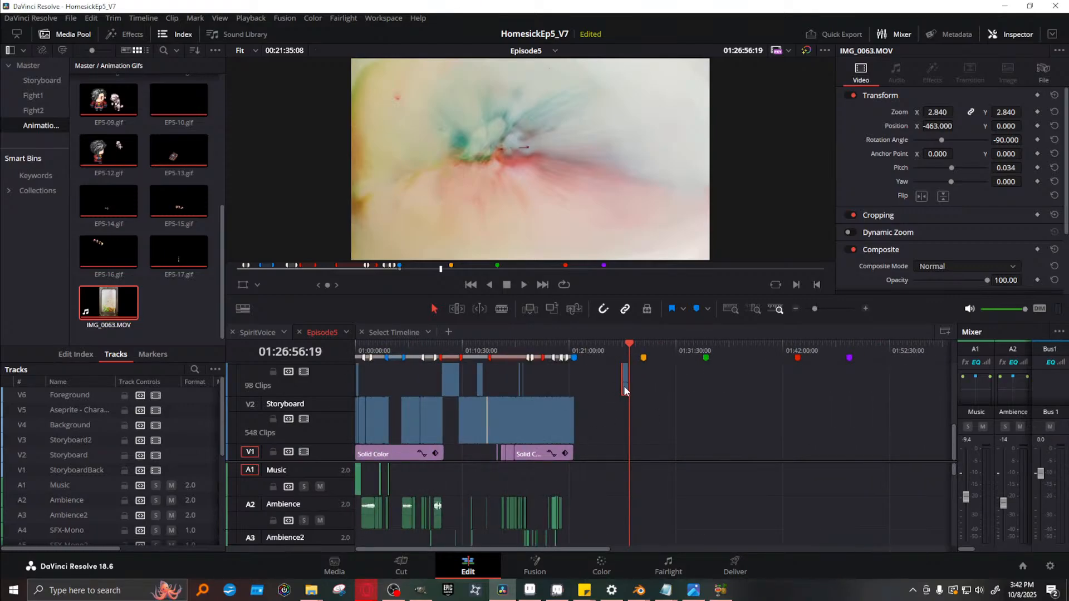
drag(625, 389, 597, 432)
scroll(366, 417, up, 2)
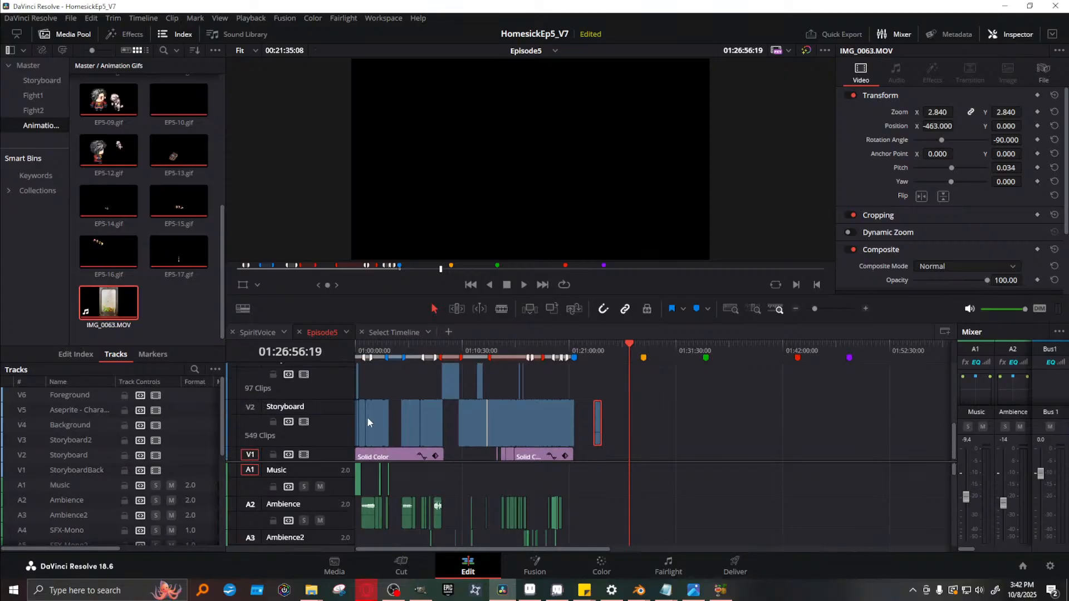
scroll(415, 433, up, 2)
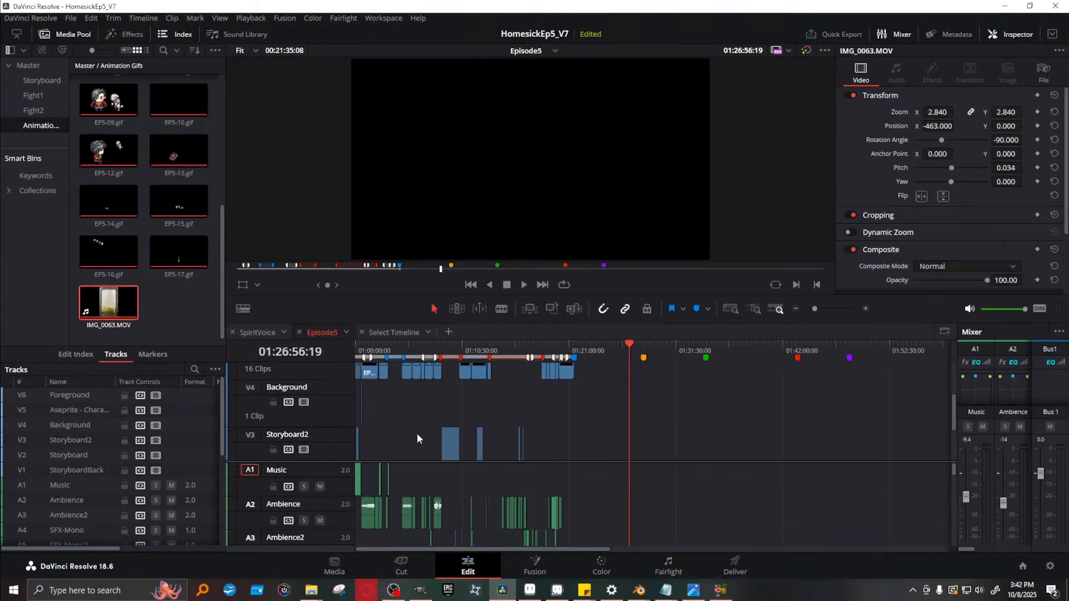
scroll(439, 434, down, 2)
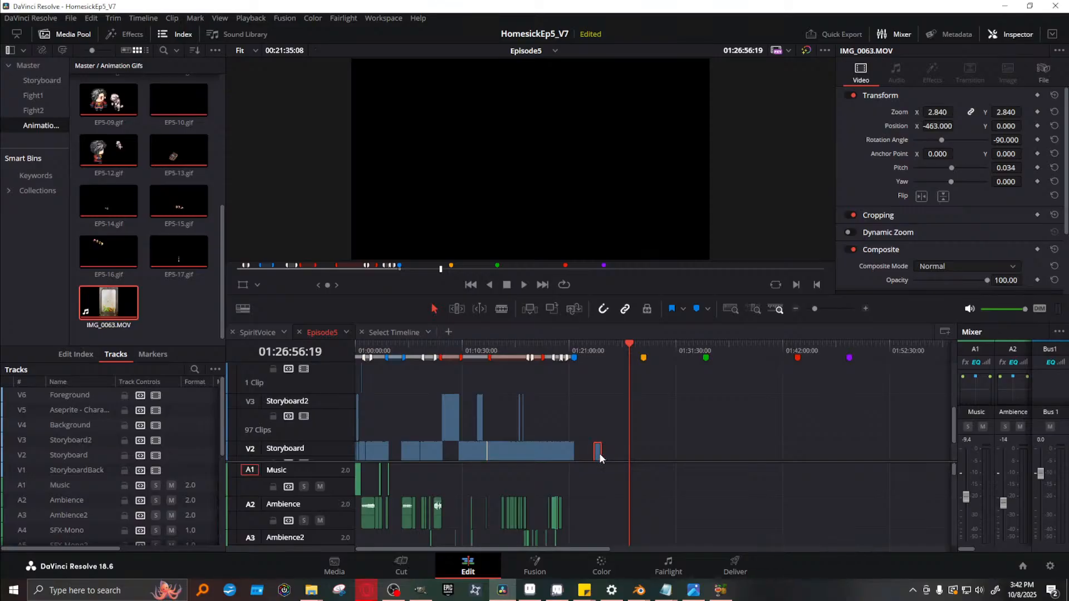
drag(599, 453, 385, 346)
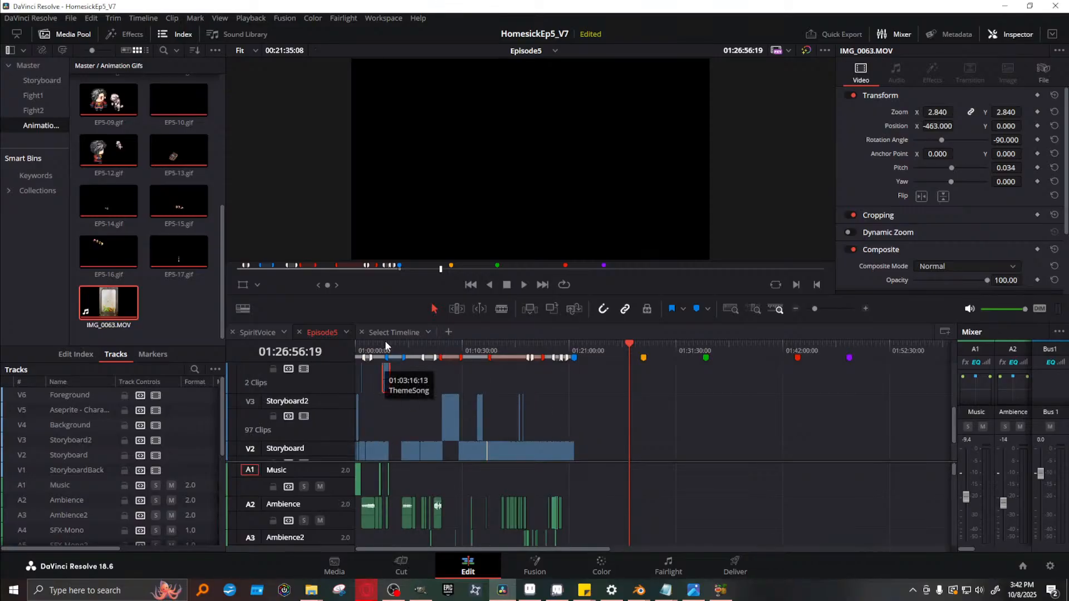
Trim the end of IMG_0063.MOV back to the ThemeSong marker, where EP5-03.gif ends
click(389, 348)
click(817, 308)
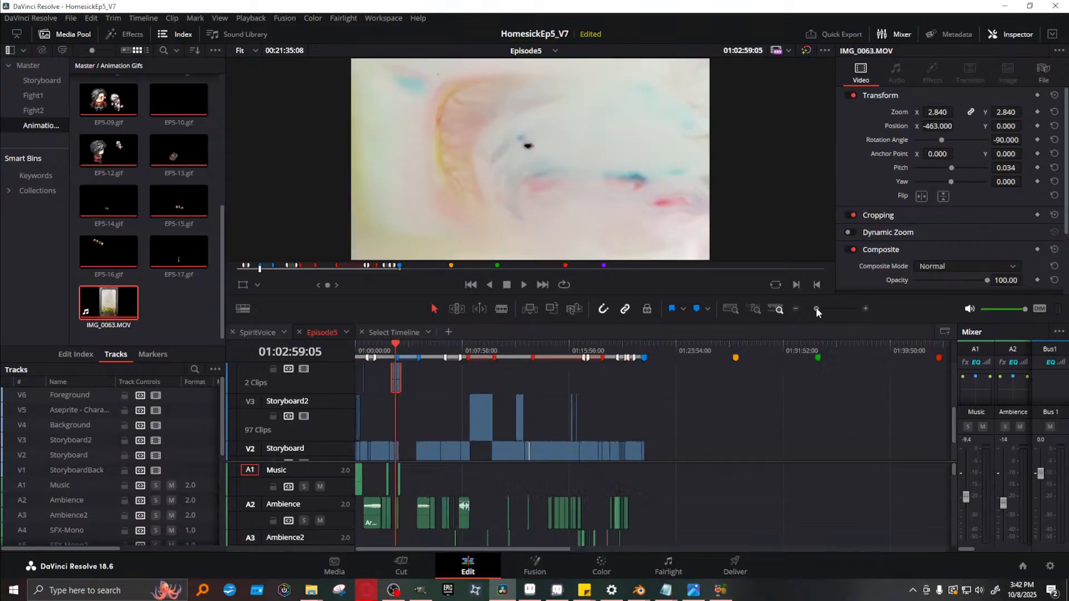
drag(816, 308, 827, 308)
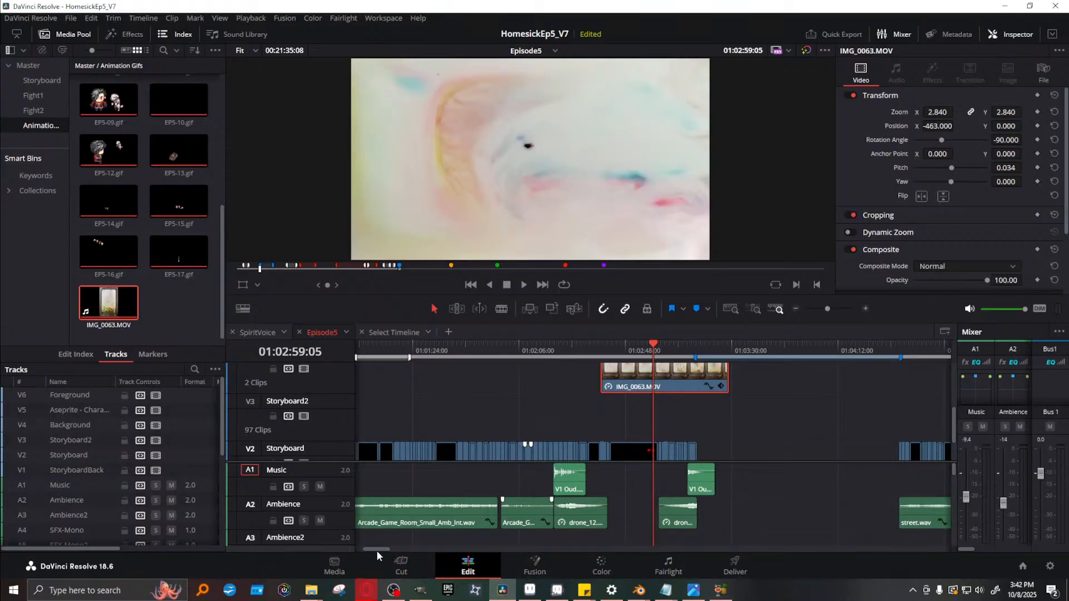
drag(377, 550, 336, 547)
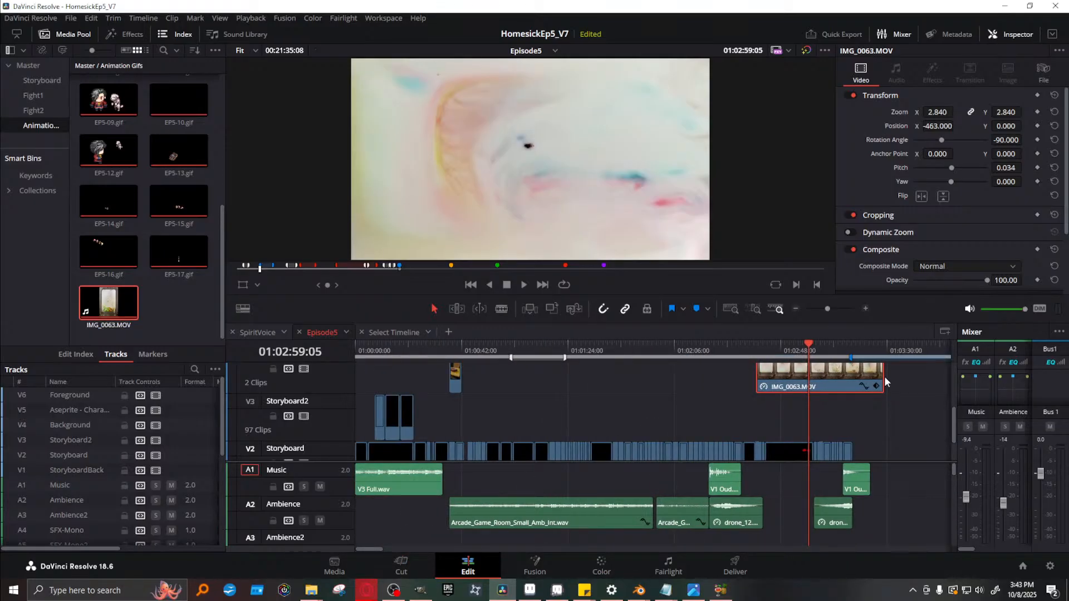
drag(885, 382, 852, 383)
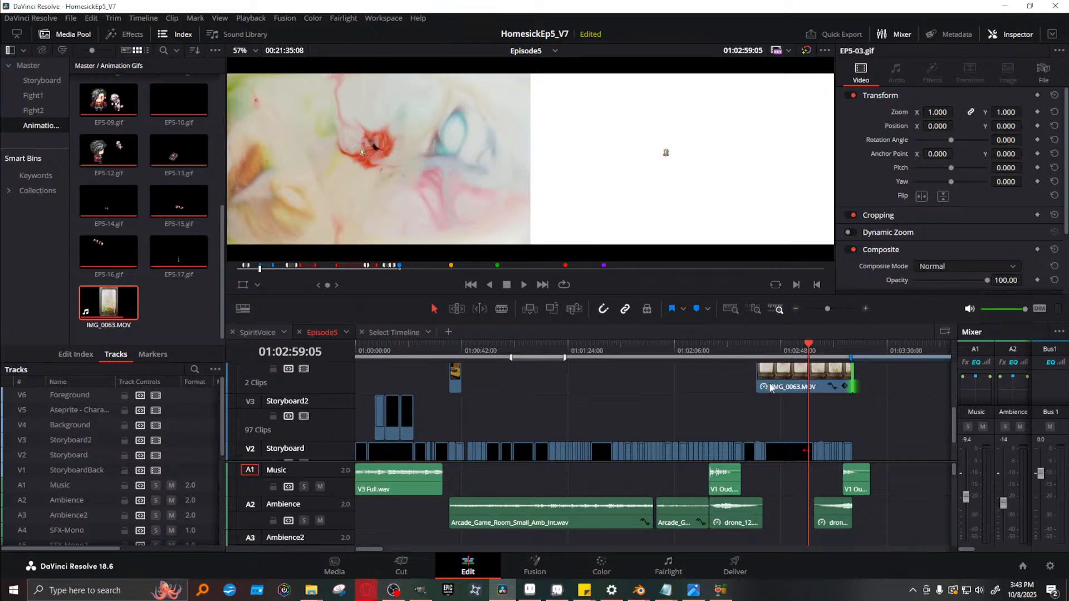
Move IMG_0063.MOV to the start of the Background track and extend its end to 01:00:37:04, where EP5-01_v2.gif ends
drag(770, 386, 560, 389)
drag(953, 426, 958, 399)
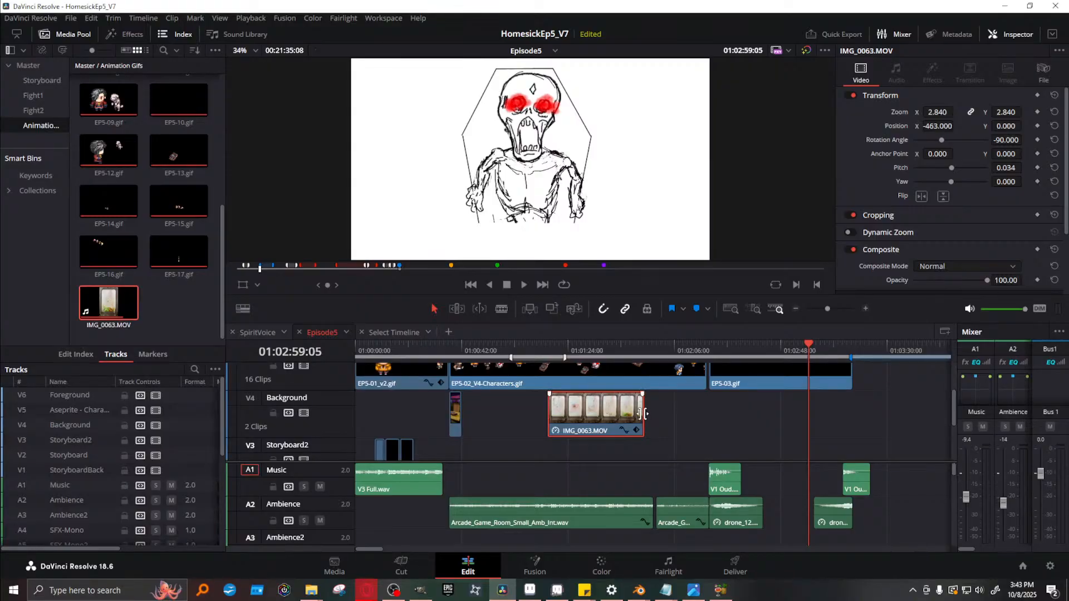
drag(643, 415, 356, 411)
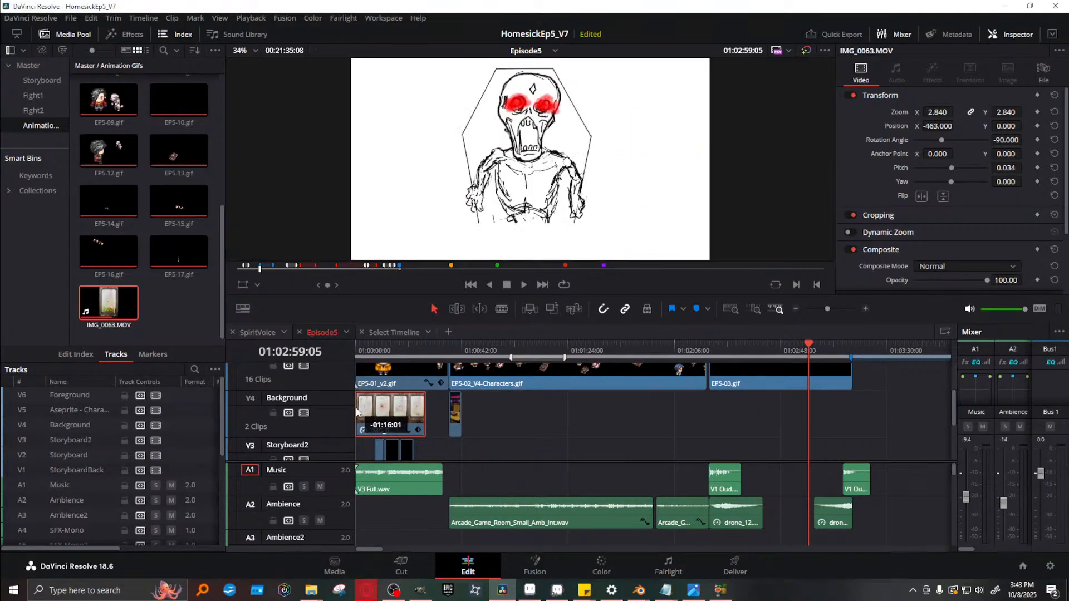
drag(415, 343, 450, 345)
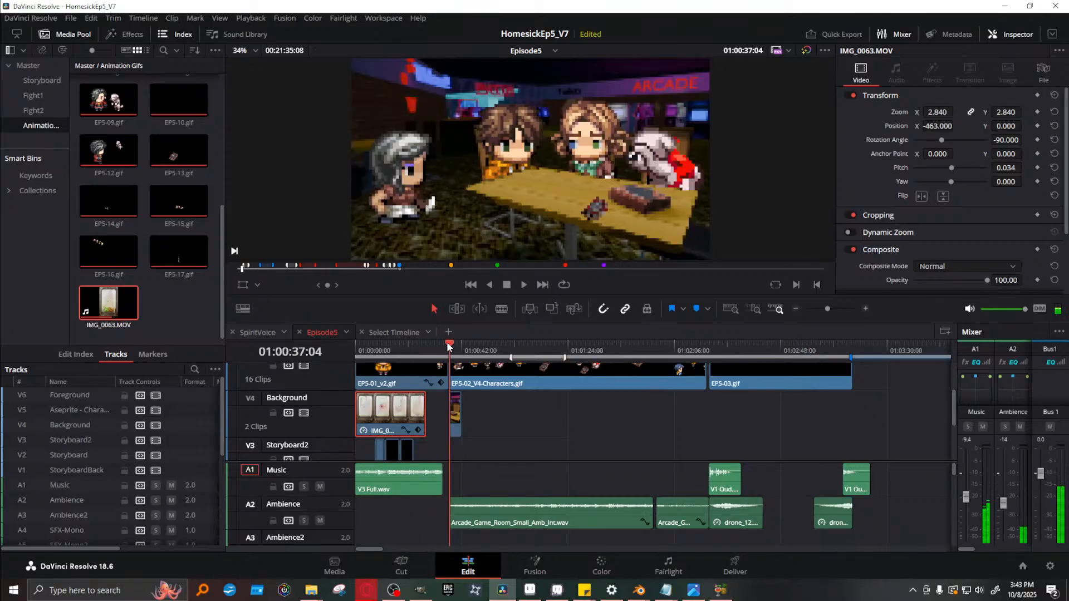
drag(426, 419, 450, 416)
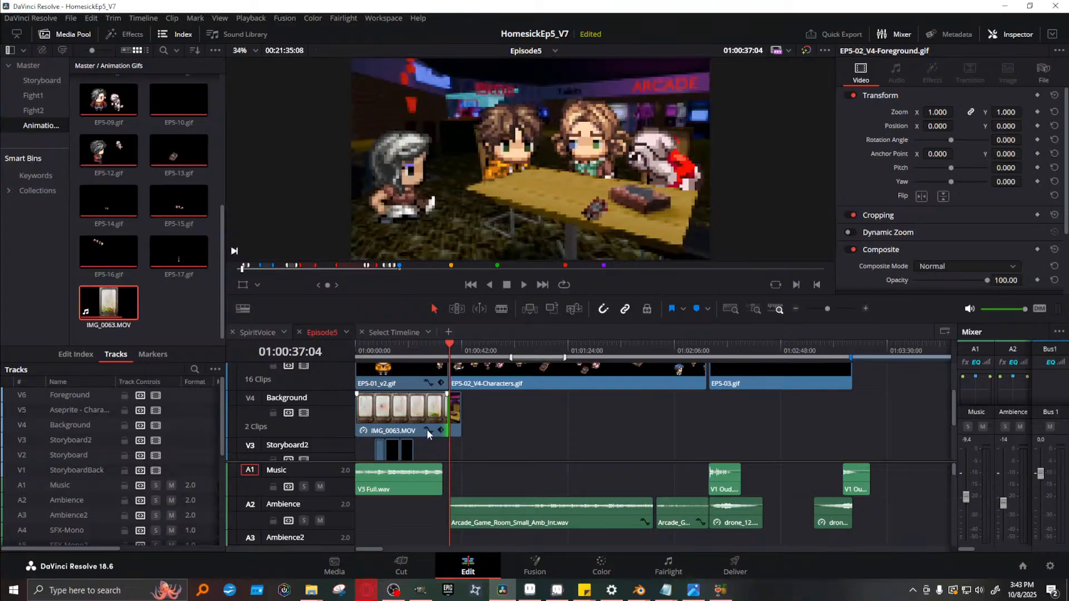
Review the opening scene over the milk background from 01:00:05:03 to the arcade scene, and save the project
click(370, 349)
key(space)
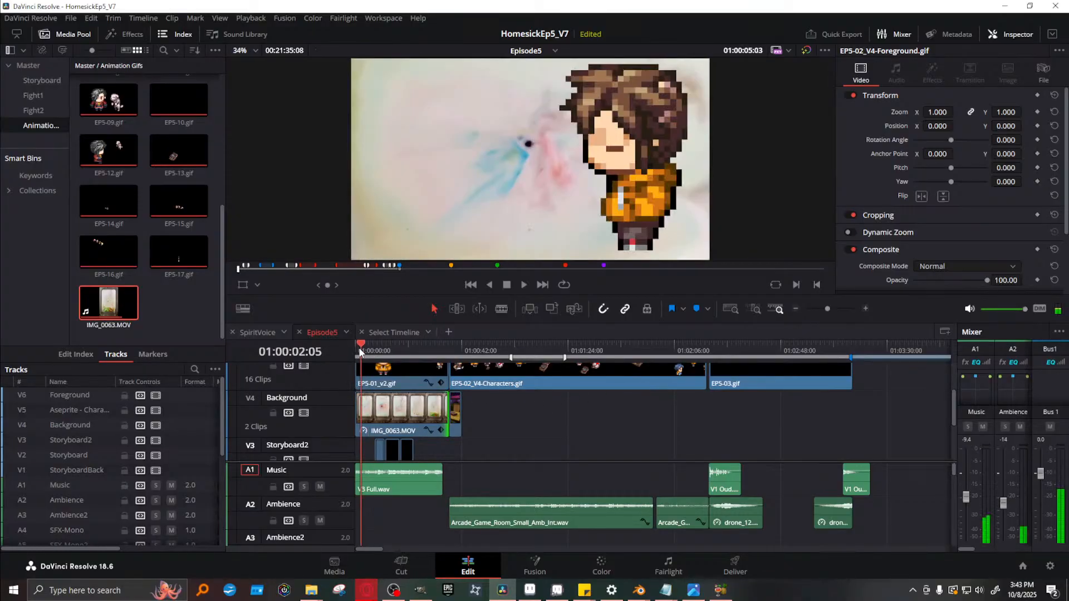
mouse_move(385, 349)
mouse_down()
mouse_move(419, 344)
mouse_move(400, 346)
mouse_up()
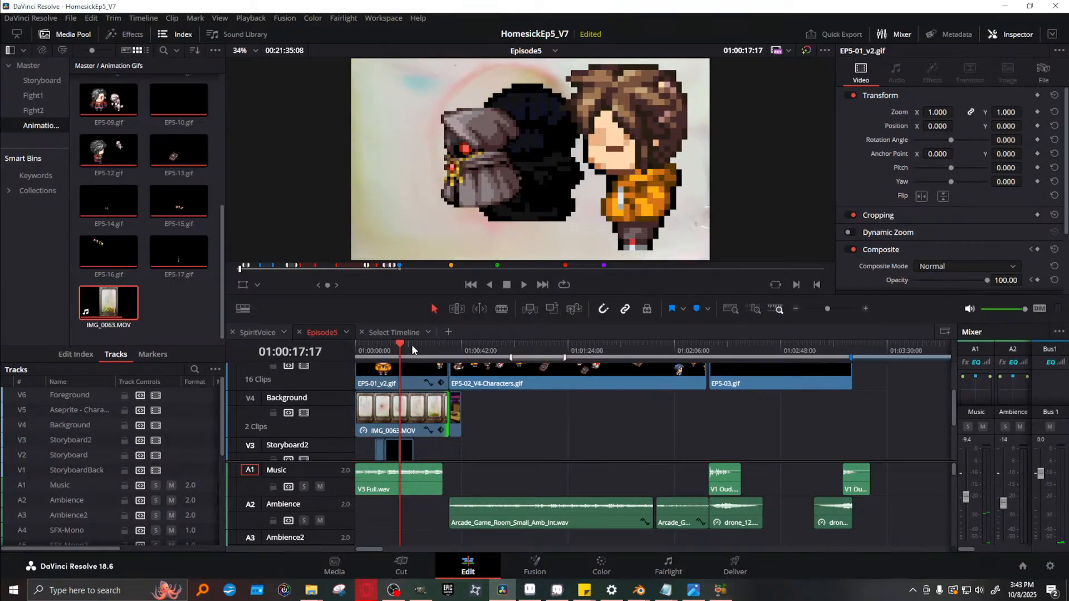
drag(401, 346, 452, 335)
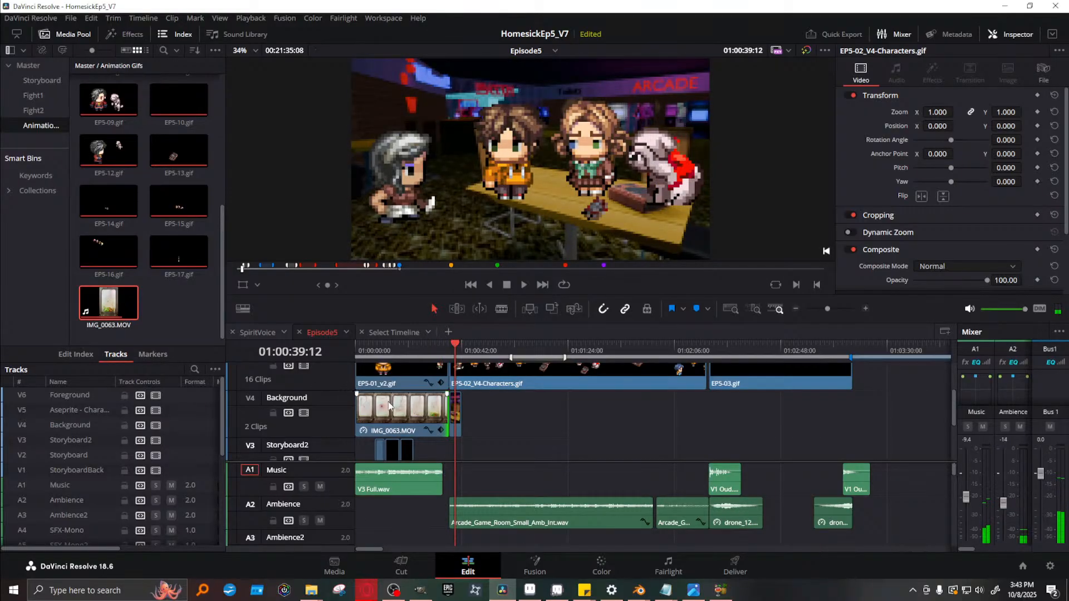
click(415, 406)
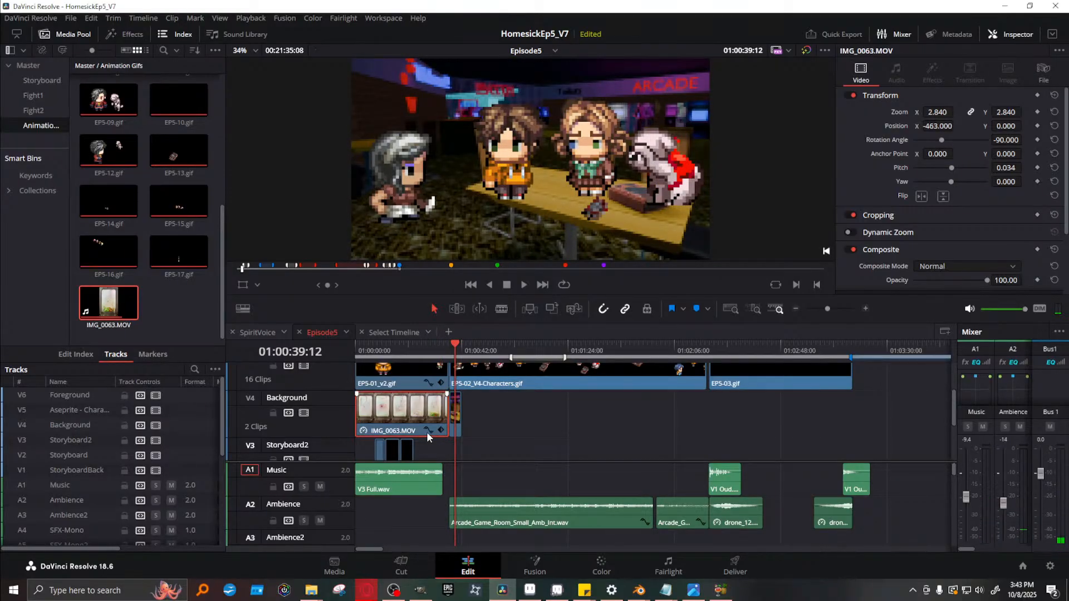
key(ctrl+s)
Close the empty Select Timeline timeline and return to the Episode5 timeline
click(407, 333)
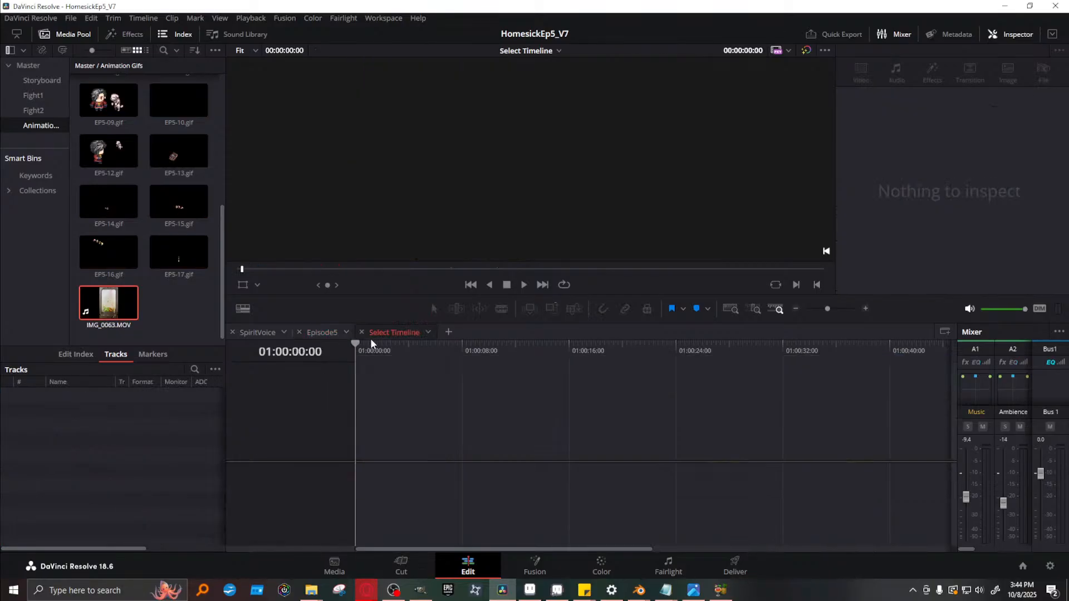
click(422, 331)
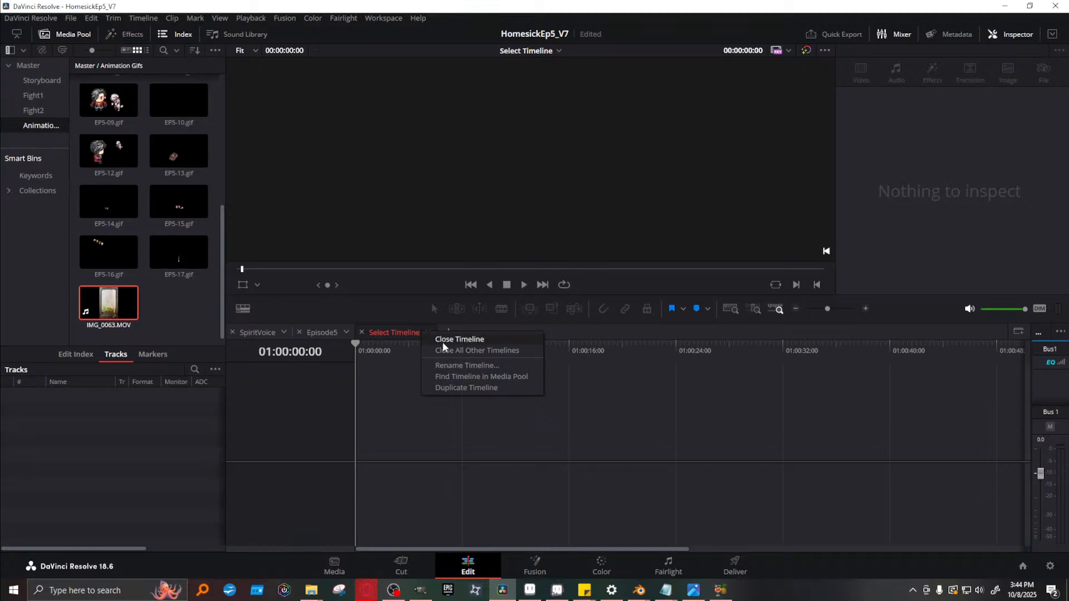
click(442, 341)
click(321, 333)
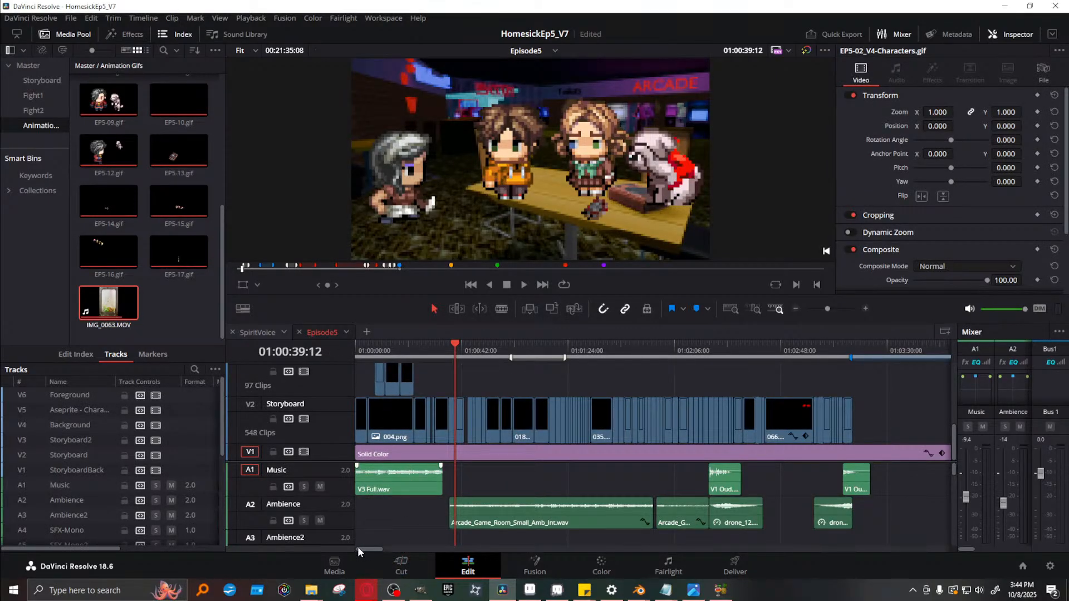
Select IMG_0063.MOV on the Background track and look through the Toolbox and Fusion effects for one that suits it
click(371, 347)
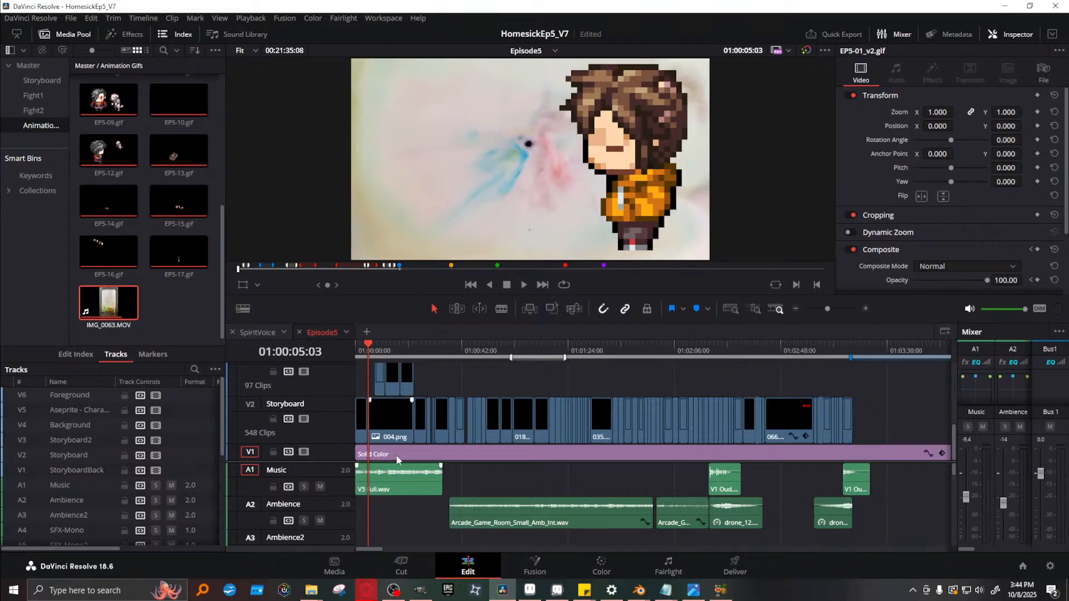
scroll(389, 422, up, 3)
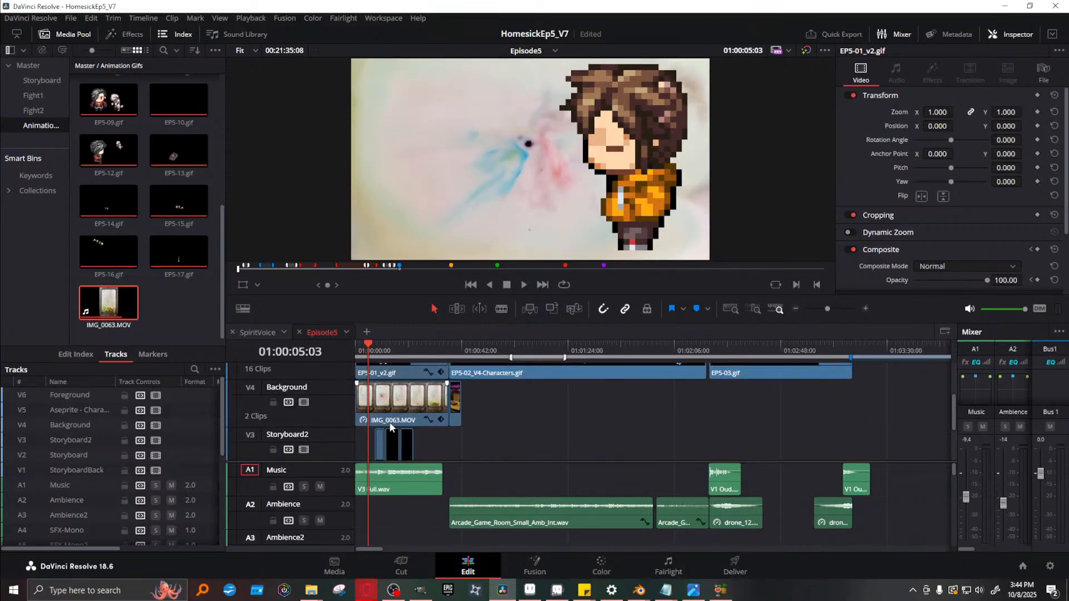
click(400, 394)
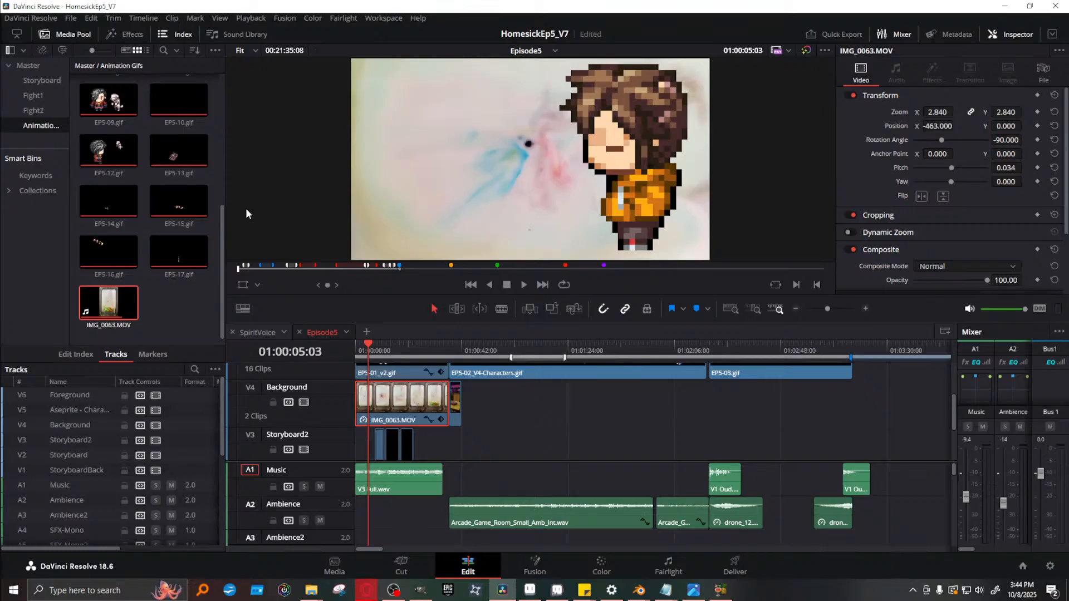
click(37, 118)
click(124, 34)
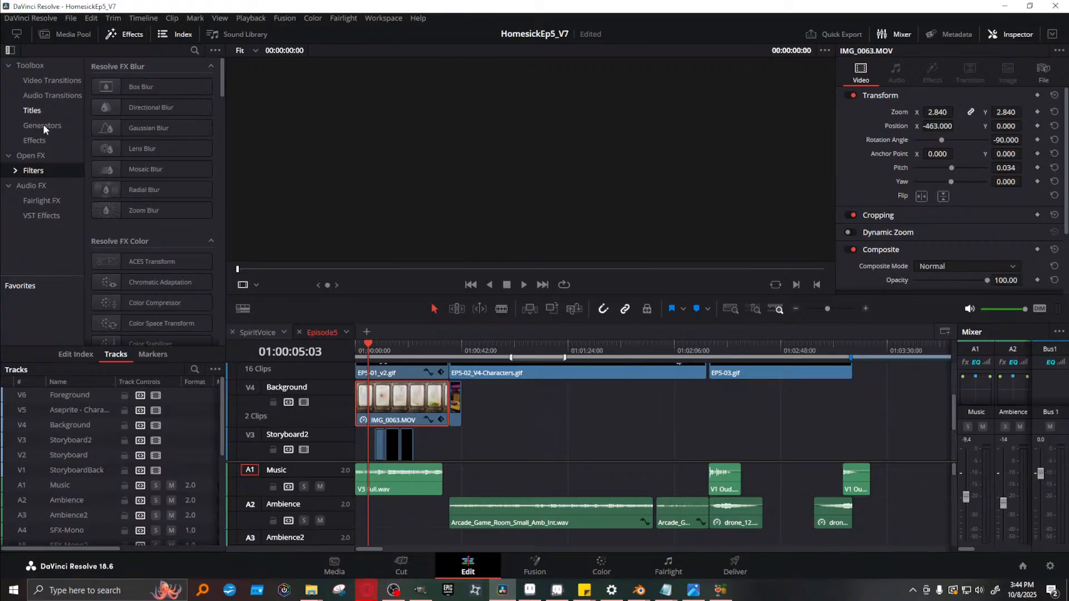
click(35, 141)
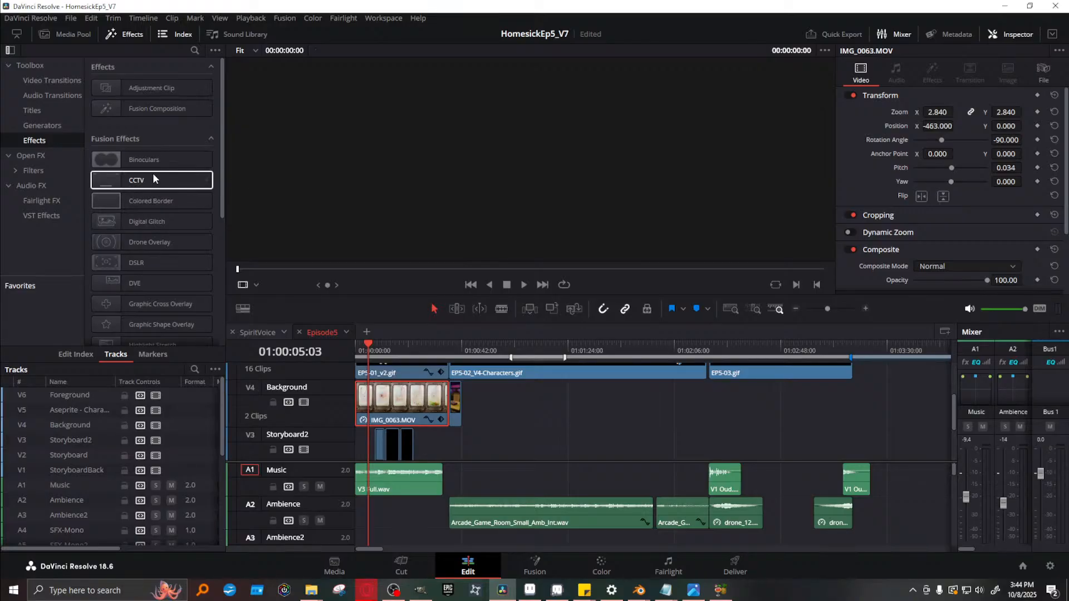
scroll(154, 173, down, 5)
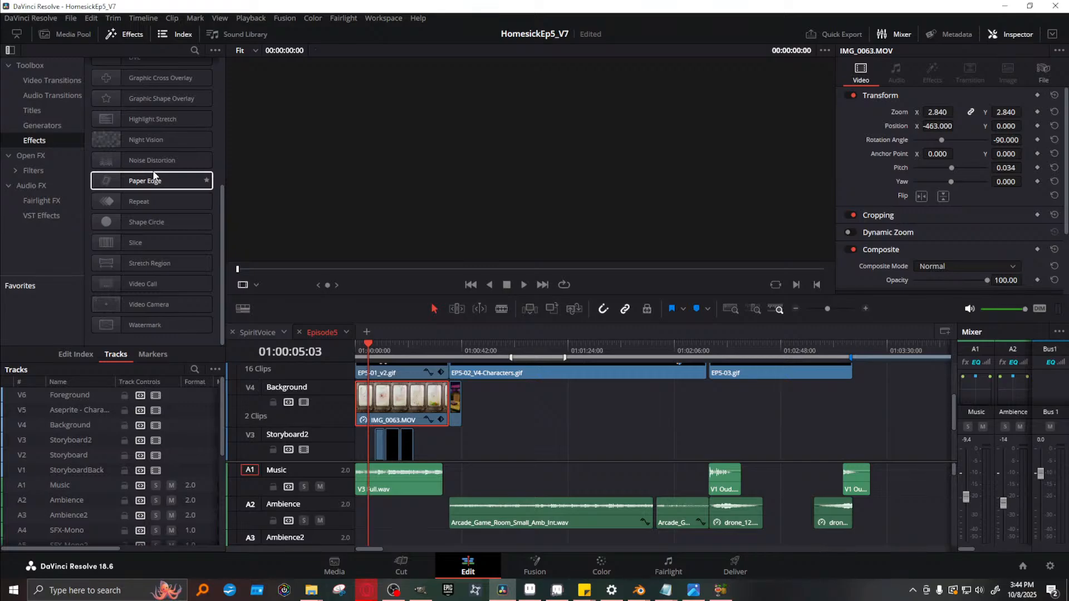
scroll(154, 176, up, 3)
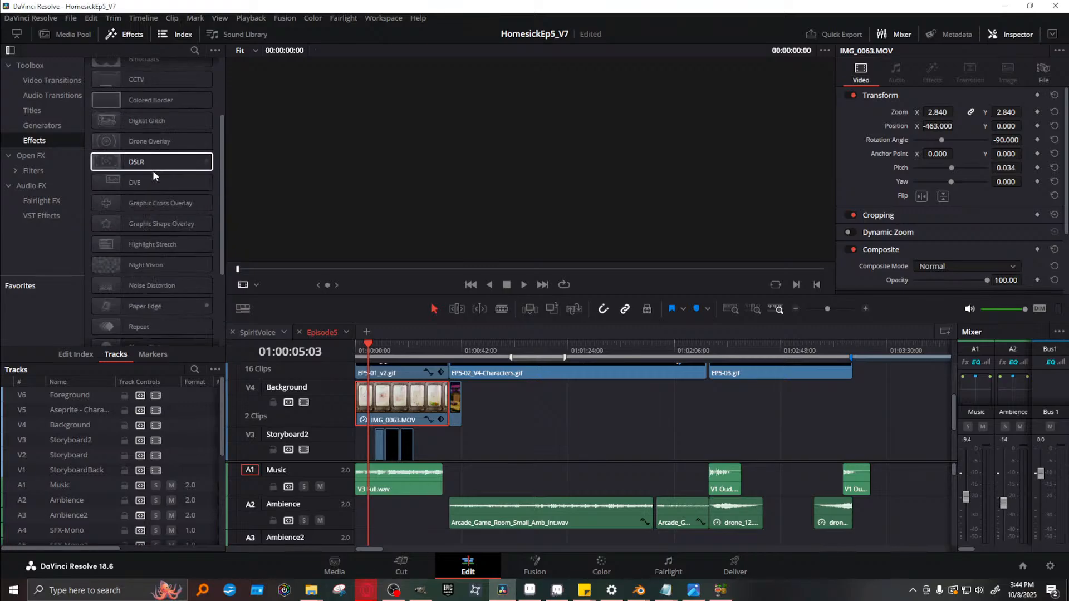
scroll(154, 176, up, 1)
scroll(154, 176, up, 2)
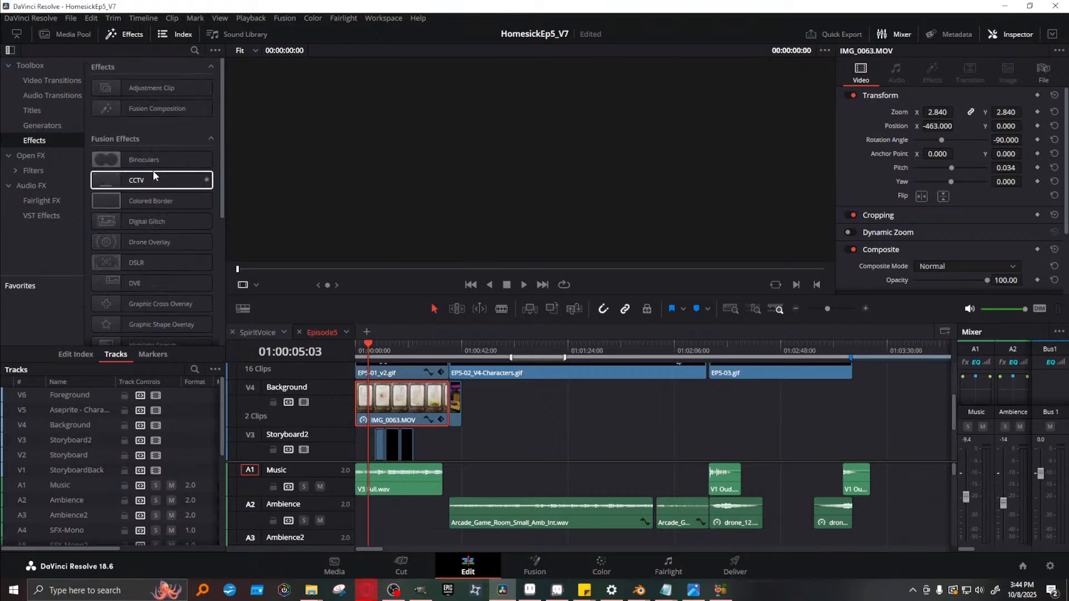
Find the Invert Color filter among the Open FX filters and apply it to IMG_0063.MOV on the Background track
click(35, 155)
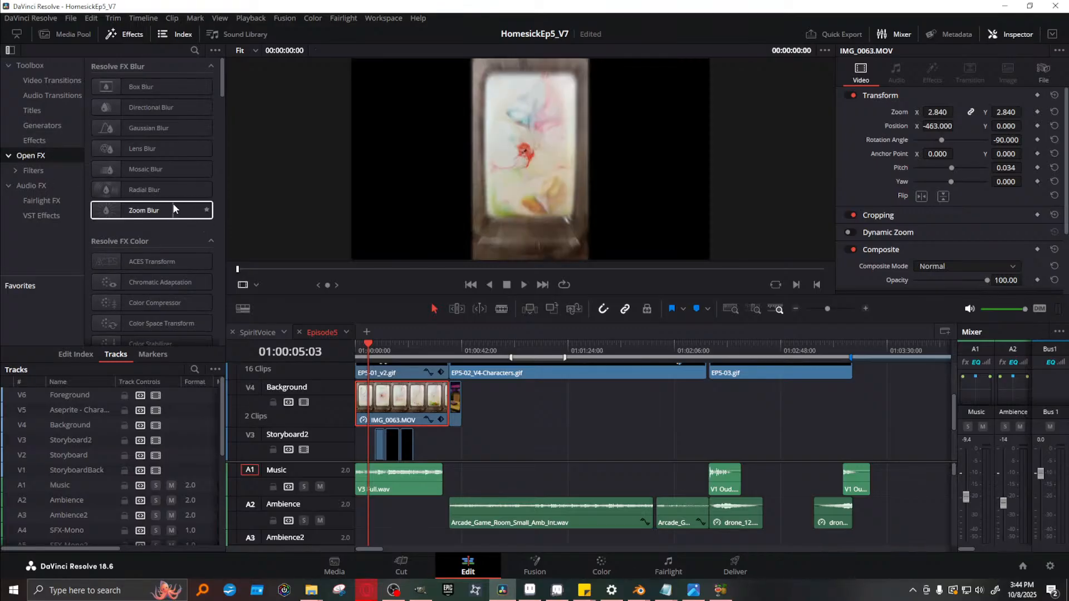
scroll(173, 206, down, 6)
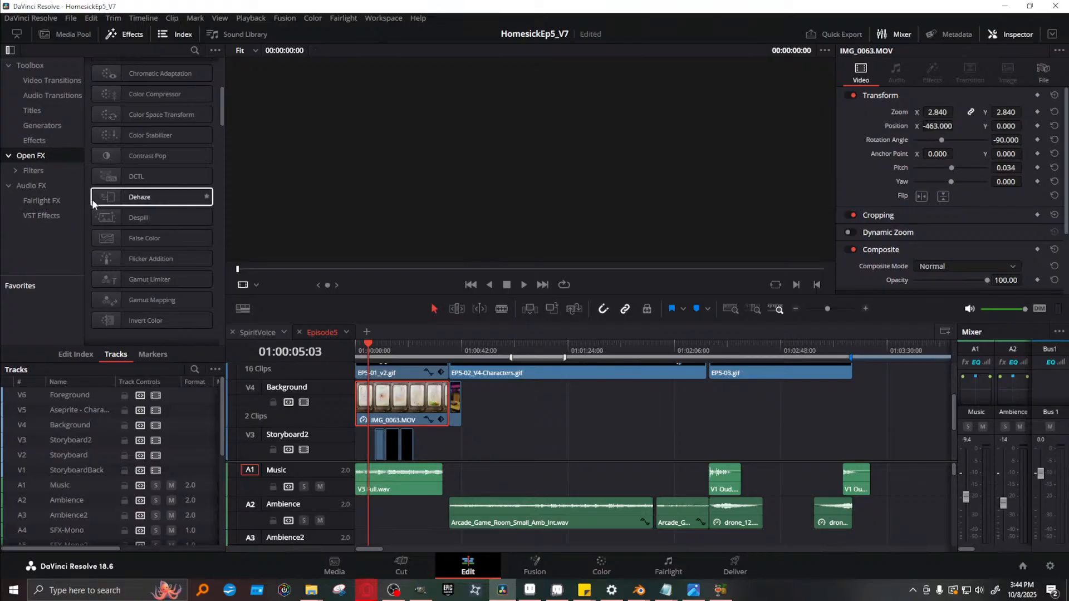
scroll(129, 197, up, 4)
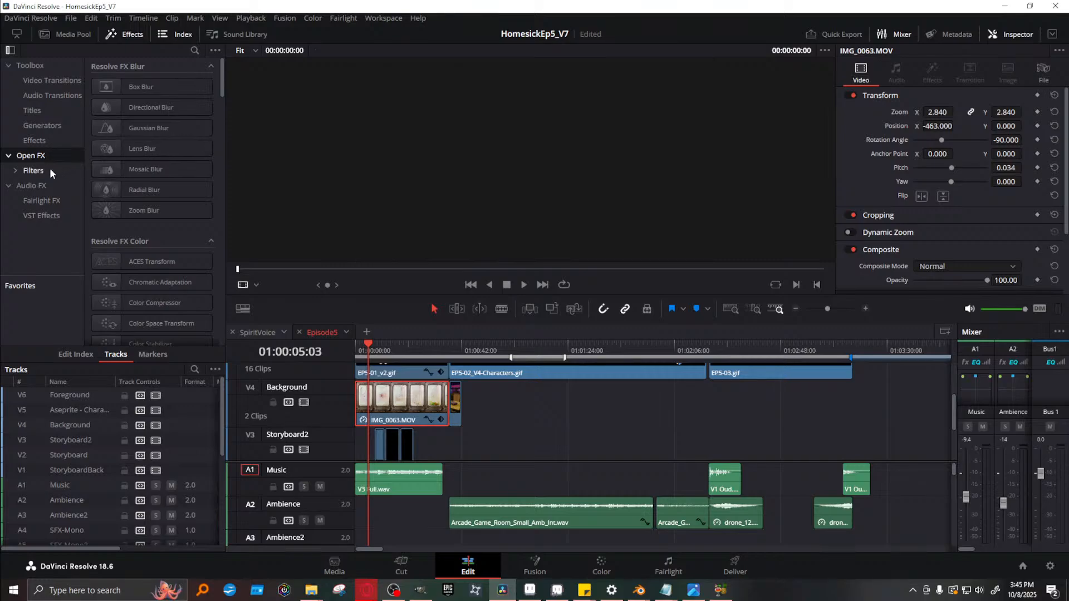
click(42, 171)
click(15, 171)
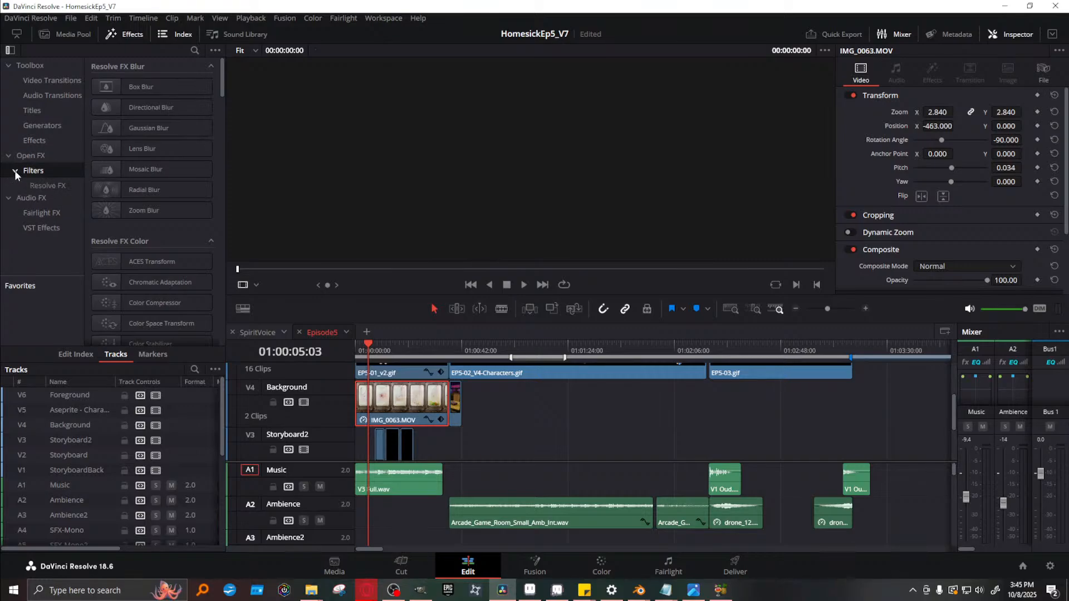
click(15, 171)
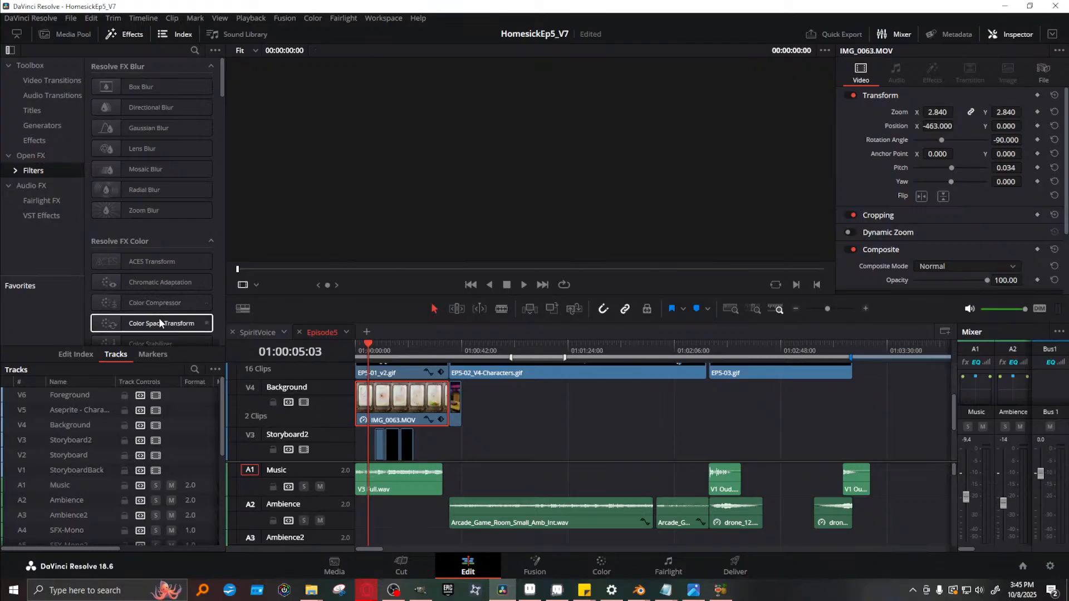
scroll(166, 307, down, 2)
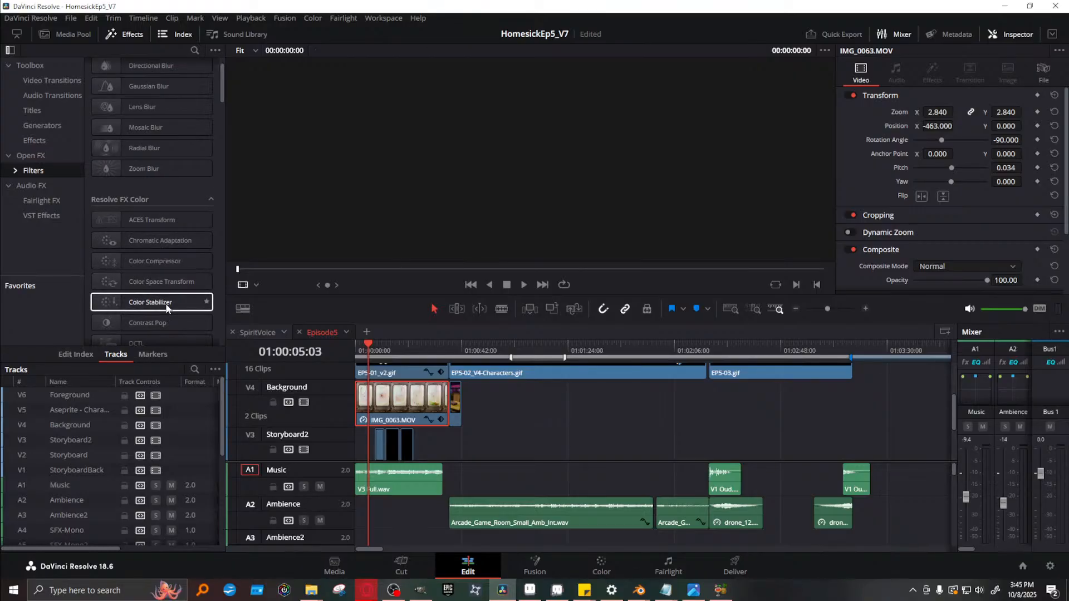
scroll(166, 308, down, 4)
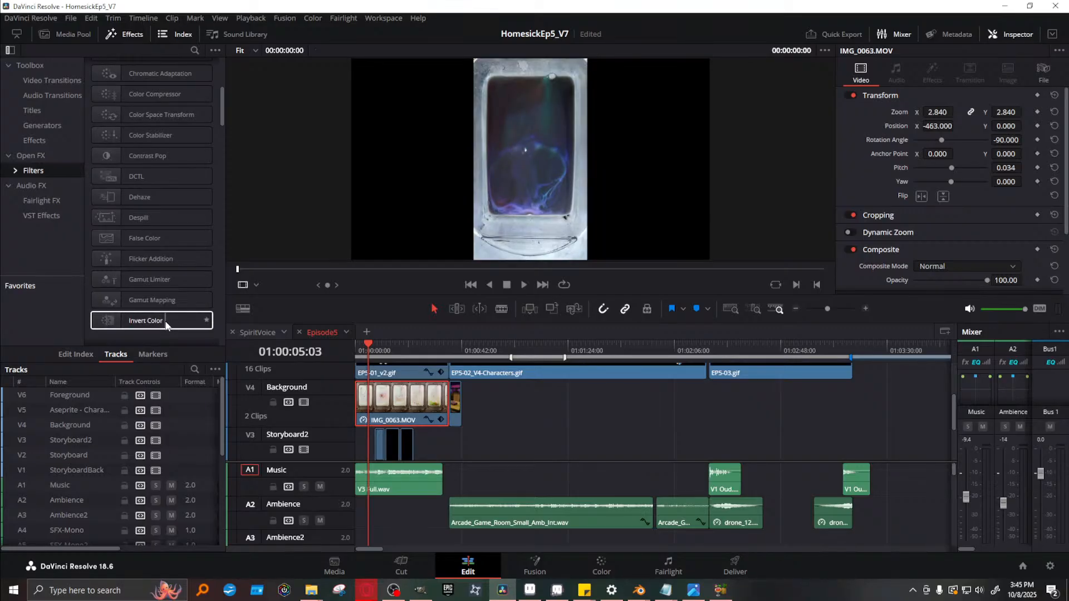
drag(166, 326, 418, 403)
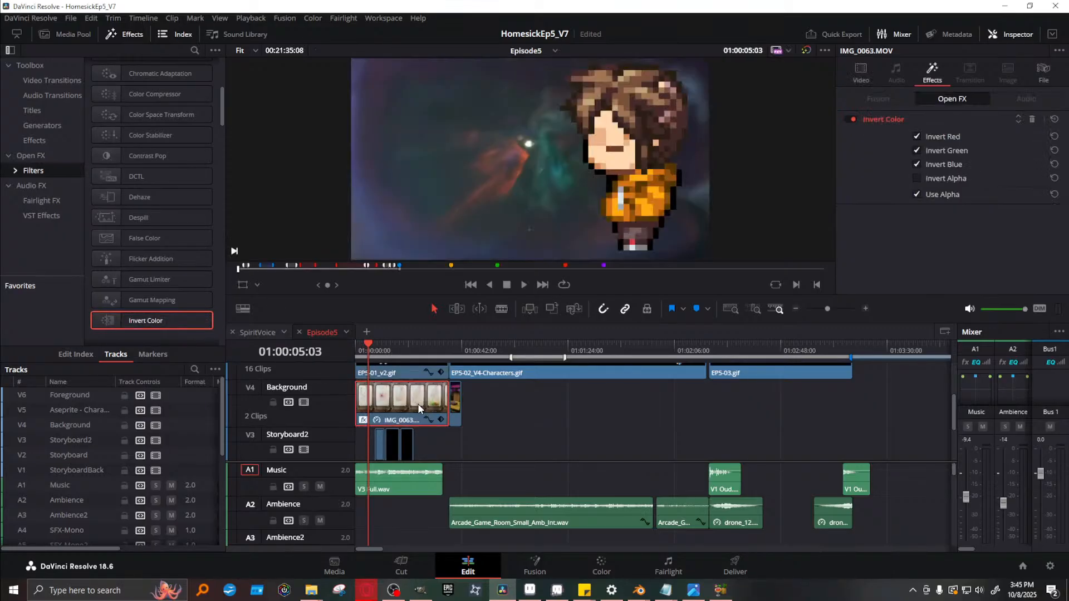
Preview the inverted background from the start of the Episode5 timeline and check it up to 01:00:23:05
drag(369, 338, 337, 345)
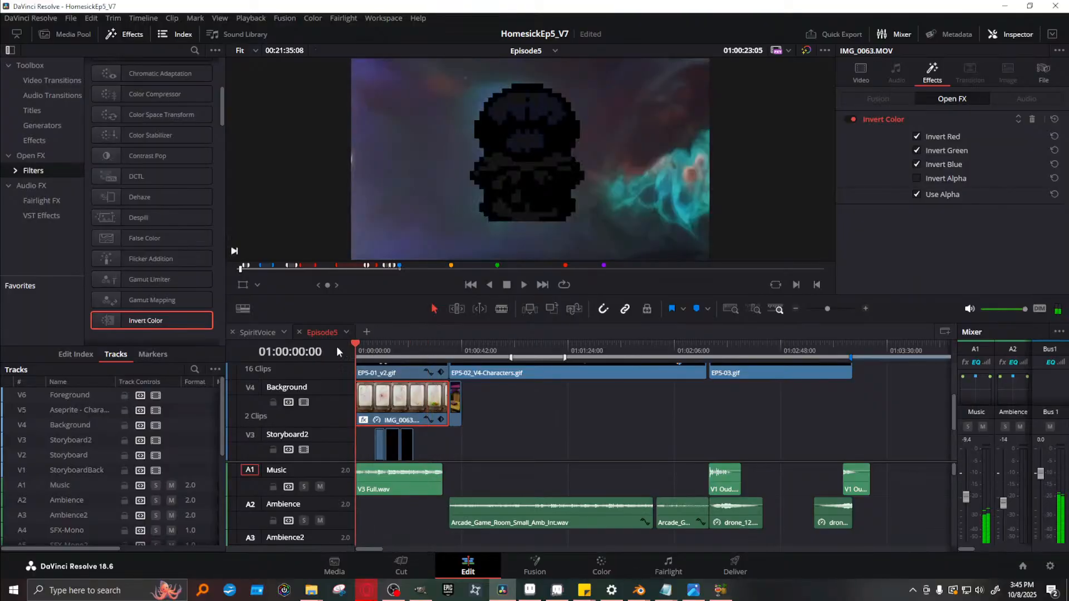
click(524, 287)
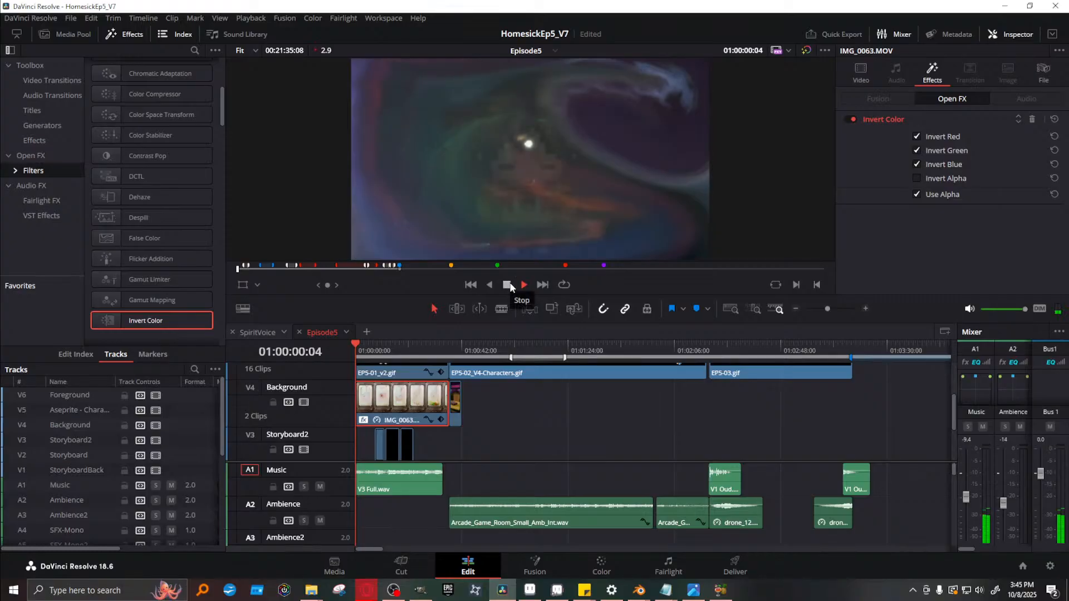
click(507, 285)
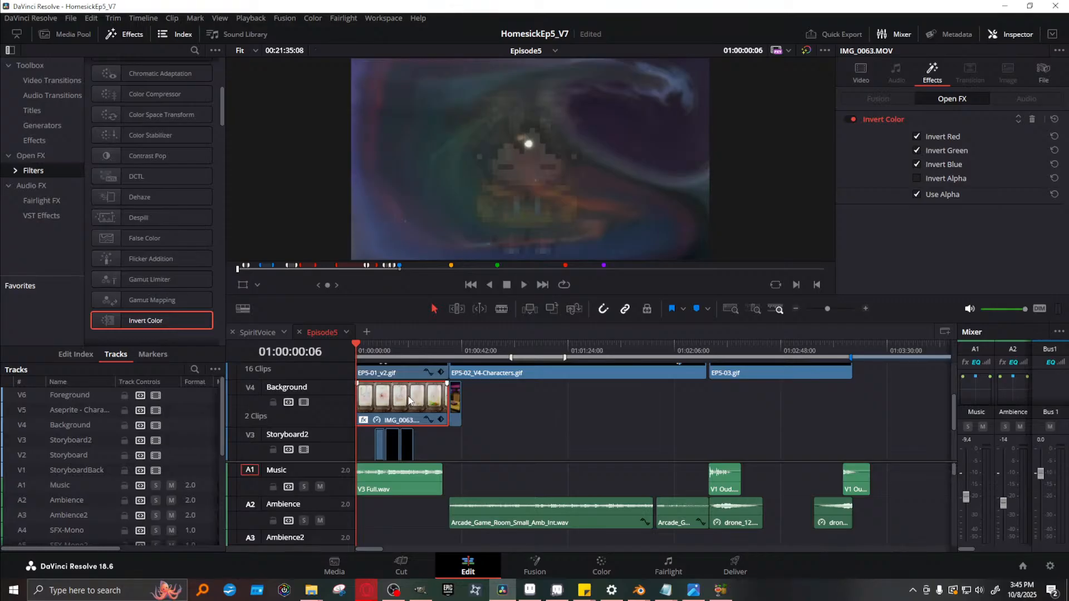
drag(361, 350, 410, 343)
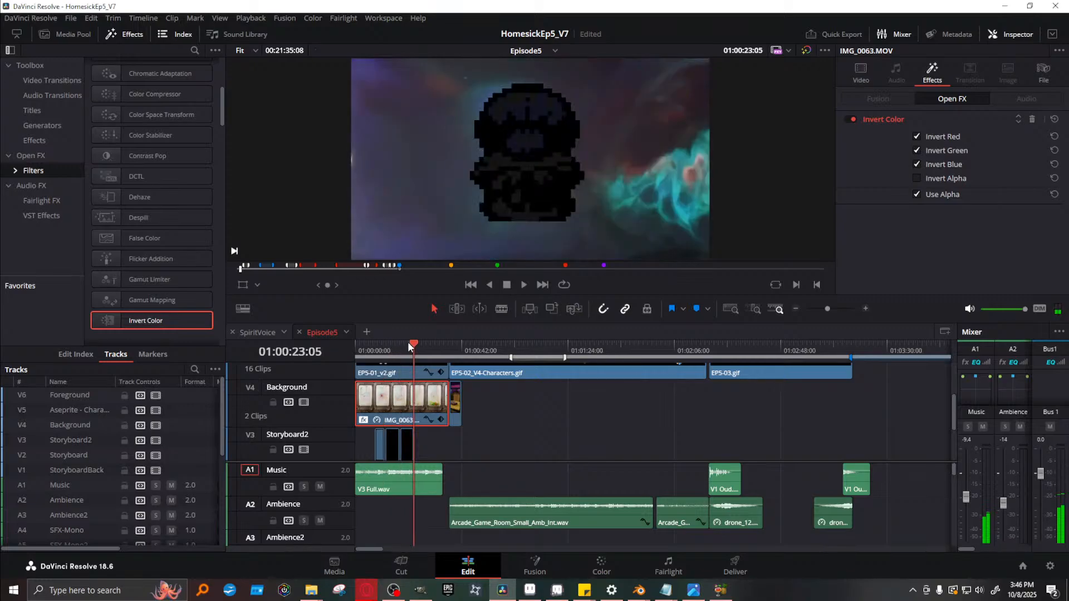
Render IMG_0063.MOV in place as an MP4 with the H.264 codec, including video effects, Fusion composition and color grading
right_click(393, 406)
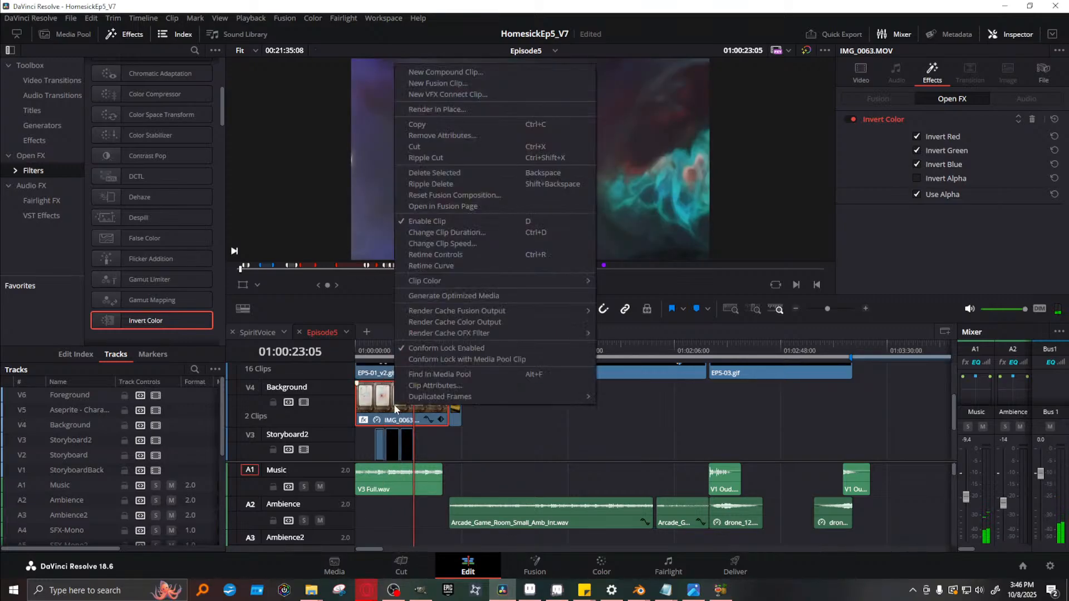
click(508, 109)
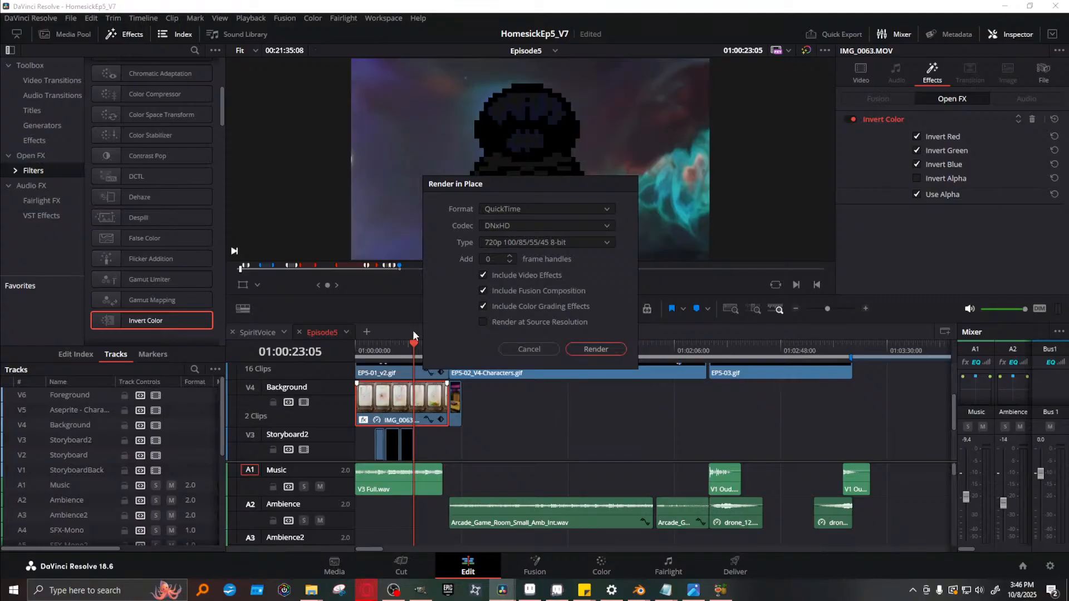
click(516, 211)
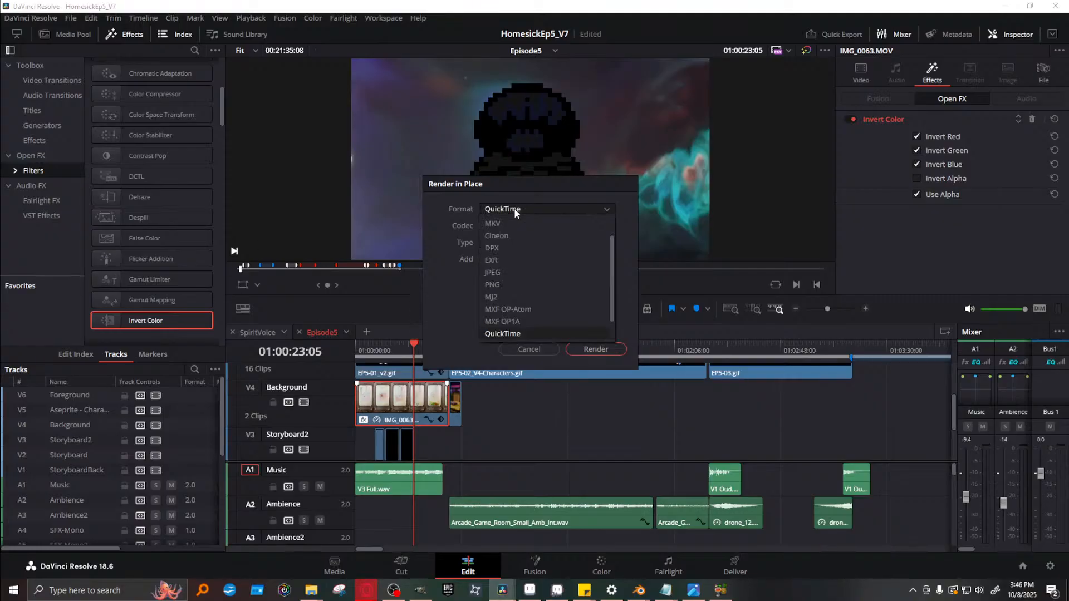
click(503, 343)
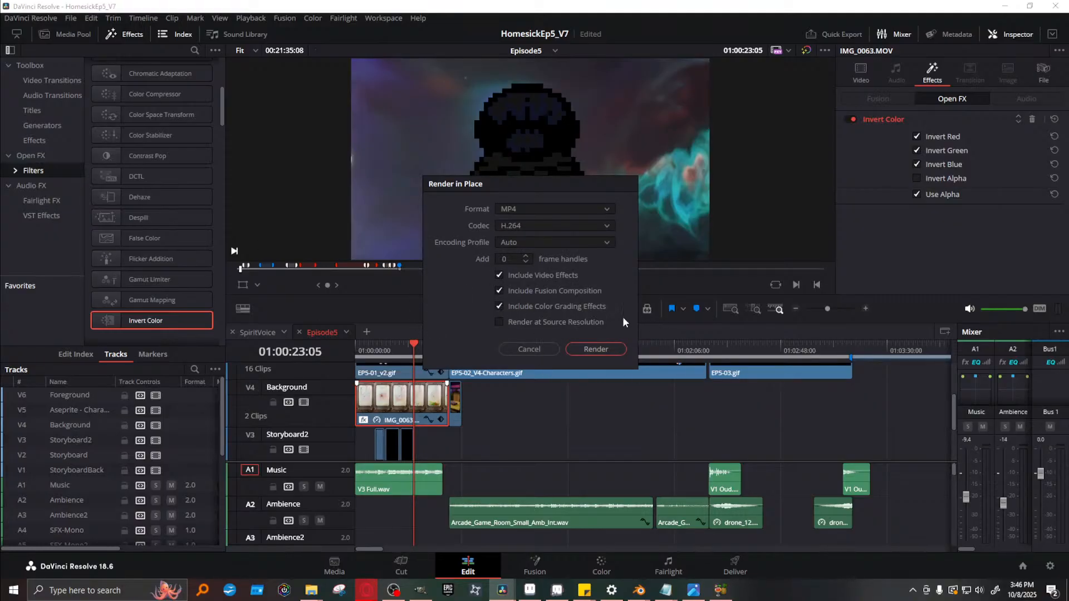
click(596, 349)
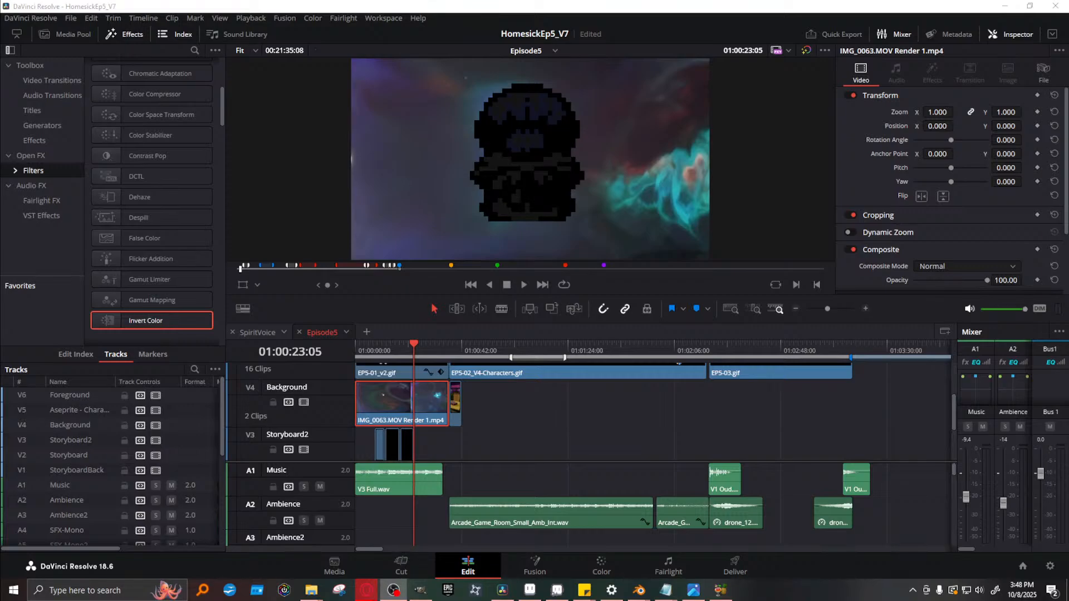
Enlarge the viewer and play the opening scene with the rendered background from the timeline start to 01:00:40:18
click(367, 349)
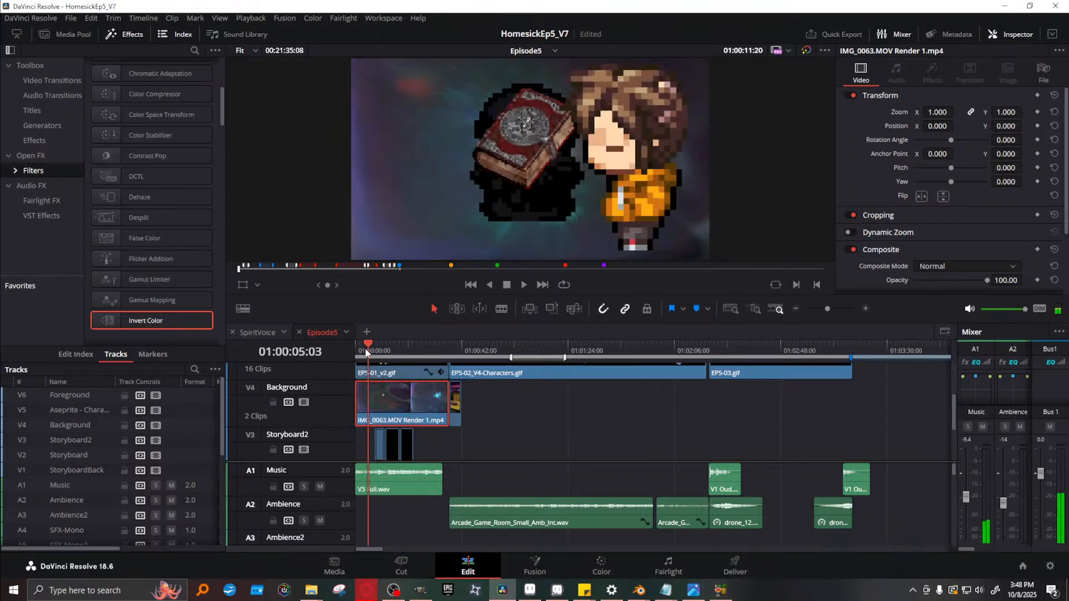
drag(366, 352, 341, 357)
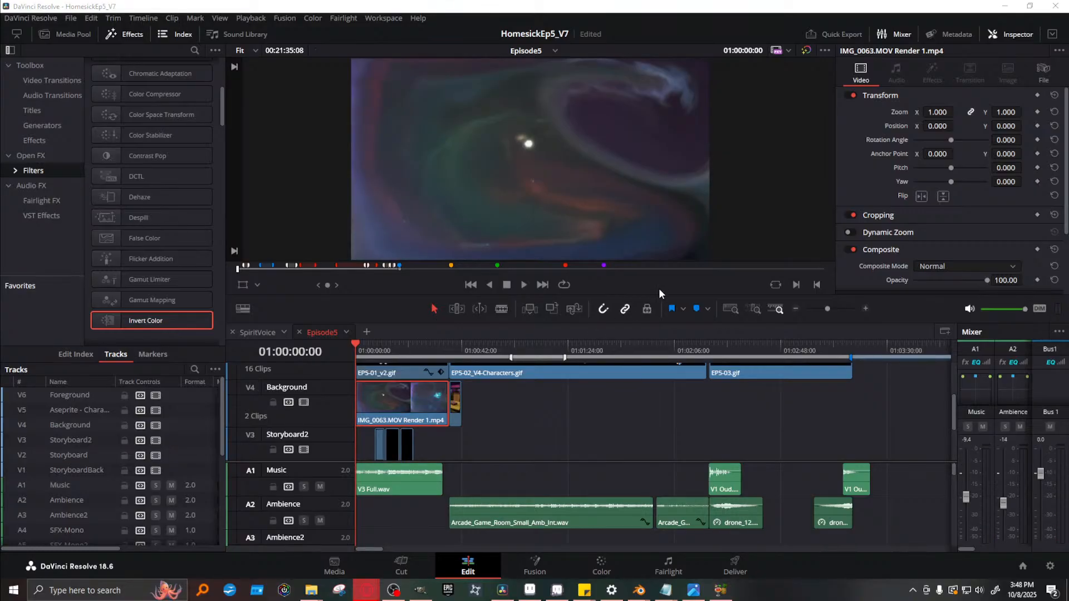
drag(667, 296, 669, 403)
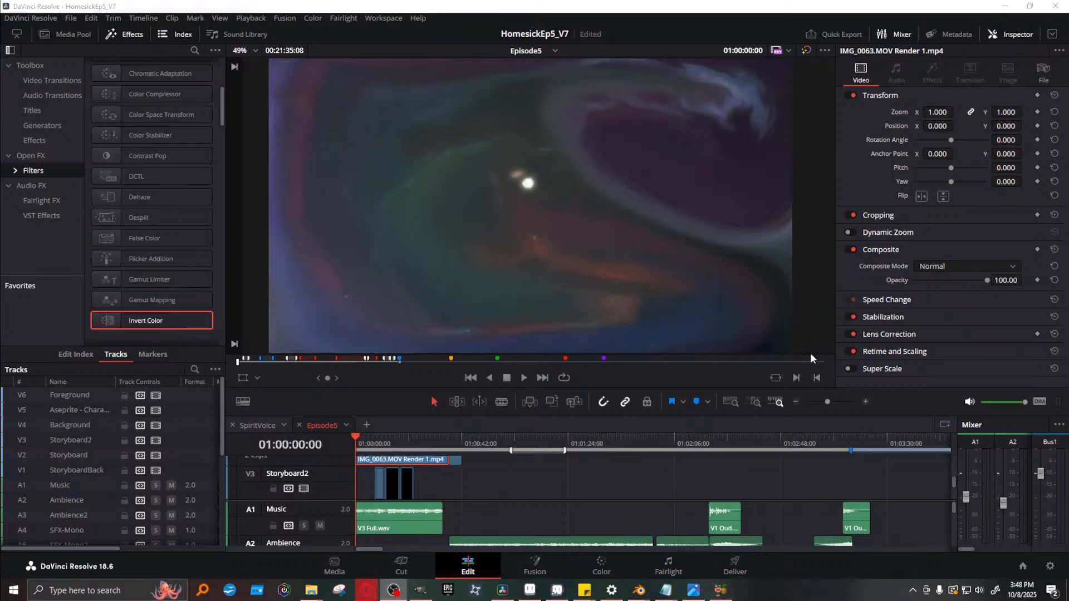
click(524, 377)
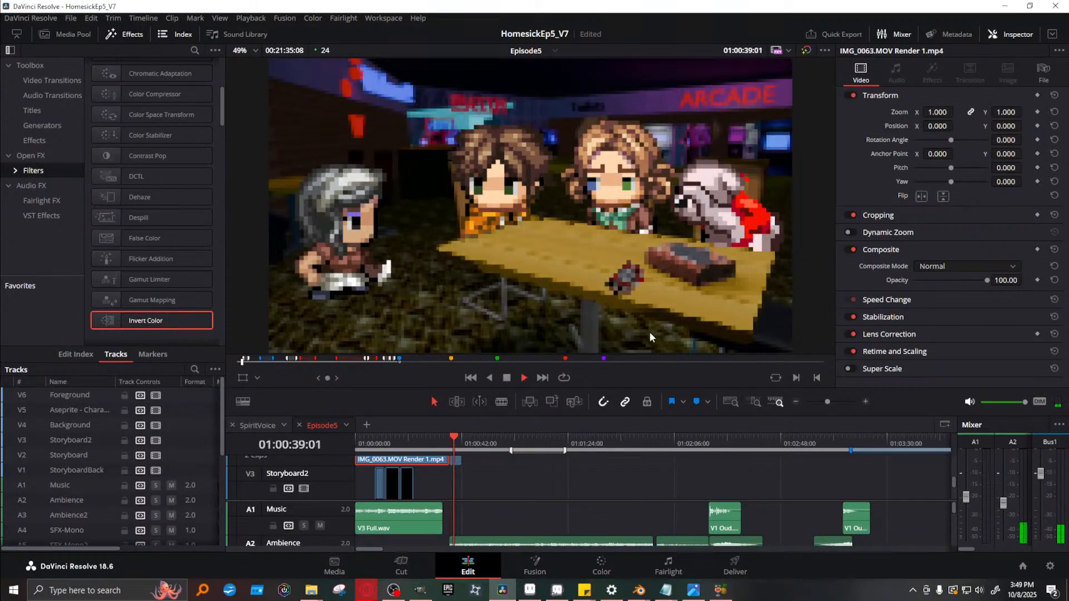
click(506, 379)
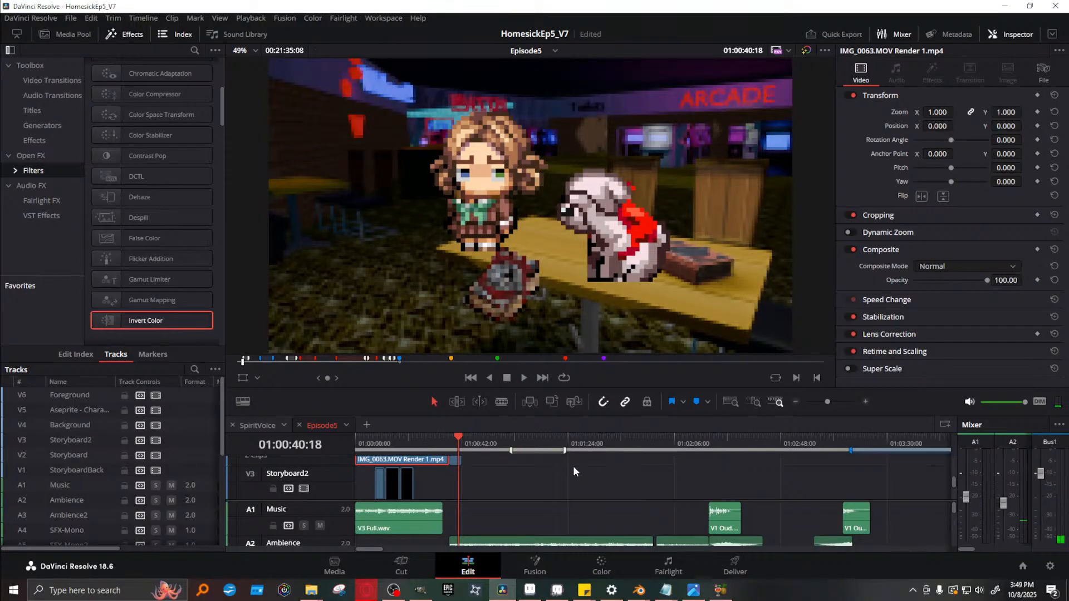
Scrub the opening scene again from 01:00:02:05 to 01:00:37:04, and bring the Aseprite character track into view
click(361, 440)
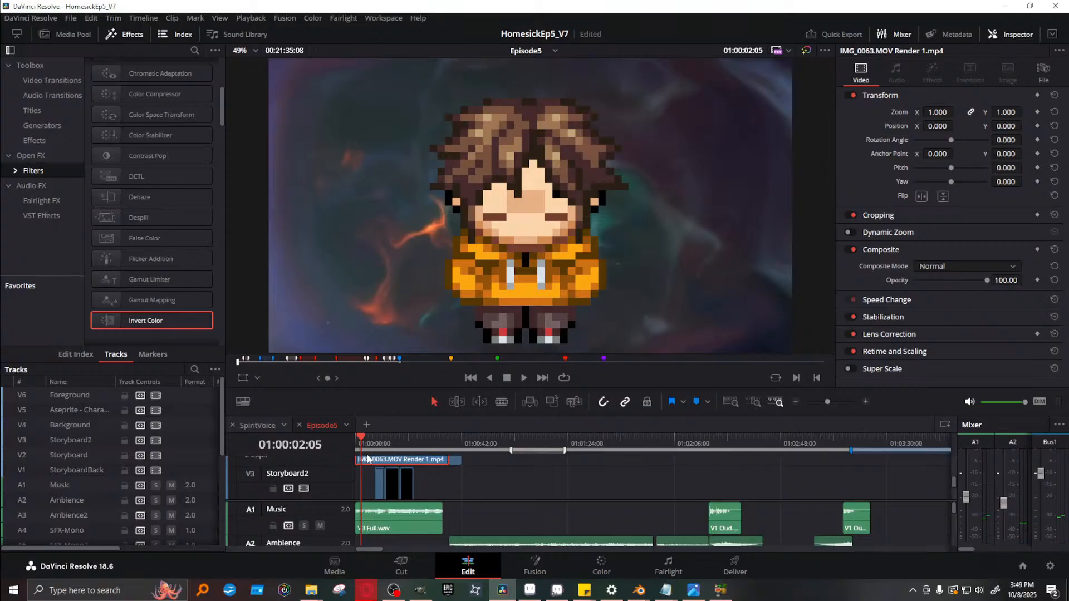
drag(365, 440, 390, 437)
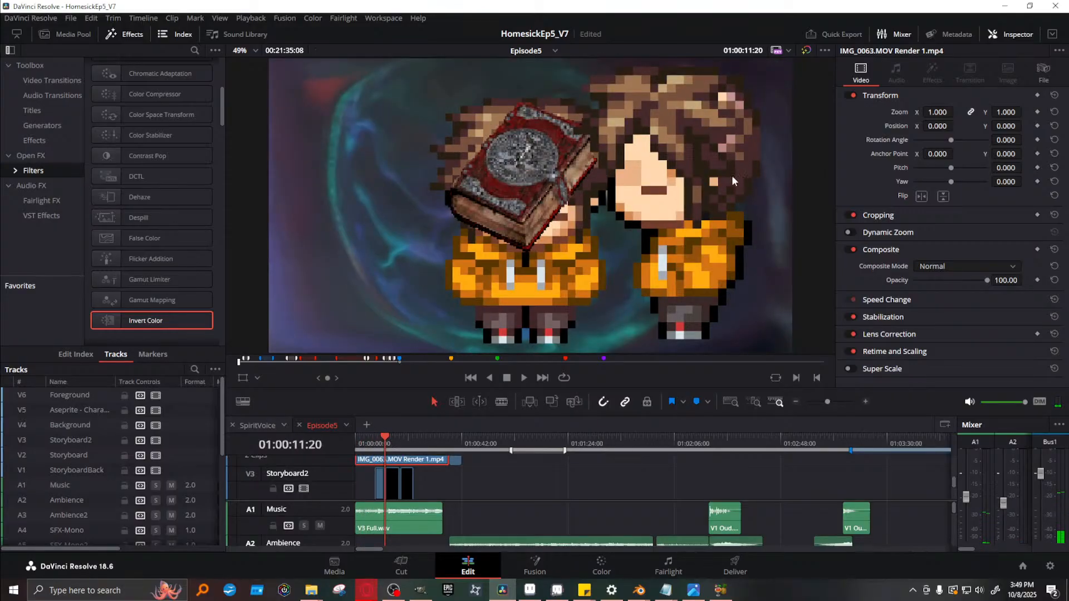
drag(397, 438, 449, 439)
scroll(270, 481, down, 3)
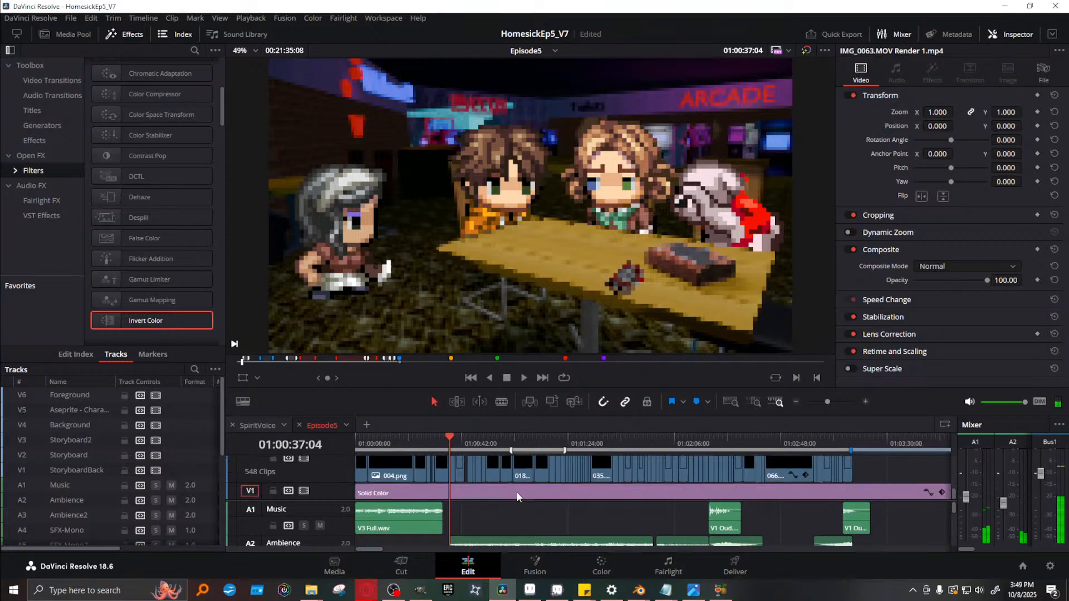
scroll(270, 481, up, 3)
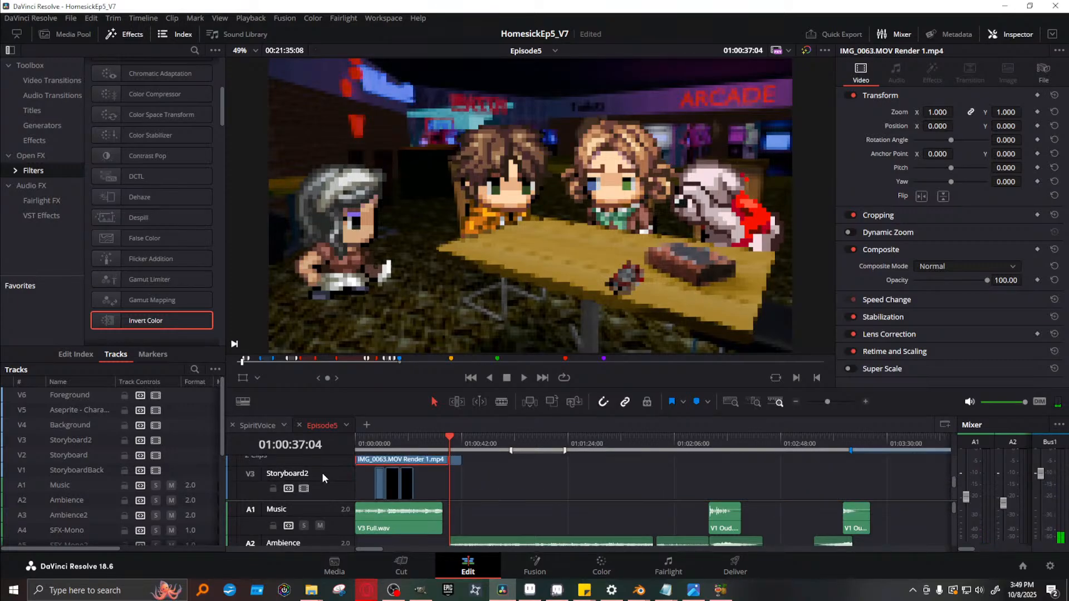
scroll(330, 479, up, 2)
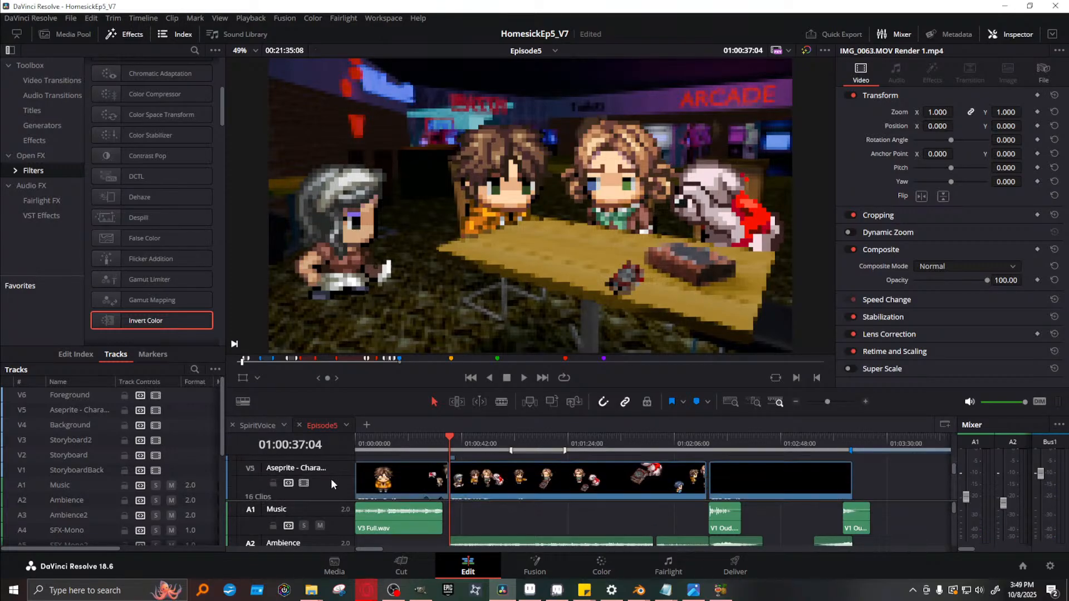
Turn off the video of the Background track and the Aseprite character track
scroll(312, 488, down, 1)
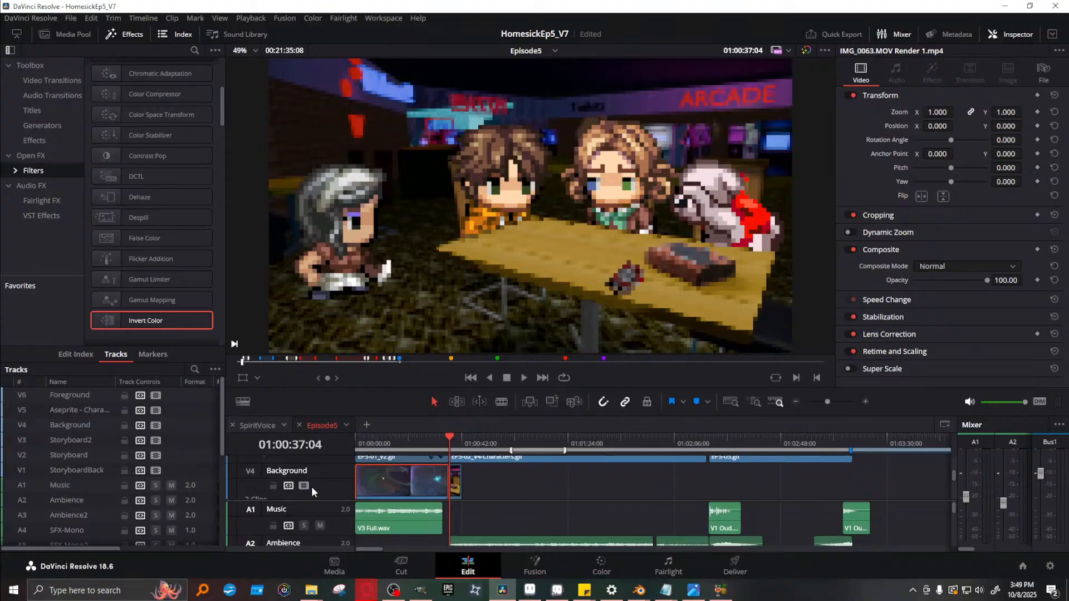
click(304, 484)
scroll(328, 482, up, 1)
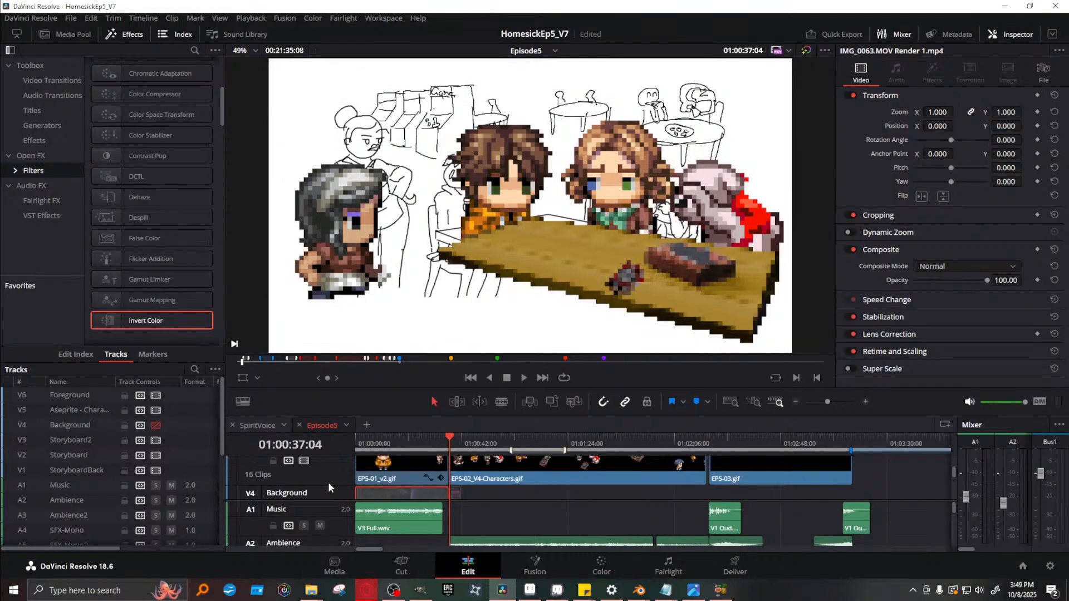
click(304, 461)
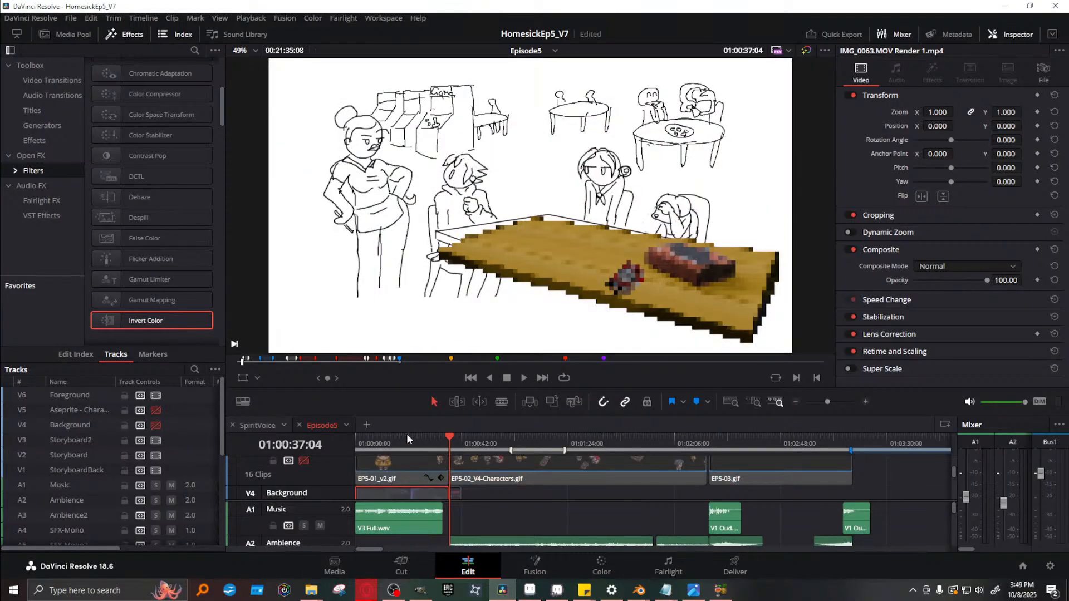
Play the storyboard from 01:00:05:03 to 01:00:38:18 and look through the video tracks down to the solid color layer
click(369, 436)
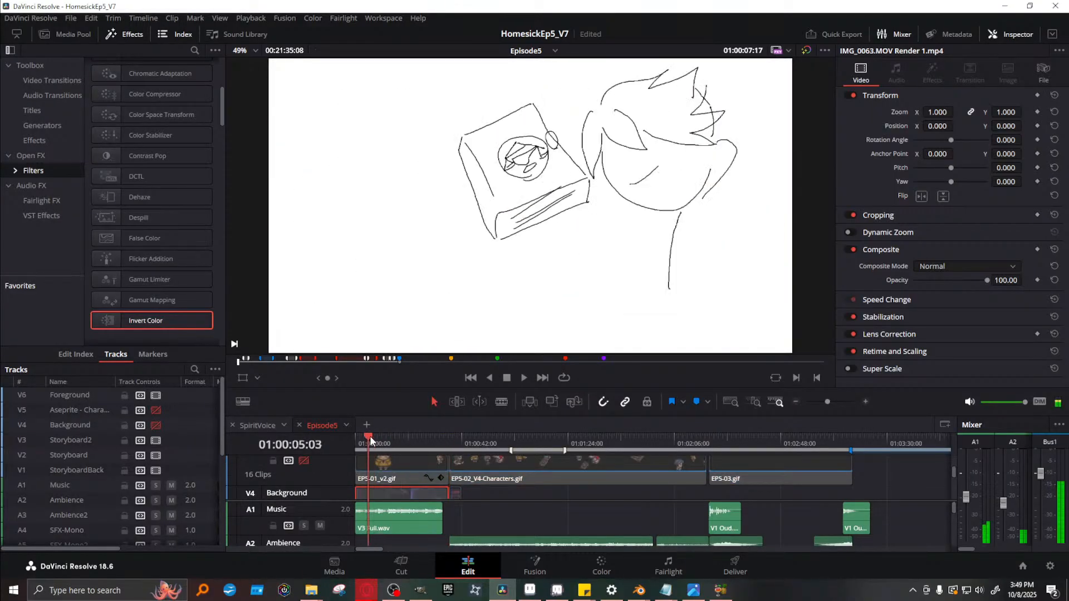
click(524, 378)
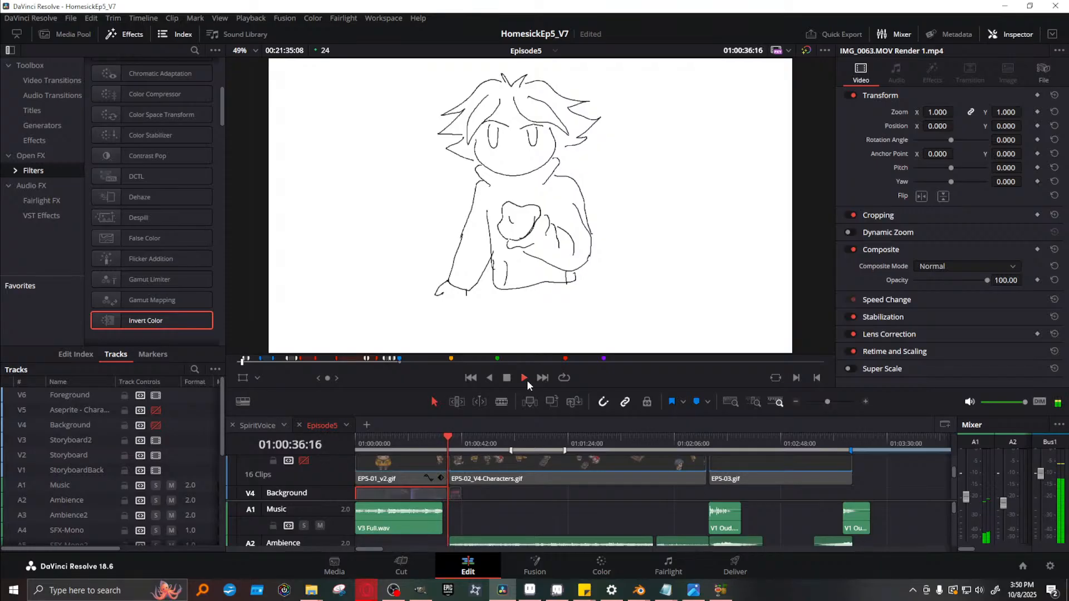
click(524, 377)
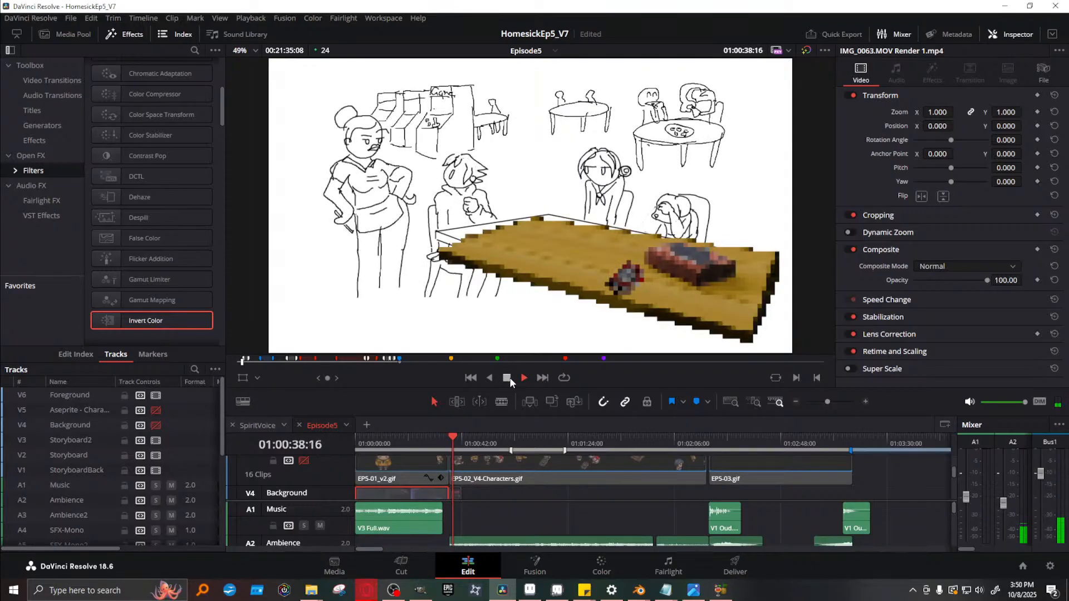
scroll(473, 482, down, 2)
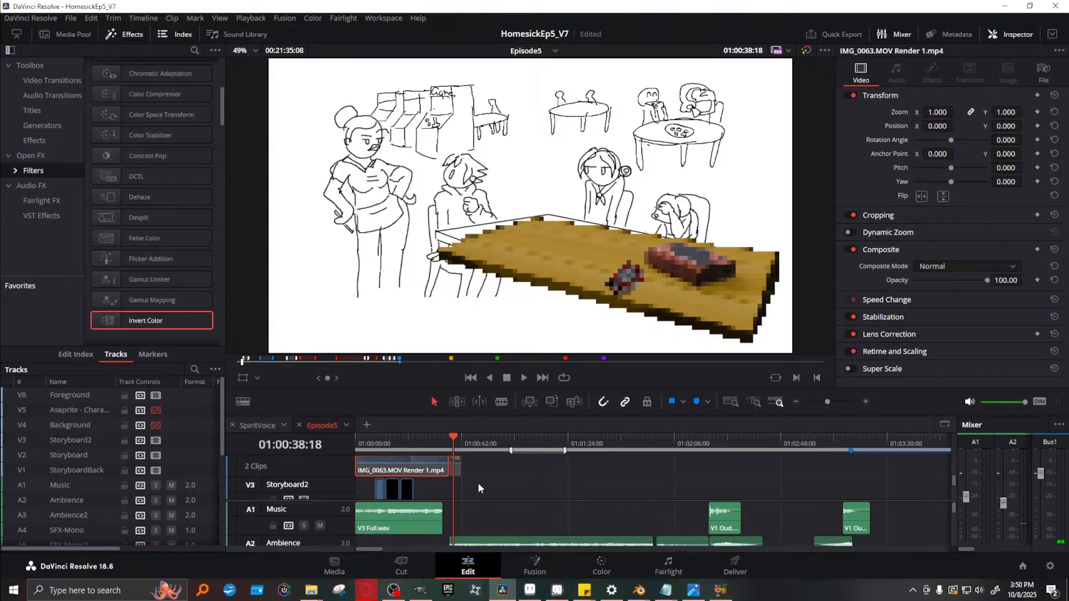
scroll(478, 483, up, 3)
scroll(478, 483, down, 3)
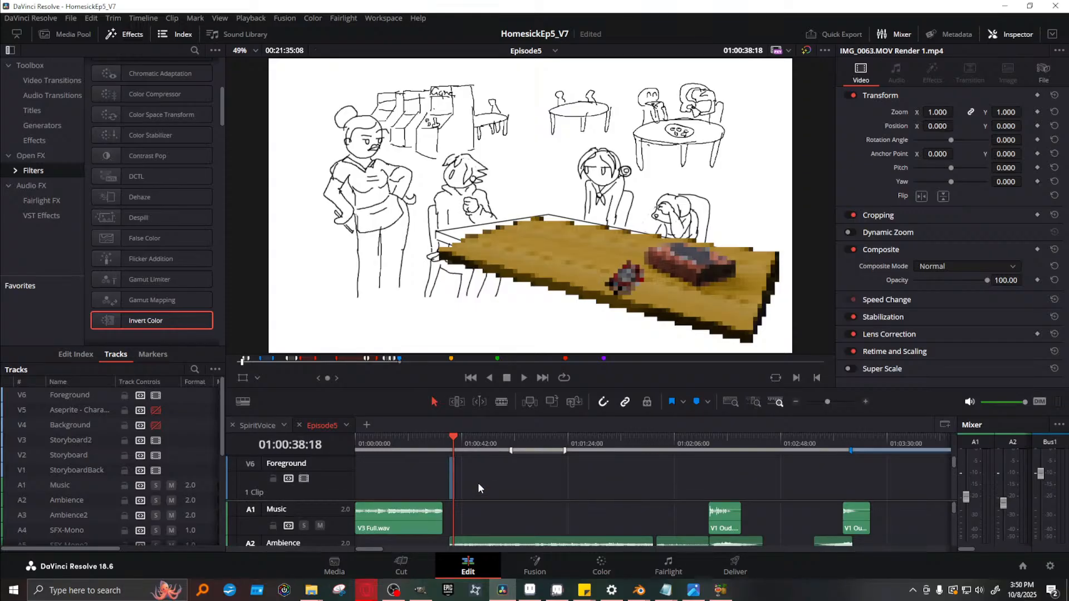
scroll(478, 480, down, 2)
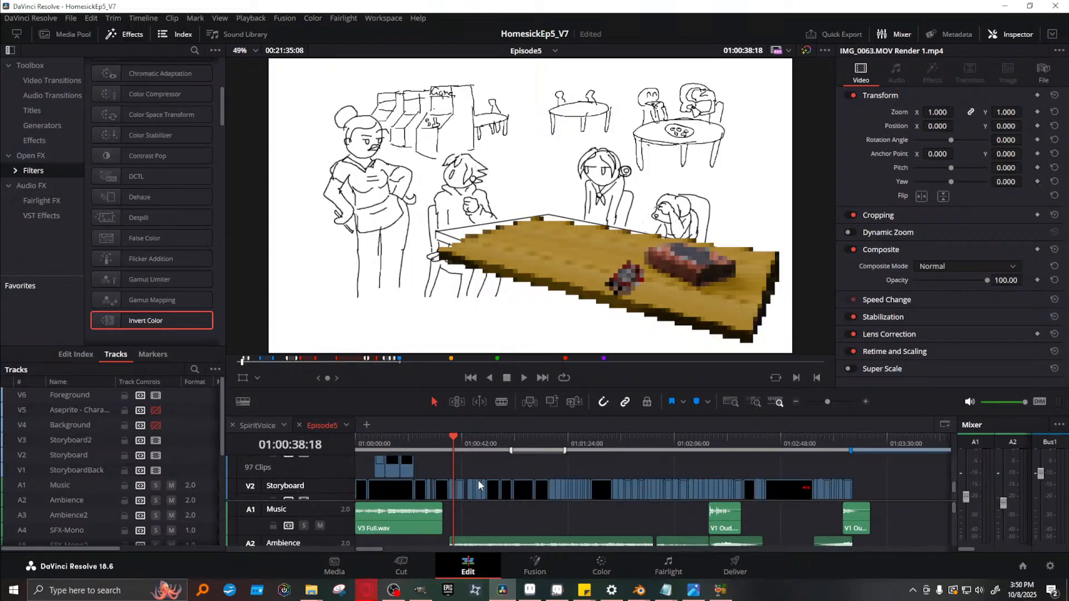
scroll(457, 486, down, 1)
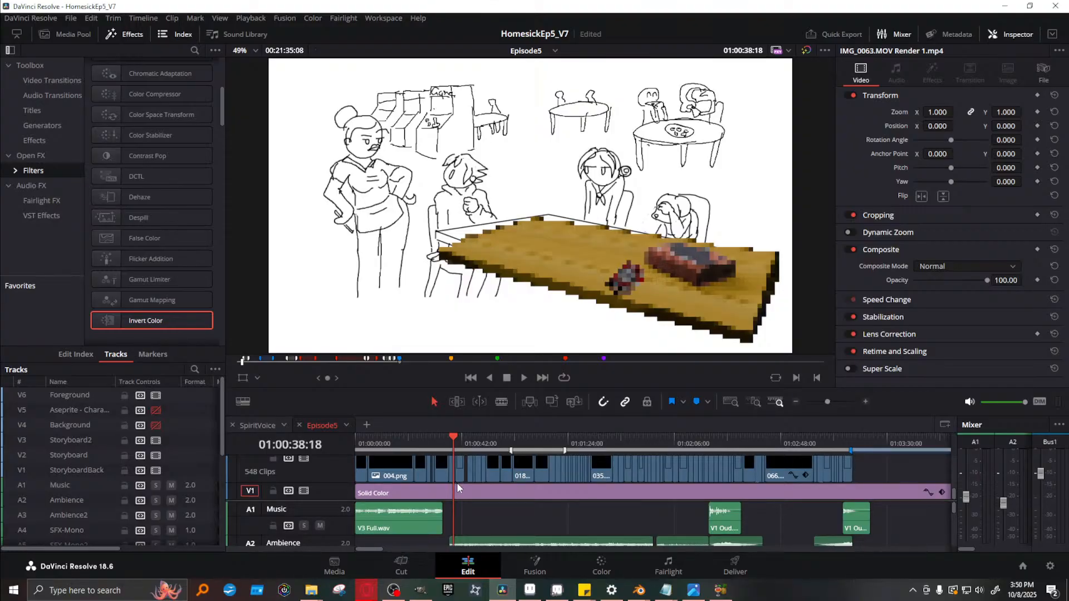
Turn the video of the Background track and the Aseprite character track back on
scroll(457, 482, up, 3)
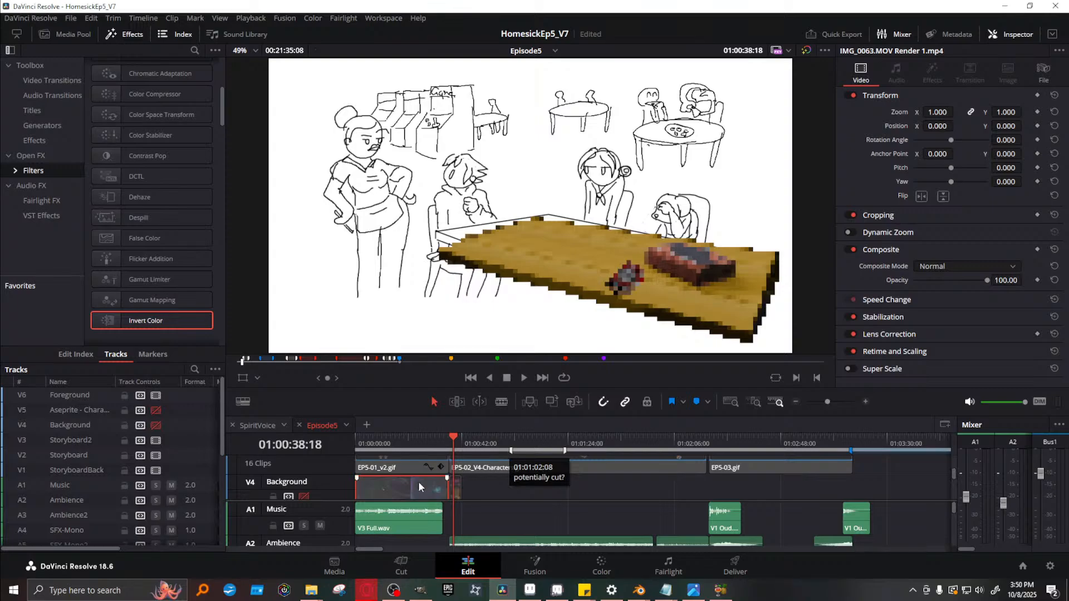
click(304, 496)
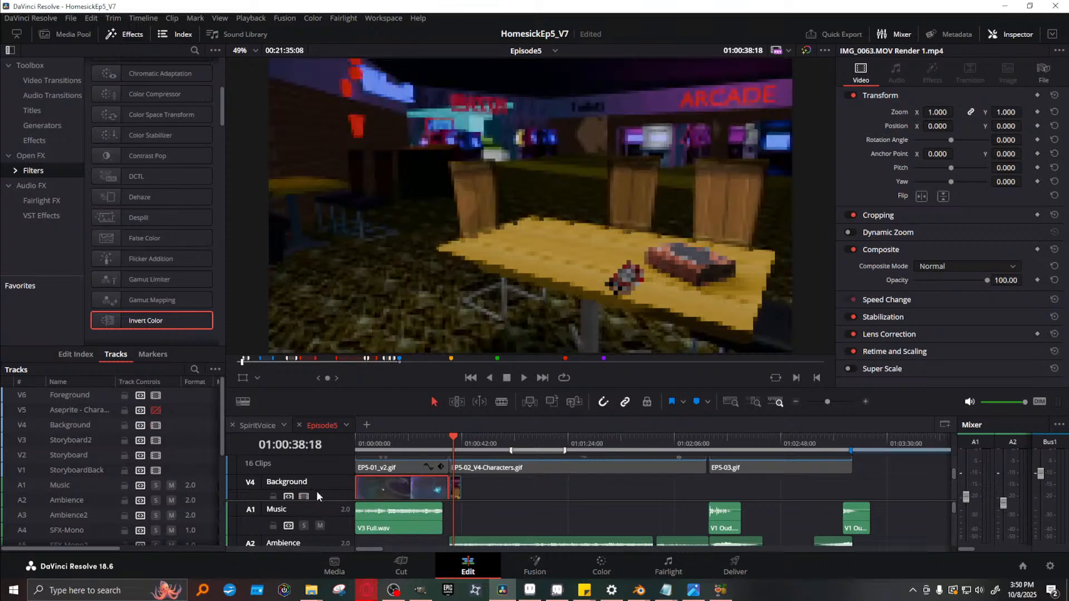
scroll(342, 465, up, 1)
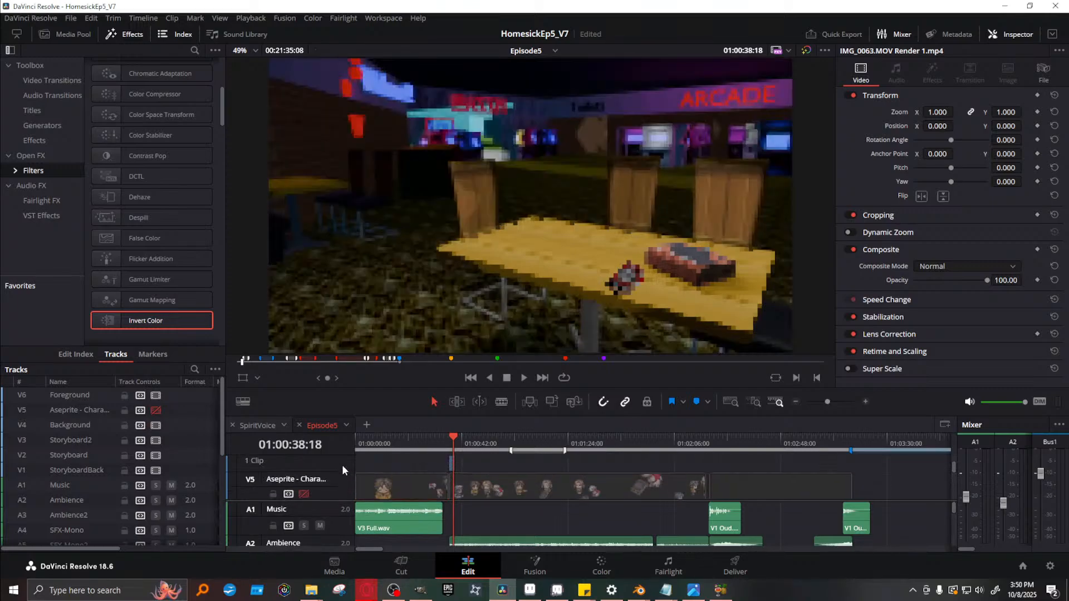
click(306, 492)
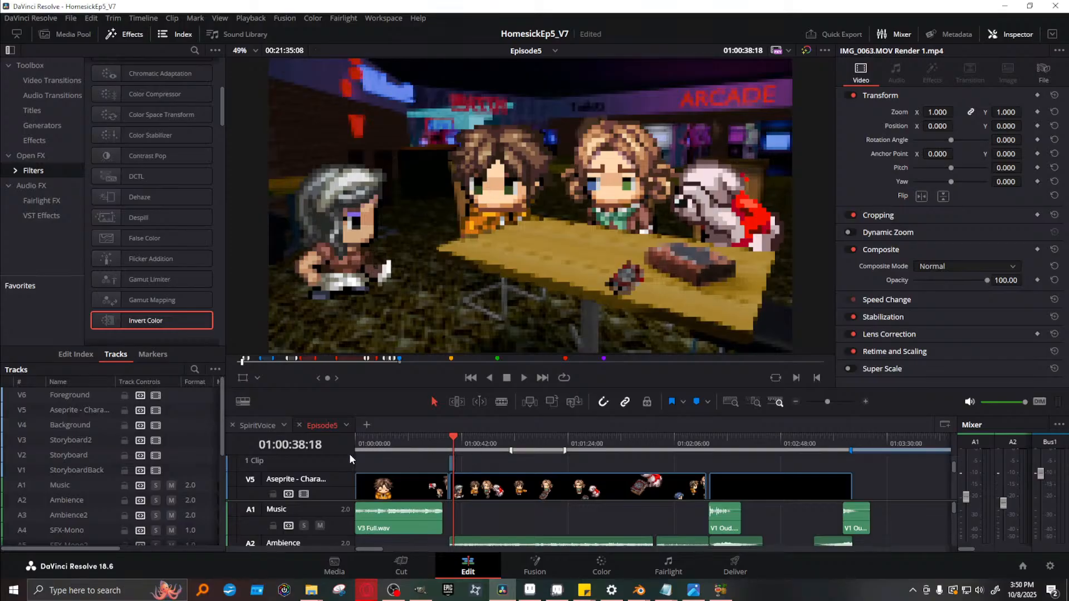
Scrub the opening scene from the timeline start to 01:00:11:20 and look at the rendered clip on the Background track
key(Home)
drag(356, 441, 382, 439)
scroll(435, 471, down, 3)
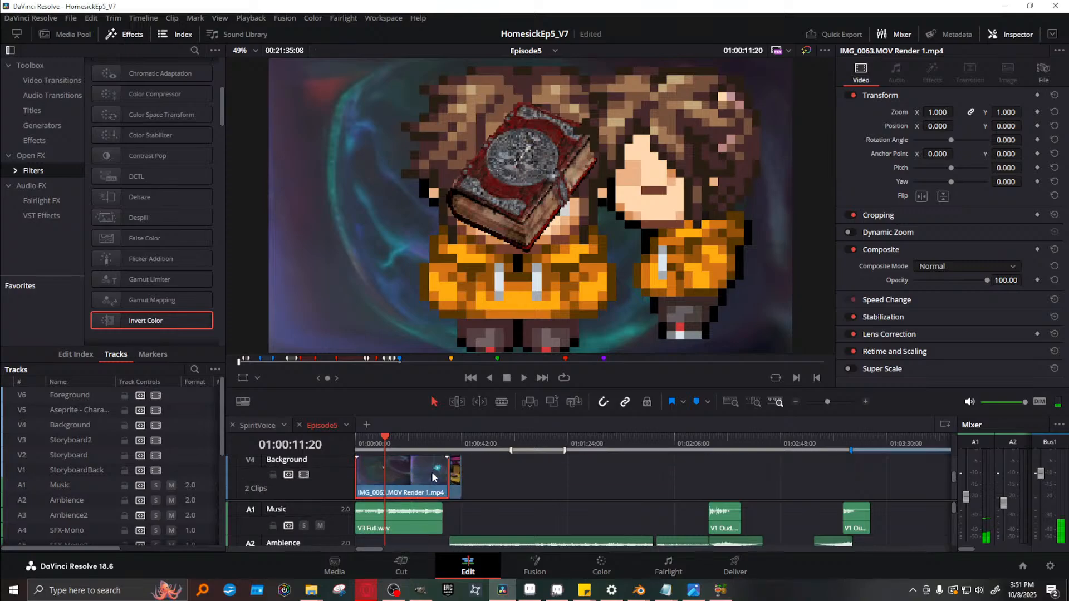
scroll(423, 484, up, 1)
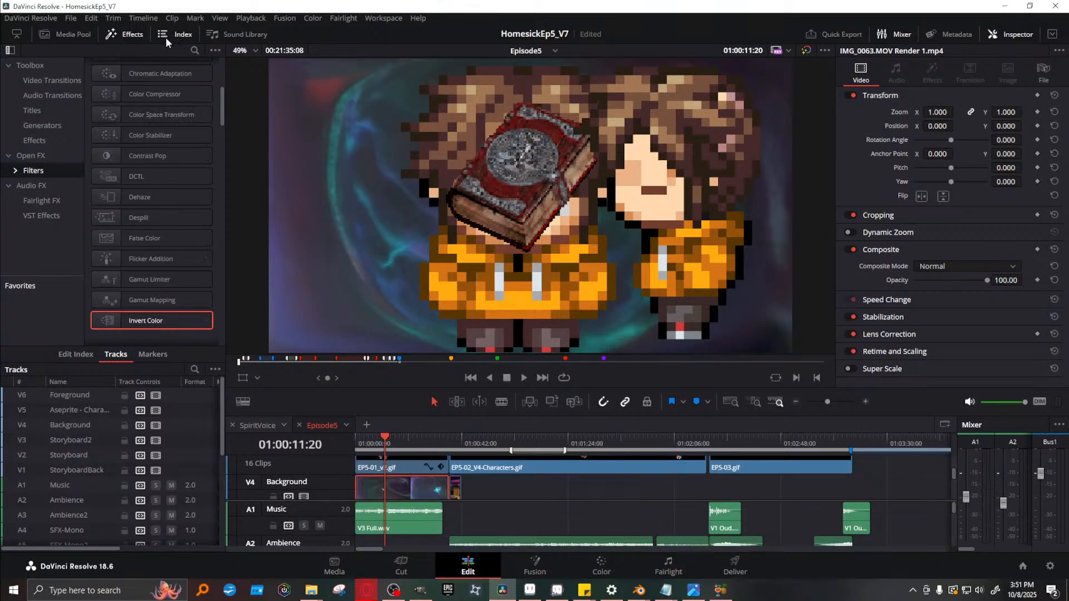
Search the effects for "lens" and try the Lens Flare effect on IMG_0063.MOV Render 1.mp4, declining the Studio purchase offer
click(194, 51)
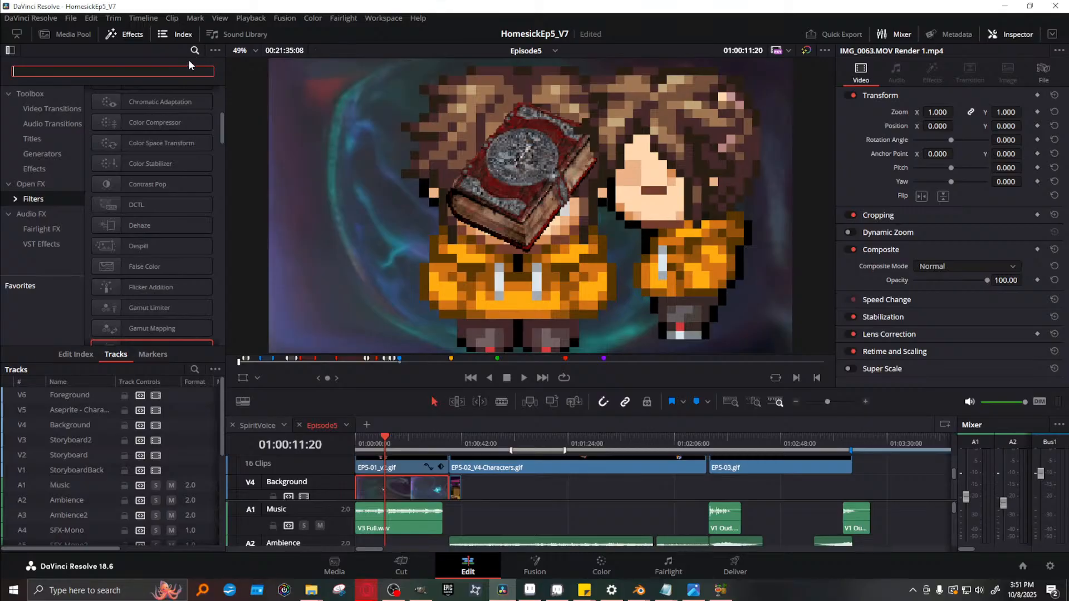
text(lens)
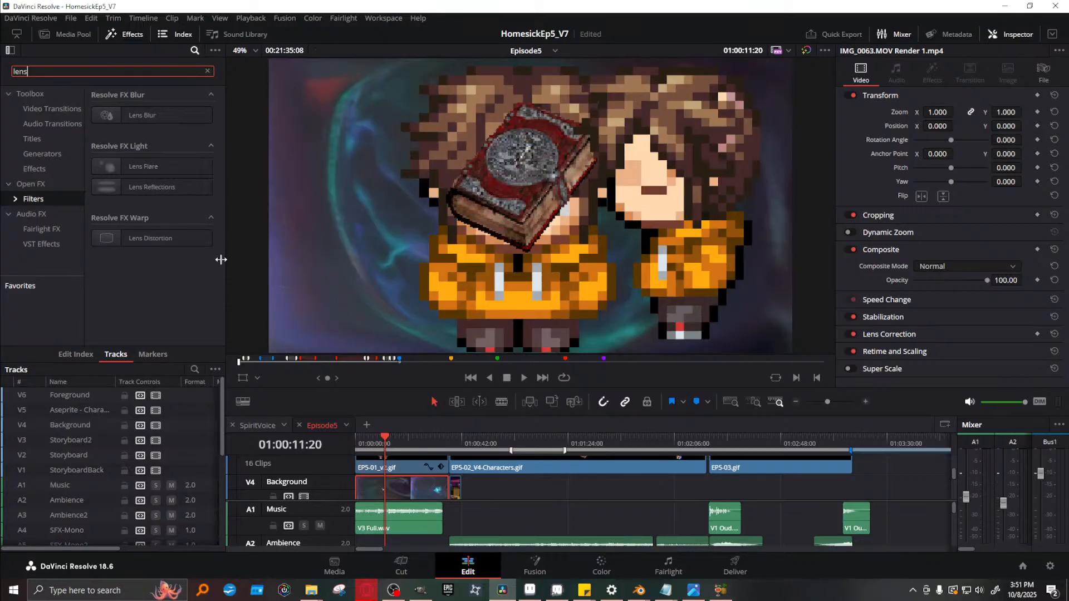
click(143, 168)
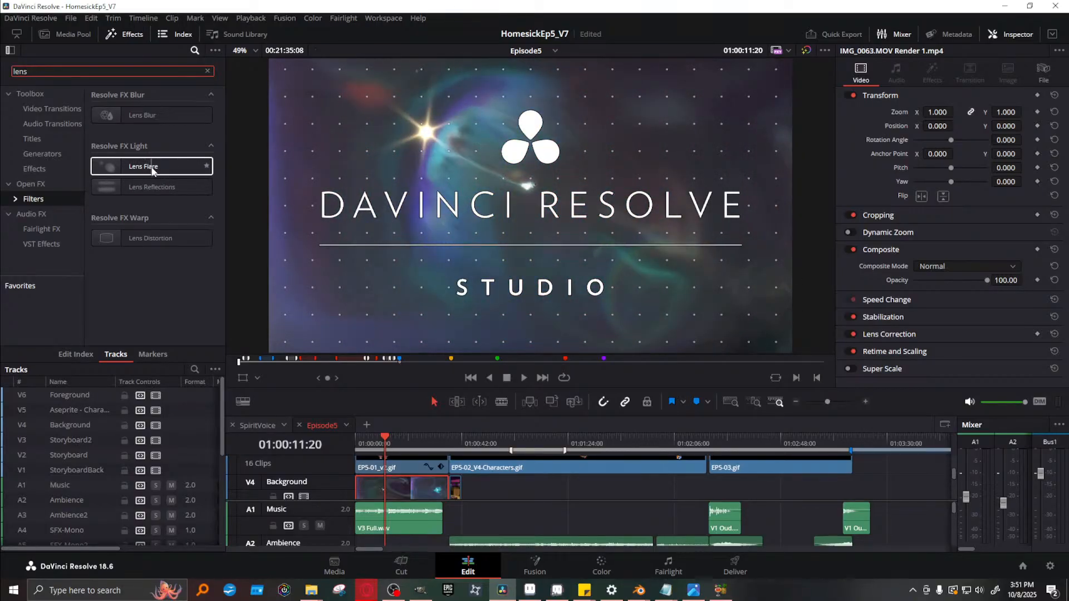
drag(152, 170, 407, 489)
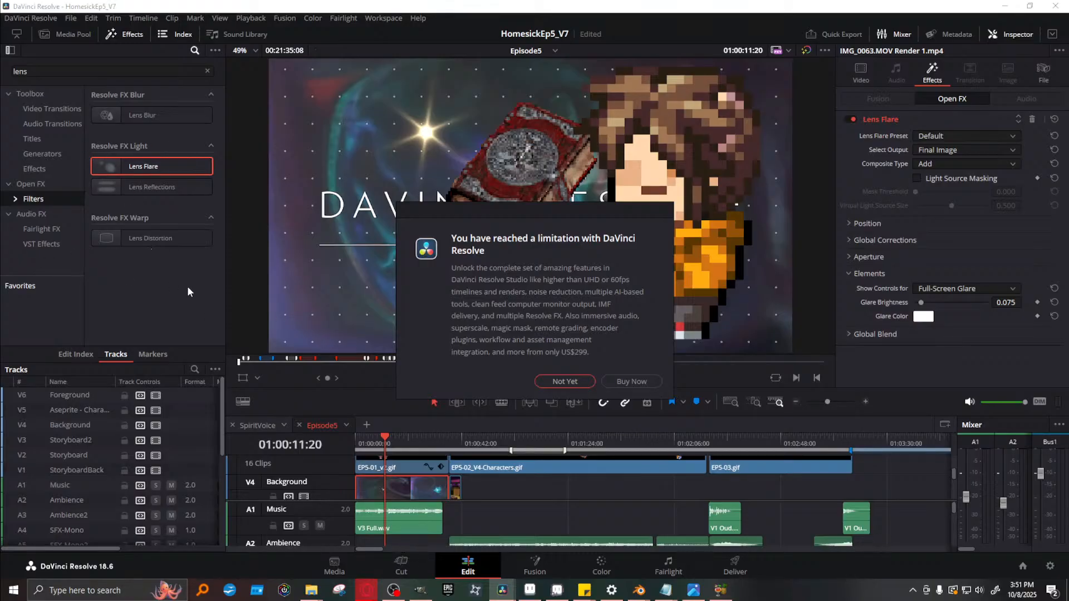
click(563, 383)
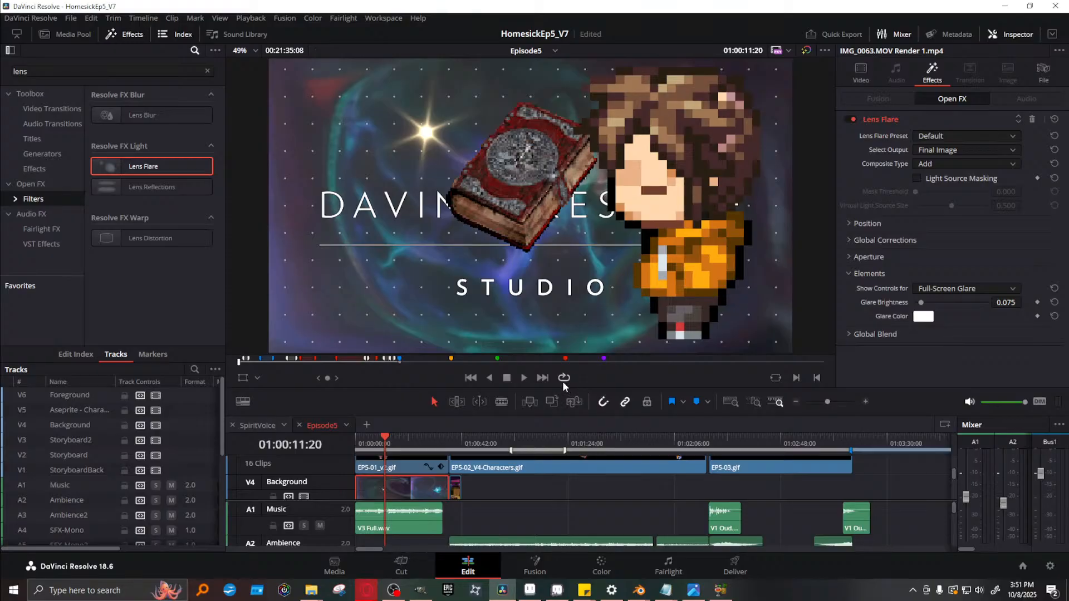
Disable Lens Flare on the rendered background clip, check the frame at 01:00:07:17, and delete the effect from the clip
drag(389, 436, 392, 432)
click(851, 120)
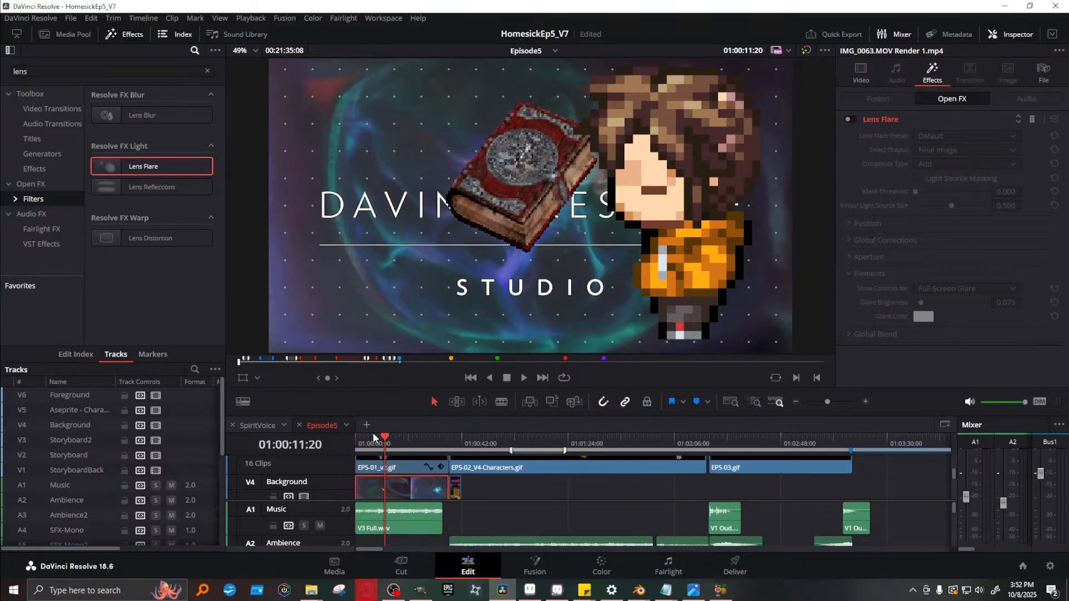
click(369, 441)
click(375, 440)
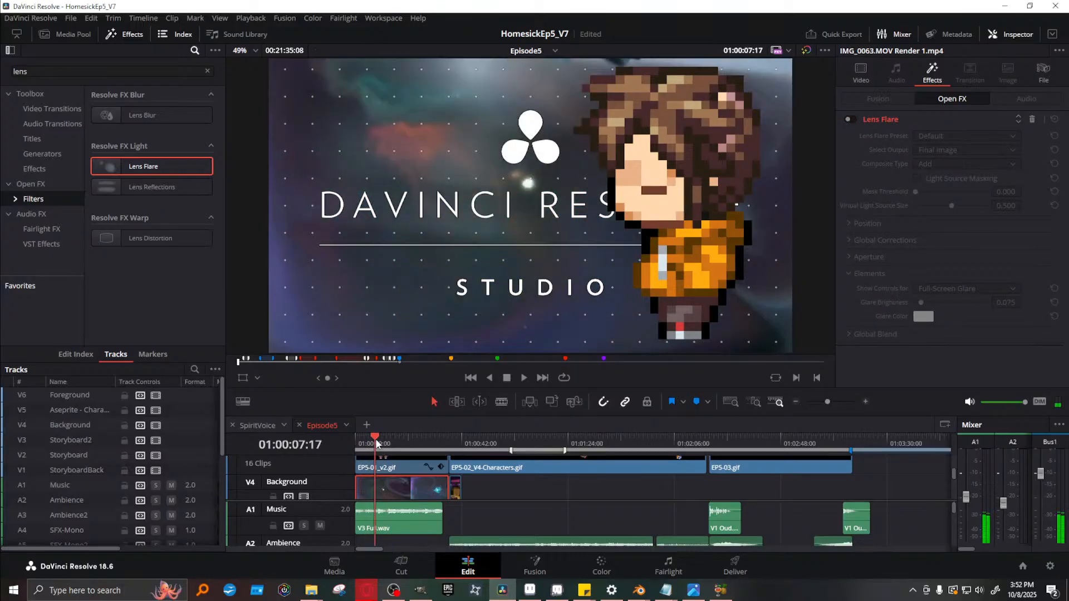
mouse_move(392, 445)
mouse_down()
mouse_move(416, 443)
mouse_move(375, 443)
mouse_up()
click(1032, 119)
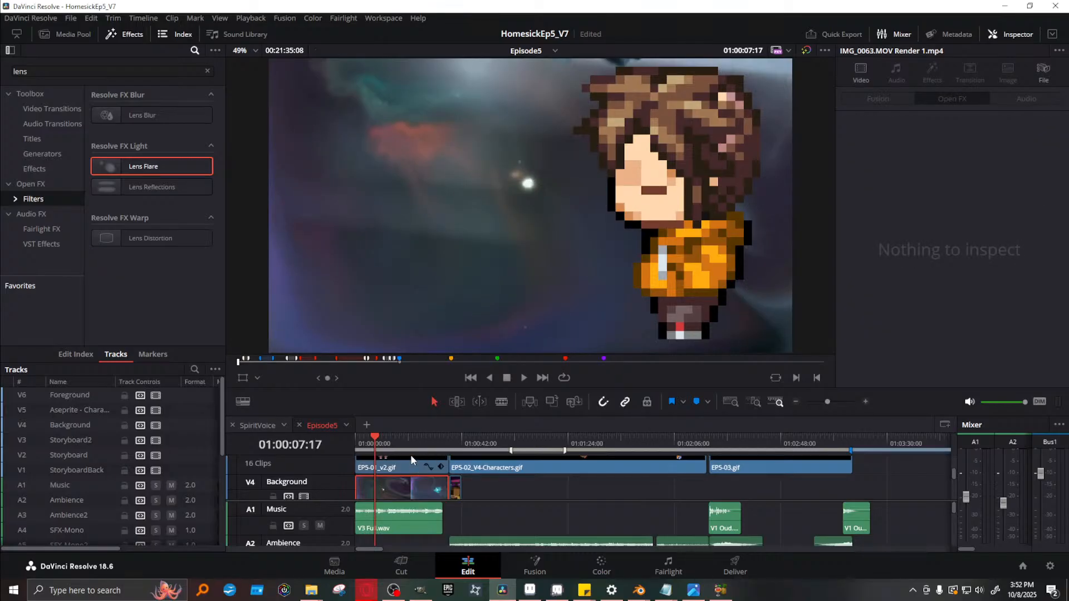
Check the background without the flare at 01:00:11:20, and minimize the browser to return to the Episode5 timeline
click(384, 437)
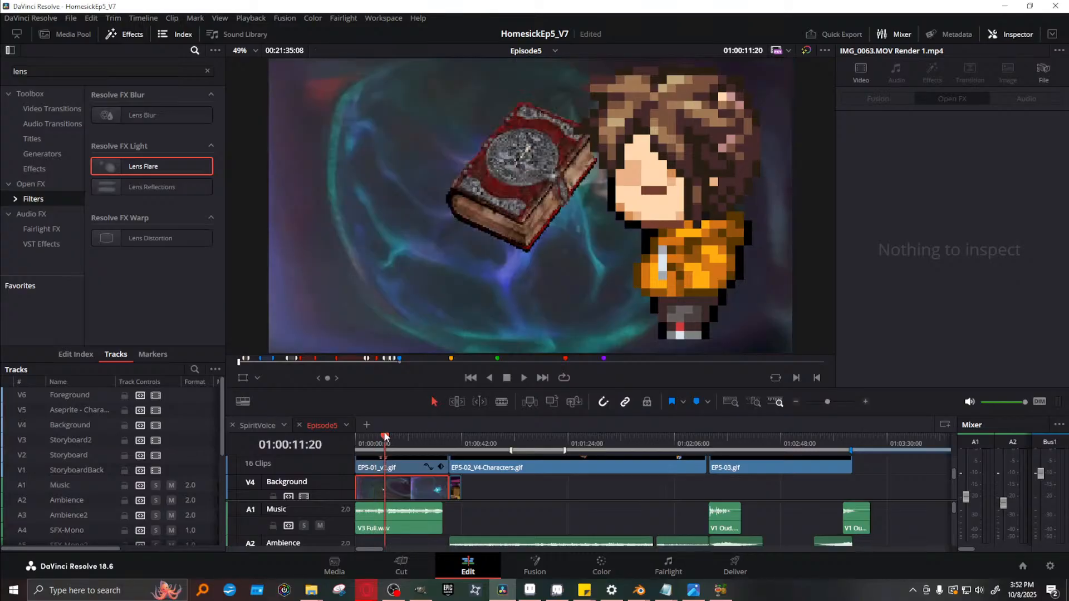
mouse_move(392, 430)
mouse_down()
mouse_move(423, 436)
mouse_move(376, 436)
mouse_move(386, 435)
mouse_up()
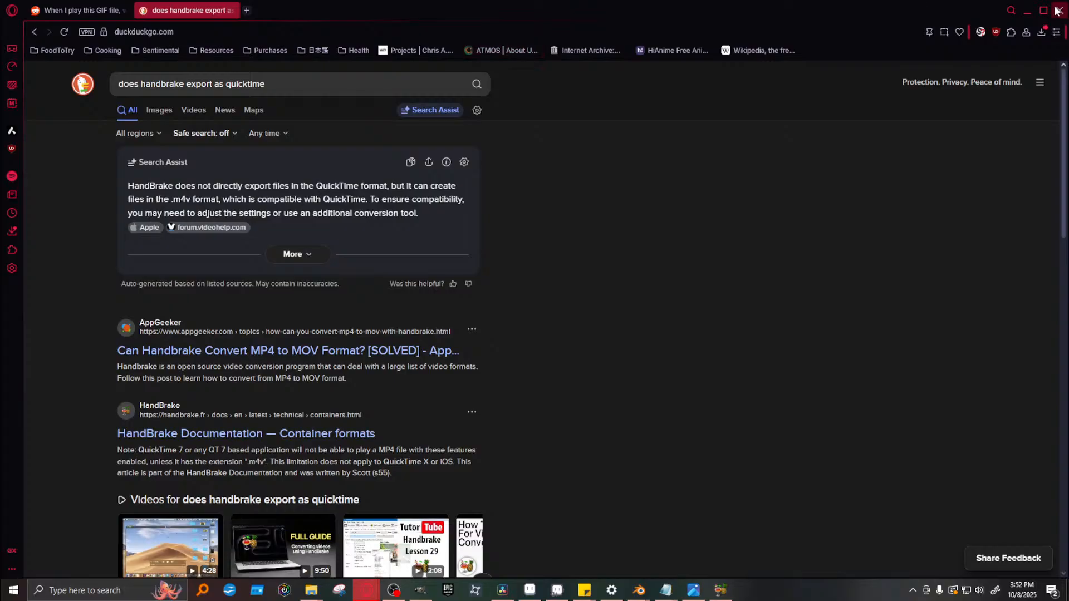
click(1027, 11)
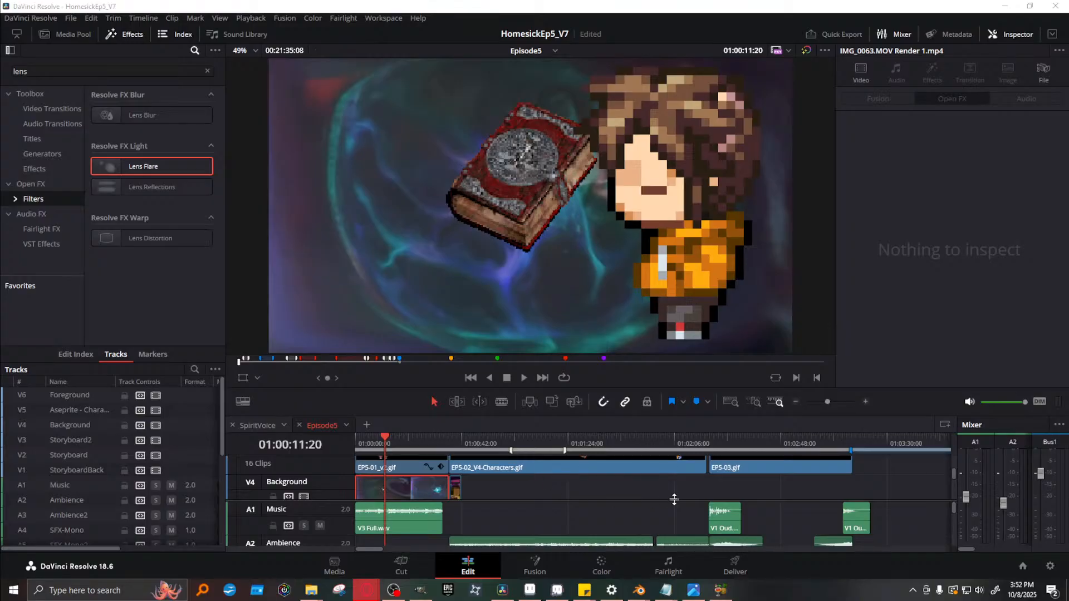
Move the playhead to the start of the arcade scene at 01:00:37:04 and give the timeline area more height
scroll(648, 496, down, 1)
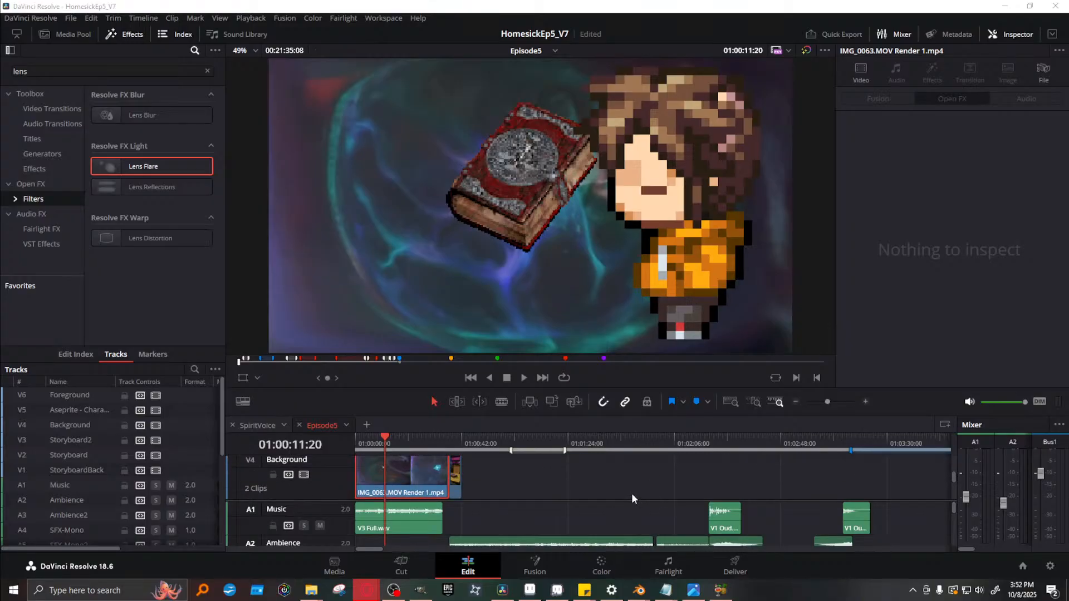
scroll(631, 493, up, 1)
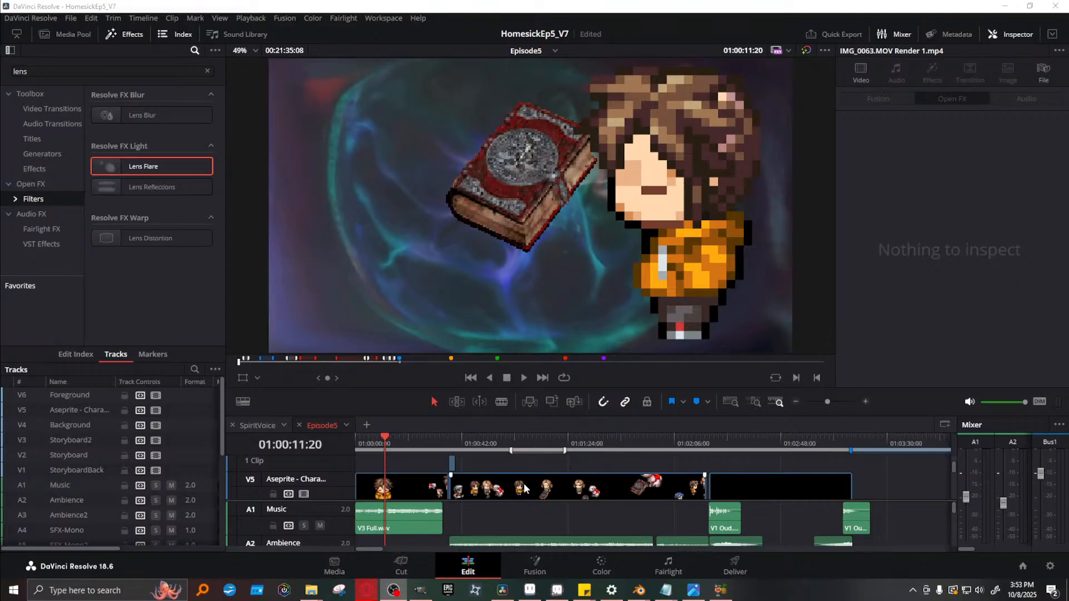
drag(465, 440, 449, 440)
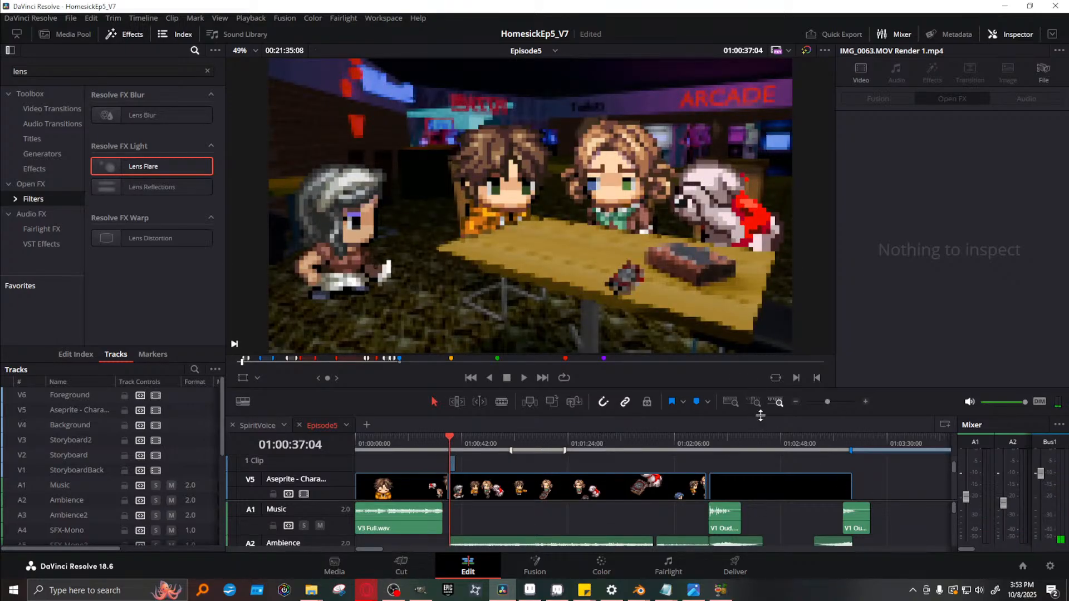
drag(760, 415, 760, 338)
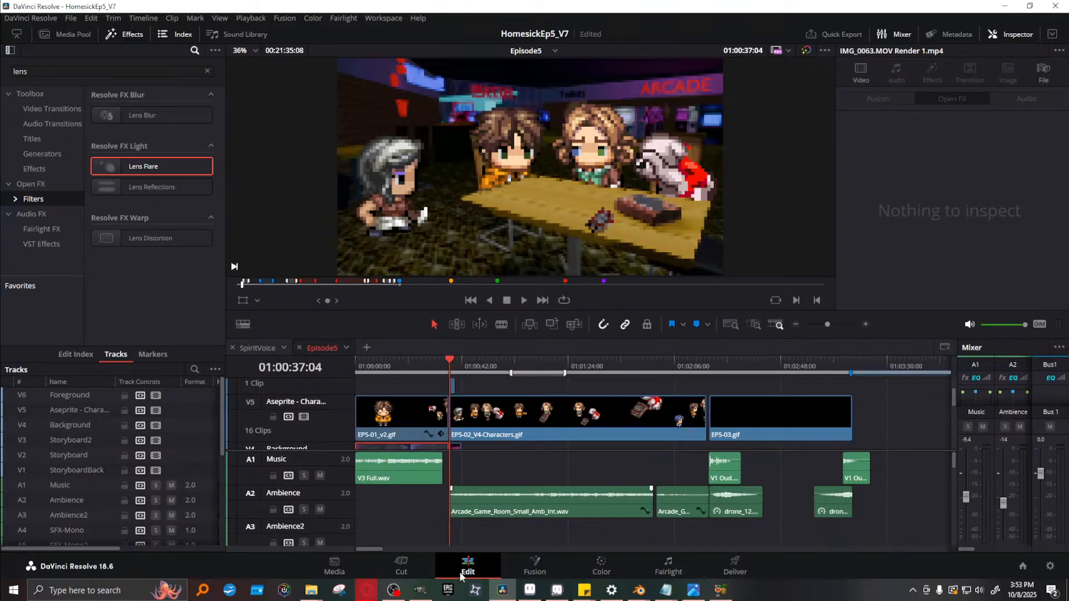
Change the duration of the Background_Pizza3.png clip on the Background track to the 15-second preset
scroll(491, 440, down, 2)
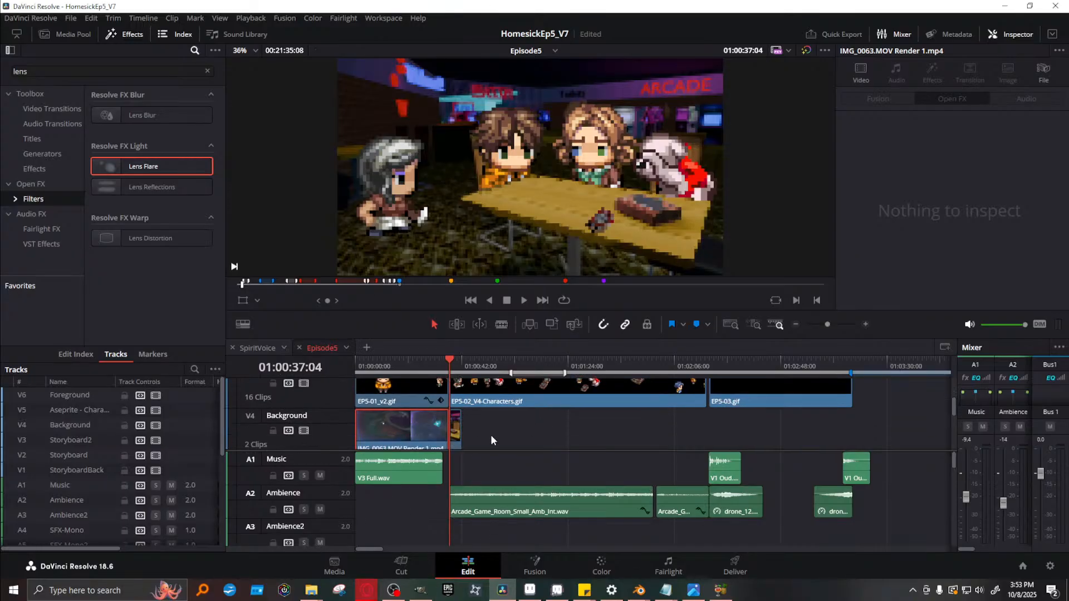
click(456, 429)
right_click(457, 429)
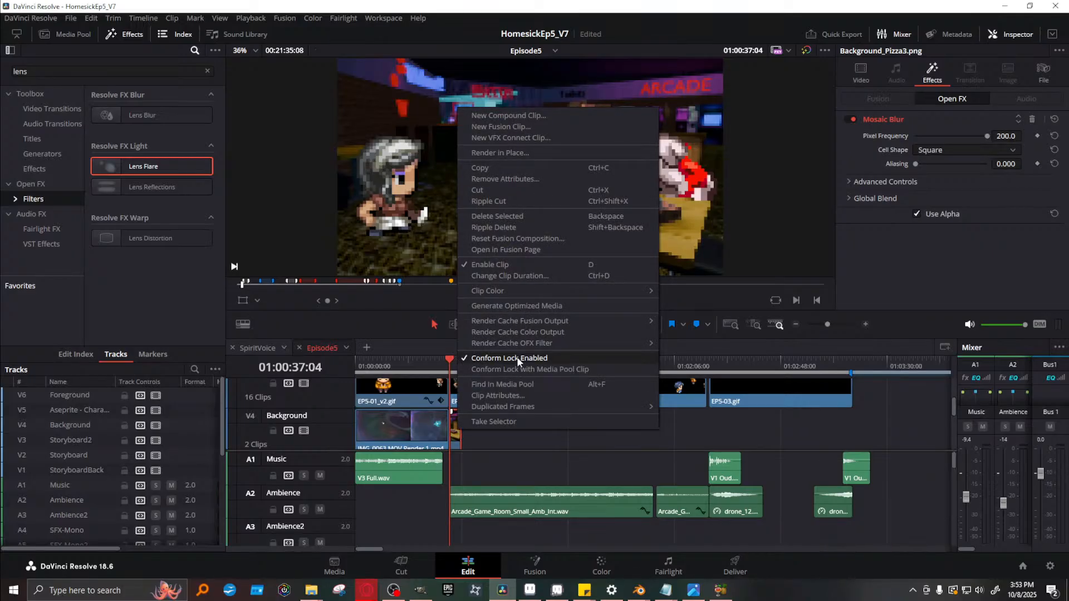
click(520, 277)
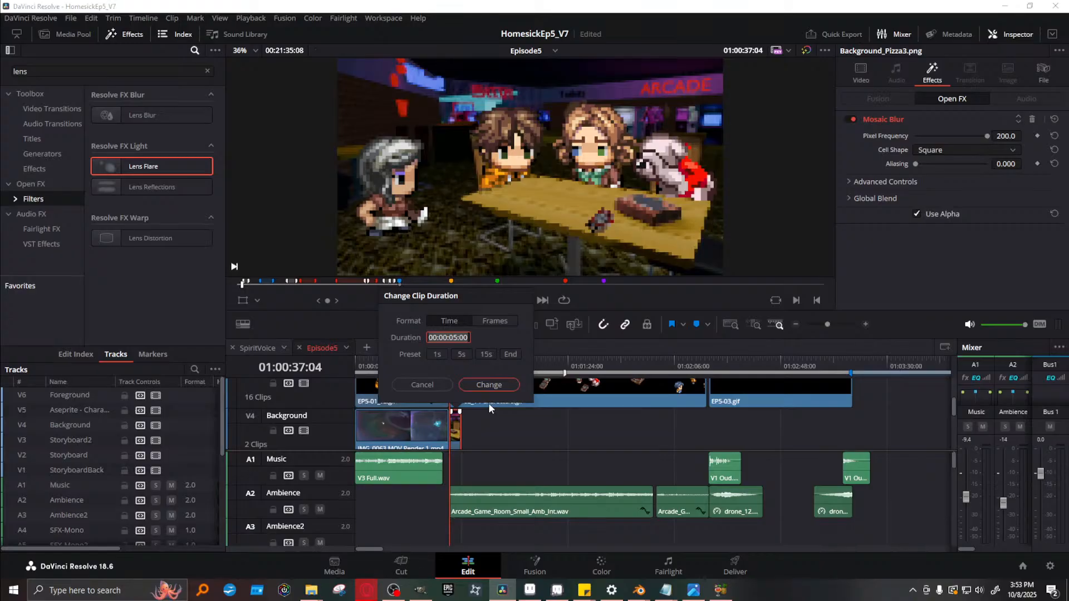
click(486, 354)
click(482, 382)
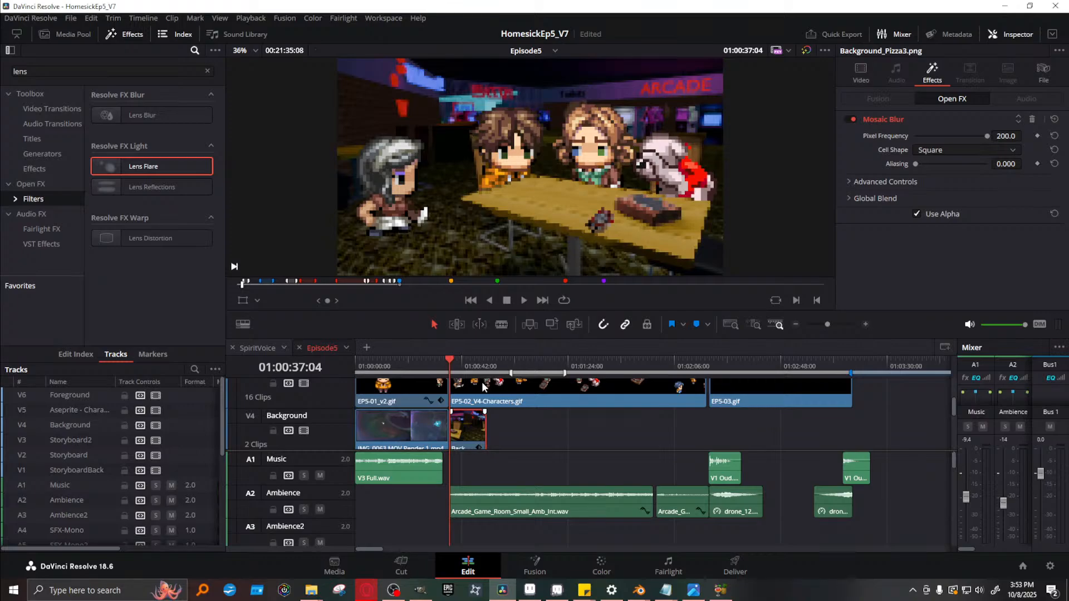
right_click(476, 419)
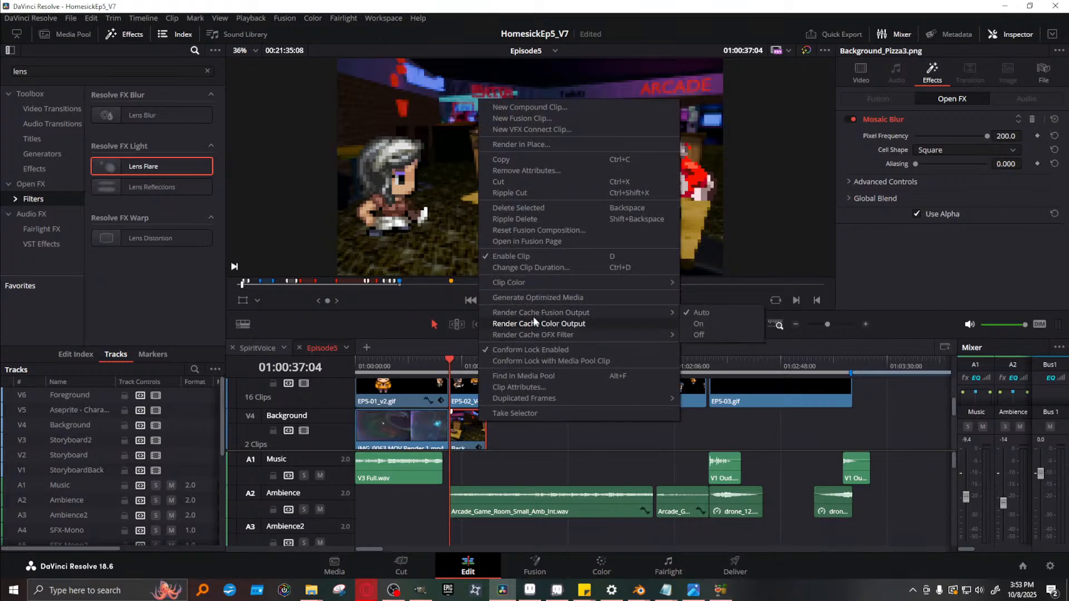
click(551, 267)
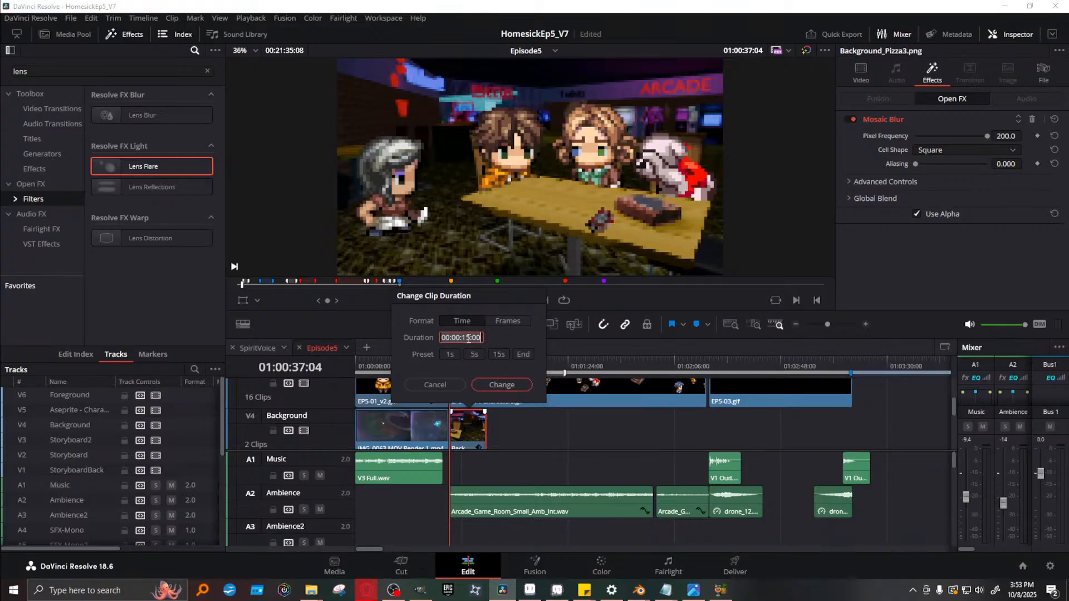
click(419, 386)
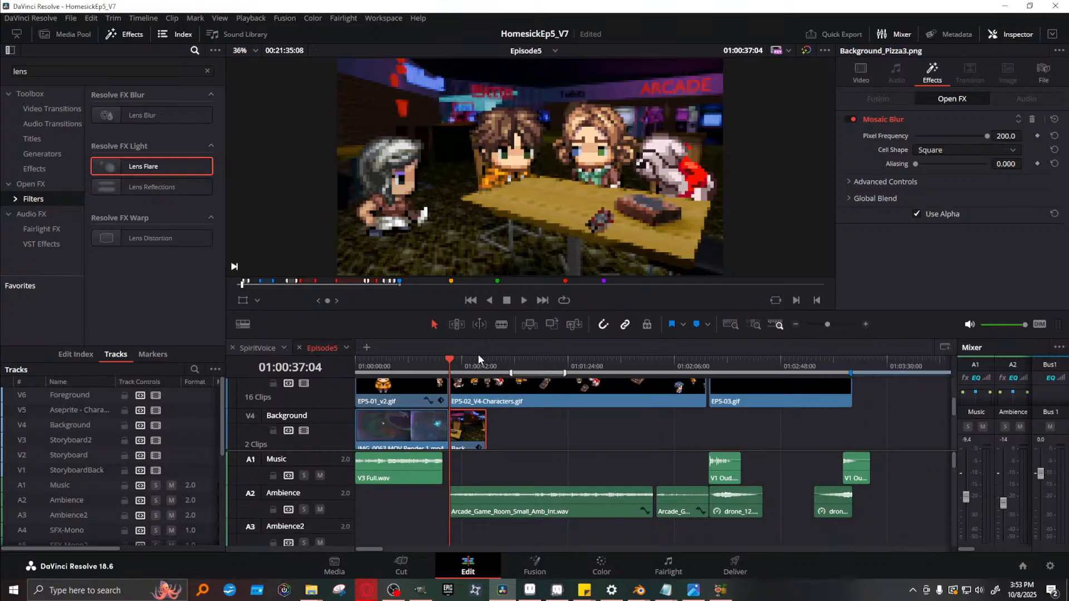
Undo the 15-second duration change and place a copy of the Background_Pizza3.png clip directly after the original on the Background track
mouse_move(478, 357)
mouse_down()
mouse_move(455, 362)
mouse_move(463, 368)
mouse_up()
key(ctrl+z)
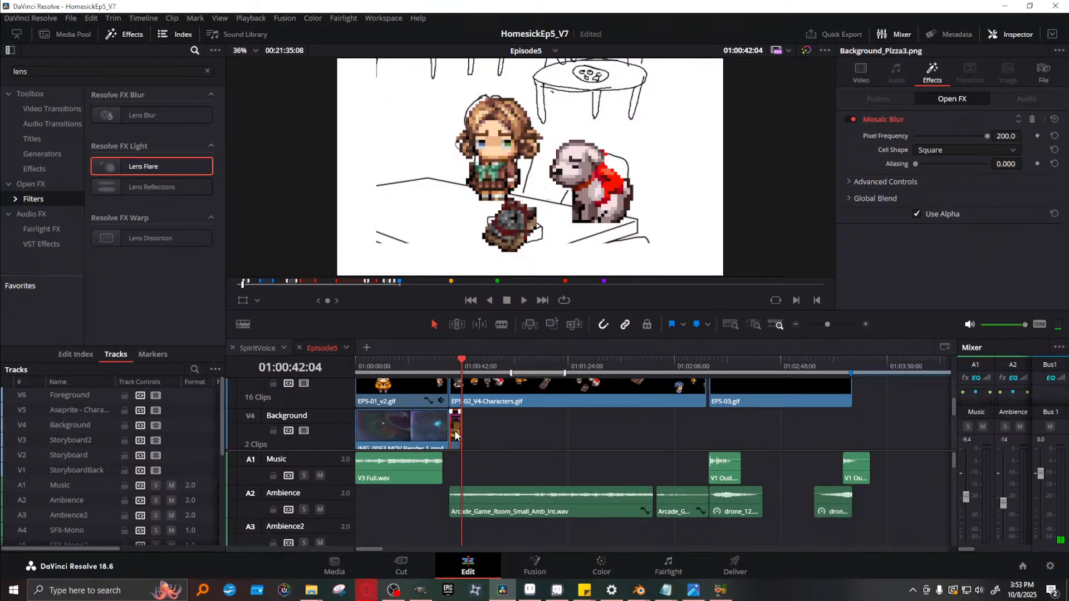
drag(455, 439, 475, 439)
scroll(484, 426, up, 1)
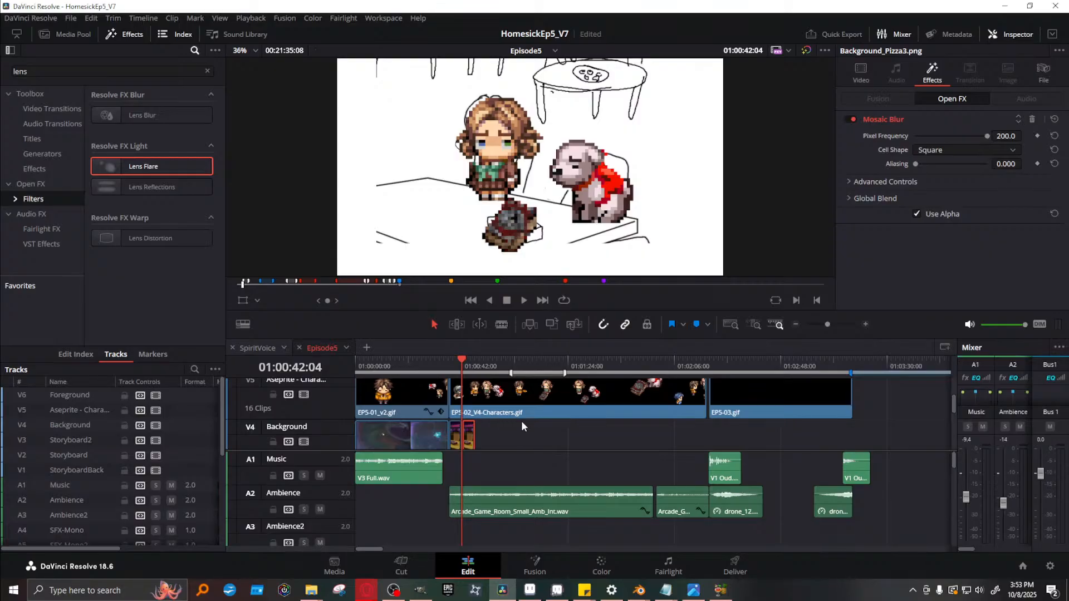
click(466, 366)
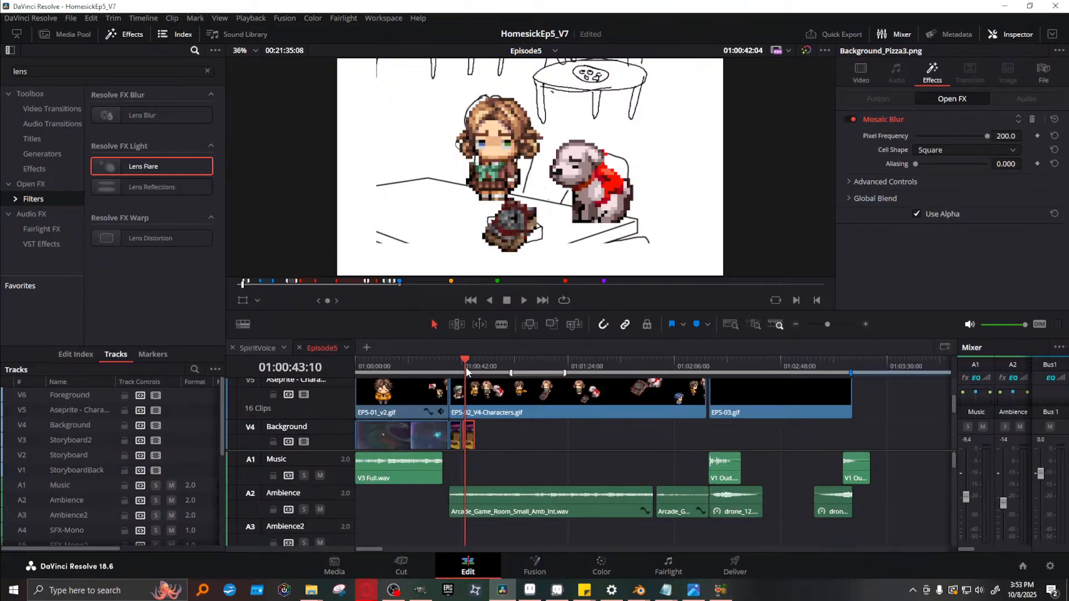
click(462, 367)
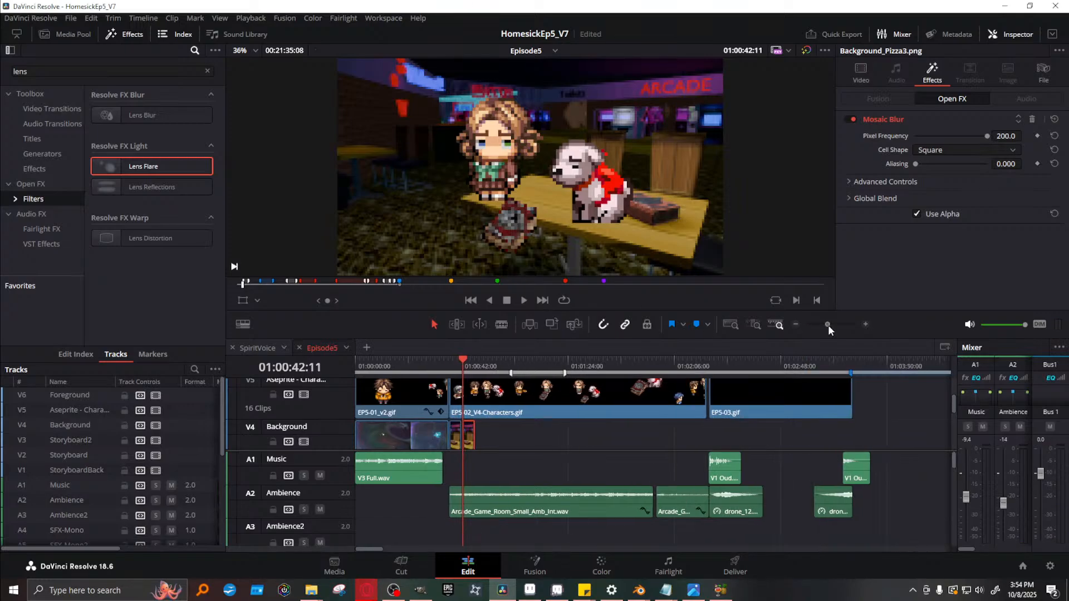
drag(827, 325, 839, 327)
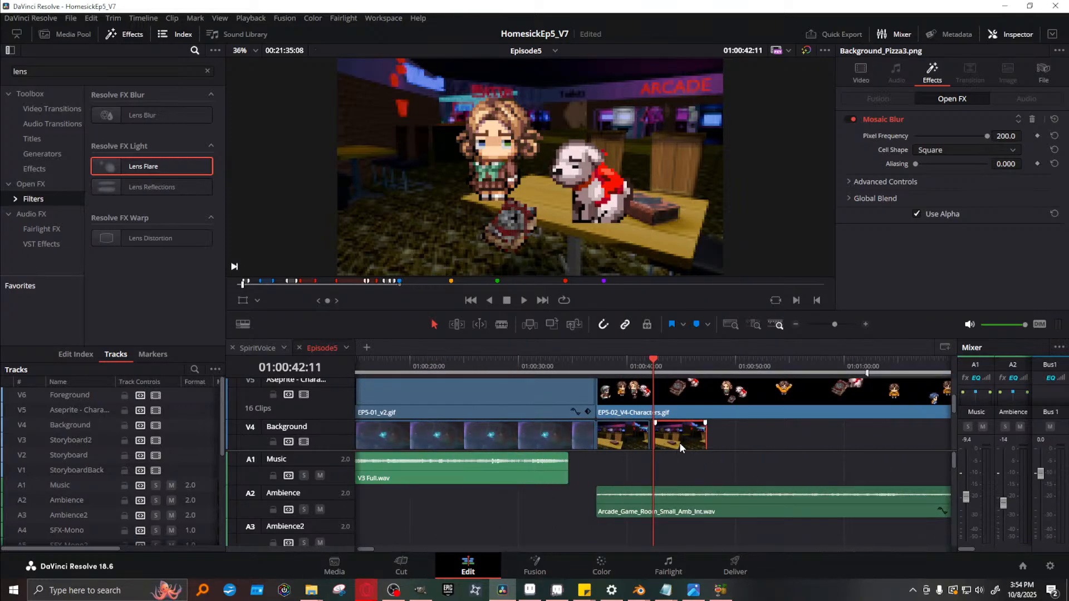
drag(680, 439, 677, 439)
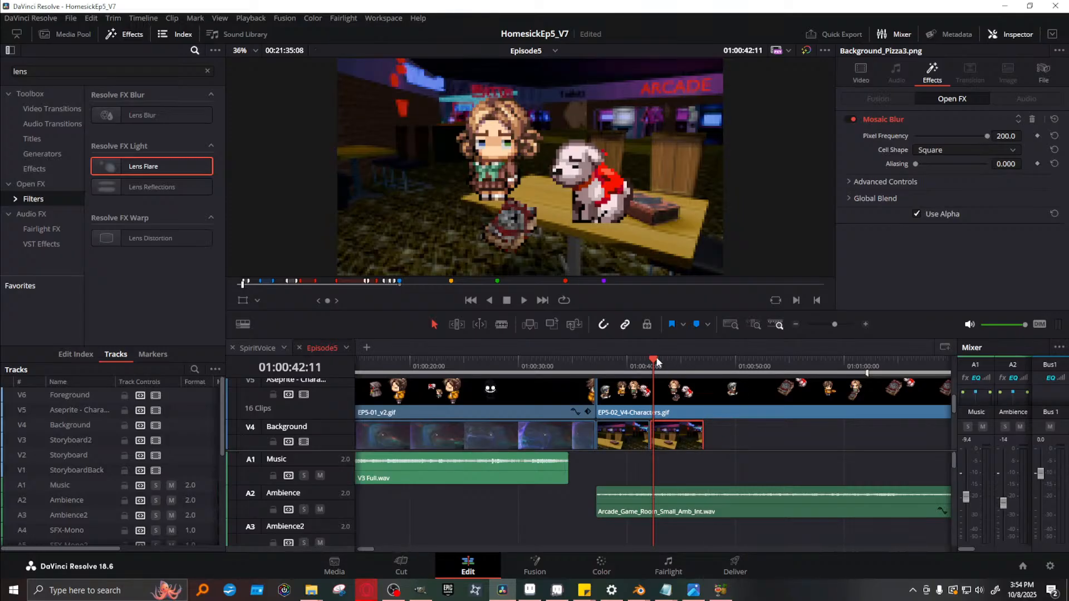
Try a Lens Flare on the second Background_Pizza3.png clip at 01:00:44:09 and delete the effect
drag(657, 362, 678, 361)
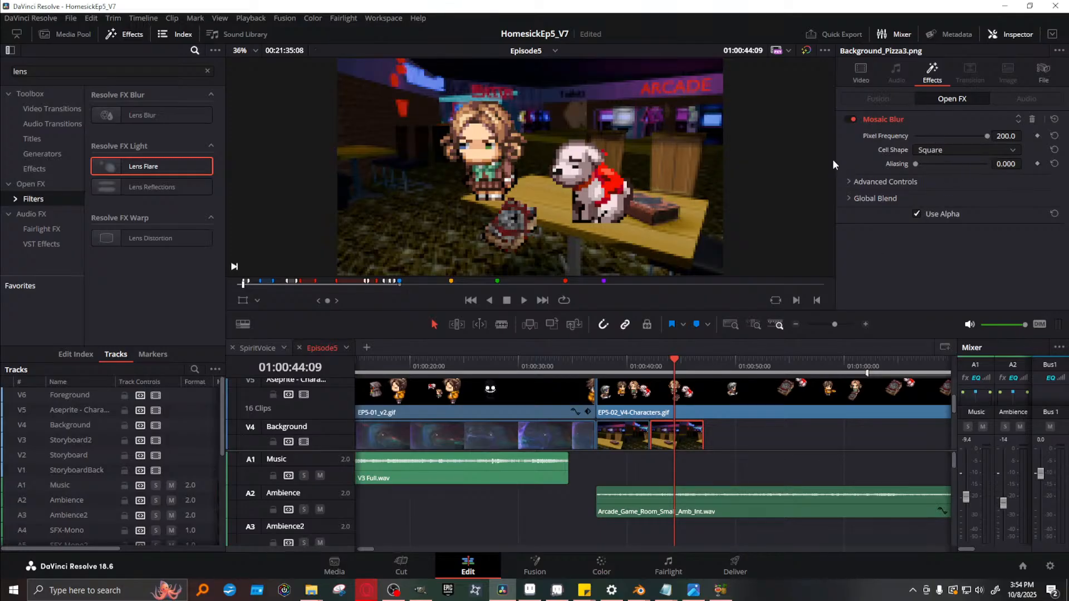
click(862, 69)
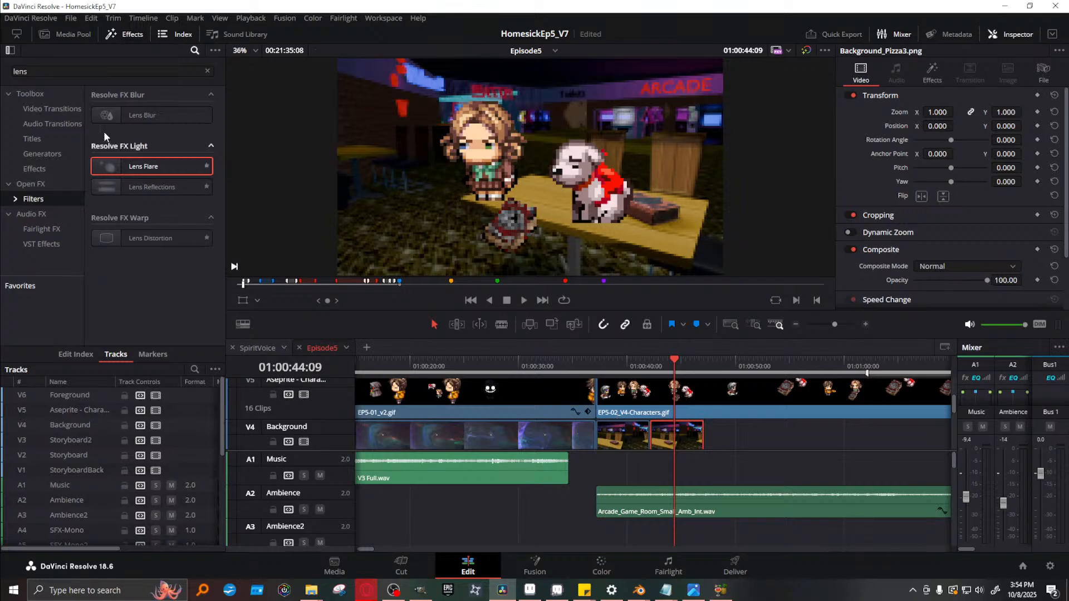
drag(139, 167, 681, 433)
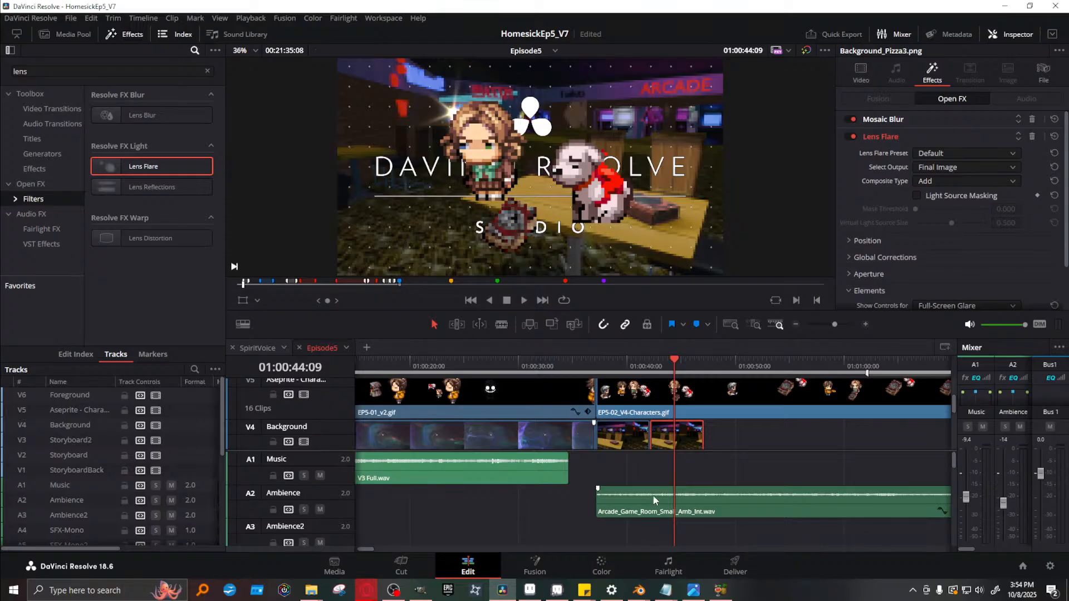
click(1032, 137)
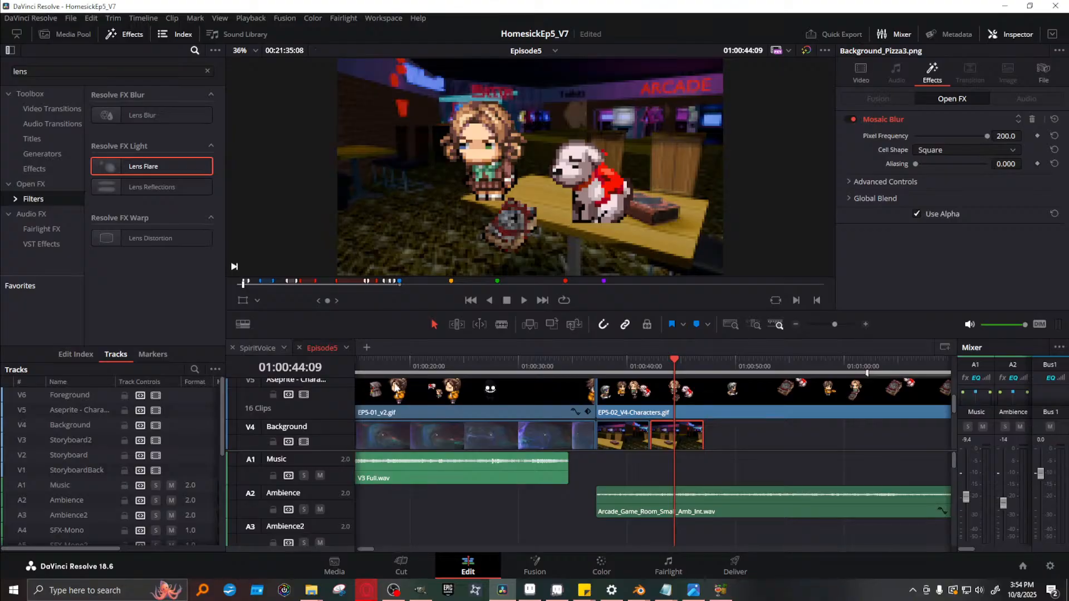
Compare the opening background with the arcade scene up to 01:00:44:09, and show the second pizza clip's transform settings
click(466, 360)
drag(466, 361, 549, 360)
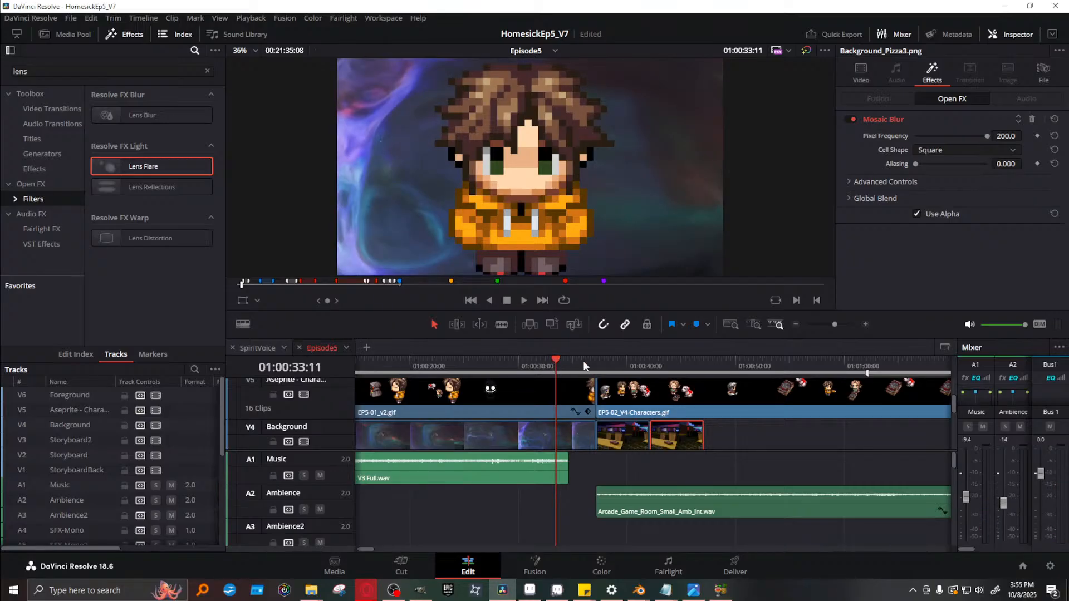
drag(584, 361, 622, 360)
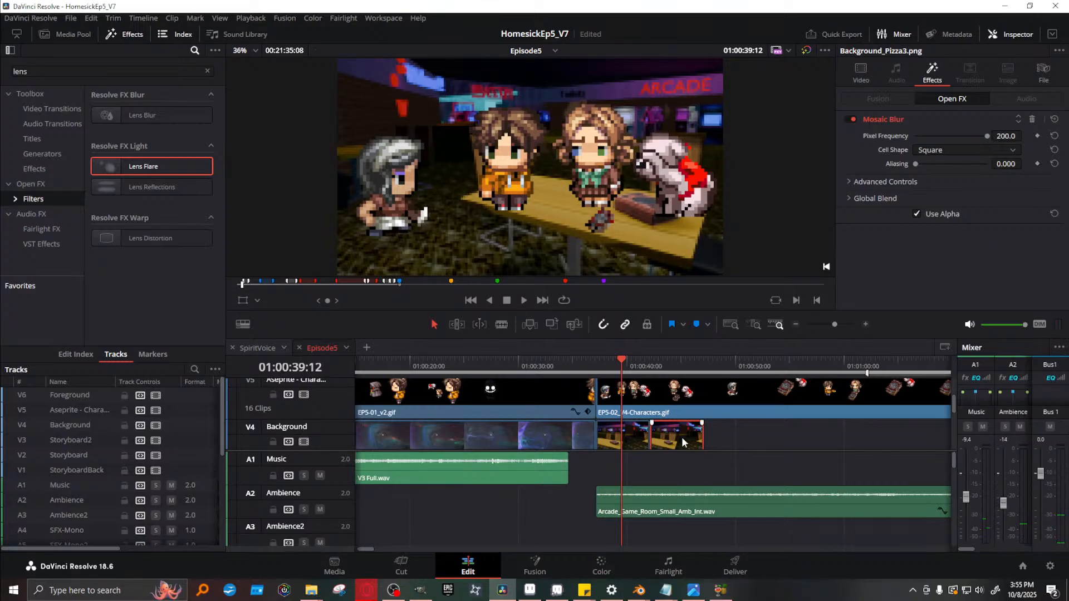
click(666, 362)
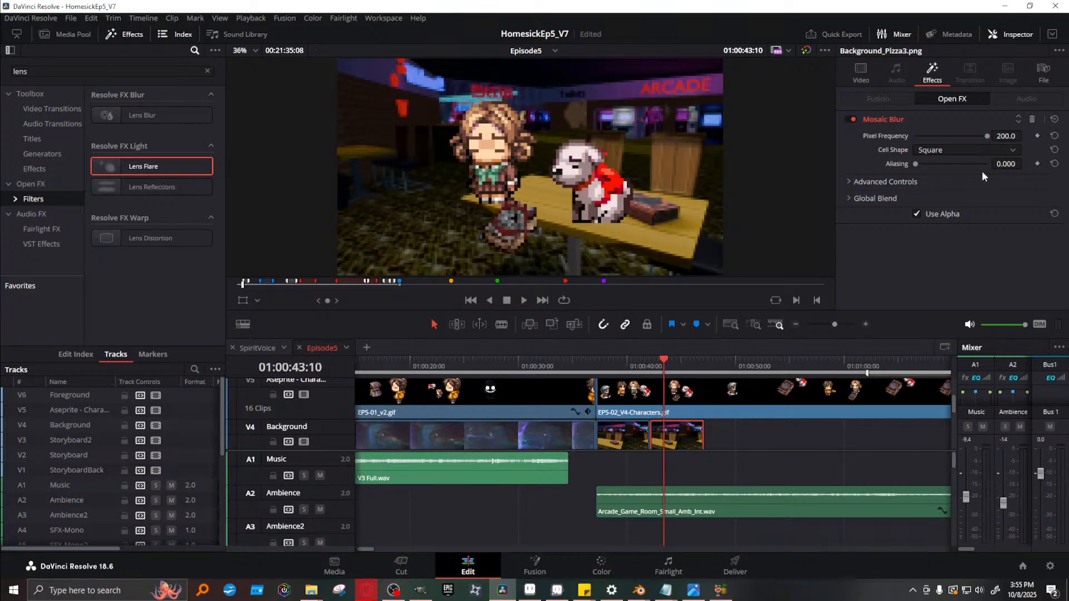
click(873, 75)
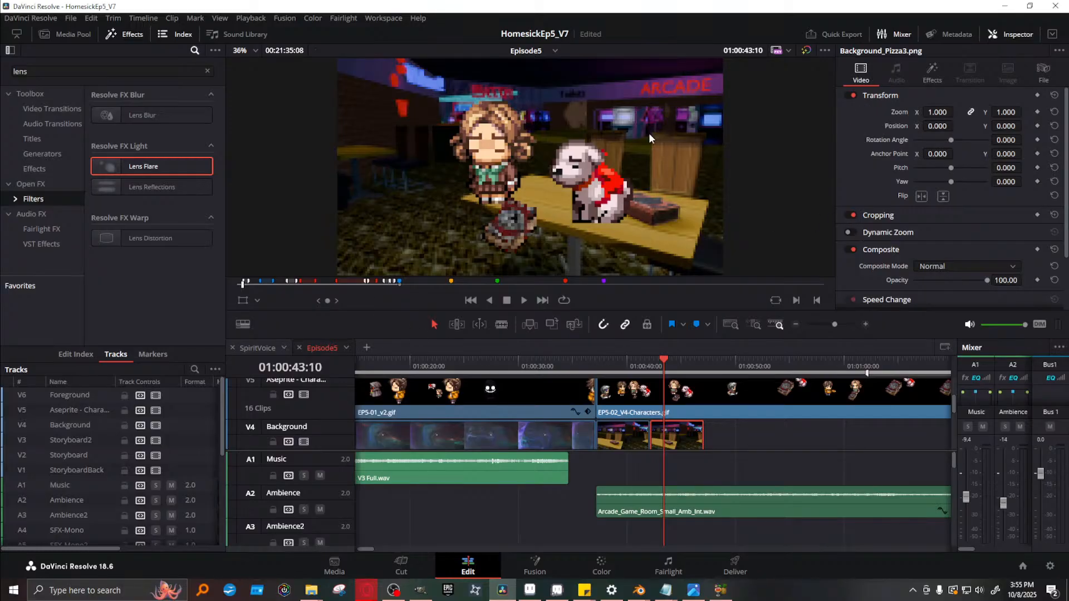
click(515, 362)
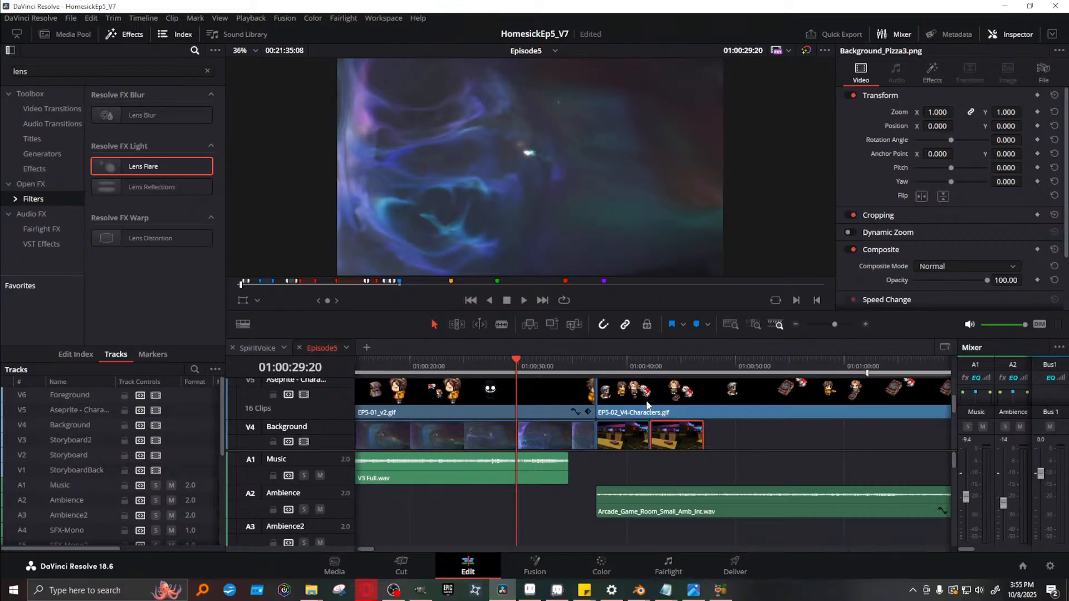
click(675, 363)
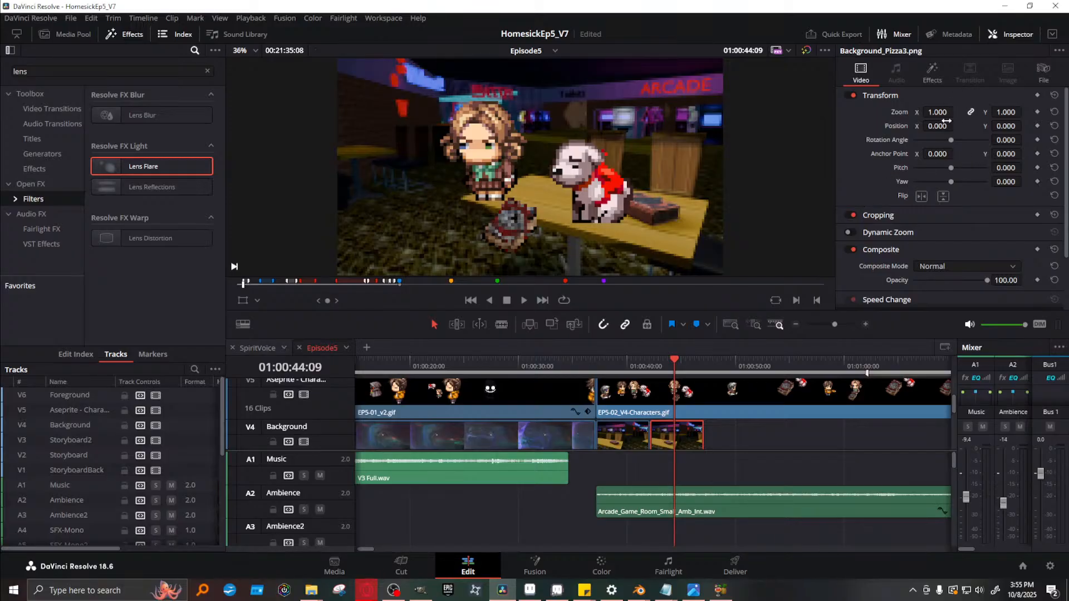
Set the second Background_Pizza3.png clip's zoom to 1.370 and its position to X -653, Y -7
mouse_move(945, 121)
mouse_down()
mouse_move(957, 110)
mouse_move(949, 126)
mouse_move(961, 126)
mouse_up()
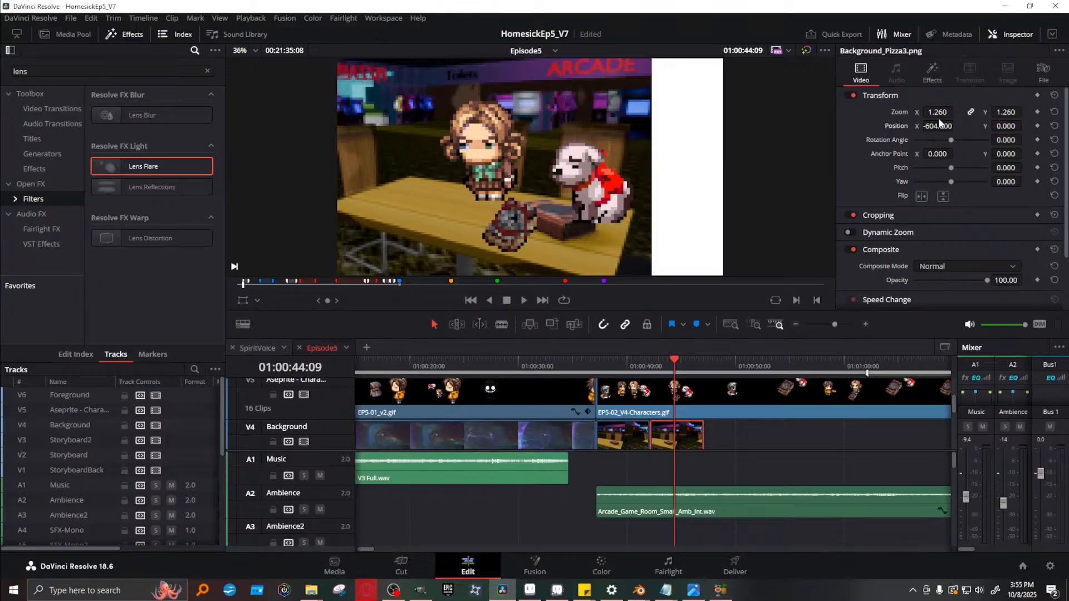
drag(957, 111, 910, 132)
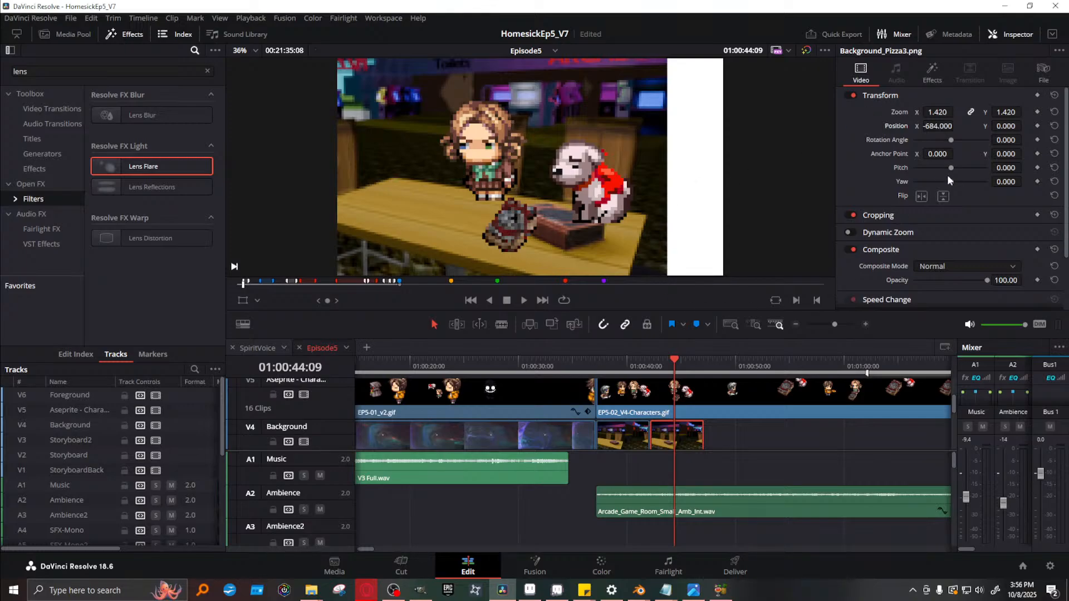
drag(1007, 123, 1024, 126)
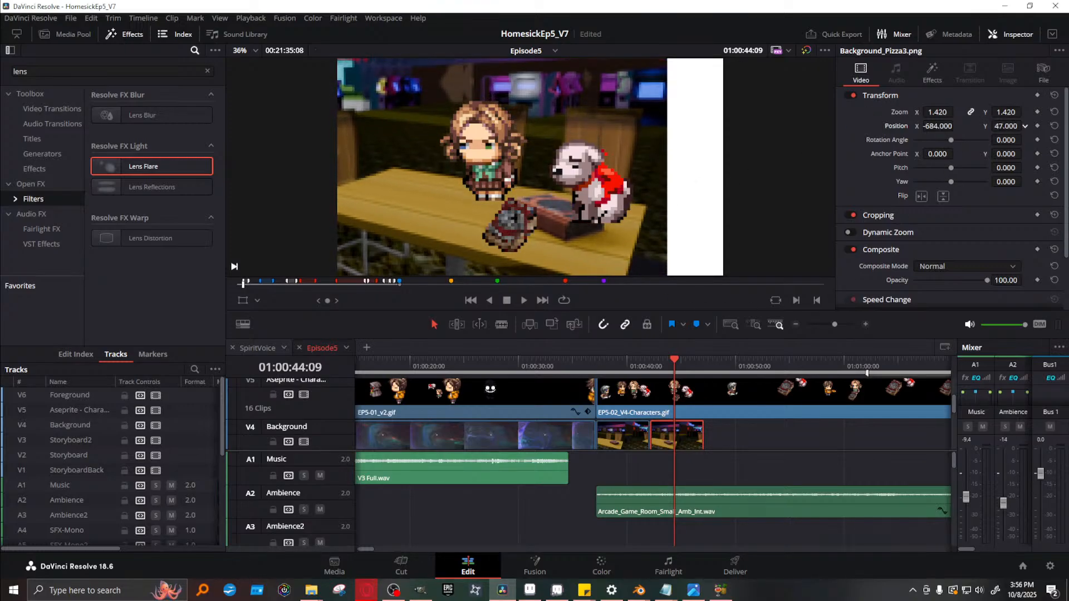
drag(936, 113, 964, 126)
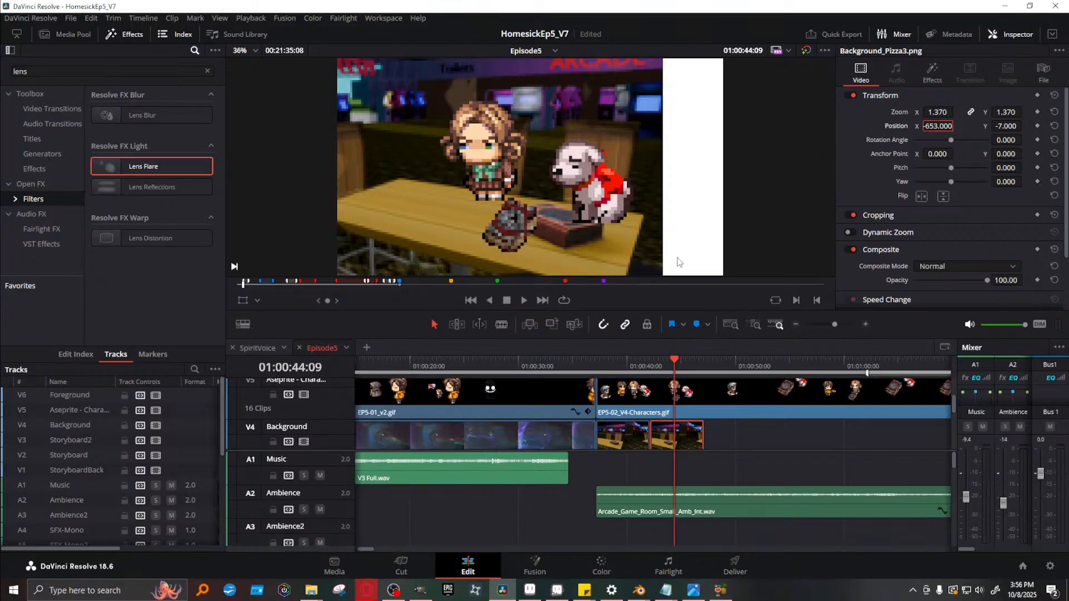
Check the pizza restaurant image in Blender's render window and return to DaVinci Resolve
mouse_move(636, 595)
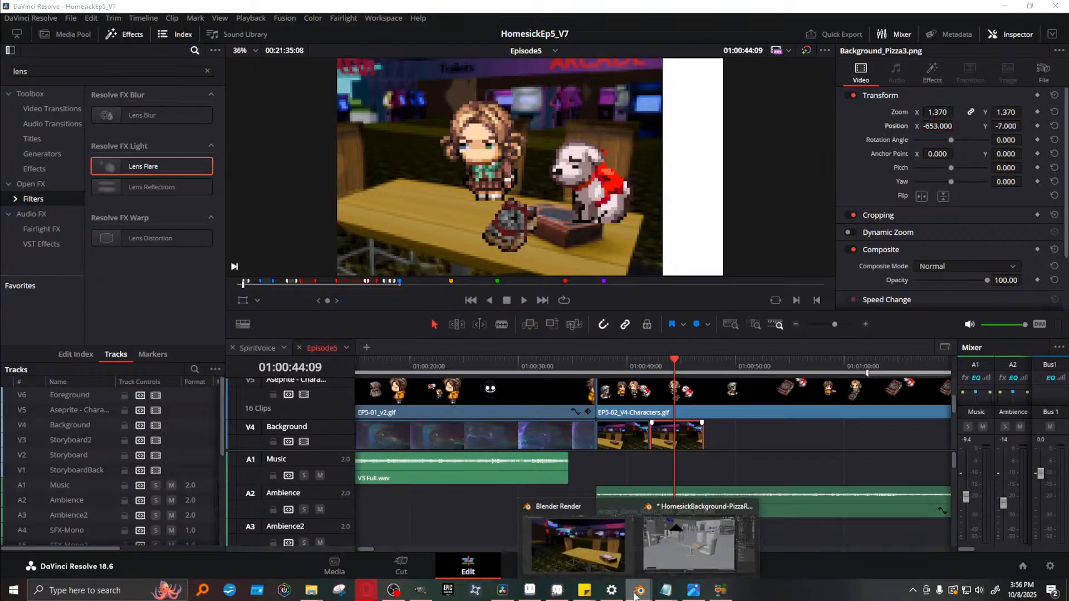
click(577, 543)
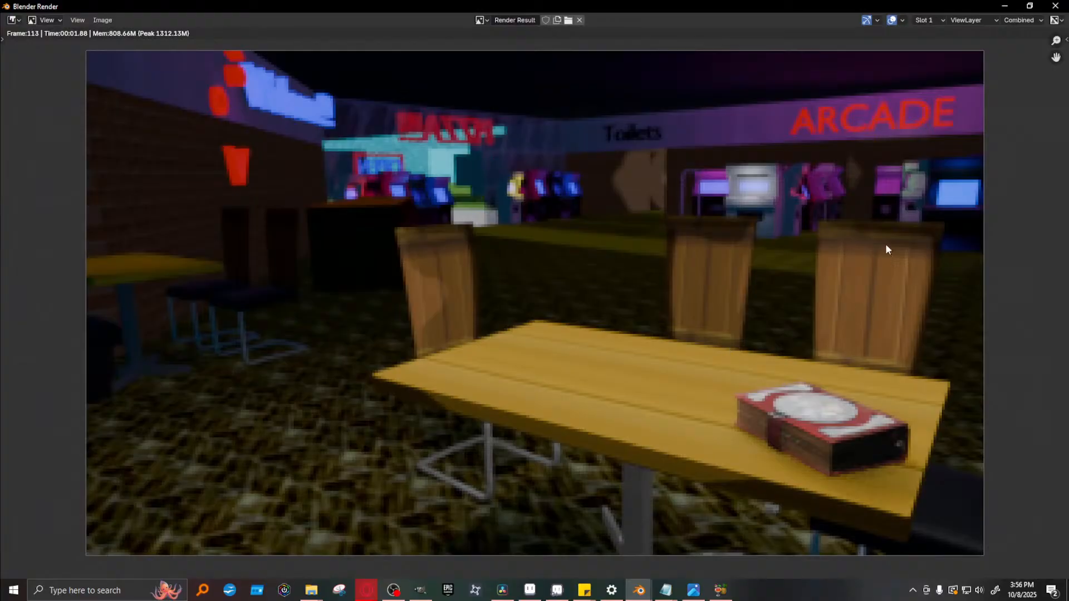
click(1005, 6)
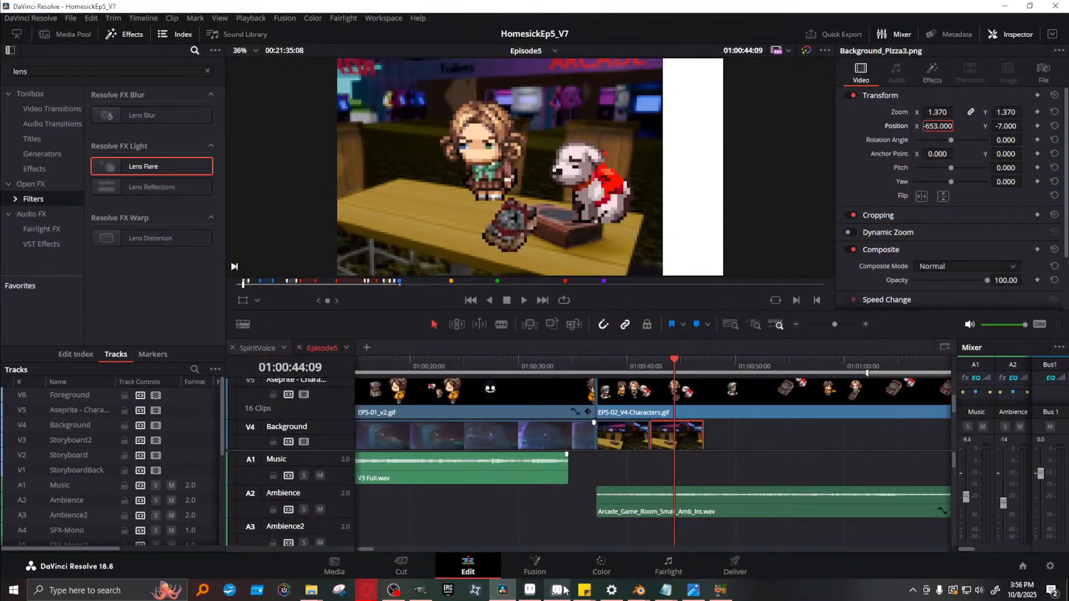
Switch to the pizza restaurant scene in Blender, select Camera.001 and examine its placement around the table
click(640, 590)
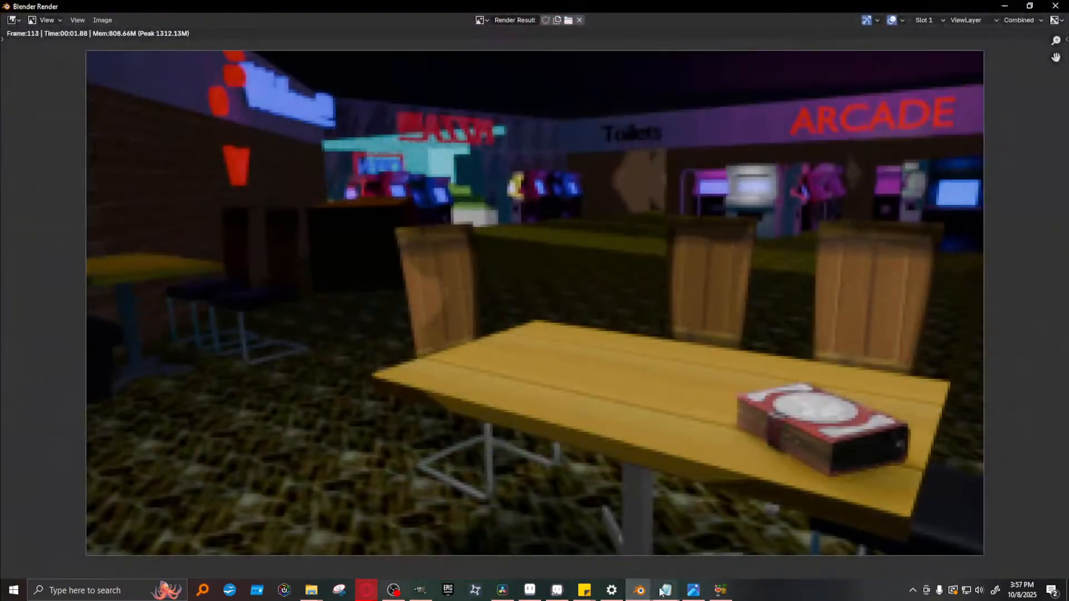
click(690, 539)
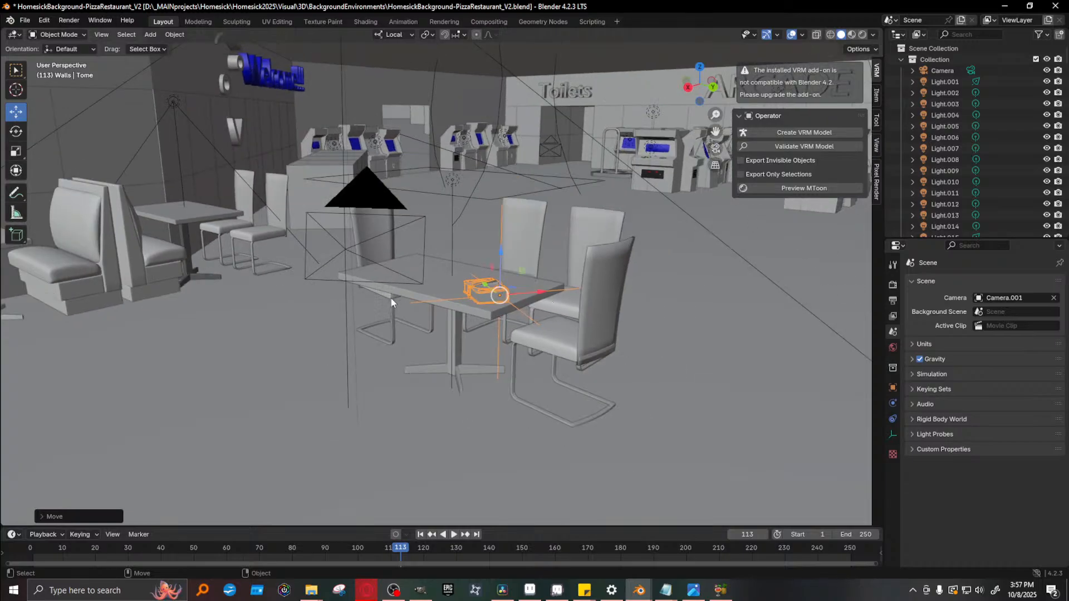
scroll(392, 303, up, 4)
click(403, 243)
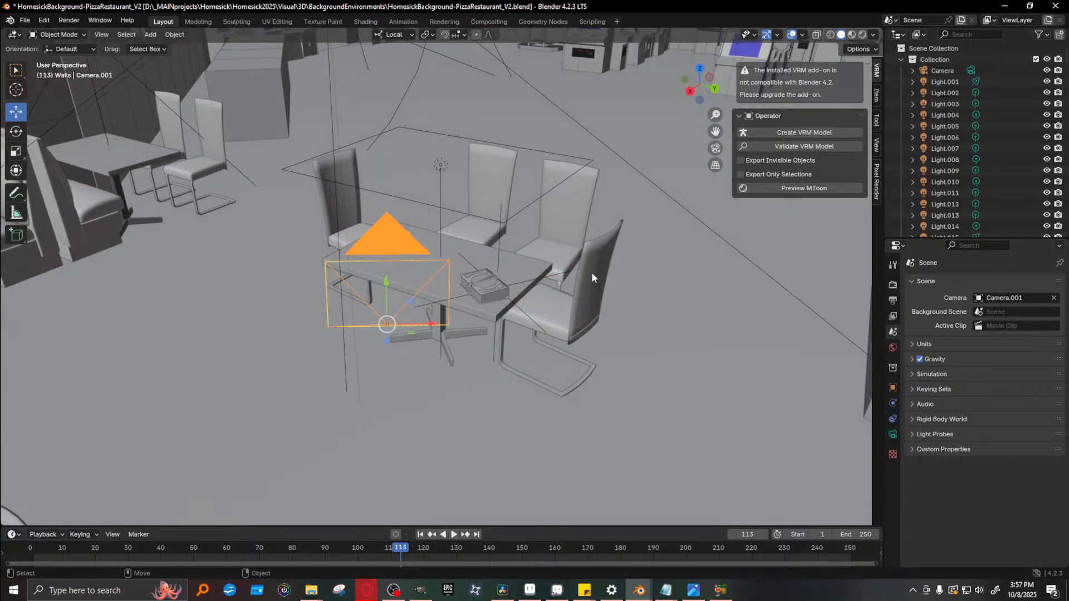
drag(507, 202, 512, 295)
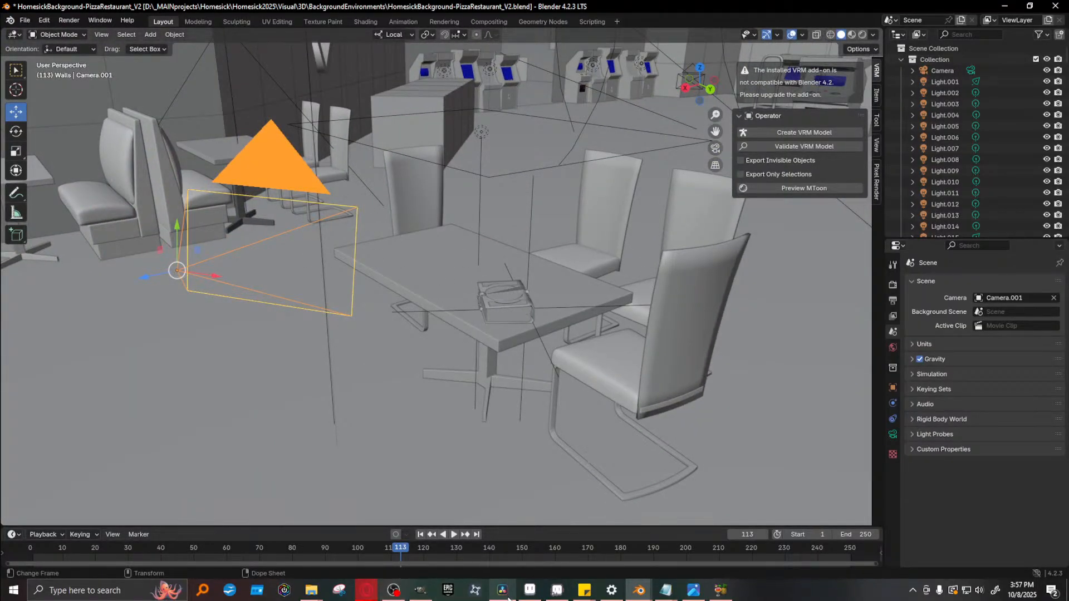
Switch back to DaVinci Resolve, review the opening background up to 01:00:28:10, and save the project
click(516, 576)
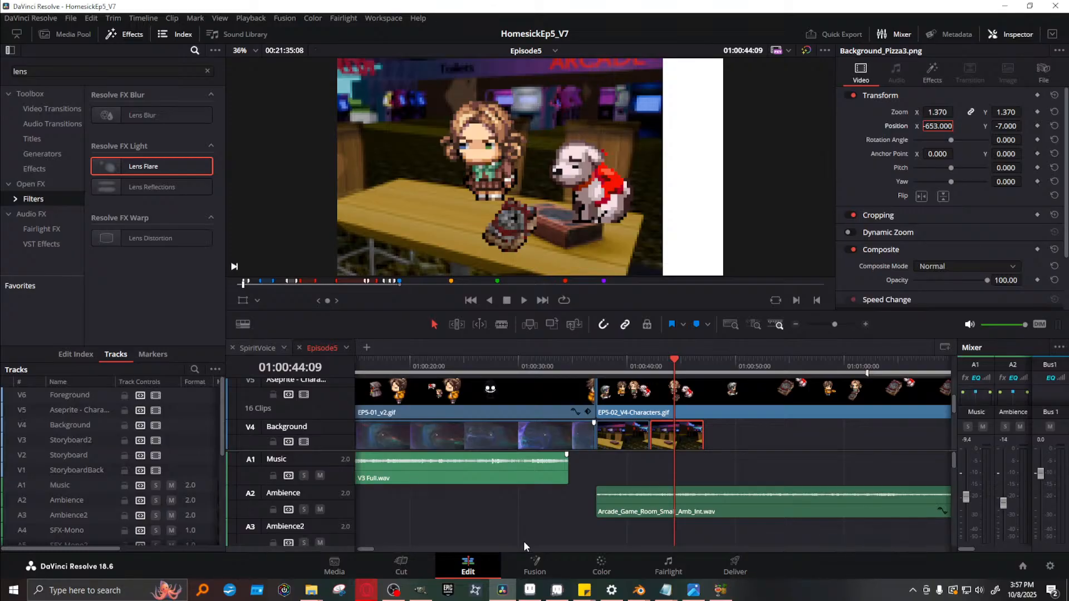
click(459, 357)
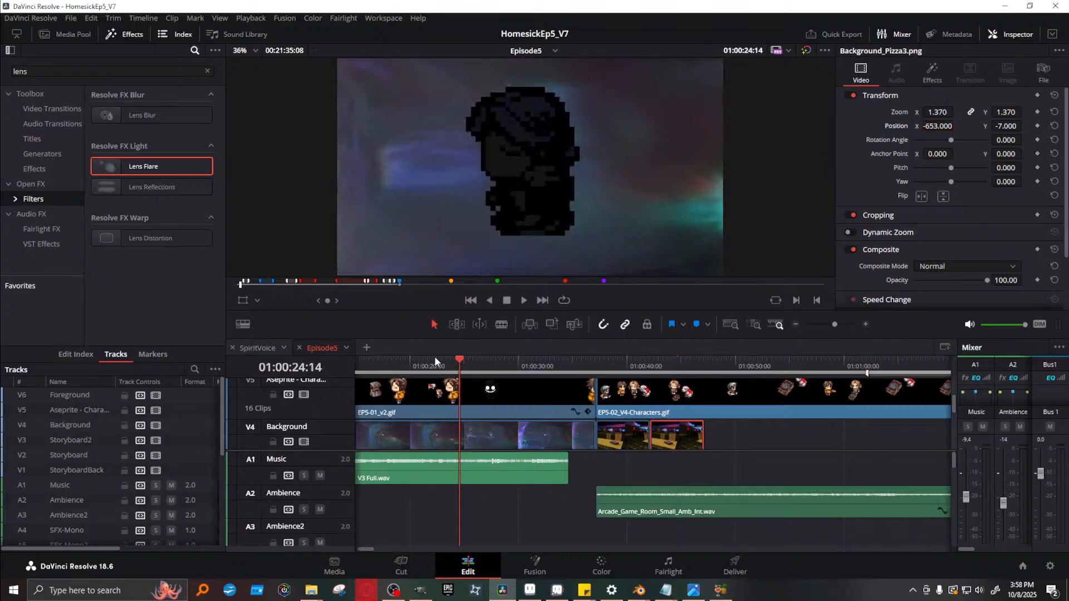
drag(434, 356, 388, 349)
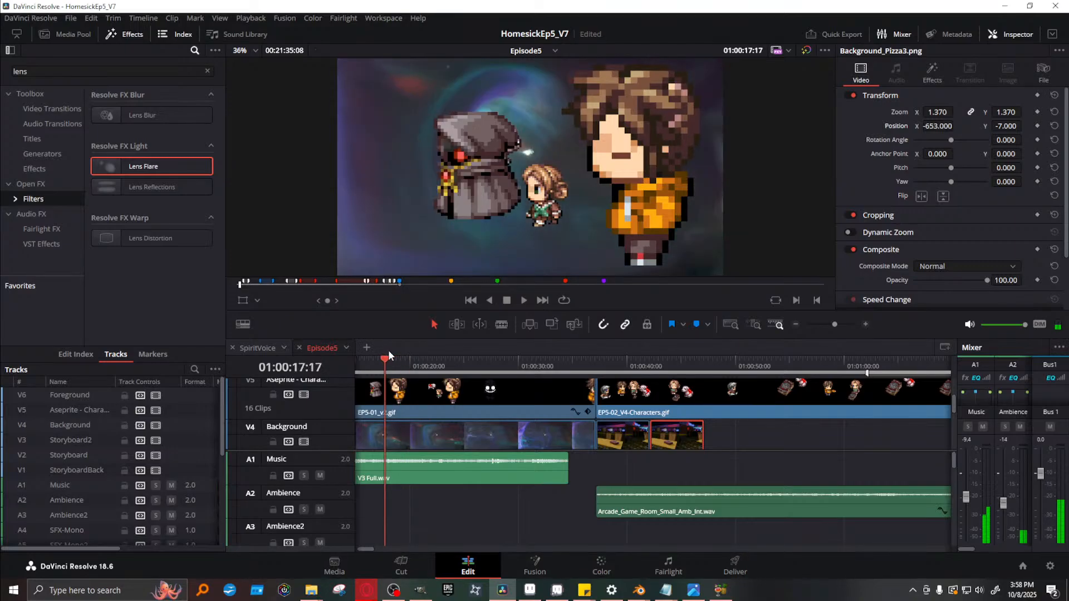
drag(363, 549, 359, 549)
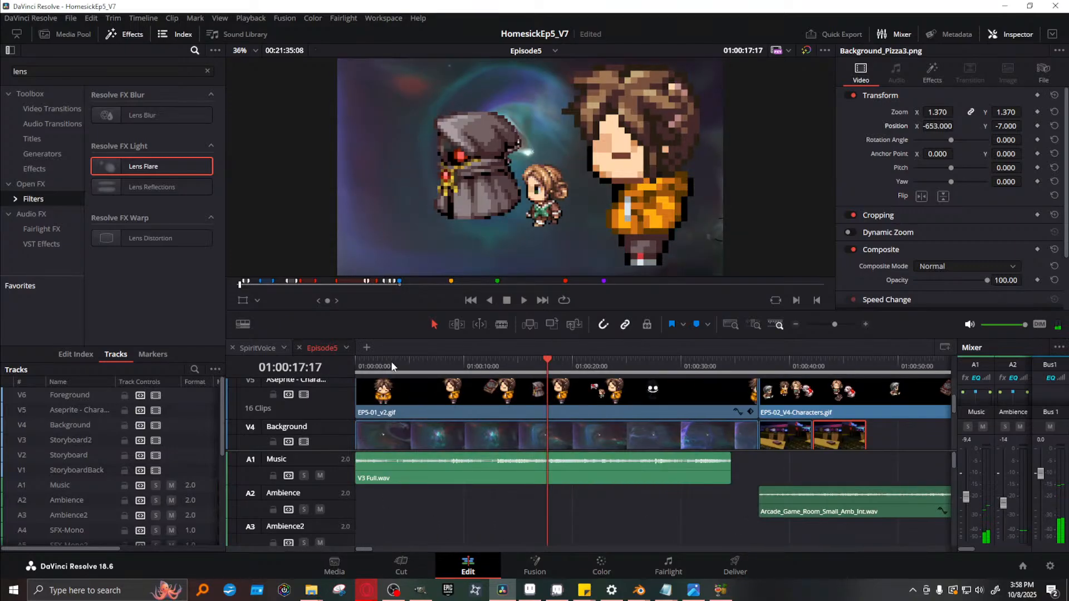
drag(392, 366, 657, 344)
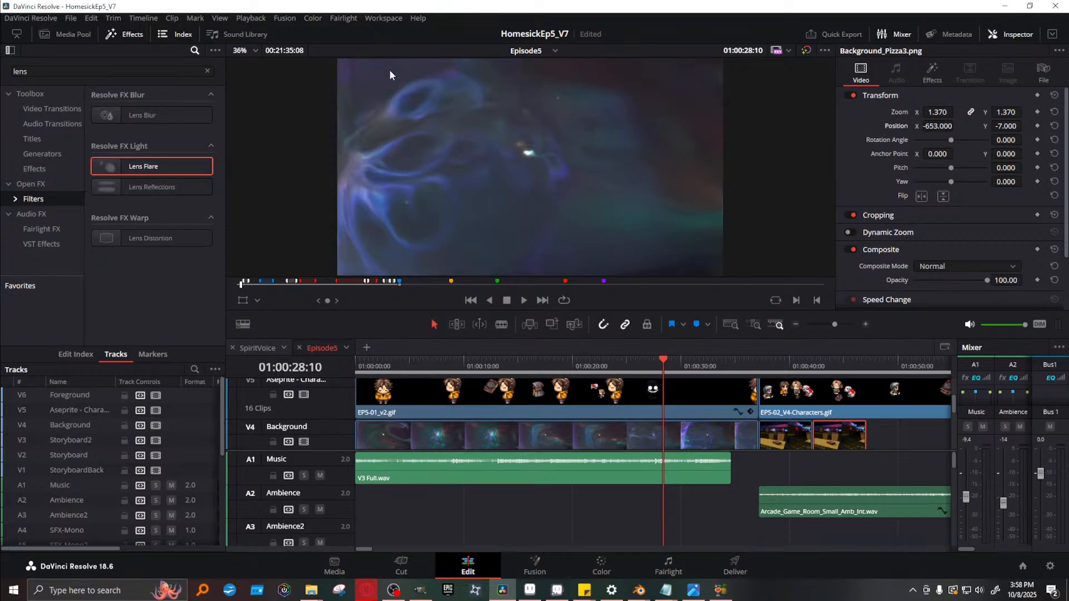
key(ctrl+s)
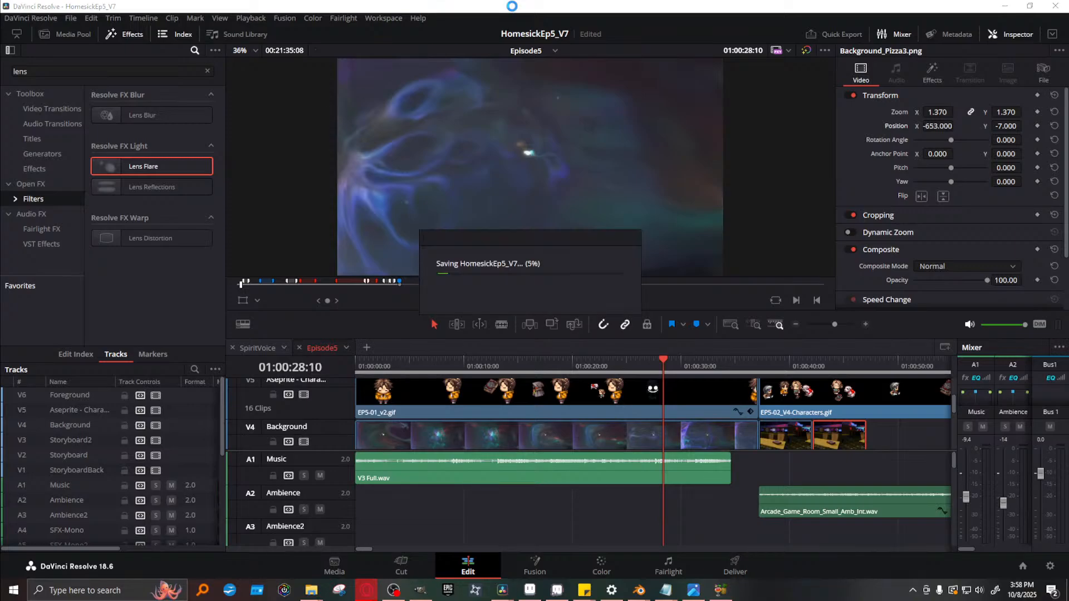